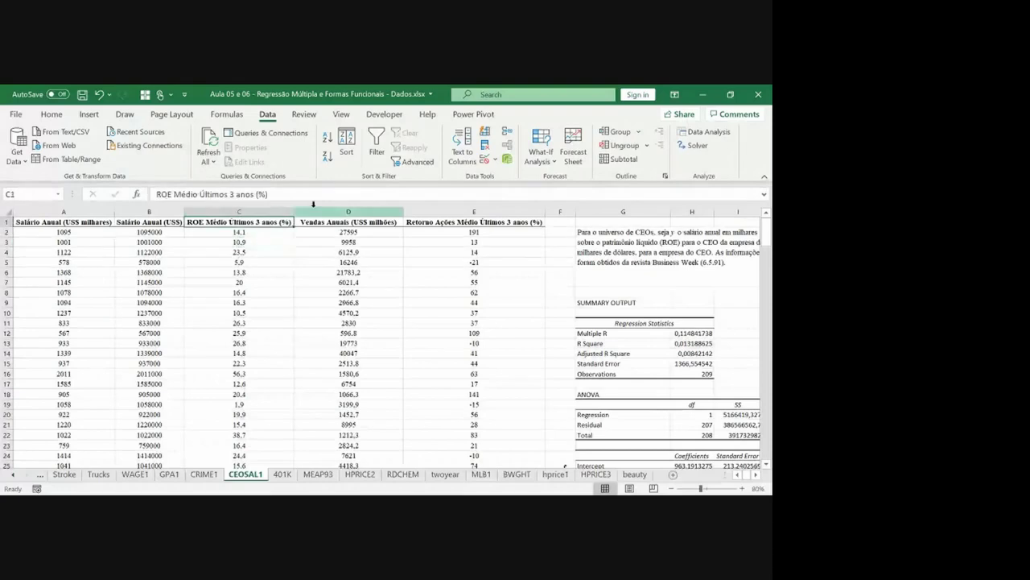
Step: Insert a blank column before Vendas Anuais and give it the header "ROE", adapted from the neighbouring ROE Médio header
click(319, 207)
key(ctrl+plus)
key(Left)
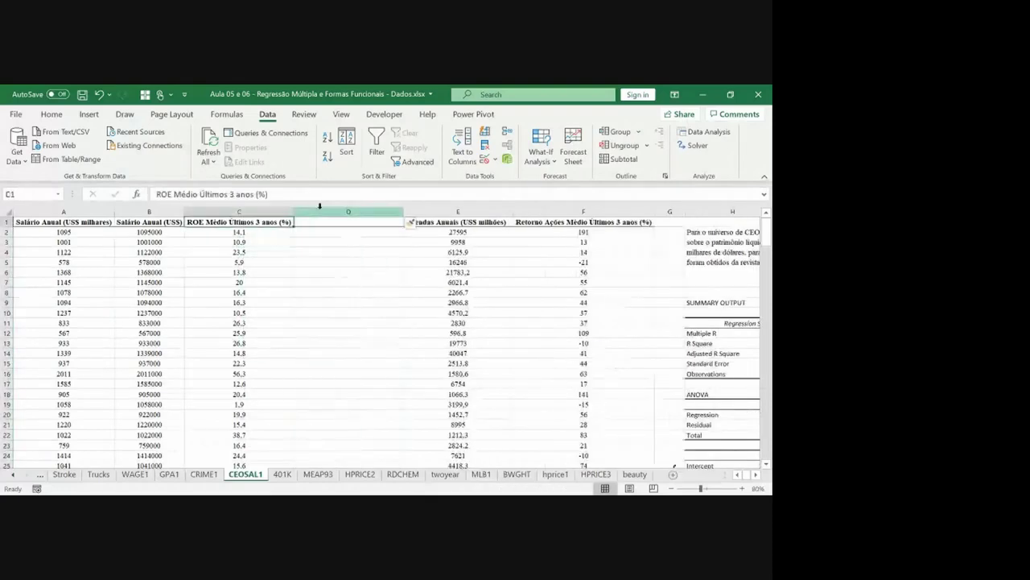
key(ctrl+c)
key(Right)
key(ctrl+v)
key(F2)
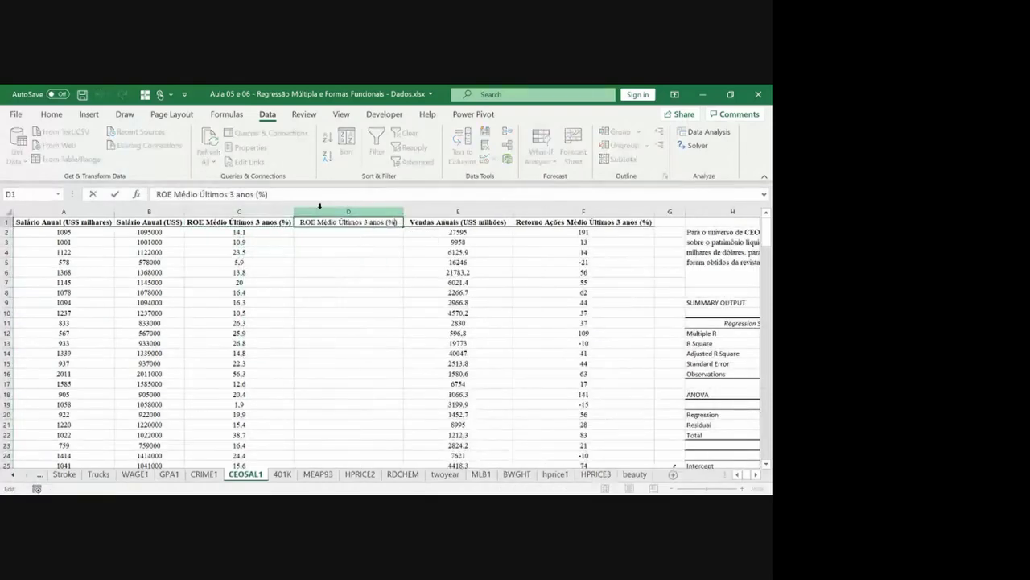
key(ctrl+shift+Left)
key(ctrl+shift+Left)
key(ctrl+shift+Left)
key(ctrl+shift+Left)
key(ctrl+shift+Left)
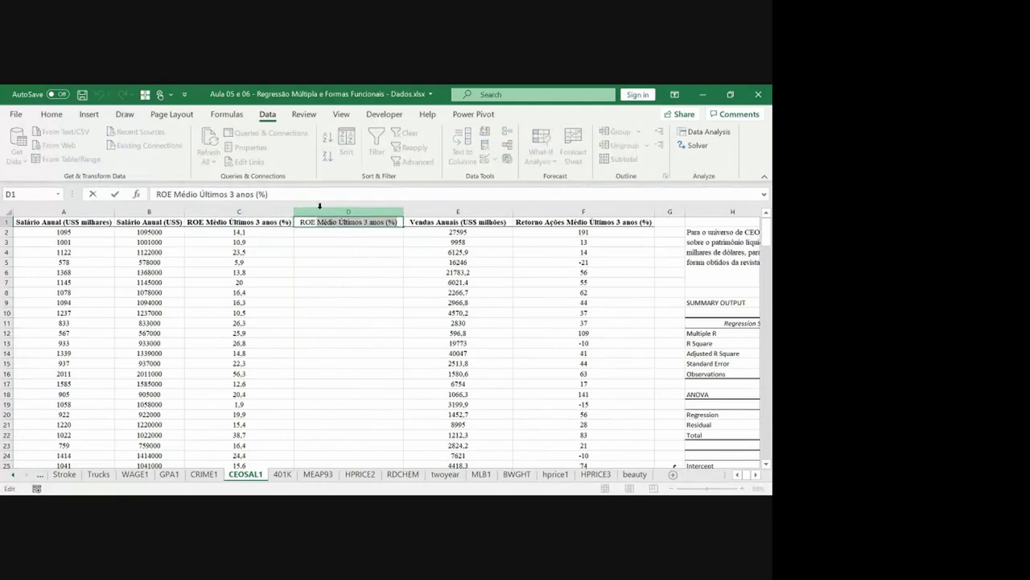
key(BackSpace)
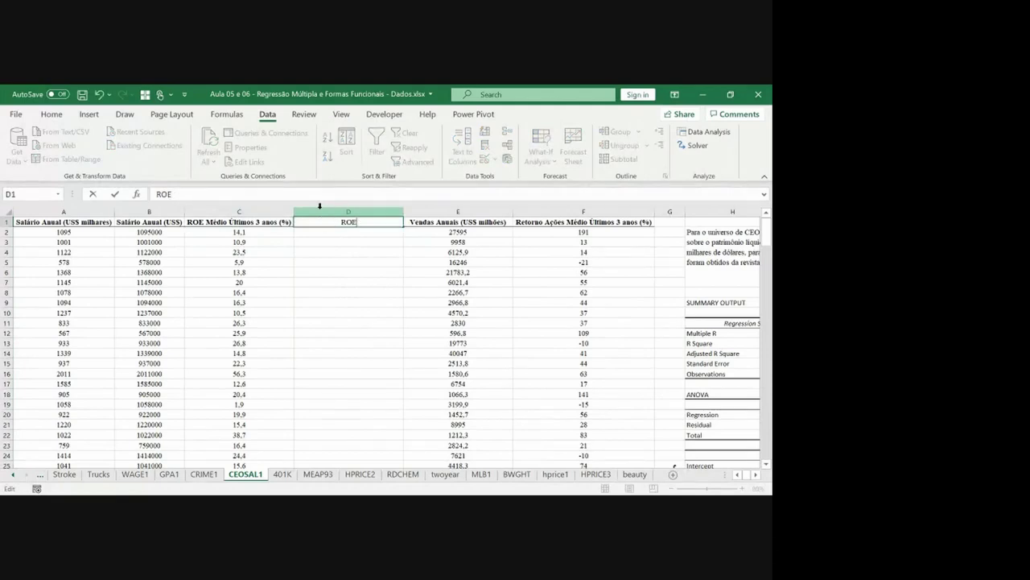
key(Return)
Step: Enter the formula =C2/100 in D2 to express the ROE as a decimal
text(=)
key(Left)
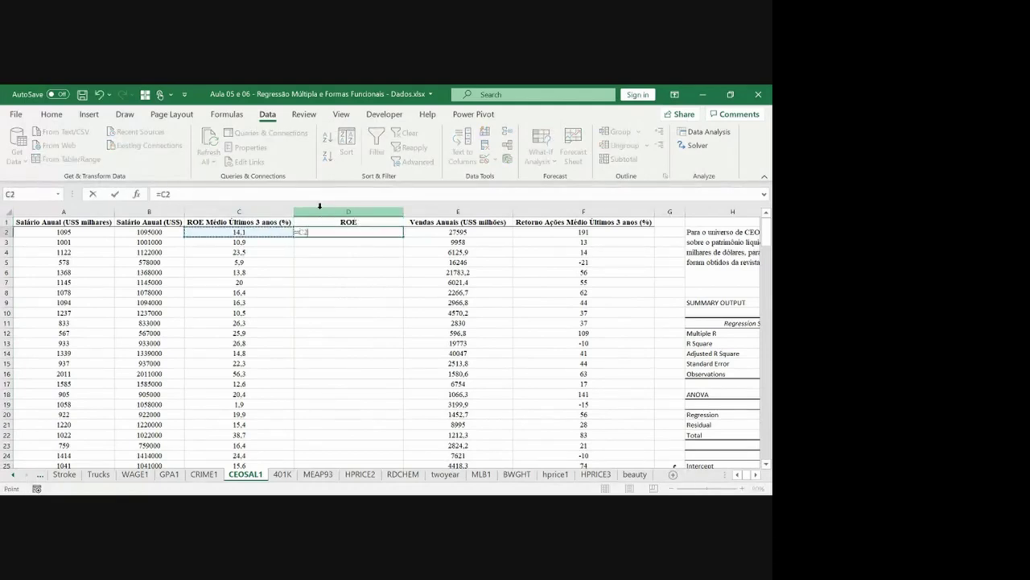
text(/100)
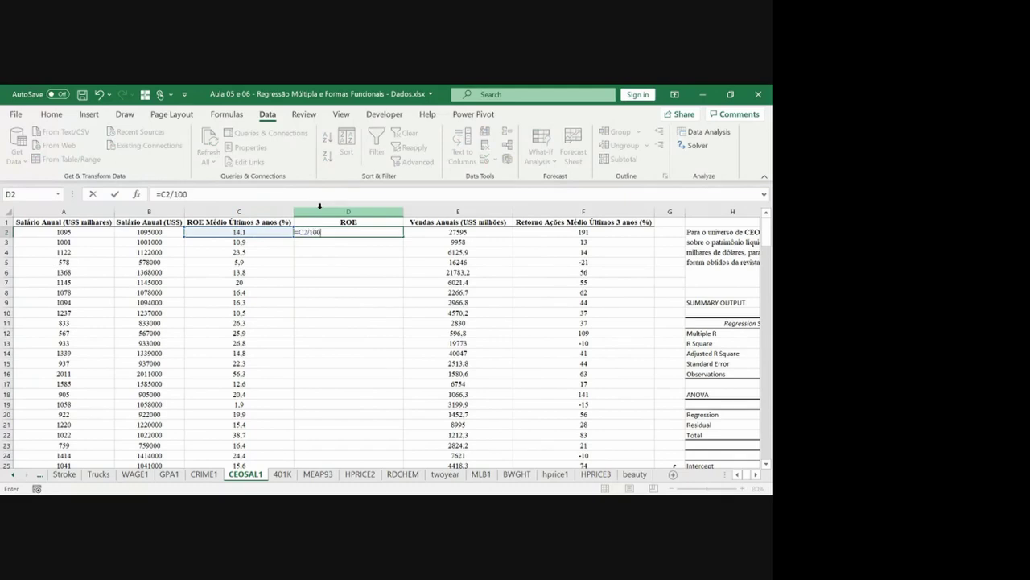
key(Return)
Step: Copy the D2 formula down the ROE column through row 210 and fit the column's width to its contents
key(Up)
key(ctrl+c)
key(ctrl+Left)
key(ctrl+Down)
key(Right)
key(Right)
key(Right)
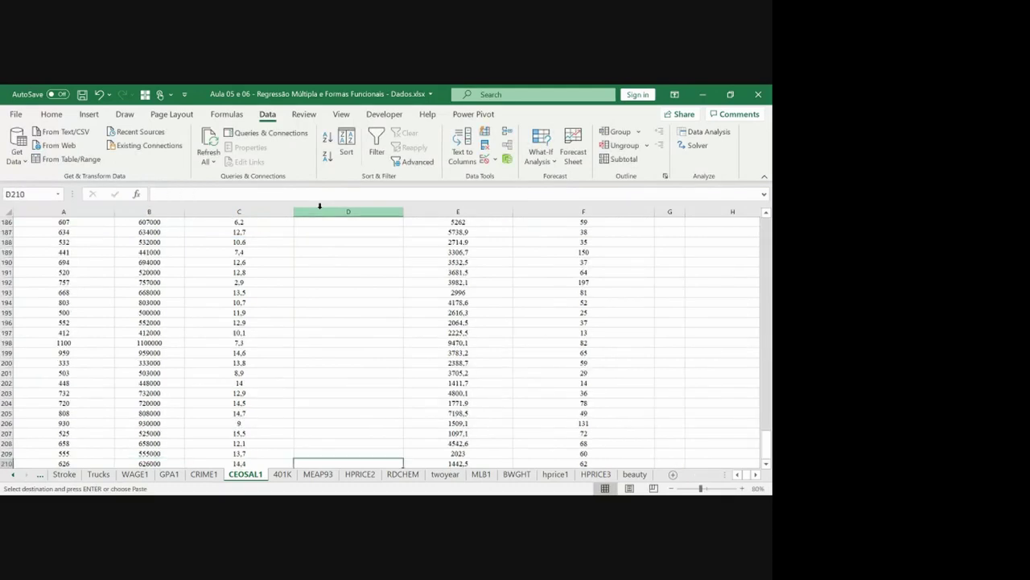
key(ctrl+shift+Up)
key(ctrl+v)
key(ctrl+Up)
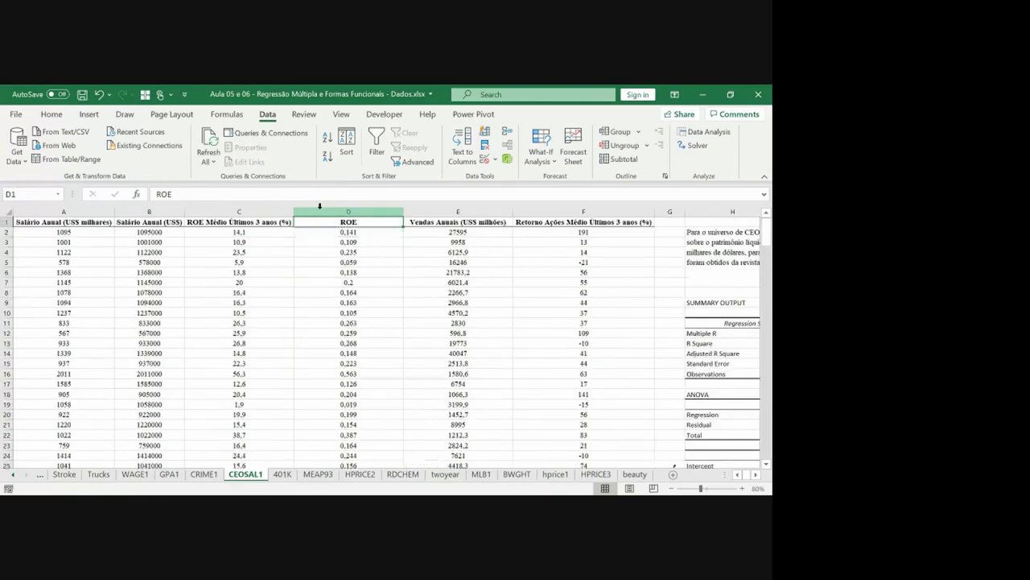
key(Down)
double_click(401, 213)
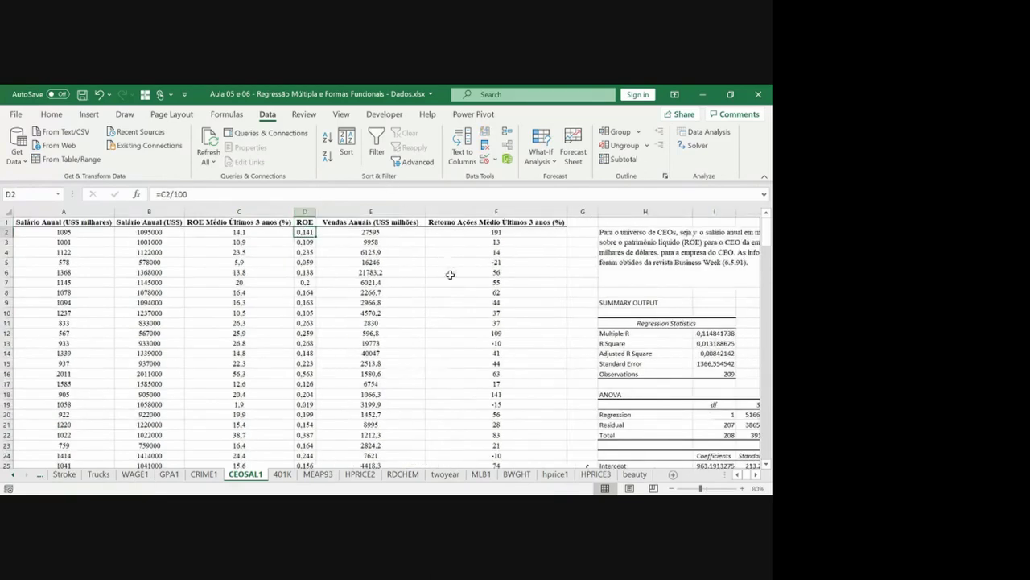
Step: Handwrite an arrow and the note "Decimal x 100" in ink below ROE% in the first salary equation
click(451, 279)
key(Right)
key(Right)
key(Right)
key(Right)
key(Right)
key(Right)
key(Right)
key(Right)
key(Right)
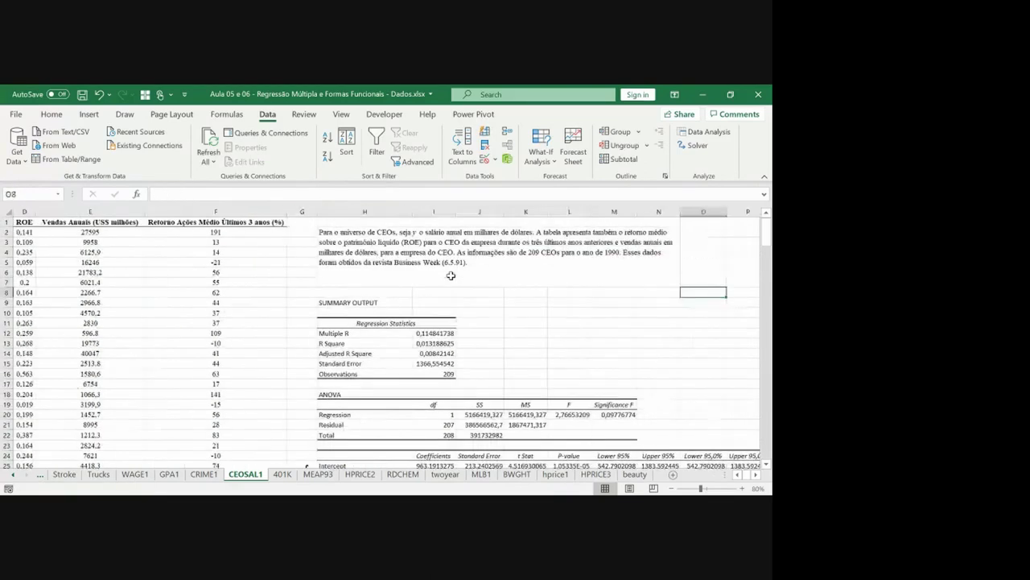
key(Down)
key(Down)
key(Down)
key(Down)
key(Down)
key(Down)
key(Down)
key(Down)
key(Down)
key(Down)
key(Down)
key(Down)
key(Down)
key(Down)
key(Down)
key(Down)
key(Down)
key(Down)
key(Down)
key(Down)
scroll(451, 275, down, 1)
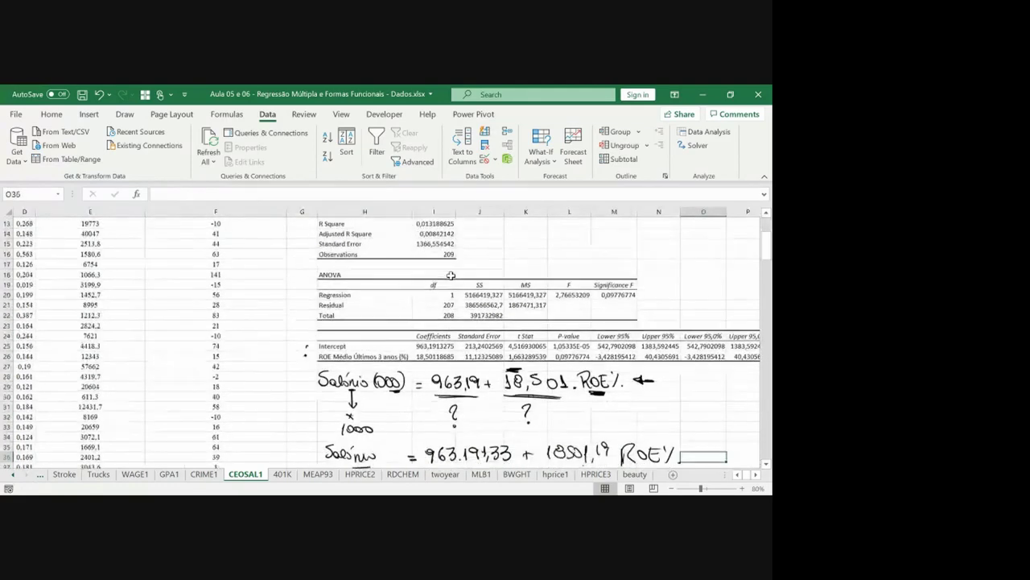
click(407, 356)
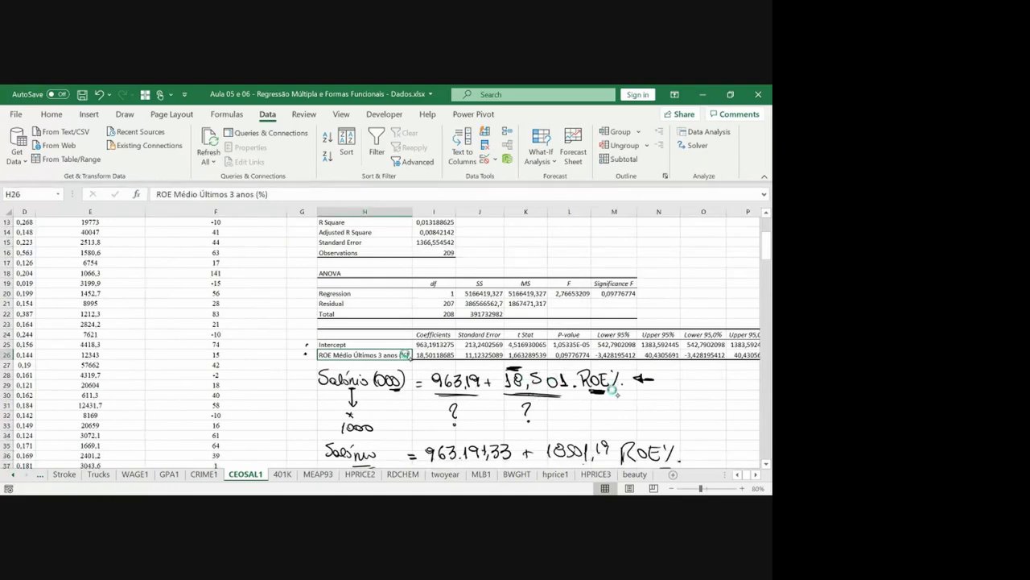
mouse_move(614, 391)
mouse_down()
mouse_move(595, 393)
mouse_move(627, 392)
mouse_move(613, 407)
mouse_move(751, 407)
mouse_up()
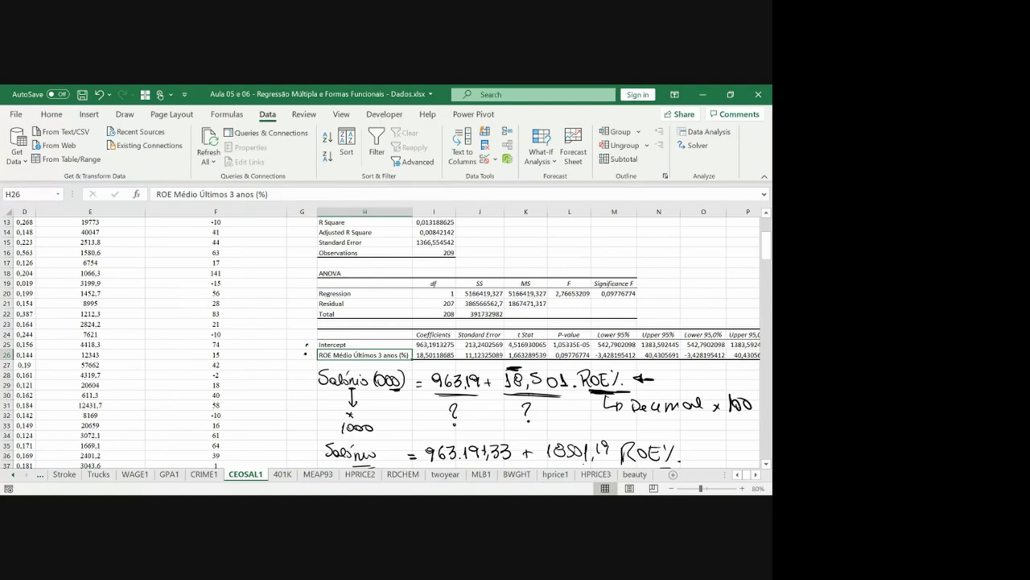
Step: Circle ROE% in the first salary equation in ink and write "/100" beside it
click(208, 293)
key(ctrl+Home)
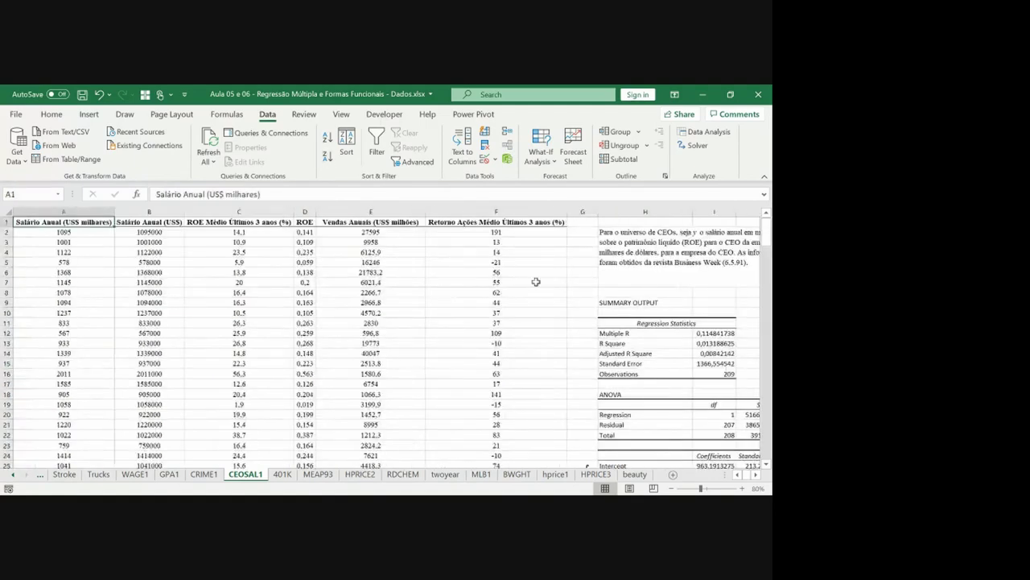
key(Right)
key(Right)
key(Right)
key(Right)
key(Right)
key(Right)
key(Right)
key(Right)
key(Down)
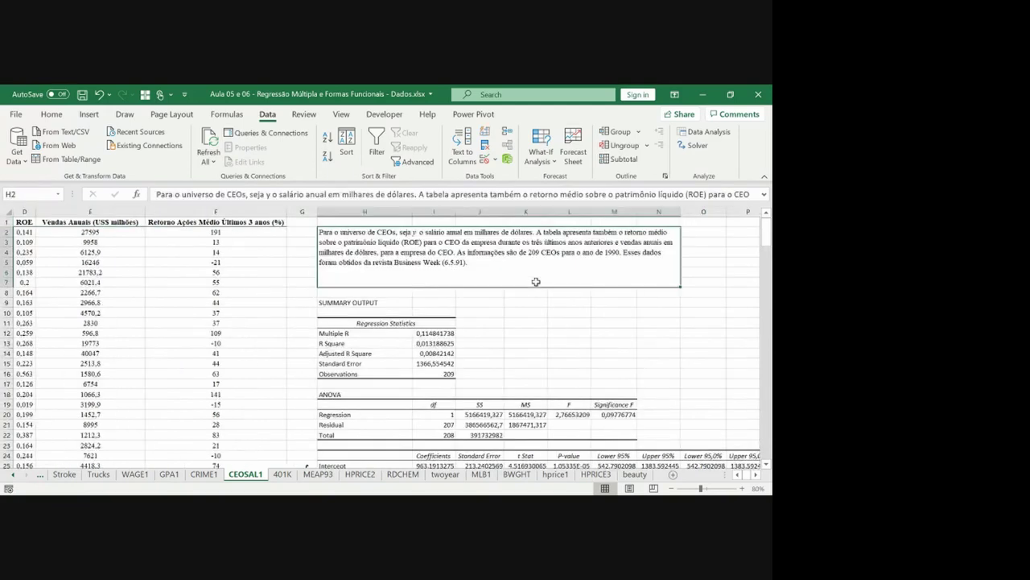
key(ctrl+Down)
key(ctrl+Down)
key(ctrl+Down)
key(ctrl+Down)
key(ctrl+Down)
key(Down)
key(Down)
key(Down)
key(Down)
key(Down)
key(Down)
key(Down)
key(Down)
key(Down)
key(Down)
key(Down)
key(Down)
key(Down)
key(Down)
key(Down)
key(Down)
key(Down)
key(Down)
key(Down)
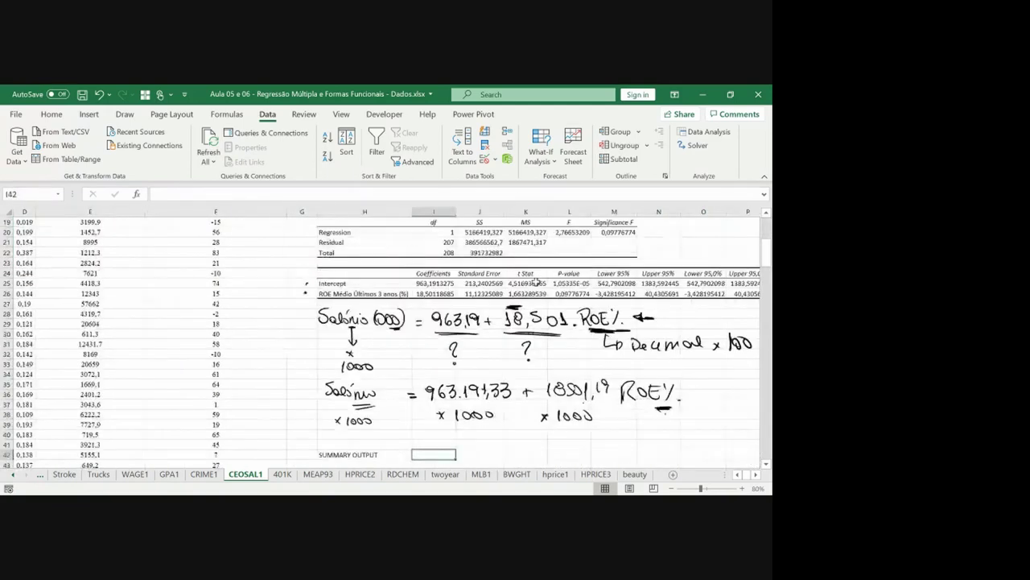
key(Down)
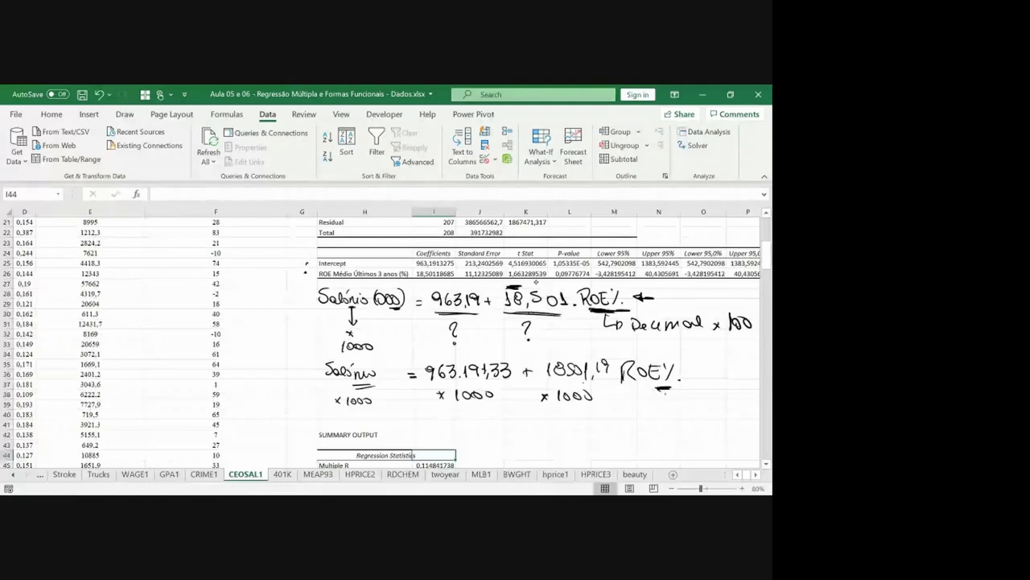
drag(613, 279, 578, 299)
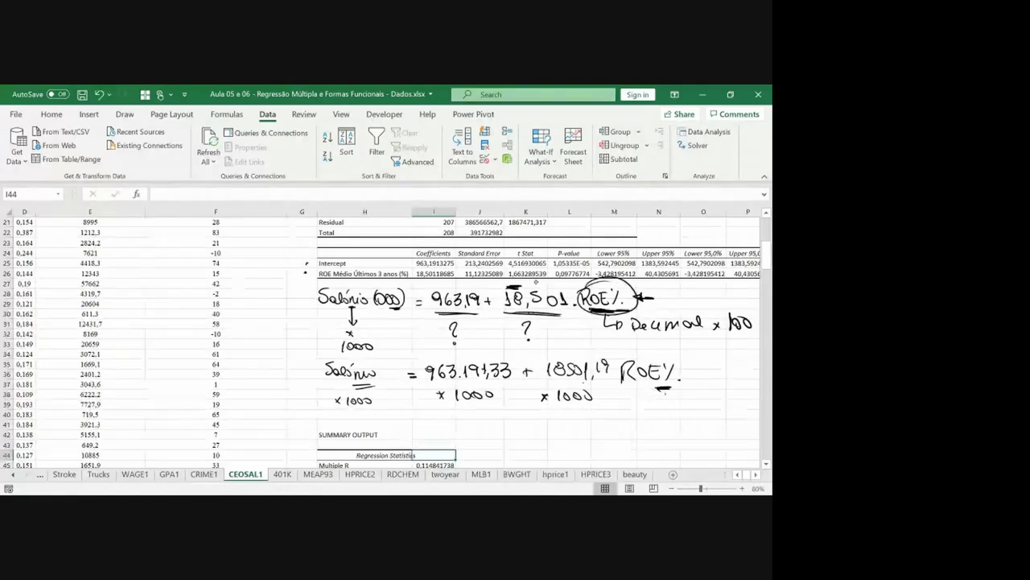
mouse_move(644, 304)
mouse_down()
mouse_move(638, 313)
mouse_move(648, 313)
mouse_up()
drag(656, 306, 663, 306)
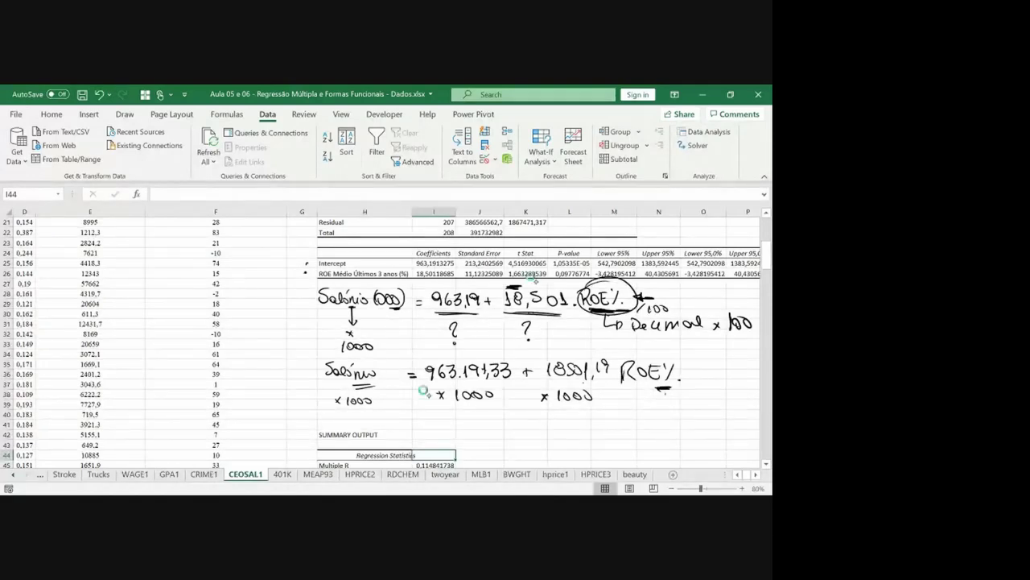
Step: Erase the second handwritten salary equation together with the question marks and x1000 notes around it
mouse_move(425, 391)
mouse_down()
mouse_move(347, 371)
mouse_move(354, 347)
mouse_move(342, 318)
mouse_up()
mouse_move(330, 386)
mouse_down()
mouse_move(480, 370)
mouse_move(412, 375)
mouse_move(451, 330)
mouse_move(528, 330)
mouse_move(445, 395)
mouse_move(532, 363)
mouse_move(644, 375)
mouse_move(655, 396)
mouse_up()
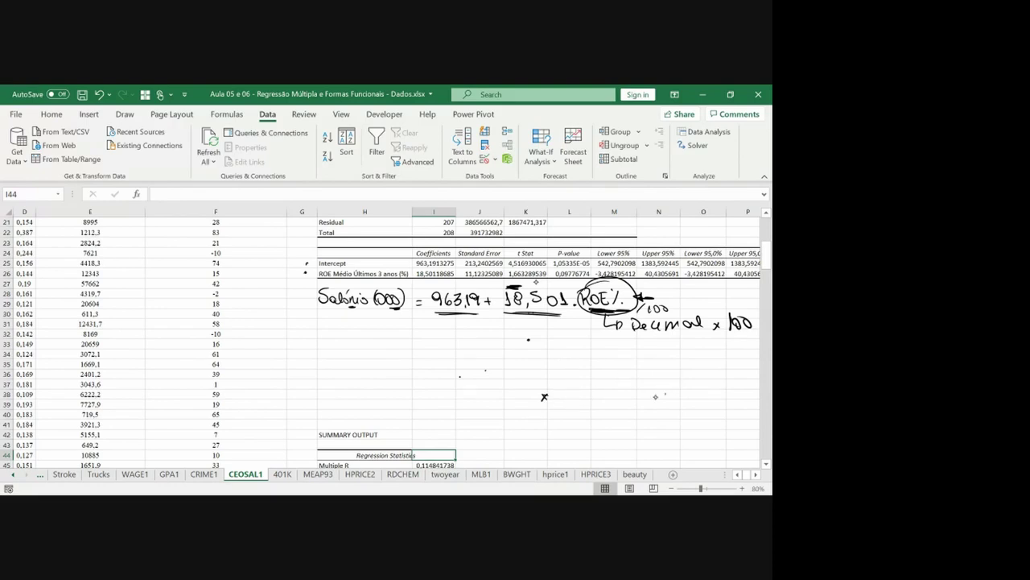
click(545, 399)
Step: Handwrite "Salário (000) =" in ink below the first equation to start a new salary equation
mouse_move(328, 335)
mouse_down()
mouse_move(317, 338)
mouse_move(383, 353)
mouse_up()
key(ctrl+z)
drag(391, 340, 388, 354)
drag(398, 344, 403, 348)
drag(411, 345, 409, 348)
mouse_move(415, 342)
mouse_down()
mouse_move(414, 361)
mouse_move(437, 351)
mouse_up()
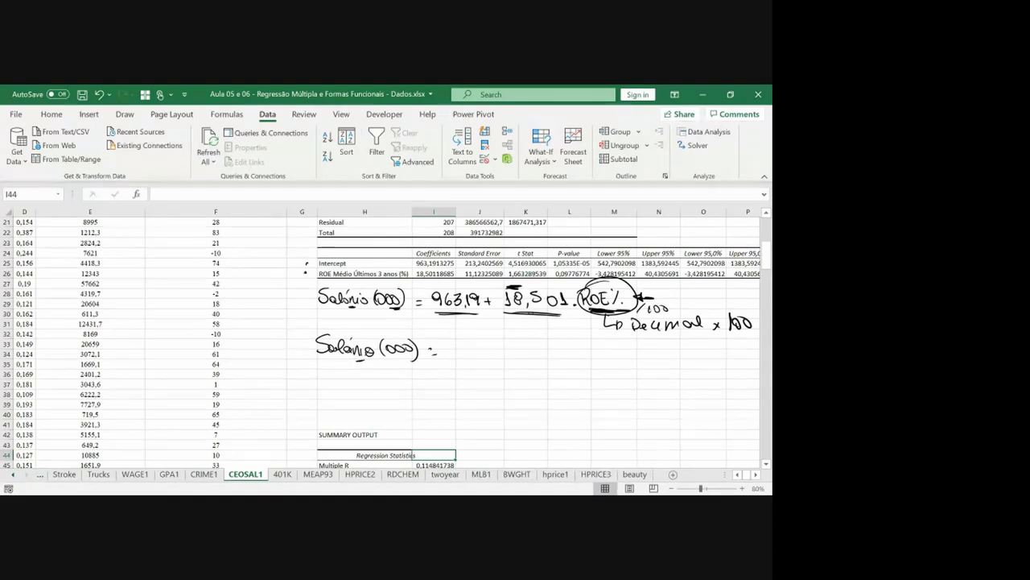
Step: Write the intercept "963,19" in the new salary equation, underline it and add a plus sign
mouse_move(456, 345)
mouse_down()
mouse_move(453, 357)
mouse_move(462, 349)
mouse_up()
drag(467, 344, 479, 359)
drag(484, 343, 490, 359)
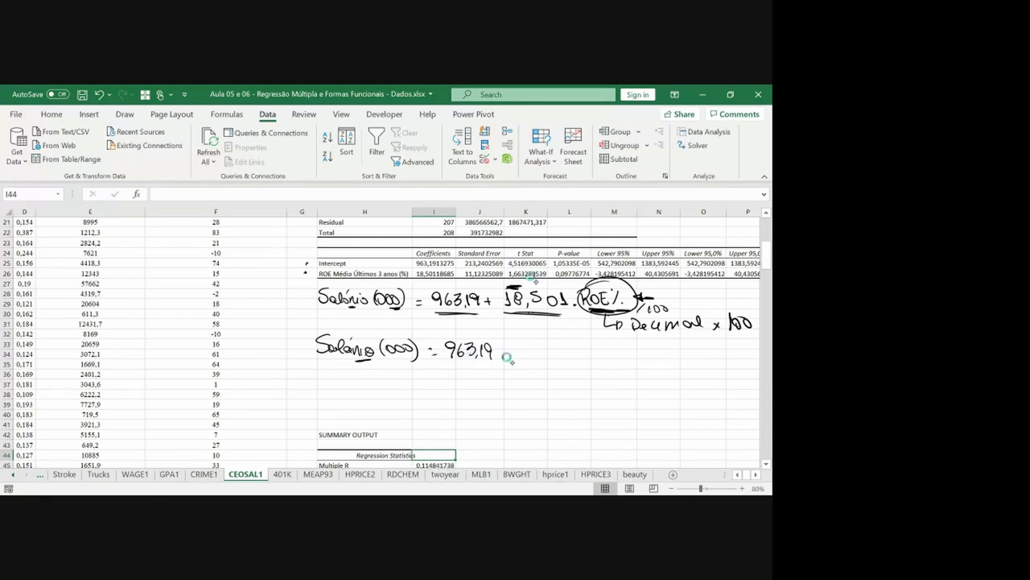
drag(455, 363, 509, 352)
drag(504, 348, 503, 357)
drag(648, 290, 689, 248)
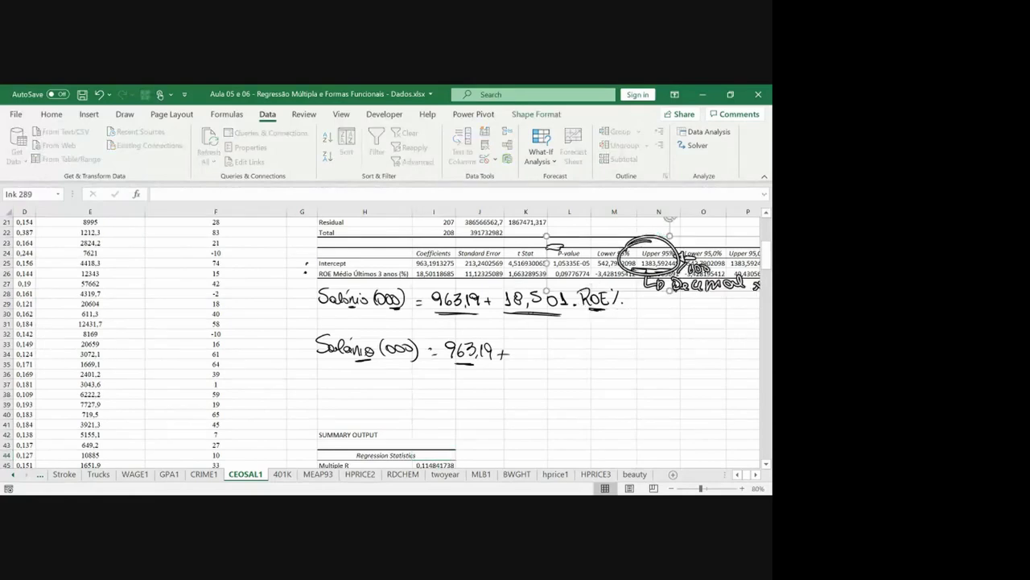
key(ctrl+z)
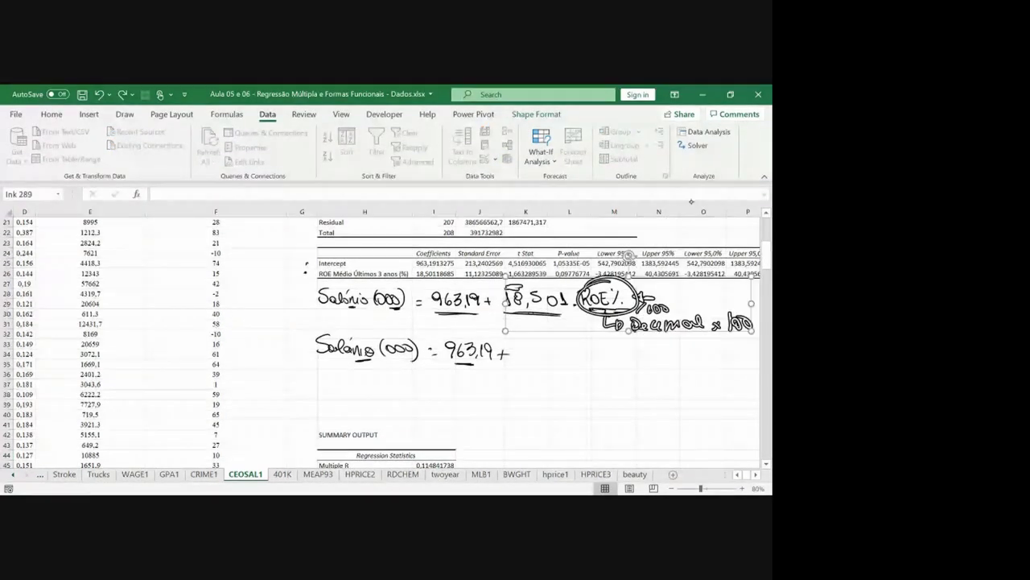
key(Escape)
Step: Handwrite "Δx1 = 1" in ink beside the first salary equation, above the Decimal x 100 note
drag(696, 282, 708, 295)
drag(708, 288, 702, 295)
drag(710, 291, 710, 296)
drag(717, 288, 724, 288)
drag(716, 292, 728, 295)
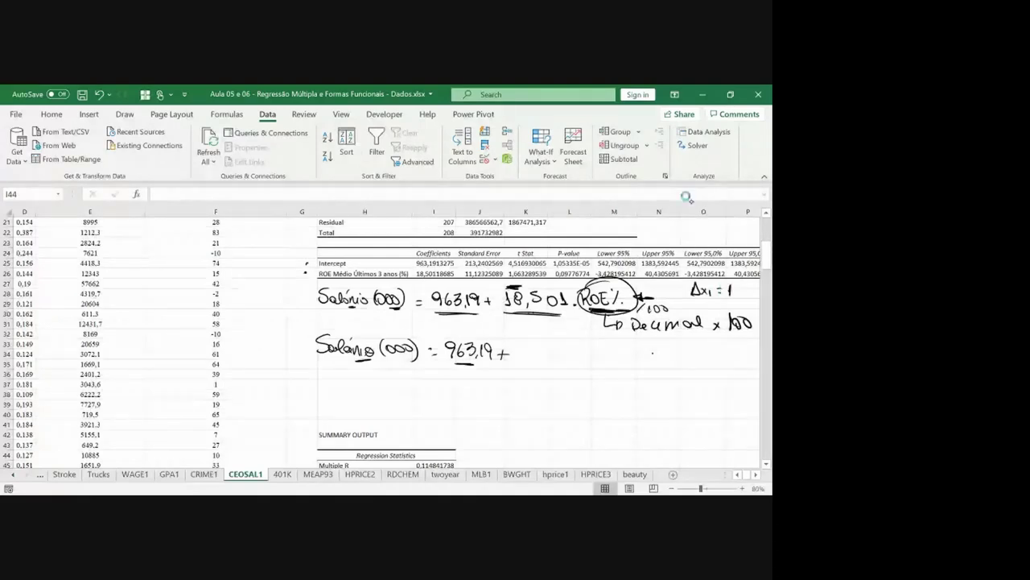
Step: Extend the Δx1 note with "= 1pp", a closing brace and "Δx1 = 1 ⇒ 100pp"
click(756, 475)
click(756, 475)
click(756, 475)
click(756, 475)
drag(436, 289, 476, 297)
mouse_move(483, 288)
mouse_down()
mouse_move(507, 307)
mouse_move(545, 295)
mouse_up()
mouse_move(545, 288)
mouse_down()
mouse_move(538, 296)
mouse_move(567, 288)
mouse_up()
drag(560, 293, 600, 288)
mouse_move(591, 293)
mouse_down()
mouse_move(627, 287)
mouse_move(642, 301)
mouse_up()
drag(644, 290, 644, 295)
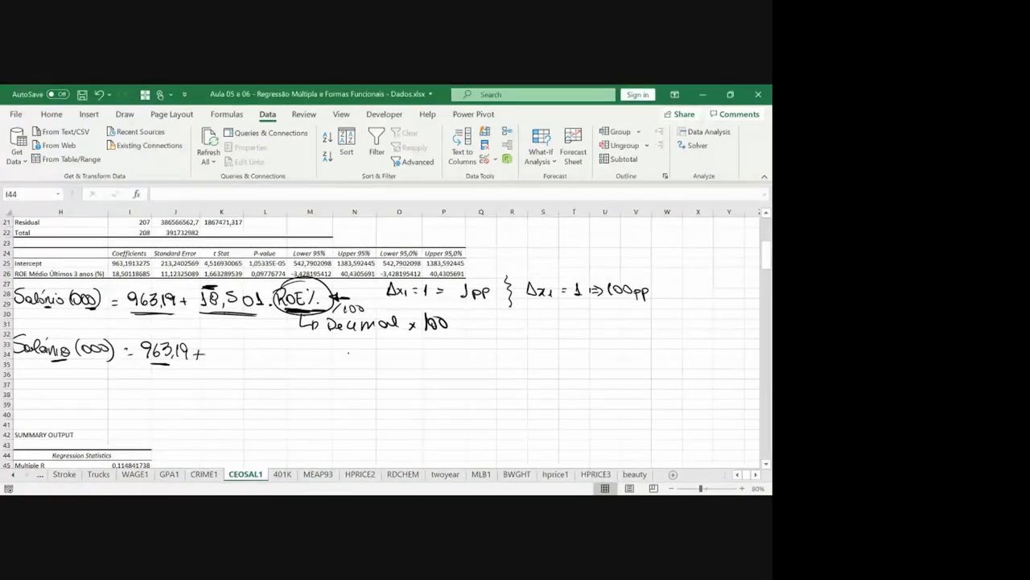
Step: Write the slope "1850,12" after the plus sign in the second equation, with "x 100" beneath it
scroll(737, 459, left, 2)
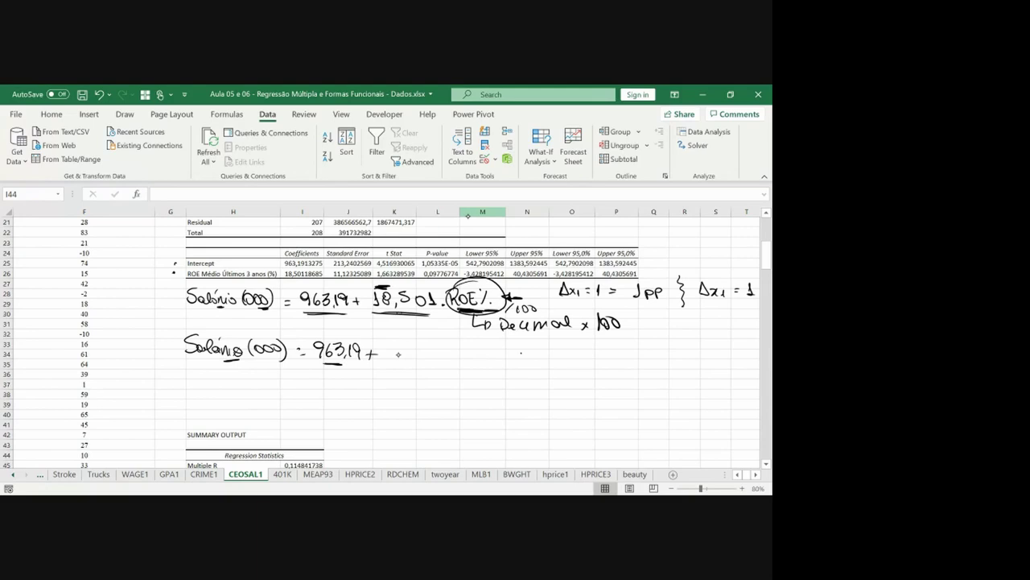
drag(397, 372, 402, 378)
drag(403, 372, 392, 397)
drag(400, 388, 410, 389)
mouse_move(391, 345)
mouse_down()
mouse_move(392, 358)
mouse_move(401, 346)
mouse_move(406, 357)
mouse_up()
mouse_move(418, 349)
mouse_down()
mouse_move(429, 349)
mouse_move(418, 346)
mouse_up()
drag(441, 345, 450, 360)
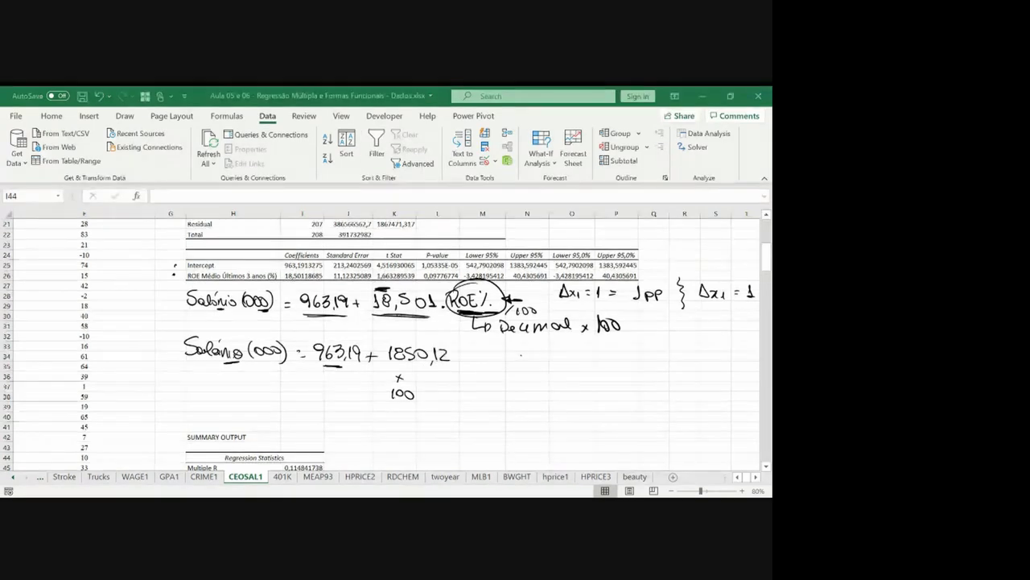
Step: Complete the second equation with ". ROE" and write "/100" beneath ROE
click(457, 359)
scroll(451, 338, down, 2)
drag(462, 276, 499, 300)
drag(507, 295, 506, 295)
drag(516, 295, 515, 296)
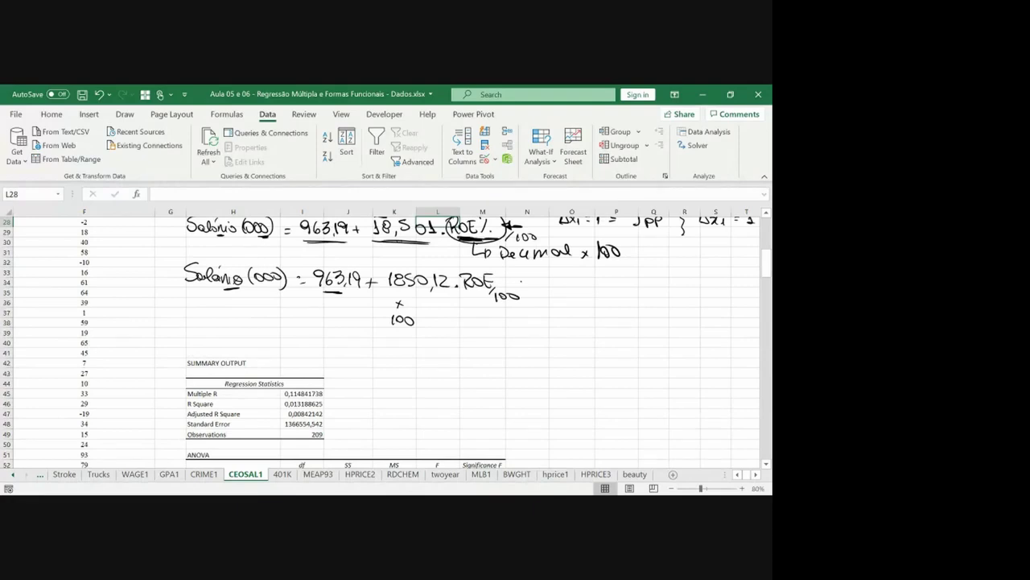
Step: Add a small ink mark beside each of the "100" notes under the second equation
drag(409, 326, 416, 329)
drag(523, 306, 533, 302)
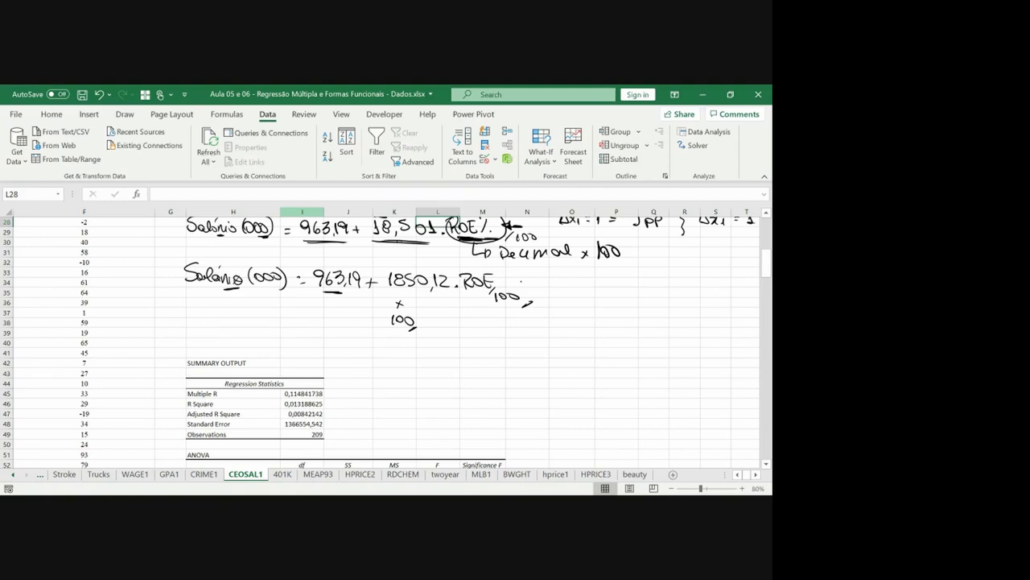
click(495, 332)
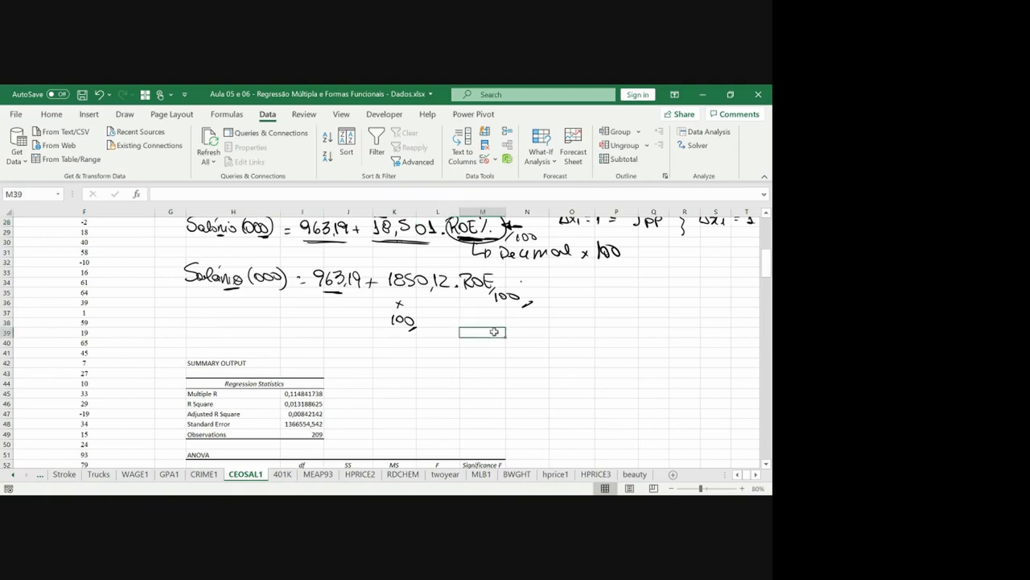
Step: Start a Regression analysis and set its Y range to A1:A210, the salary in thousands
key(ctrl+Home)
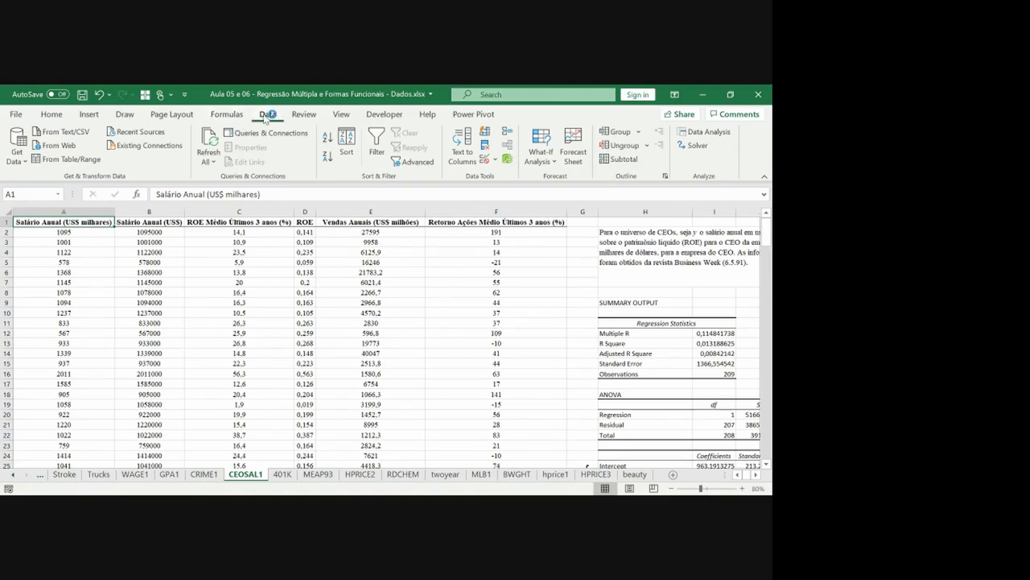
click(706, 131)
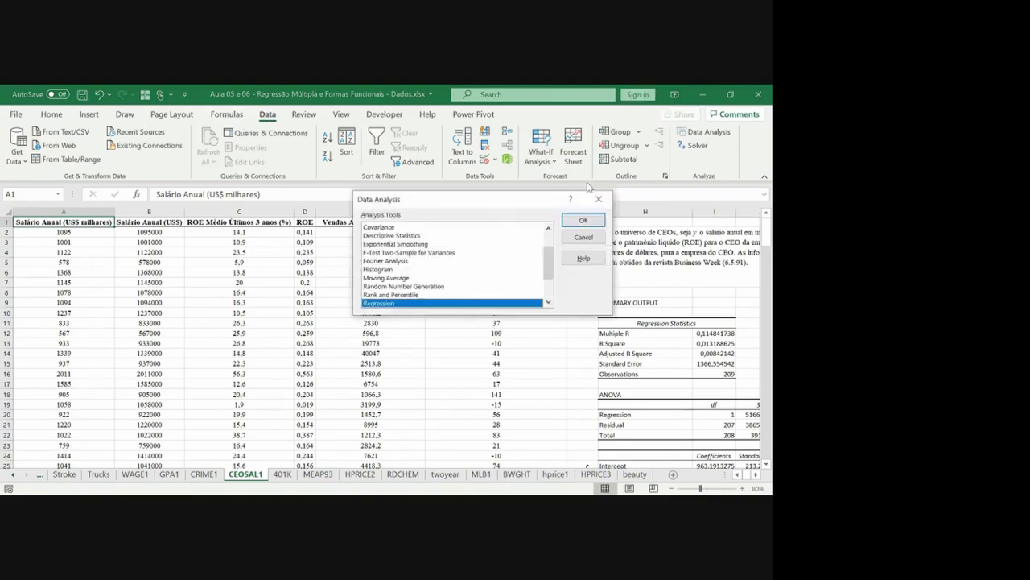
click(583, 220)
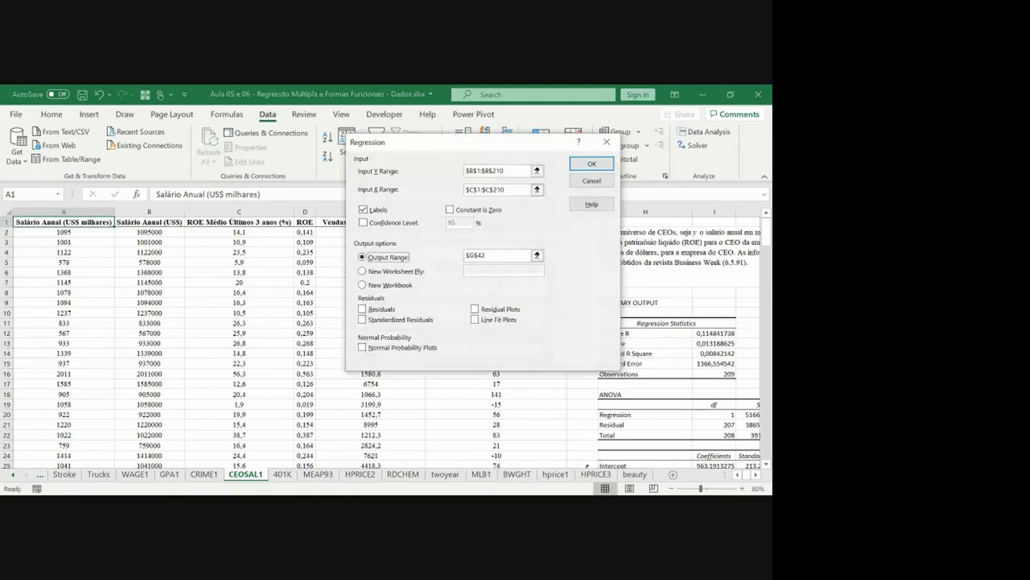
click(537, 171)
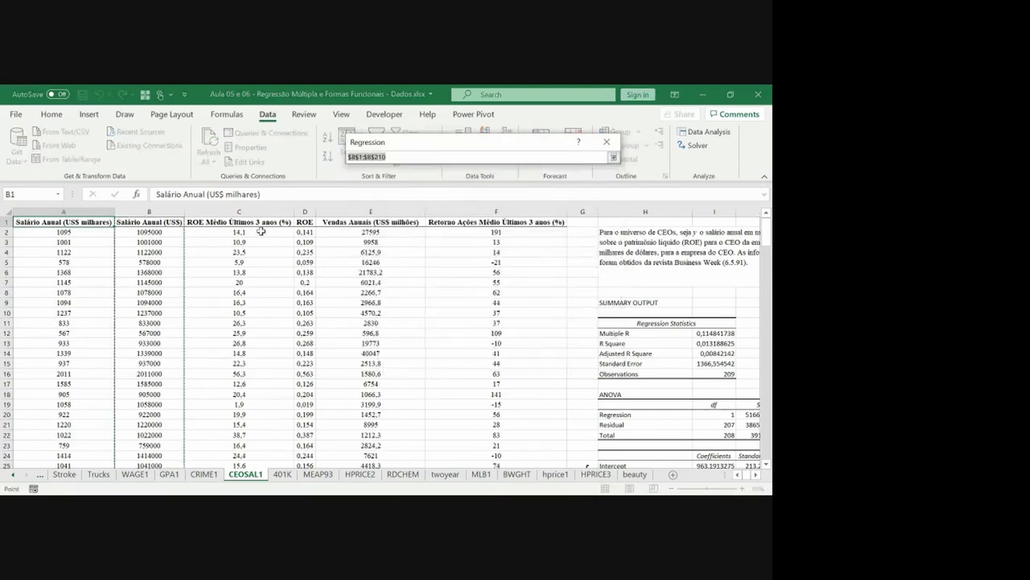
click(73, 222)
key(ctrl+shift+Down)
key(Return)
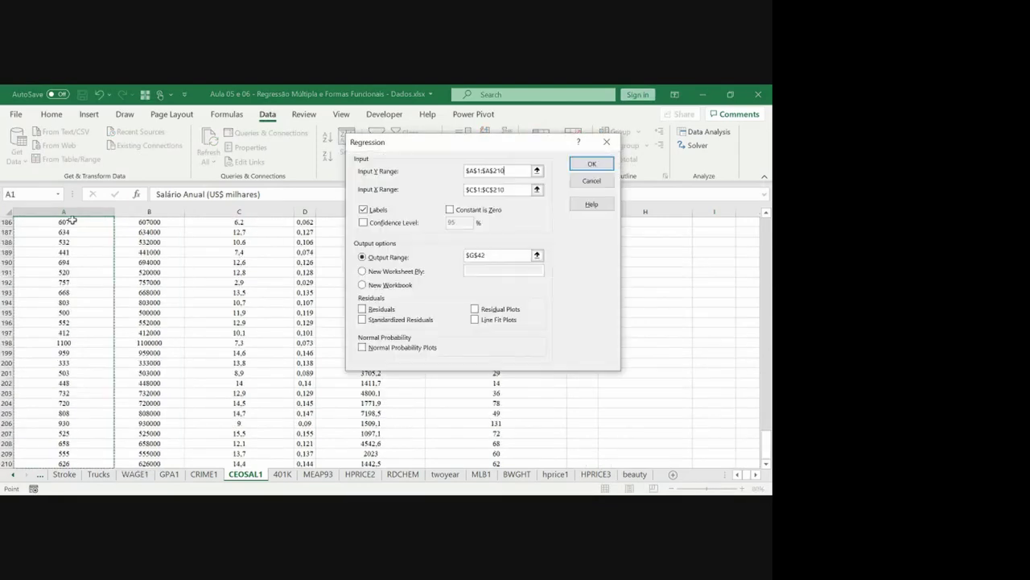
Step: Set the regression's X range to D1:D210, the decimal ROE column
click(537, 189)
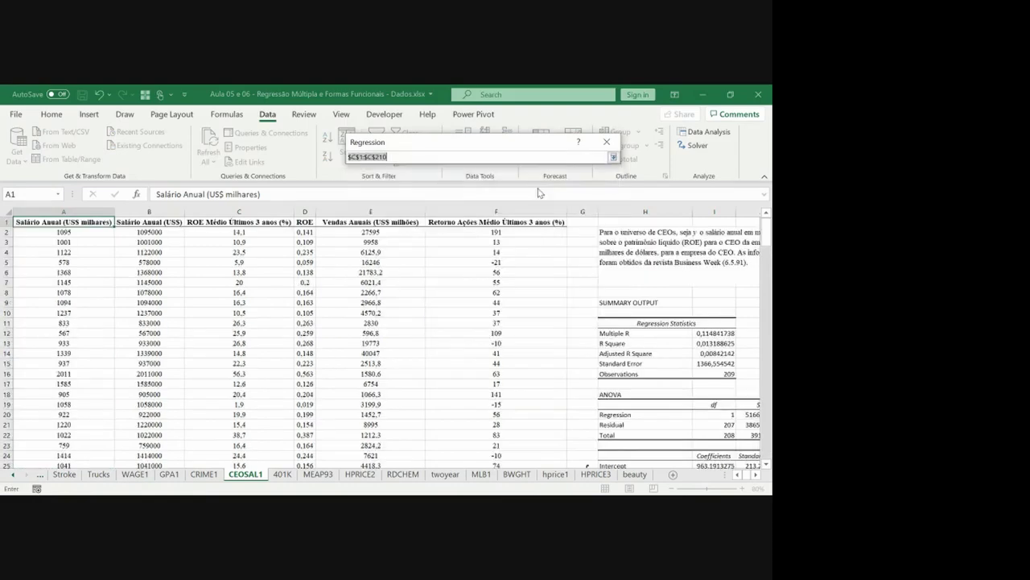
click(281, 274)
key(Right)
key(ctrl+Up)
key(ctrl+shift+Down)
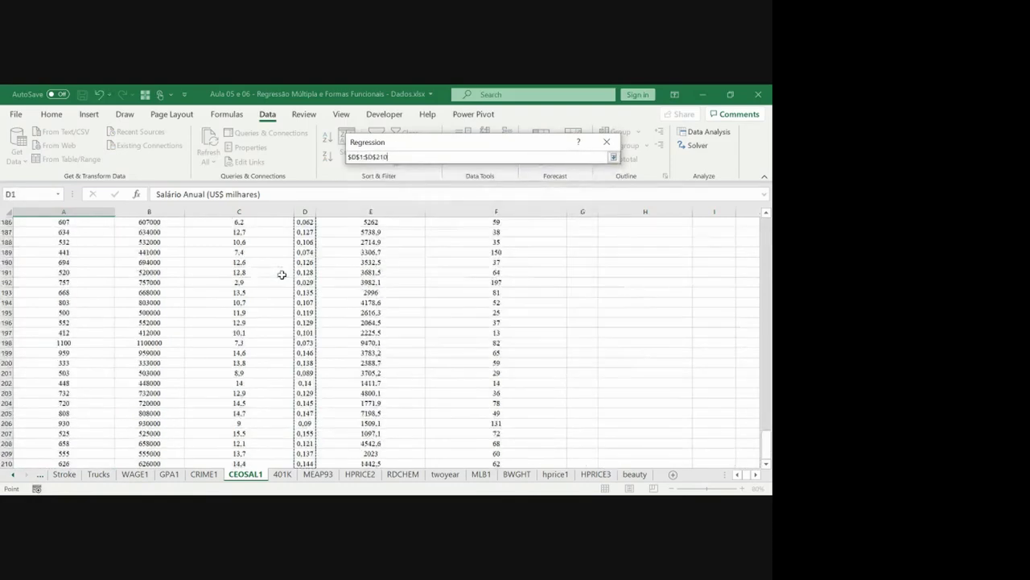
key(Return)
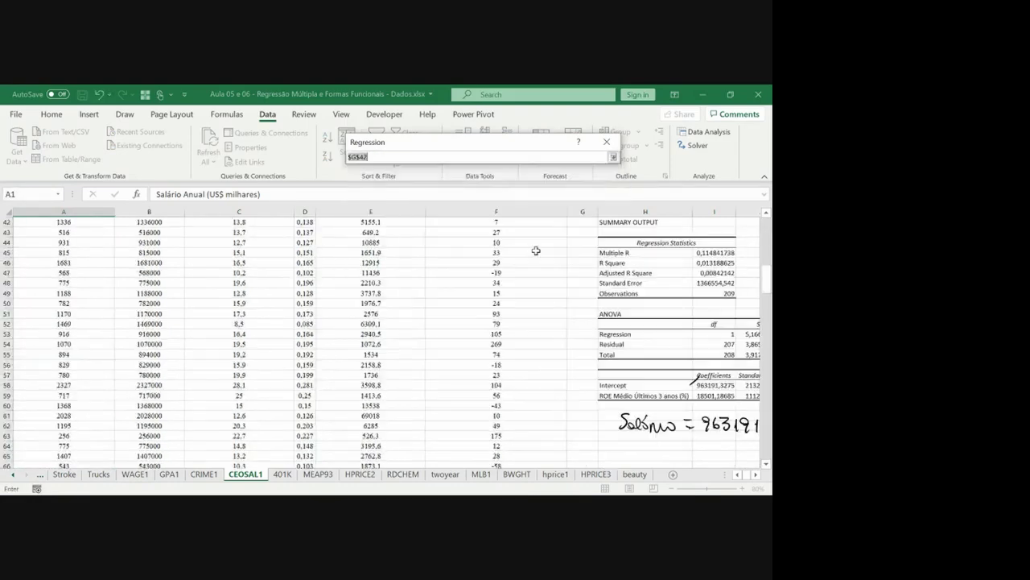
Step: Set the regression's output range to H64, below the handwritten salary equation, and run the analysis
click(652, 342)
key(Down)
key(Down)
key(Down)
key(Down)
key(Down)
key(Down)
key(Down)
key(Down)
key(Down)
key(Down)
key(Down)
key(Down)
key(Down)
key(Down)
key(Down)
key(Down)
key(Down)
key(Down)
key(Down)
key(Down)
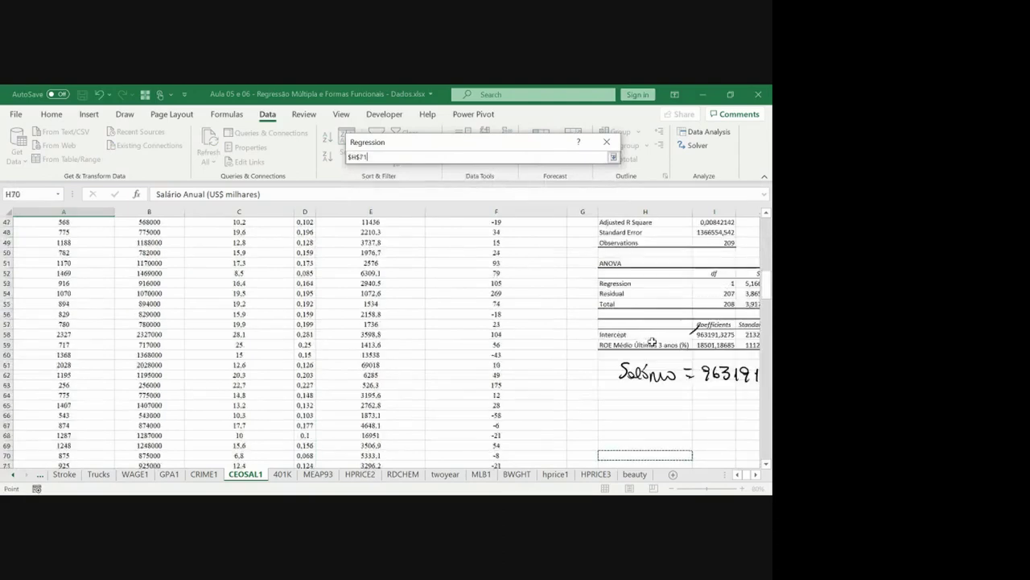
key(Down)
key(Down)
key(Down)
key(Down)
key(Down)
key(Down)
key(Down)
key(Down)
key(Down)
key(Down)
key(Down)
key(Down)
key(Down)
key(Down)
key(Down)
key(Down)
key(Down)
key(Down)
key(Down)
key(Down)
key(ctrl+Up)
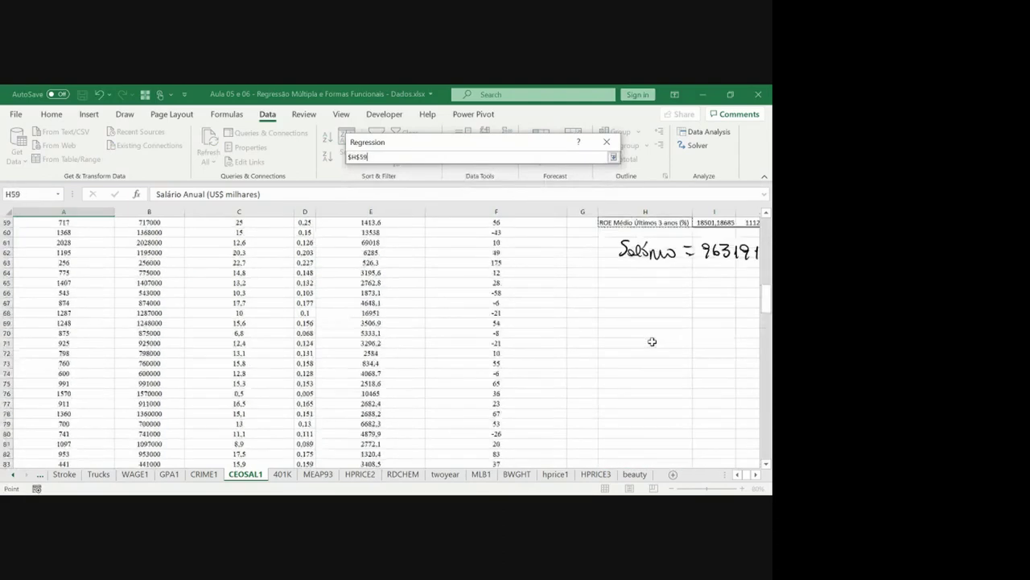
key(Down)
key(Down)
key(Right)
key(Left)
key(Down)
key(Down)
key(Down)
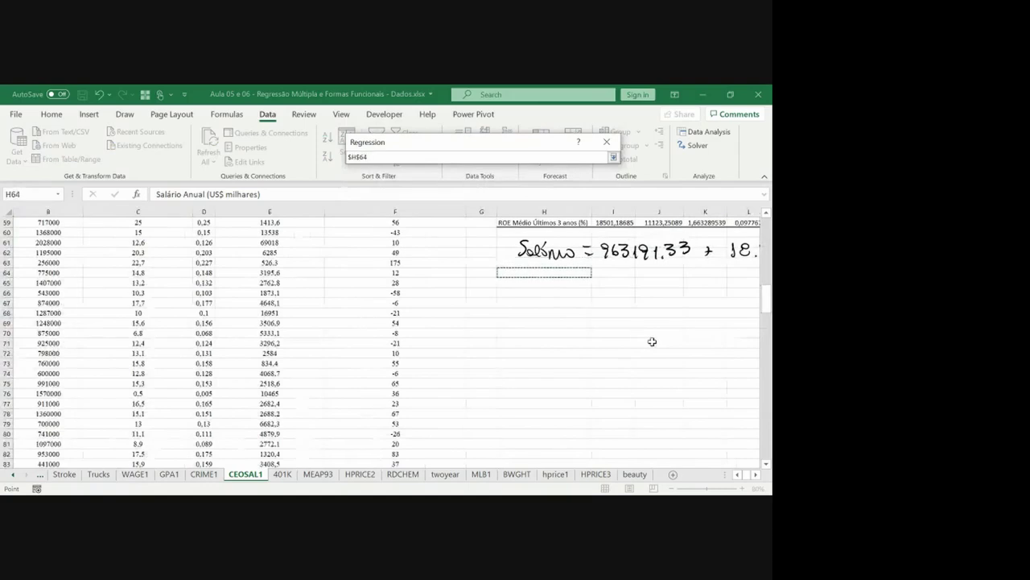
key(Return)
key(Return)
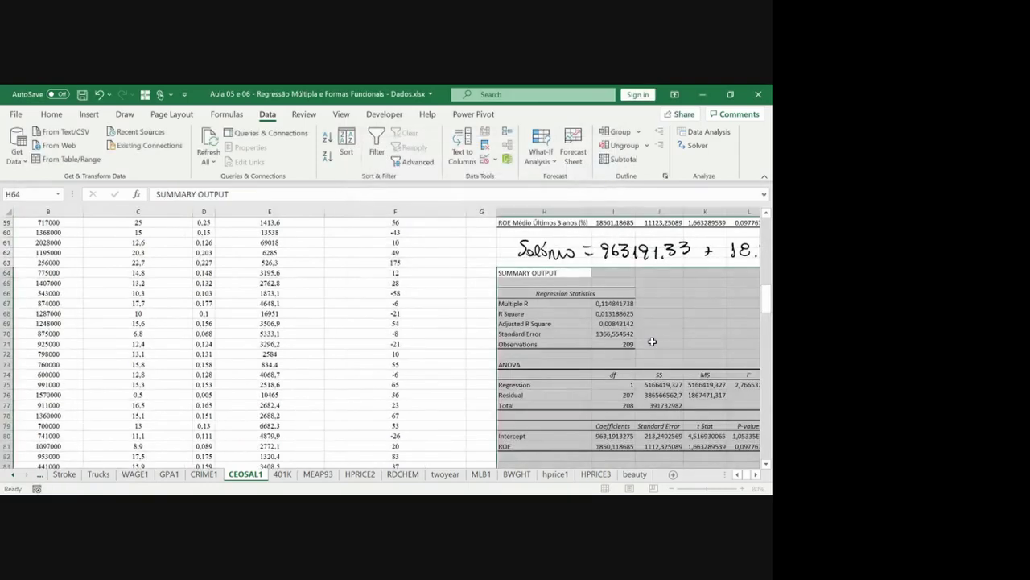
Step: Mark the new intercept coefficient with ink and handwrite "Salário(000) = 963,19 +" below the new regression output
key(Down)
key(Down)
key(Down)
key(Down)
key(Down)
key(Down)
key(Down)
key(Down)
key(Down)
key(Down)
key(Down)
key(Down)
key(Down)
key(Down)
key(Down)
key(Down)
key(Down)
key(Down)
key(Down)
key(Down)
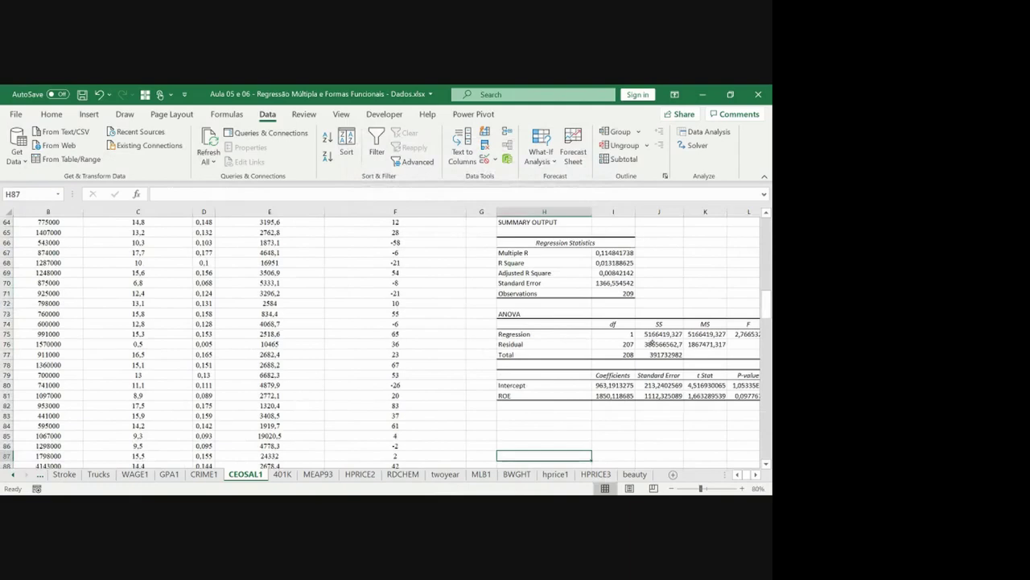
drag(587, 387, 596, 384)
mouse_move(508, 420)
mouse_down()
mouse_move(500, 431)
mouse_move(537, 425)
mouse_up()
drag(538, 426, 552, 428)
mouse_move(559, 426)
mouse_down()
mouse_move(571, 424)
mouse_move(557, 435)
mouse_up()
drag(564, 419, 591, 428)
mouse_move(590, 415)
mouse_down()
mouse_move(594, 437)
mouse_move(609, 424)
mouse_up()
drag(601, 428, 620, 430)
drag(632, 418, 629, 429)
drag(635, 419, 636, 430)
drag(646, 428, 681, 427)
drag(677, 424, 677, 431)
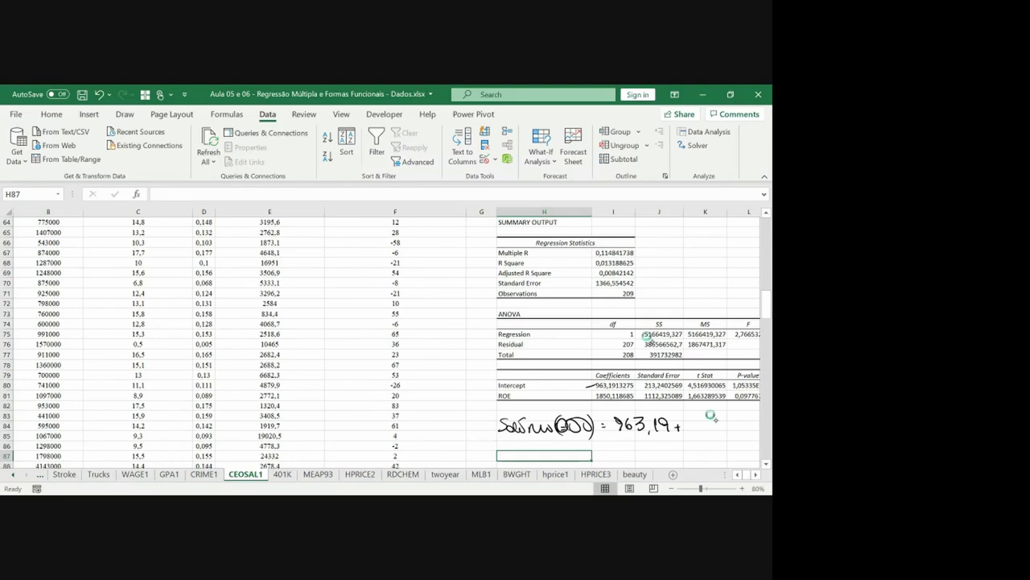
Step: Circle the new ROE coefficient and complete the handwritten equation with "1850,12 ROE"
mouse_move(606, 389)
mouse_down()
mouse_move(593, 401)
mouse_move(618, 391)
mouse_up()
drag(694, 417, 689, 428)
scroll(613, 417, right, 3)
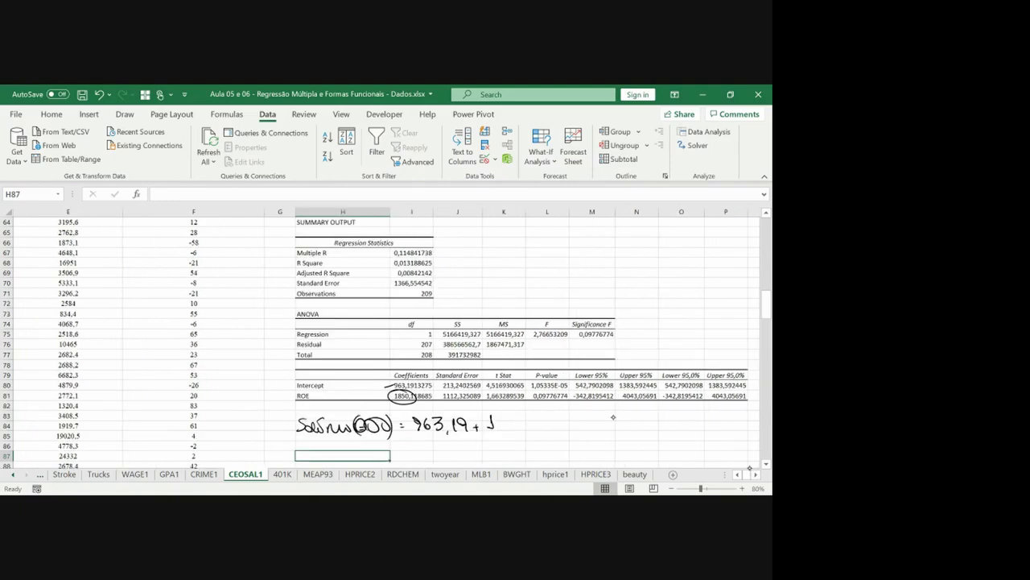
mouse_move(500, 418)
mouse_down()
mouse_move(500, 428)
mouse_move(519, 416)
mouse_move(535, 433)
mouse_move(593, 429)
mouse_up()
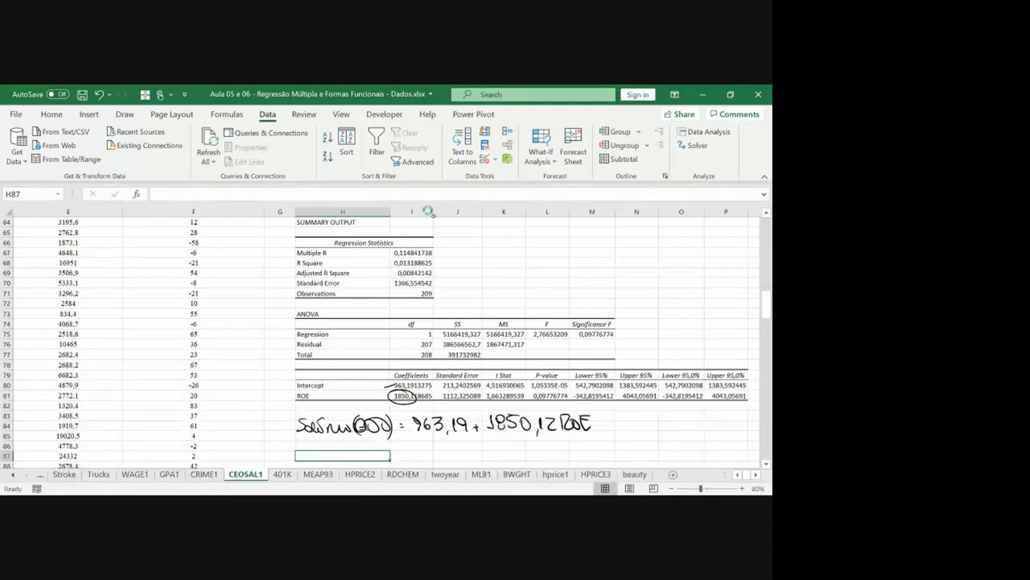
Step: Underline 1850,12 in the new equation and emphasize the 18,501 slope in the first handwritten equation with ink strokes
drag(510, 433, 539, 439)
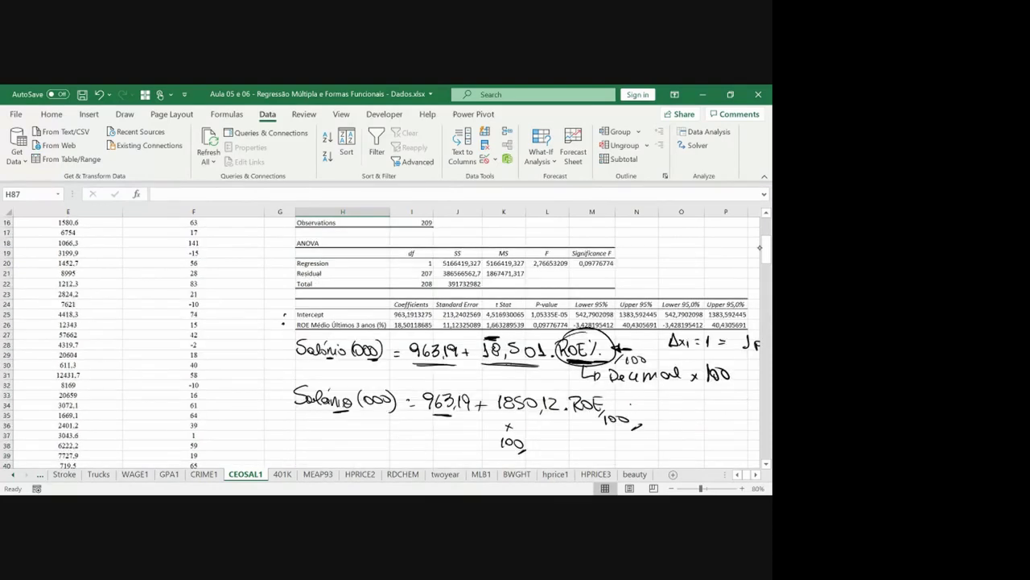
drag(499, 364, 535, 367)
drag(491, 336, 526, 339)
Step: Handwrite "18,5012 ROE%" beneath the "1850,12 ROE" term and underline its decimal part
click(767, 401)
click(766, 331)
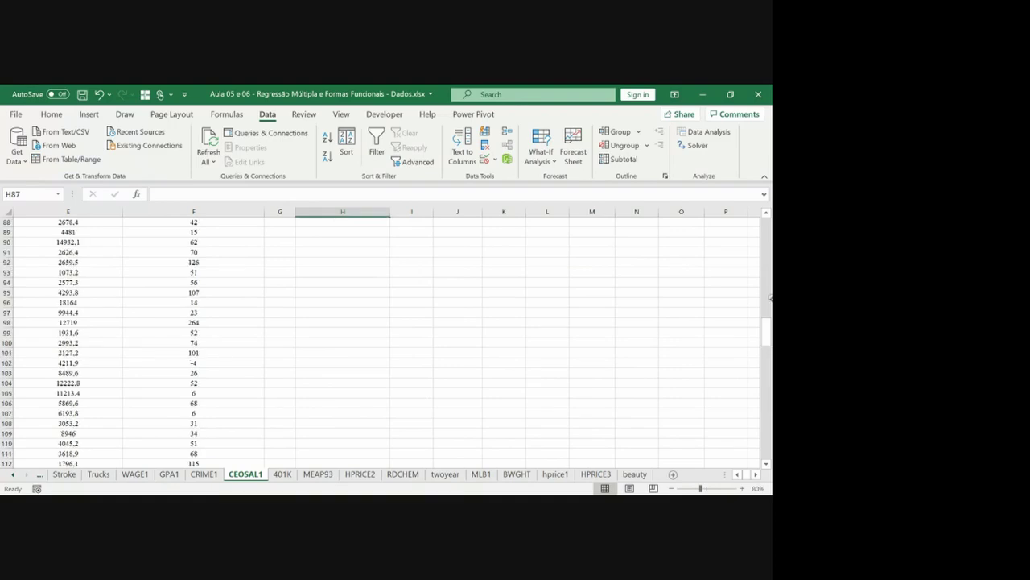
scroll(386, 338, up, 8)
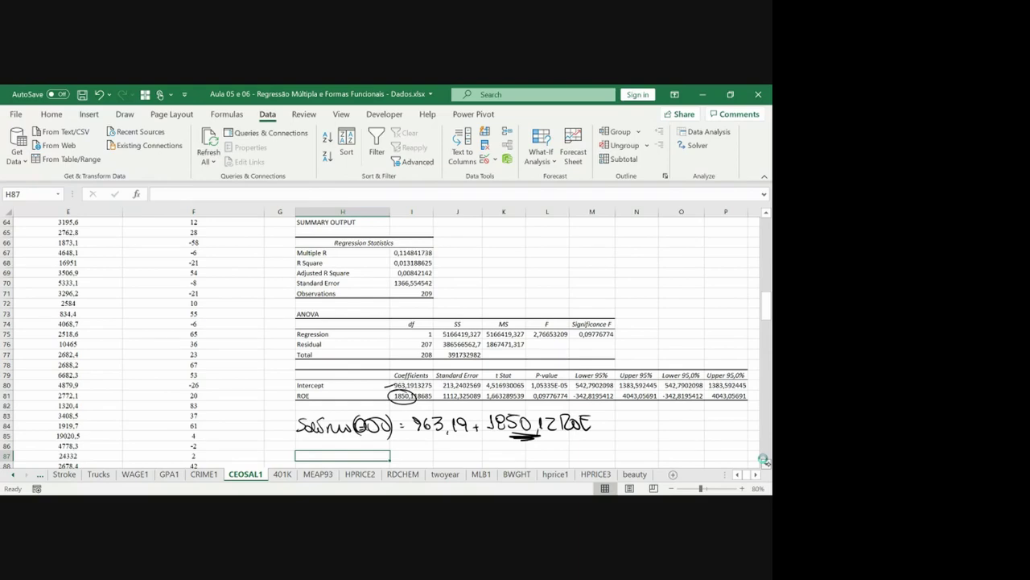
scroll(755, 456, down, 1)
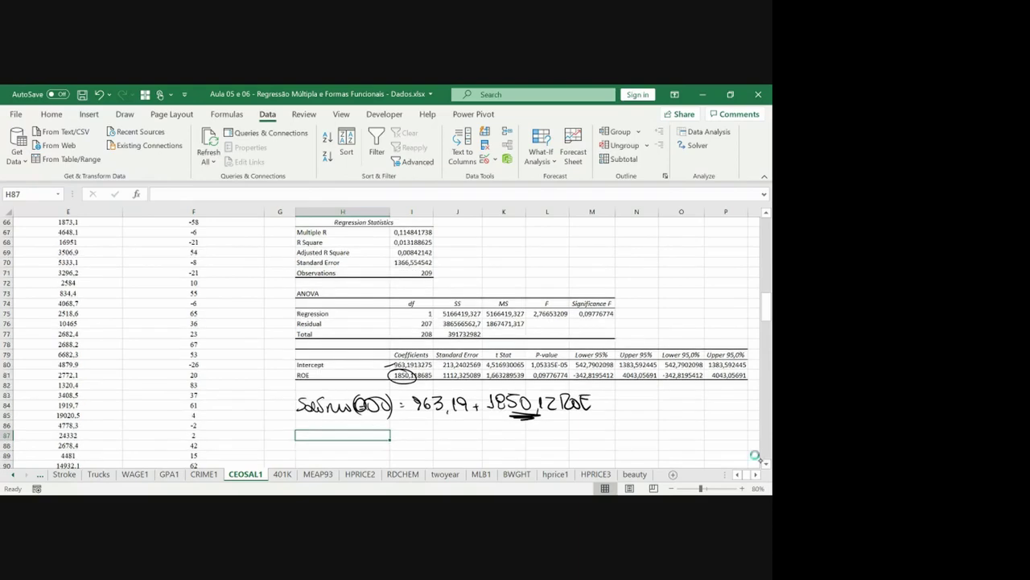
drag(498, 435, 499, 447)
drag(512, 435, 514, 436)
drag(520, 445, 518, 450)
mouse_move(525, 438)
mouse_down()
mouse_move(537, 448)
mouse_move(538, 438)
mouse_up()
mouse_move(547, 435)
mouse_down()
mouse_move(549, 447)
mouse_move(605, 447)
mouse_up()
drag(595, 434, 604, 441)
drag(619, 433, 611, 448)
click(613, 431)
click(626, 446)
drag(518, 455, 532, 453)
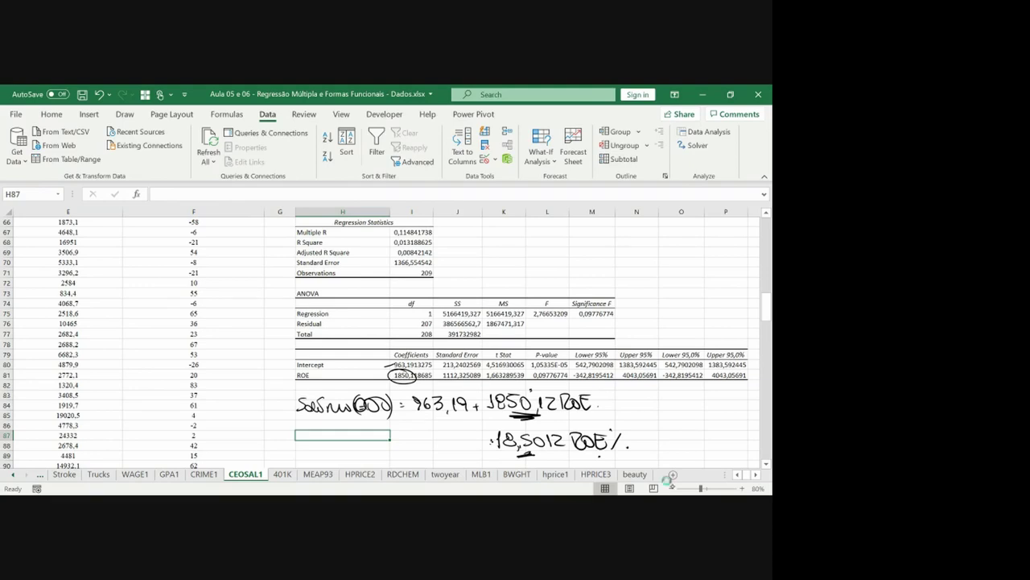
Step: Draw an ink box around the "18,5012 ROE%" note
mouse_move(486, 431)
mouse_down()
mouse_move(487, 456)
mouse_move(568, 456)
mouse_move(638, 425)
mouse_move(485, 425)
mouse_up()
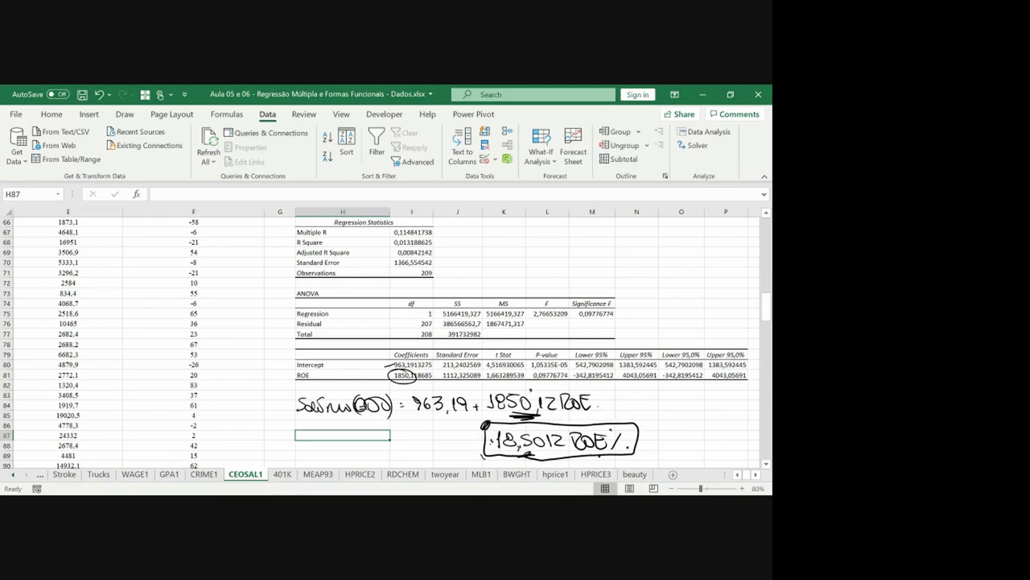
click(484, 454)
click(637, 458)
click(634, 422)
Step: Return to the top of the CEOSAL1 data to examine the percent and decimal ROE columns
key(ctrl+Up)
key(ctrl+Up)
key(ctrl+Left)
key(ctrl+Left)
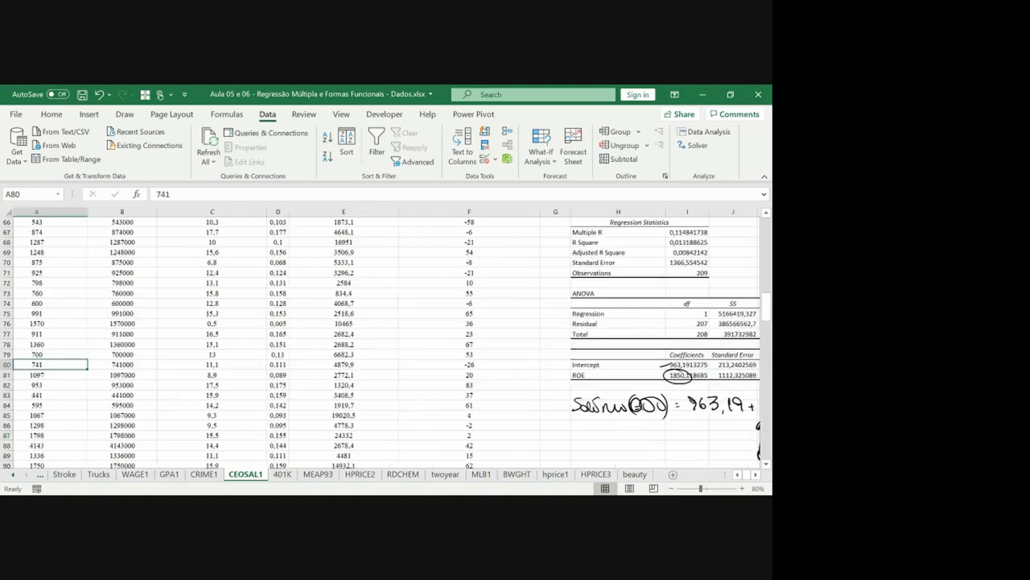
key(ctrl+Home)
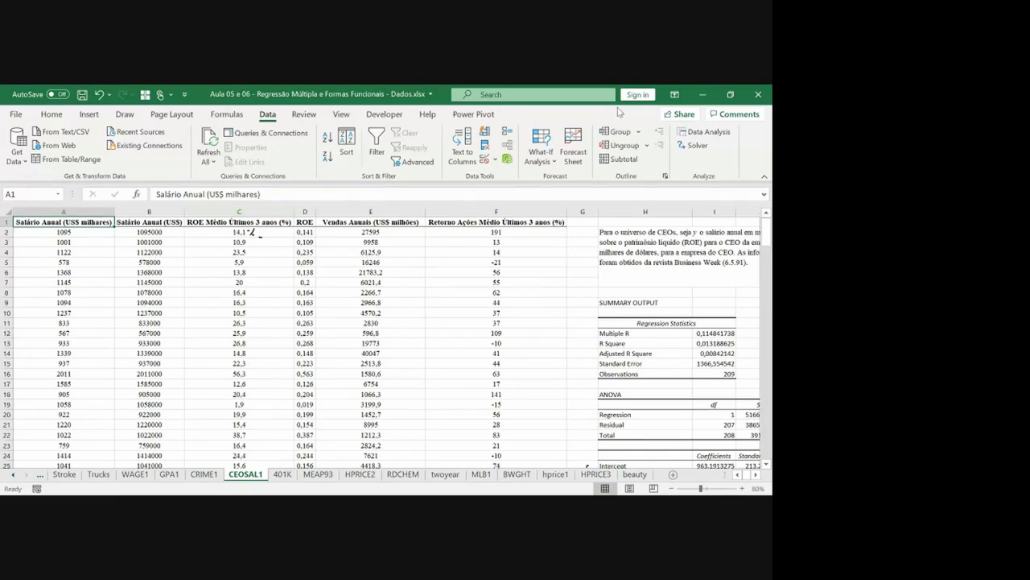
drag(766, 229, 769, 283)
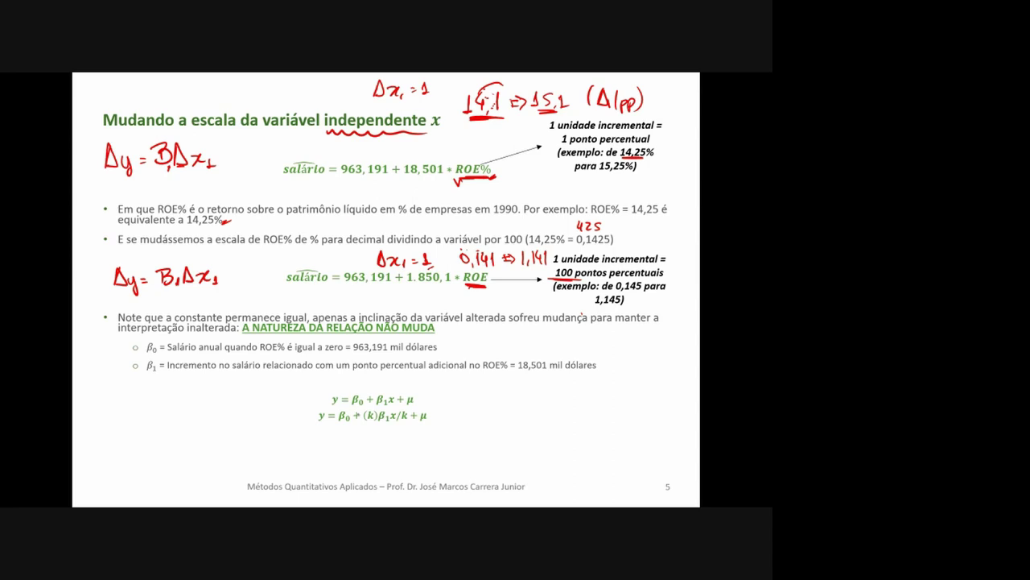
drag(424, 134, 444, 132)
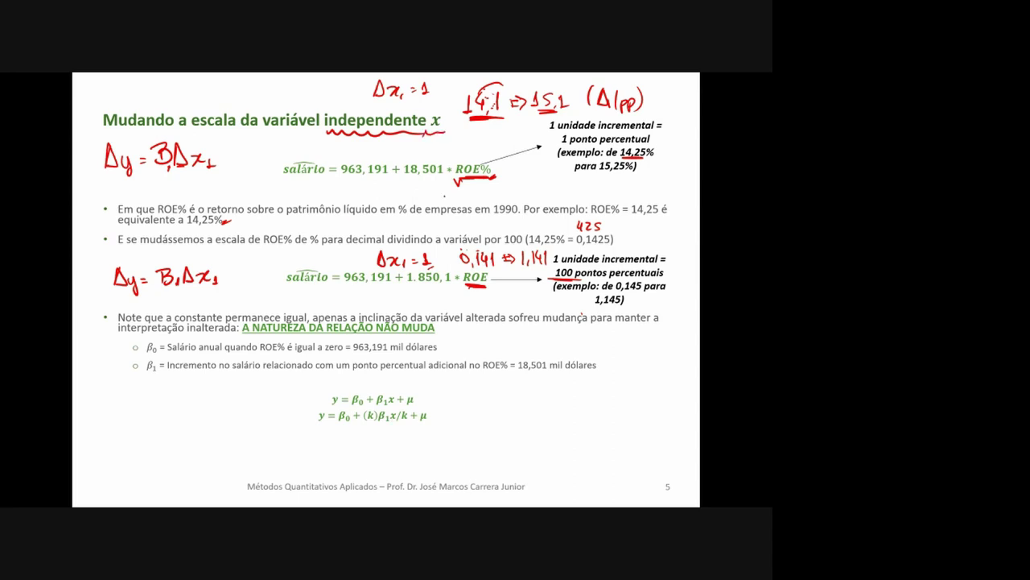
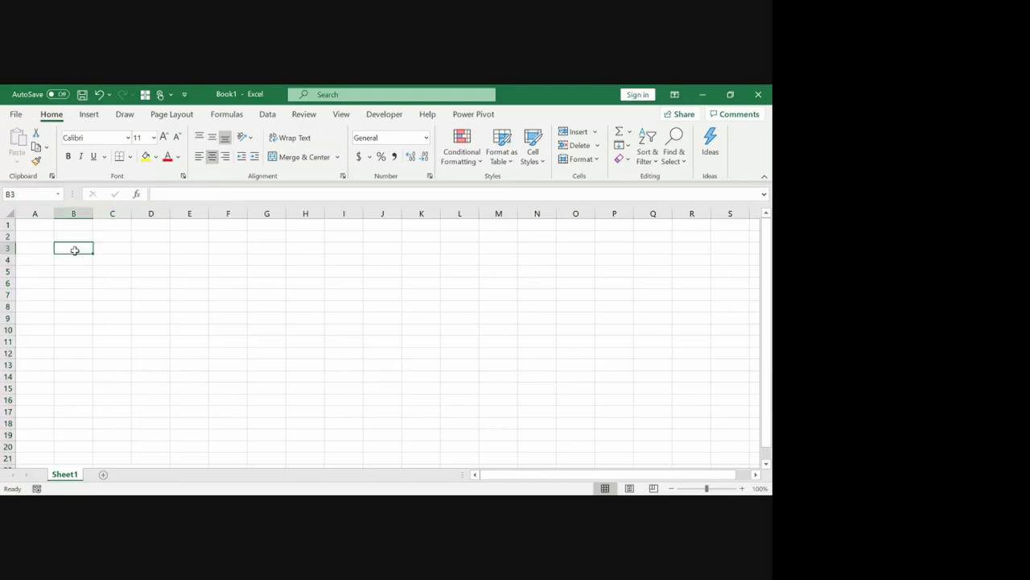
Step: Enlarge the blank Book1 sheet to 150% and enter the heading "Var. %" in B3
click(742, 488)
click(741, 488)
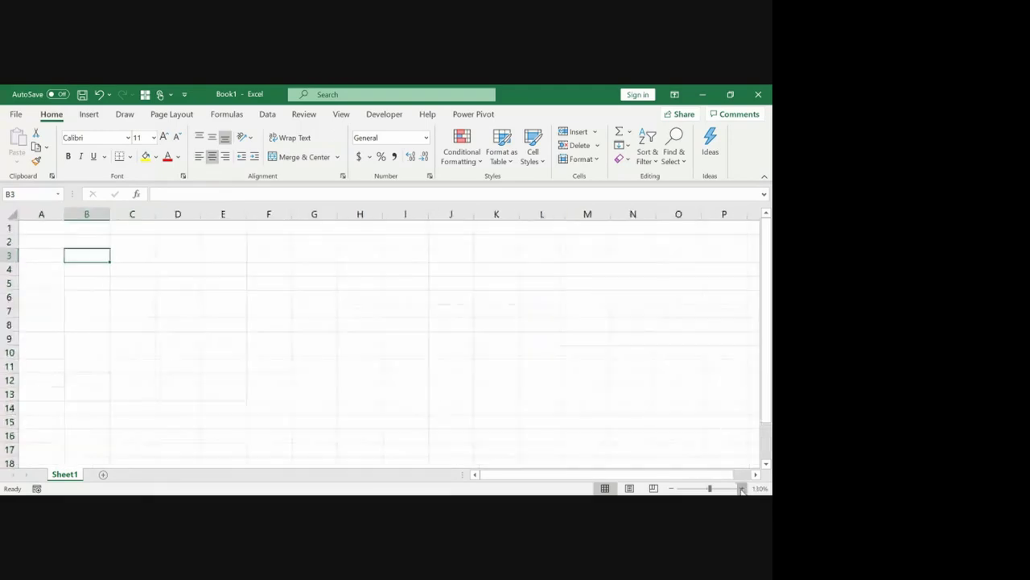
click(742, 488)
click(741, 488)
click(742, 488)
text(Va)
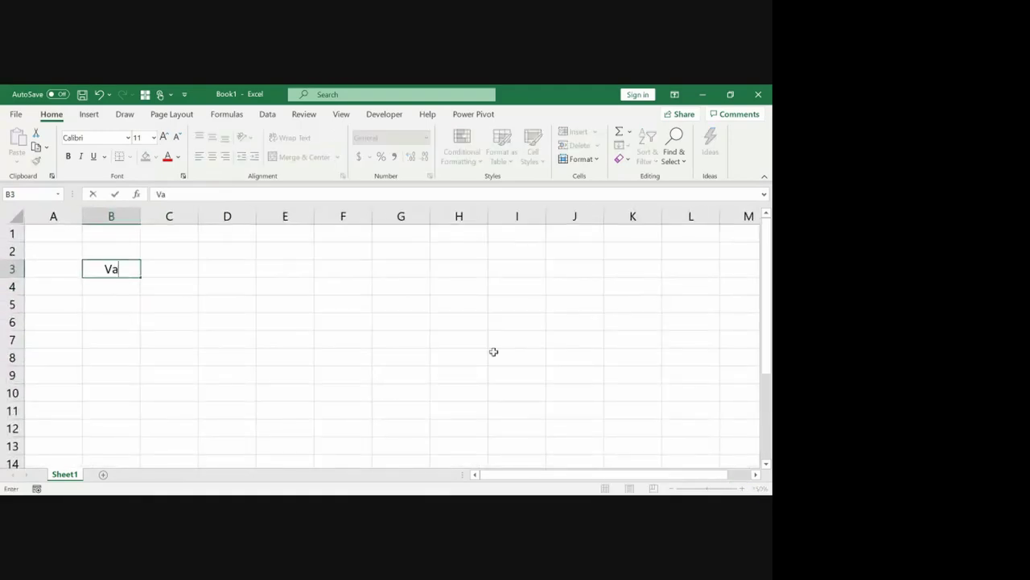
text(r. %)
key(Return)
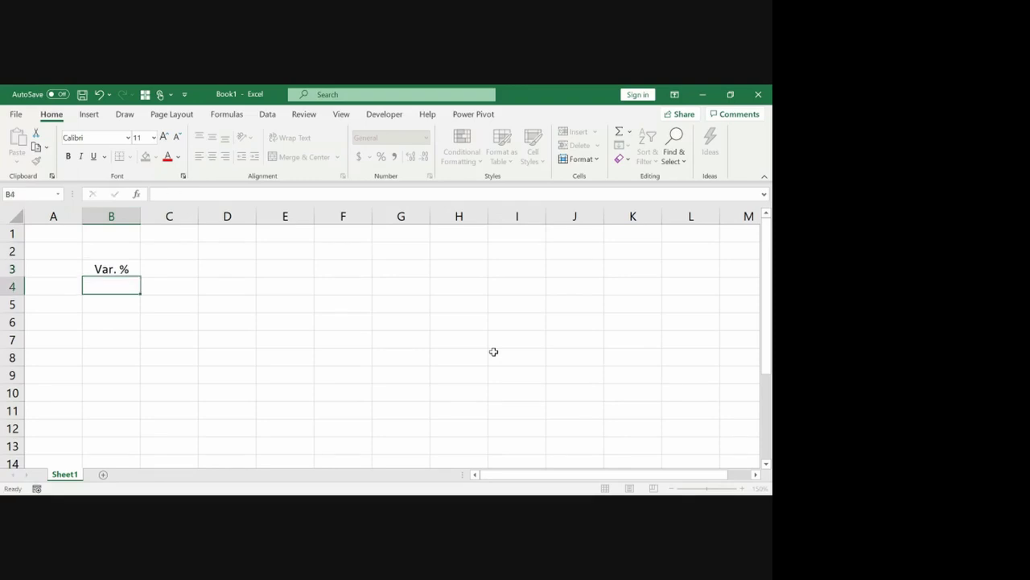
Step: Enter the headings "Var. Ln" in C3 and "Diferença" in D3
key(Up)
key(Right)
text(Var.)
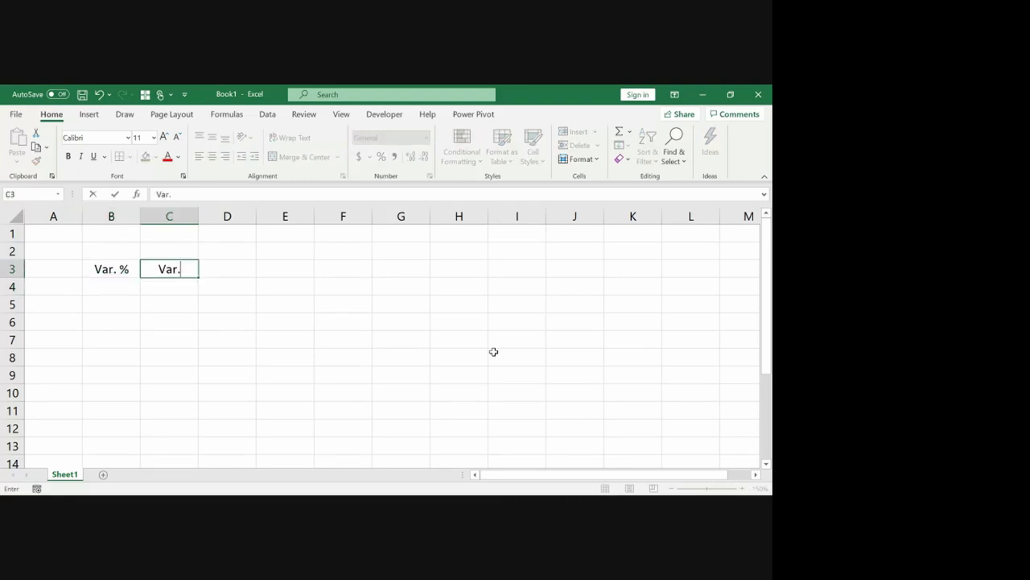
text( Ln)
key(Return)
key(Up)
key(Right)
text(Dif)
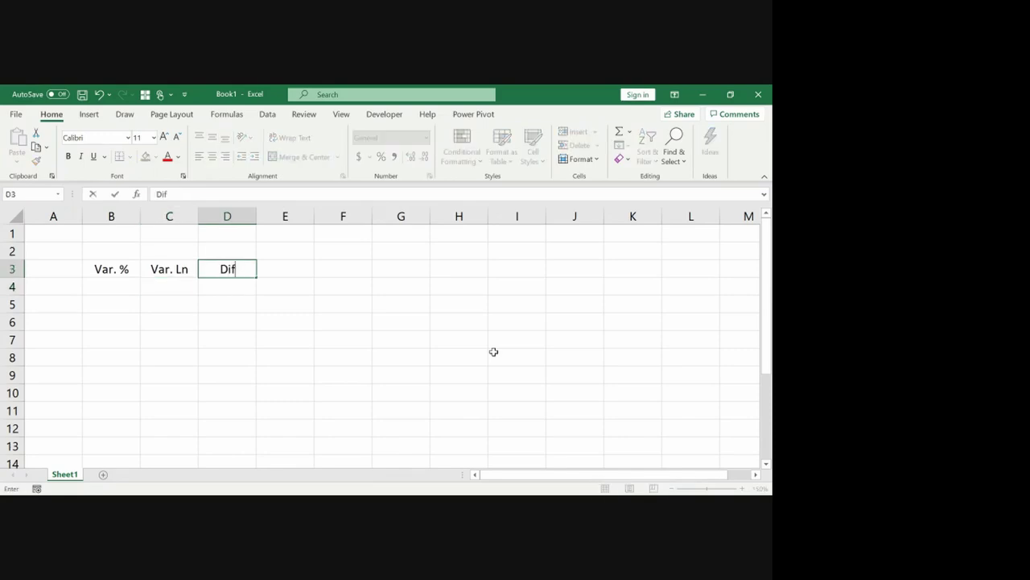
text(erença)
key(Return)
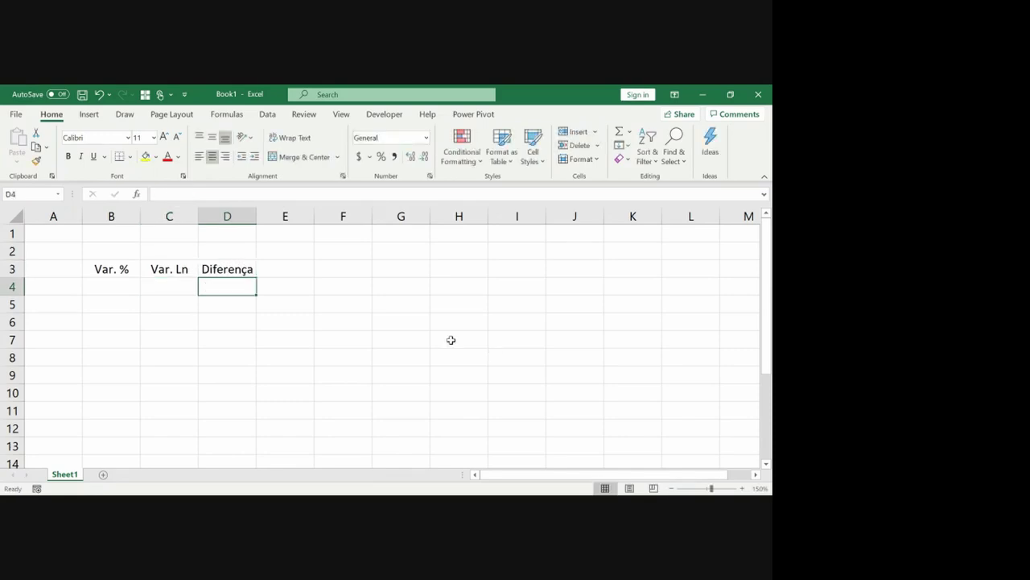
Step: Make the headings in B3:D3 bold and give them a bottom border
drag(111, 273, 227, 271)
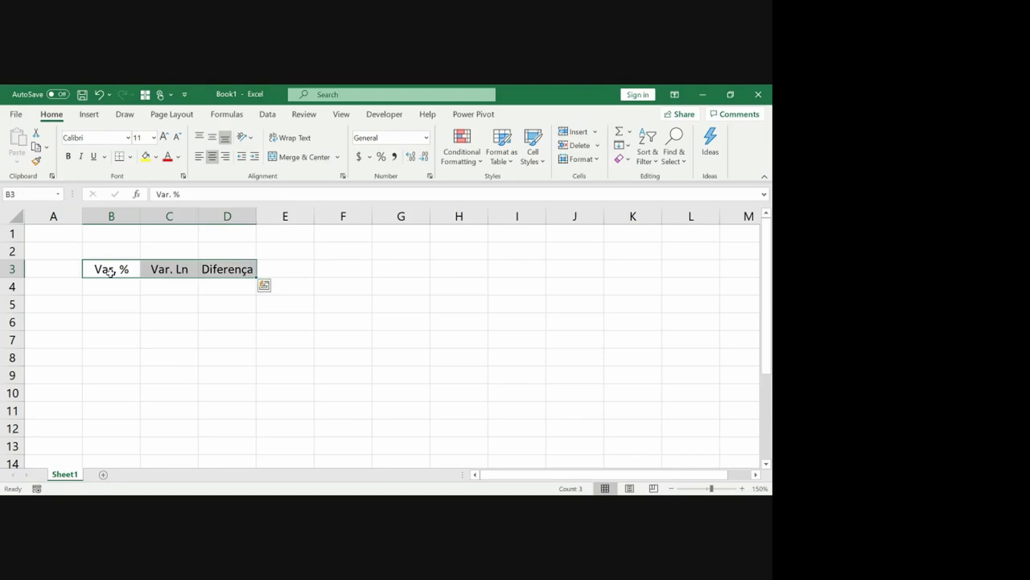
click(68, 155)
click(119, 157)
key(Down)
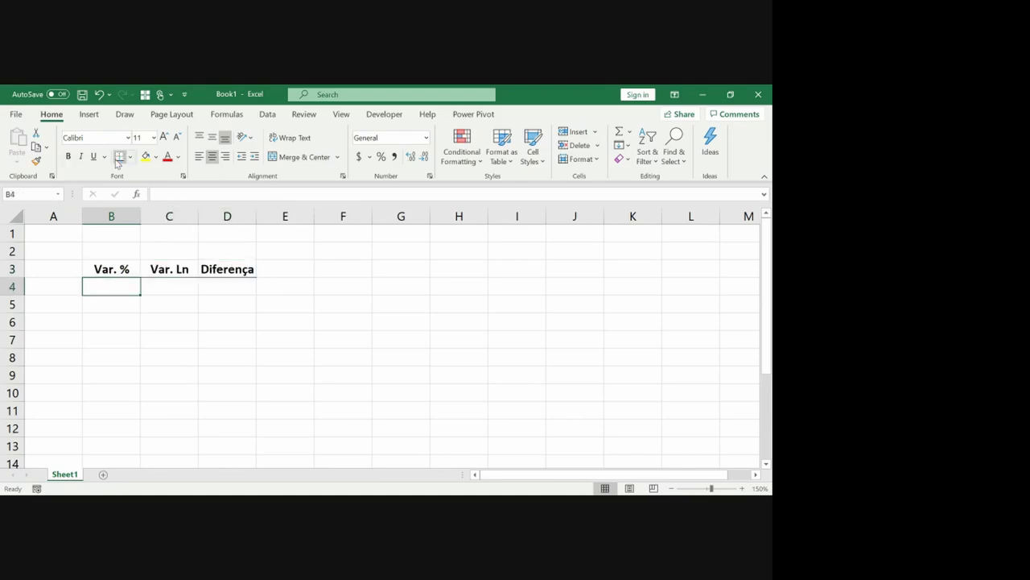
Step: Format the cells B4:D14 below the headings as percentages with four decimal places
key(shift+Right)
key(shift+Down)
key(shift+Right)
key(shift+Down)
key(shift+Down)
key(shift+Down)
key(shift+Down)
key(shift+Down)
key(shift+Down)
key(shift+Down)
key(shift+Down)
key(shift+Down)
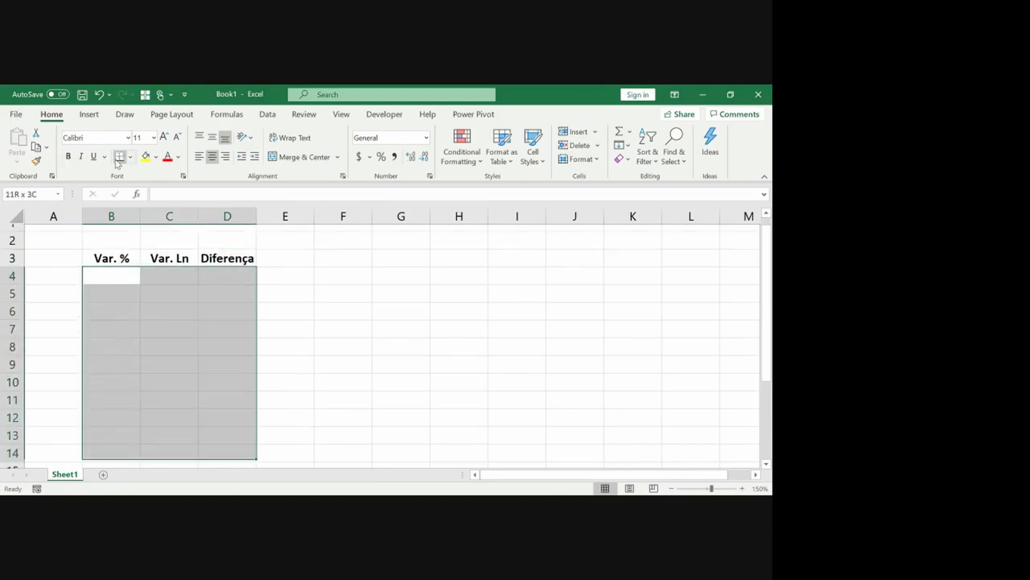
click(381, 157)
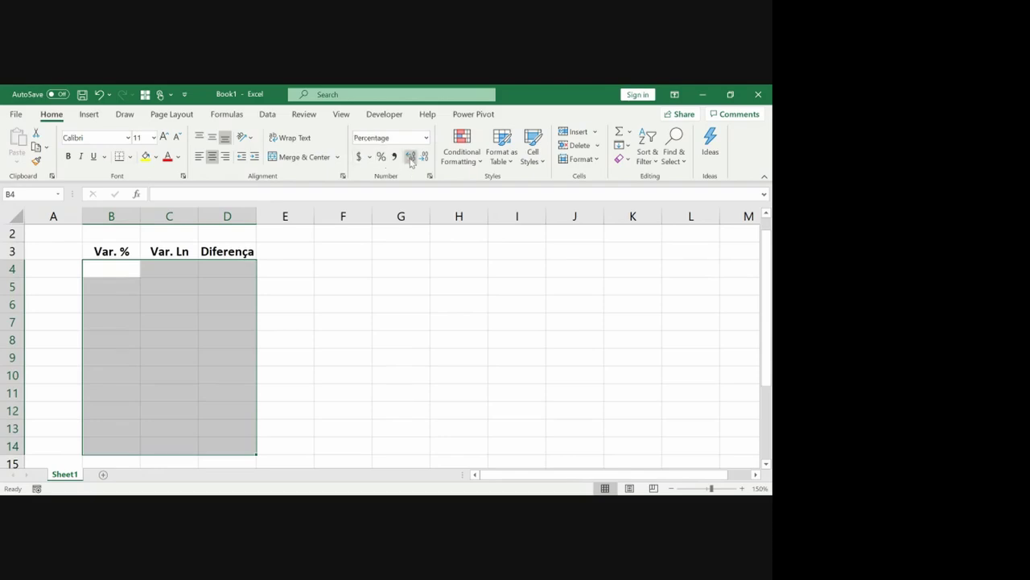
Step: Enter 1% in B4 and reduce its display to three decimal places
click(124, 274)
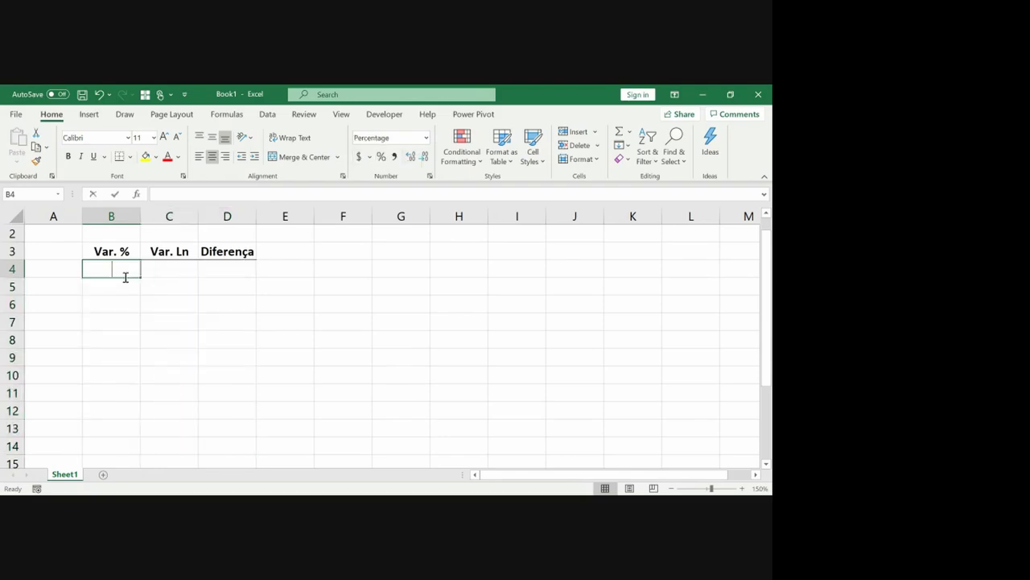
text(1)
key(Tab)
click(124, 273)
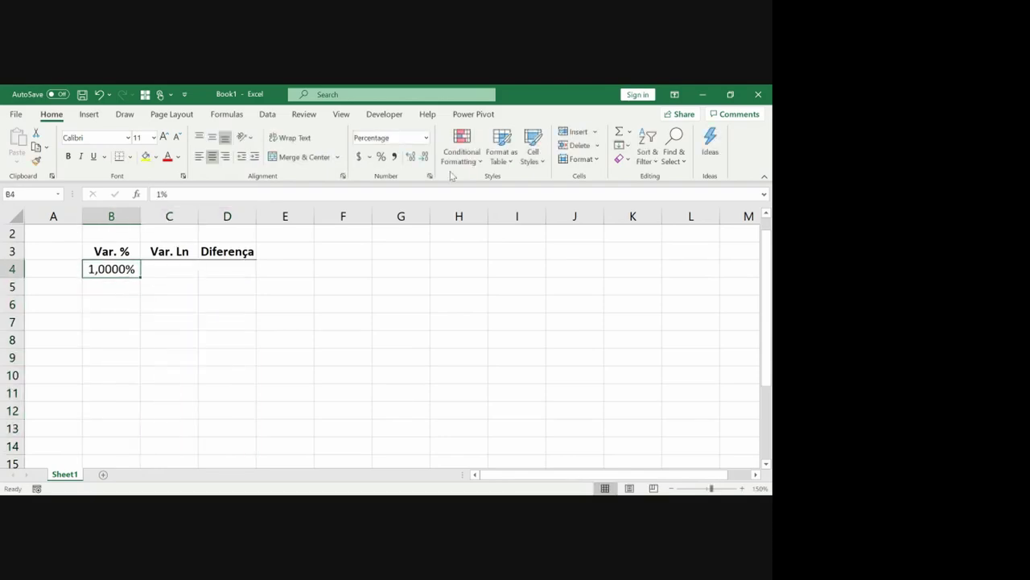
click(425, 157)
key(Tab)
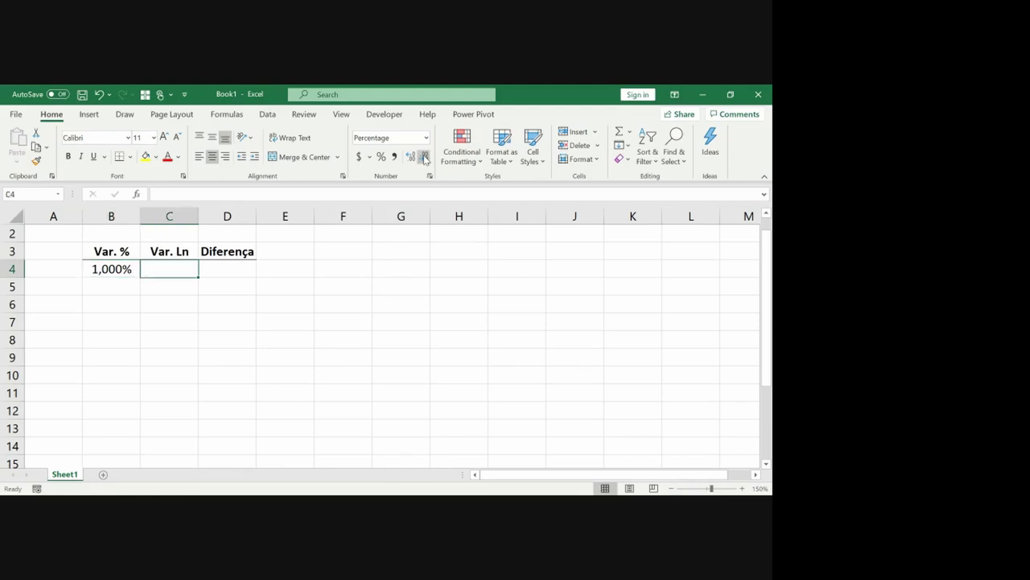
Step: Set the percentage format of B4:D11 to three decimal places
key(Left)
key(shift+Right)
key(shift+Right)
key(shift+Down)
key(shift+Down)
key(shift+Down)
key(shift+Down)
key(shift+Down)
key(shift+Down)
key(shift+Down)
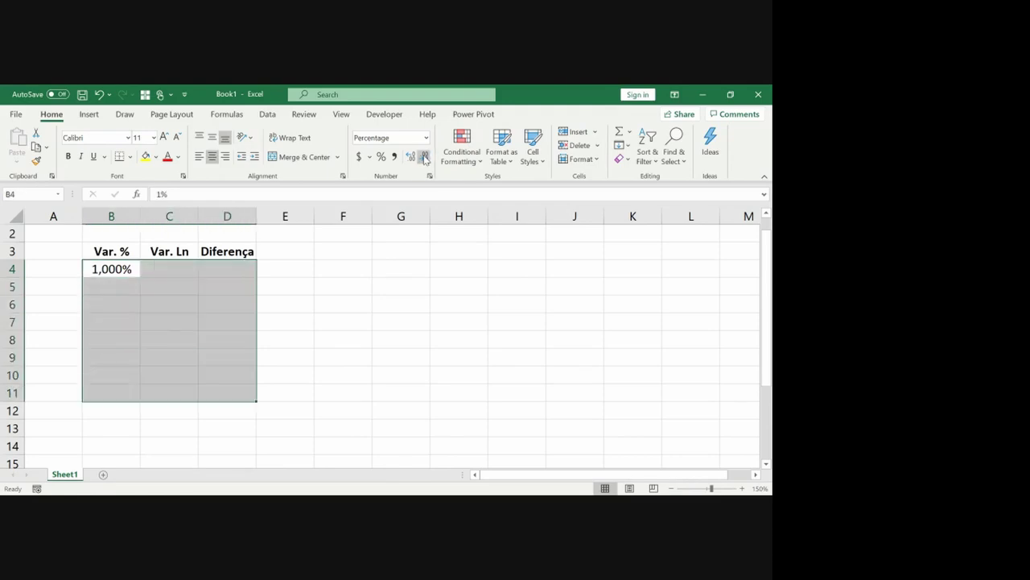
click(425, 157)
click(411, 157)
Step: Enter the log variation formula =LN(1+B4) in C4 under "Var. Ln"
key(Right)
text(=)
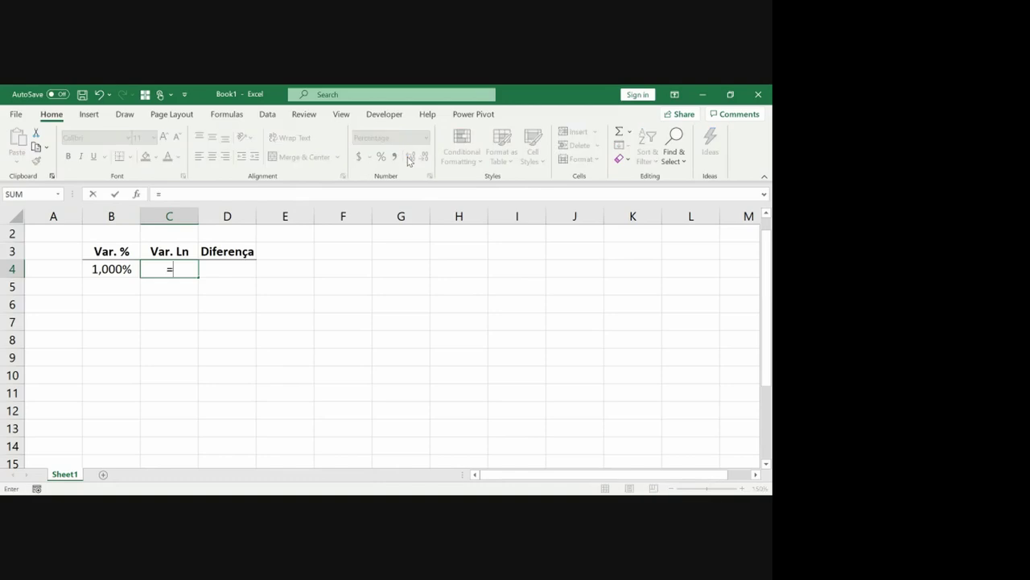
text(ln(1+)
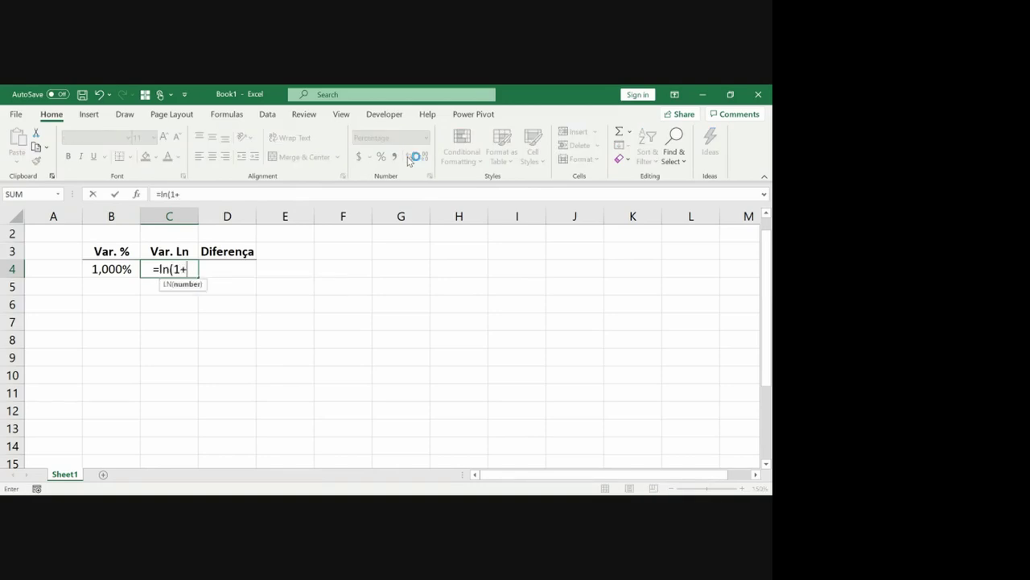
key(Left)
text())
key(Return)
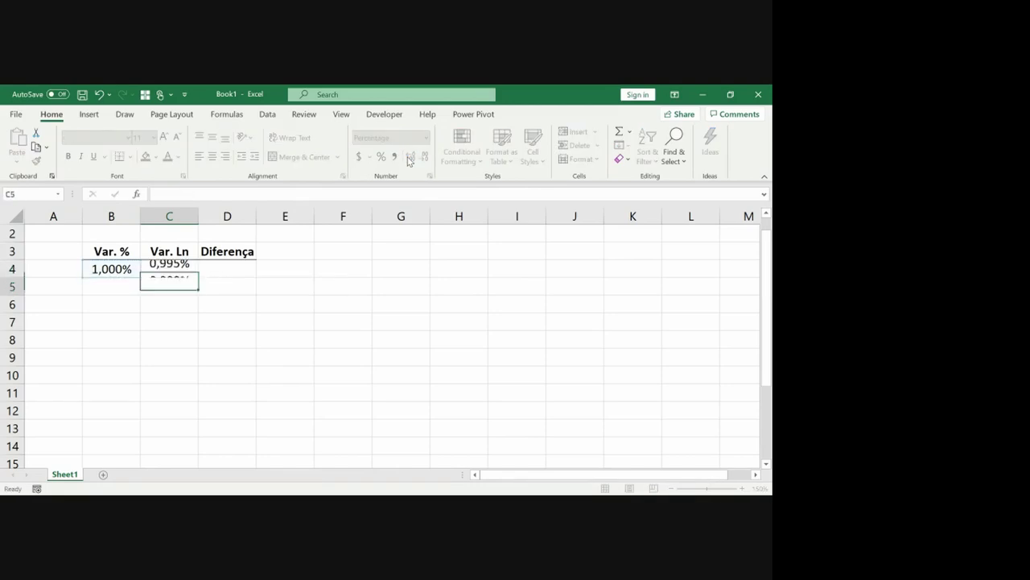
key(Up)
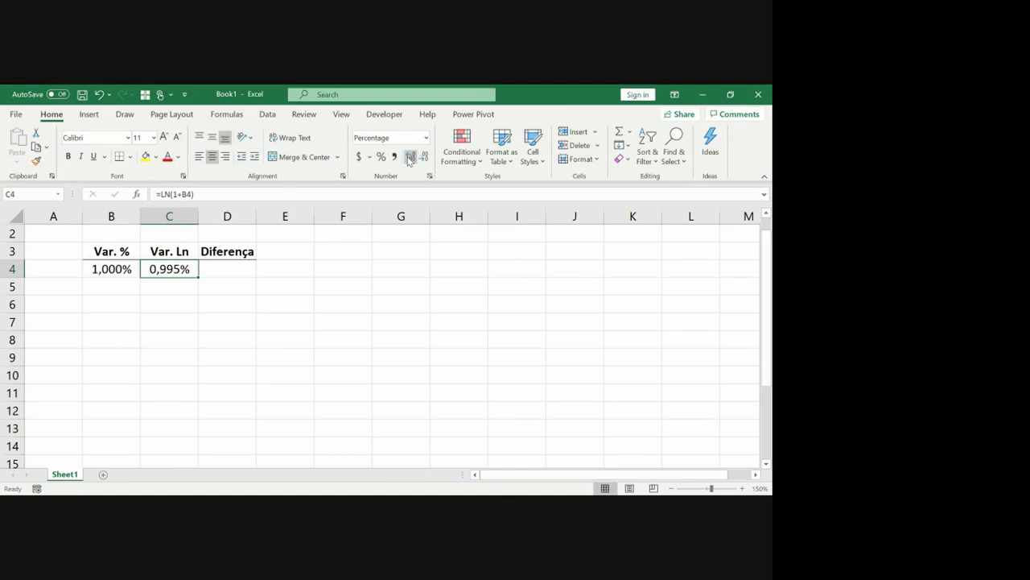
Step: Enter the difference formula =B4-C4 in D4 under "Diferença"
key(Right)
text(=)
key(Left)
key(Left)
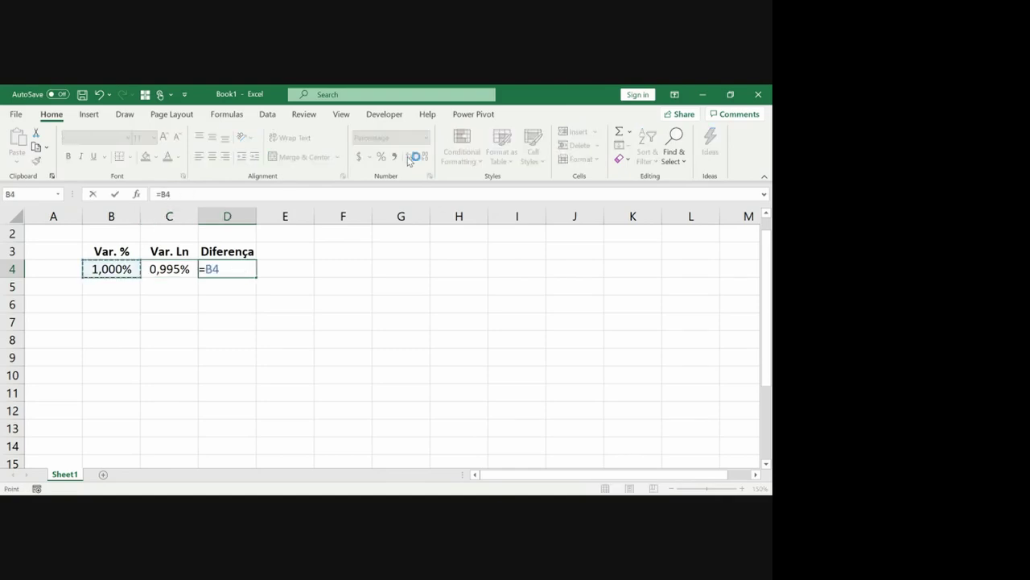
text(-)
key(Left)
key(Return)
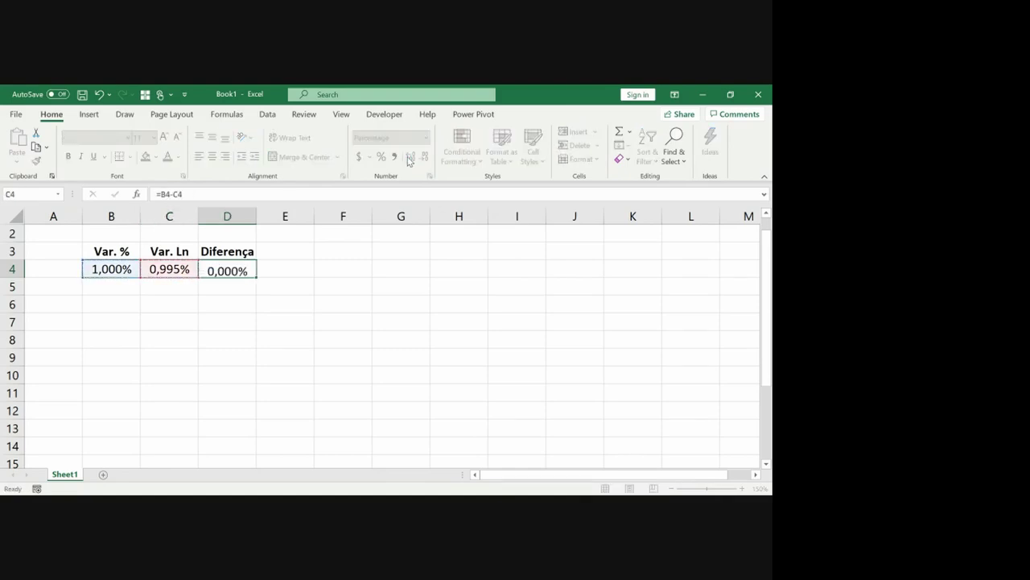
Step: Examine the percentage variation, log variation and difference in row 4
key(Up)
key(Left)
key(Right)
key(Left)
key(Left)
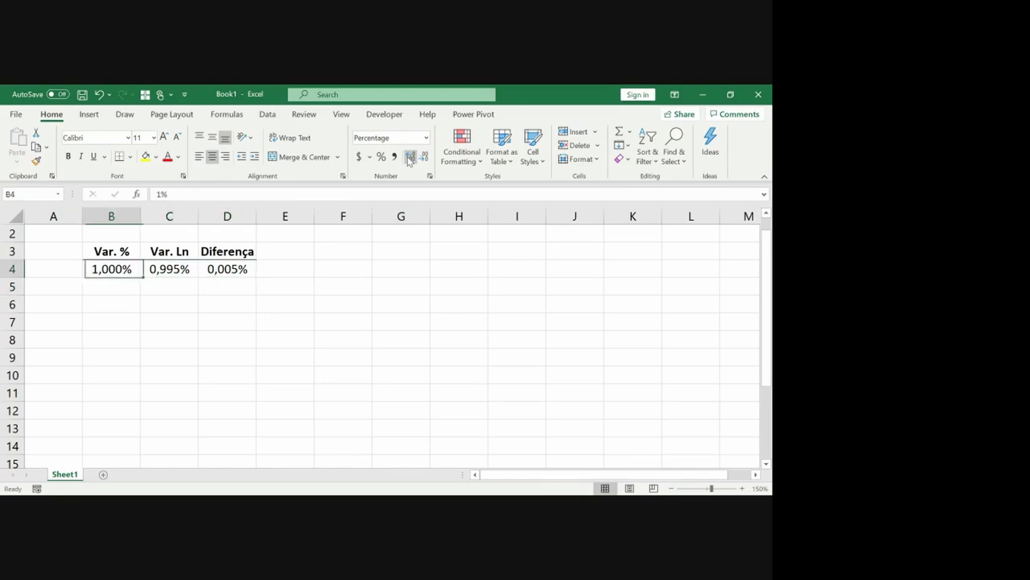
key(Right)
key(Left)
key(Up)
key(Right)
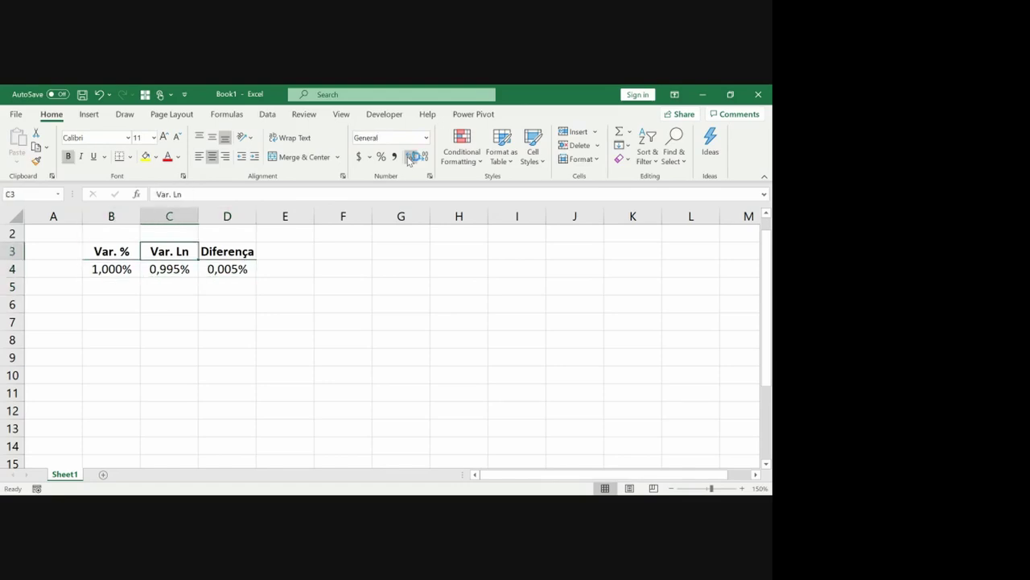
key(Down)
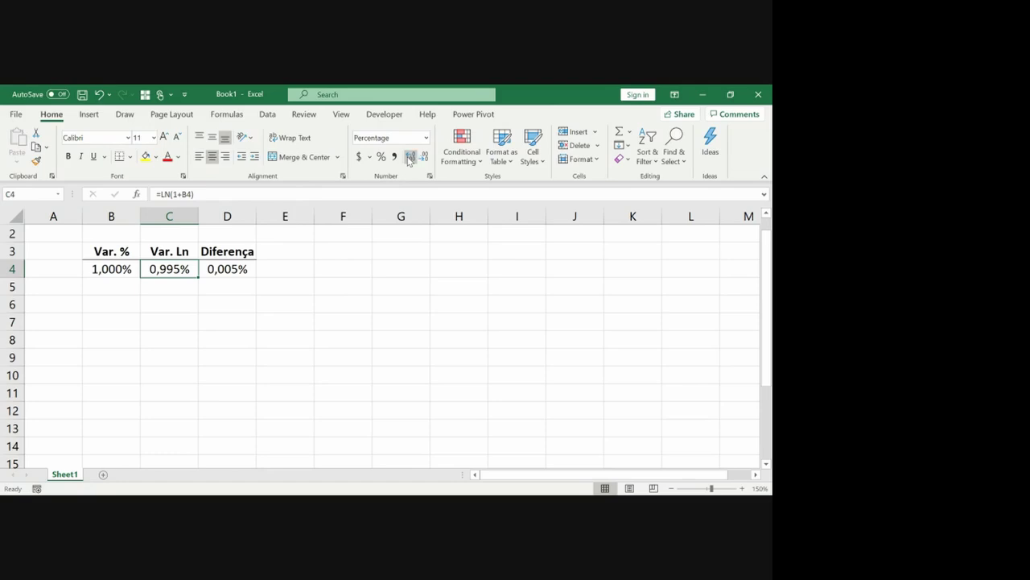
Step: Copy B4:D4 into row 5
key(Left)
key(shift+Right)
key(shift+Right)
key(ctrl+c)
key(Down)
key(ctrl+v)
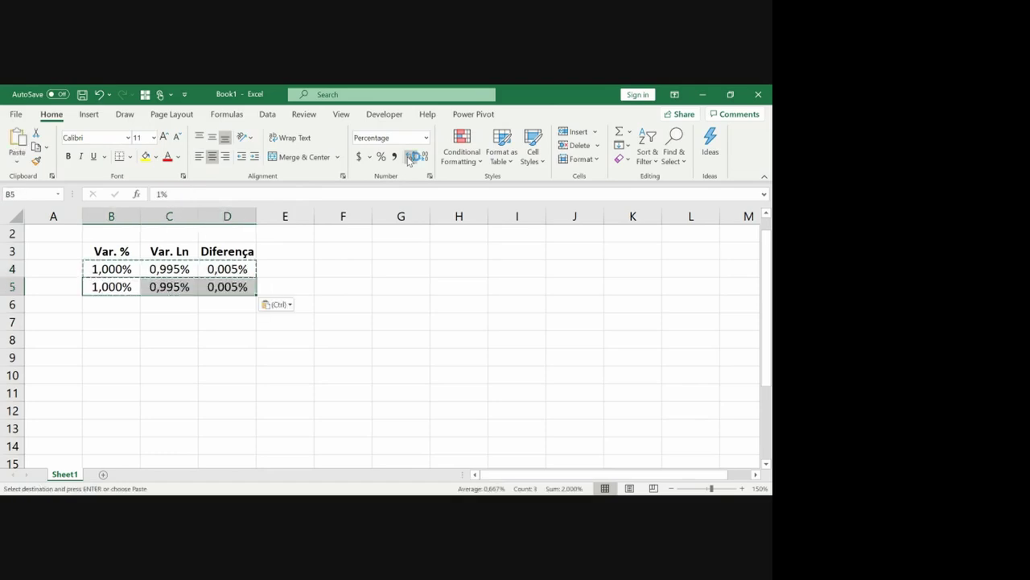
Step: Set the percentage variation in B5 to 5% and check the resulting difference in D5
key(Down)
key(Up)
text(5)
key(Return)
key(Up)
key(Right)
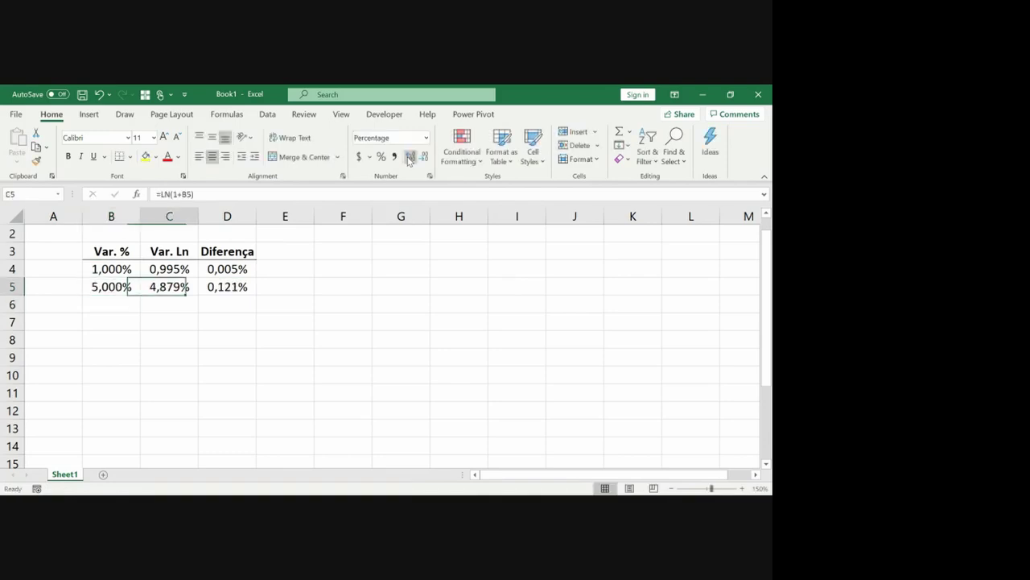
key(Right)
key(Right)
key(Left)
key(Left)
key(Right)
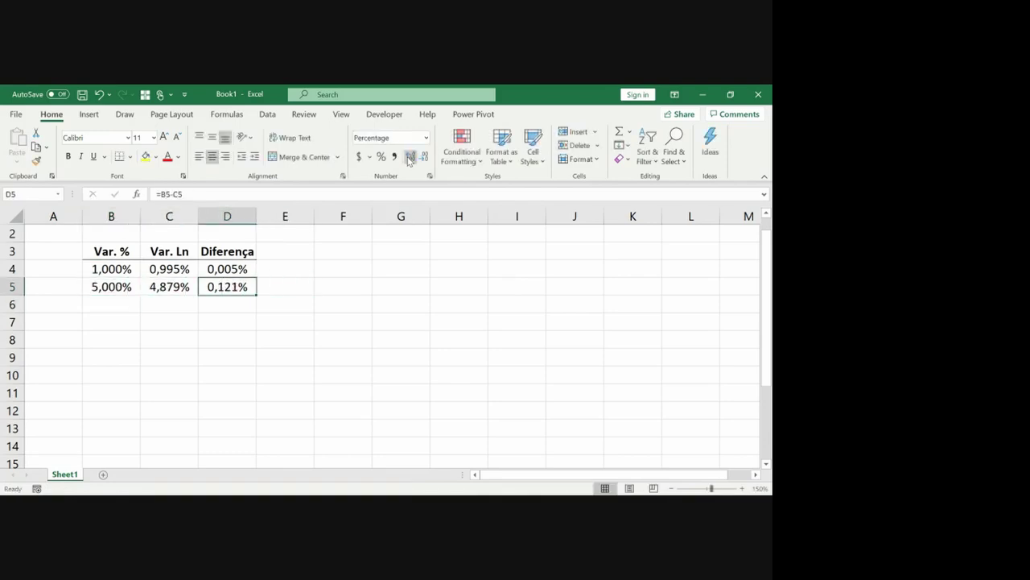
Step: Copy B5:D5 into row 6
key(Left)
key(Left)
key(shift+Right)
key(shift+Right)
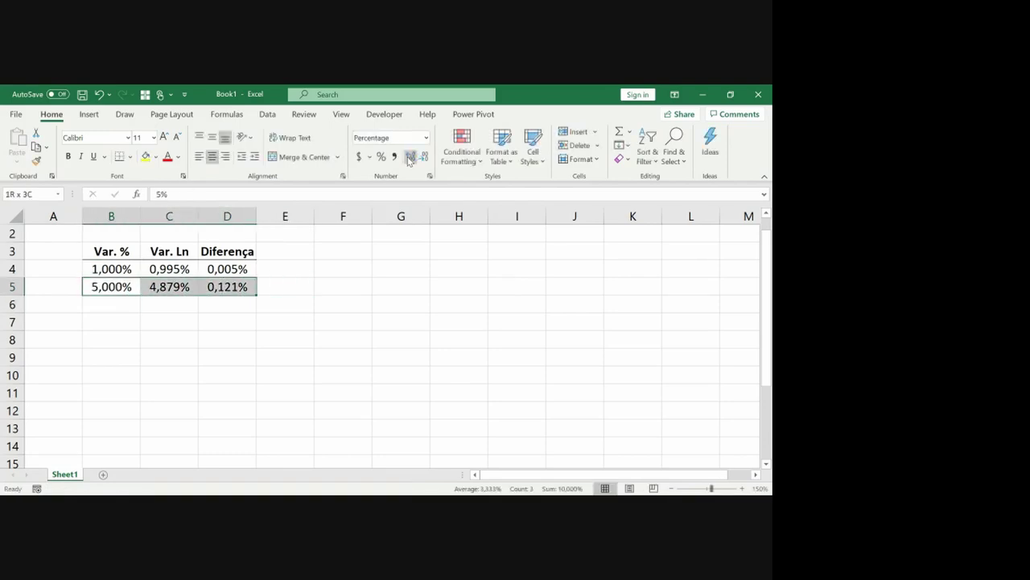
key(ctrl+c)
key(Down)
key(ctrl+v)
Step: Set the percentage variation in B6 to 10% and check the resulting difference in D6
key(Down)
key(Up)
text(10%)
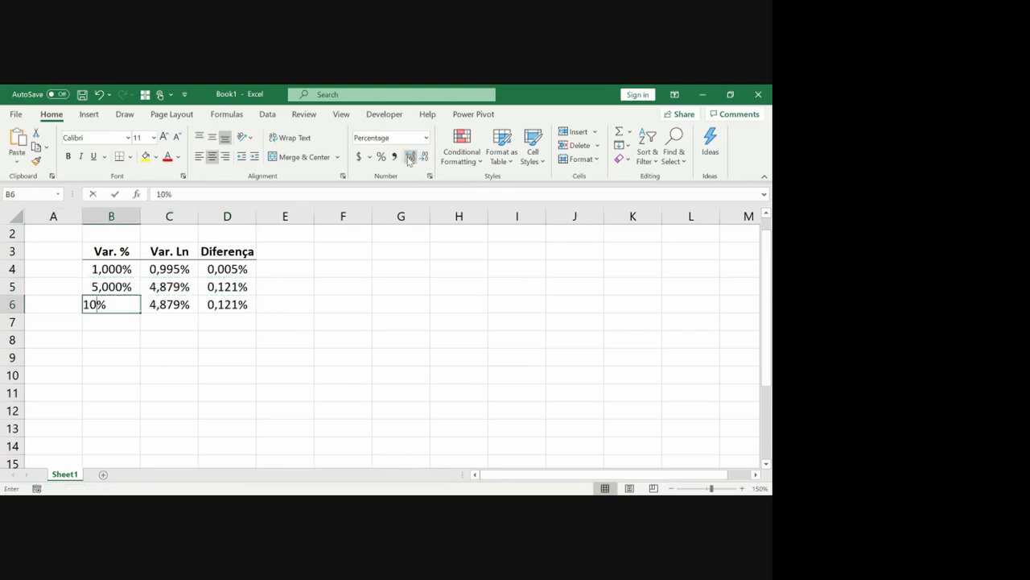
key(Return)
key(Up)
key(Right)
key(Right)
key(Right)
key(Left)
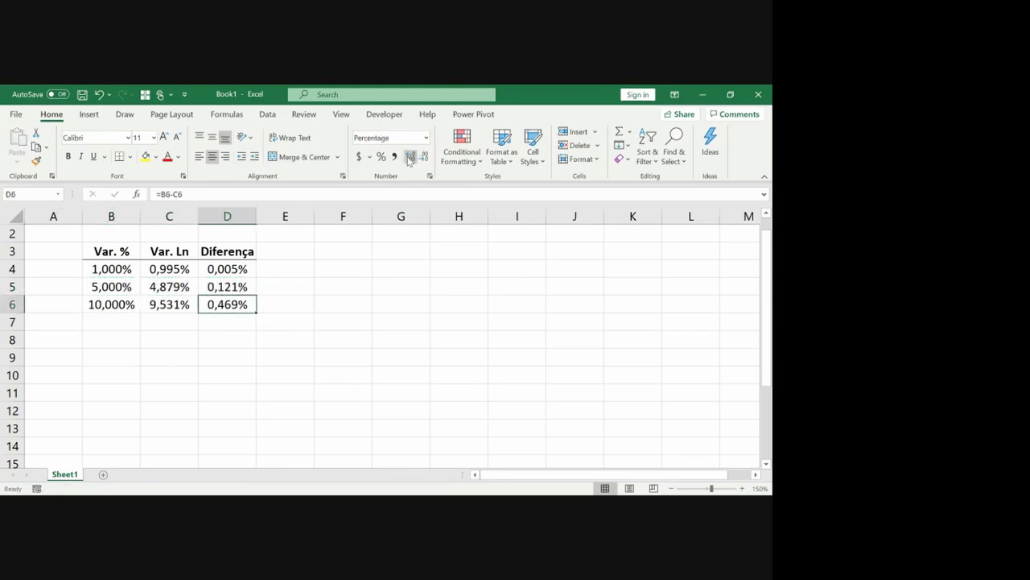
Step: Copy B6:D6 into row 7
key(Left)
key(Left)
key(shift+Right)
key(shift+Right)
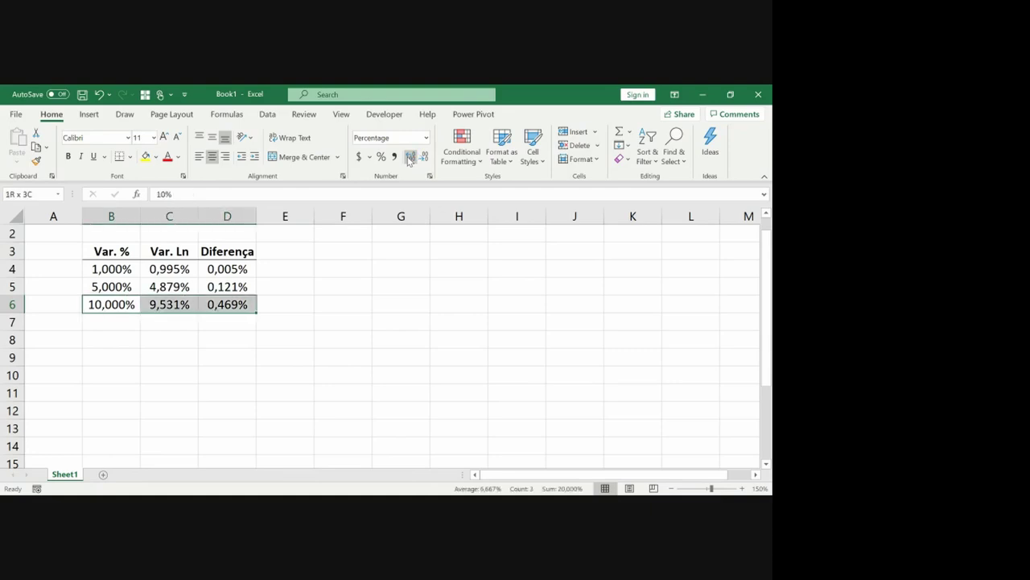
key(ctrl+c)
key(Down)
key(ctrl+v)
Step: Set the percentage variation in B7 to 20% and check the log variation in C7
text(10%20)
key(Return)
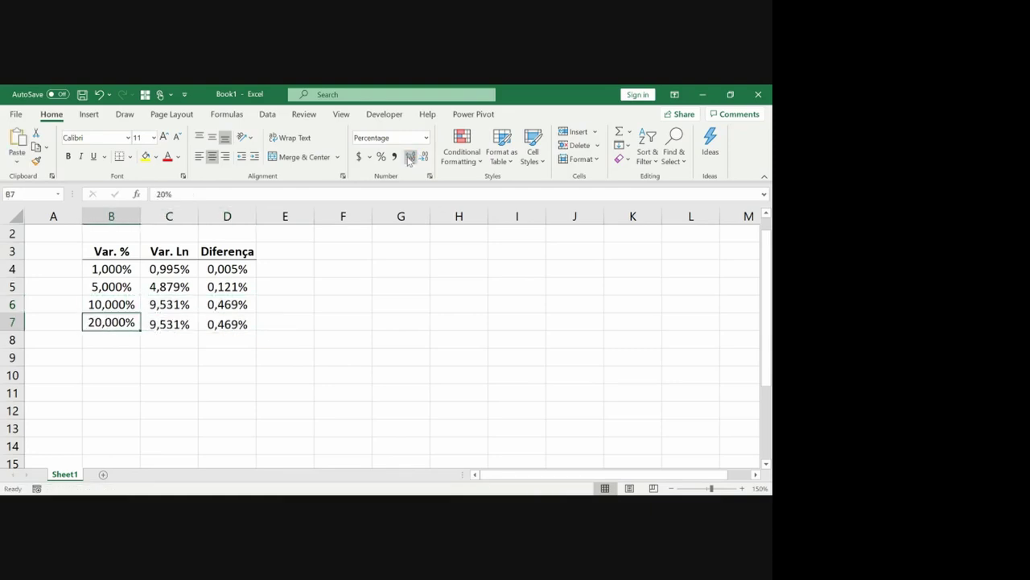
key(Up)
key(Right)
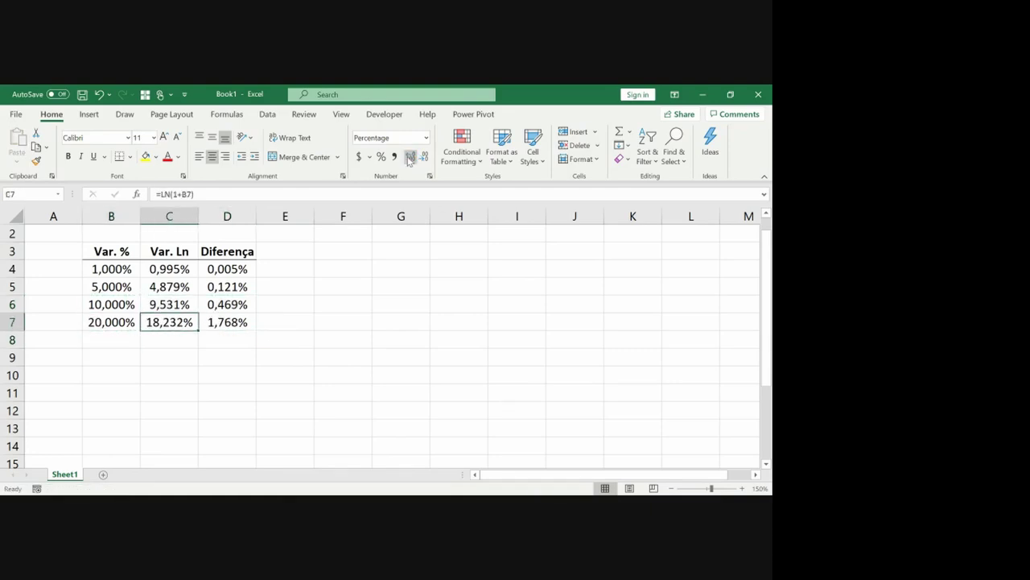
Step: Copy B7:D7 into row 8
key(Left)
key(Down)
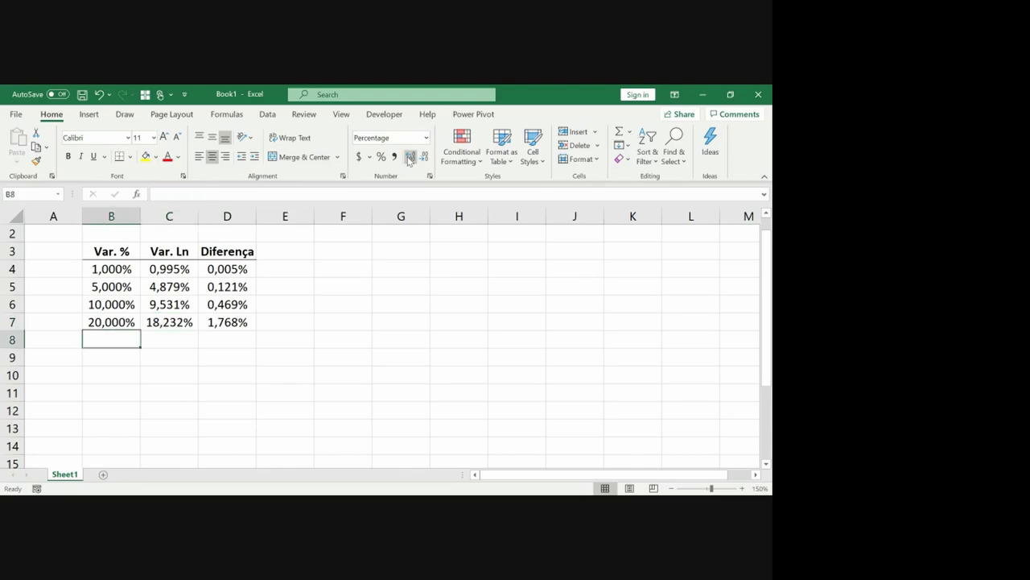
key(Up)
key(shift+Right)
key(shift+Right)
key(ctrl+c)
key(Down)
key(ctrl+v)
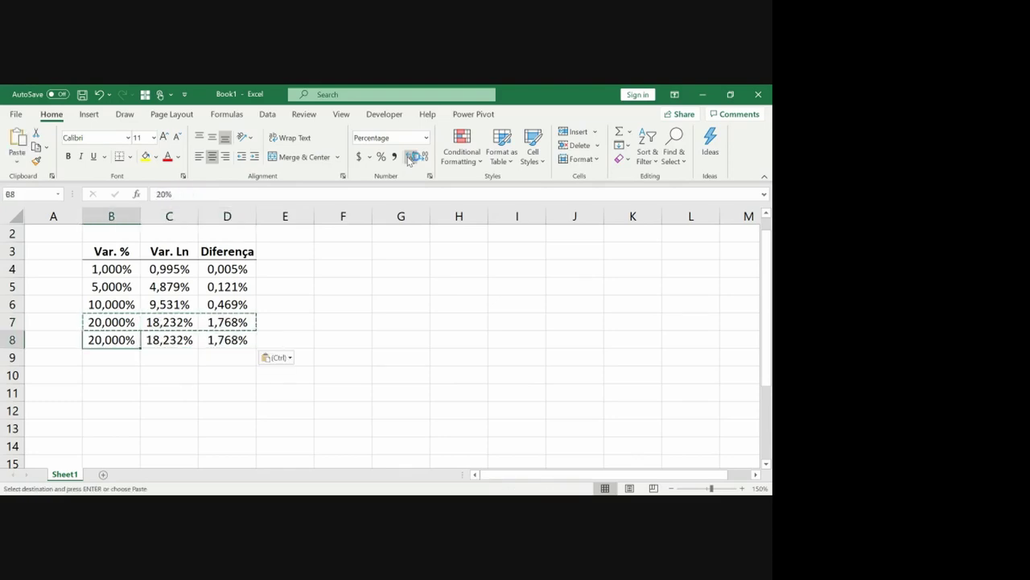
Step: Set the percentage variation in B8 to 50% and compare it with the values in C8 and D8
text(50)
key(Return)
key(Up)
key(Right)
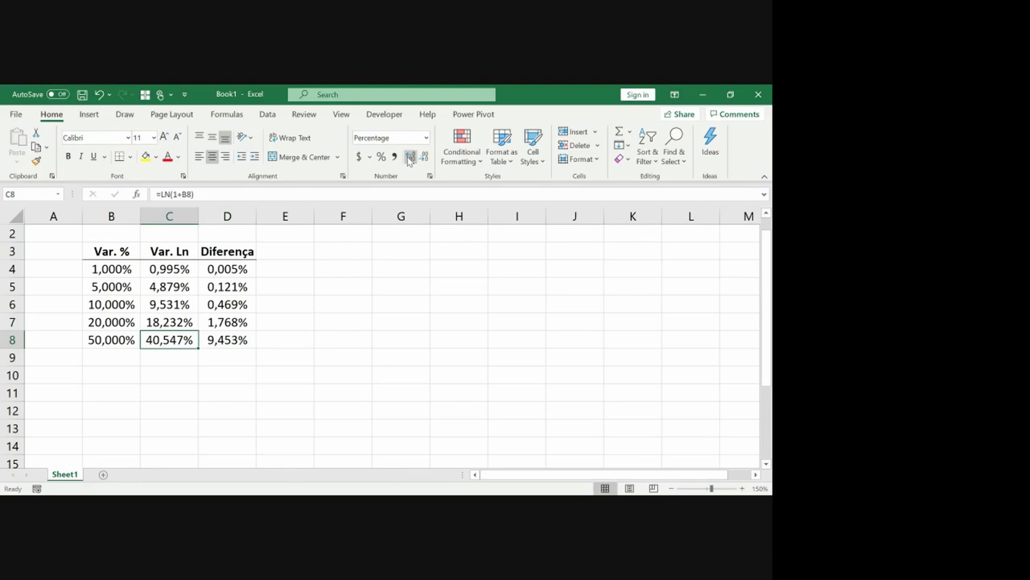
key(Right)
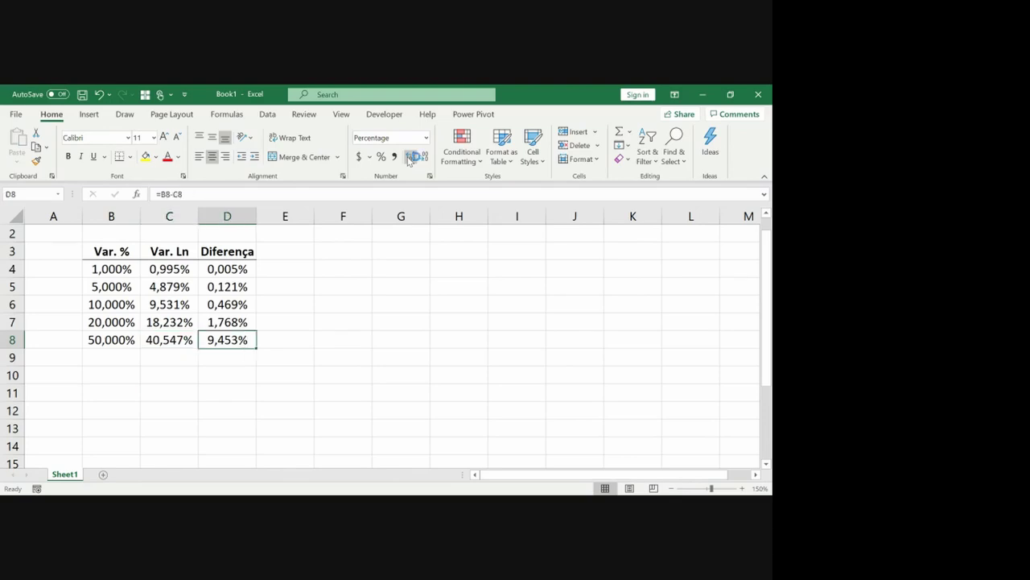
key(Left)
key(Left)
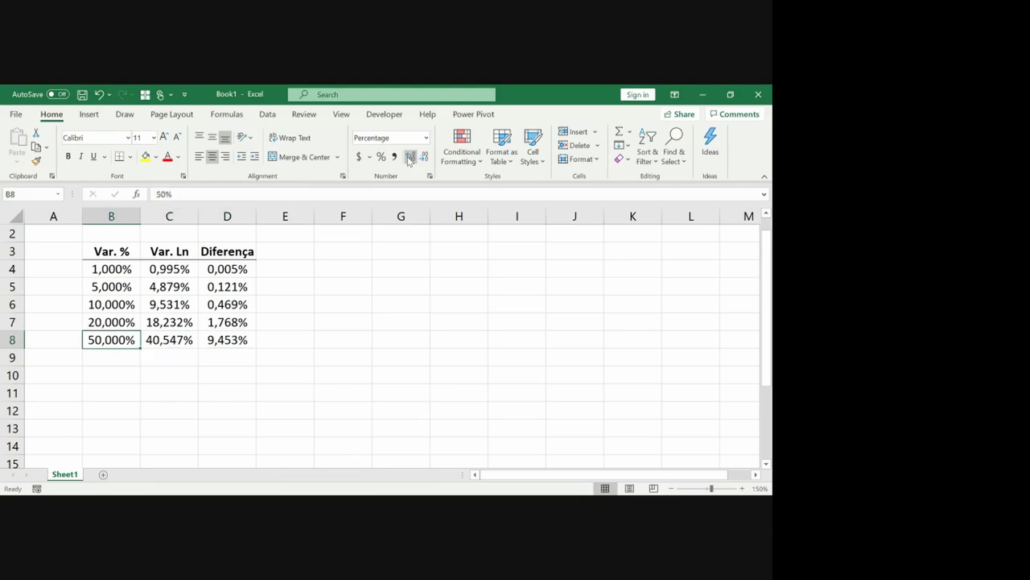
key(Right)
key(Right)
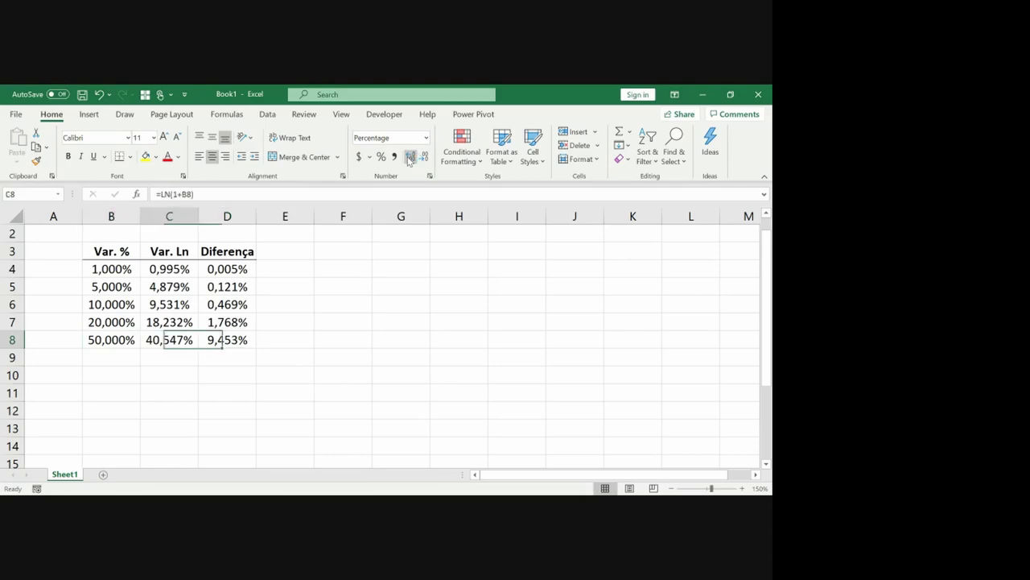
Step: Copy B8:D8 into row 9
key(Left)
key(Left)
key(shift+Right)
key(shift+Right)
key(ctrl+c)
key(Down)
key(ctrl+v)
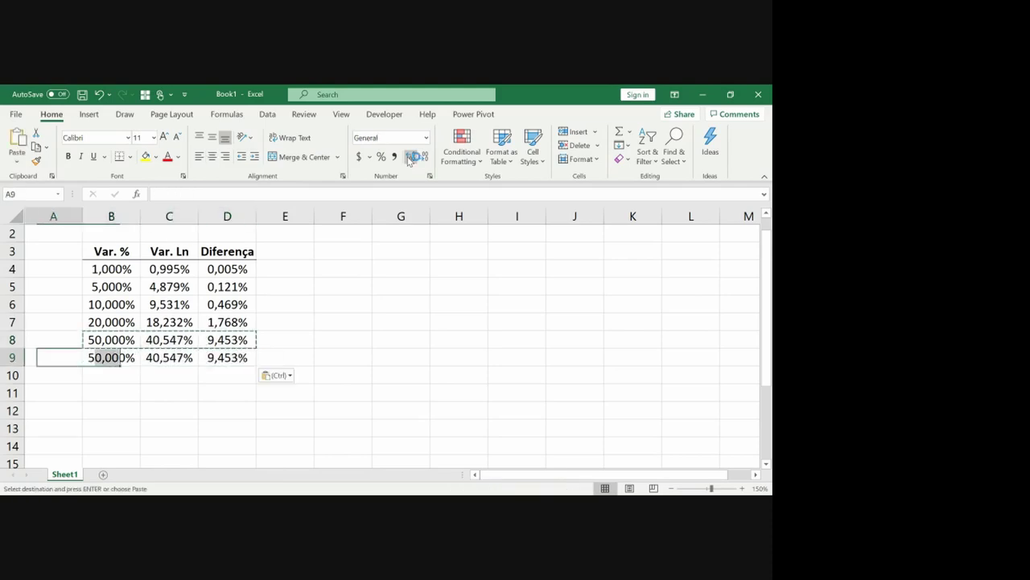
Step: Set the percentage variation in B9 to 75% and check the log variation in C9
text(75%)
key(Return)
key(Up)
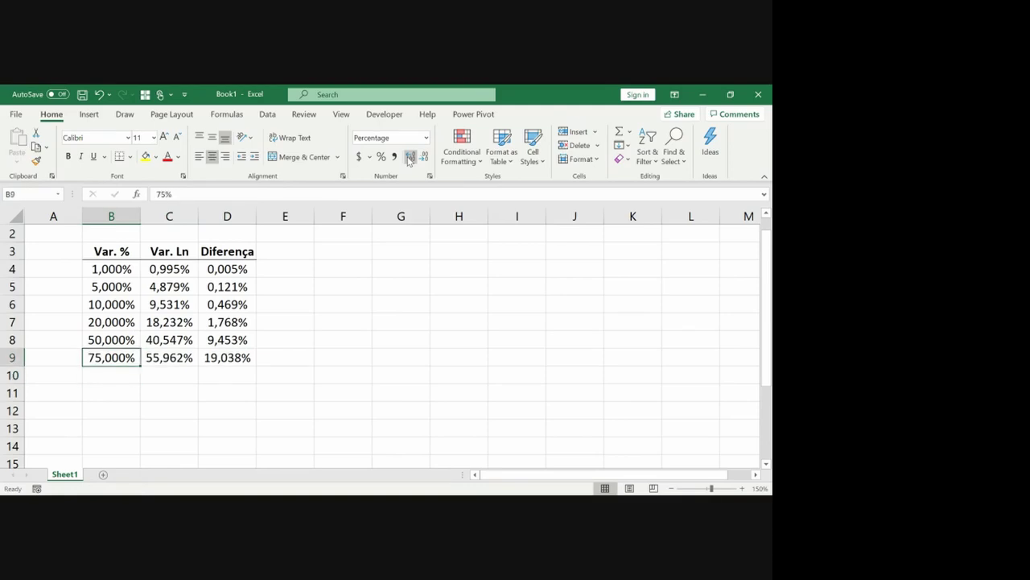
key(Right)
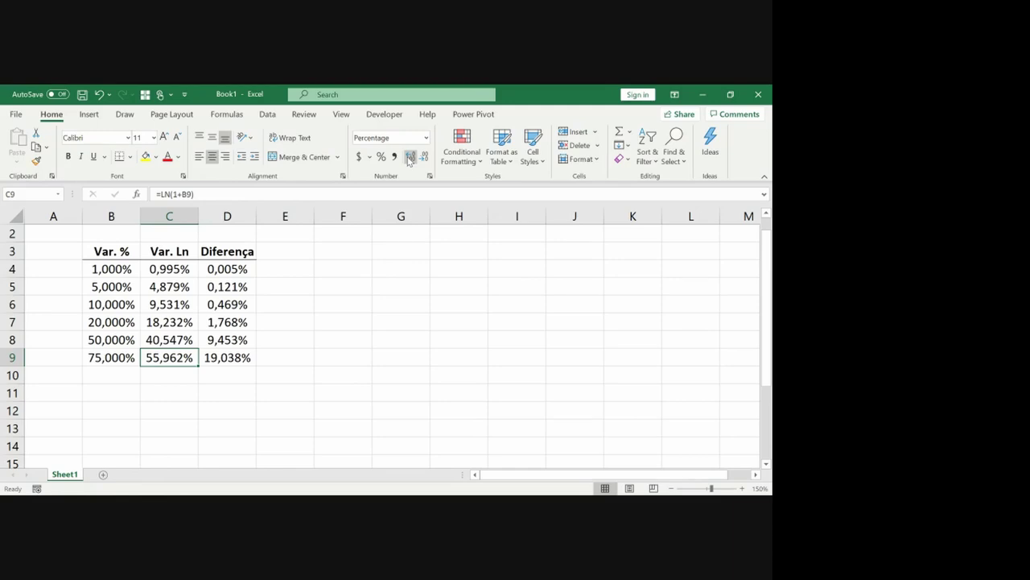
Step: Copy the table values in B4:D9 to a second block starting at B11
key(Left)
key(Up)
key(Up)
key(Up)
key(Up)
key(Up)
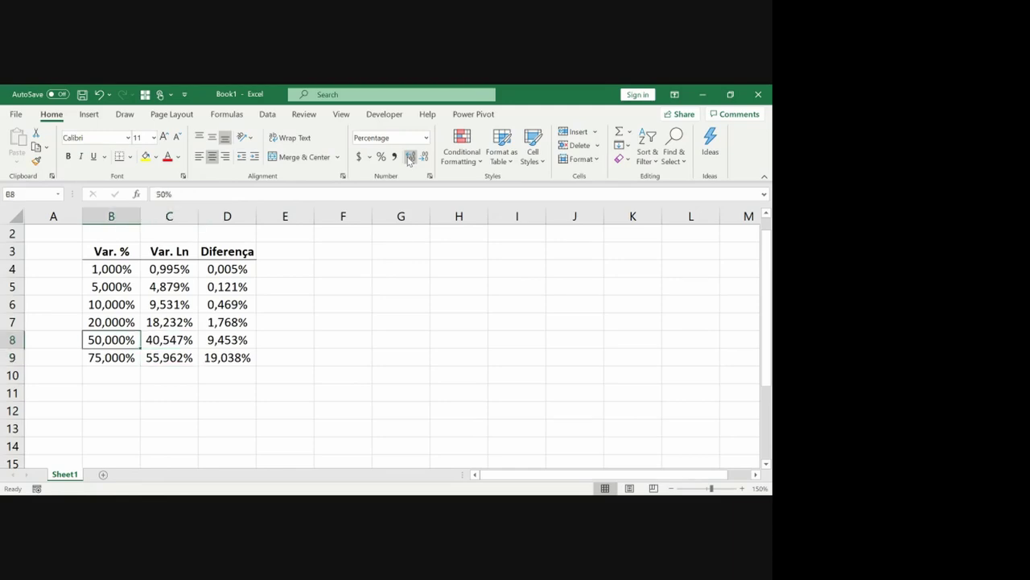
key(ctrl+shift+Right)
key(ctrl+shift+Down)
key(ctrl+c)
key(Down)
key(Down)
key(Down)
key(Down)
key(Down)
key(Down)
key(Down)
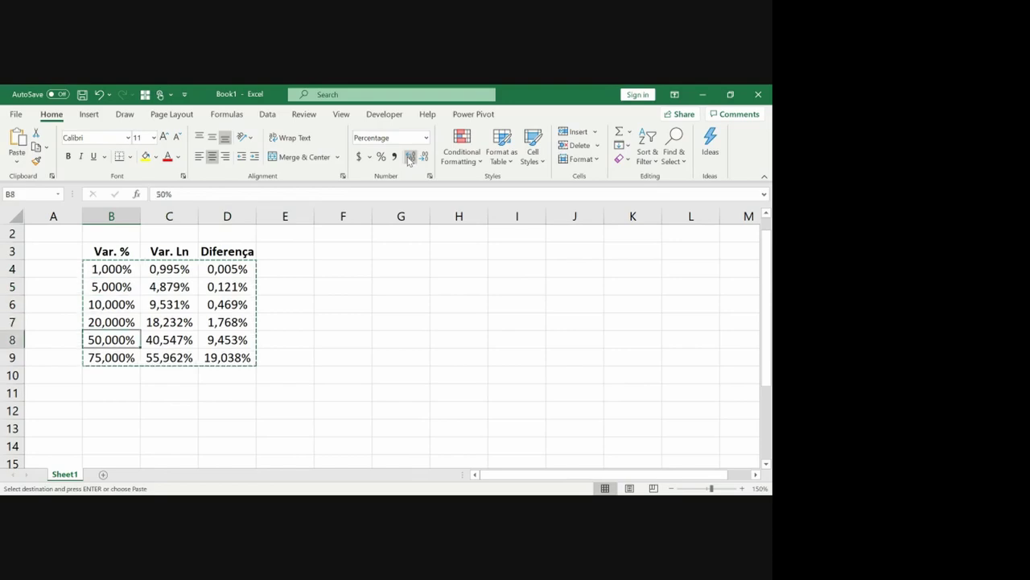
key(ctrl+v)
Step: Set the percentage variations in B11:B16 to -1%, -5%, -10%, -20%, -50% and -75%
key(Down)
key(Down)
key(Down)
key(Down)
key(Down)
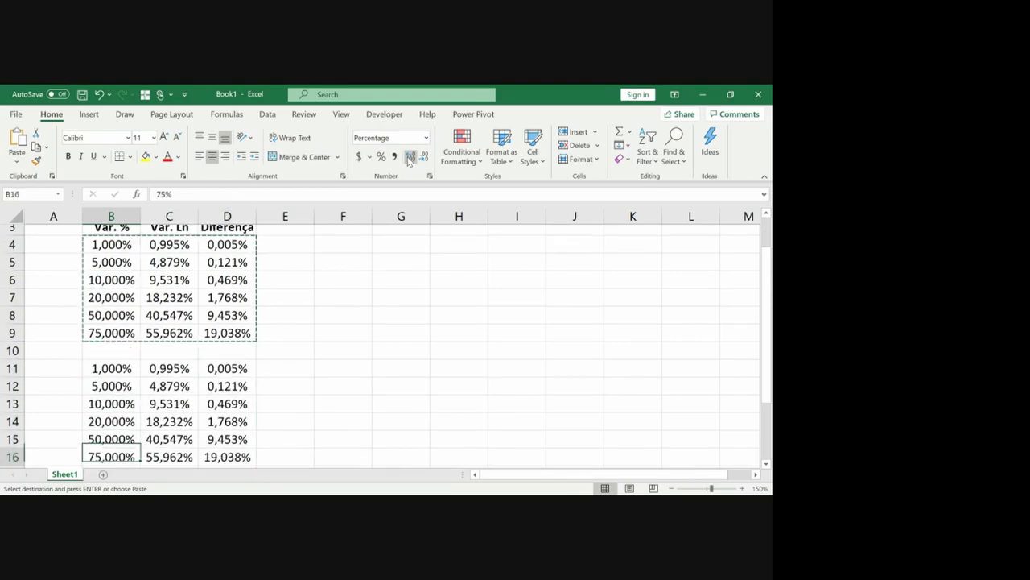
key(Up)
key(Up)
key(Up)
key(Up)
key(Up)
text(-1)
key(Return)
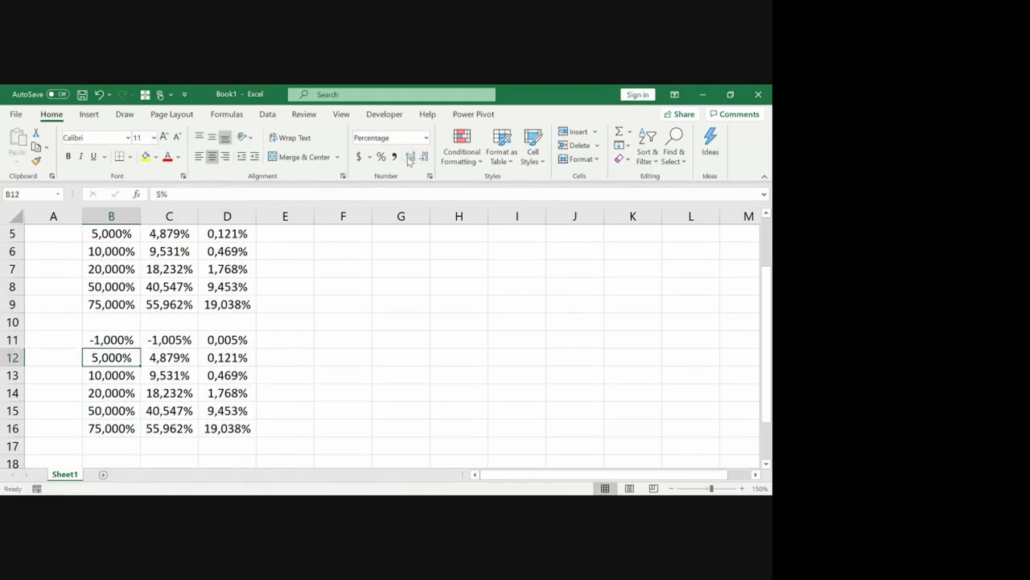
text(-5)
key(Return)
text(-10)
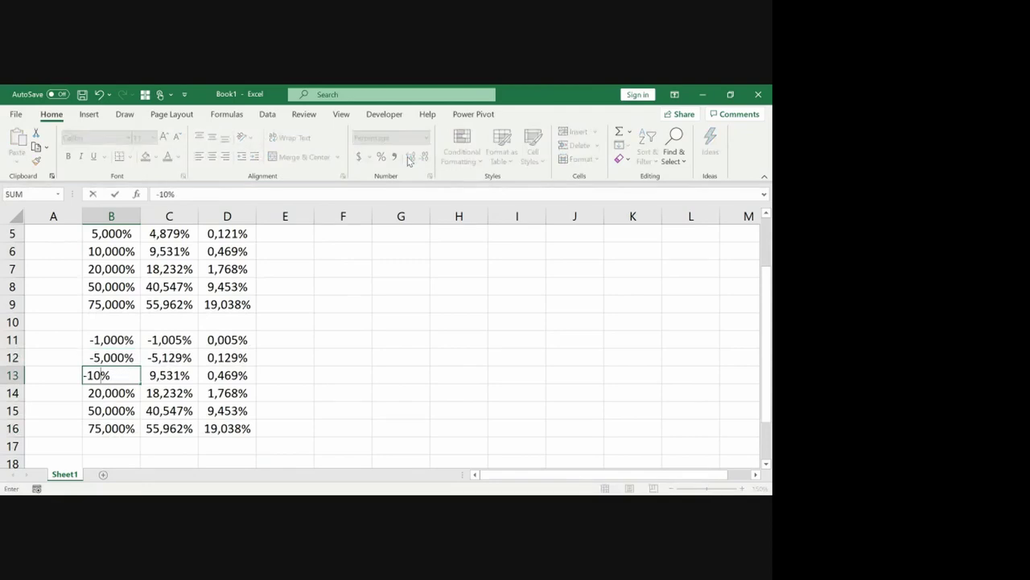
key(Return)
text(-20)
key(Return)
text(-50)
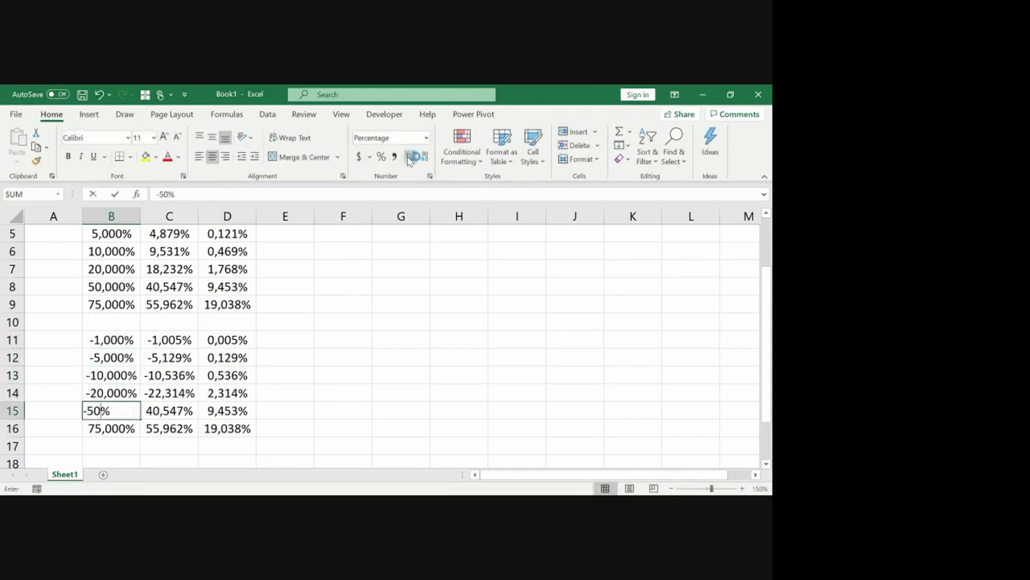
key(Return)
text(-75)
key(Return)
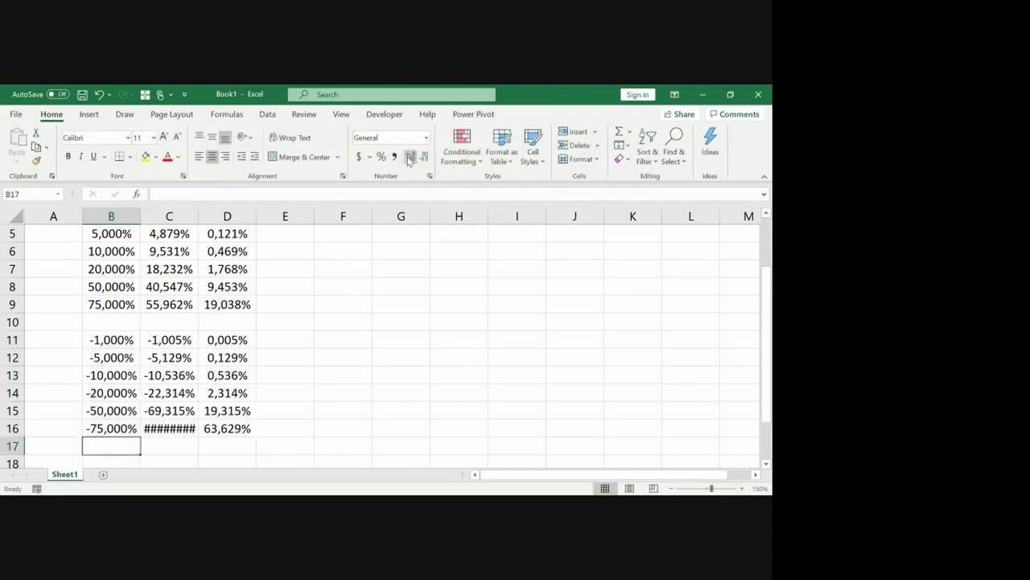
Step: AutoFit the widths of columns B to D
key(Up)
drag(147, 216, 202, 217)
double_click(195, 217)
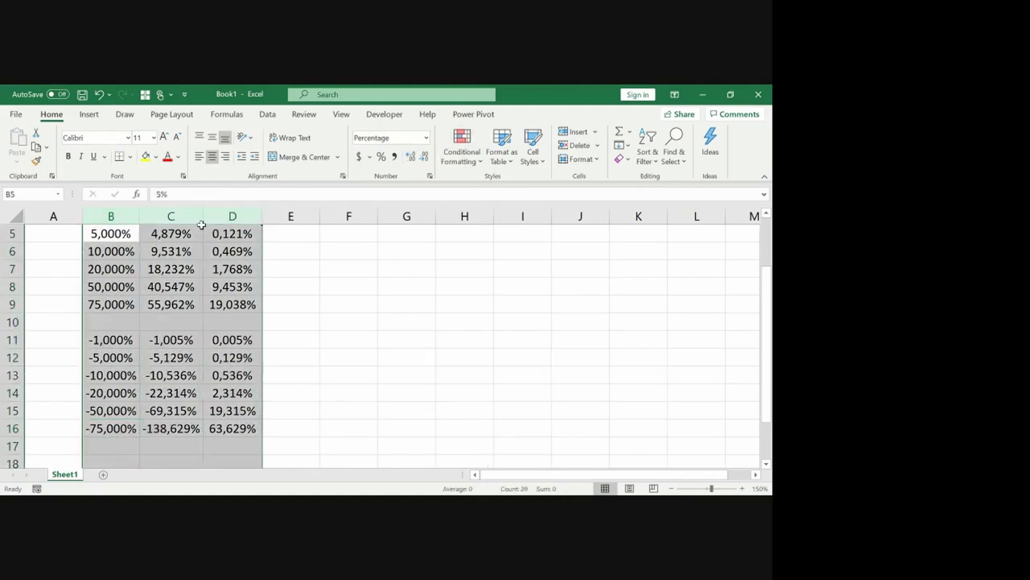
Step: Examine the differences in column D across the positive and negative variations, from row 16 up to the header
click(248, 412)
key(Down)
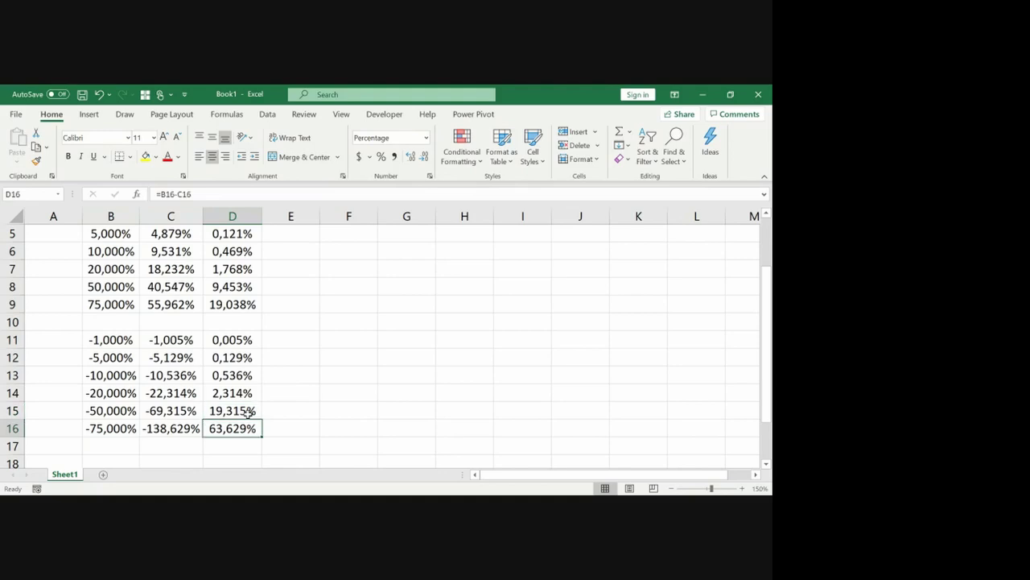
key(Up)
key(Up)
key(Up)
key(Up)
key(Up)
key(Up)
key(Up)
key(Up)
key(Up)
key(Up)
key(Up)
key(Up)
key(Up)
key(Up)
key(Up)
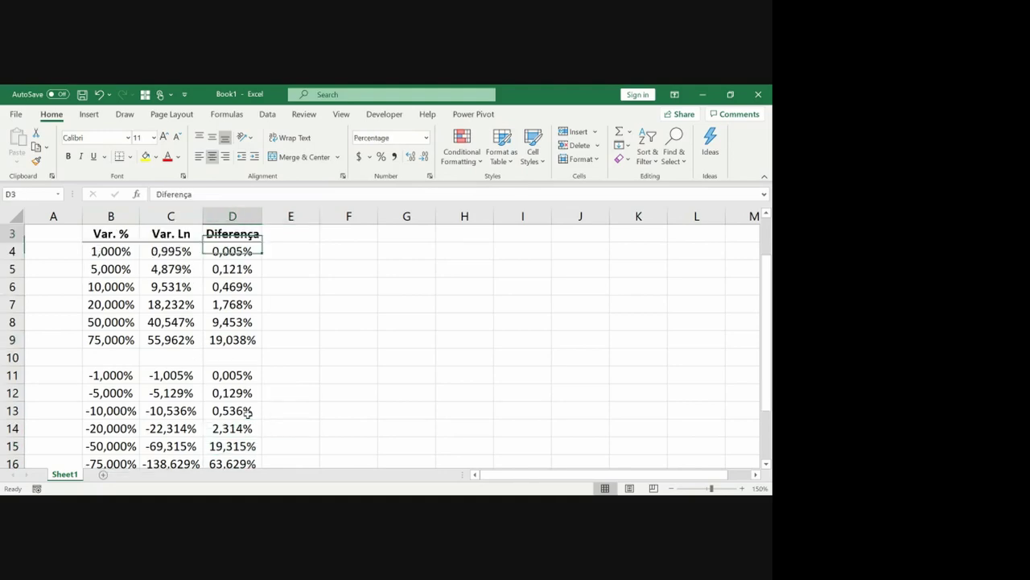
key(Down)
key(Down)
key(Down)
key(Down)
key(Down)
key(Down)
key(Down)
key(Down)
key(Down)
key(Down)
key(Down)
key(Down)
key(Down)
key(Down)
key(Down)
key(Down)
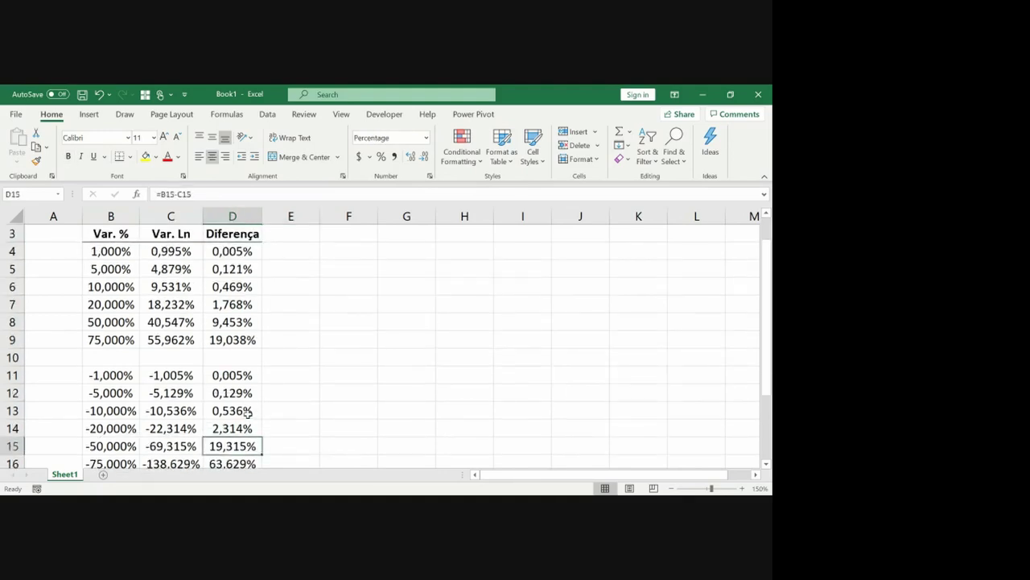
key(Up)
key(Up)
key(Up)
key(Up)
key(Up)
key(Up)
key(Up)
key(Up)
key(Up)
key(Up)
key(Up)
key(Up)
key(Up)
key(Up)
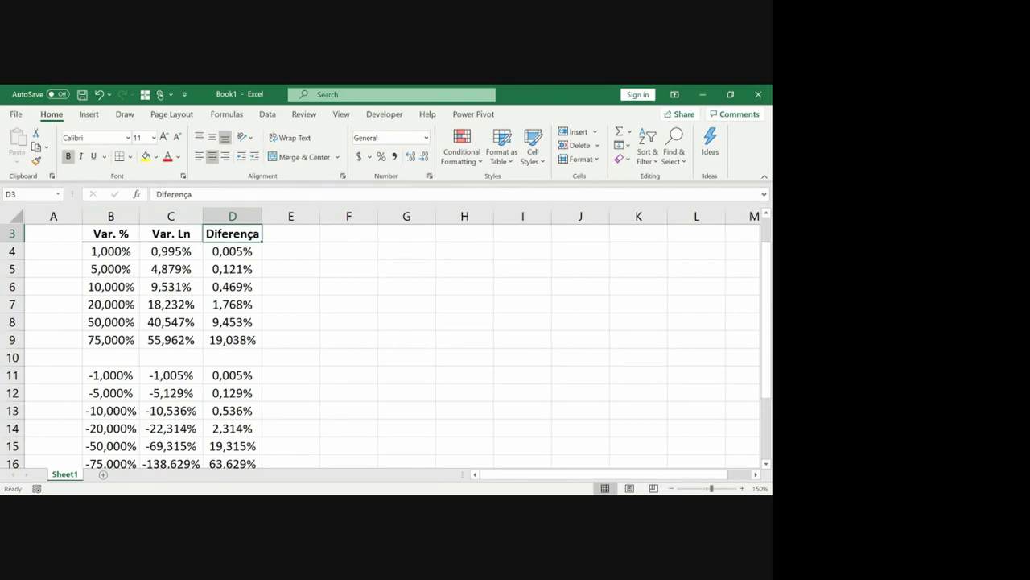
Step: Handwrite the formula Var ln = ln(1+Δ%) beside the table and mark its Δ% term with a line above
click(673, 489)
click(673, 489)
click(673, 488)
click(673, 489)
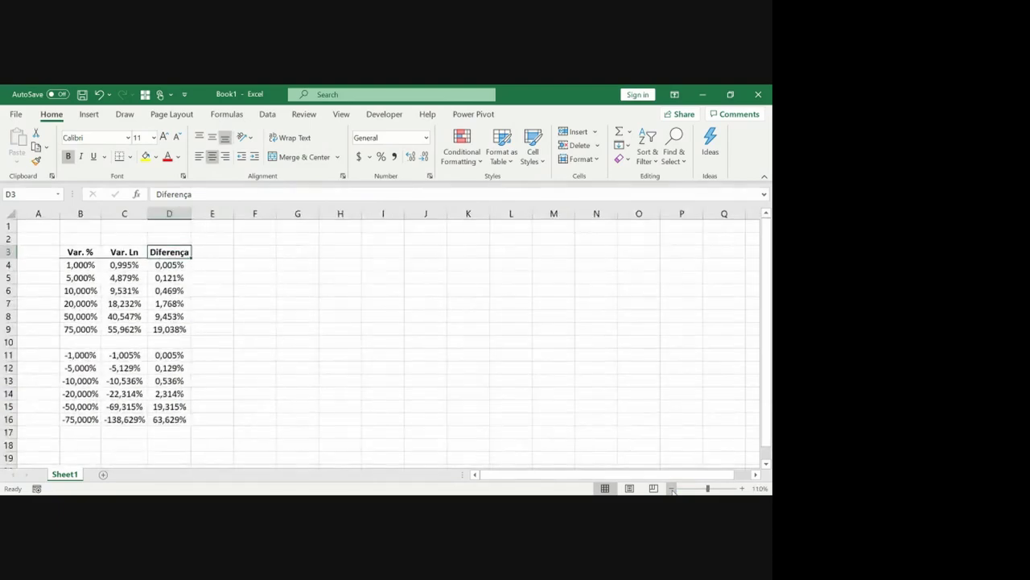
click(673, 488)
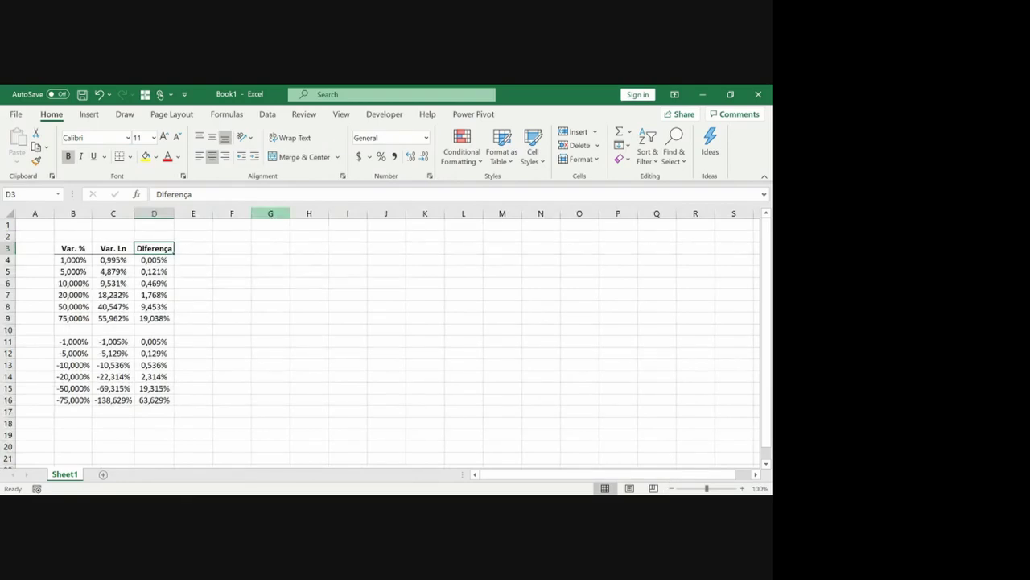
drag(255, 261, 266, 261)
drag(274, 268, 313, 278)
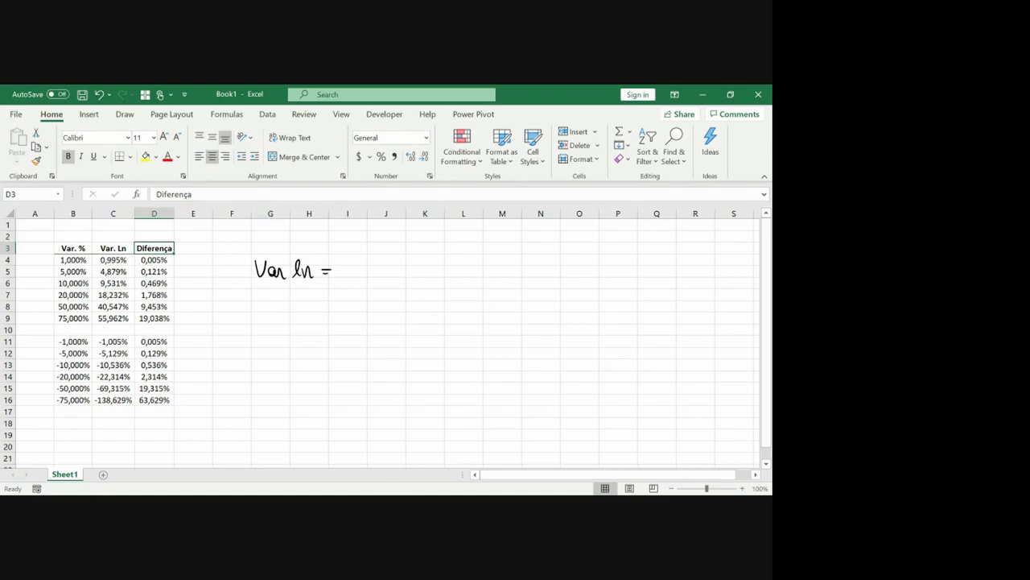
drag(350, 275, 409, 274)
mouse_move(404, 267)
mouse_down()
mouse_move(423, 256)
mouse_move(429, 274)
mouse_up()
mouse_move(438, 258)
mouse_down()
mouse_move(433, 274)
mouse_move(446, 279)
mouse_up()
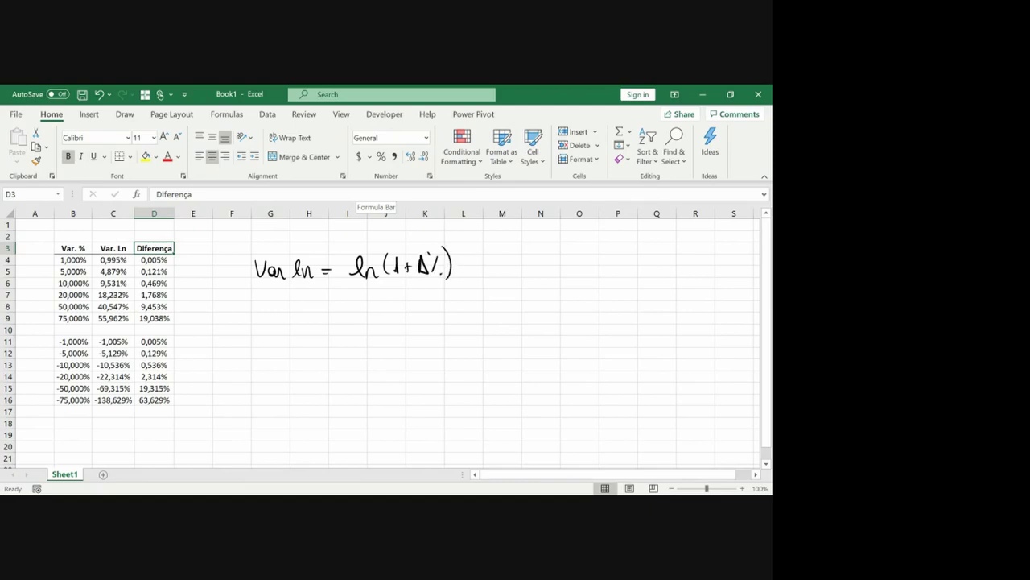
drag(418, 239, 446, 237)
Step: Underline Var ln, point an arrow down from it, and handwrite BΔx = ln(1+Δ%) below, underlining BΔx and Δ%
drag(268, 284, 301, 285)
mouse_move(279, 325)
mouse_down()
mouse_move(288, 330)
mouse_move(270, 341)
mouse_up()
drag(264, 288, 285, 289)
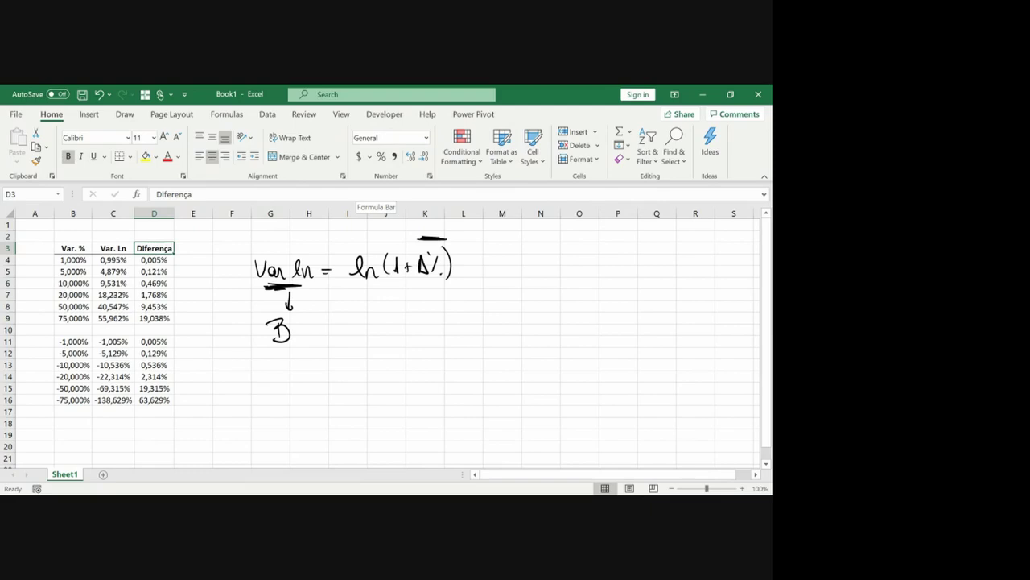
mouse_move(302, 316)
mouse_down()
mouse_move(295, 339)
mouse_move(324, 342)
mouse_up()
mouse_move(366, 313)
mouse_down()
mouse_move(359, 337)
mouse_move(380, 328)
mouse_move(386, 338)
mouse_up()
drag(399, 312, 396, 338)
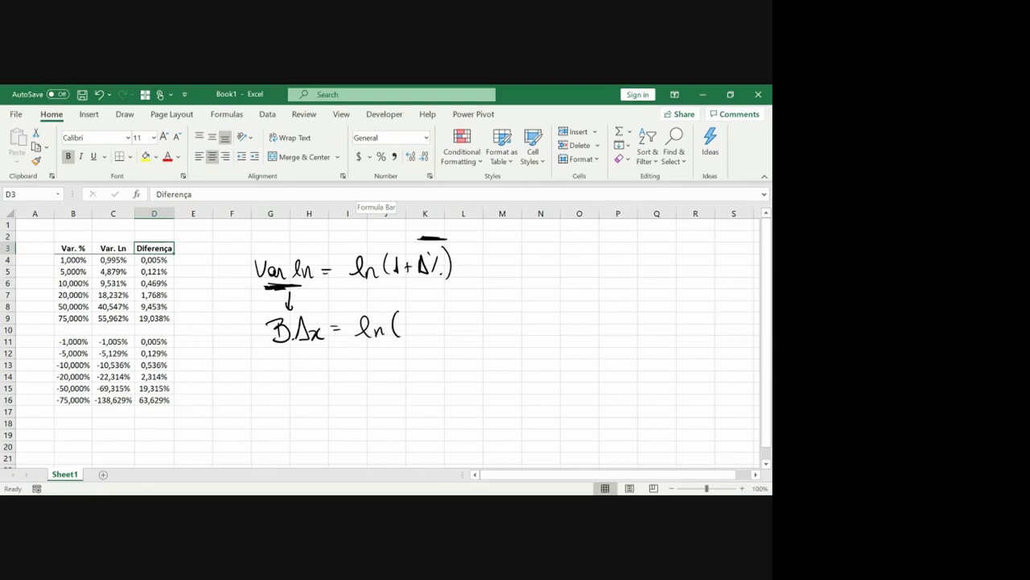
drag(285, 346, 312, 349)
mouse_move(407, 318)
mouse_down()
mouse_move(409, 334)
mouse_move(444, 314)
mouse_up()
drag(456, 316, 455, 332)
drag(464, 302, 466, 340)
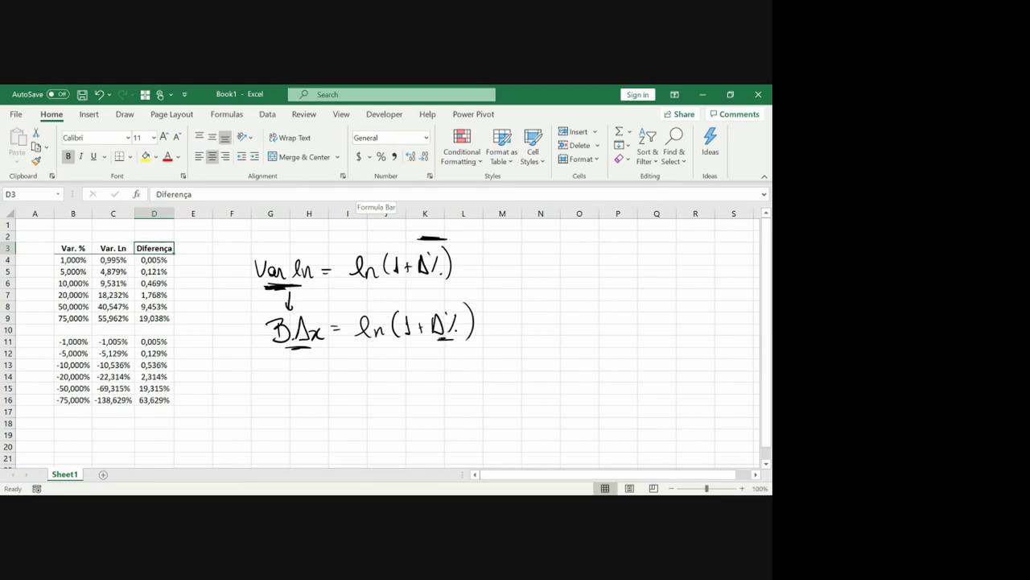
drag(436, 340, 453, 339)
Step: Handwrite exp(BΔx) = 1+Δ% below the second formula and underline the 1
mouse_move(274, 386)
mouse_down()
mouse_move(309, 394)
mouse_move(369, 367)
mouse_move(370, 387)
mouse_up()
mouse_move(374, 375)
mouse_down()
mouse_move(386, 382)
mouse_move(375, 390)
mouse_up()
mouse_move(390, 359)
mouse_down()
mouse_move(393, 393)
mouse_move(425, 381)
mouse_up()
drag(417, 387, 468, 379)
mouse_move(464, 374)
mouse_down()
mouse_move(463, 386)
mouse_move(483, 367)
mouse_up()
drag(483, 367, 488, 384)
mouse_move(503, 371)
mouse_down()
mouse_move(497, 383)
mouse_move(453, 392)
mouse_up()
Step: Handwrite the final formula Δ% = [exp(BΔx)-1].100 under the derivation and draw a box around it
mouse_move(349, 408)
mouse_down()
mouse_move(355, 430)
mouse_move(475, 426)
mouse_up()
mouse_move(480, 417)
mouse_down()
mouse_move(472, 428)
mouse_move(546, 422)
mouse_up()
mouse_move(549, 412)
mouse_down()
mouse_move(557, 419)
mouse_move(547, 421)
mouse_move(611, 417)
mouse_up()
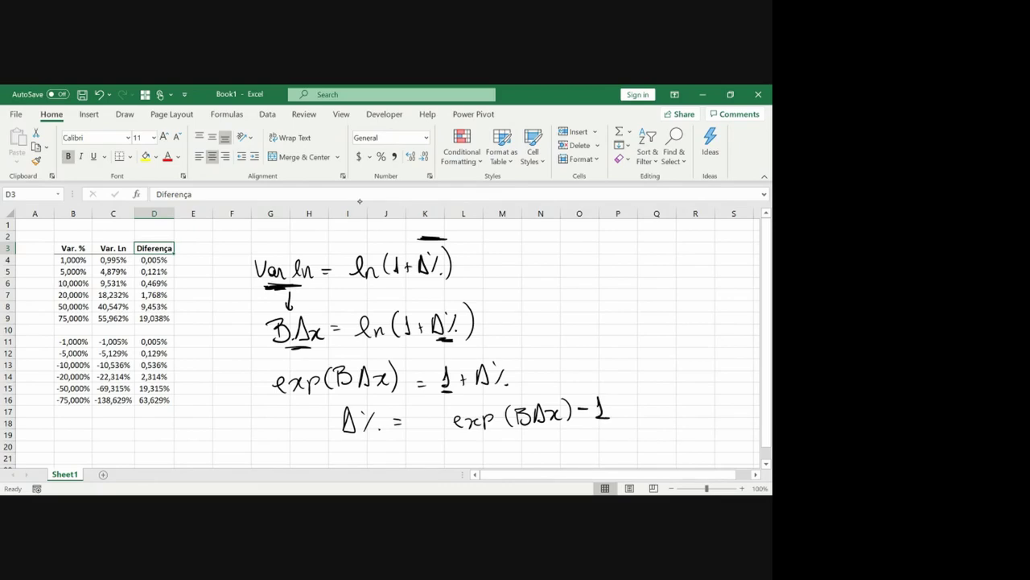
drag(448, 405, 436, 433)
mouse_move(601, 392)
mouse_down()
mouse_move(618, 428)
mouse_move(668, 402)
mouse_up()
click(635, 413)
mouse_move(330, 403)
mouse_down()
mouse_move(586, 380)
mouse_move(692, 430)
mouse_move(339, 455)
mouse_move(338, 409)
mouse_up()
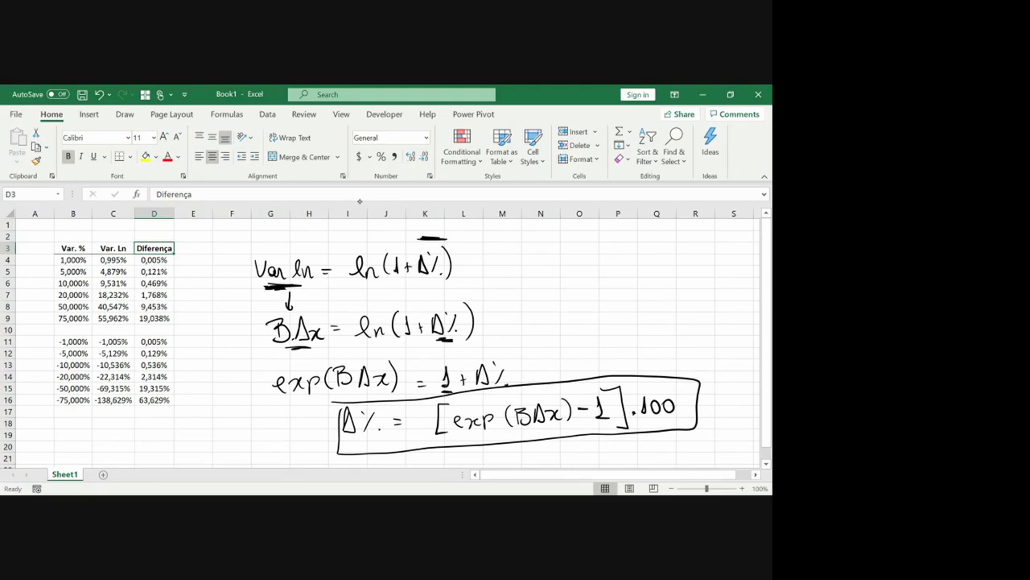
Step: Circle the log variation in C9 and handwrite an example with Var ln and BΔx bracketed as 50%
mouse_move(98, 312)
mouse_down()
mouse_move(124, 327)
mouse_move(97, 317)
mouse_up()
drag(554, 278, 554, 296)
mouse_move(551, 277)
mouse_down()
mouse_move(557, 296)
mouse_move(594, 294)
mouse_up()
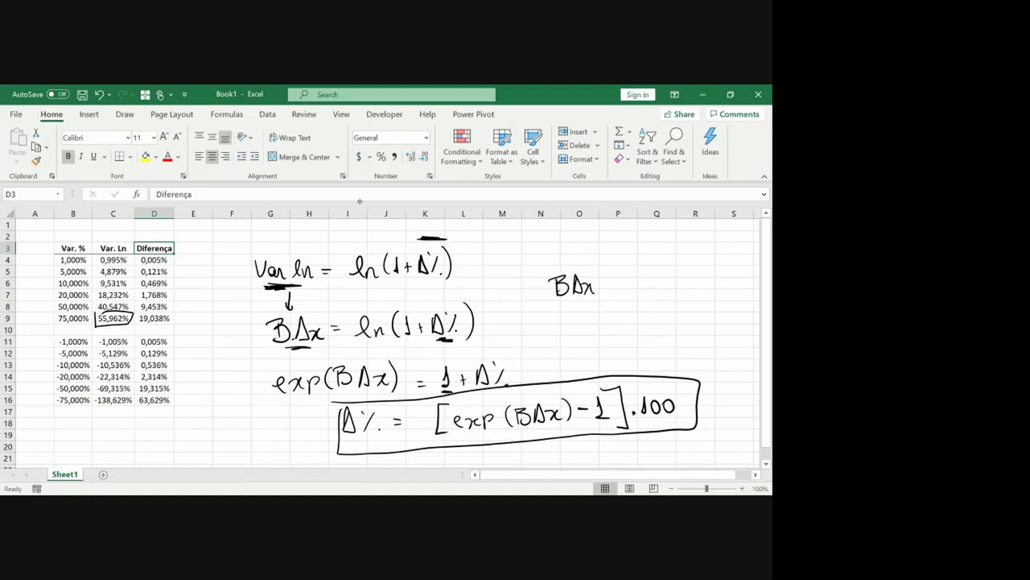
mouse_move(555, 252)
mouse_down()
mouse_move(556, 263)
mouse_move(586, 255)
mouse_up()
drag(591, 246, 592, 261)
mouse_move(597, 254)
mouse_down()
mouse_move(626, 253)
mouse_move(617, 282)
mouse_move(661, 261)
mouse_move(678, 267)
mouse_up()
drag(678, 259, 669, 268)
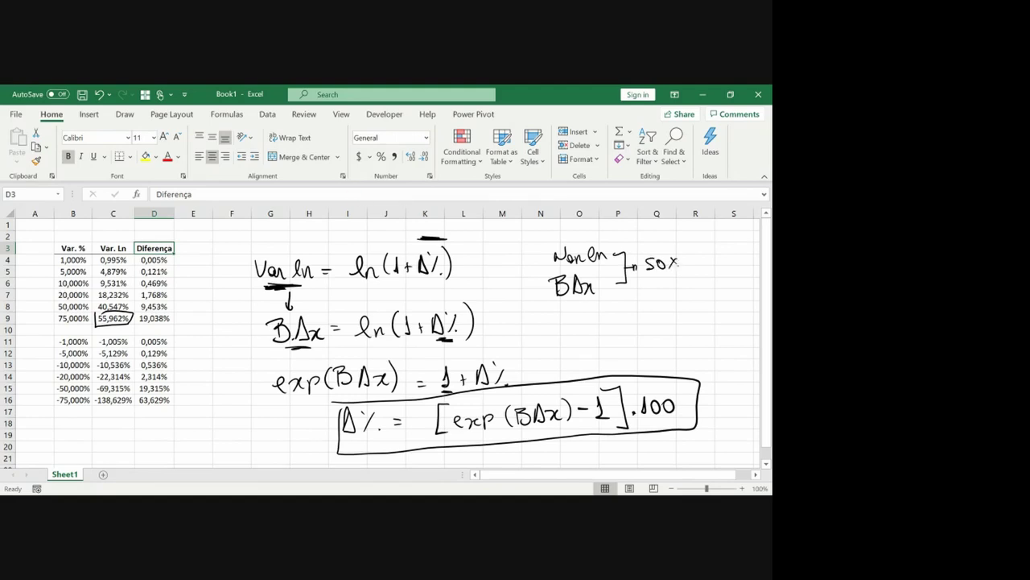
Step: Enter the formula =(EXP(50%)-1)*100 in cell P9
click(633, 318)
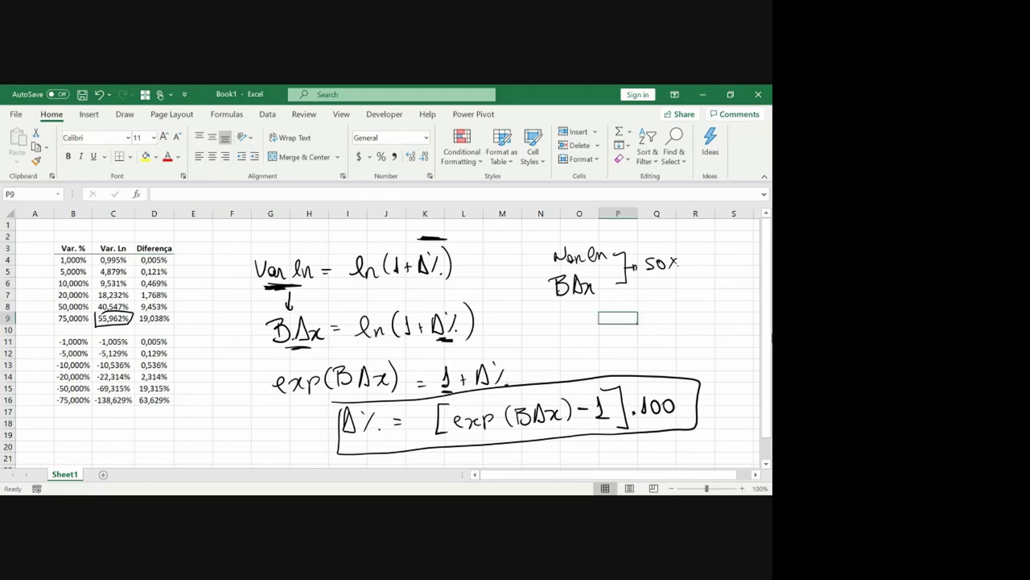
text(=exp)
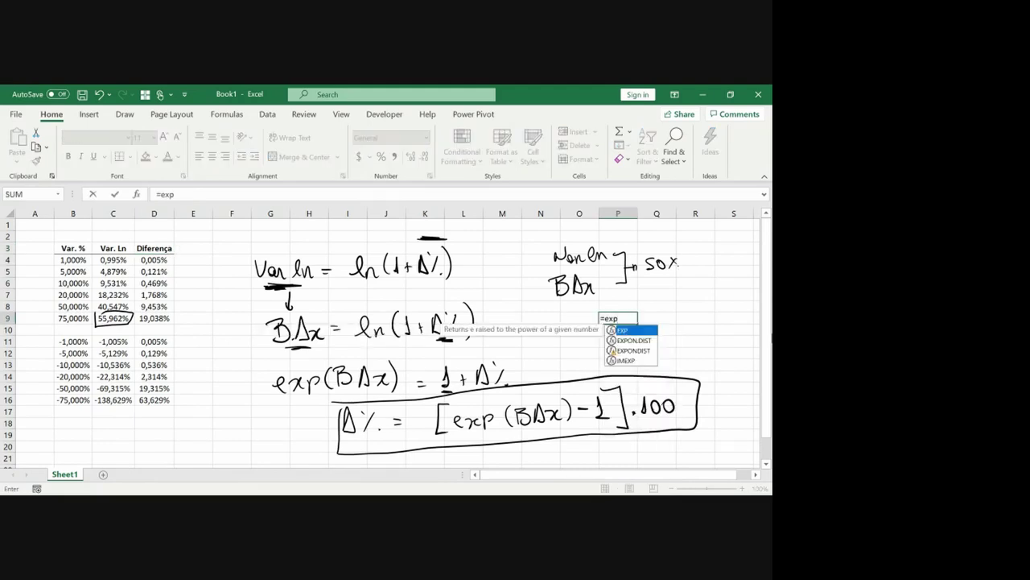
text((50%)
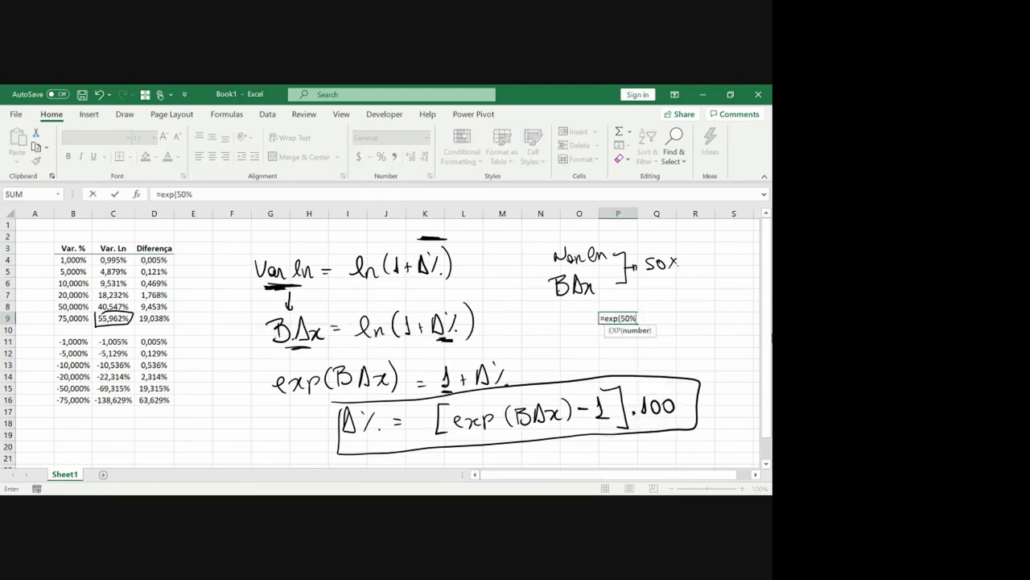
text()-1))
click(161, 197)
text(()
click(219, 193)
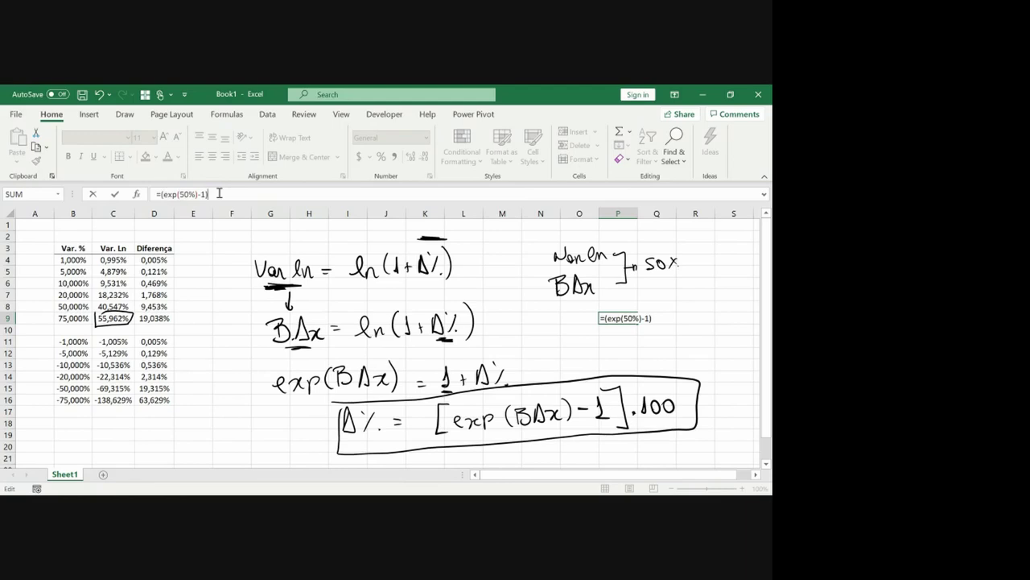
text(*100)
key(ctrl+Return)
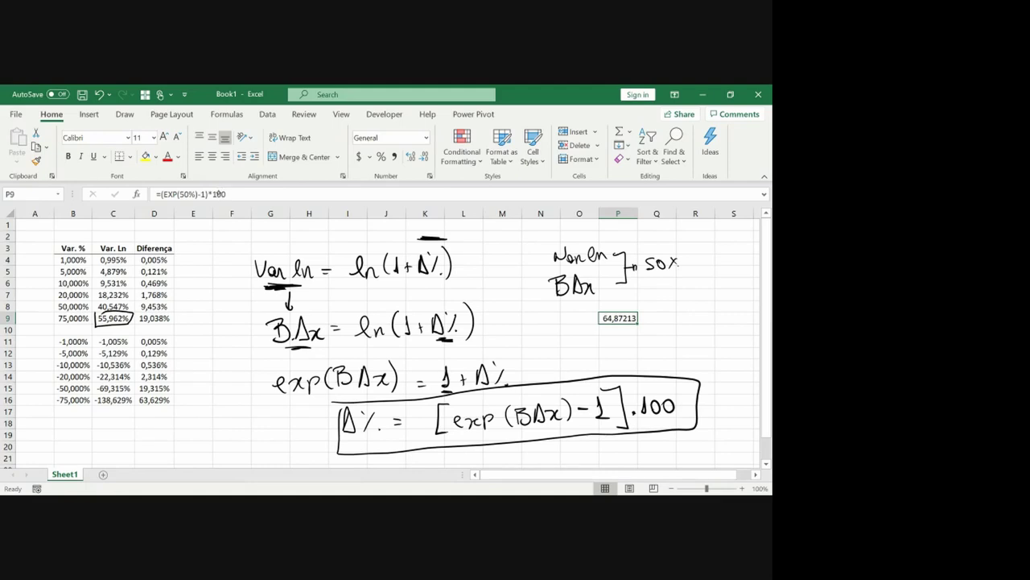
Step: Circle the result in P9, underline the handwritten 50% and BΔx, and link the result to 50% with an arrow
drag(612, 307, 597, 309)
drag(647, 274, 671, 276)
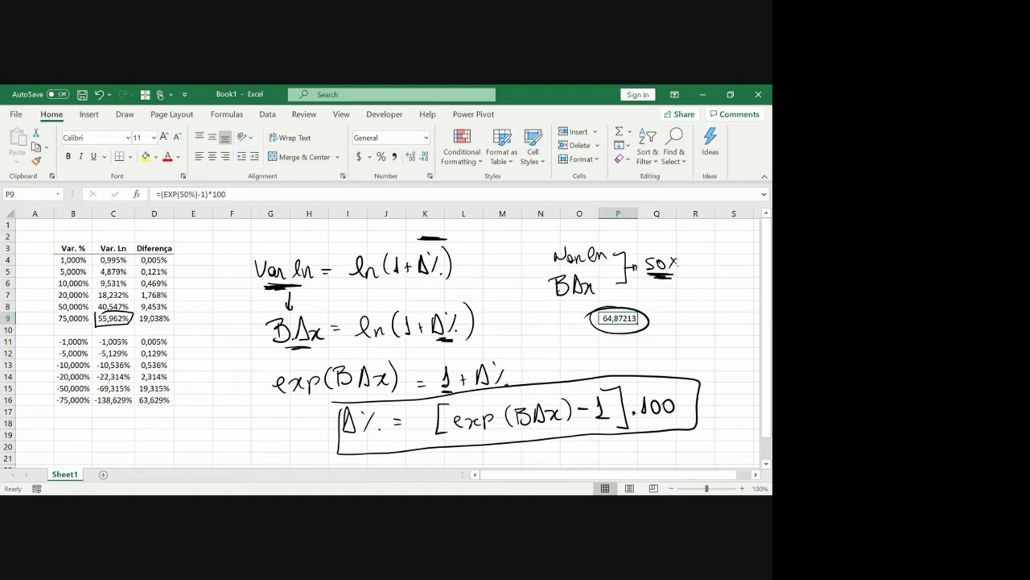
drag(566, 299, 667, 285)
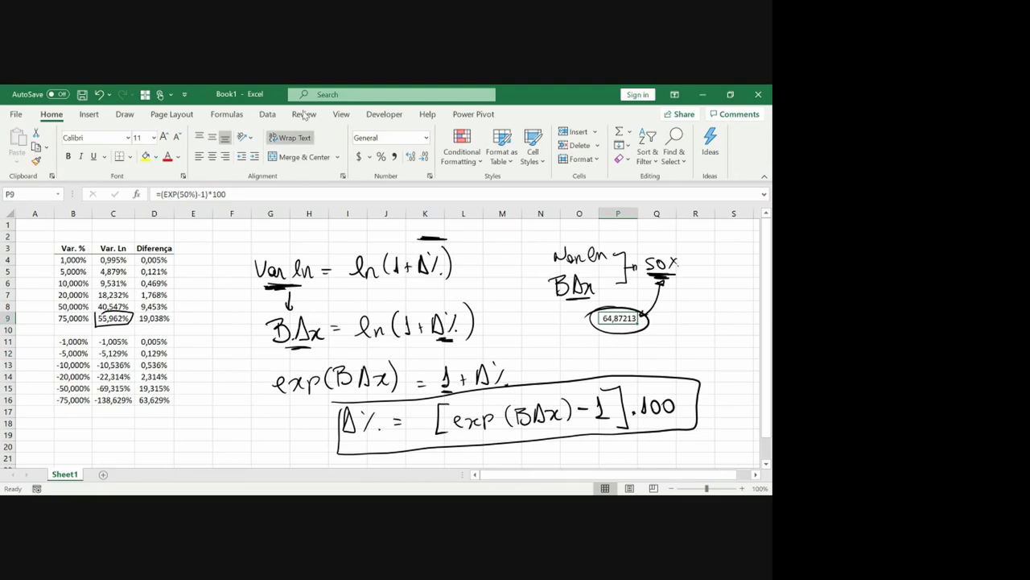
Step: Switch to the slide presentation, return to the slide "Interpretando os resultados" and underline the education coefficient 0,092
key(alt+Tab)
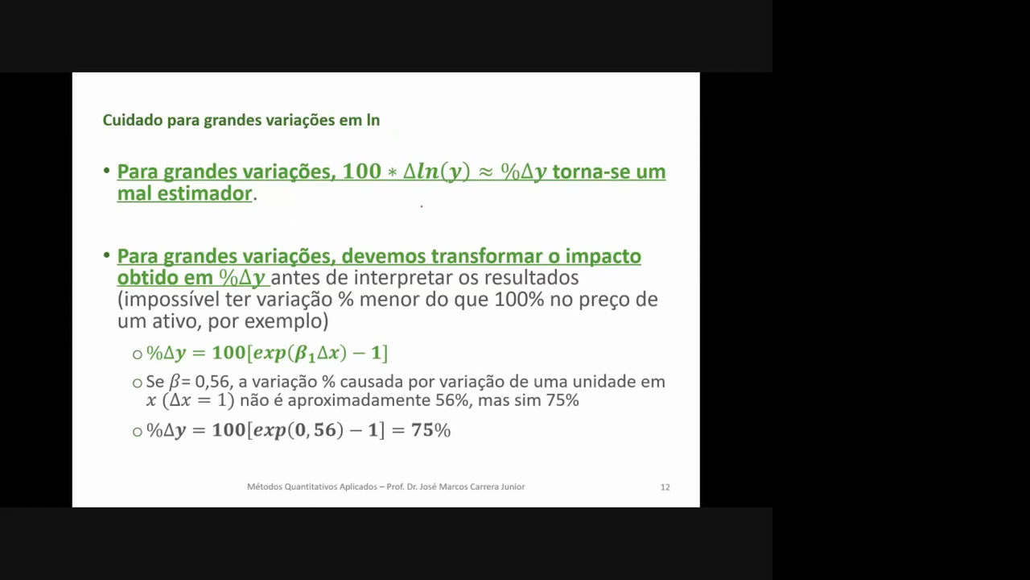
key(Left)
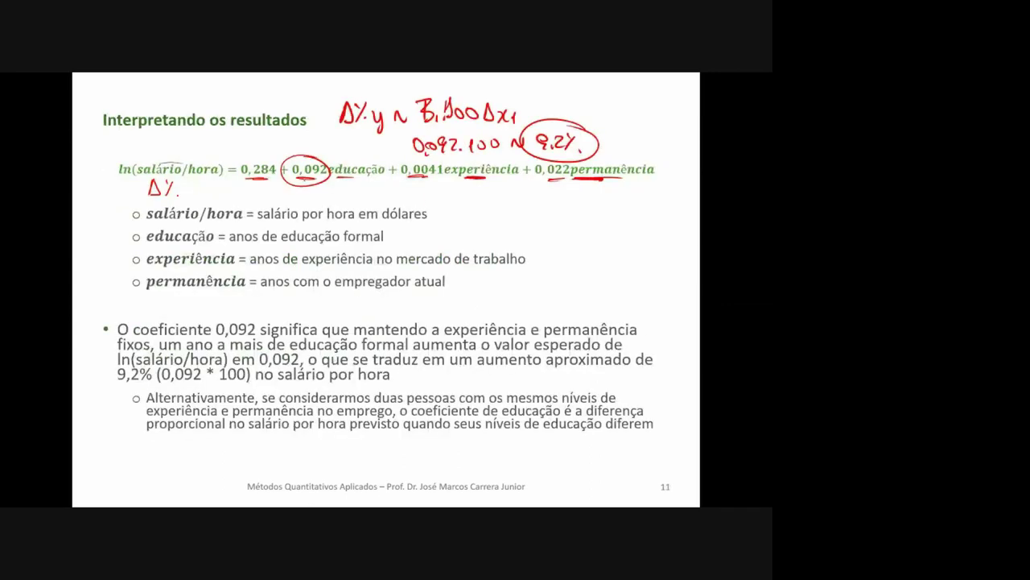
drag(297, 178, 315, 178)
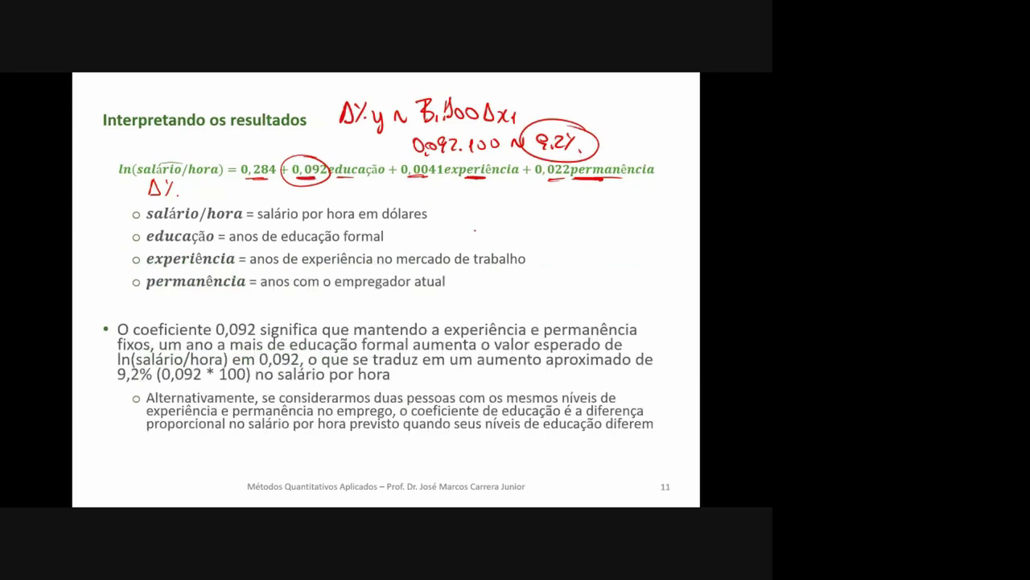
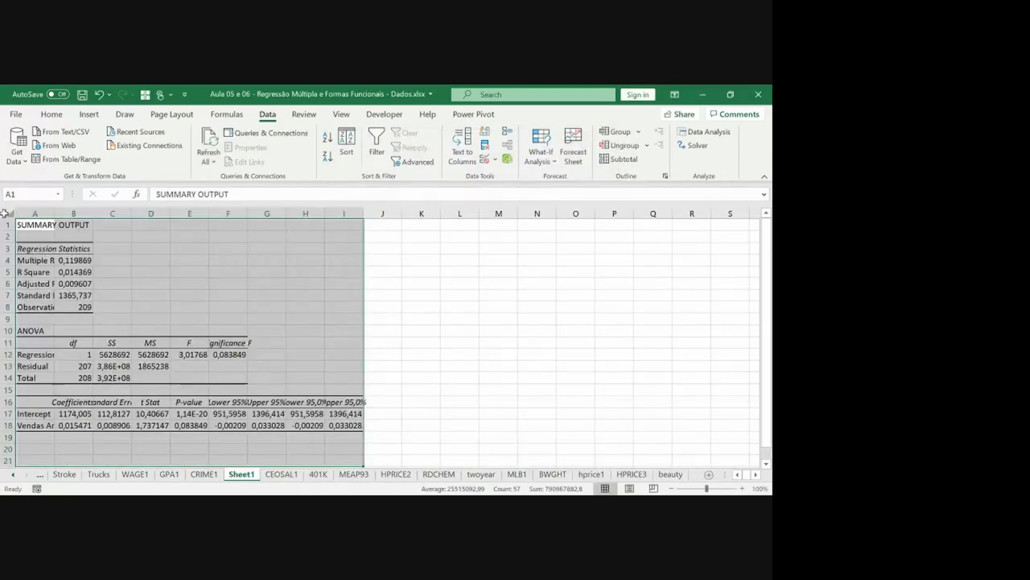
Step: AutoFit all column widths of the regression summary output on Sheet1
click(8, 213)
double_click(54, 213)
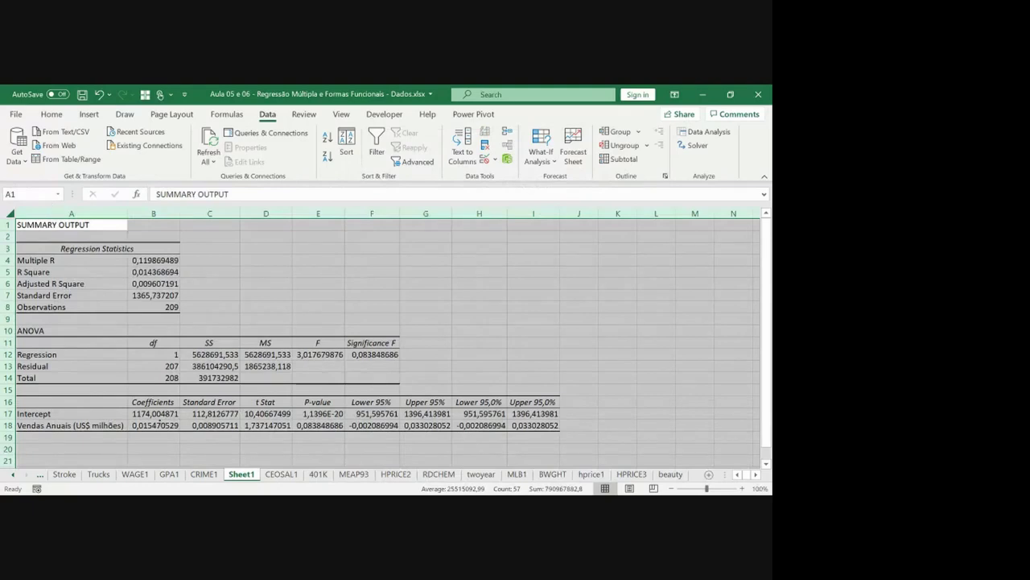
Step: Circle the Vendas Anuais coefficient in the regression output and handwrite "B = 0,0155 ?" beside the tables
mouse_move(160, 419)
mouse_down()
mouse_move(129, 428)
mouse_move(167, 441)
mouse_move(165, 419)
mouse_up()
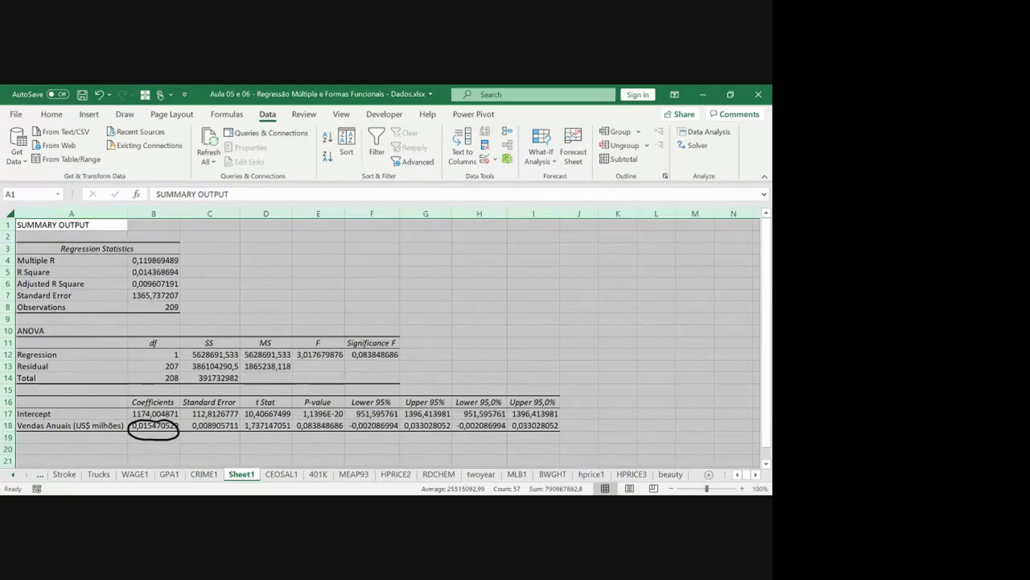
double_click(296, 282)
mouse_move(396, 262)
mouse_down()
mouse_move(395, 281)
mouse_move(406, 272)
mouse_move(388, 283)
mouse_up()
drag(410, 270, 419, 270)
mouse_move(410, 276)
mouse_down()
mouse_move(452, 257)
mouse_move(465, 275)
mouse_move(479, 258)
mouse_up()
drag(499, 259, 500, 274)
mouse_move(521, 253)
mouse_down()
mouse_move(510, 273)
mouse_move(528, 272)
mouse_up()
drag(554, 238, 559, 258)
drag(561, 269, 561, 271)
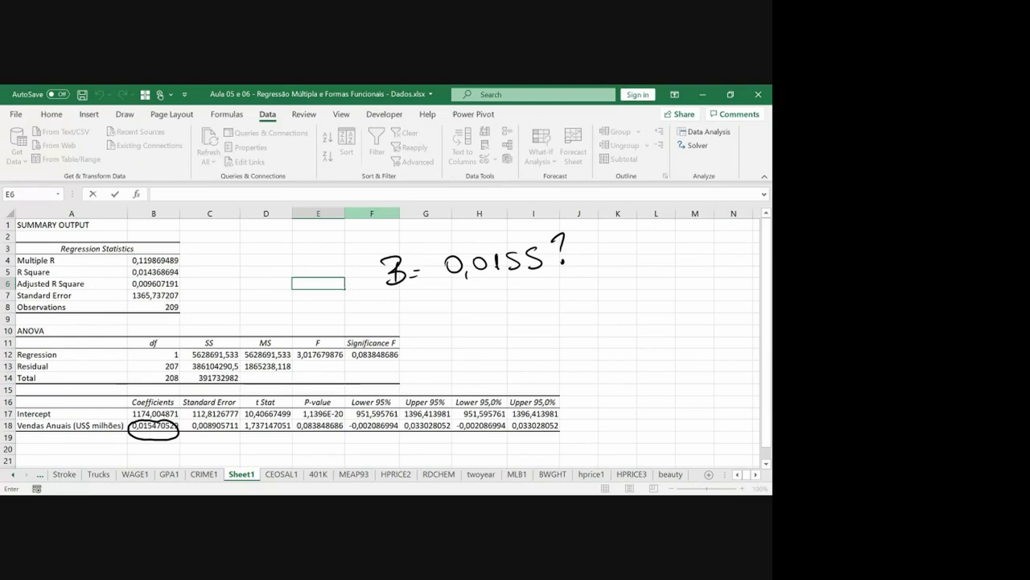
Step: Handwrite 10% below the Vendas Anuais P-value, then add an asterisk and an underline to the handwritten 0,0155
drag(309, 436, 310, 444)
drag(318, 436, 317, 437)
drag(535, 231, 538, 237)
mouse_move(538, 232)
mouse_down()
mouse_move(531, 238)
mouse_move(546, 234)
mouse_up()
key(ctrl+z)
key(ctrl+z)
key(ctrl+z)
key(ctrl+z)
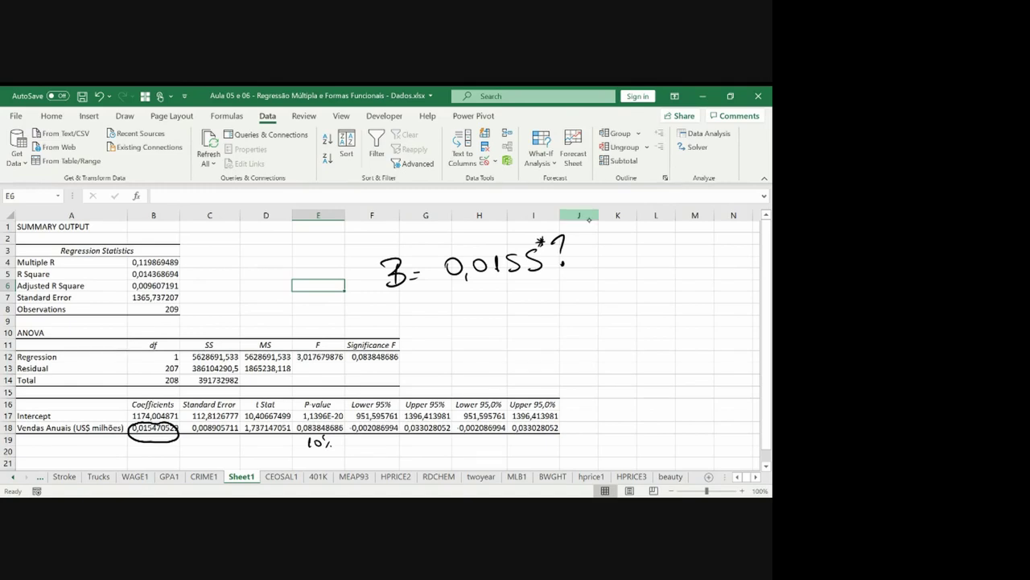
drag(500, 282, 514, 278)
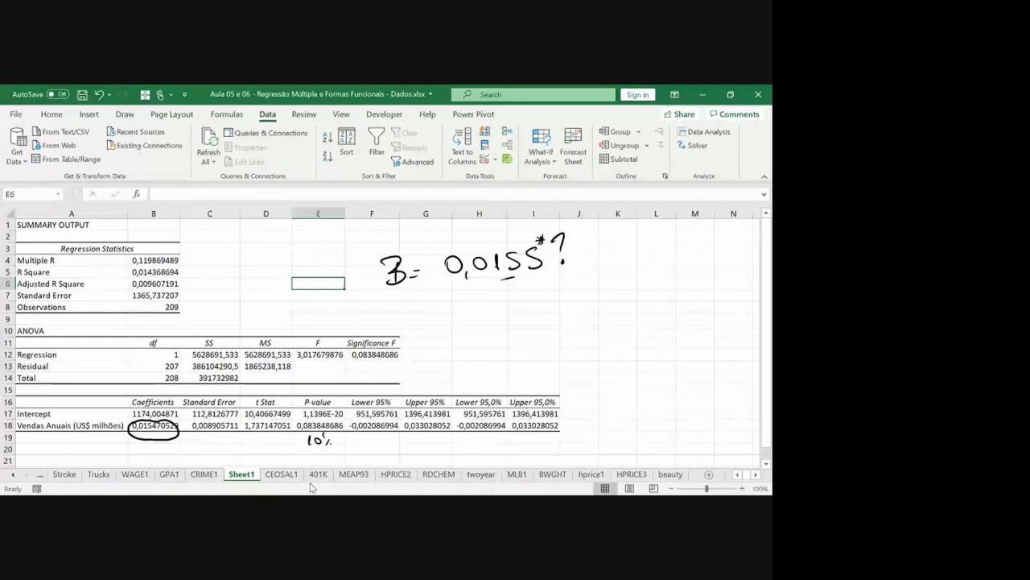
Step: Insert a new column B before Salário Anual (US$) on the CEOSAL1 sheet and head it ln(salário)
click(281, 474)
click(207, 355)
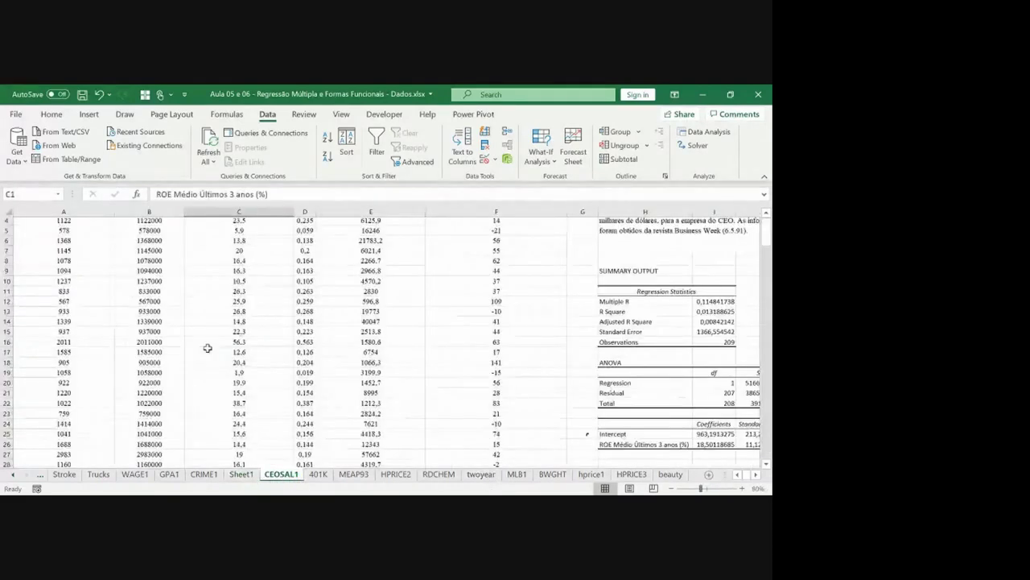
scroll(207, 348, up, 1)
click(144, 211)
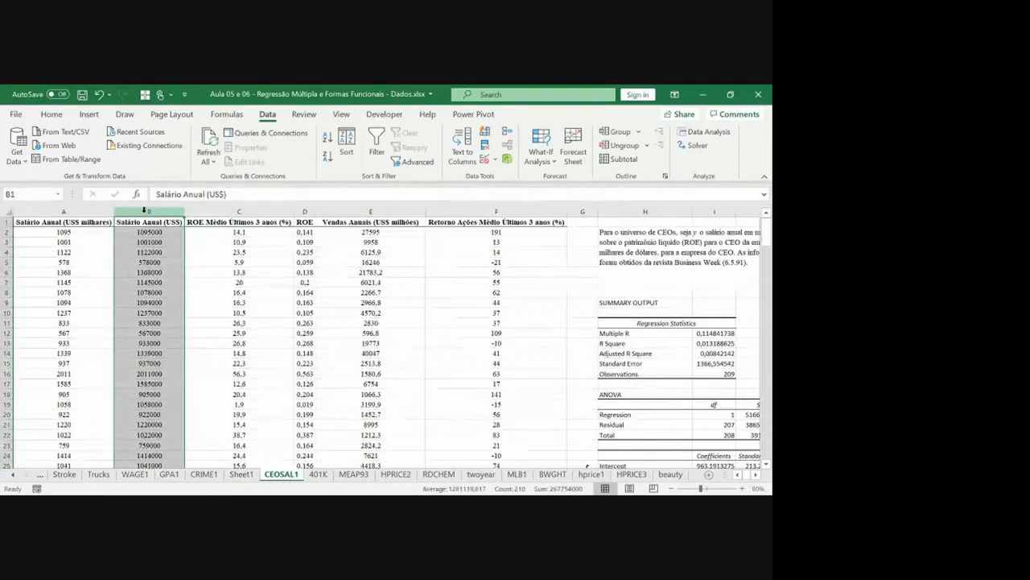
key(ctrl+plus)
text(l)
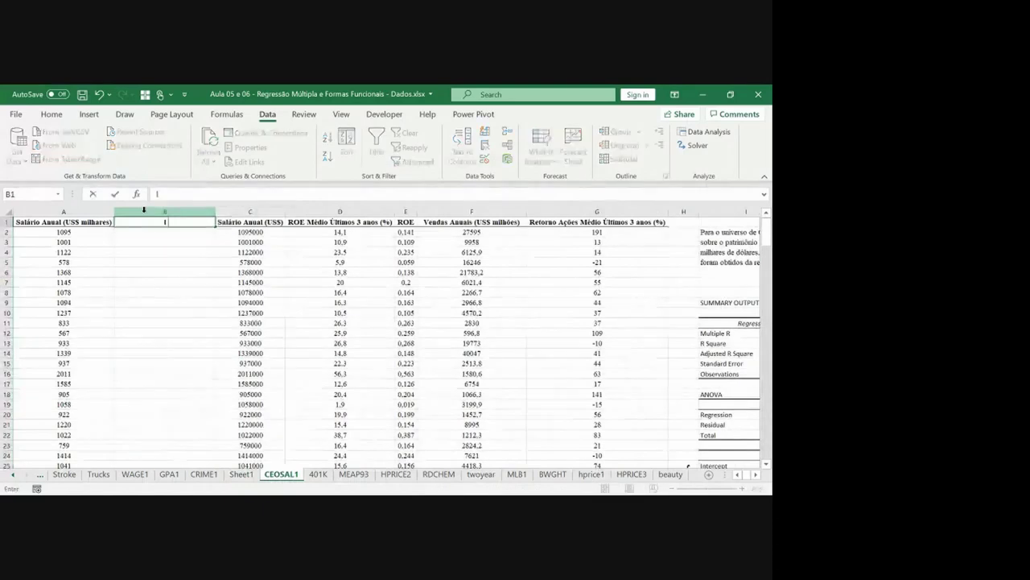
text(n()
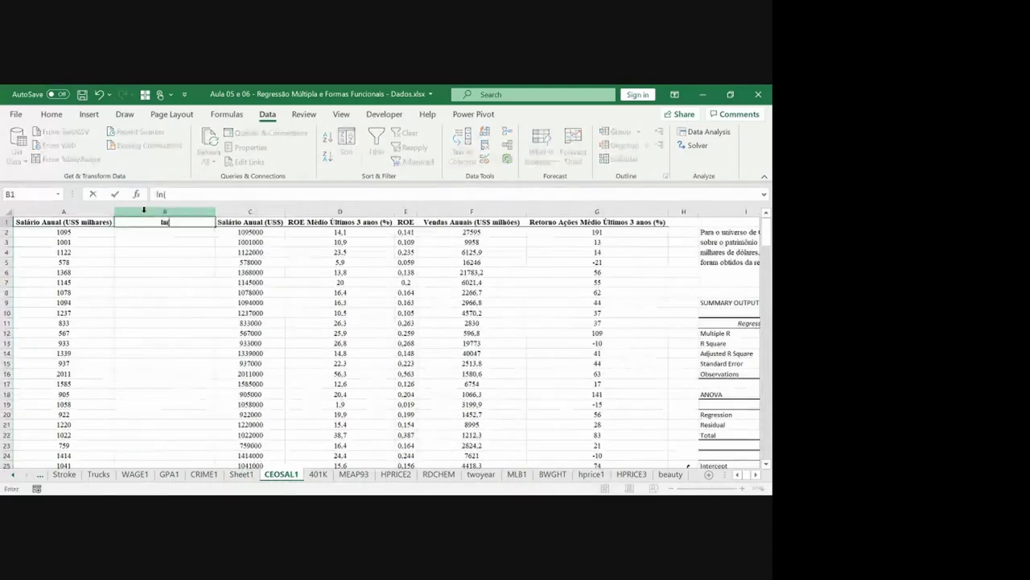
text(salá)
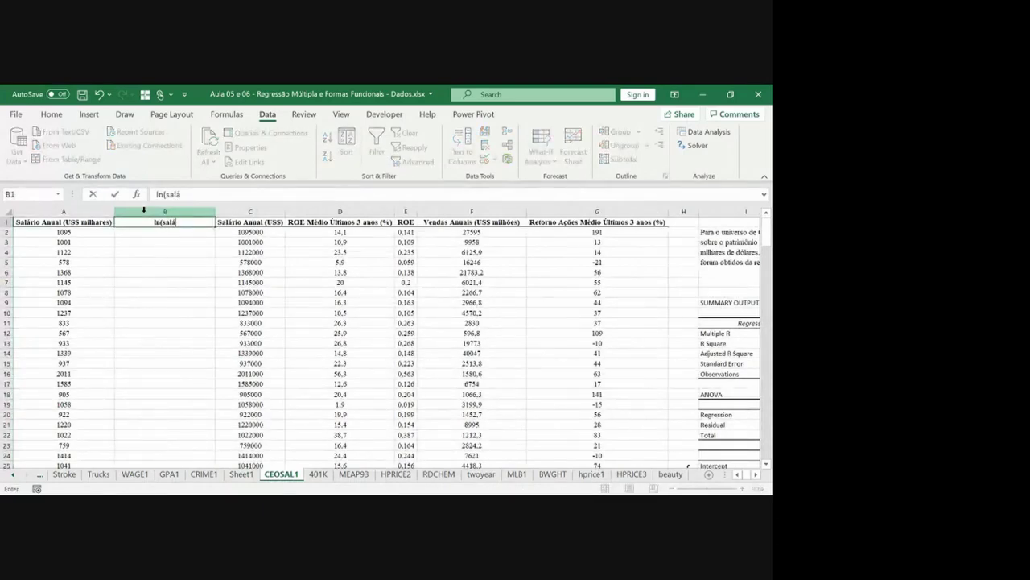
text(rio))
key(Return)
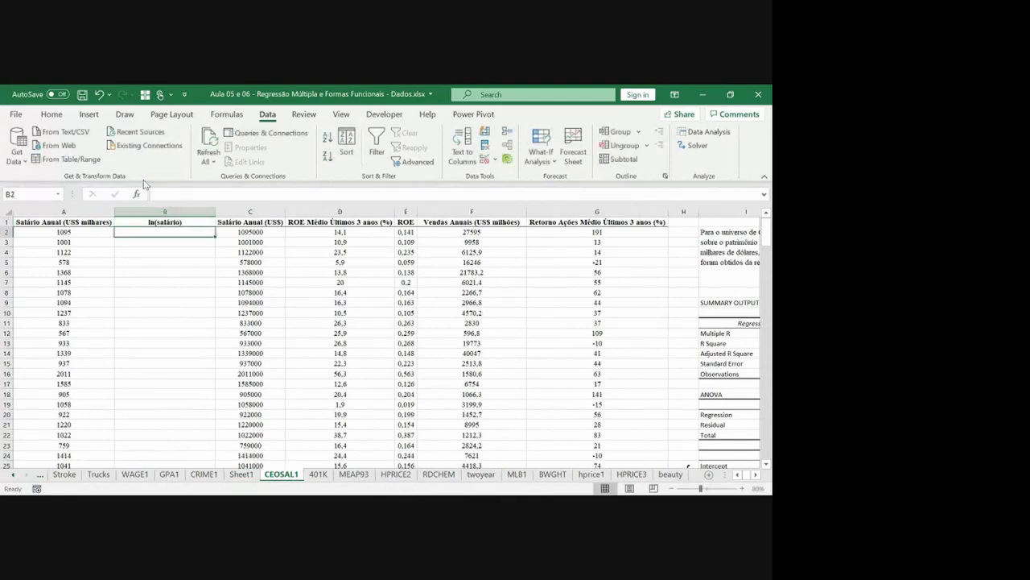
Step: AutoFit the ln(salário) column and enter the formula =LN(A2) in cell B2
drag(210, 211, 210, 211)
double_click(210, 211)
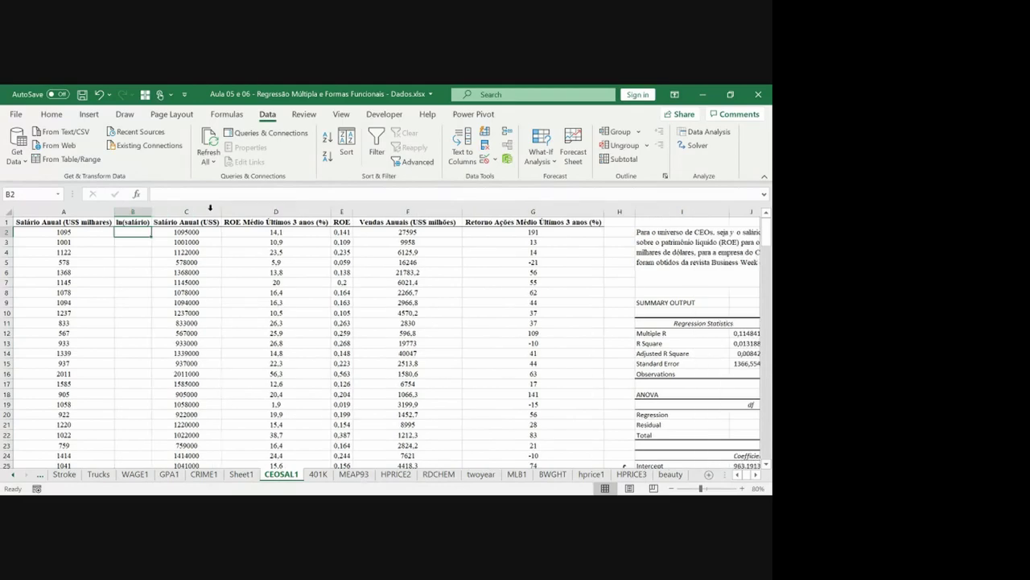
text(=ln()
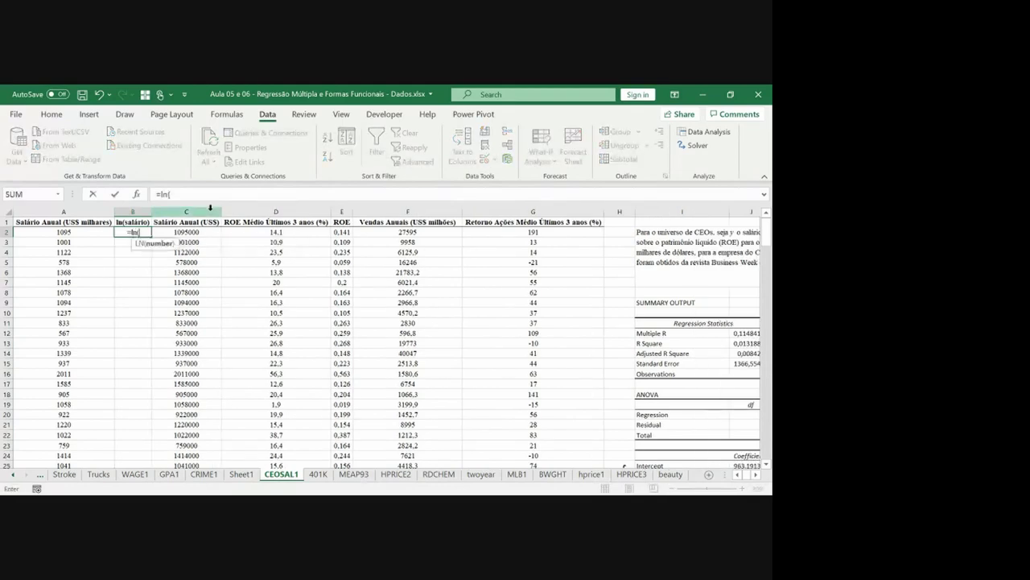
key(Left)
text())
key(ctrl+Return)
Step: Copy the B2 logarithm formula down the ln(salário) column to row 210
key(ctrl+c)
key(Left)
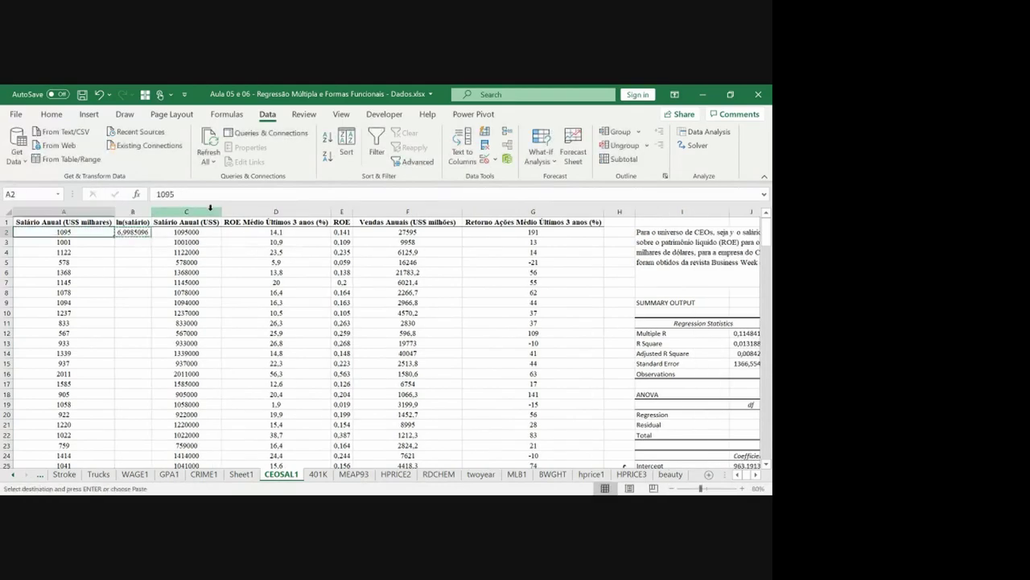
key(ctrl+Down)
key(Right)
key(ctrl+shift+Up)
key(Return)
key(ctrl+Up)
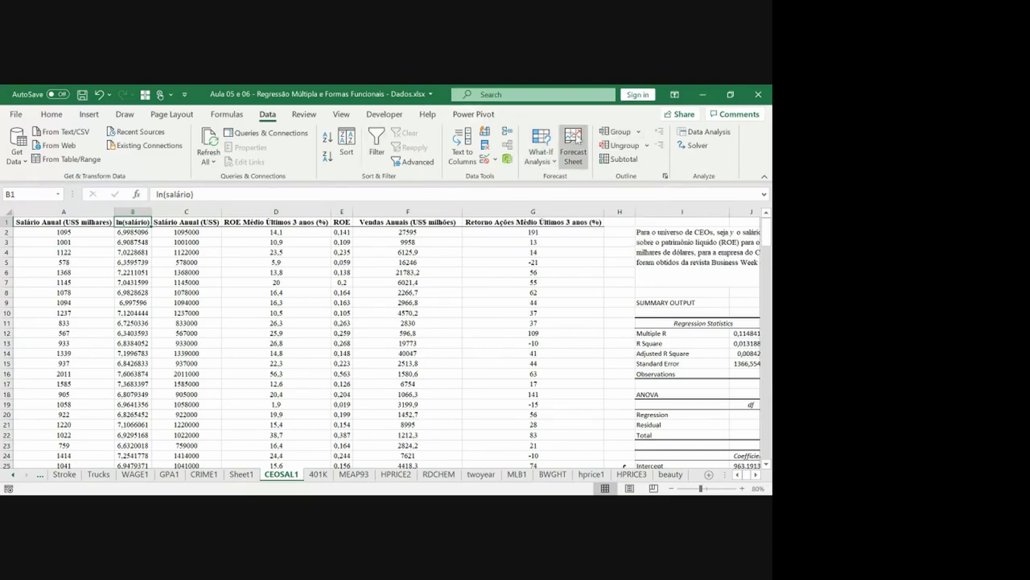
Step: Run a Regression with Y range $B$1:$B$210 and X range $F$1:$F$210, with labels, output to a new worksheet
click(702, 131)
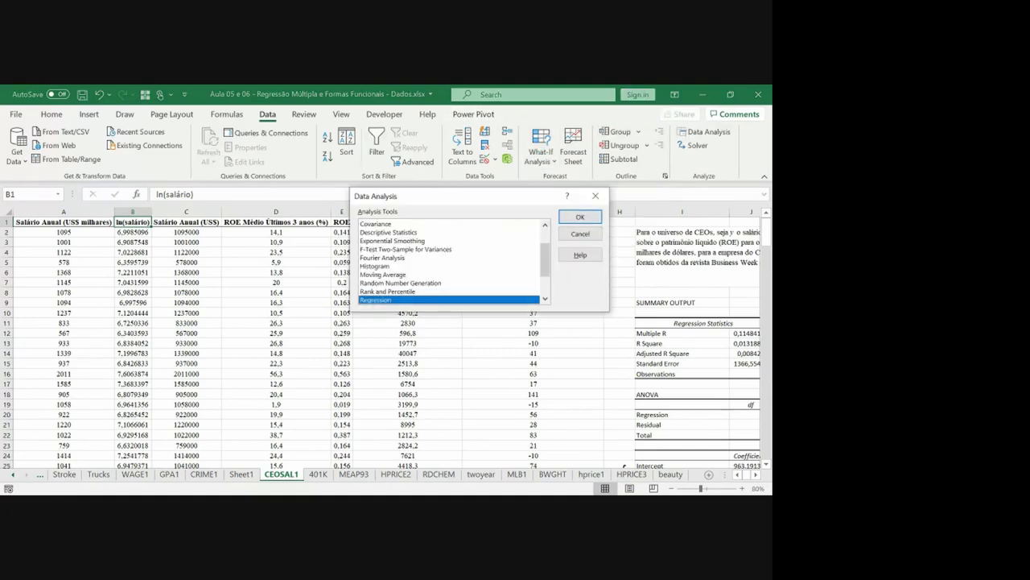
click(582, 208)
click(534, 167)
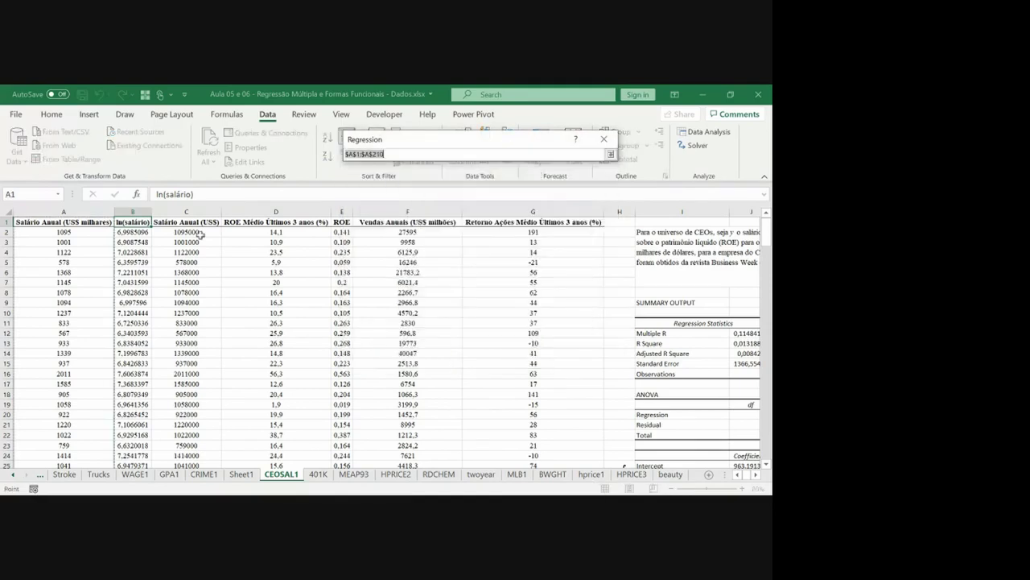
click(133, 222)
key(ctrl+shift+Down)
key(Return)
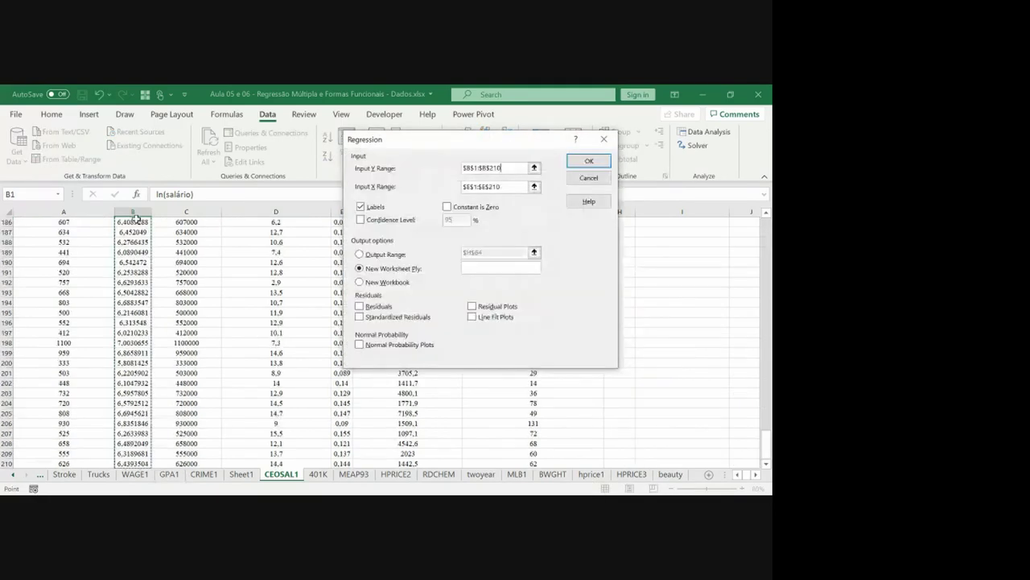
click(534, 186)
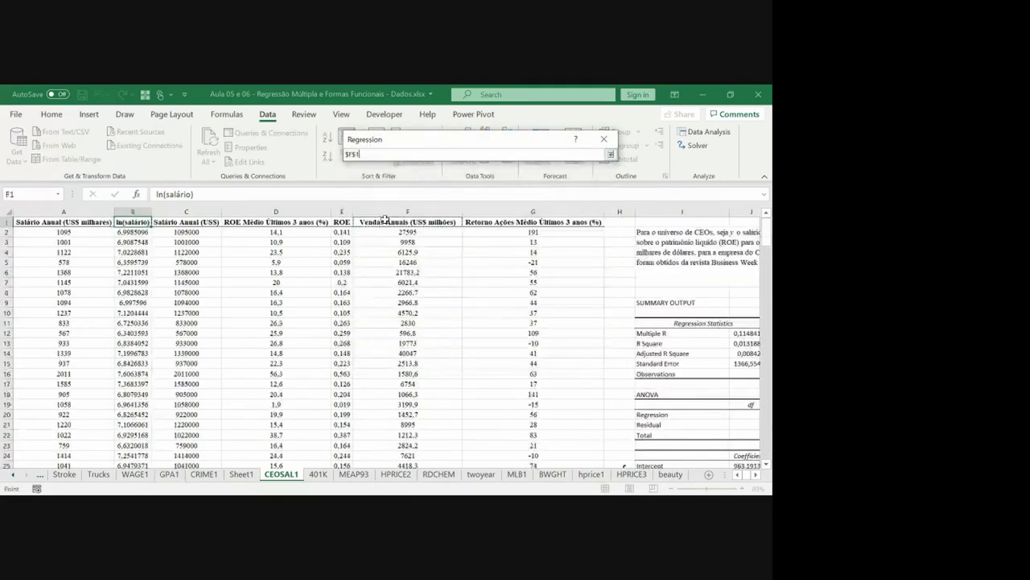
key(ctrl+shift+Down)
key(Return)
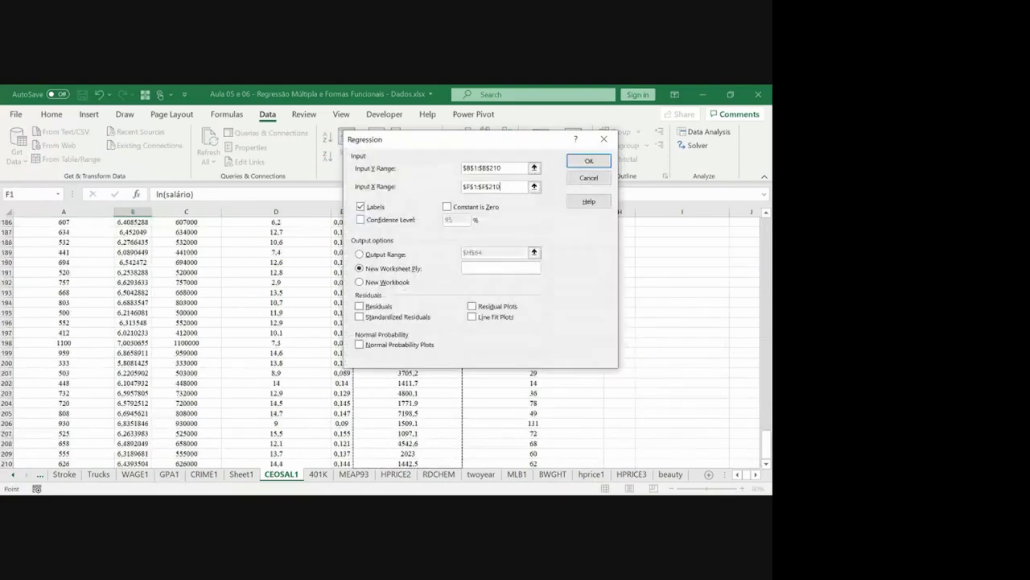
key(Return)
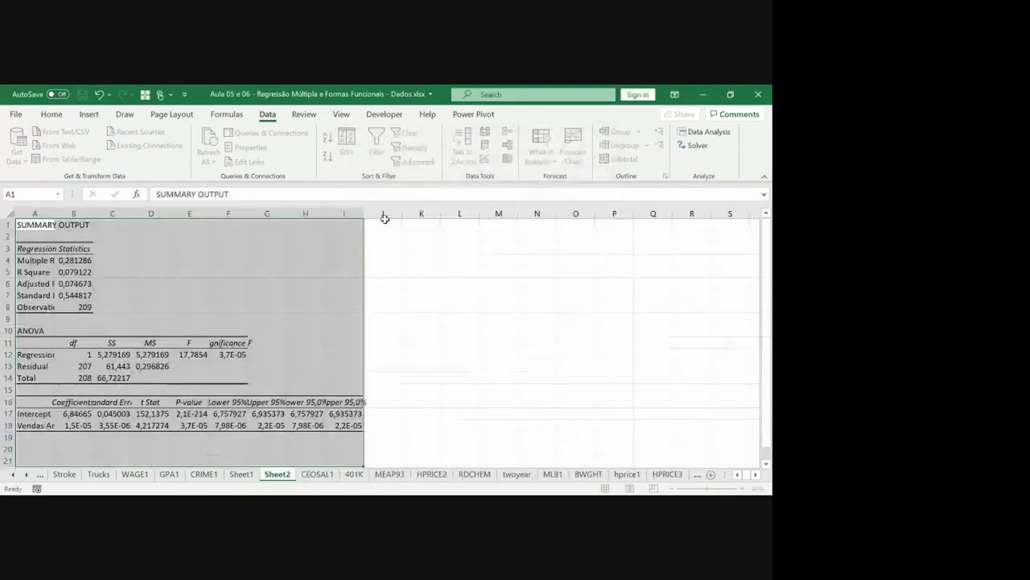
Step: AutoFit all column widths of the regression summary output on Sheet2
click(7, 213)
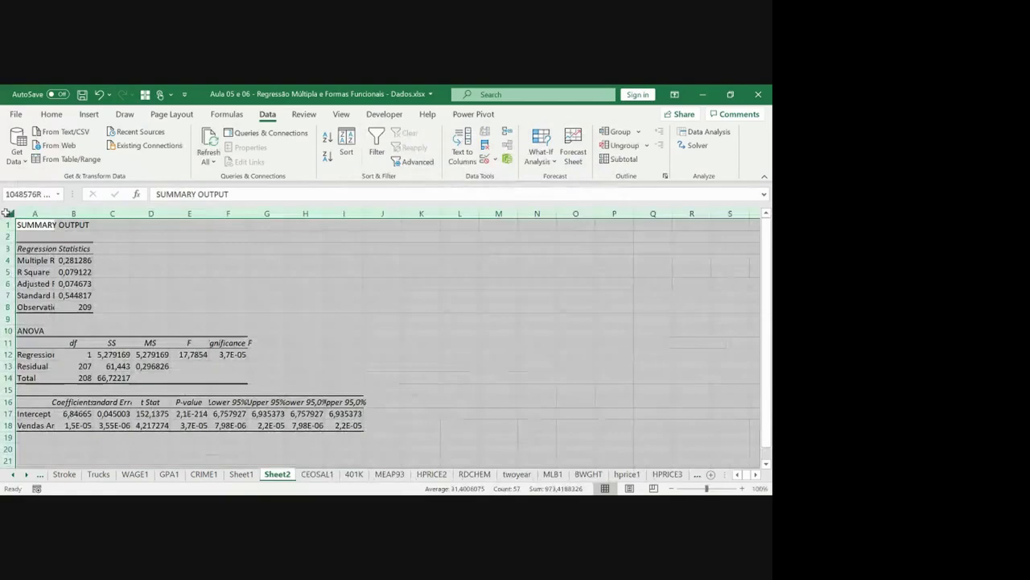
double_click(54, 212)
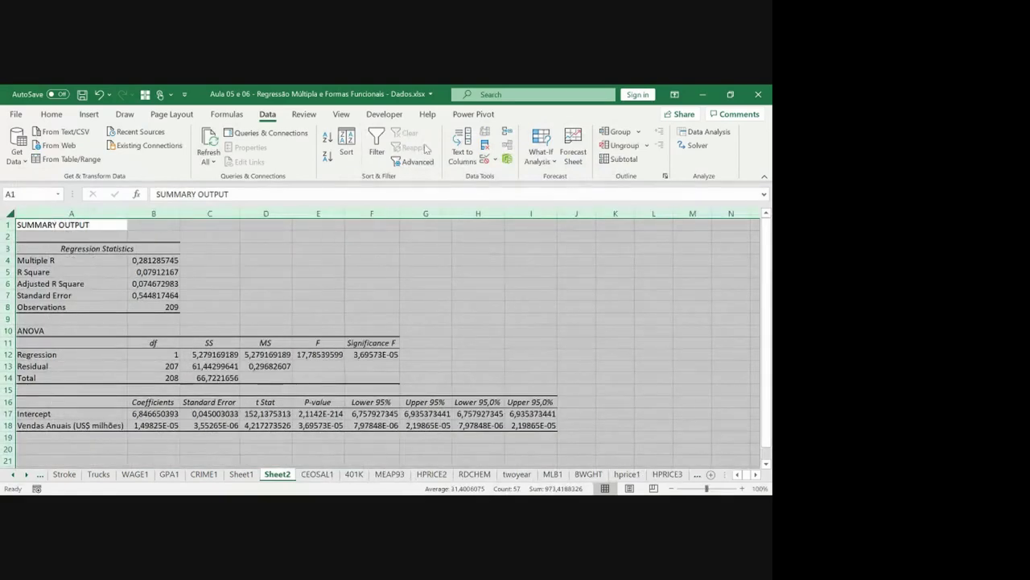
click(370, 249)
Step: Handwrite the equation ln(salário) = 6,847 + 0,000015·Vendas above the tables and underline the coefficient and Vendas
drag(402, 273, 410, 276)
drag(412, 266, 424, 273)
drag(434, 254, 431, 276)
mouse_move(447, 261)
mouse_down()
mouse_move(437, 272)
mouse_move(493, 271)
mouse_up()
mouse_move(500, 250)
mouse_down()
mouse_move(504, 274)
mouse_move(542, 264)
mouse_move(555, 279)
mouse_move(570, 254)
mouse_move(589, 259)
mouse_up()
click(518, 262)
mouse_move(586, 253)
mouse_down()
mouse_move(585, 269)
mouse_move(621, 258)
mouse_up()
drag(614, 252, 614, 266)
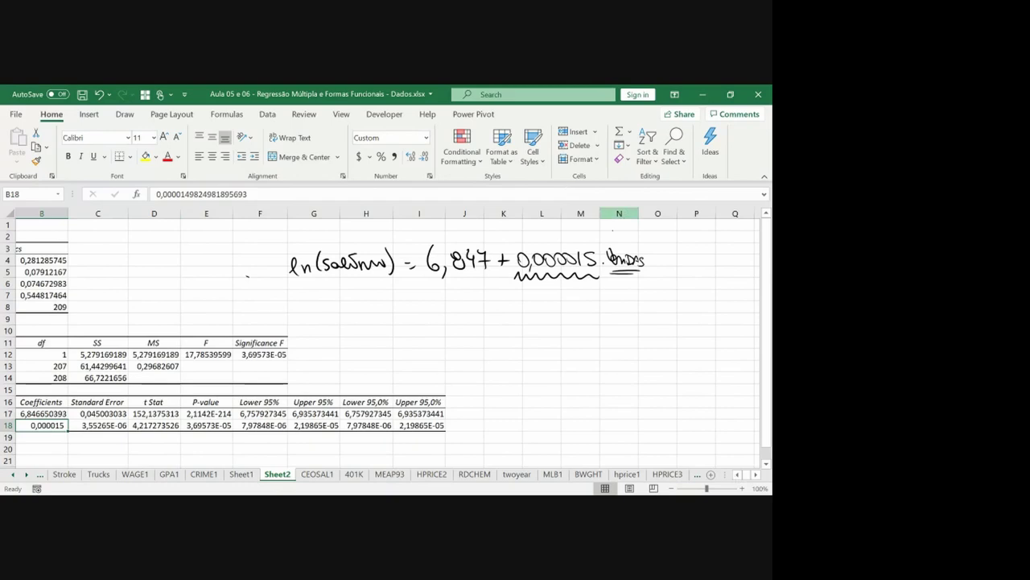
Step: Handwrite the unit USD MN above Vendas in the equation
drag(613, 231, 620, 232)
drag(628, 232, 622, 239)
drag(632, 231, 662, 231)
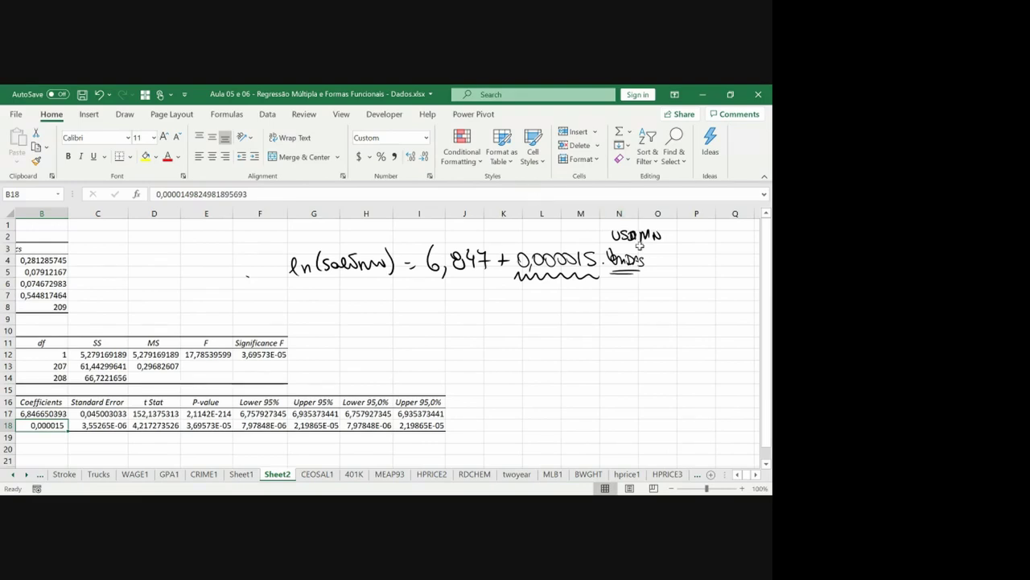
click(689, 248)
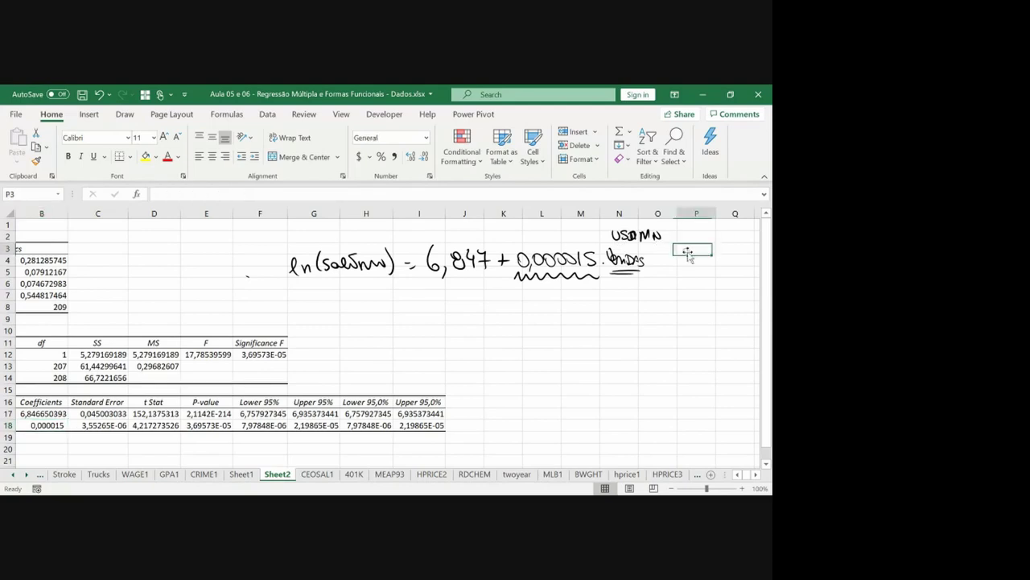
click(670, 263)
click(660, 287)
click(658, 307)
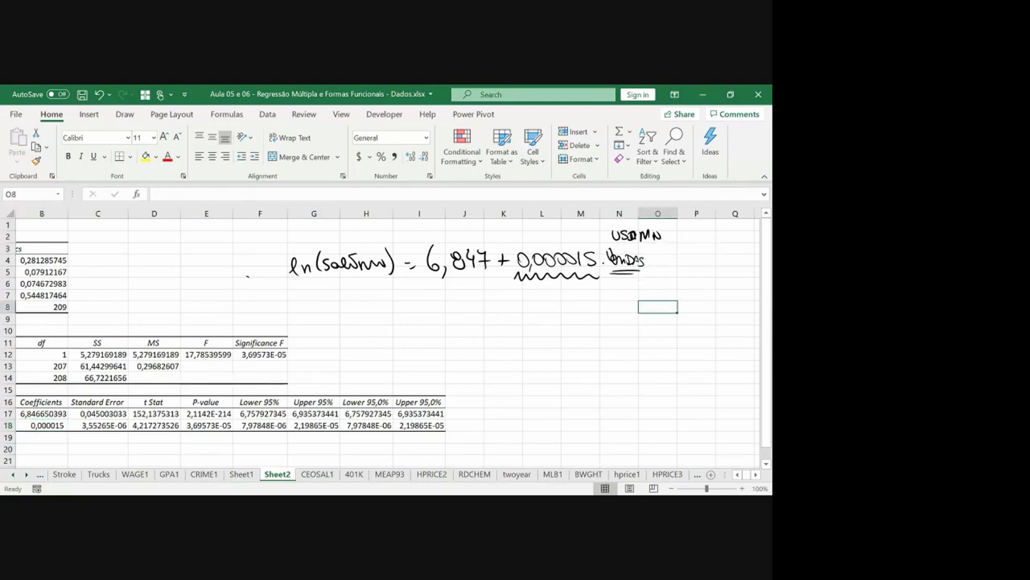
click(617, 291)
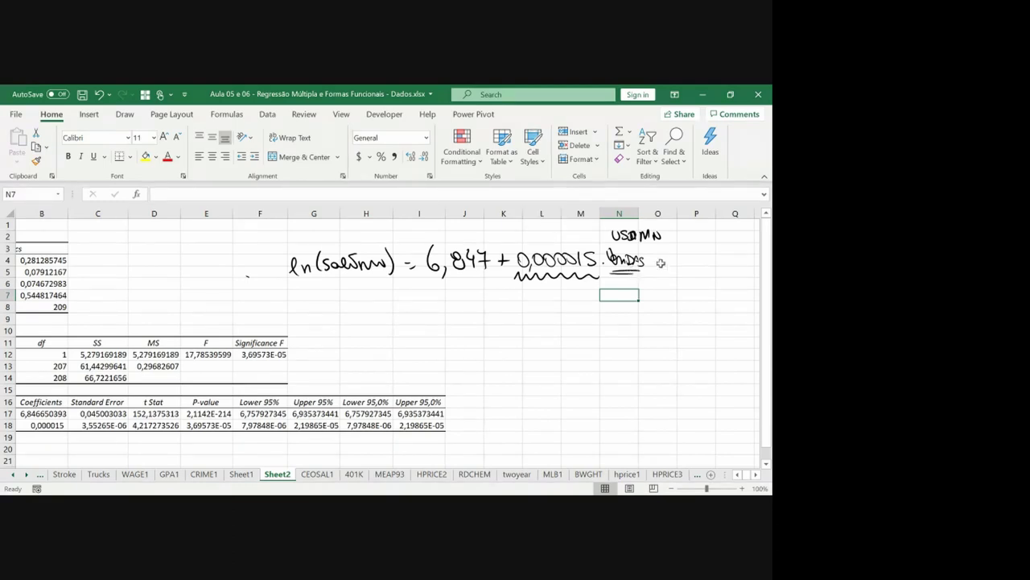
click(437, 324)
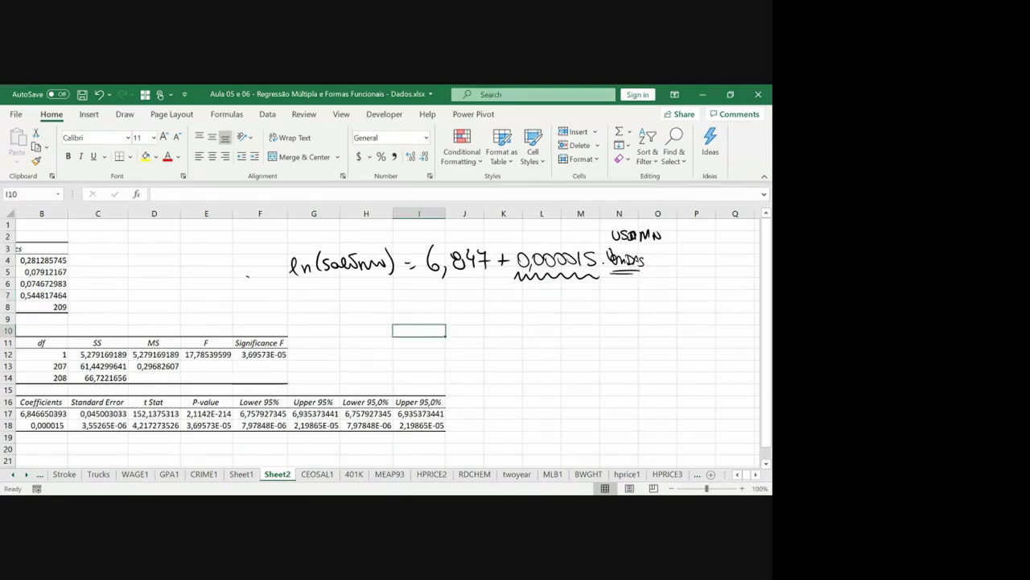
Step: Handwrite "x 100" below the coefficient 0,000015 and the approximate result "~ 0,0015%" beneath it
drag(548, 290, 556, 298)
drag(556, 290, 547, 298)
drag(543, 307, 543, 318)
drag(554, 308, 553, 308)
drag(564, 308, 563, 308)
drag(520, 347, 519, 338)
drag(529, 350, 552, 339)
mouse_move(562, 338)
mouse_down()
mouse_move(562, 351)
mouse_move(581, 356)
mouse_up()
drag(596, 353, 597, 354)
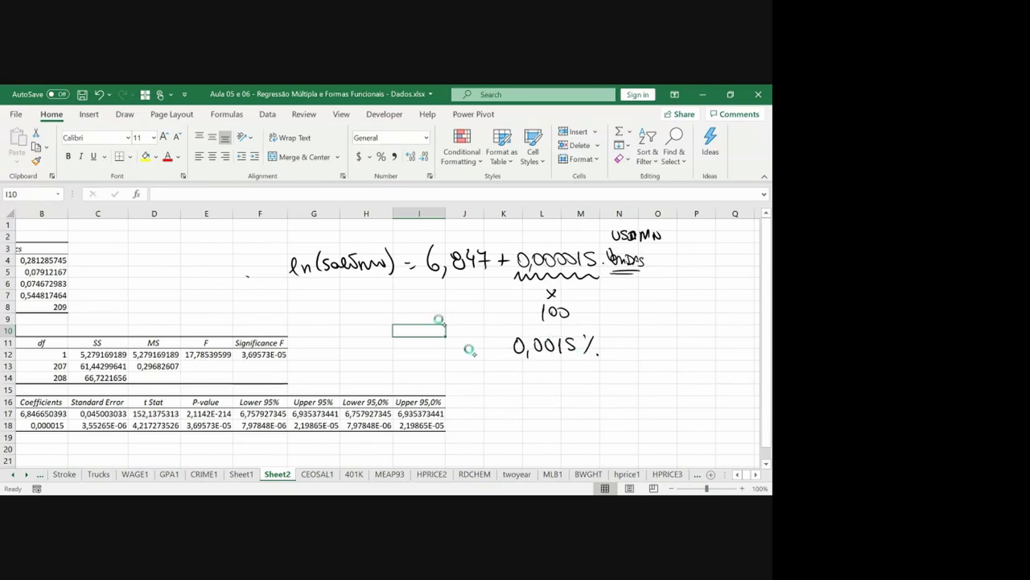
drag(478, 352, 498, 343)
Step: Handwrite "ln / nível" and below it the interpretation formula Δ%y = B×100·Δx
mouse_move(630, 301)
mouse_down()
mouse_move(624, 324)
mouse_move(652, 334)
mouse_move(731, 306)
mouse_up()
mouse_move(627, 369)
mouse_down()
mouse_move(636, 393)
mouse_move(663, 391)
mouse_move(659, 400)
mouse_move(691, 384)
mouse_up()
mouse_move(689, 370)
mouse_down()
mouse_move(700, 377)
mouse_move(690, 384)
mouse_move(718, 381)
mouse_up()
drag(727, 371, 735, 371)
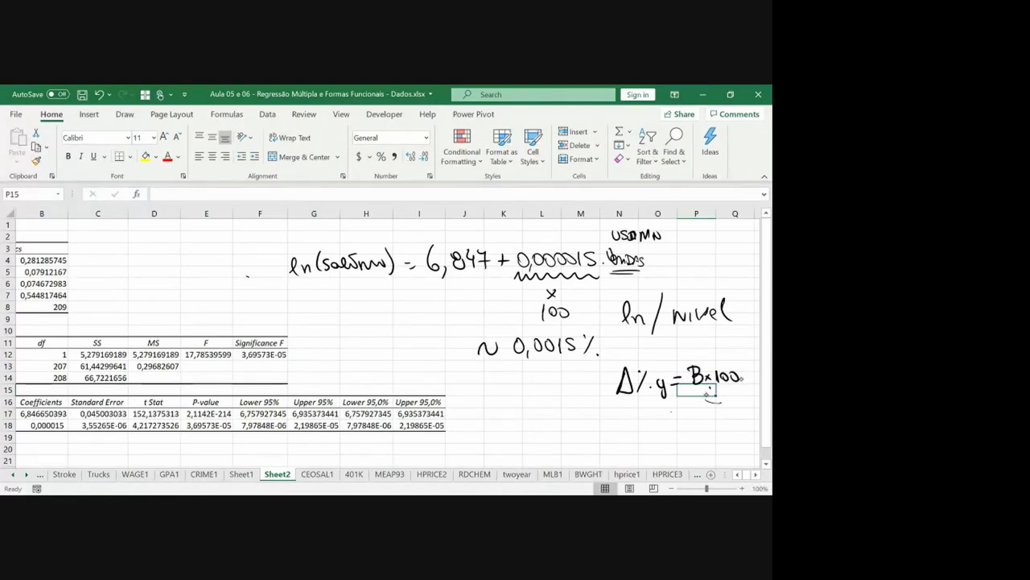
click(756, 476)
mouse_move(706, 362)
mouse_down()
mouse_move(699, 380)
mouse_move(709, 379)
mouse_up()
mouse_move(709, 378)
mouse_down()
mouse_move(698, 379)
mouse_move(727, 377)
mouse_up()
drag(730, 369, 714, 377)
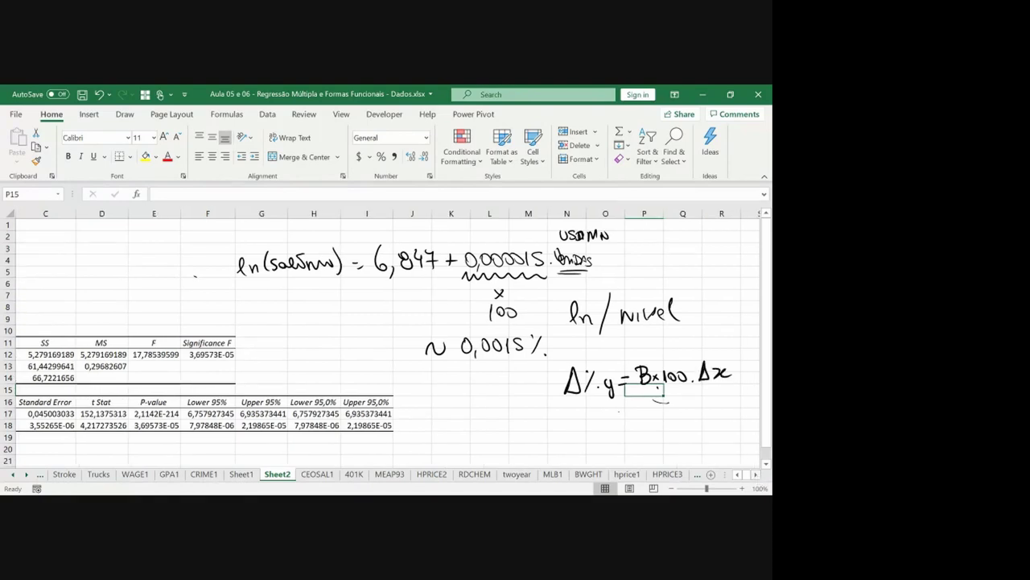
Step: Handwrite the example coefficient 0,092 with further notes beneath it, and add a mark above the formula's equals sign
mouse_move(681, 242)
mouse_down()
mouse_move(683, 262)
mouse_move(725, 255)
mouse_move(703, 276)
mouse_up()
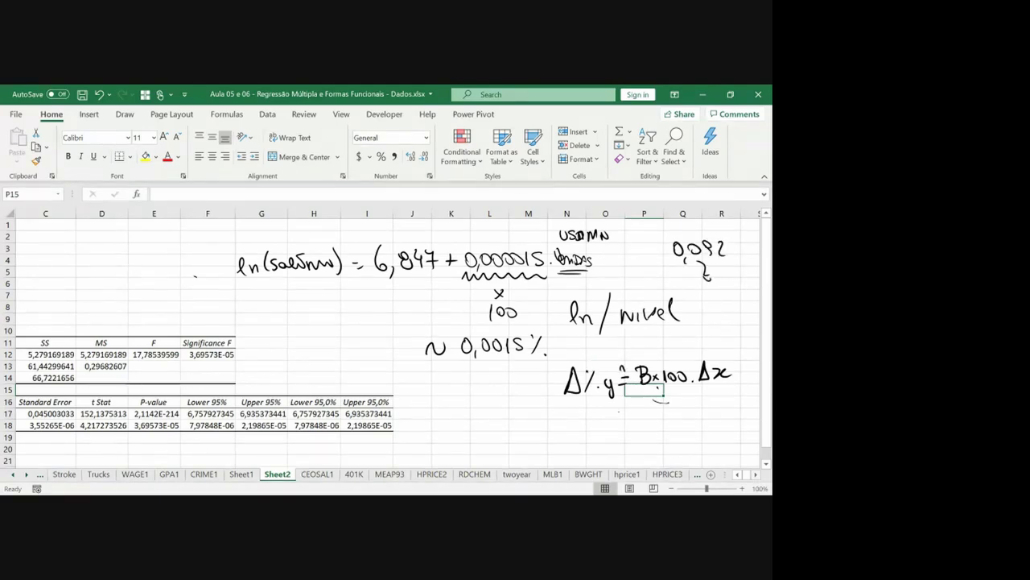
drag(624, 367, 636, 364)
drag(726, 288, 727, 304)
drag(735, 288, 750, 301)
mouse_move(707, 311)
mouse_down()
mouse_move(746, 304)
mouse_move(699, 250)
mouse_up()
Step: Insert a blank column G between Vendas Anuais (US$ milhões) and Retorno Ações on the CEOSAL1 sheet
click(317, 474)
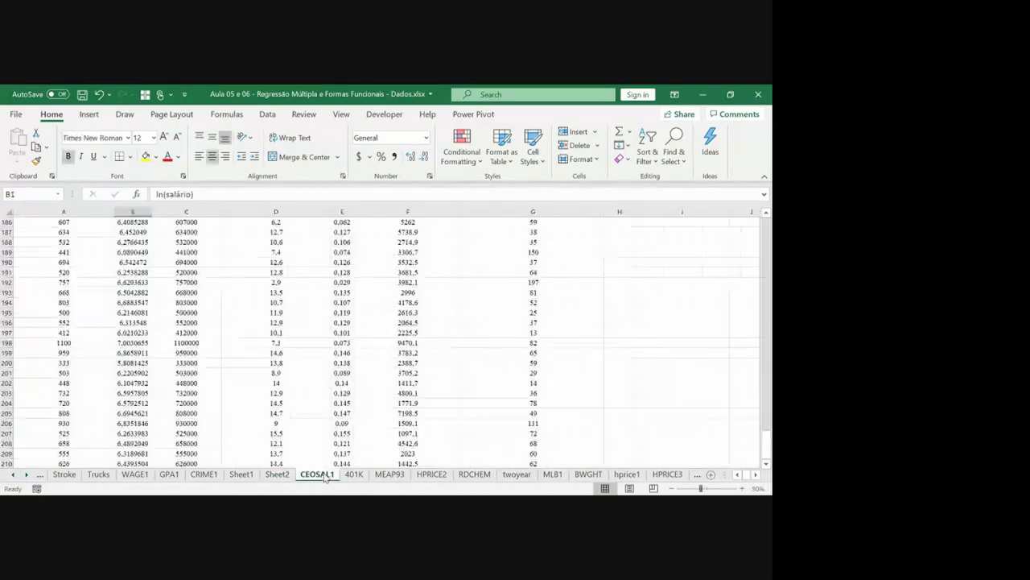
click(252, 270)
key(ctrl+Up)
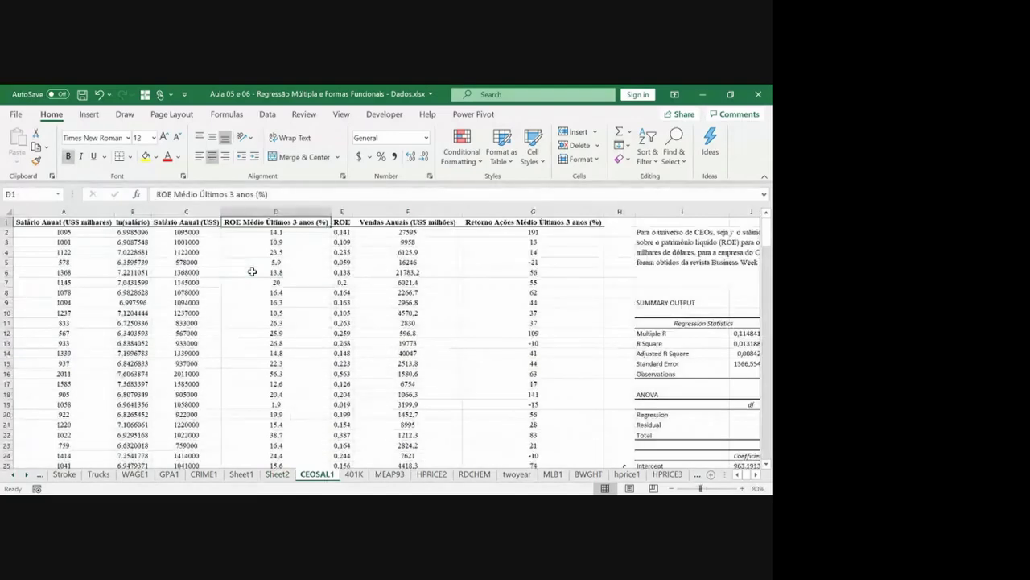
click(473, 211)
key(ctrl+plus)
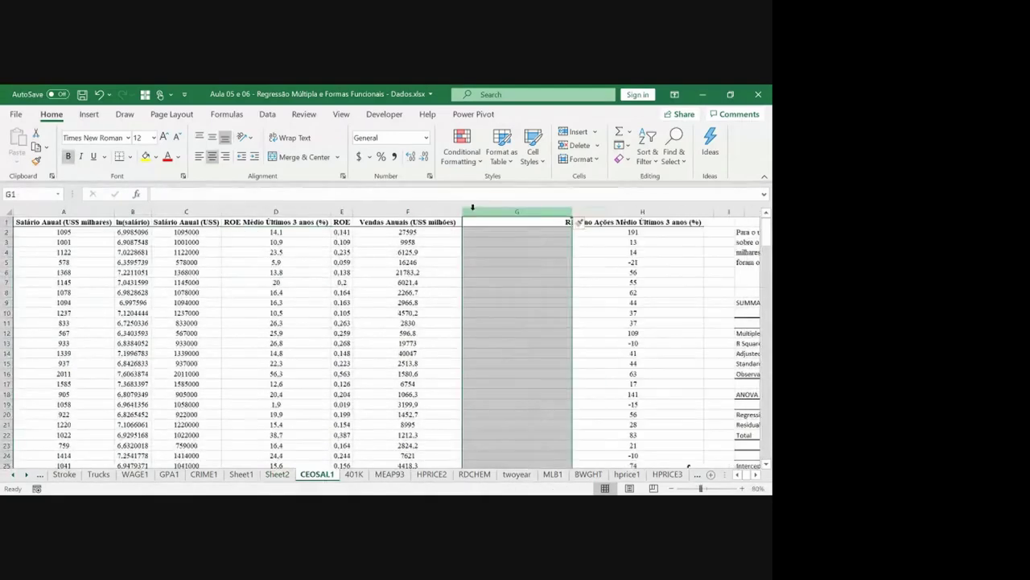
Step: Head the new blank column G with "ln(vendas)" on the CEOSAL1 sheet
key(Left)
key(Right)
text(ln()
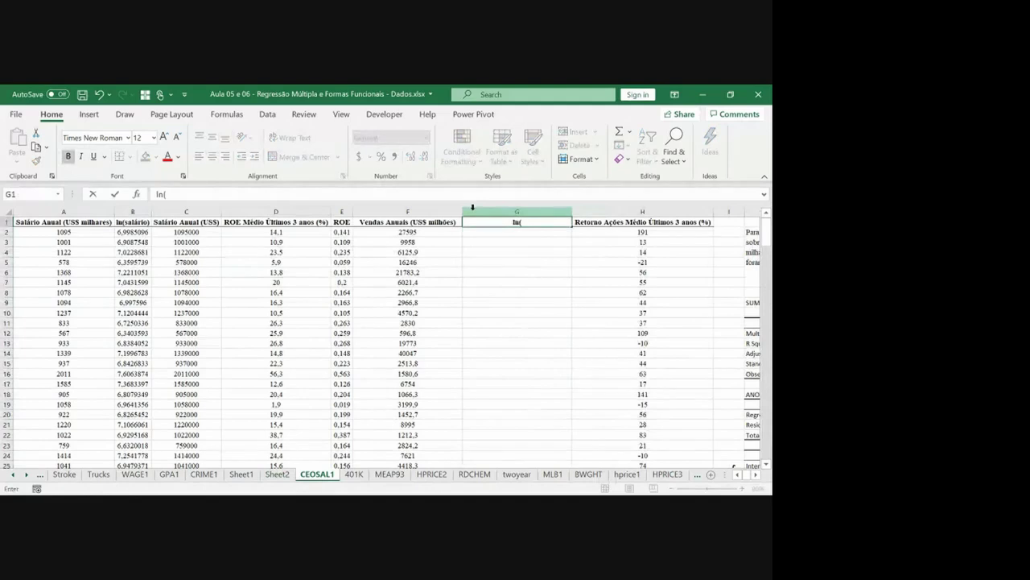
text(vendas))
key(Return)
Step: Enter the formula =LN(F2) in G2 to take the natural log of the first annual sales value
text(=)
key(Left)
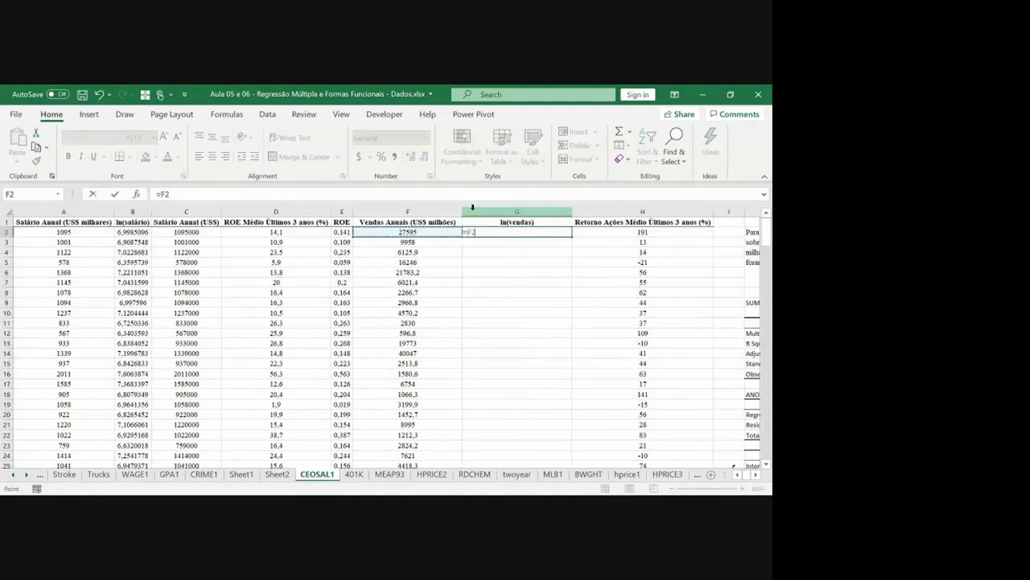
key(BackSpace)
key(BackSpace)
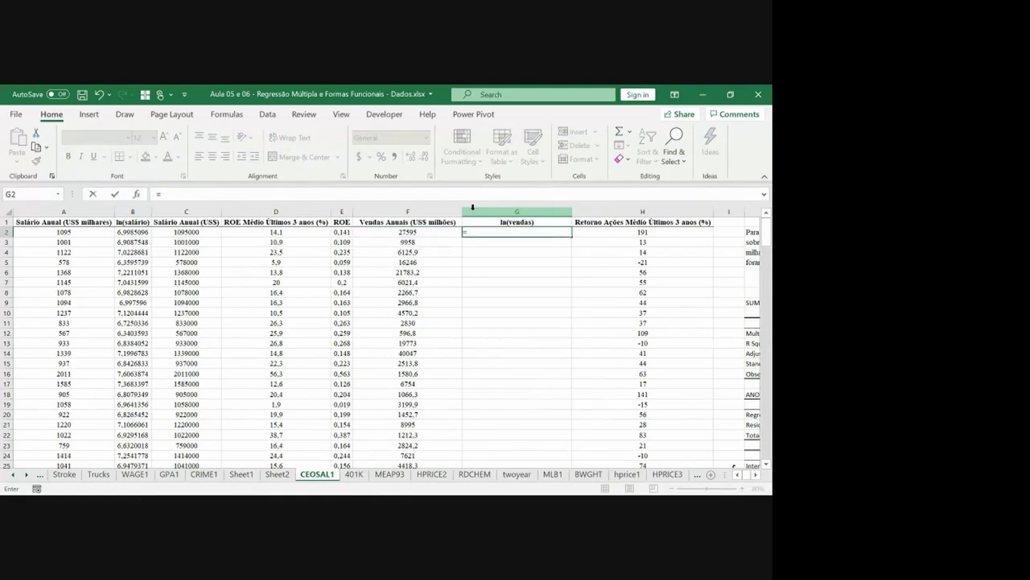
text(ln()
key(Left)
key(ctrl+Return)
Step: Copy the LN formula from G2 down column G through row 210
key(ctrl+c)
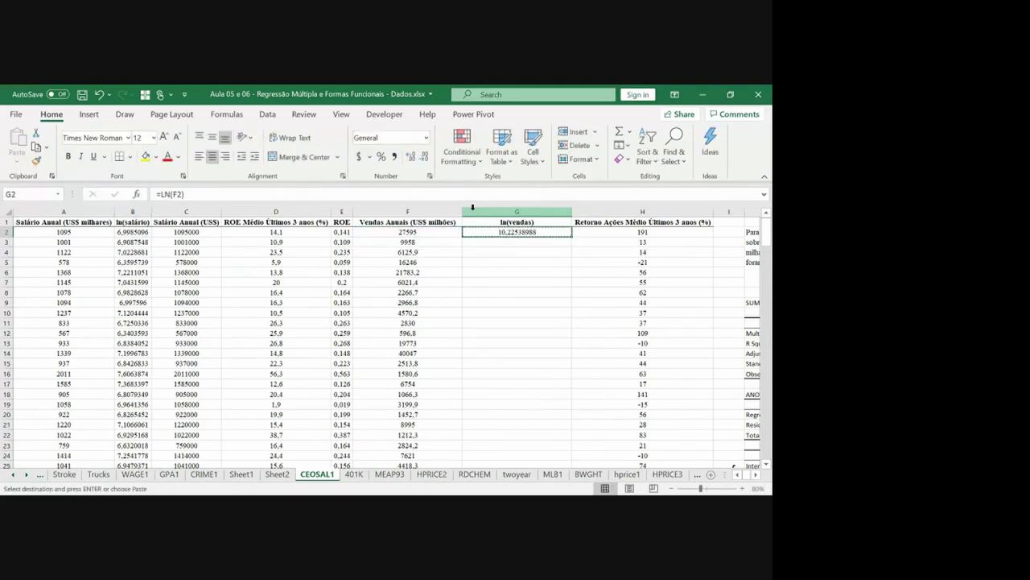
key(Left)
key(ctrl+Down)
key(Right)
key(ctrl+shift+Up)
key(ctrl+v)
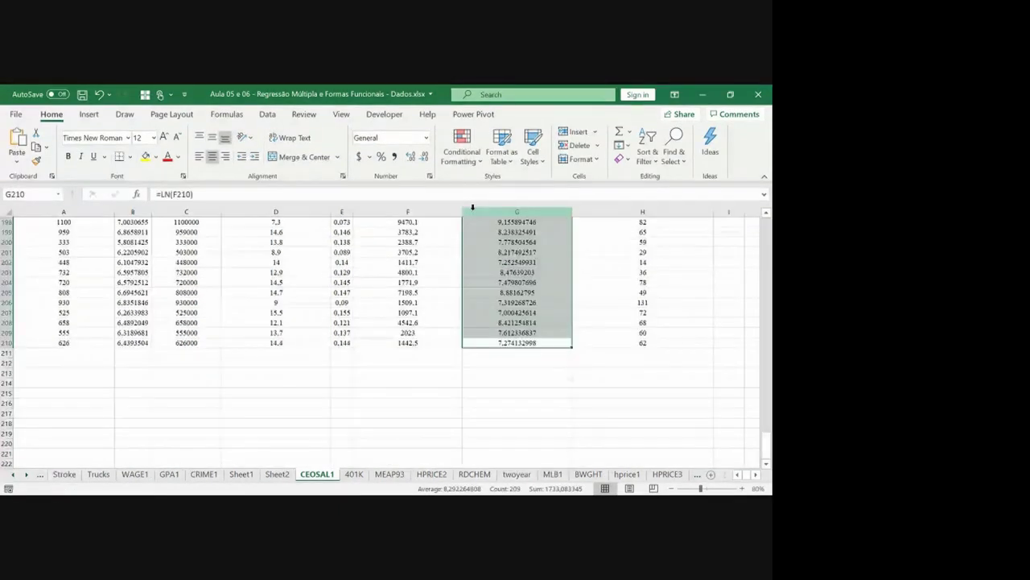
Step: Autofit the width of the ln(vendas) column and return to cell A1
double_click(574, 209)
key(ctrl+Up)
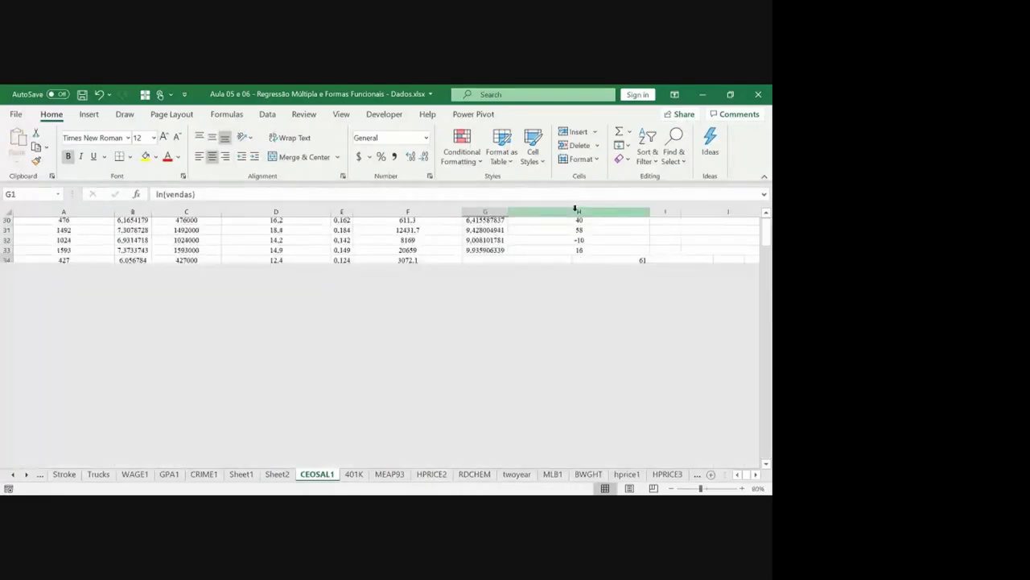
key(ctrl+Left)
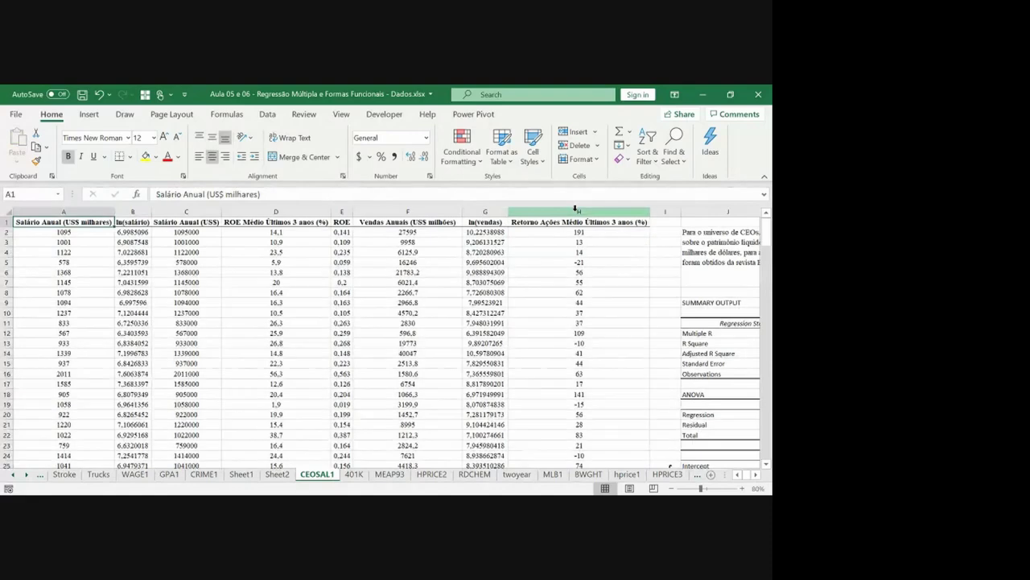
Step: Start a Regression from the data analysis tools and set the Input Y Range to $A$1:$A$210
click(267, 114)
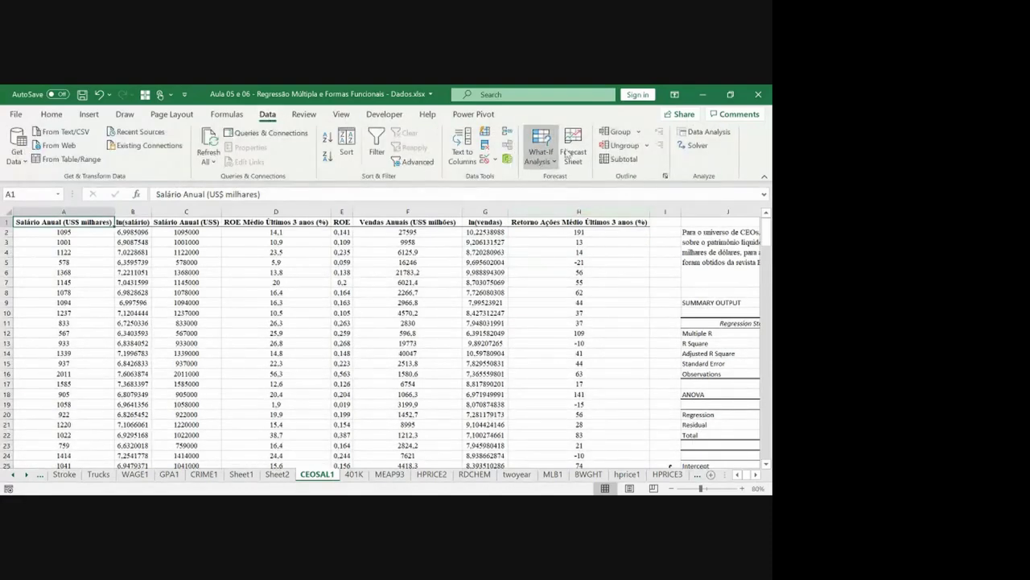
click(704, 132)
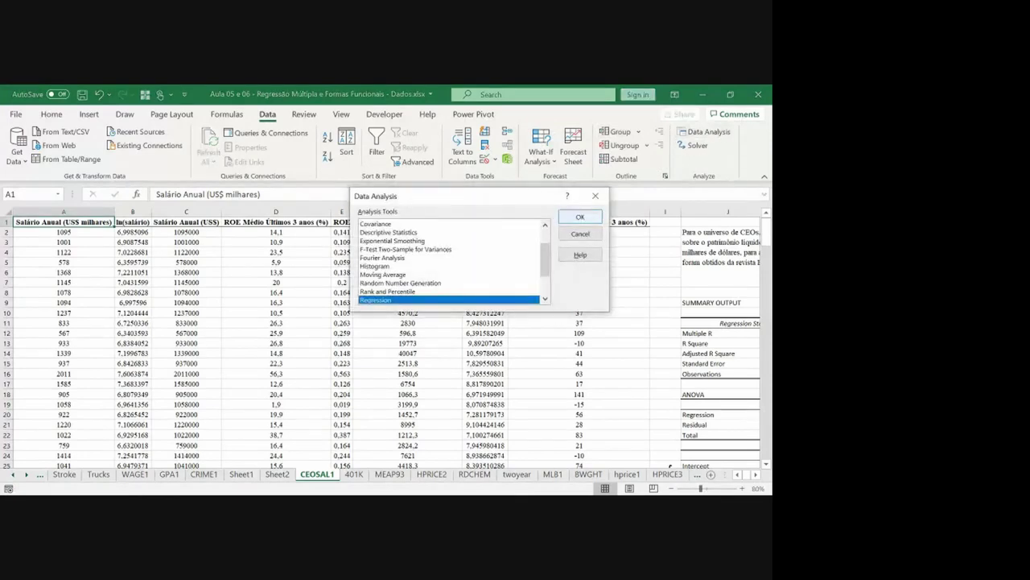
key(Return)
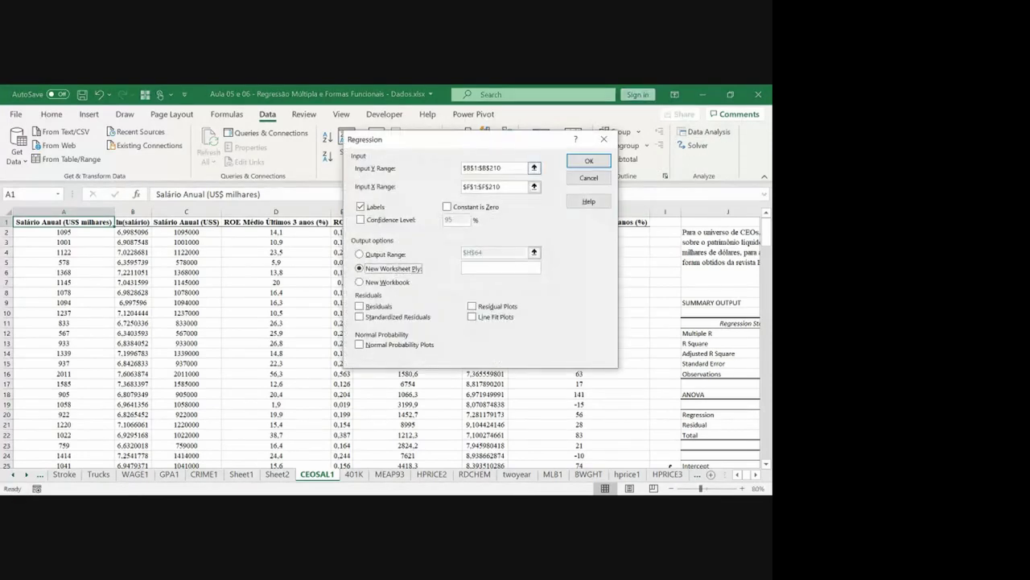
click(531, 167)
click(78, 222)
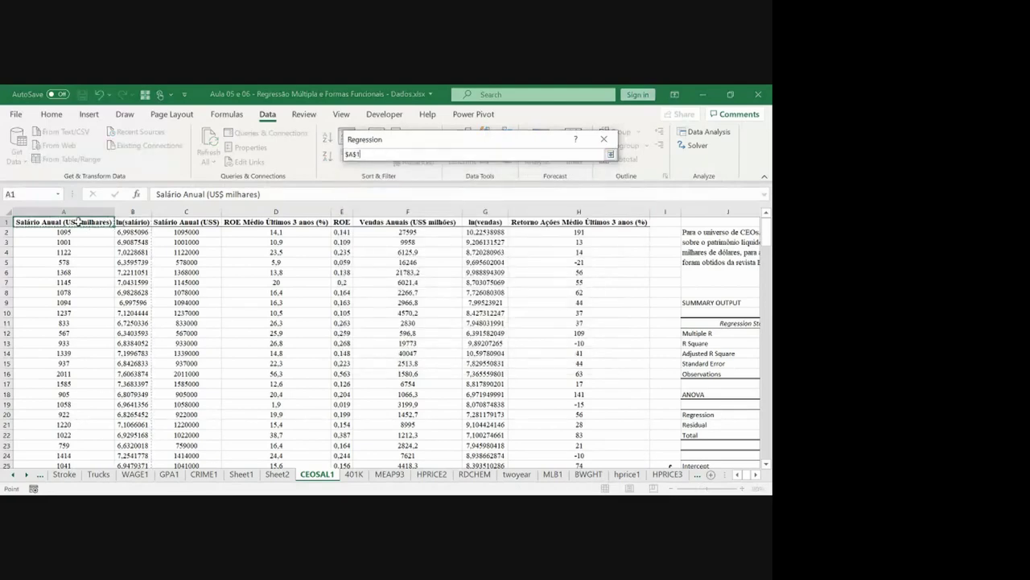
key(ctrl+shift+Down)
key(Return)
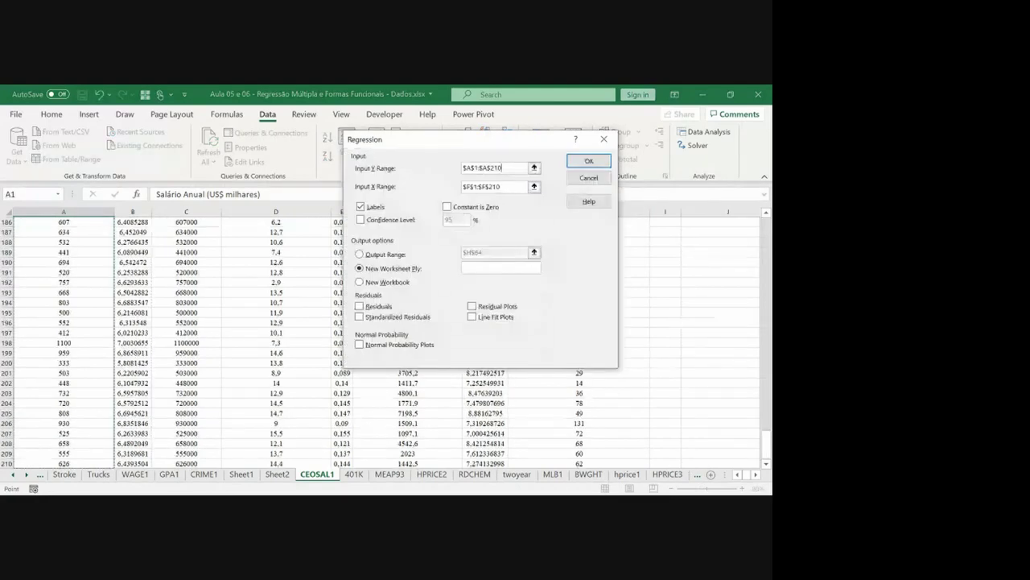
Step: Set the regression's Input X Range to the ln(vendas) data, $G$1:$G$210
click(534, 186)
click(494, 240)
key(ctrl+shift+Down)
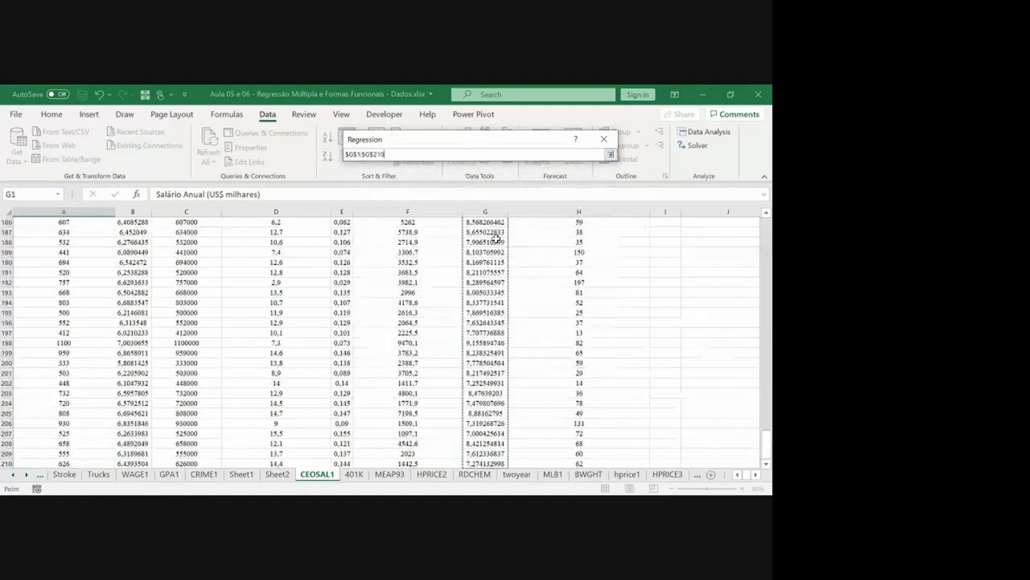
key(Return)
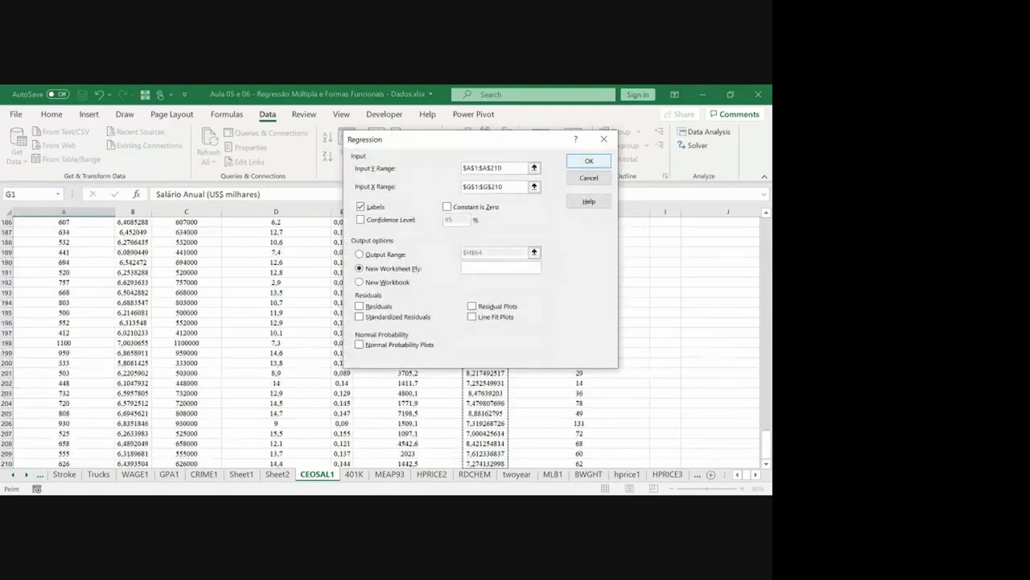
Step: Run the salary-on-ln(vendas) regression to a new worksheet and autofit all columns of the output
key(Return)
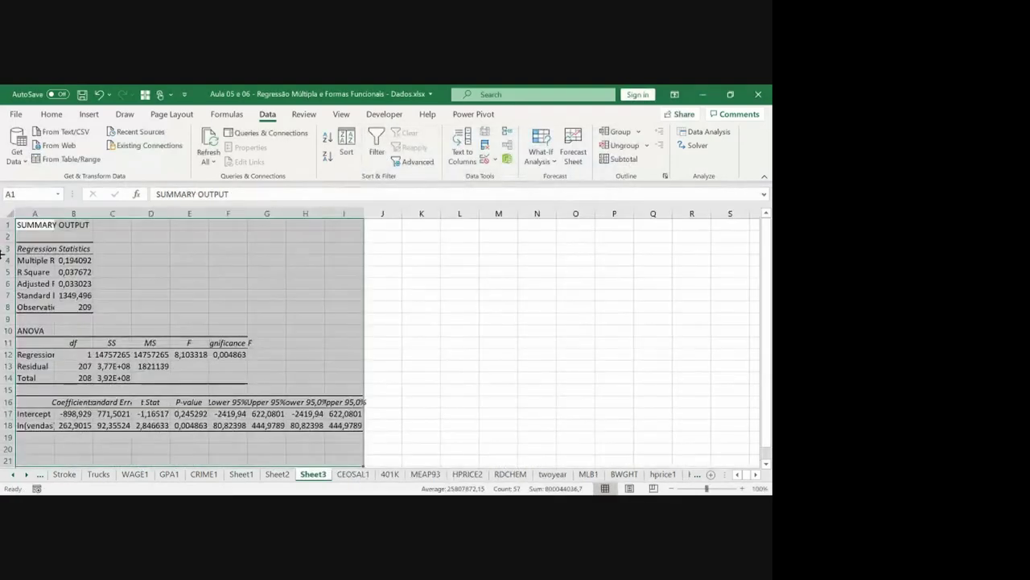
click(8, 213)
double_click(54, 212)
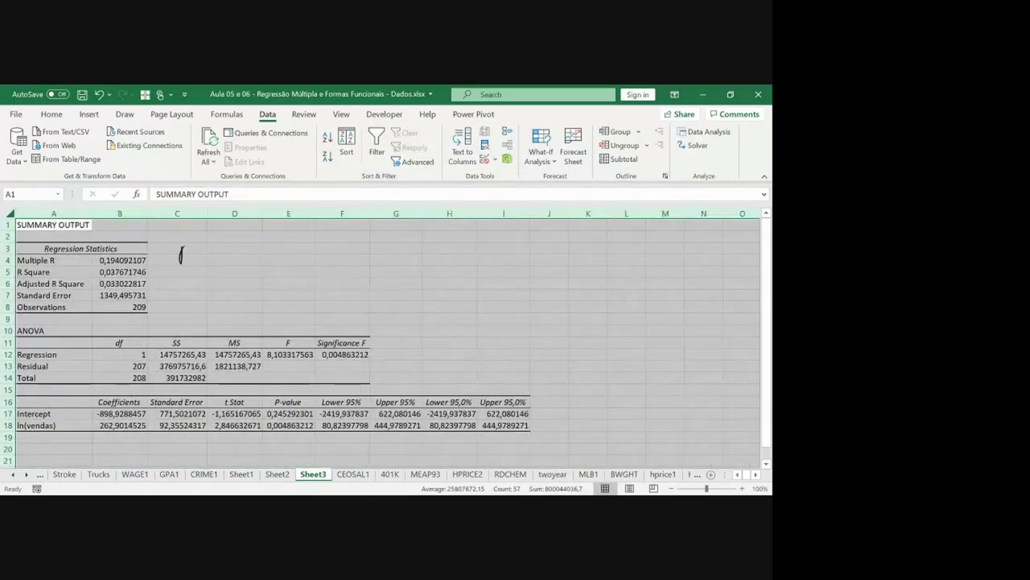
Step: Handwrite "Δ% x" beside the Regression Statistics table and clear the whole-sheet selection
drag(202, 256, 209, 263)
drag(208, 253, 197, 262)
drag(218, 243, 213, 253)
key(ctrl+z)
key(ctrl+z)
key(ctrl+z)
click(316, 271)
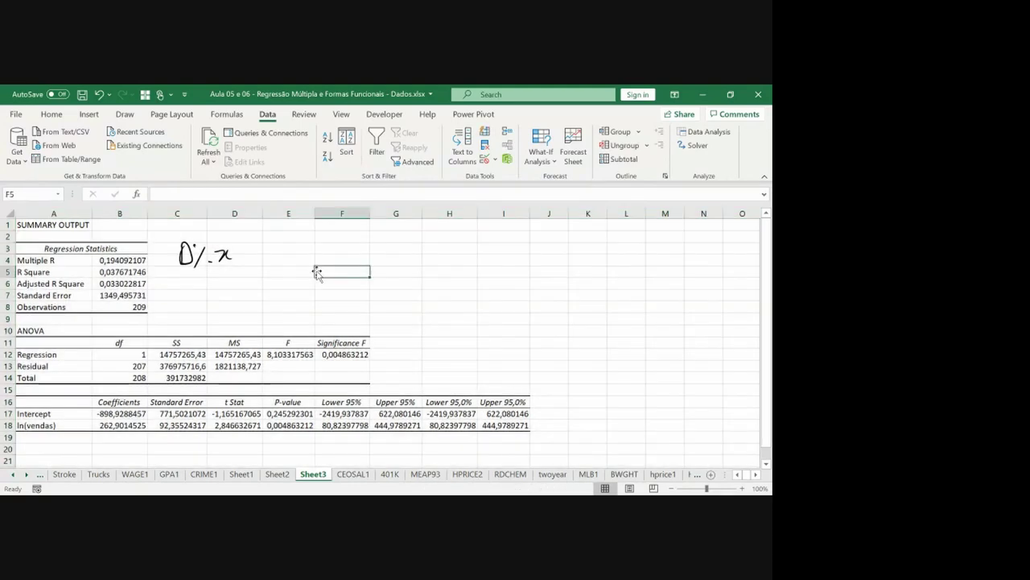
Step: Handwrite the estimated equation "Salário = -898,93 + 262,90 · ln(Vendas)" above the ANOVA table, extending to its right
mouse_move(398, 250)
mouse_down()
mouse_move(384, 270)
mouse_move(480, 266)
mouse_up()
mouse_move(472, 271)
mouse_down()
mouse_move(528, 252)
mouse_move(541, 269)
mouse_move(554, 255)
mouse_move(565, 269)
mouse_move(613, 258)
mouse_up()
drag(606, 251, 606, 264)
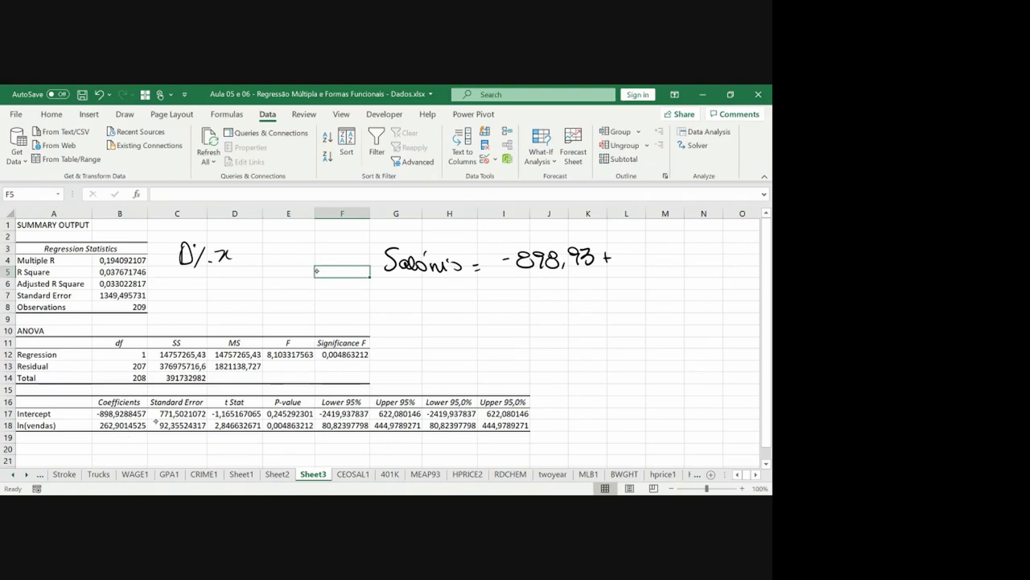
mouse_move(623, 252)
mouse_down()
mouse_move(636, 266)
mouse_move(666, 266)
mouse_up()
mouse_move(671, 264)
mouse_down()
mouse_move(668, 273)
mouse_move(679, 256)
mouse_move(686, 268)
mouse_move(697, 252)
mouse_up()
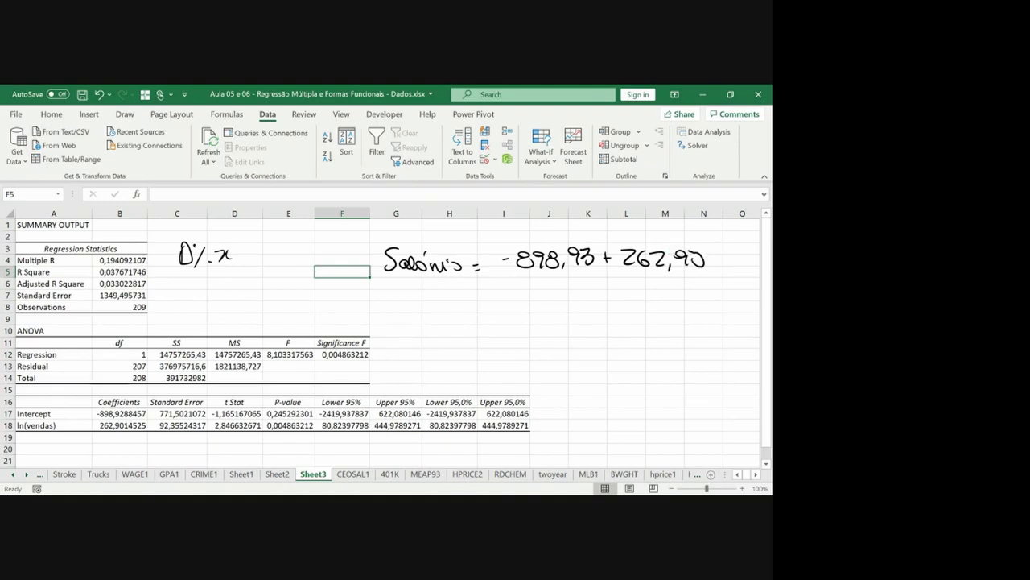
scroll(386, 338, right, 2)
click(582, 262)
mouse_move(598, 247)
mouse_down()
mouse_move(599, 267)
mouse_move(648, 258)
mouse_move(681, 266)
mouse_move(693, 255)
mouse_move(700, 266)
mouse_up()
drag(702, 244, 705, 271)
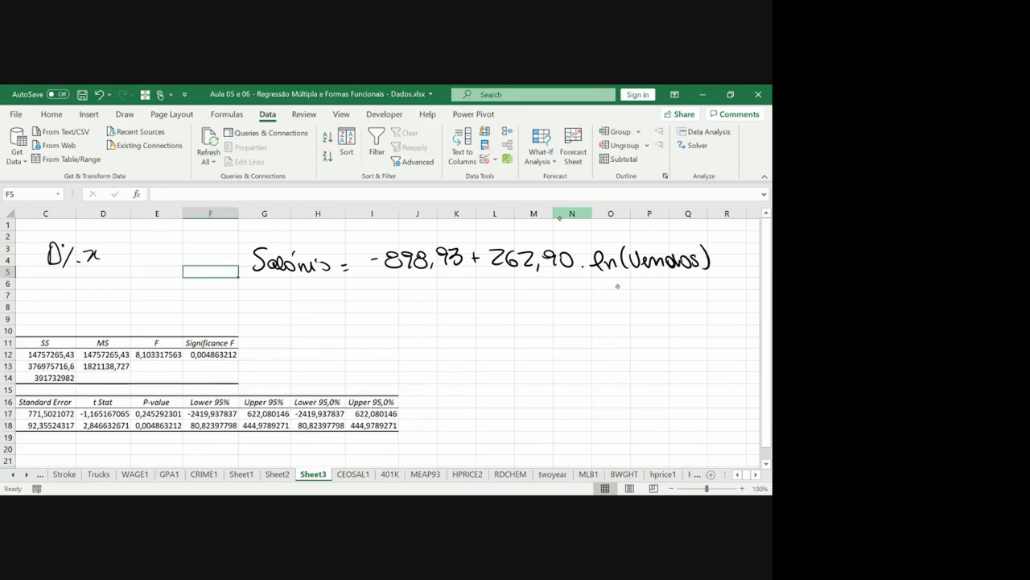
Step: Draw an arrow from the equation's ln to a handwritten "Δ%" and put a wavy underline beneath 262,90
mouse_move(593, 270)
mouse_down()
mouse_move(618, 272)
mouse_move(620, 292)
mouse_move(646, 297)
mouse_up()
click(660, 296)
drag(501, 277, 573, 277)
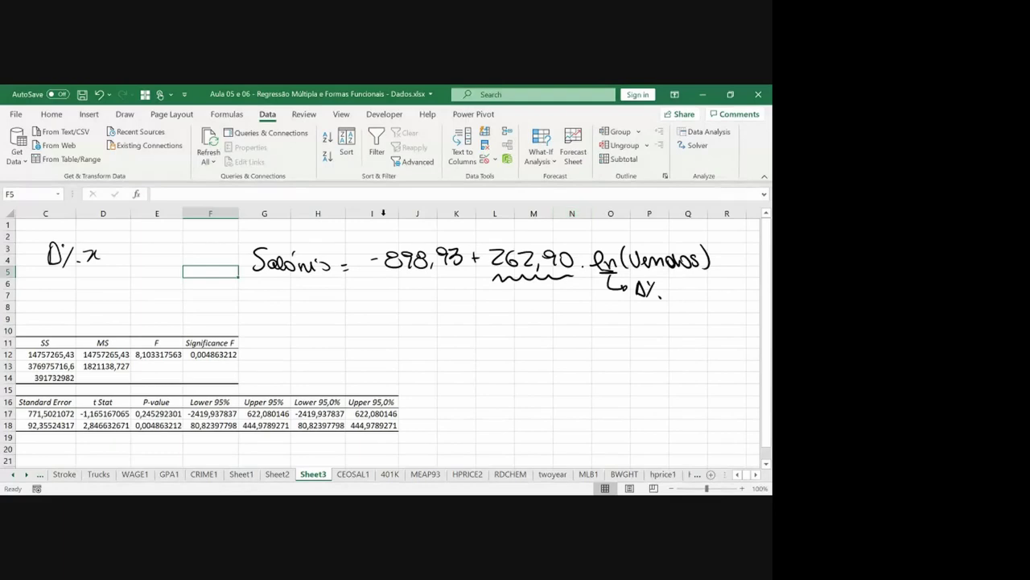
Step: Mark the coefficient 262,90 with three significance stars and underline the P-value of ln(vendas)
drag(586, 240, 594, 246)
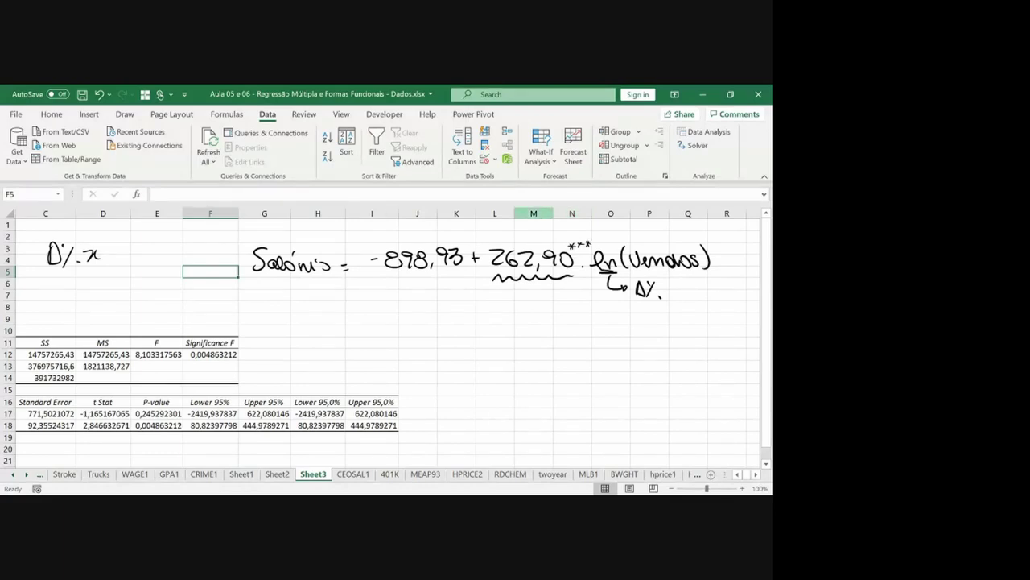
drag(134, 434, 180, 430)
Step: Handwrite "÷ 100" beneath the underlined coefficient 262,90
drag(523, 296, 561, 293)
click(532, 289)
click(529, 305)
drag(572, 293, 573, 293)
Step: Handwrite the interpretation "↑ 1% ≅ 2,6290K" below the equation, underline the 1%, and mark the ln term with a dot
mouse_move(529, 343)
mouse_down()
mouse_move(532, 361)
mouse_move(574, 373)
mouse_up()
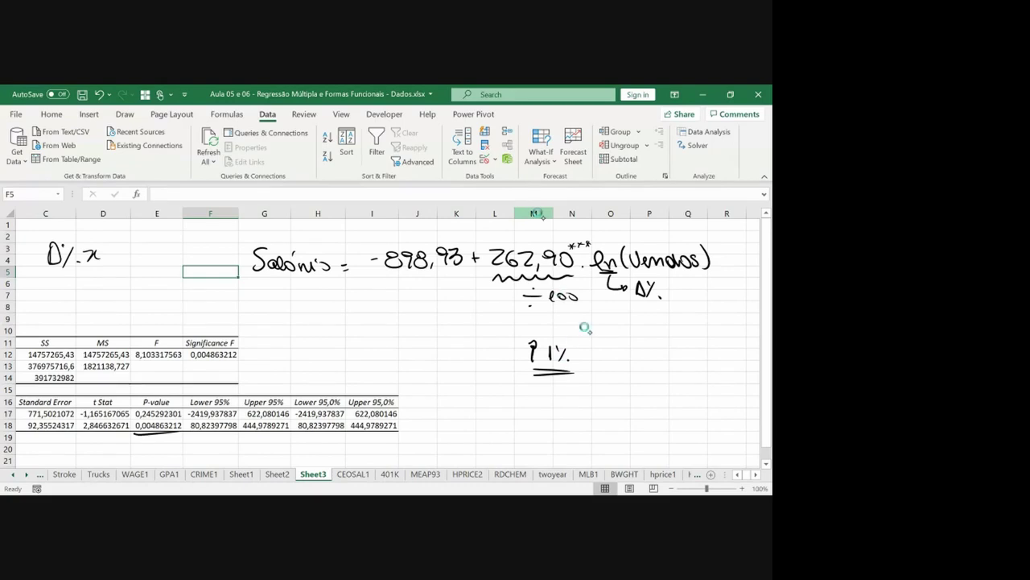
drag(587, 355, 596, 354)
drag(587, 360, 596, 361)
drag(611, 351, 628, 363)
mouse_move(631, 359)
mouse_down()
mouse_move(667, 355)
mouse_move(662, 362)
mouse_up()
drag(678, 348, 687, 362)
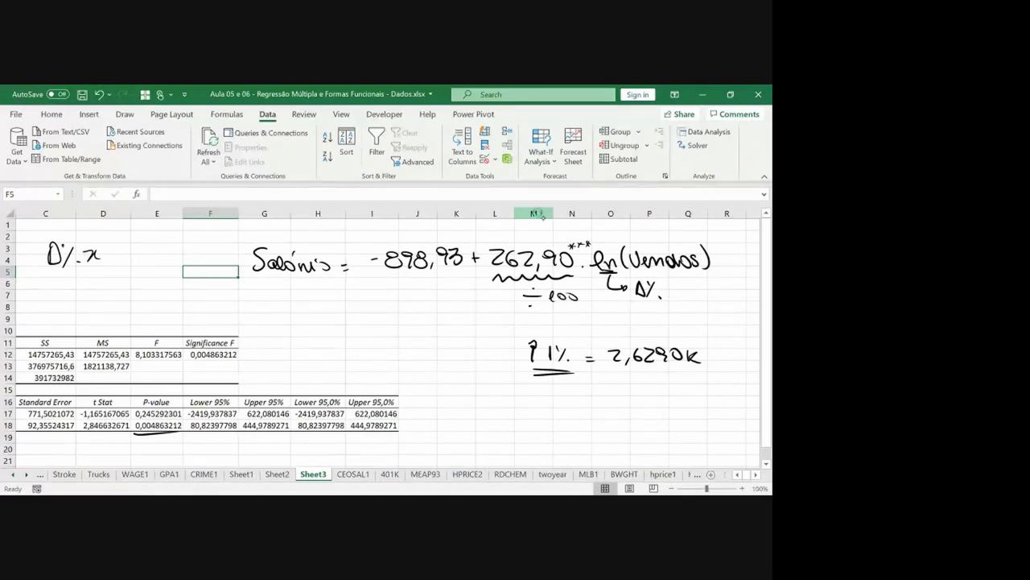
drag(583, 348, 598, 346)
click(607, 239)
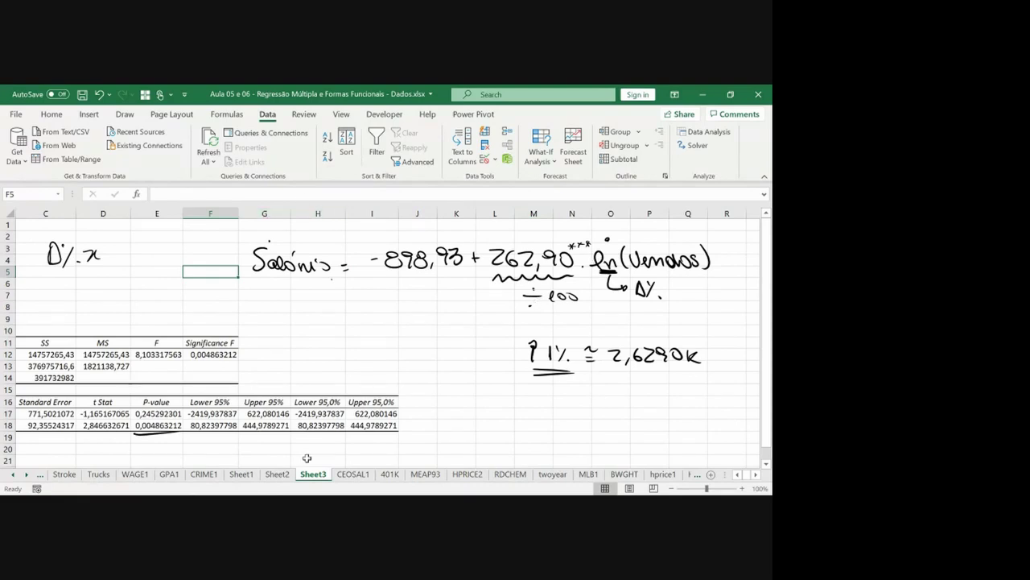
Step: On the CEOSAL1 sheet, start another Regression and set the Input Y Range to the ln(salário) data, $B$1:$B$210
click(352, 475)
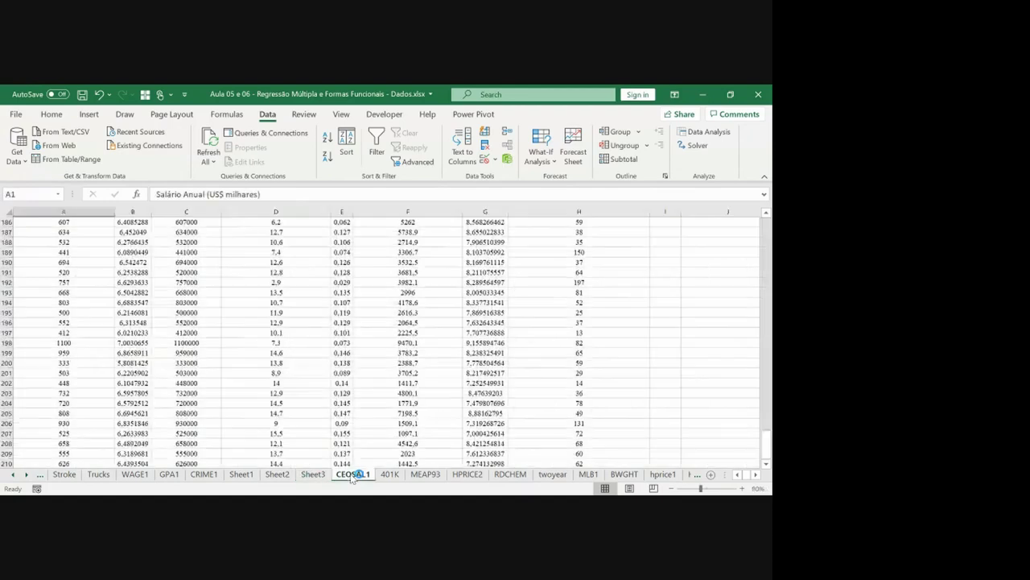
click(340, 347)
key(ctrl+Up)
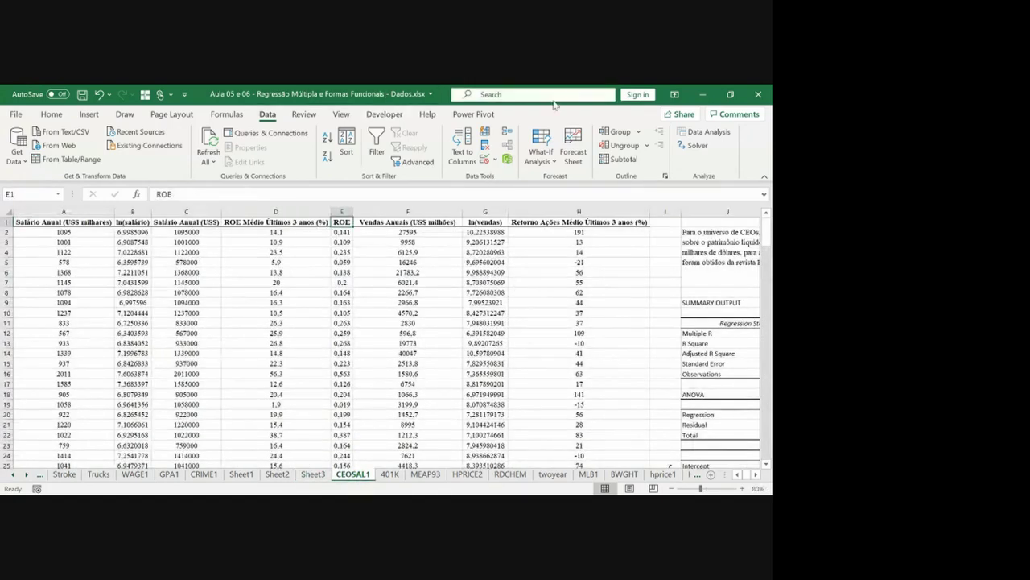
click(705, 131)
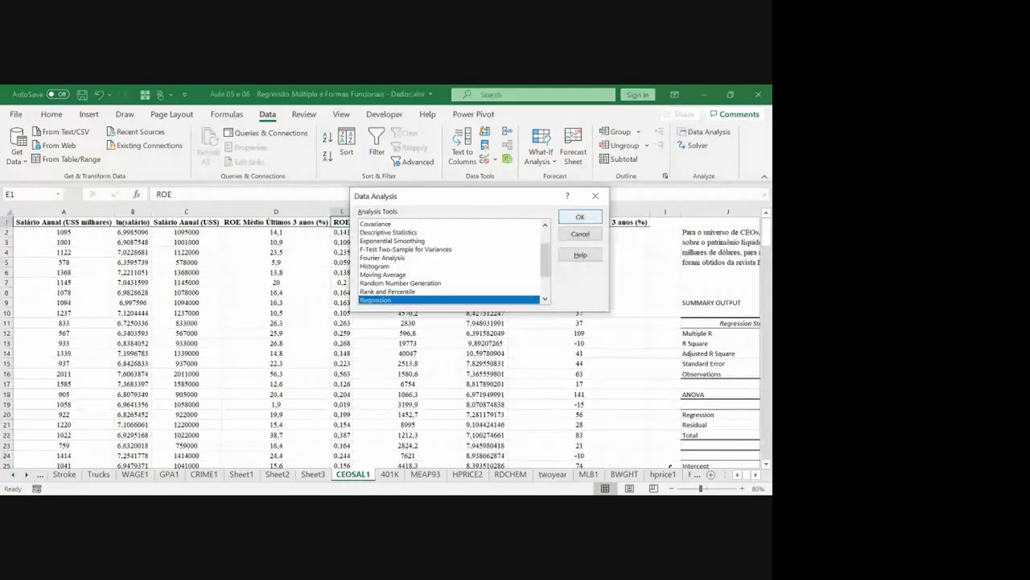
click(579, 216)
click(536, 167)
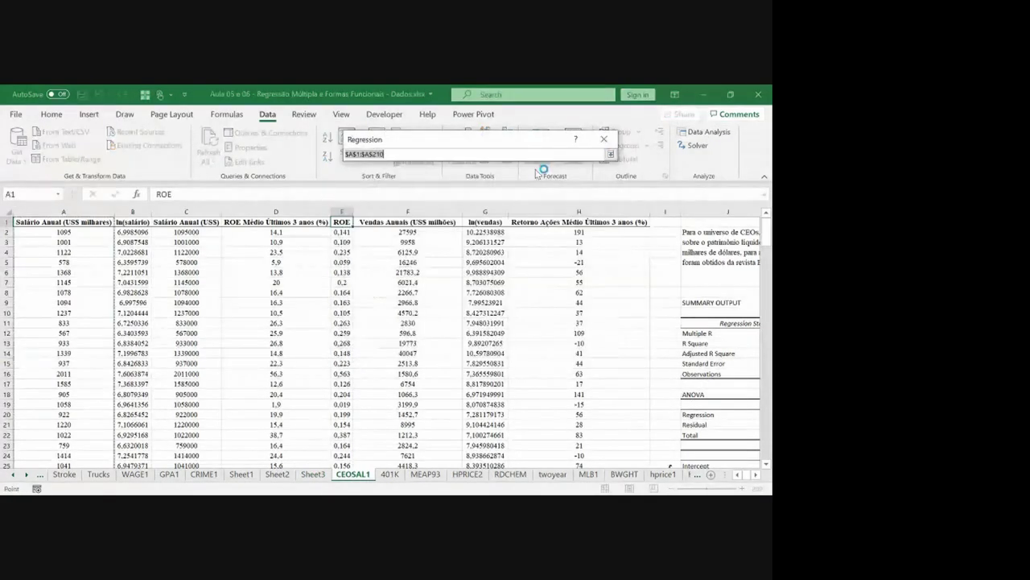
click(131, 223)
key(ctrl+shift+Down)
key(Return)
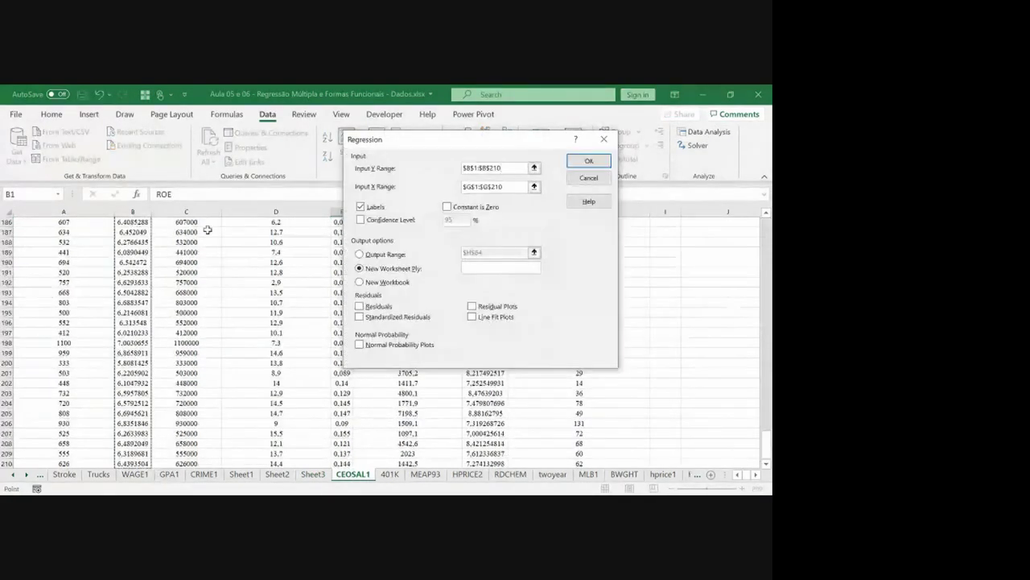
Step: Reselect the ln(vendas) data, $G$1:$G$210, as the Input X Range
click(534, 186)
click(429, 275)
key(Right)
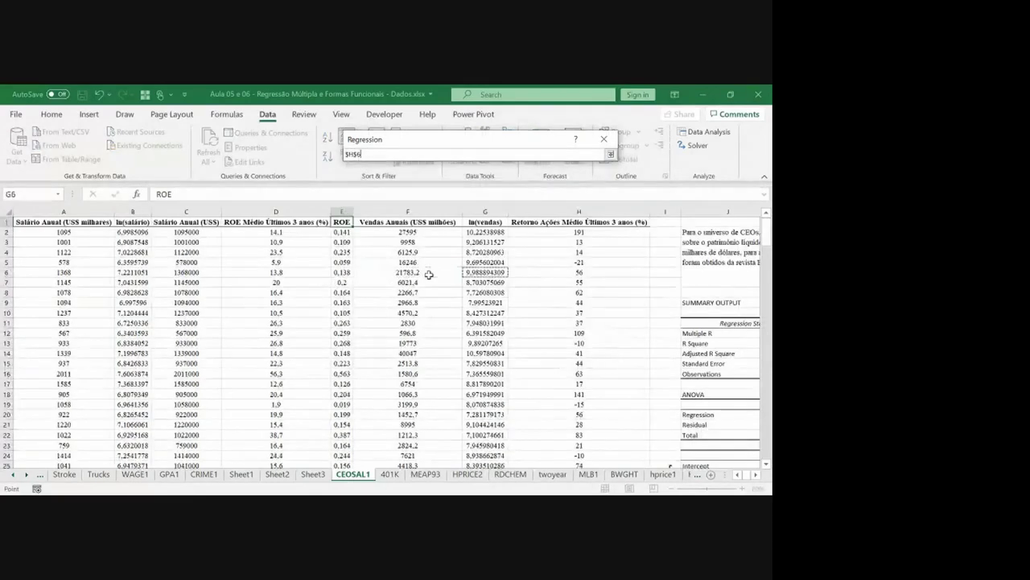
key(Right)
key(ctrl+Up)
key(Left)
key(ctrl+shift+Down)
key(Return)
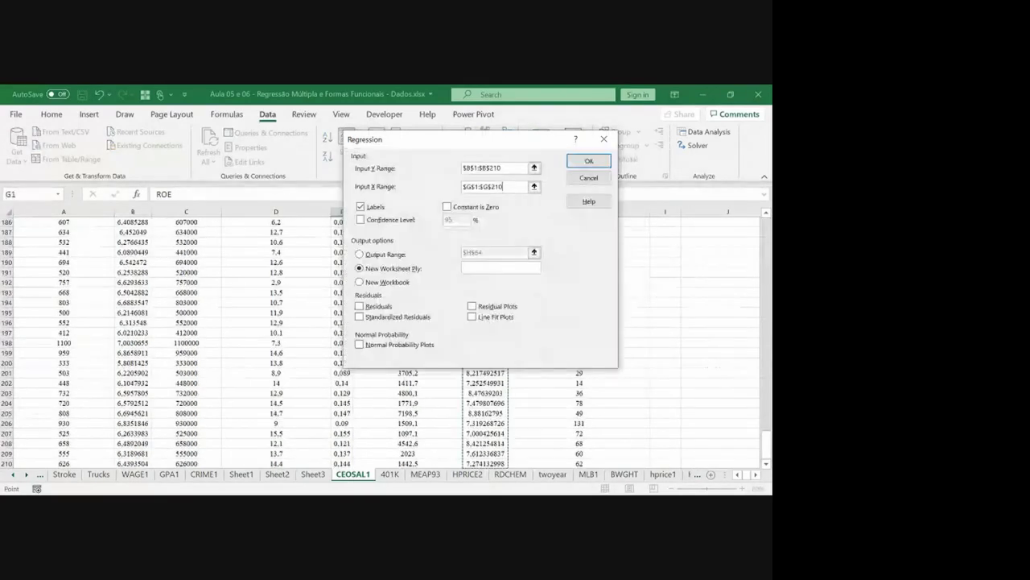
Step: Run the ln(salário)-on-ln(vendas) regression to a new worksheet and autofit the output columns
key(Return)
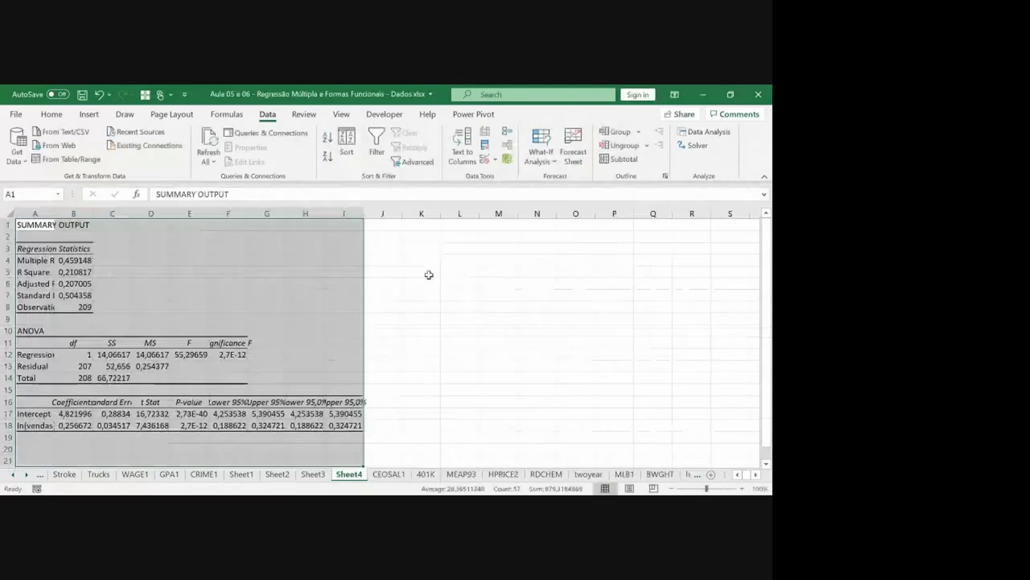
click(8, 216)
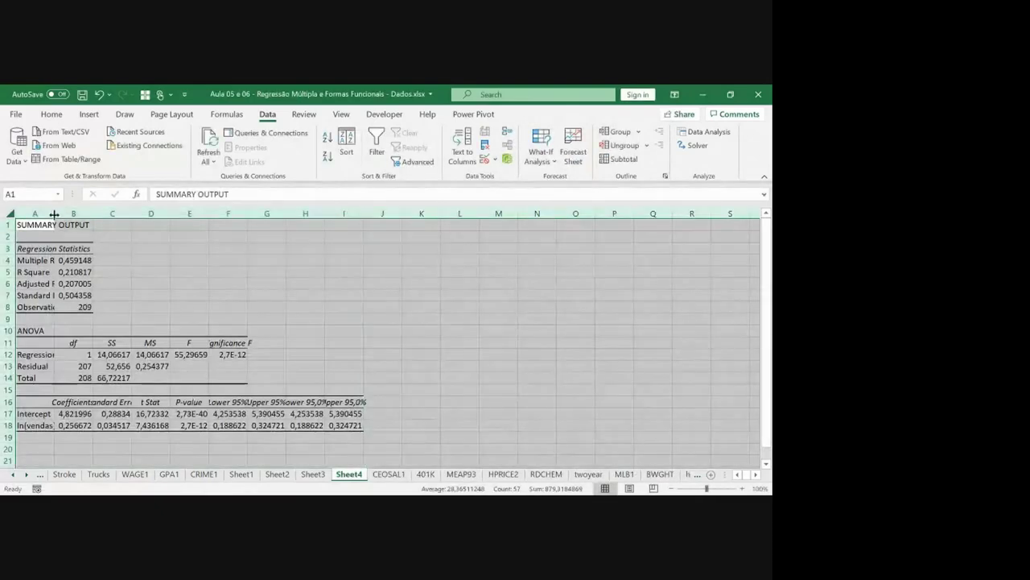
double_click(54, 213)
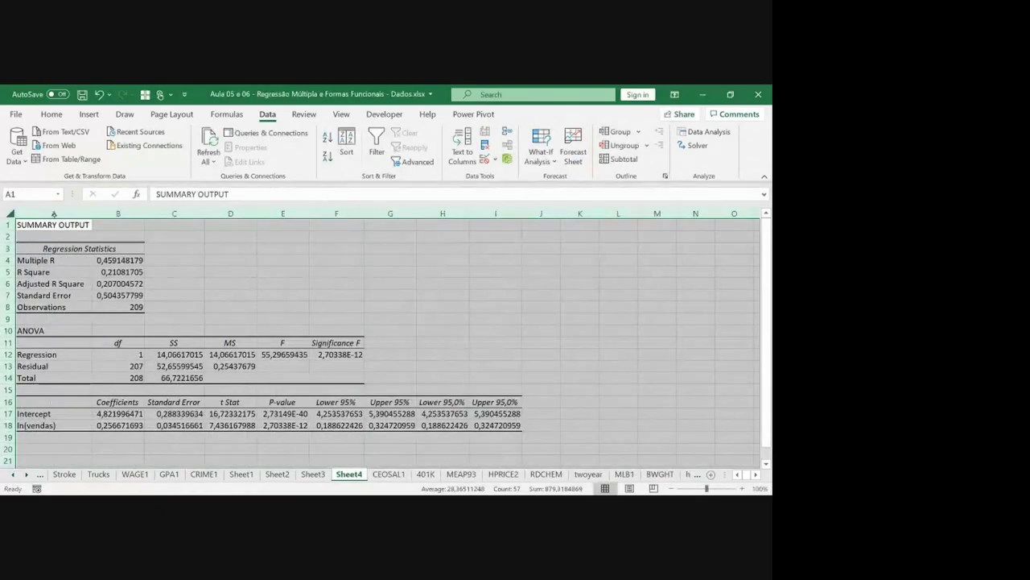
Step: Handwrite the start of the log-log equation, "ln(Salário) = 4,82 + 0,257 · ln", beside the regression output
click(266, 246)
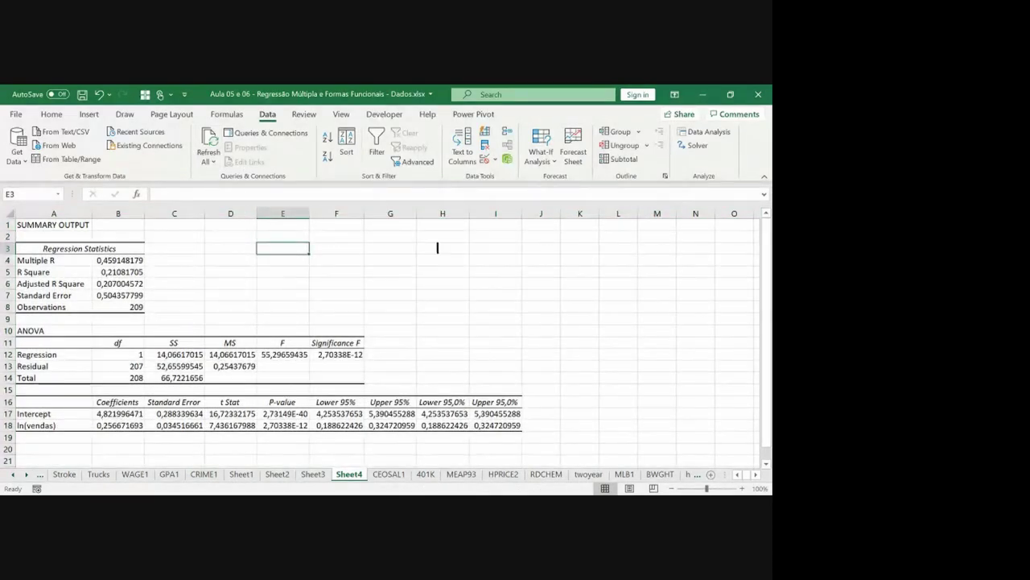
mouse_move(406, 242)
mouse_down()
mouse_move(441, 256)
mouse_move(422, 278)
mouse_move(515, 257)
mouse_move(523, 270)
mouse_move(545, 265)
mouse_up()
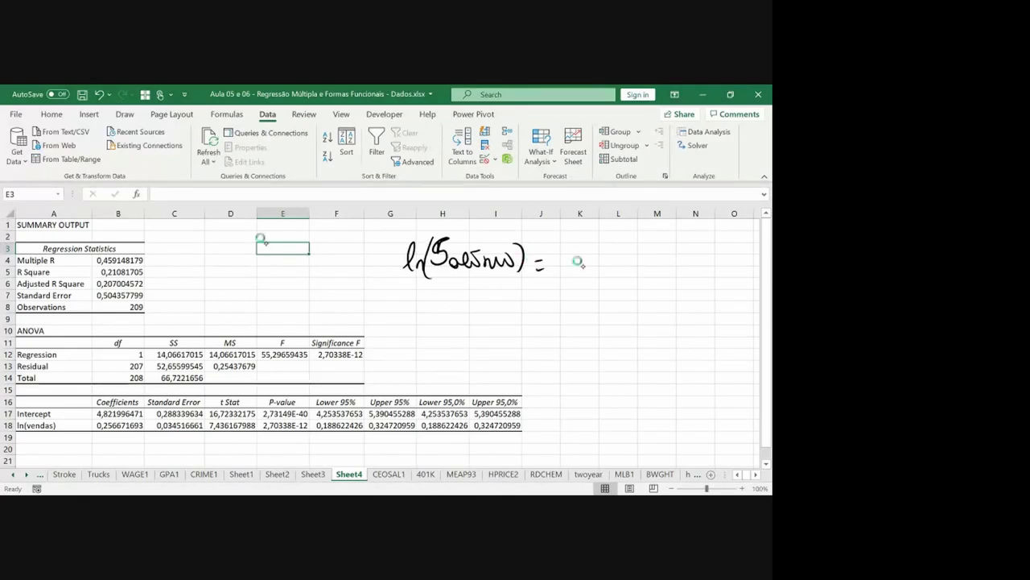
drag(567, 248, 570, 259)
drag(570, 252, 571, 269)
mouse_move(576, 263)
mouse_down()
mouse_move(607, 245)
mouse_move(612, 263)
mouse_move(633, 260)
mouse_up()
mouse_move(629, 256)
mouse_down()
mouse_move(629, 267)
mouse_move(654, 253)
mouse_up()
mouse_move(666, 254)
mouse_down()
mouse_move(681, 268)
mouse_move(705, 250)
mouse_move(701, 268)
mouse_move(749, 268)
mouse_up()
click(716, 262)
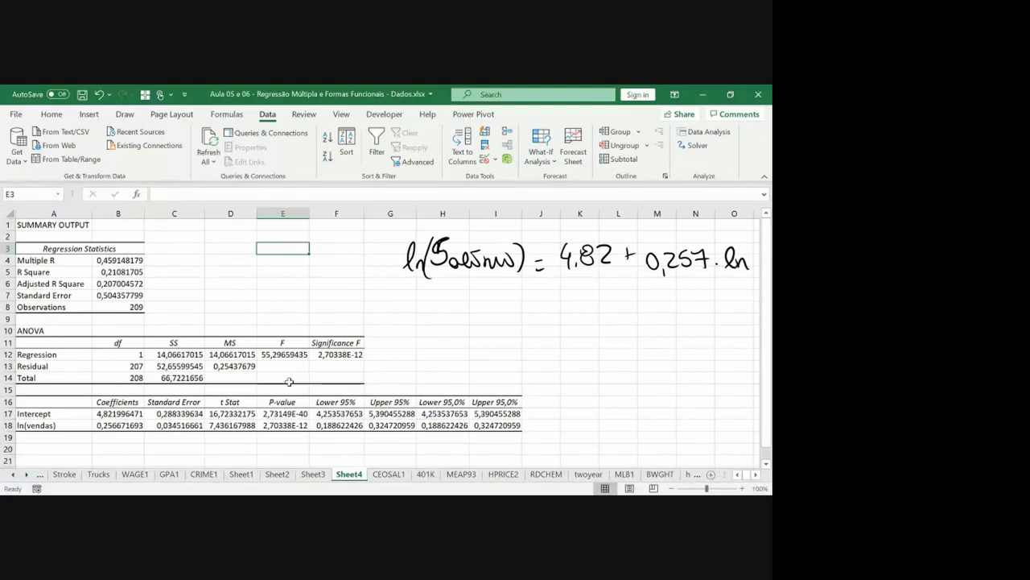
Step: Complete the handwritten equation with "(Vendas)" and mark its ln term with an arrow to "Δ%"
click(755, 474)
click(756, 474)
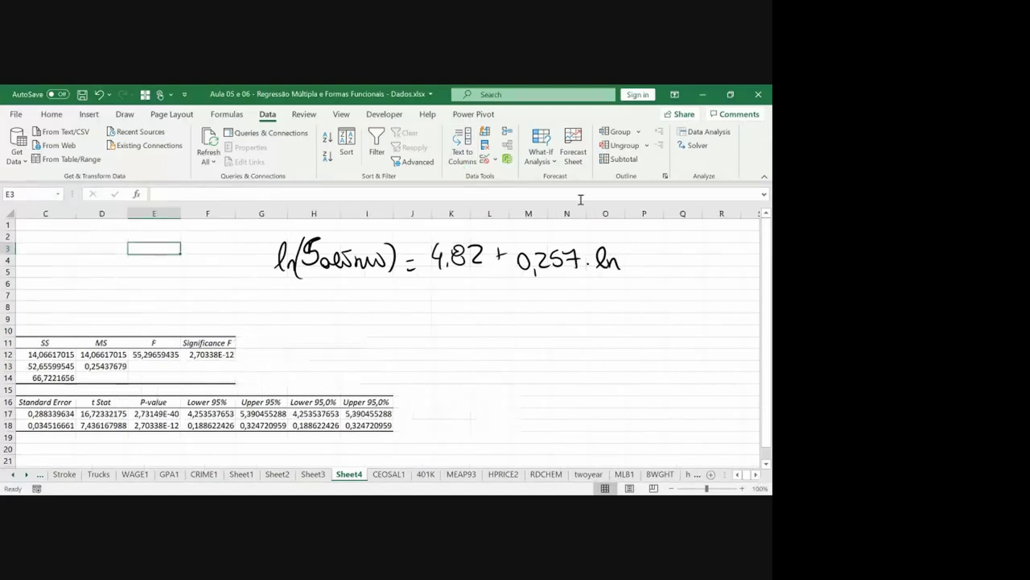
mouse_move(628, 240)
mouse_down()
mouse_move(621, 274)
mouse_move(651, 260)
mouse_move(703, 263)
mouse_up()
mouse_move(607, 277)
mouse_down()
mouse_move(625, 312)
mouse_move(633, 309)
mouse_up()
click(642, 308)
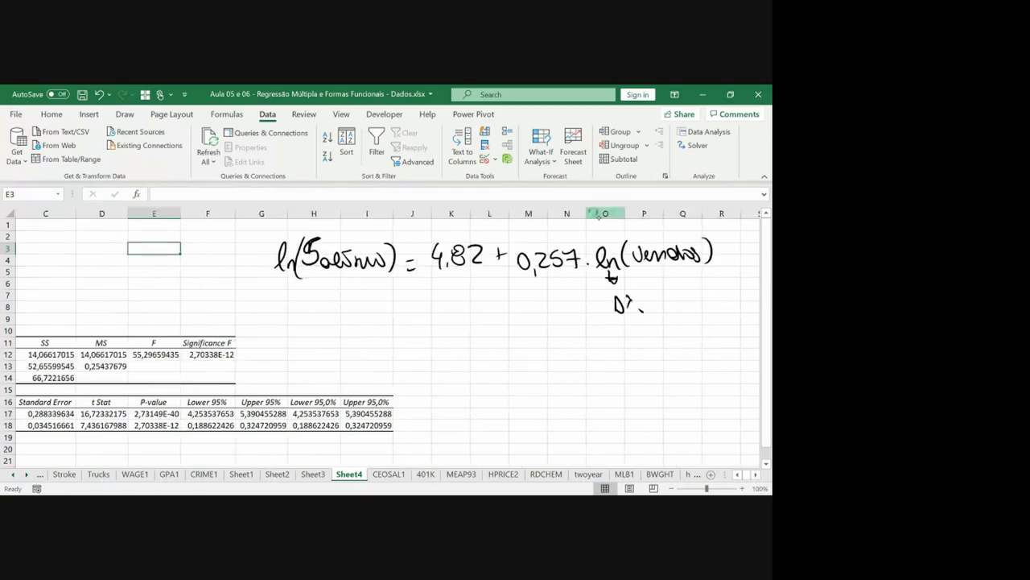
Step: Mark ln(Salário) with an arrow to "Δ%", circle the 0,257 coefficient and write a question mark below it
drag(287, 276, 288, 295)
mouse_move(284, 290)
mouse_down()
mouse_move(294, 298)
mouse_move(278, 323)
mouse_move(298, 319)
mouse_up()
click(302, 323)
drag(585, 230, 564, 228)
drag(542, 304, 552, 320)
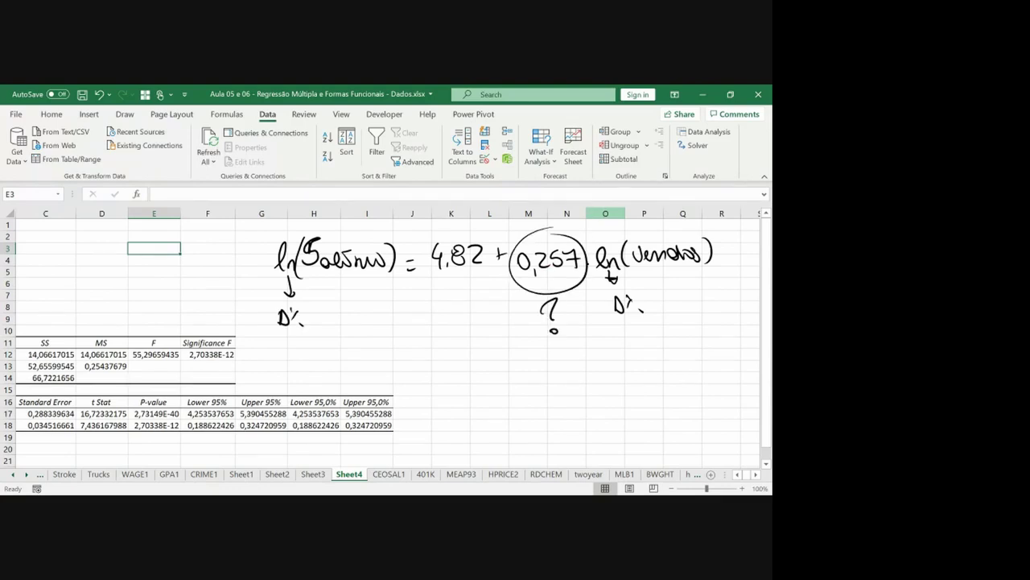
click(554, 330)
key(Escape)
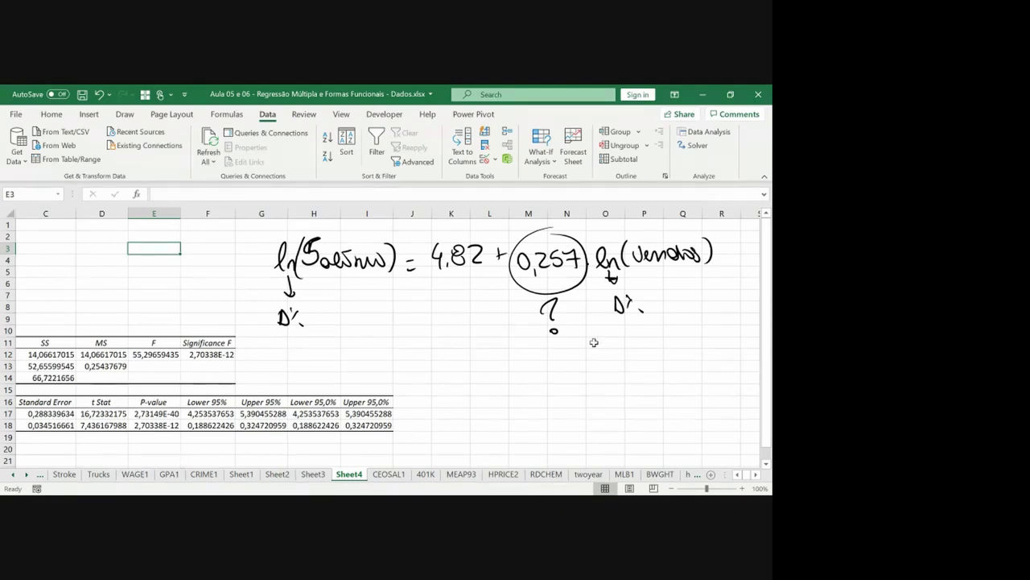
Step: Handwrite the ratio "Δ%x / Δ%y" below the ln(Vendas) term and circle it
mouse_move(595, 342)
mouse_down()
mouse_move(596, 360)
mouse_move(636, 337)
mouse_move(630, 359)
mouse_move(682, 346)
mouse_move(672, 356)
mouse_move(697, 364)
mouse_move(649, 398)
mouse_move(689, 411)
mouse_up()
double_click(568, 366)
click(604, 354)
click(651, 340)
click(662, 356)
mouse_move(705, 336)
mouse_down()
mouse_move(656, 327)
mouse_move(734, 392)
mouse_move(706, 342)
mouse_up()
drag(584, 382, 606, 368)
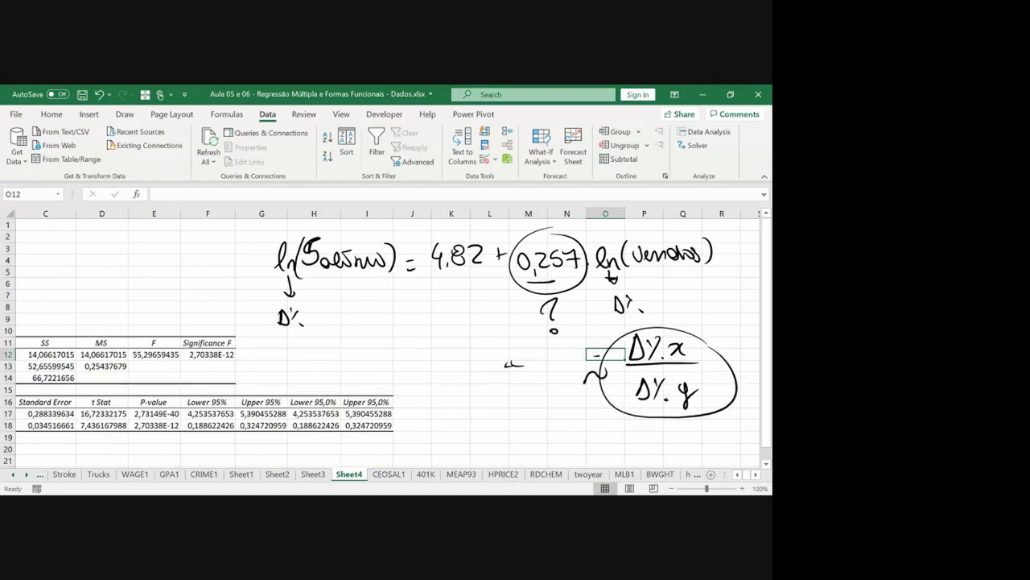
Step: Underline the 0,257 coefficient and handwrite "Δ% = [exp(B) − 1] 100" below the equation
drag(520, 281, 564, 287)
drag(409, 354, 449, 361)
mouse_move(461, 334)
mouse_down()
mouse_move(454, 357)
mouse_move(473, 354)
mouse_up()
drag(482, 332, 486, 354)
drag(489, 339, 507, 347)
drag(390, 338, 416, 367)
mouse_move(495, 318)
mouse_down()
mouse_move(502, 314)
mouse_move(505, 347)
mouse_move(532, 346)
mouse_up()
drag(539, 337, 549, 338)
drag(360, 360, 371, 358)
drag(360, 368, 372, 366)
mouse_move(310, 361)
mouse_down()
mouse_move(321, 379)
mouse_move(335, 376)
mouse_up()
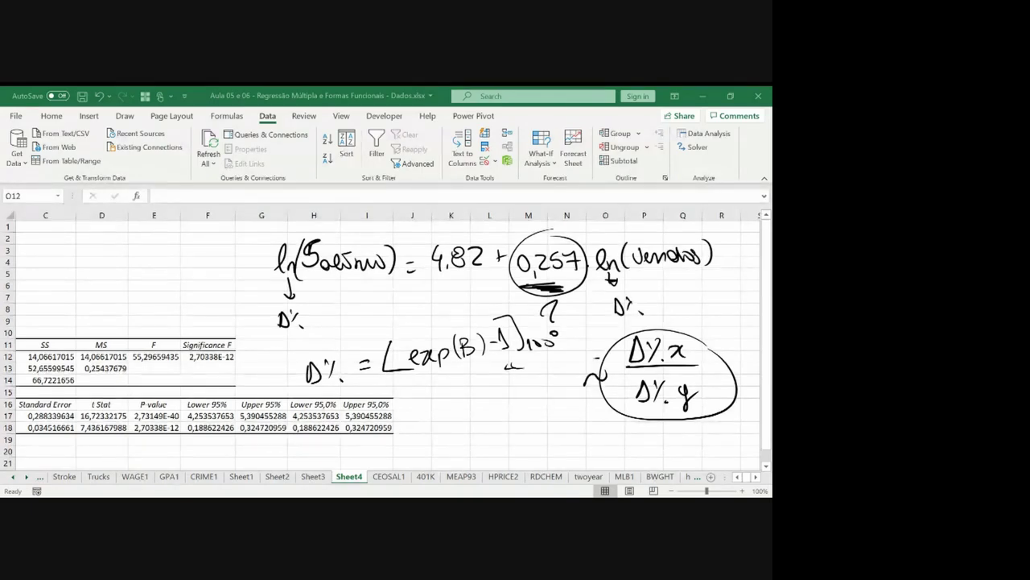
Step: Switch to the PowerPoint slide about rescaling variables in logarithmic form
key(alt+Tab)
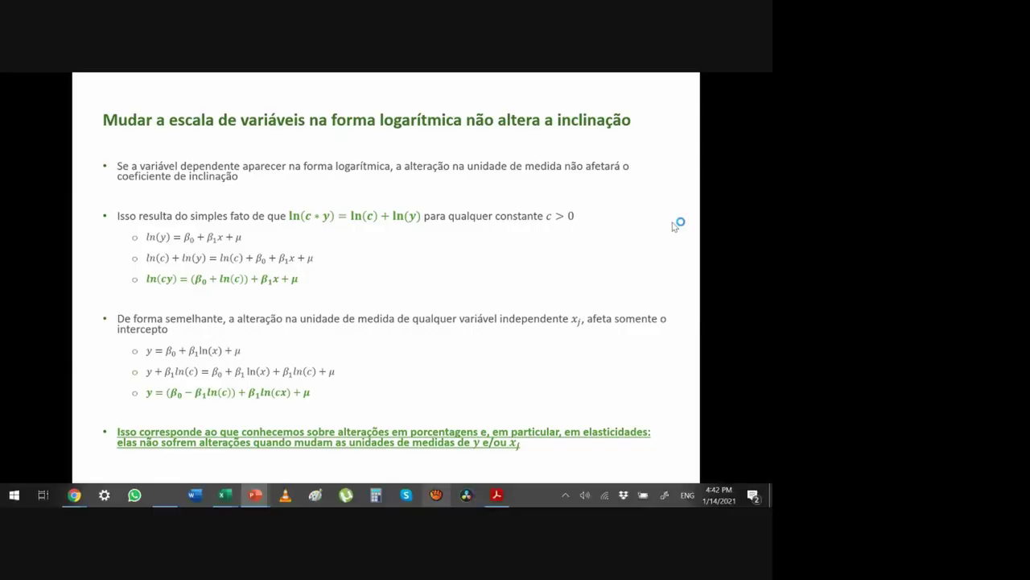
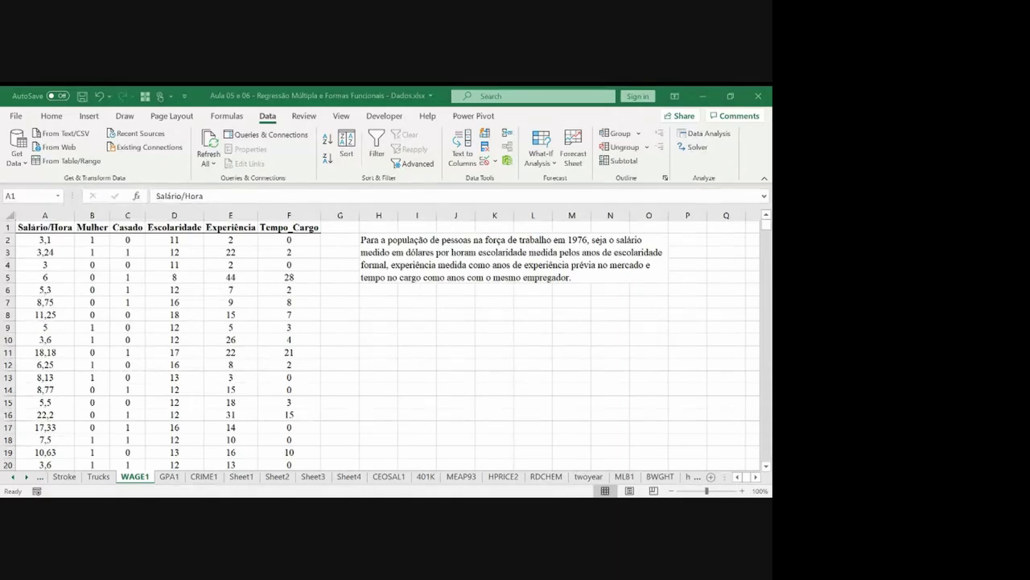
Step: Switch to the WAGE1 sheet in Excel and handwrite "y = B0 + B1x" below the data description
key(alt+Tab)
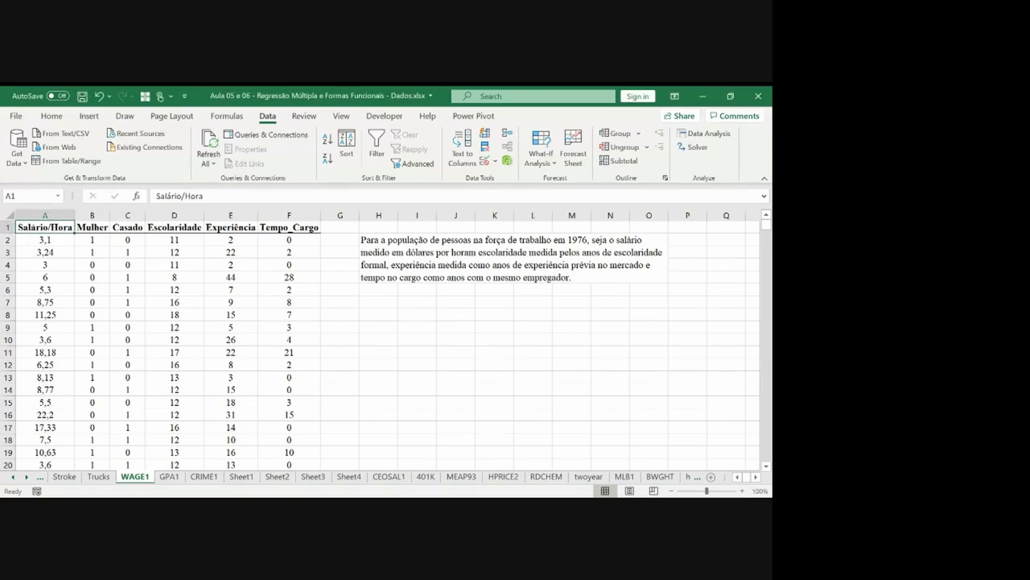
click(394, 328)
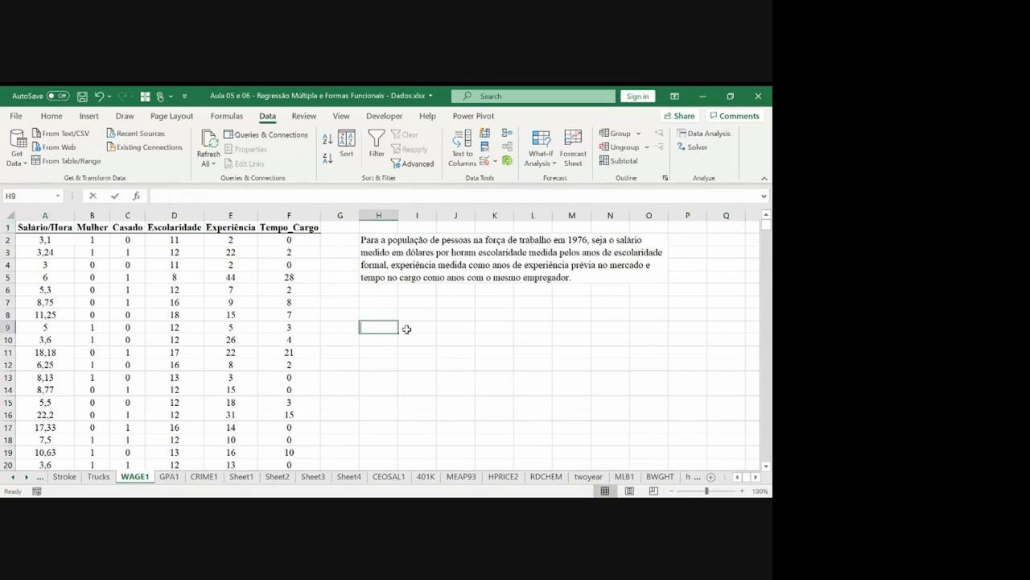
click(407, 336)
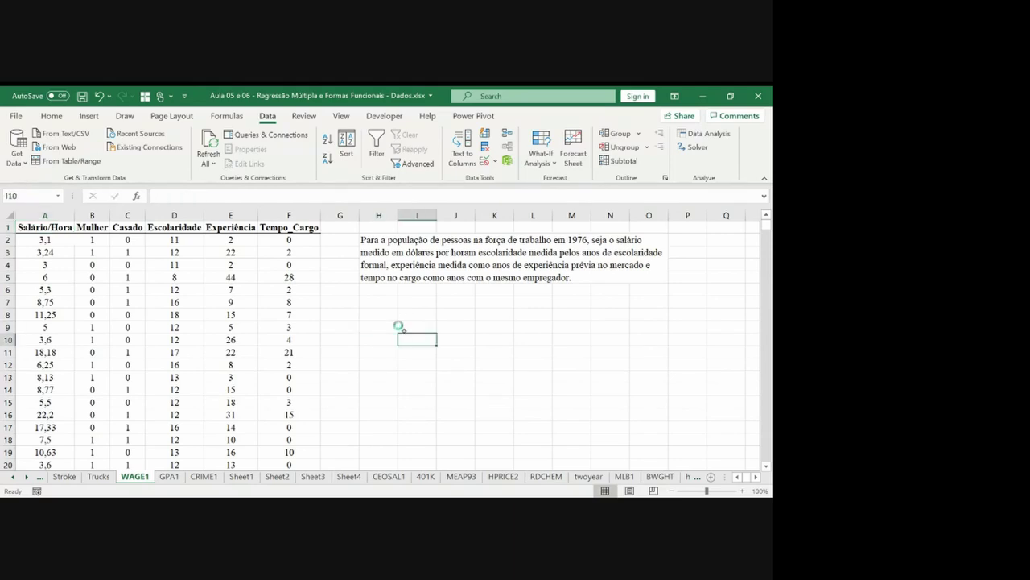
mouse_move(382, 312)
mouse_down()
mouse_move(394, 325)
mouse_move(413, 315)
mouse_up()
drag(404, 311, 436, 317)
mouse_move(431, 304)
mouse_down()
mouse_move(439, 318)
mouse_move(485, 314)
mouse_up()
drag(480, 309, 479, 320)
mouse_move(493, 303)
mouse_down()
mouse_move(495, 320)
mouse_move(525, 322)
mouse_up()
drag(532, 310, 538, 321)
Step: Handwrite "Δy = Δx ?" below the linear equation and add a bracket underneath it
mouse_move(383, 360)
mouse_down()
mouse_move(377, 385)
mouse_move(384, 360)
mouse_up()
drag(397, 370, 402, 383)
mouse_move(409, 370)
mouse_down()
mouse_move(402, 396)
mouse_move(437, 373)
mouse_up()
drag(432, 377, 458, 383)
mouse_move(458, 383)
mouse_down()
mouse_move(465, 361)
mouse_move(480, 383)
mouse_move(532, 369)
mouse_up()
drag(534, 376, 535, 378)
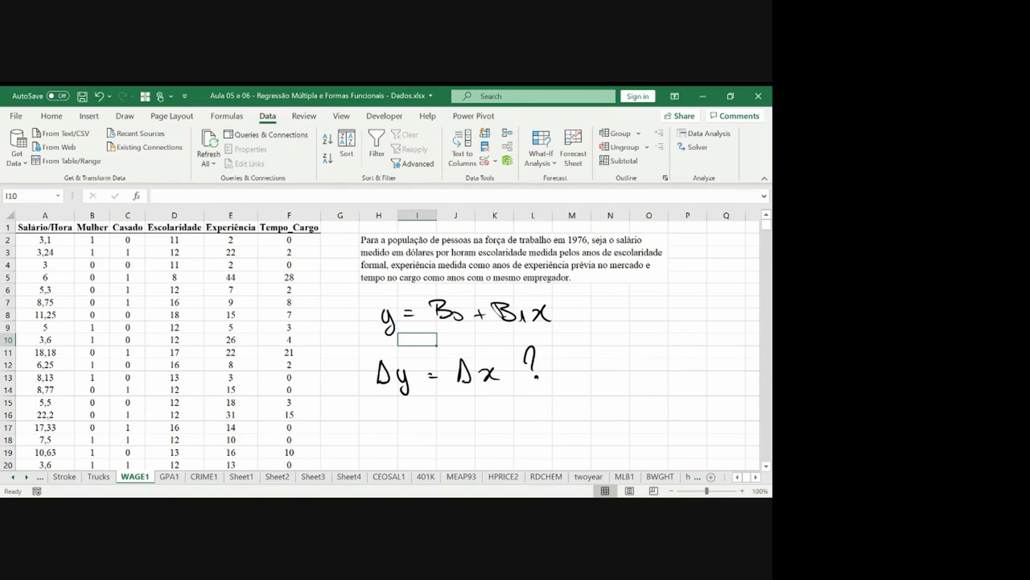
mouse_move(385, 405)
mouse_down()
mouse_move(435, 421)
mouse_move(467, 402)
mouse_up()
Step: Handwrite the ratio "Δy / Δx ?" beside the Δy = Δx expression and draw a box around it
mouse_move(610, 362)
mouse_down()
mouse_move(605, 385)
mouse_move(660, 391)
mouse_move(626, 421)
mouse_up()
drag(671, 367, 678, 380)
drag(680, 390, 681, 391)
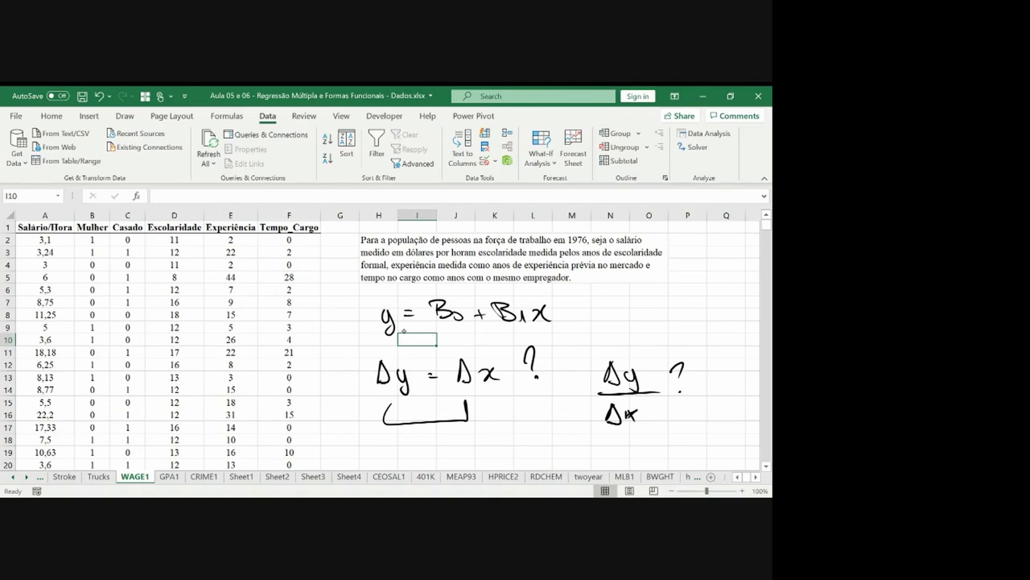
mouse_move(598, 341)
mouse_down()
mouse_move(680, 402)
mouse_move(646, 437)
mouse_move(619, 343)
mouse_up()
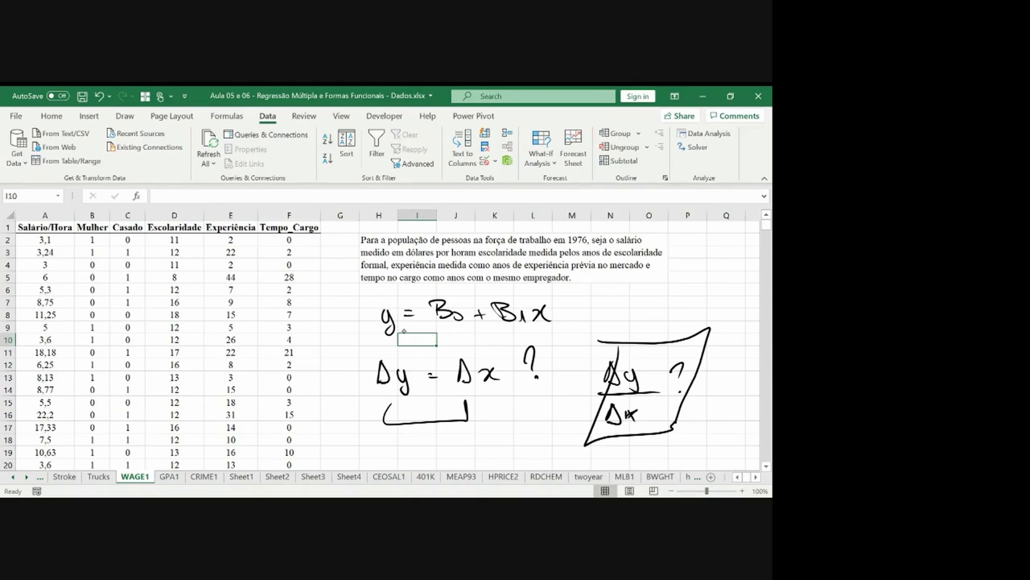
drag(702, 381, 709, 381)
drag(702, 386, 717, 386)
key(ctrl+z)
Step: Box the equation y = B0 + B1x and handwrite "= Salário =" next to it
mouse_move(362, 287)
mouse_down()
mouse_move(360, 335)
mouse_move(573, 291)
mouse_move(555, 346)
mouse_up()
drag(361, 334, 535, 333)
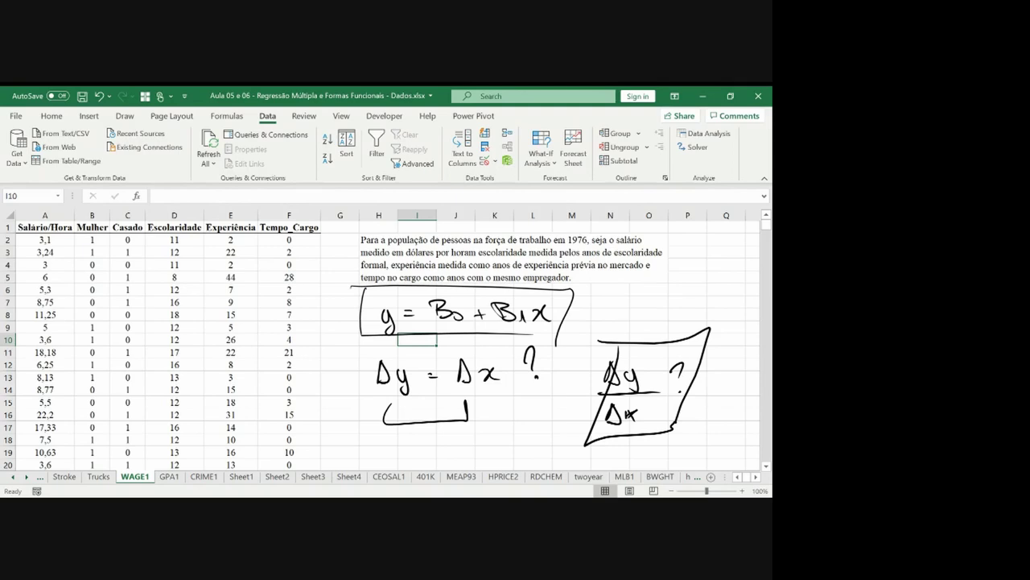
drag(589, 296, 602, 295)
drag(592, 302, 702, 300)
drag(714, 301, 724, 301)
drag(715, 307, 724, 307)
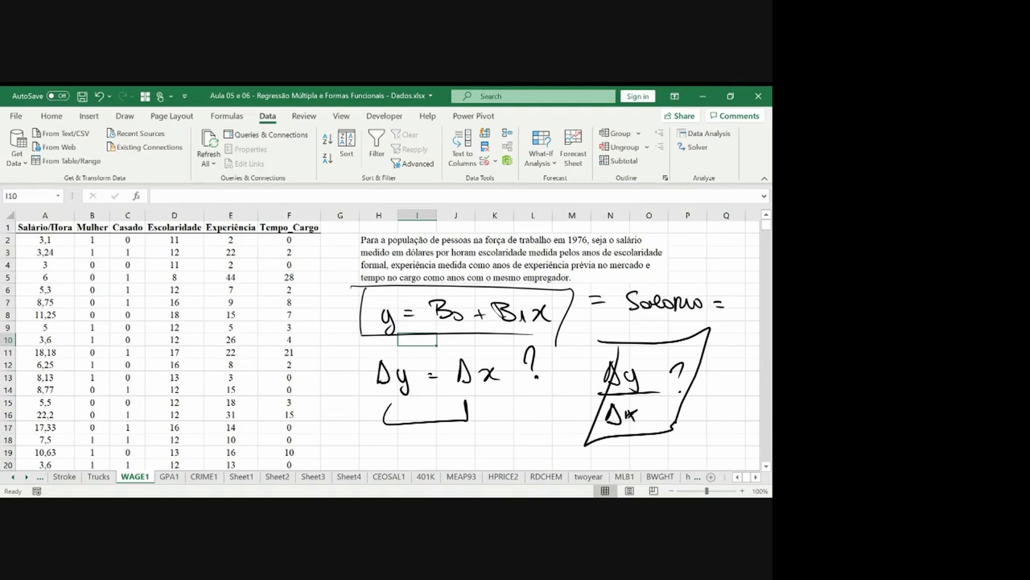
click(757, 478)
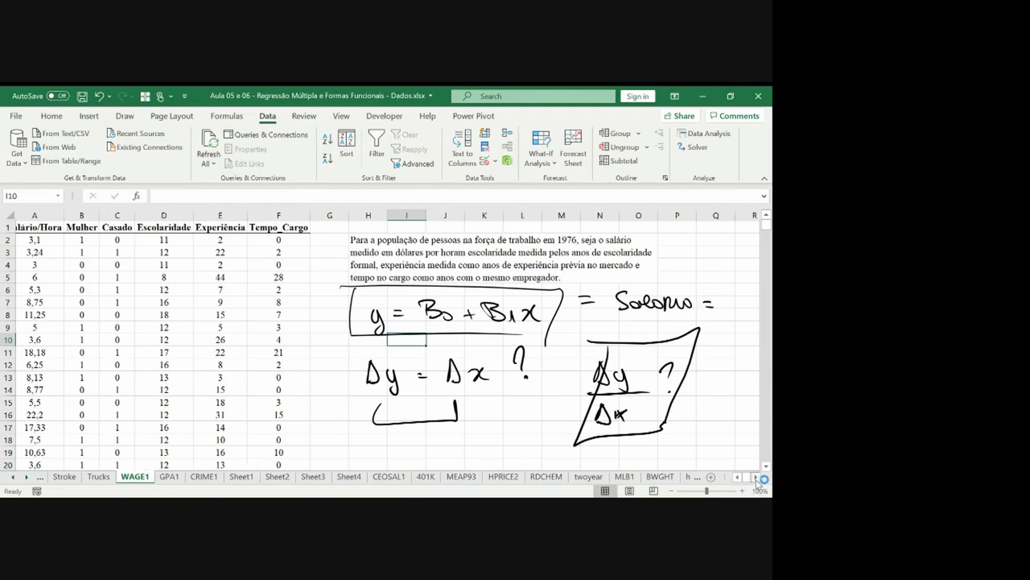
click(756, 477)
mouse_move(503, 296)
mouse_down()
mouse_move(500, 309)
mouse_move(504, 295)
mouse_up()
drag(519, 313, 516, 318)
mouse_move(528, 297)
mouse_down()
mouse_move(523, 316)
mouse_move(548, 294)
mouse_up()
key(ctrl+z)
key(ctrl+z)
key(ctrl+z)
key(ctrl+z)
key(ctrl+z)
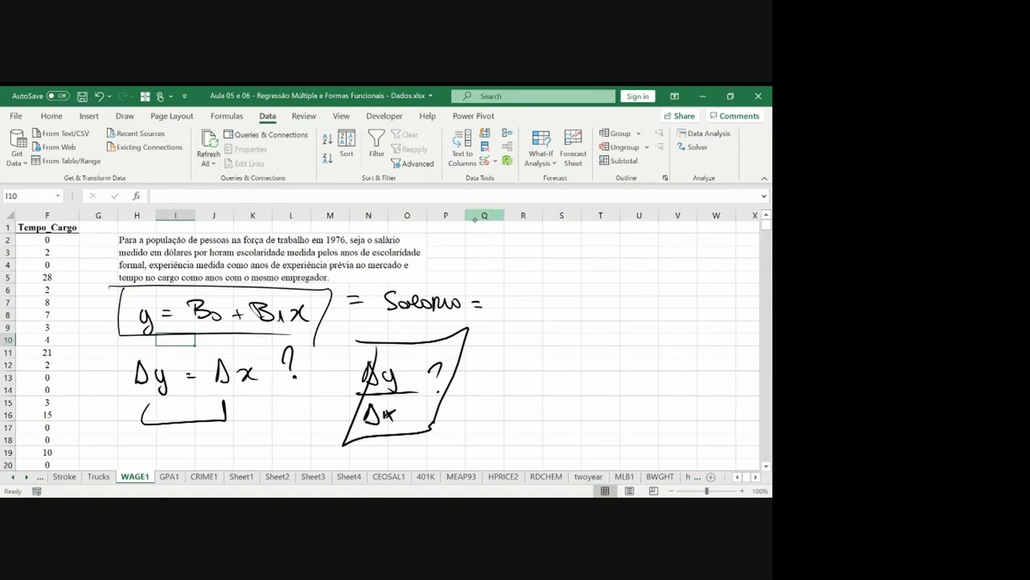
Step: Handwrite "500 + 10 educação" to complete the salary equation
mouse_move(504, 293)
mouse_down()
mouse_move(498, 311)
mouse_move(512, 293)
mouse_up()
mouse_move(509, 297)
mouse_down()
mouse_move(583, 309)
mouse_move(595, 294)
mouse_move(622, 308)
mouse_up()
drag(631, 302, 637, 308)
drag(639, 303, 661, 308)
drag(668, 302, 710, 306)
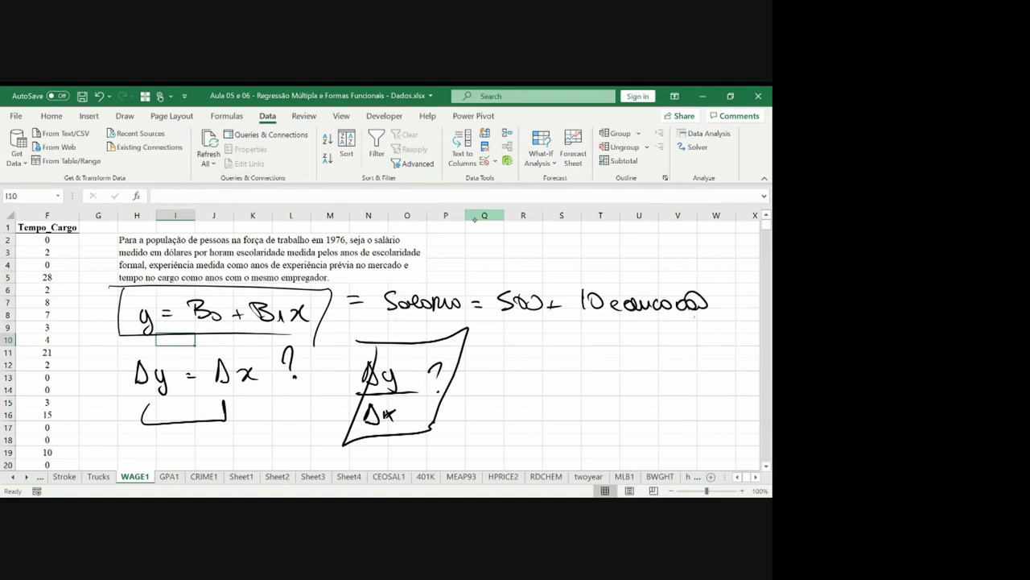
Step: Handwrite "? = Δsalário / Δeducação" below the salary equation and circle the whole expression
mouse_move(610, 348)
mouse_down()
mouse_move(602, 372)
mouse_move(610, 348)
mouse_move(635, 372)
mouse_move(631, 388)
mouse_move(623, 370)
mouse_move(665, 355)
mouse_move(681, 372)
mouse_move(694, 369)
mouse_up()
key(ctrl+z)
mouse_move(594, 376)
mouse_down()
mouse_move(686, 374)
mouse_move(601, 417)
mouse_move(615, 403)
mouse_move(698, 397)
mouse_move(715, 409)
mouse_up()
drag(575, 369, 588, 369)
drag(577, 375, 590, 375)
click(541, 384)
mouse_move(531, 361)
mouse_down()
mouse_move(540, 375)
mouse_move(612, 325)
mouse_move(708, 412)
mouse_up()
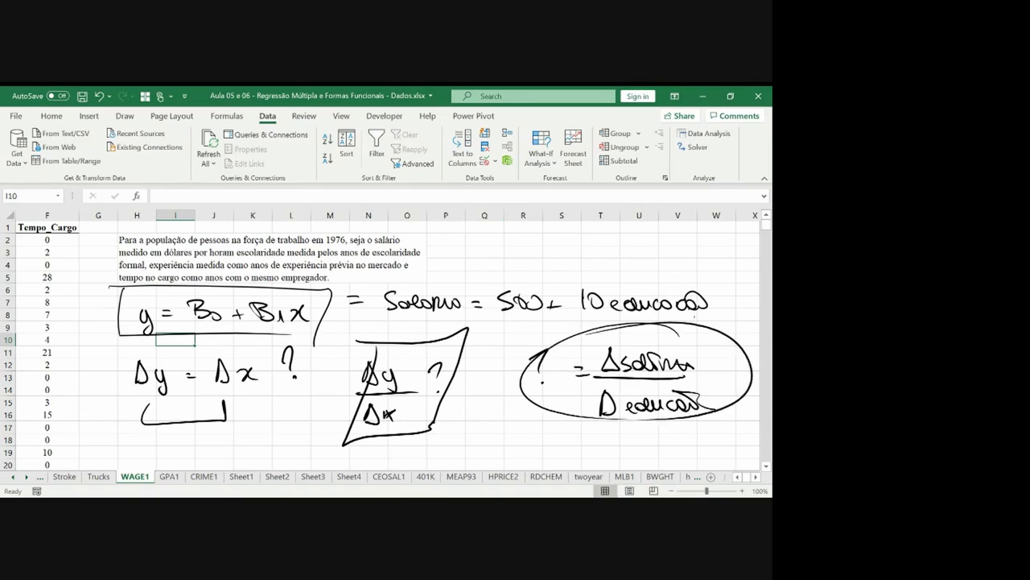
Step: Circle the 10 in the salary equation and add "= 10" to the Δsalário / Δeducação ratio
mouse_move(597, 284)
mouse_down()
mouse_move(563, 293)
mouse_move(607, 303)
mouse_up()
drag(699, 366, 713, 366)
drag(699, 372, 725, 382)
drag(743, 358, 740, 359)
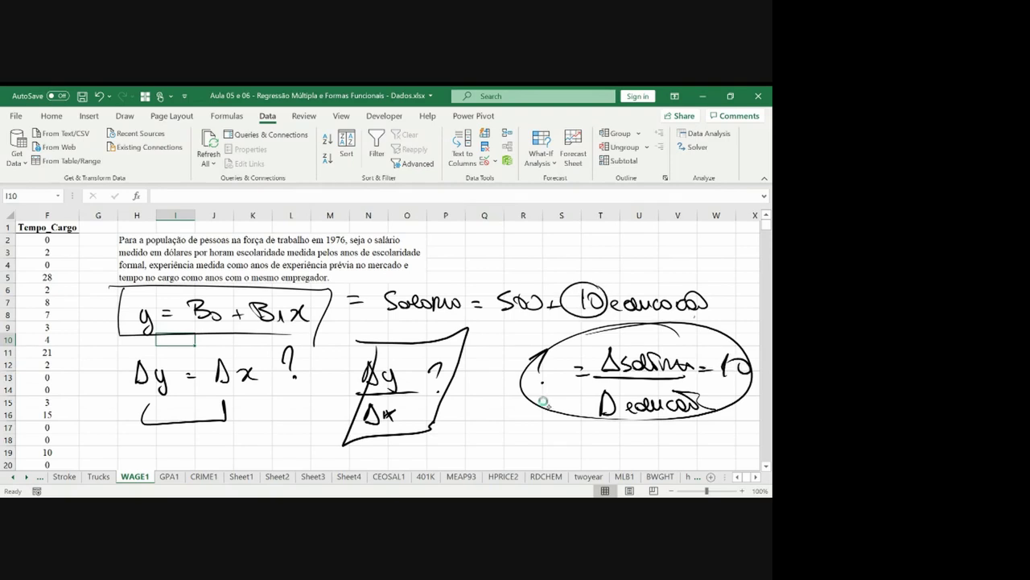
Step: Handwrite a circled "B1 =" in front of the boxed Δy / Δx ratio
drag(293, 385, 296, 412)
mouse_move(314, 388)
mouse_down()
mouse_move(320, 412)
mouse_move(282, 403)
mouse_move(322, 378)
mouse_up()
drag(326, 394, 345, 392)
drag(326, 402, 344, 399)
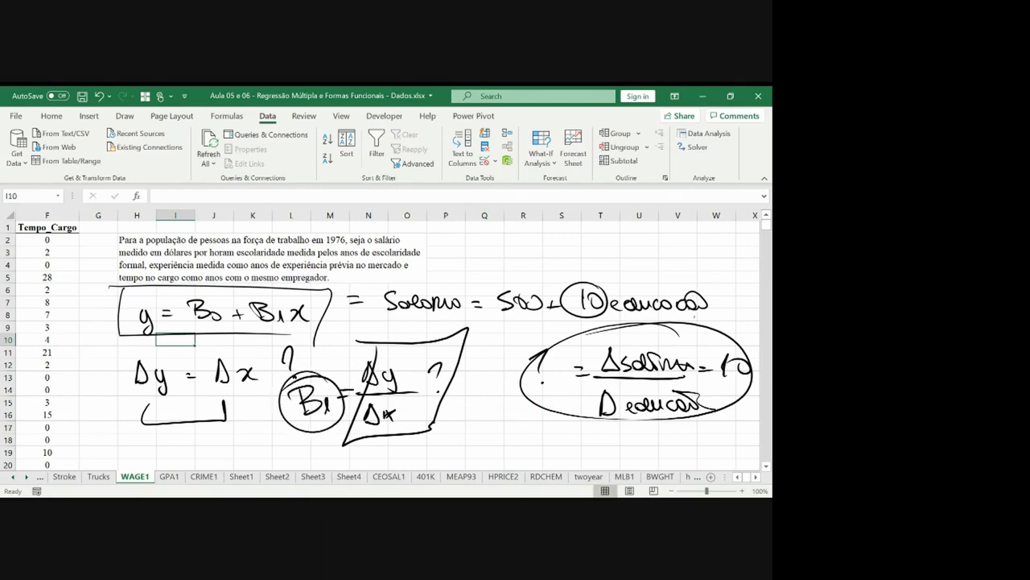
Step: Draw an arc over B1x, handwrite a boxed "Der y = B1" below the bracket, and add an arrow pointing to it
click(766, 466)
click(766, 466)
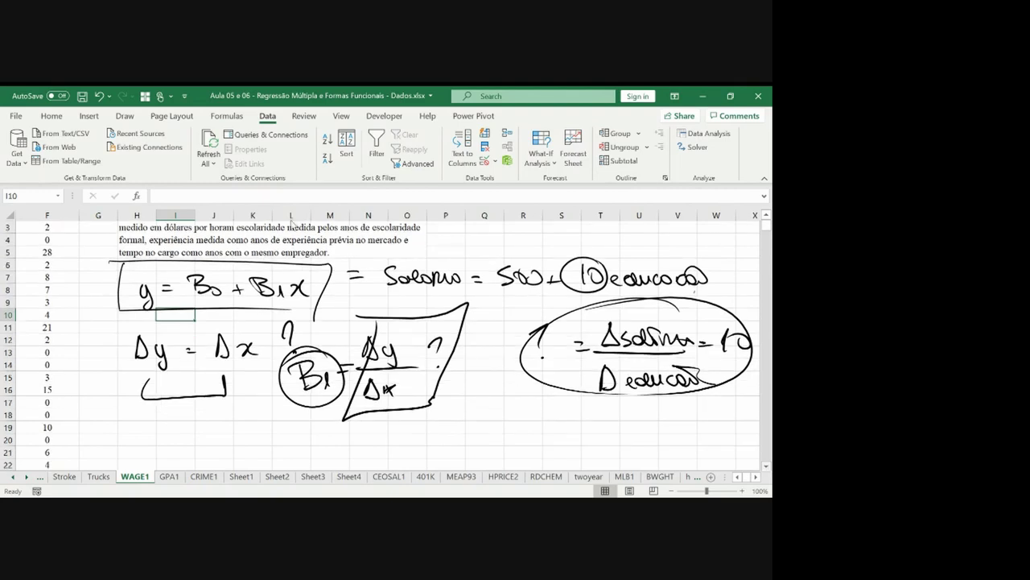
mouse_move(296, 278)
mouse_down()
mouse_move(240, 268)
mouse_move(249, 272)
mouse_up()
drag(176, 428, 183, 452)
drag(195, 433, 205, 432)
drag(195, 438, 205, 437)
mouse_move(153, 437)
mouse_down()
mouse_move(153, 449)
mouse_move(172, 447)
mouse_up()
drag(223, 429, 224, 443)
mouse_move(222, 419)
mouse_down()
mouse_move(225, 441)
mouse_move(245, 436)
mouse_up()
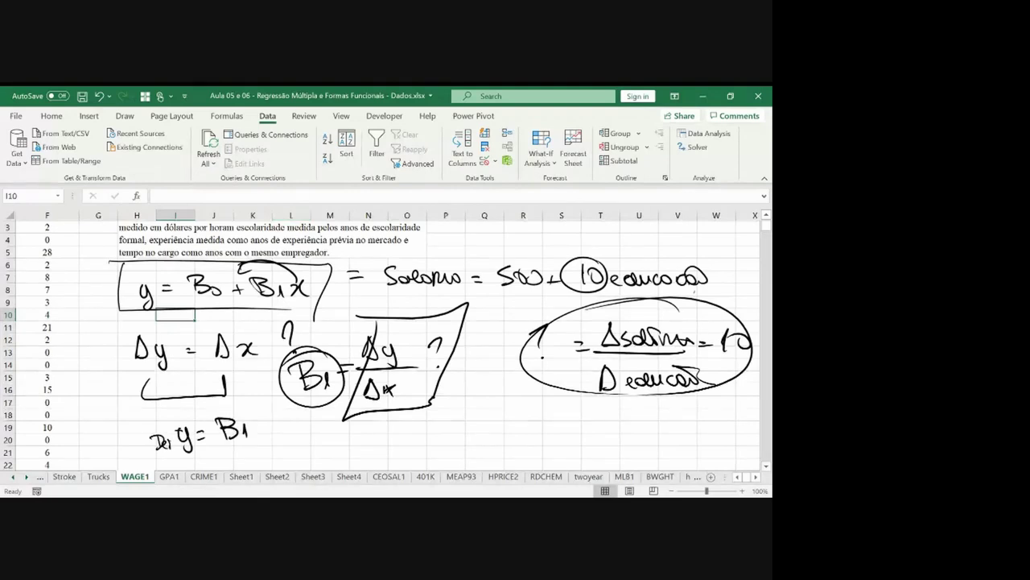
drag(176, 453, 200, 458)
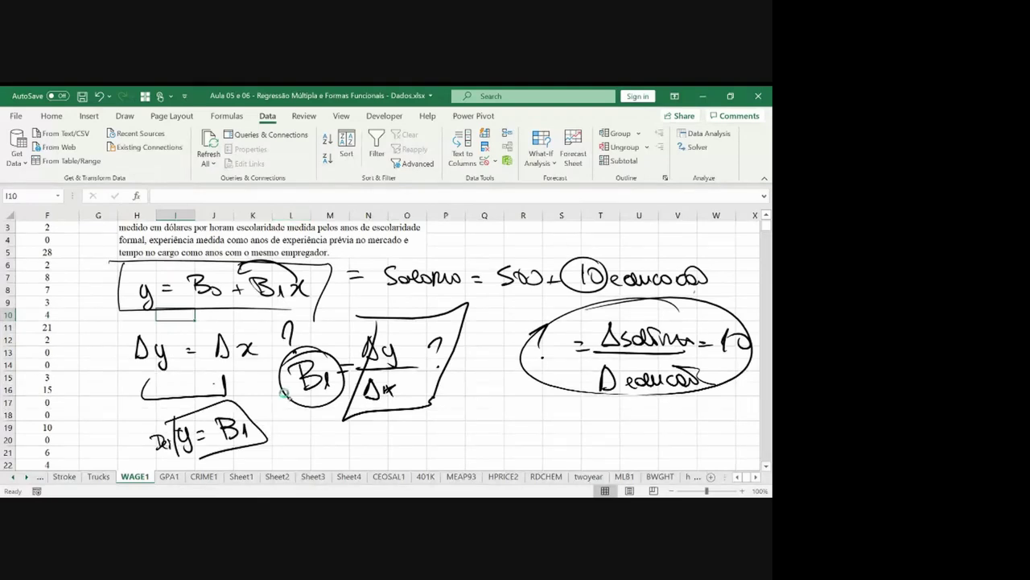
drag(253, 421, 285, 413)
mouse_move(279, 409)
mouse_down()
mouse_move(280, 420)
mouse_move(265, 424)
mouse_up()
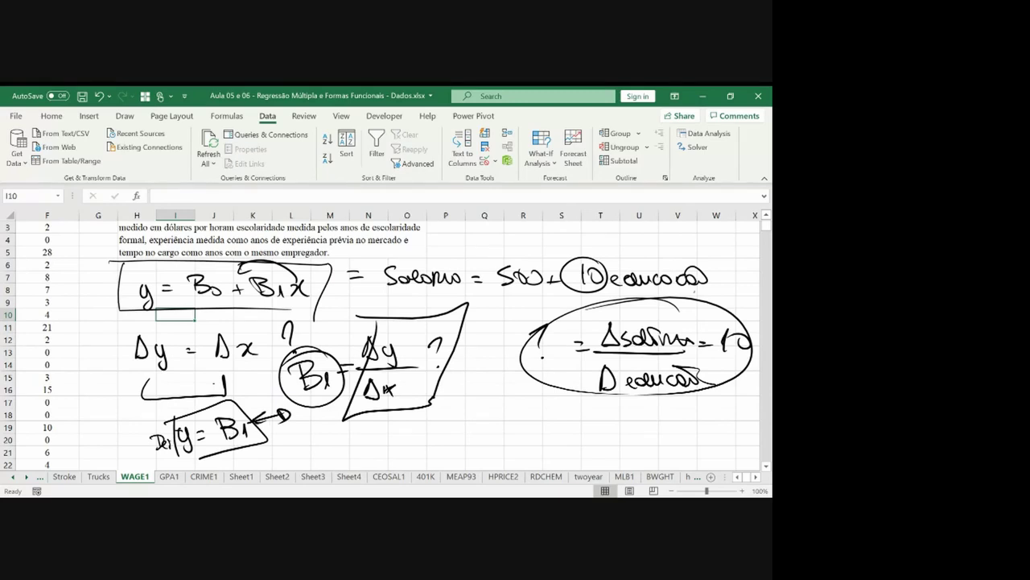
Step: Handwrite the quadratic equation "y = B0 + B1x + B2x²" below the circled salary ratio
mouse_move(495, 428)
mouse_down()
mouse_move(499, 455)
mouse_move(524, 439)
mouse_up()
mouse_move(529, 423)
mouse_down()
mouse_move(548, 448)
mouse_move(596, 420)
mouse_move(597, 440)
mouse_move(614, 440)
mouse_up()
mouse_move(618, 428)
mouse_down()
mouse_move(634, 439)
mouse_move(662, 433)
mouse_up()
mouse_move(668, 438)
mouse_down()
mouse_move(677, 422)
mouse_move(669, 439)
mouse_up()
mouse_move(686, 427)
mouse_down()
mouse_move(713, 432)
mouse_move(723, 416)
mouse_up()
click(766, 465)
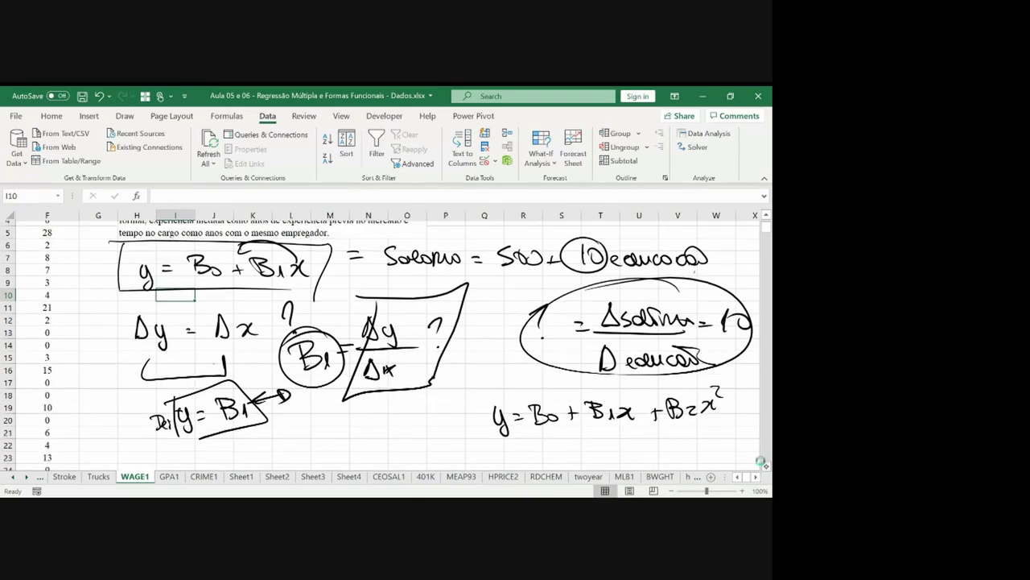
click(764, 464)
Step: Handwrite the derivative "y = B1 + 2B2Δx" below the quadratic equation and underline the subscript of B1
mouse_move(510, 418)
mouse_down()
mouse_move(521, 419)
mouse_move(514, 447)
mouse_move(536, 427)
mouse_up()
drag(527, 433, 563, 412)
drag(555, 413, 555, 431)
drag(578, 423, 579, 434)
drag(597, 426, 609, 426)
mouse_move(602, 421)
mouse_down()
mouse_move(603, 434)
mouse_move(629, 429)
mouse_up()
drag(634, 415, 635, 429)
mouse_move(652, 417)
mouse_down()
mouse_move(665, 428)
mouse_move(684, 412)
mouse_move(684, 423)
mouse_up()
drag(686, 410, 705, 423)
drag(573, 439, 590, 437)
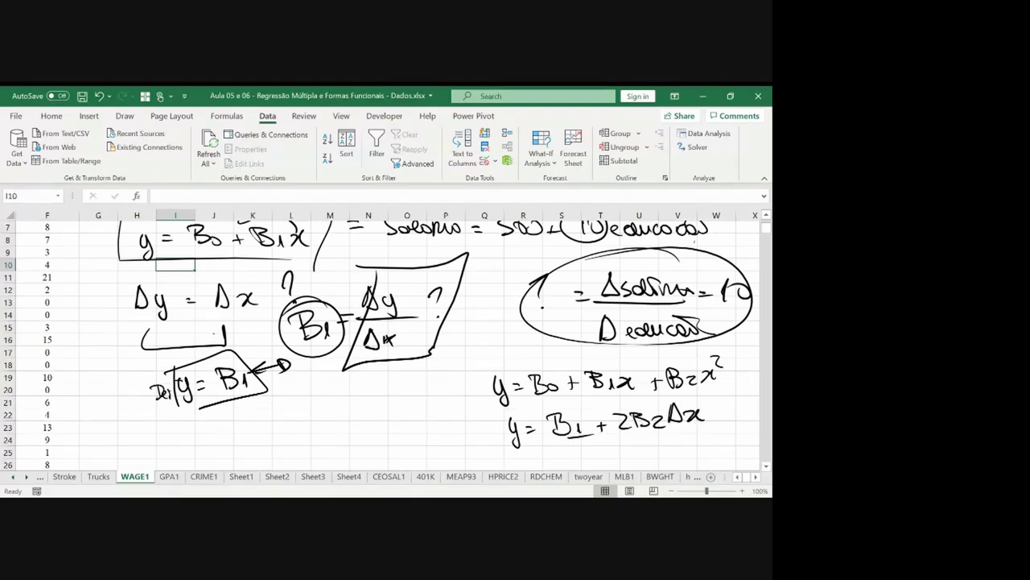
Step: Add a handwritten "= 0" with a slashed zero to the end of the derivative line
scroll(380, 345, down, 2)
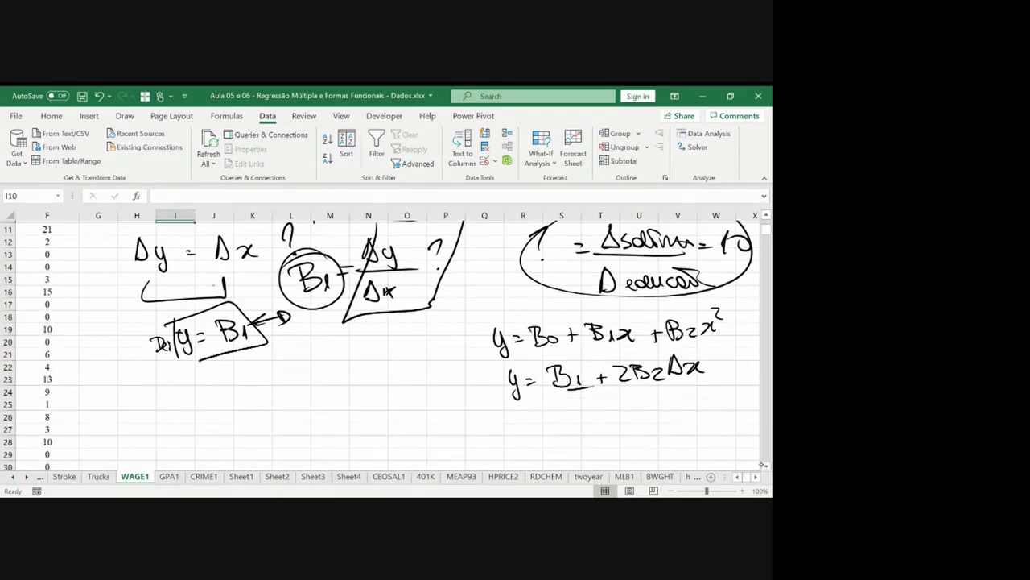
drag(711, 359, 721, 359)
mouse_move(712, 367)
mouse_down()
mouse_move(736, 355)
mouse_move(729, 368)
mouse_up()
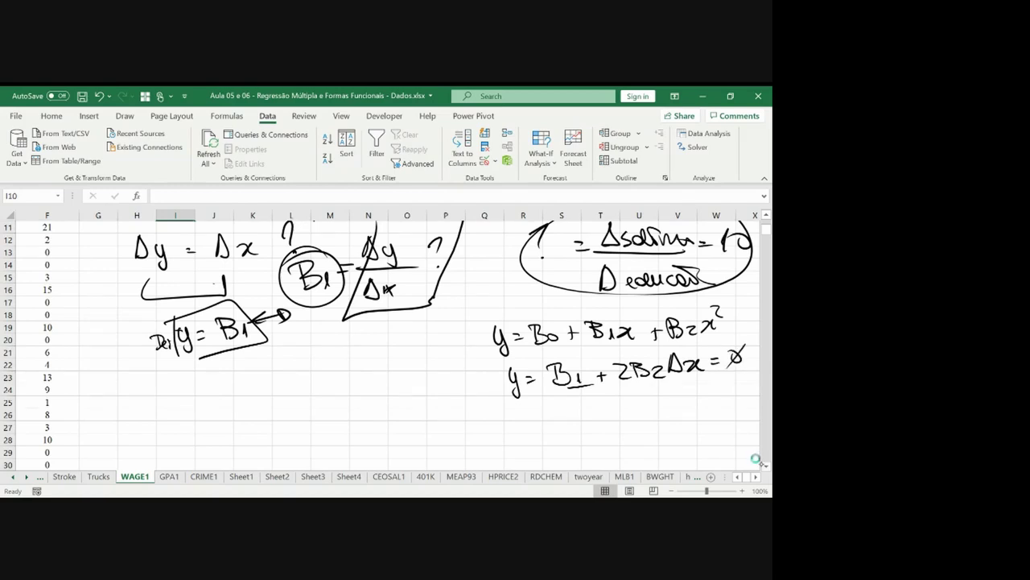
Step: Underline the y of the derivative, handwrite "B1 / 2B2" below it and enclose the ratio between brackets
drag(514, 403, 525, 402)
drag(597, 400, 599, 419)
mouse_move(609, 403)
mouse_down()
mouse_move(603, 441)
mouse_move(638, 437)
mouse_up()
mouse_move(644, 436)
mouse_down()
mouse_move(656, 424)
mouse_move(645, 436)
mouse_up()
drag(658, 427, 669, 432)
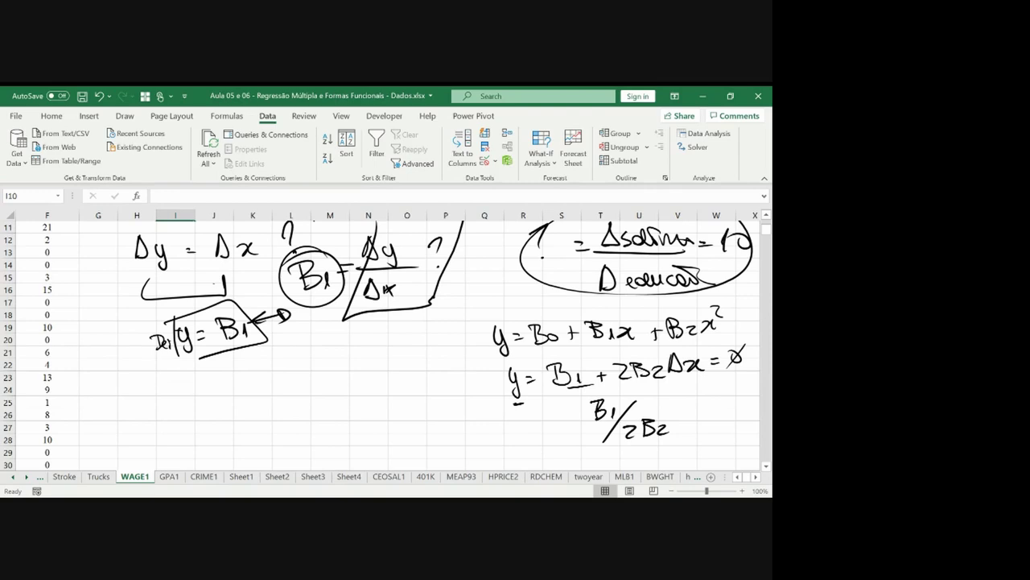
drag(593, 398, 586, 441)
drag(702, 393, 683, 442)
Step: Delete the handwritten B1 / 2B2 ratio and the derivative expression y = B1 + 2B2Δx
click(627, 436)
key(Delete)
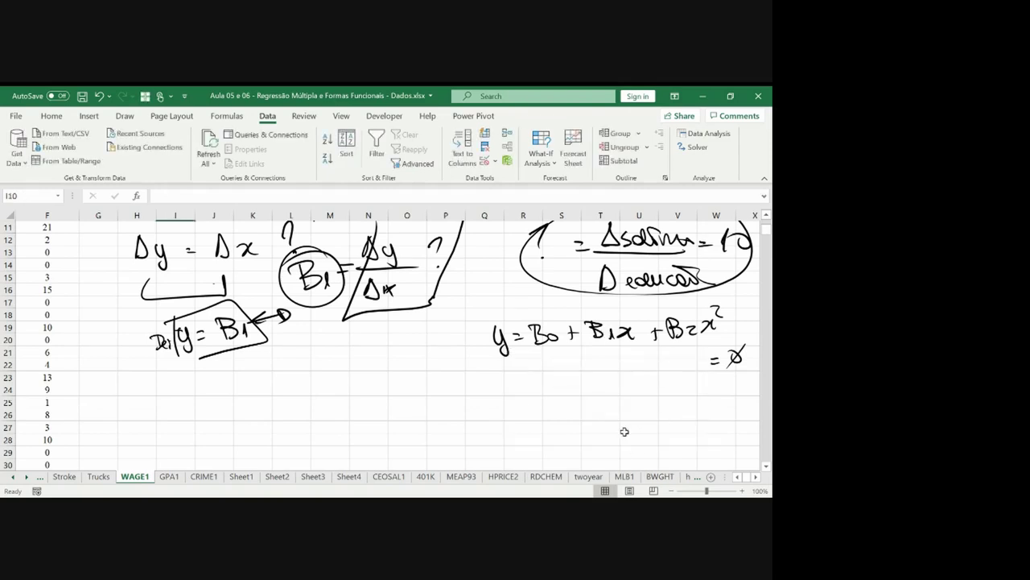
Step: Delete the remaining handwritten notes, including the zero equality, the quadratic equation and the Δsalário over Δeducação ratio
click(735, 355)
key(Delete)
click(698, 322)
key(Delete)
click(535, 343)
key(Delete)
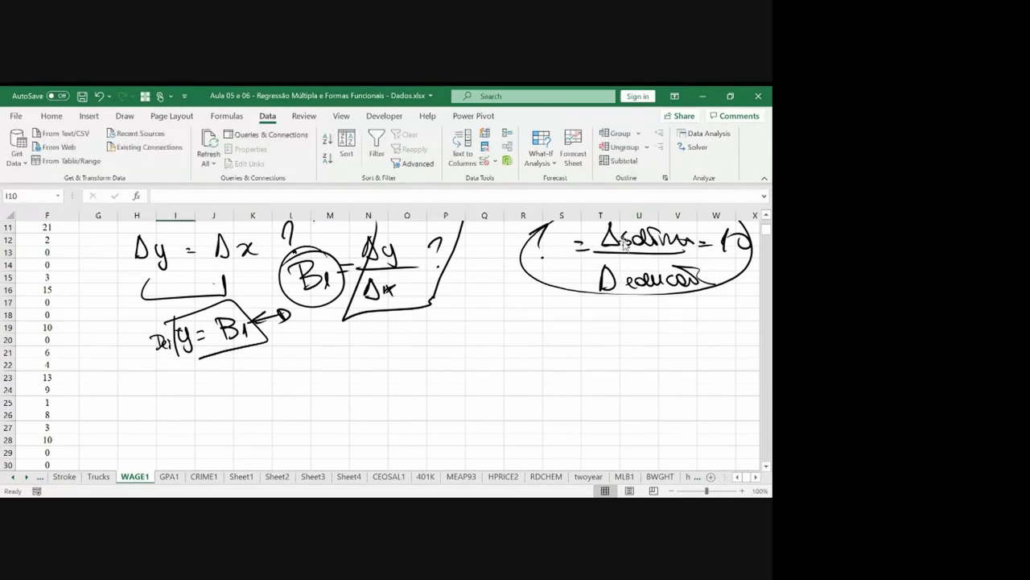
click(625, 244)
key(Delete)
click(658, 274)
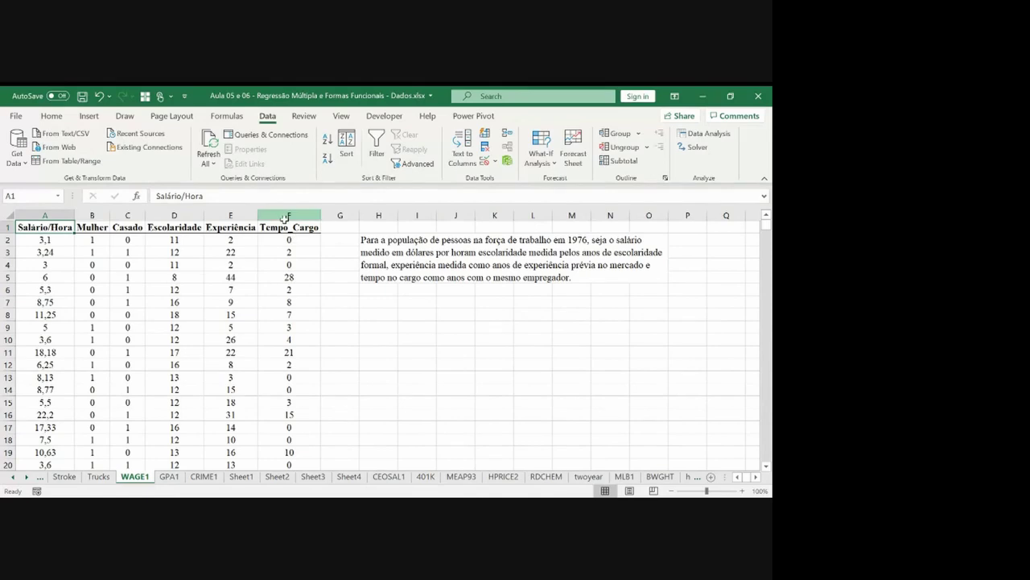
Step: Insert a column before Tempo_Cargo, head it "Experiência^2" and fit its width to the heading
click(288, 215)
key(ctrl+plus)
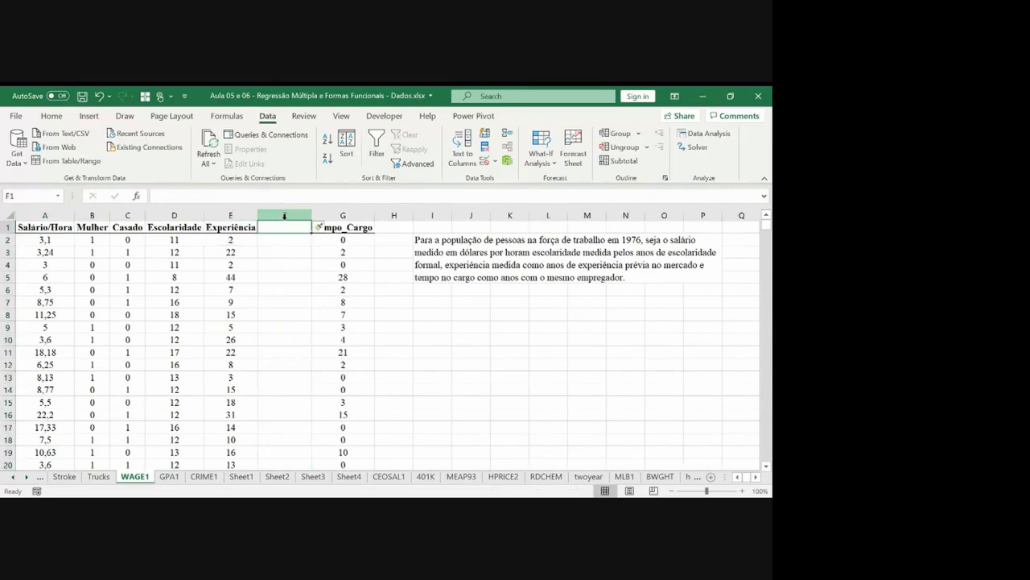
text(Experi)
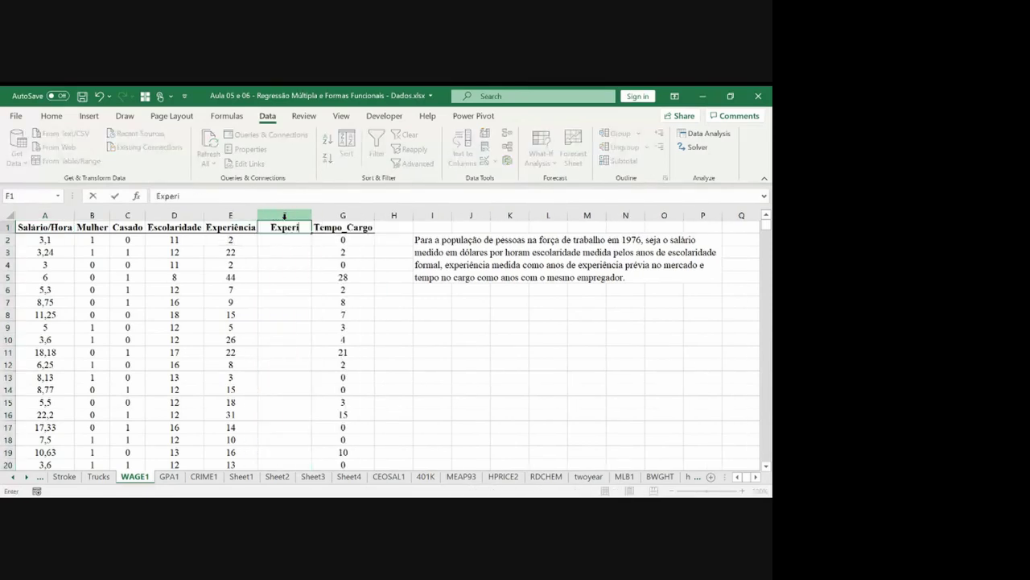
text(ência^2)
key(Return)
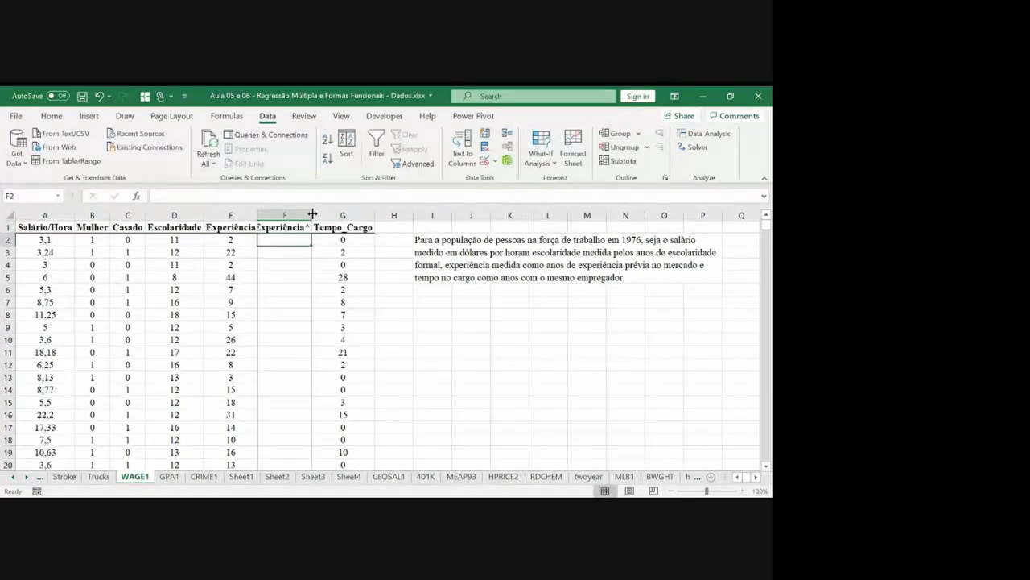
double_click(313, 214)
Step: Calculate the squared experience of the first record in F2 with the formula =E2^2
text(=)
key(Left)
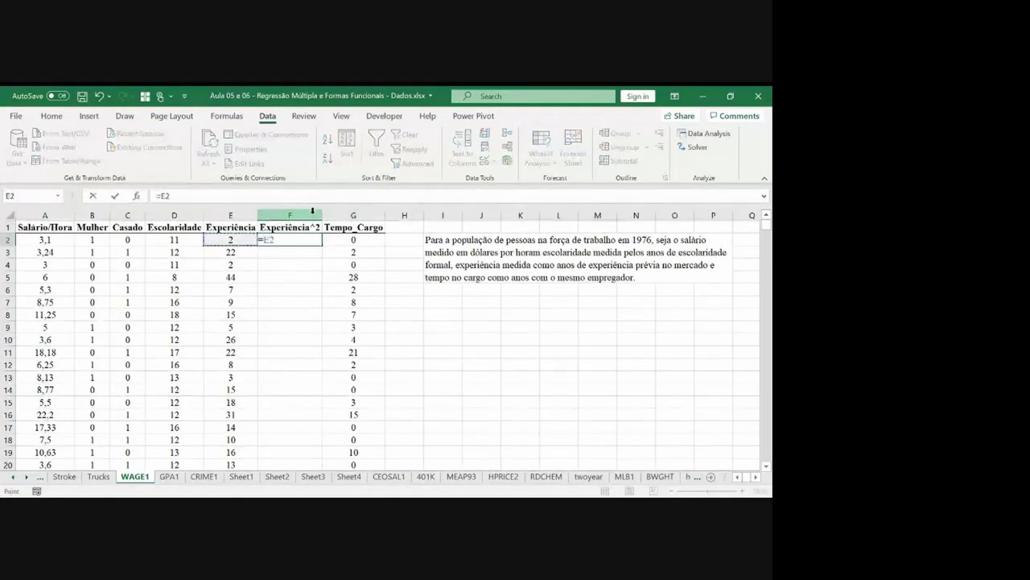
text(^2)
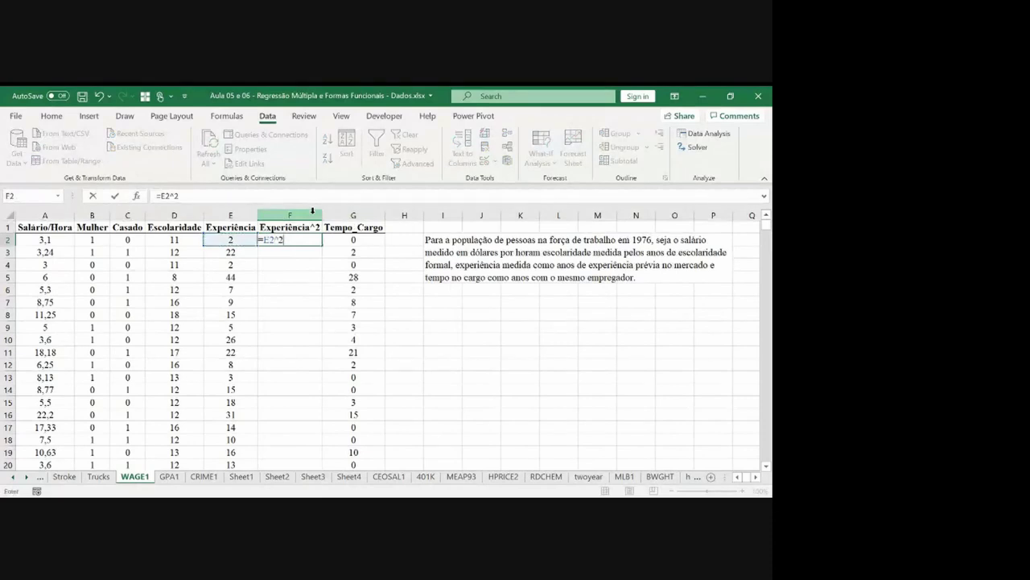
key(Return)
Step: Copy the squared-experience formula from F2 down the whole column to F527
key(Up)
key(ctrl+c)
key(Left)
key(ctrl+Down)
key(Right)
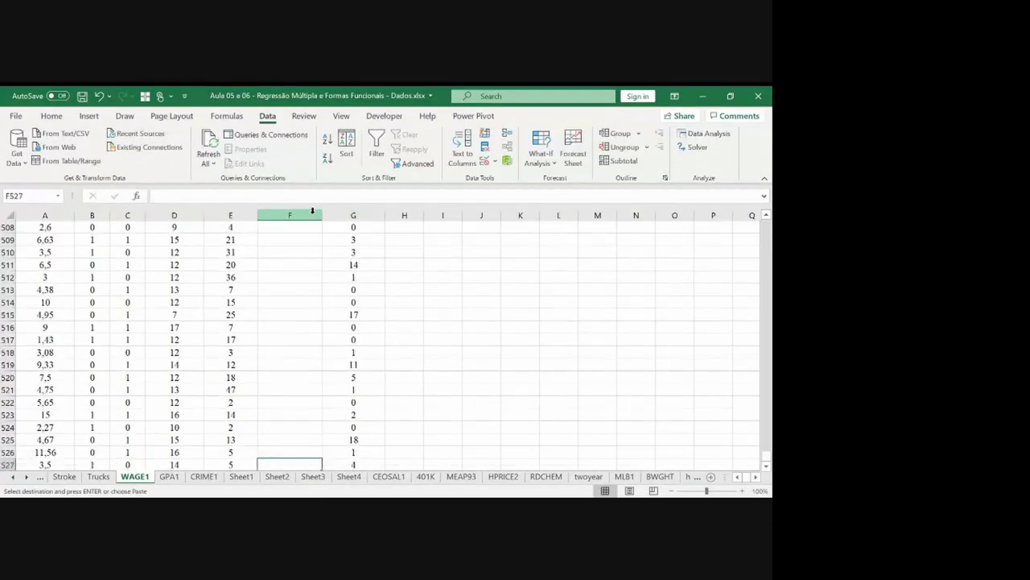
key(ctrl+shift+Up)
key(ctrl+v)
key(ctrl+Up)
key(Down)
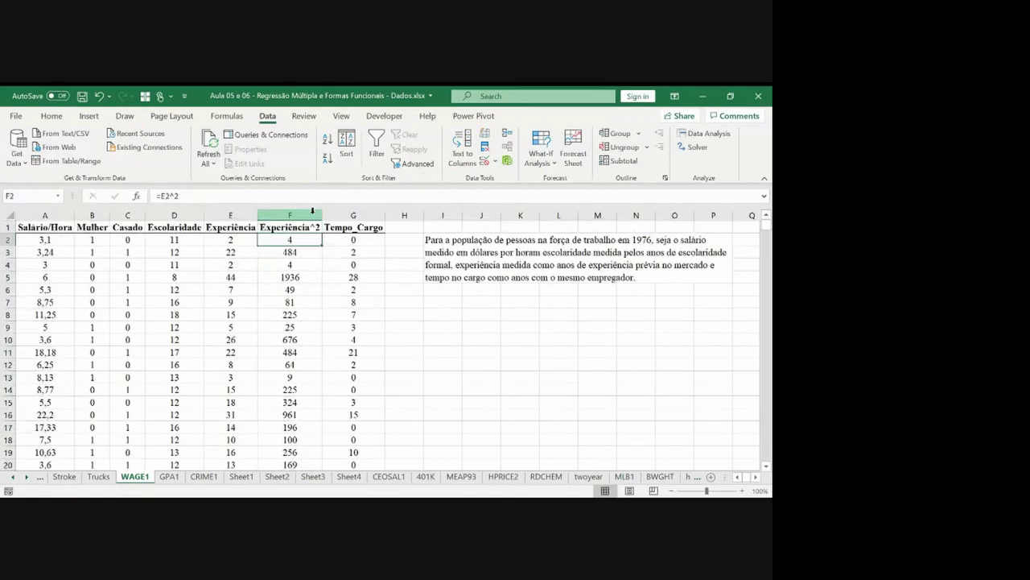
Step: Start a Regression from the data analysis tools and set its output range to cell I7
click(439, 298)
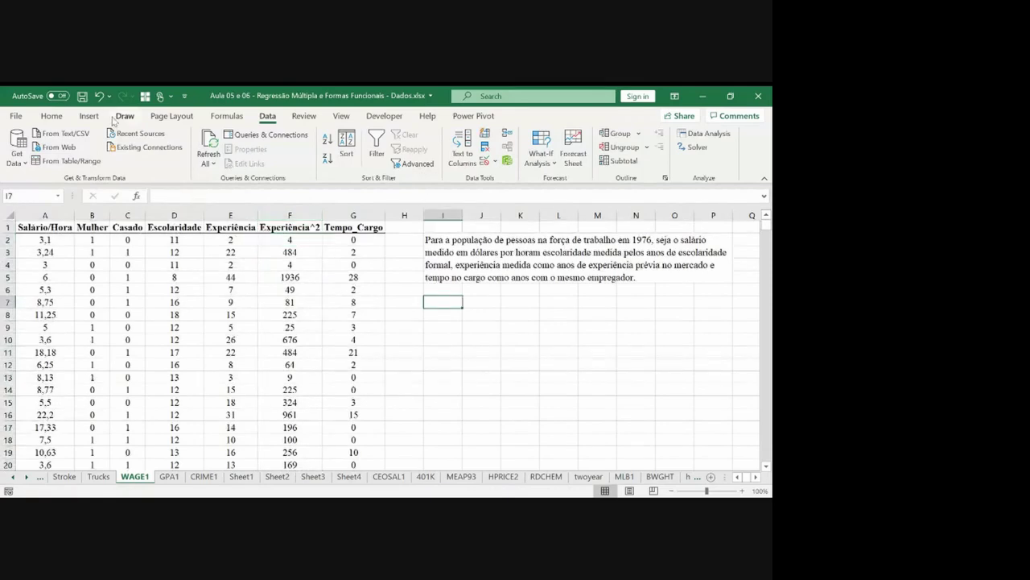
click(704, 133)
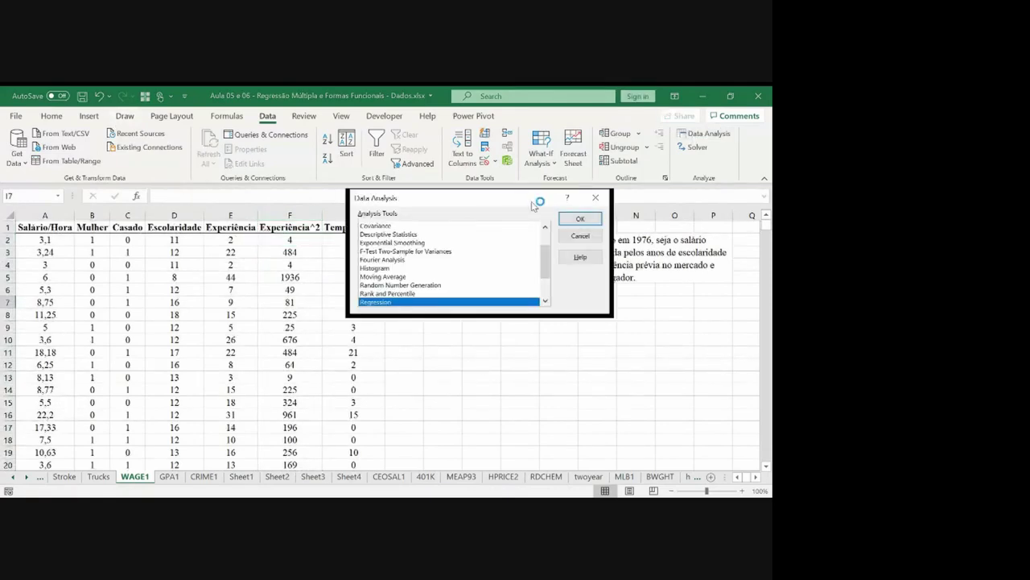
click(580, 218)
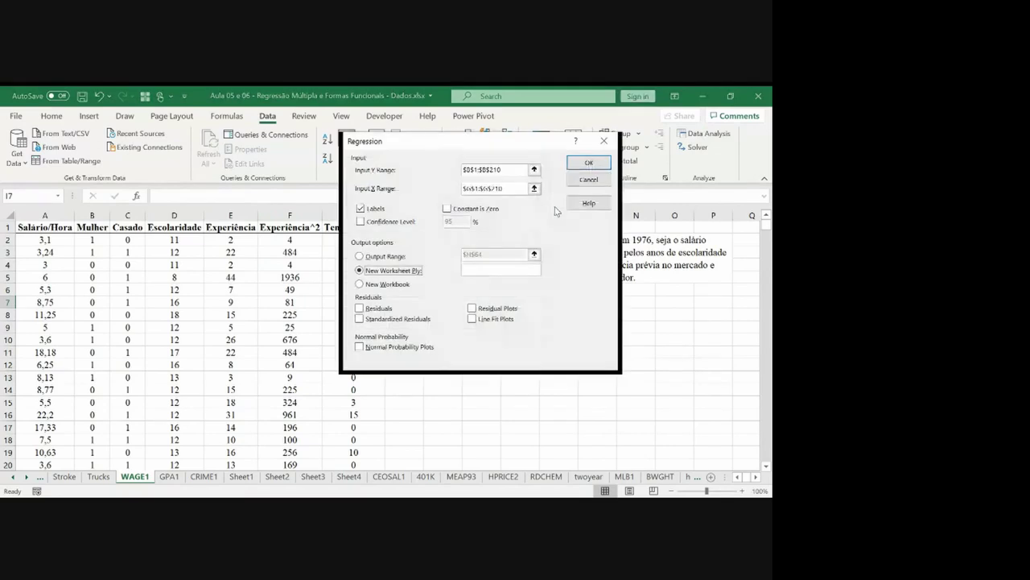
click(387, 258)
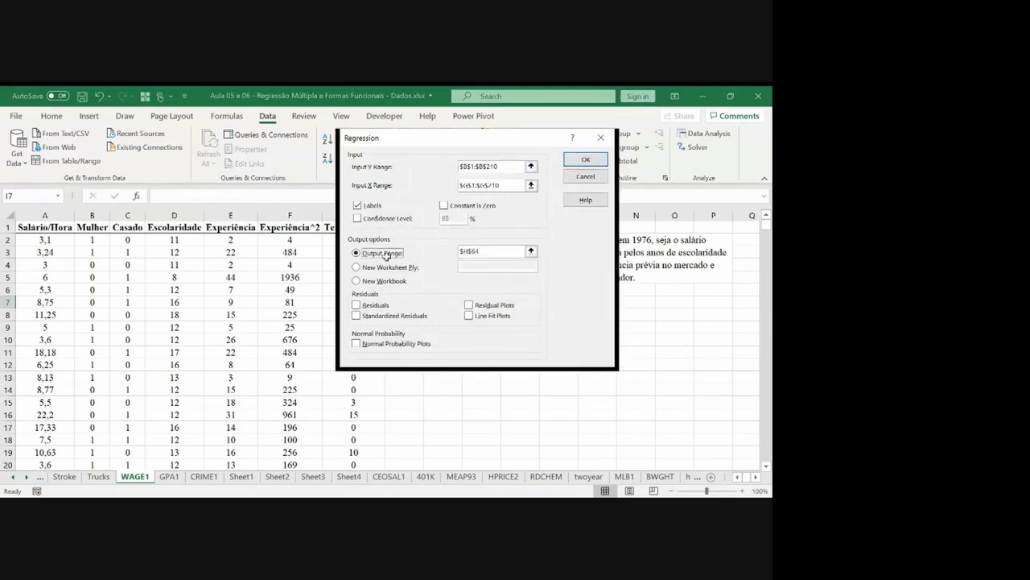
click(533, 254)
click(434, 261)
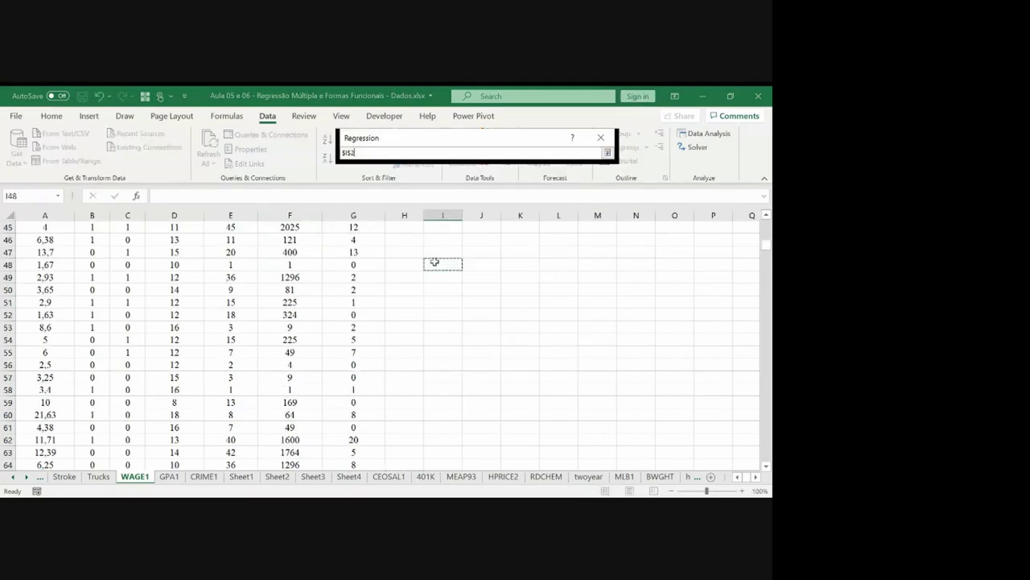
scroll(434, 262, up, 14)
click(439, 289)
key(Return)
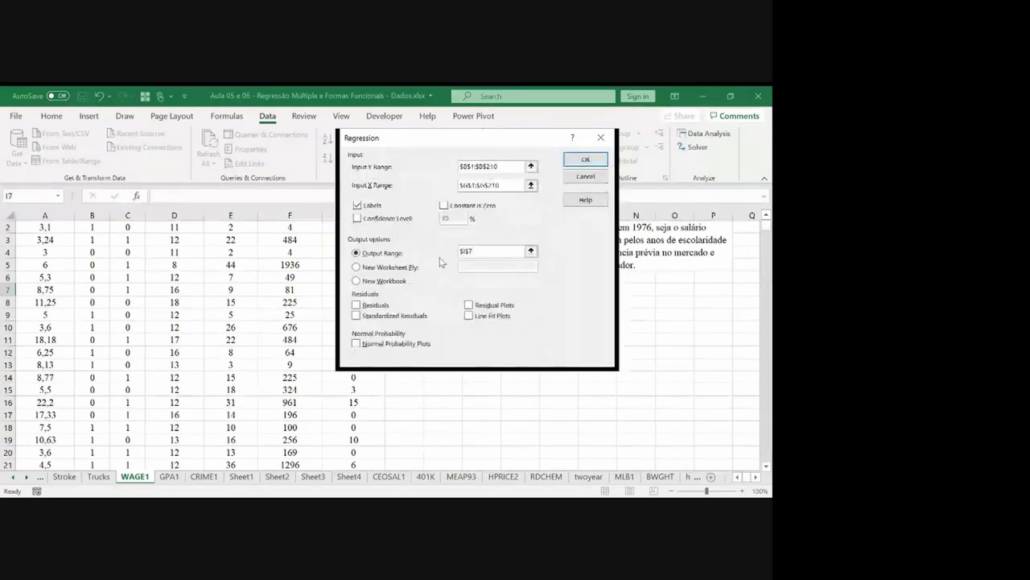
Step: Set the regression's Y range to the Salário/Hora column, A1:A527
click(530, 168)
click(201, 268)
key(ctrl+Up)
key(ctrl+shift+Down)
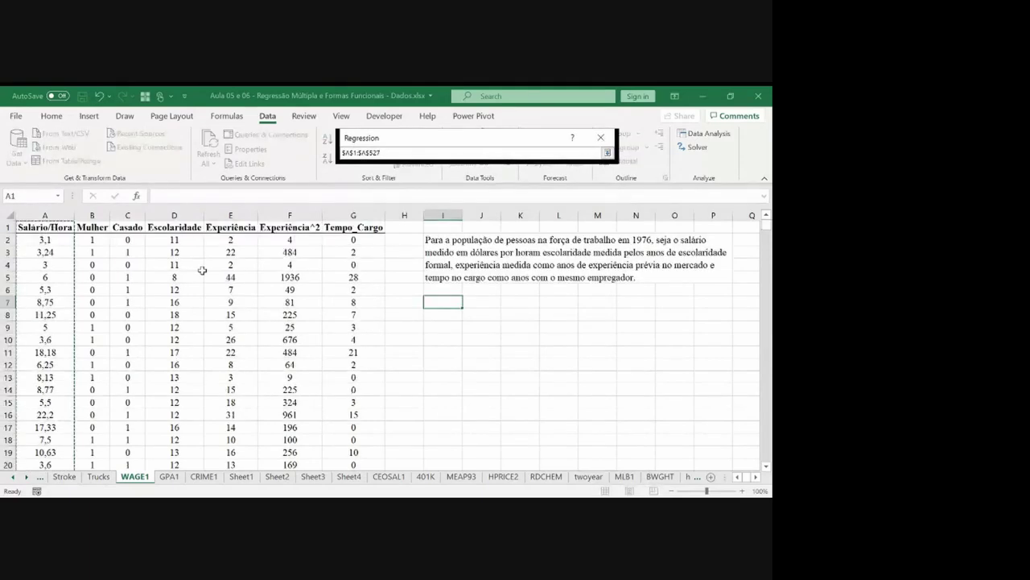
key(Return)
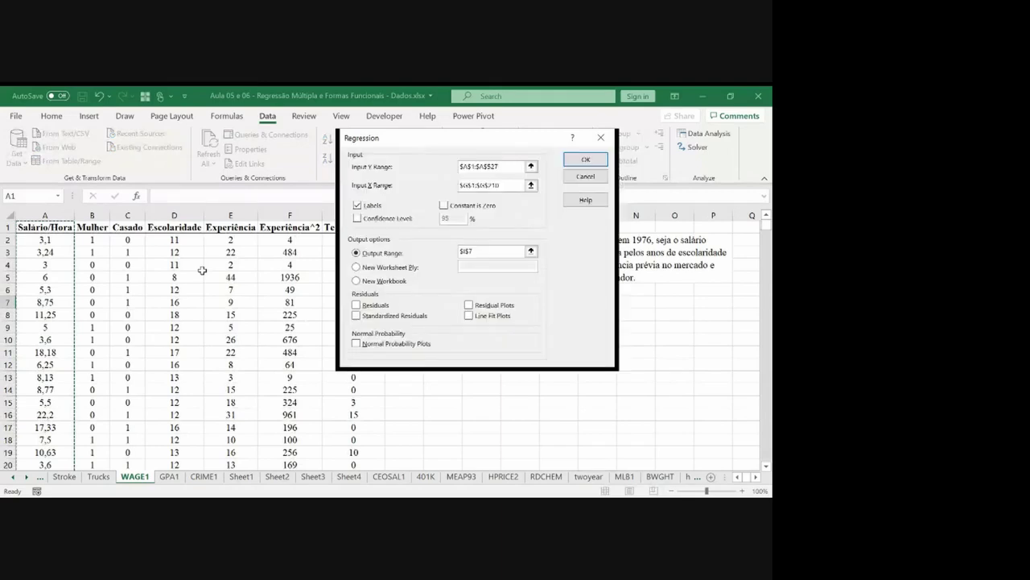
Step: Set the regression's X range to the Experiência and Experiência^2 columns, E1:F527, and run the regression
click(530, 184)
click(209, 229)
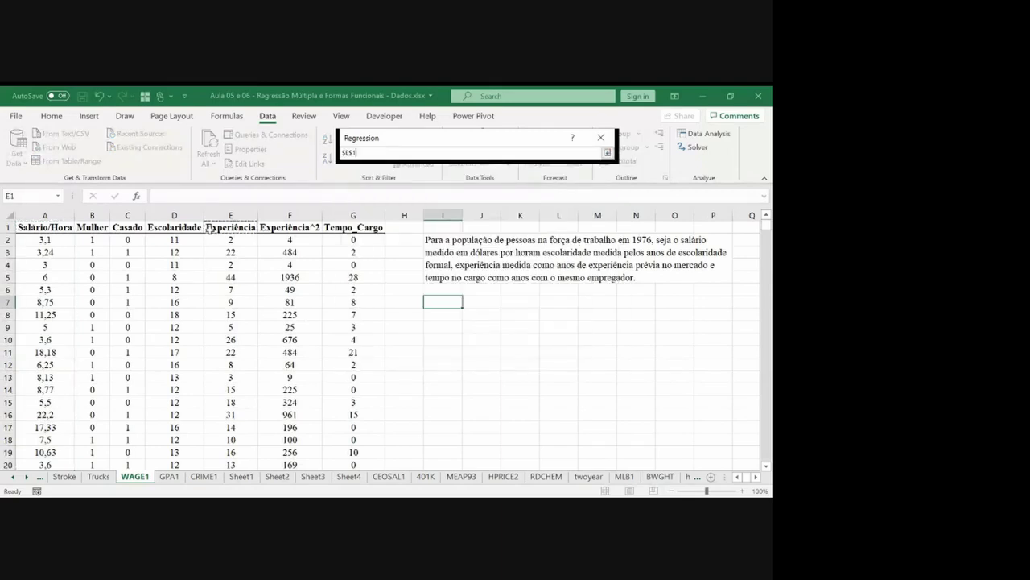
key(ctrl+shift+Right)
key(ctrl+shift+Down)
key(Return)
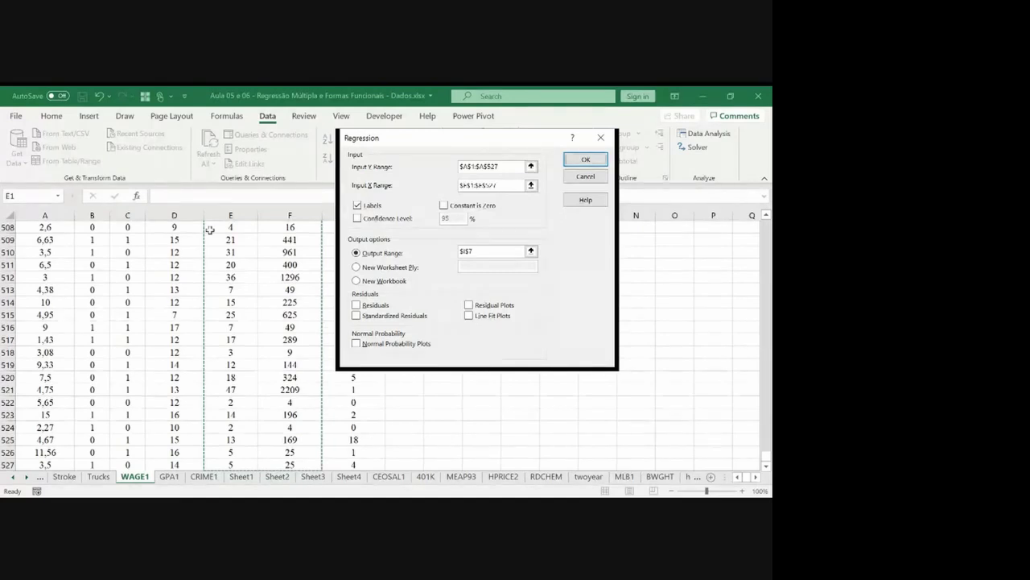
key(Return)
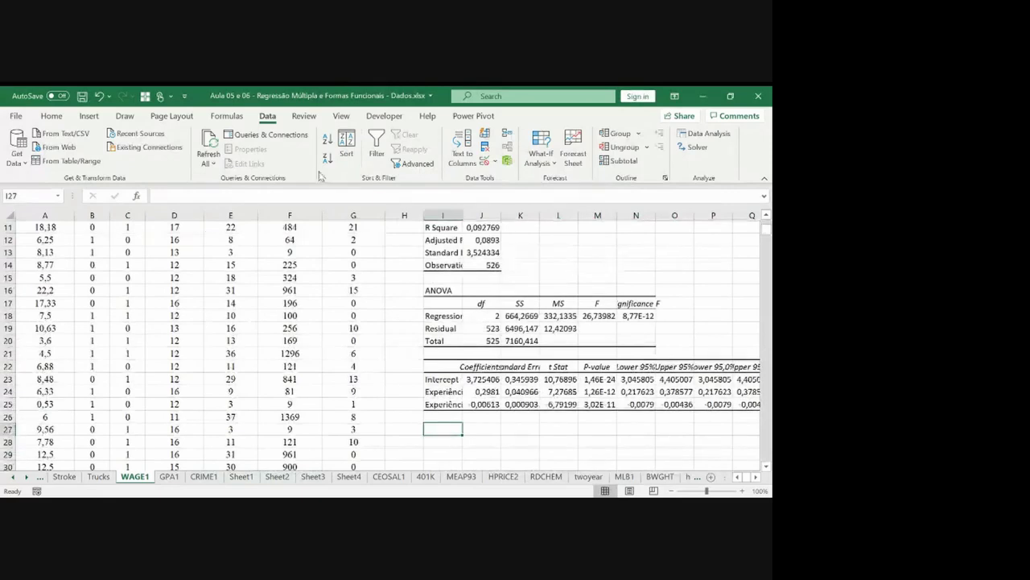
Step: Fit the widths of columns I and J to the labels and coefficients of the regression output
drag(443, 215, 473, 213)
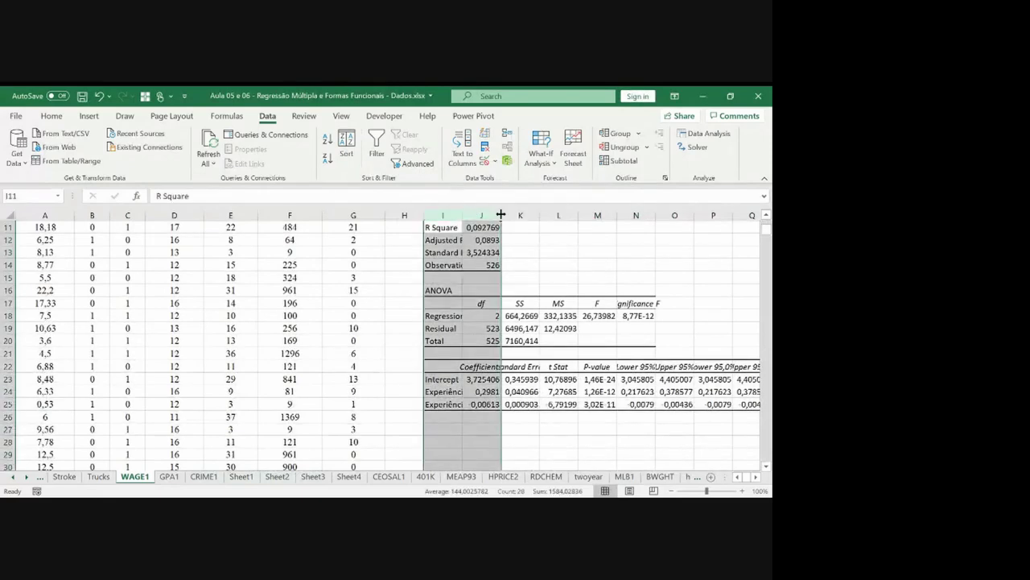
double_click(500, 214)
click(503, 376)
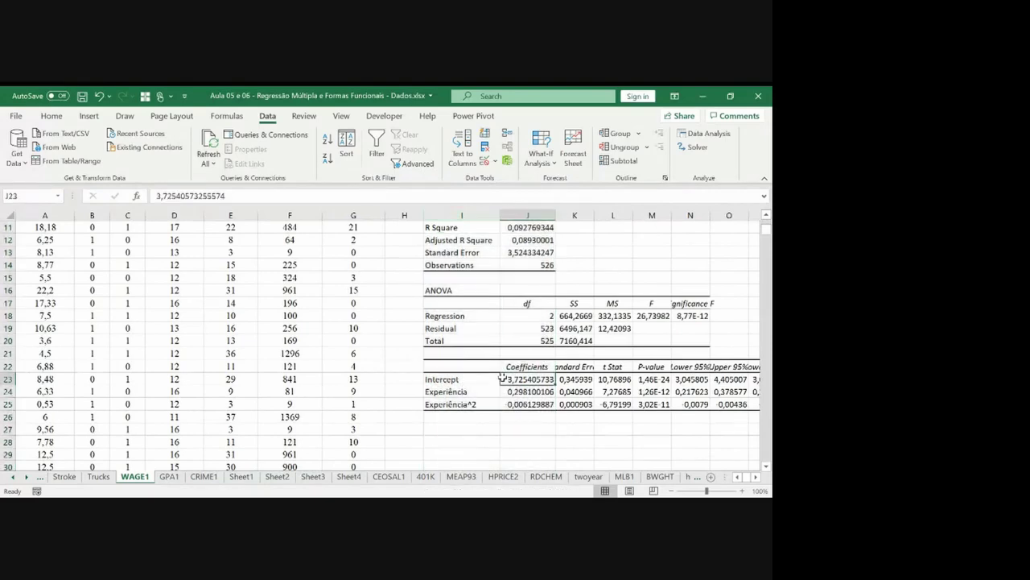
Step: Examine the full coefficients table of the regression, from the intercept row across to the confidence limits
key(Right)
key(Right)
key(Right)
key(Right)
key(Right)
key(Right)
key(Right)
key(Right)
key(Right)
key(Right)
key(Left)
key(Left)
key(Left)
key(Left)
key(Left)
key(Left)
key(Left)
key(Left)
key(Left)
key(Left)
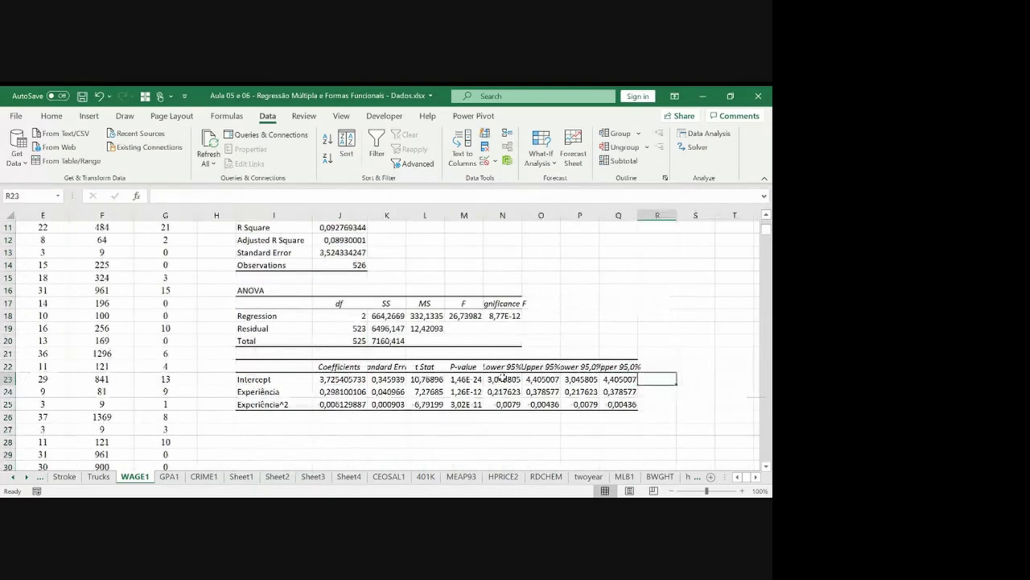
key(Down)
key(Down)
key(Down)
key(Down)
key(Down)
key(Down)
key(Down)
key(Down)
key(Down)
key(Down)
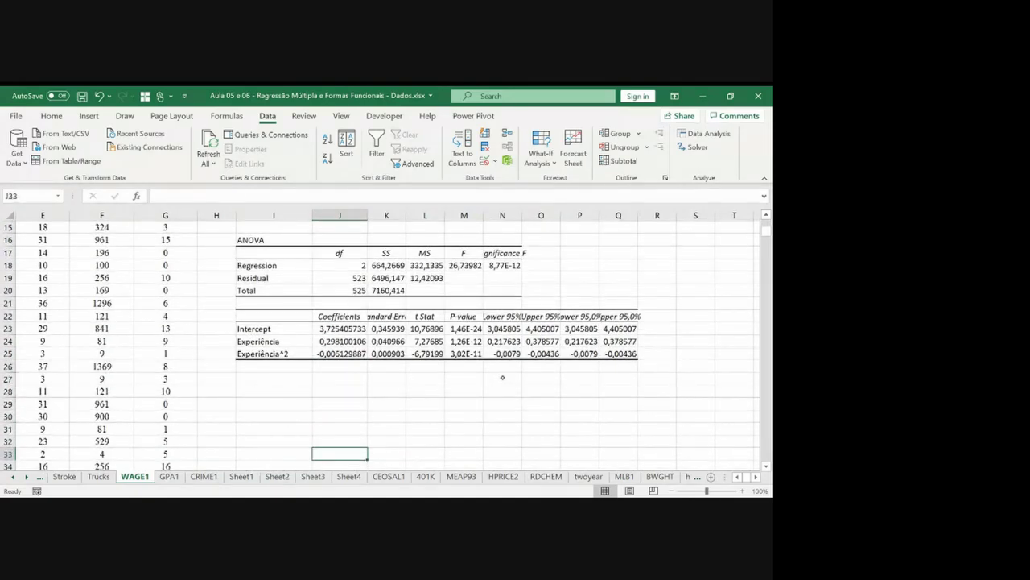
Step: Handwrite "Salário = 3,72 + 0,298 x" below the coefficients table and undo the trailing x
mouse_move(258, 376)
mouse_down()
mouse_move(248, 390)
mouse_move(287, 392)
mouse_up()
drag(279, 382, 286, 379)
drag(289, 390, 315, 391)
mouse_move(320, 387)
mouse_down()
mouse_move(387, 393)
mouse_move(424, 382)
mouse_move(436, 397)
mouse_move(477, 382)
mouse_move(502, 394)
mouse_up()
mouse_move(503, 383)
mouse_down()
mouse_move(493, 394)
mouse_move(504, 378)
mouse_up()
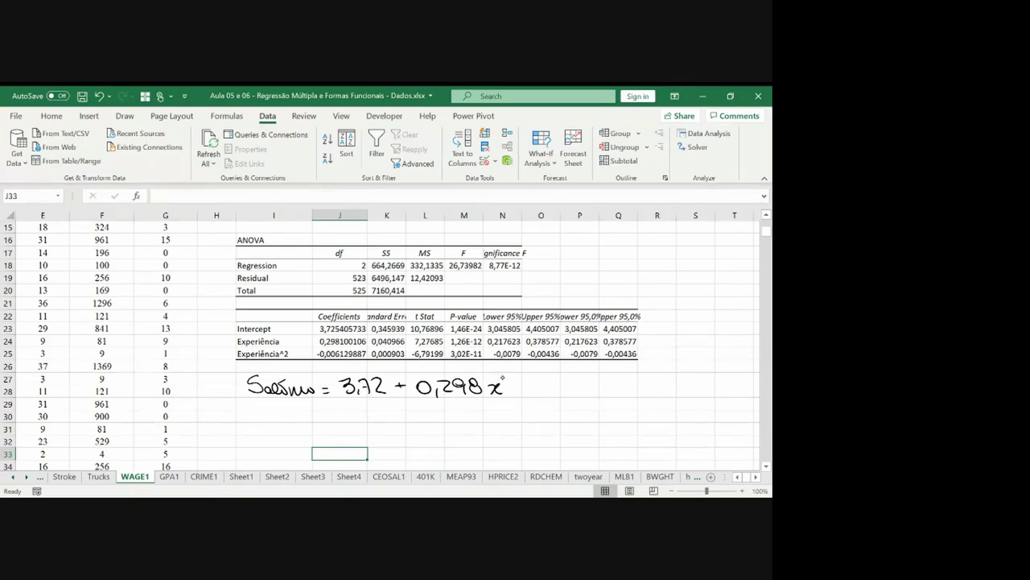
click(501, 394)
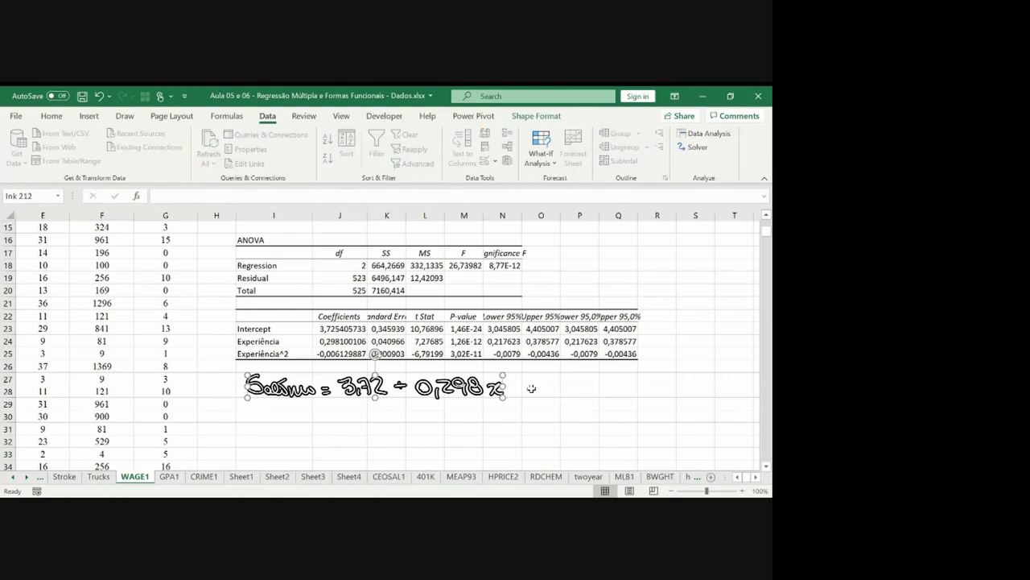
click(531, 390)
key(ctrl+z)
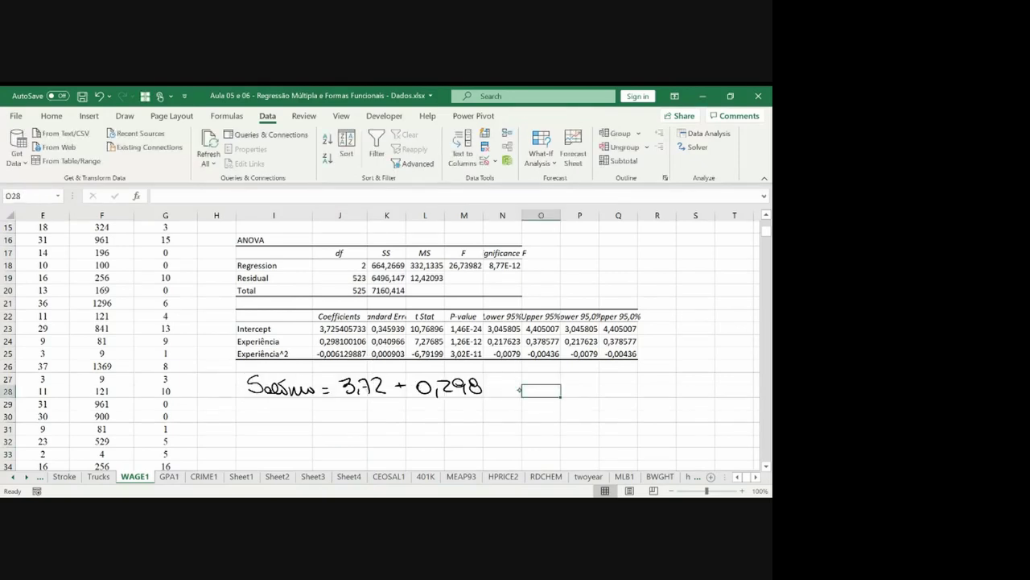
Step: Complete the handwritten wage equation with "exp. − 0,0061 exp²" after the 0,298 coefficient
drag(488, 390, 522, 392)
mouse_move(569, 383)
mouse_down()
mouse_move(579, 396)
mouse_move(607, 385)
mouse_up()
drag(625, 383, 621, 389)
mouse_move(632, 384)
mouse_down()
mouse_move(635, 398)
mouse_move(636, 384)
mouse_move(649, 396)
mouse_up()
drag(659, 387, 658, 396)
mouse_move(671, 387)
mouse_down()
mouse_move(670, 405)
mouse_move(686, 382)
mouse_up()
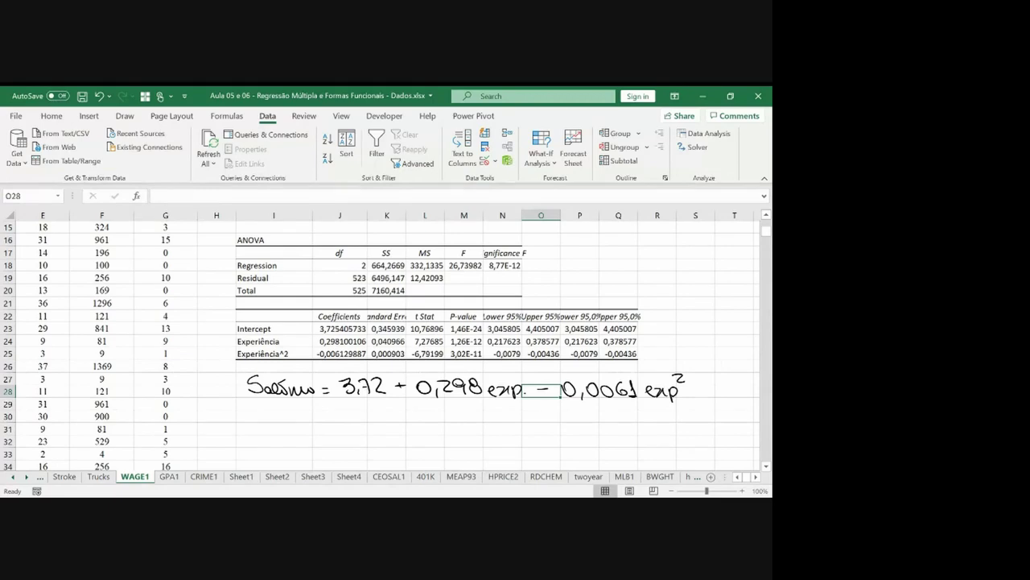
Step: Underline the −0,0061 coefficient with a wavy line and draw a box around the P-value column
click(503, 353)
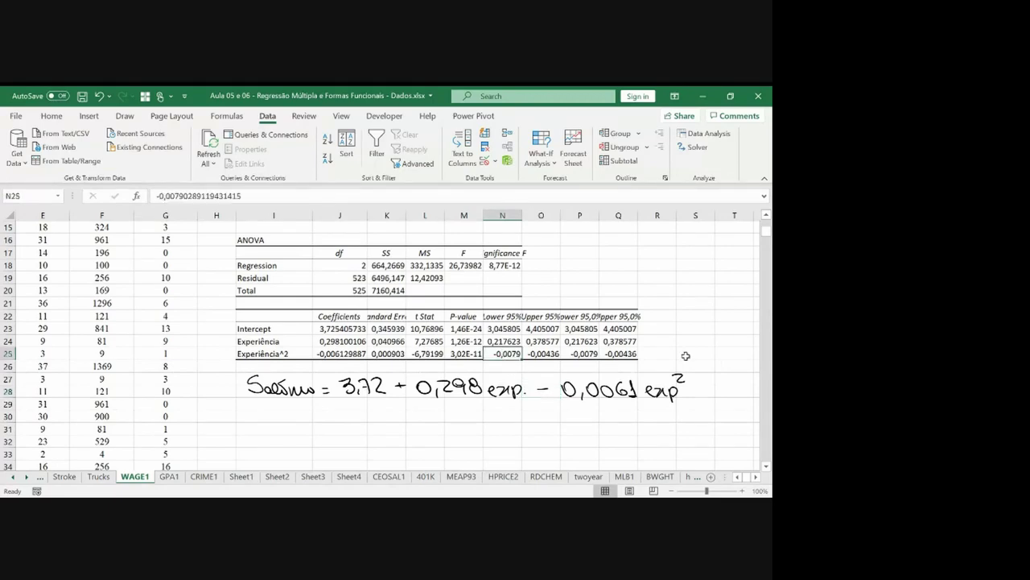
drag(542, 412, 622, 412)
mouse_move(445, 320)
mouse_down()
mouse_move(445, 354)
mouse_move(483, 315)
mouse_move(444, 316)
mouse_up()
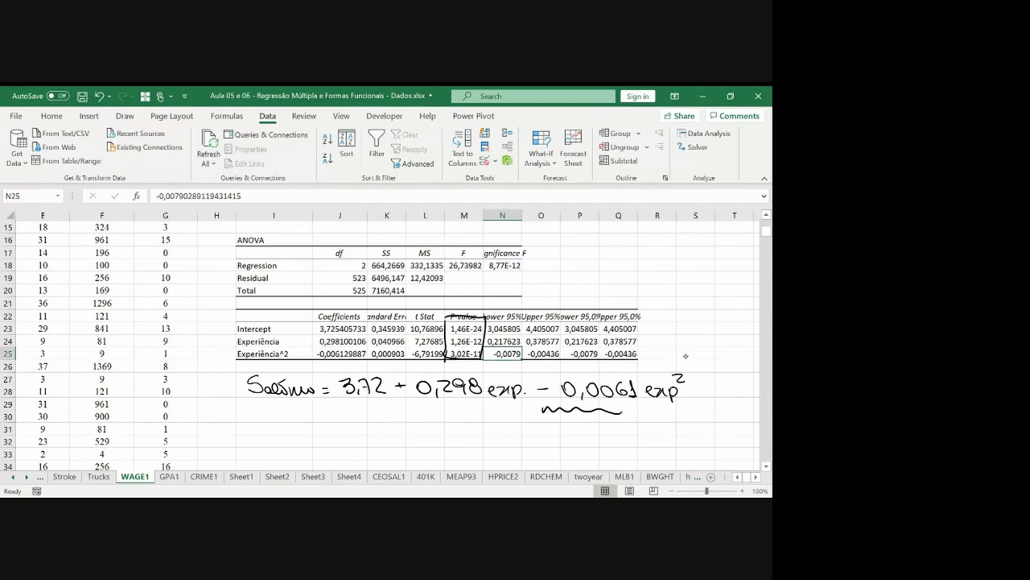
Step: Add three handwritten significance asterisks to each of the coefficients 3,72, 0,298 and 0,0061
drag(381, 375, 400, 367)
mouse_move(516, 378)
mouse_down()
mouse_move(511, 398)
mouse_move(481, 378)
mouse_move(509, 367)
mouse_up()
key(ctrl+z)
key(ctrl+z)
drag(632, 375, 657, 362)
Step: Underline the 0,298 coefficient and sketch a pair of axes with an inverted-U curve below the equation
scroll(483, 338, down, 2)
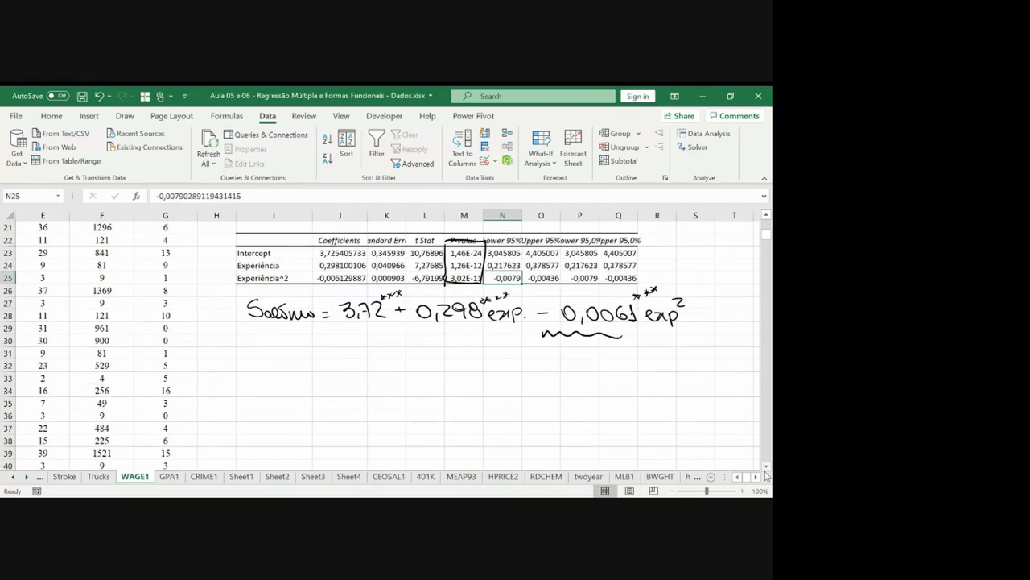
drag(445, 326, 468, 325)
drag(357, 430, 362, 351)
mouse_move(357, 430)
mouse_down()
mouse_move(477, 419)
mouse_move(378, 385)
mouse_move(444, 375)
mouse_move(456, 404)
mouse_up()
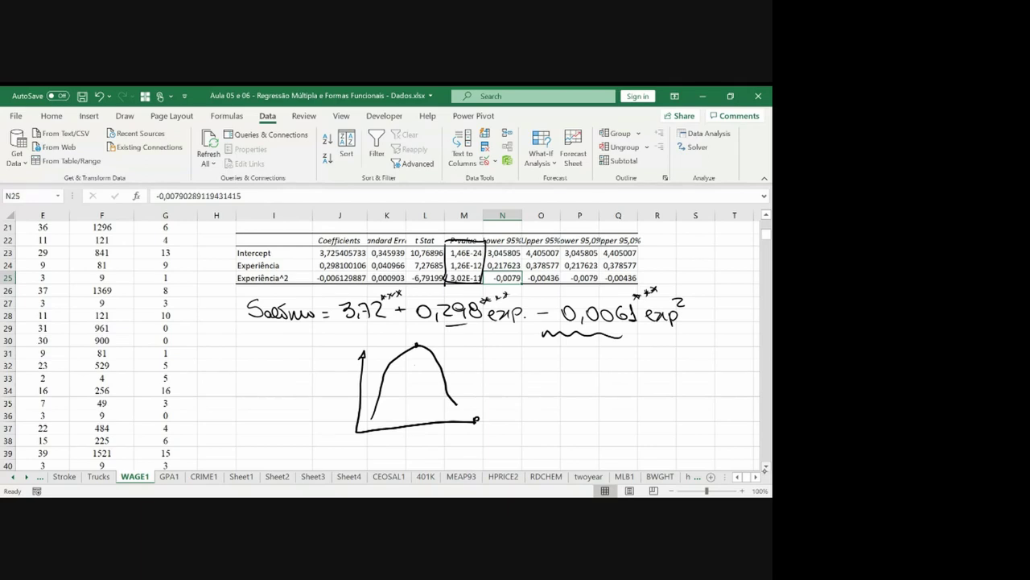
Step: Draw an arrow from the curve's peak, label the axes "salário" and "exp", and underline both labels
drag(417, 345, 509, 338)
drag(475, 431, 504, 432)
drag(341, 351, 367, 340)
drag(492, 442, 505, 440)
drag(367, 341, 383, 338)
drag(382, 346, 394, 345)
drag(383, 351, 396, 350)
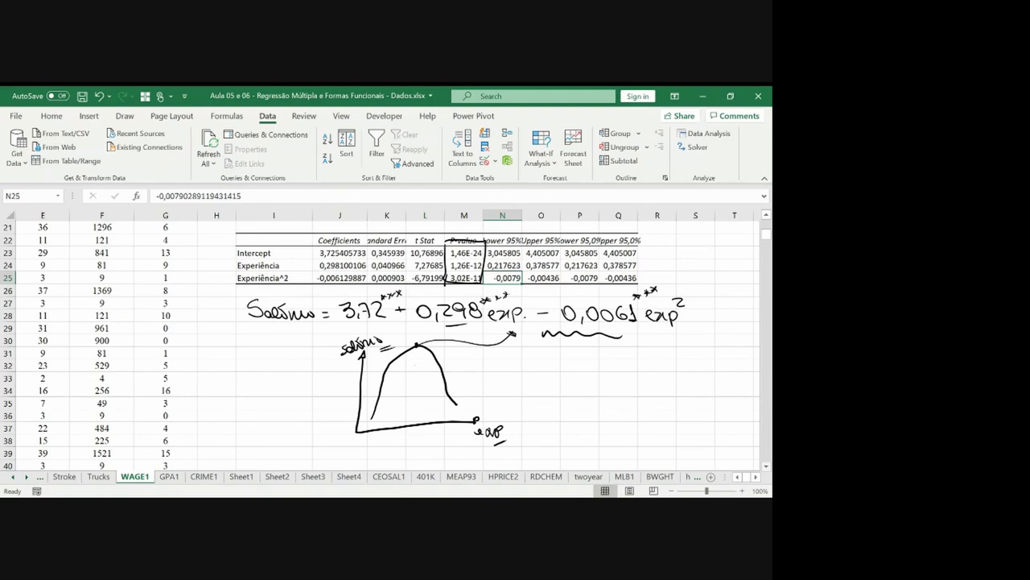
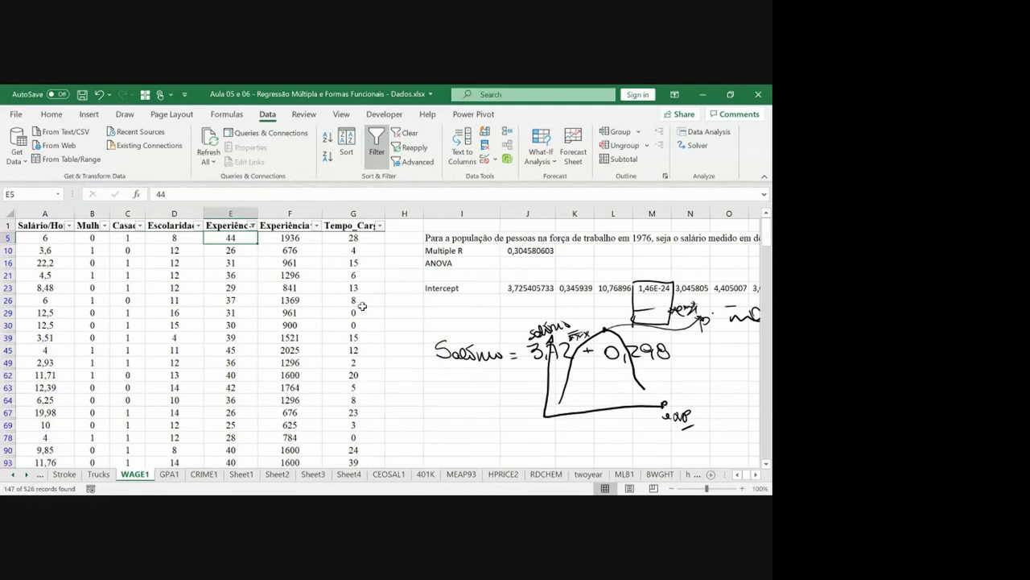
Step: Select the filtered Experiência values from E5 down to the end of the column
key(ctrl+shift+Down)
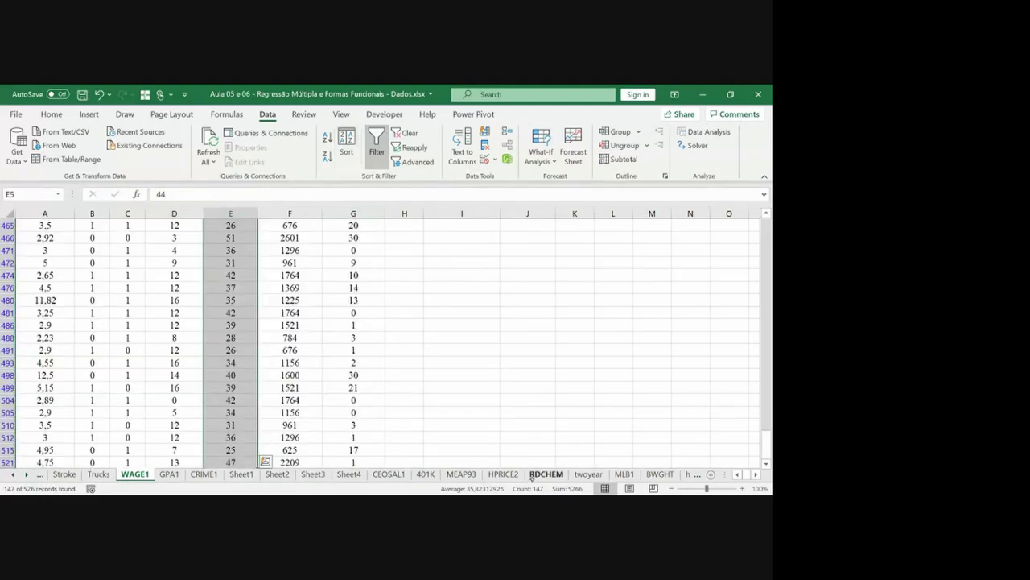
Step: Insert a row above the headers and calculate =147/526 as a percentage in E1, above the Experiência column
key(ctrl+Up)
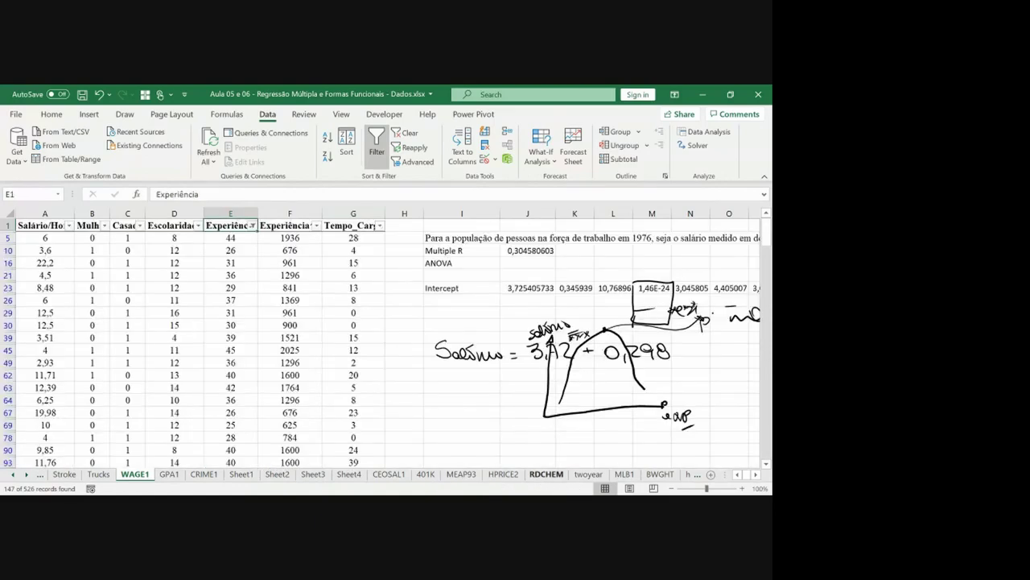
click(400, 133)
key(ctrl+shift+Down)
key(ctrl+Up)
key(ctrl+Left)
key(shift+space)
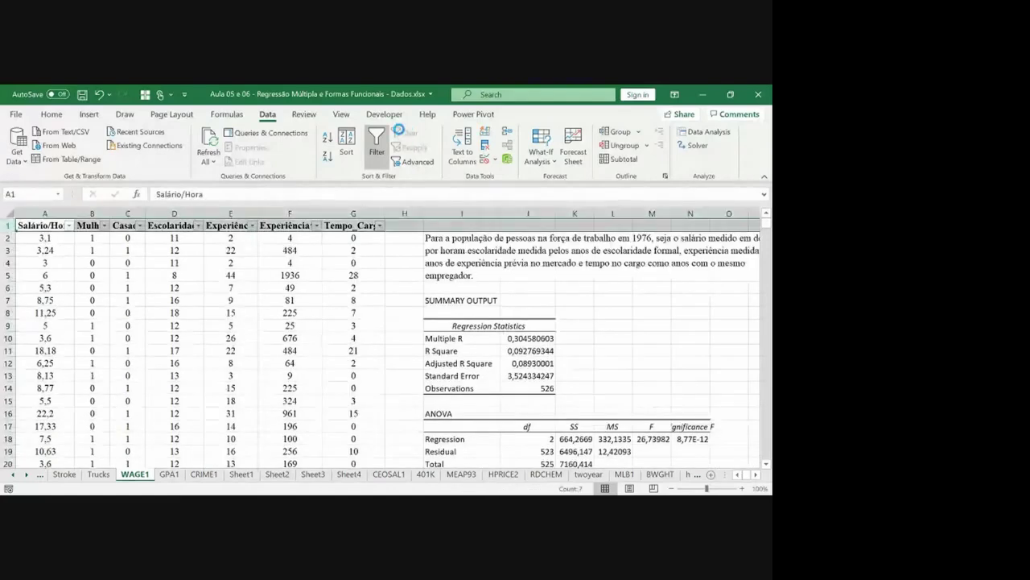
key(ctrl+shift+equal)
key(Right)
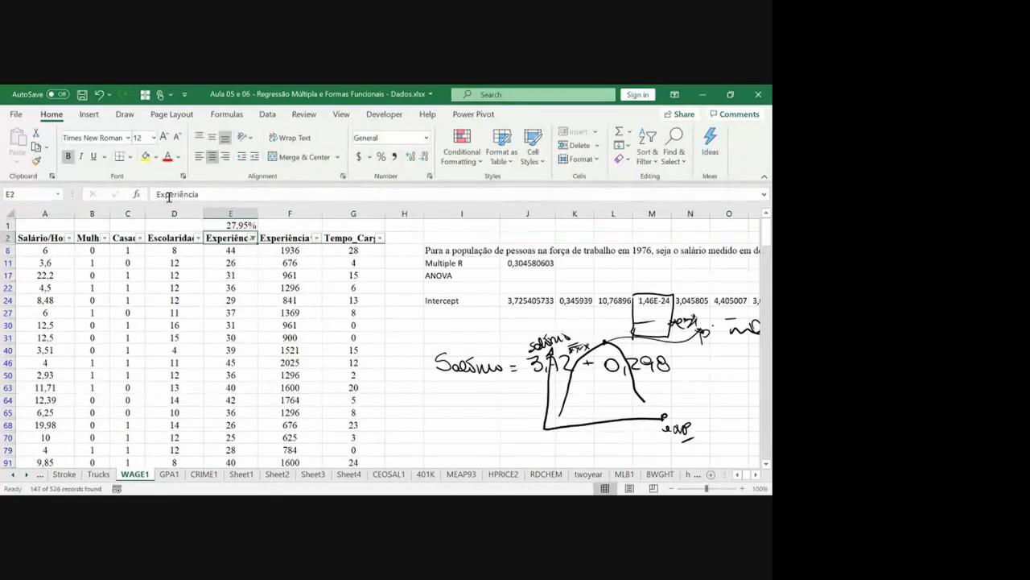
Step: Reset the Experiência filter to include all values
click(253, 239)
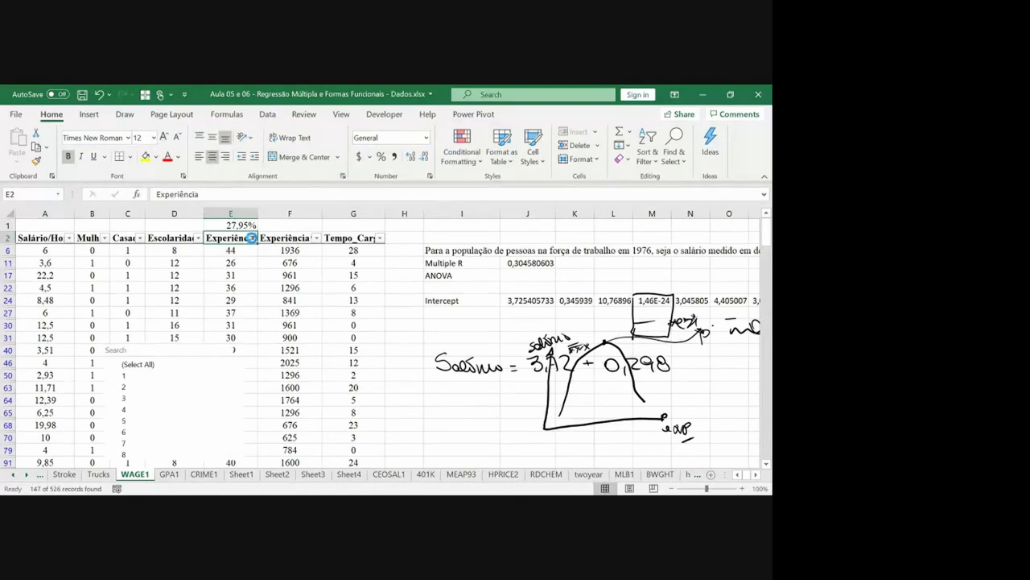
click(150, 363)
key(Return)
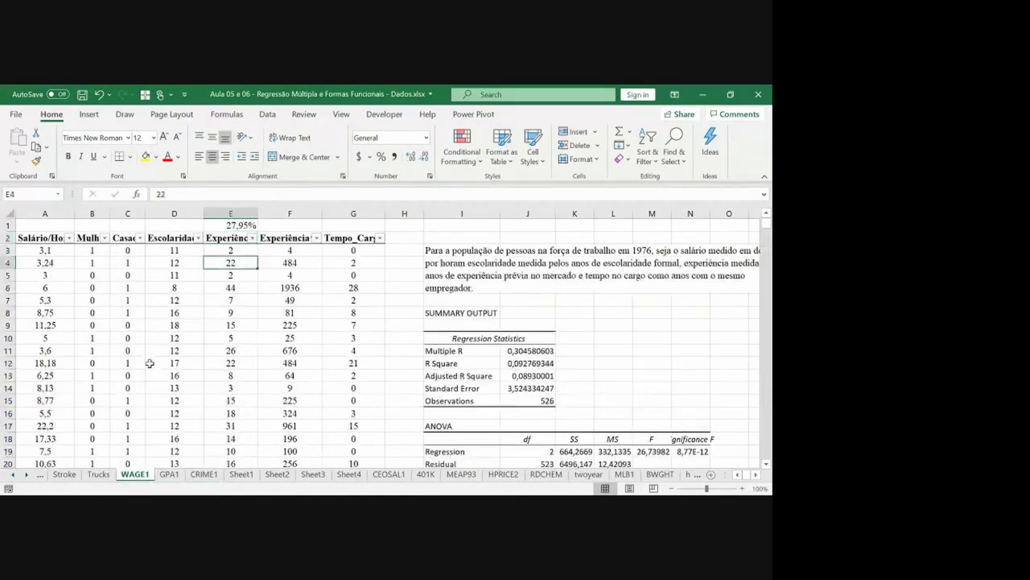
Step: Review the percentage formula in E1 and the column headers from Casado to Tempo_Cargo
key(Up)
key(Up)
key(Down)
key(Down)
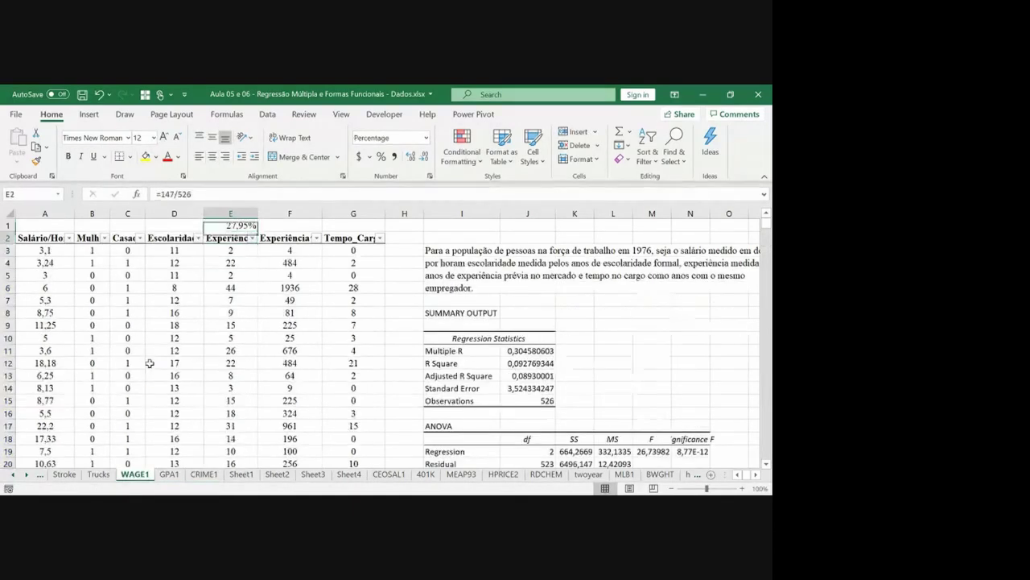
key(Up)
key(Left)
key(Left)
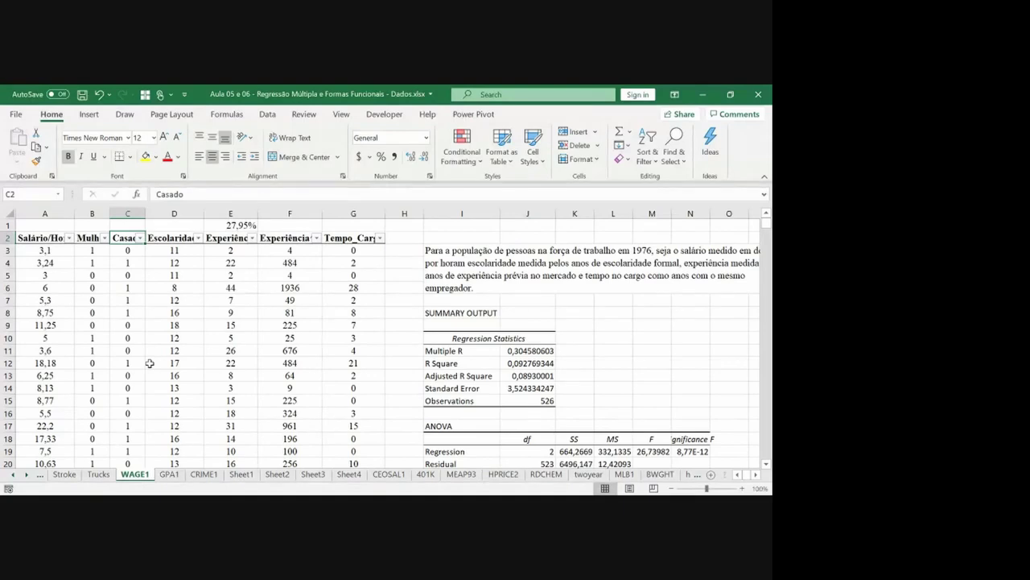
key(Right)
key(Right)
key(Right)
key(Right)
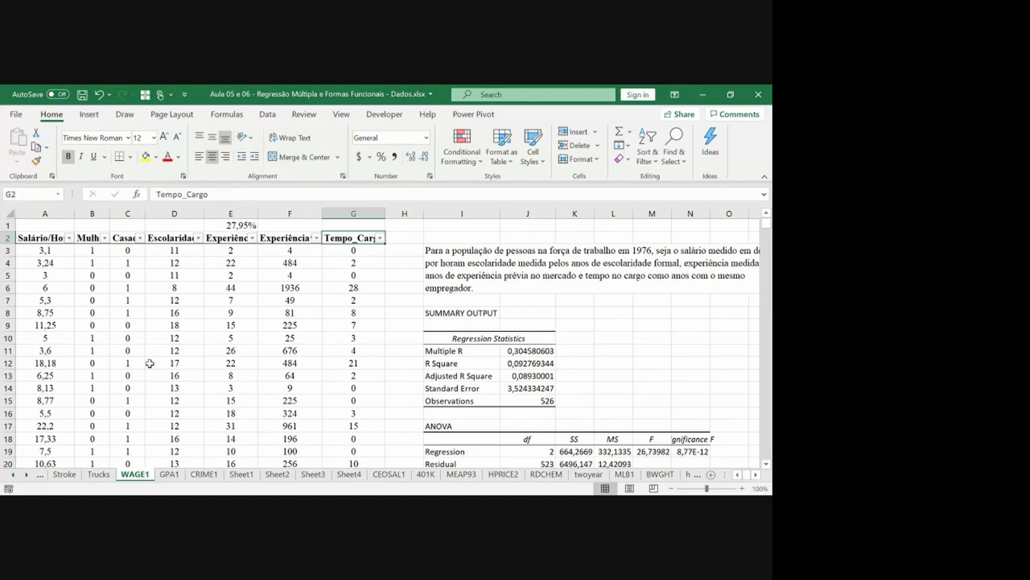
key(Left)
key(Left)
key(Left)
key(Left)
key(Left)
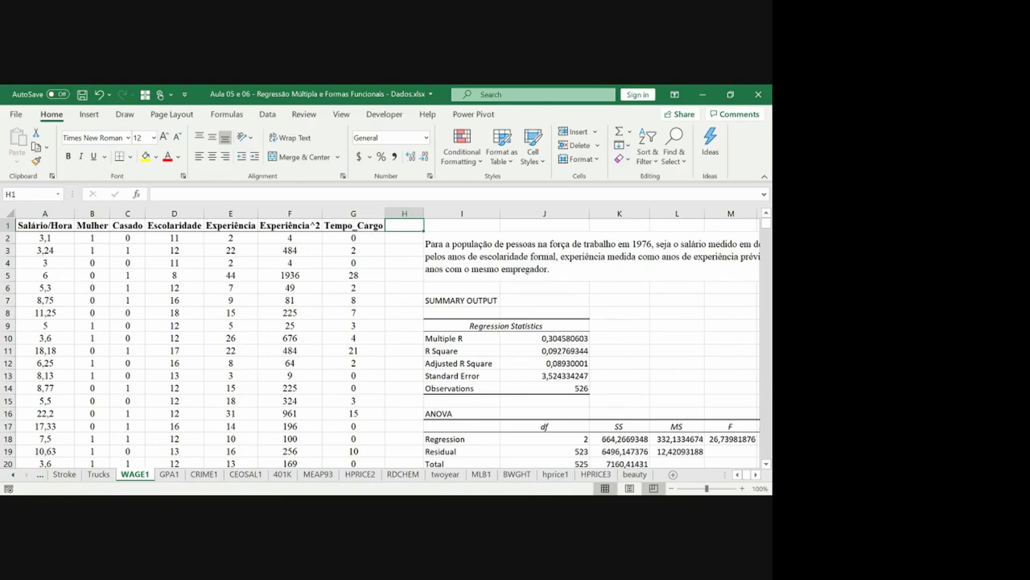
Step: Enter y^' as a bold header in H1, next to Tempo_Cargo
text(y^')
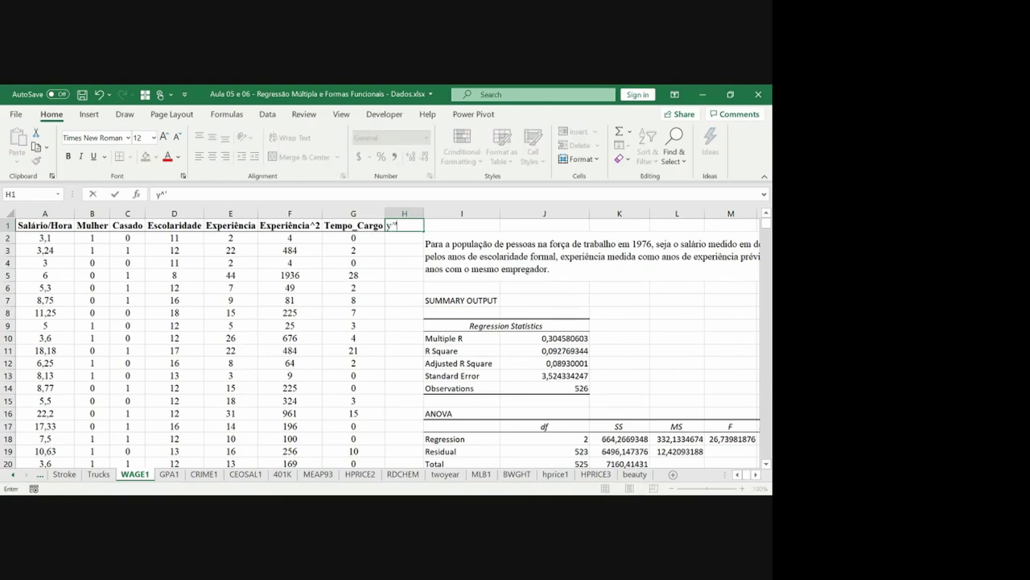
key(Right)
key(Right)
key(Down)
click(274, 225)
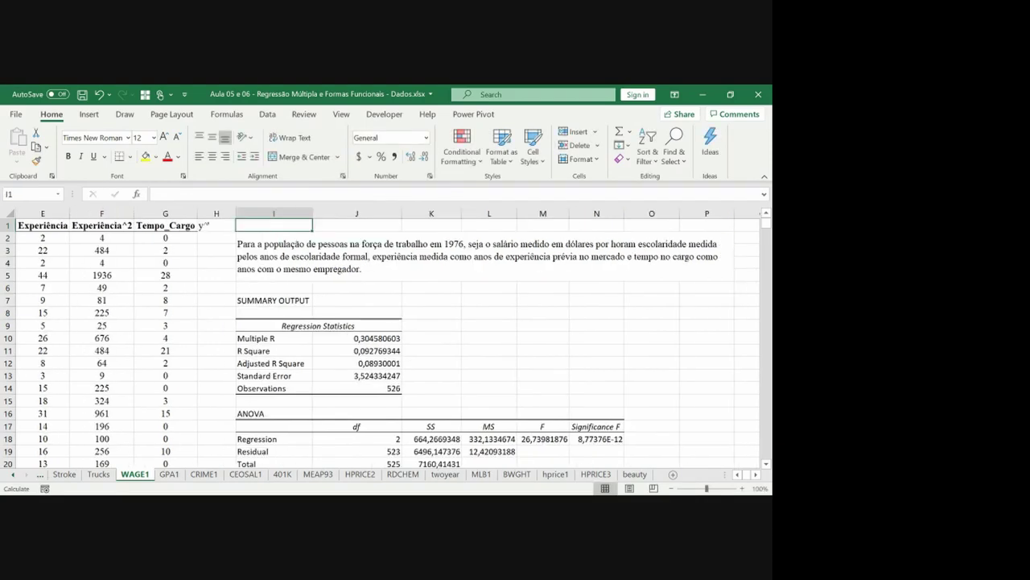
key(Left)
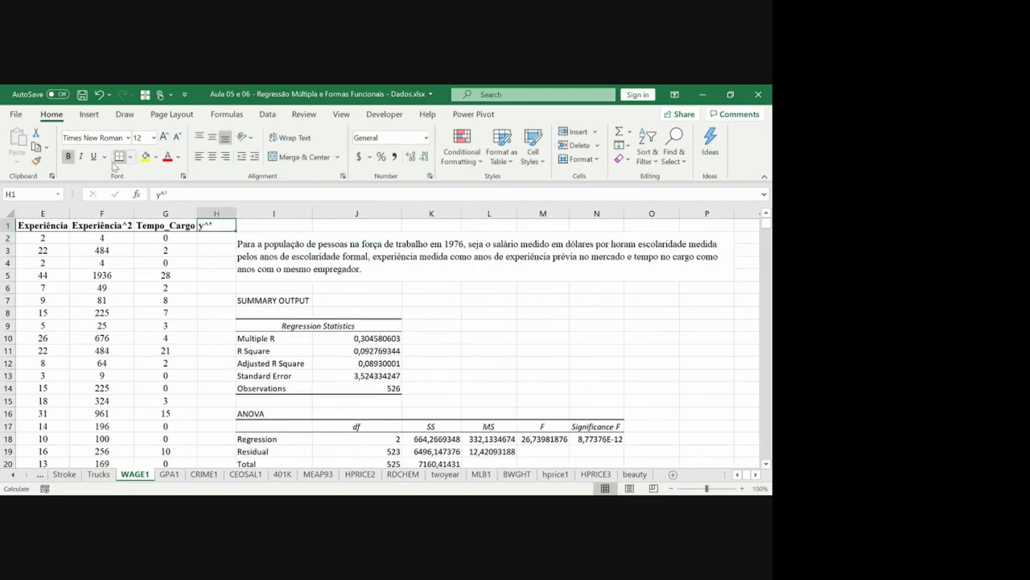
Step: Insert a narrow blank column between the y^' column and the regression output, and widen the y^' column
double_click(235, 214)
click(223, 213)
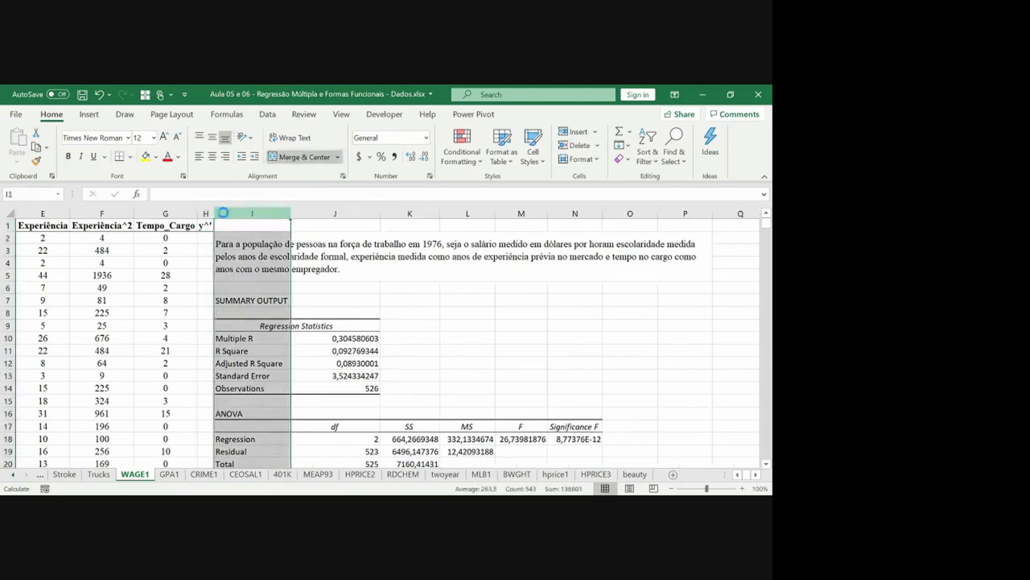
key(ctrl+shift+plus)
key(Left)
drag(213, 213, 244, 213)
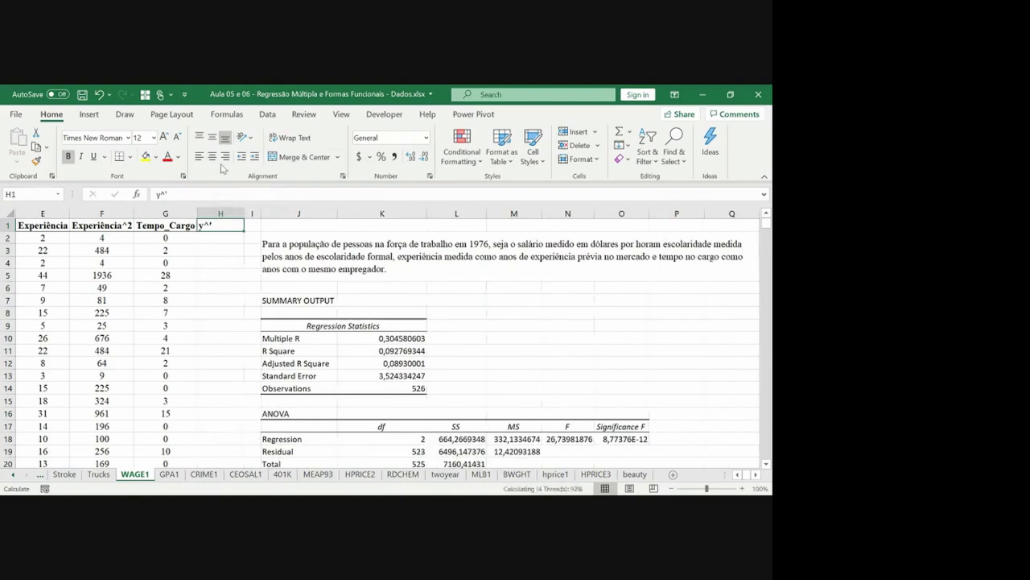
Step: Centre the contents of the y^' column and select H2 below its header
click(219, 213)
click(212, 157)
key(Down)
key(Left)
key(Left)
key(Left)
key(Left)
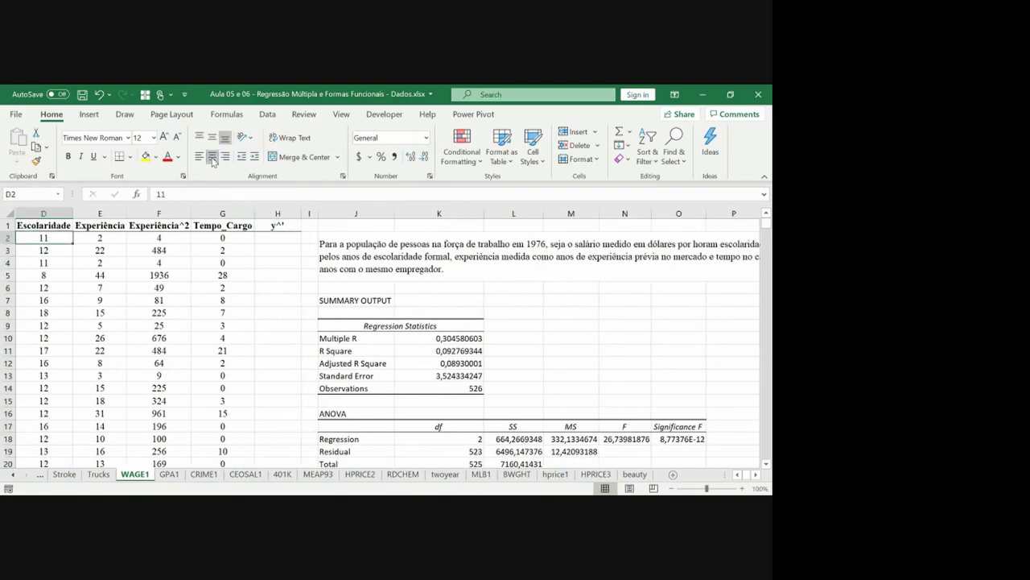
key(Right)
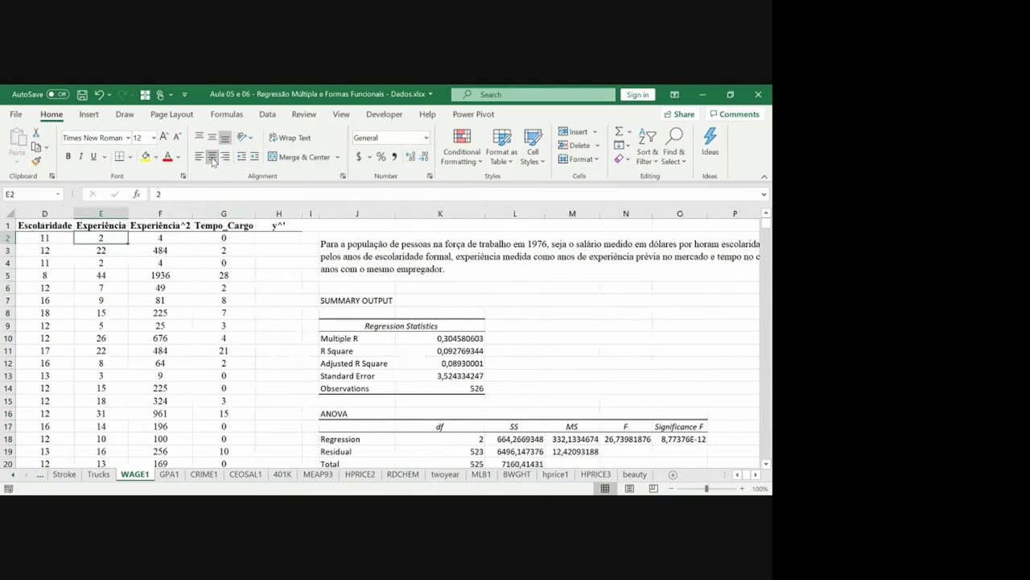
key(Right)
key(Right)
key(Right)
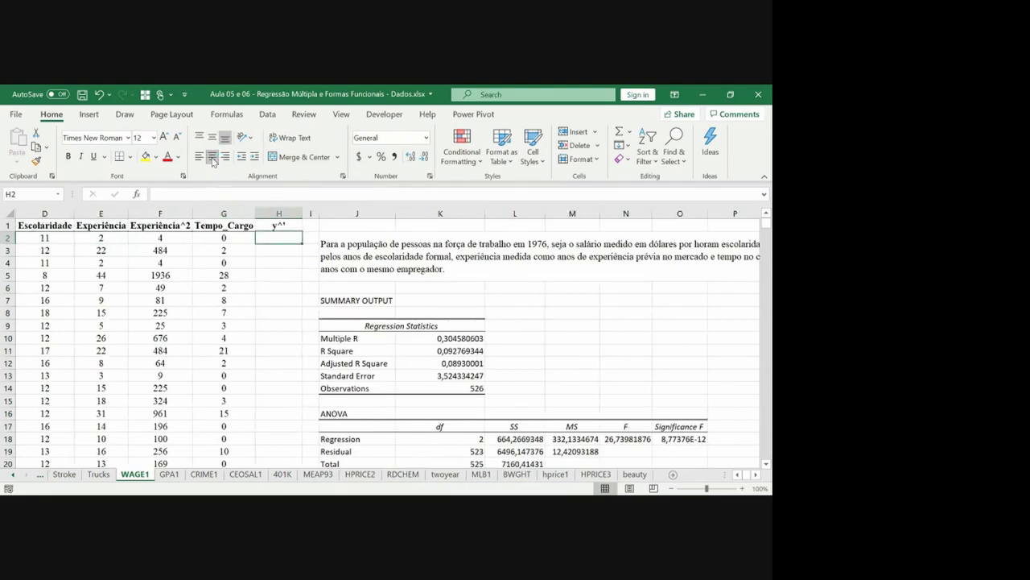
Step: Start a formula in H2 with the absolute reference $K$23 to the intercept coefficient
text(=)
click(352, 448)
key(Down)
key(Down)
key(Down)
key(Down)
key(Right)
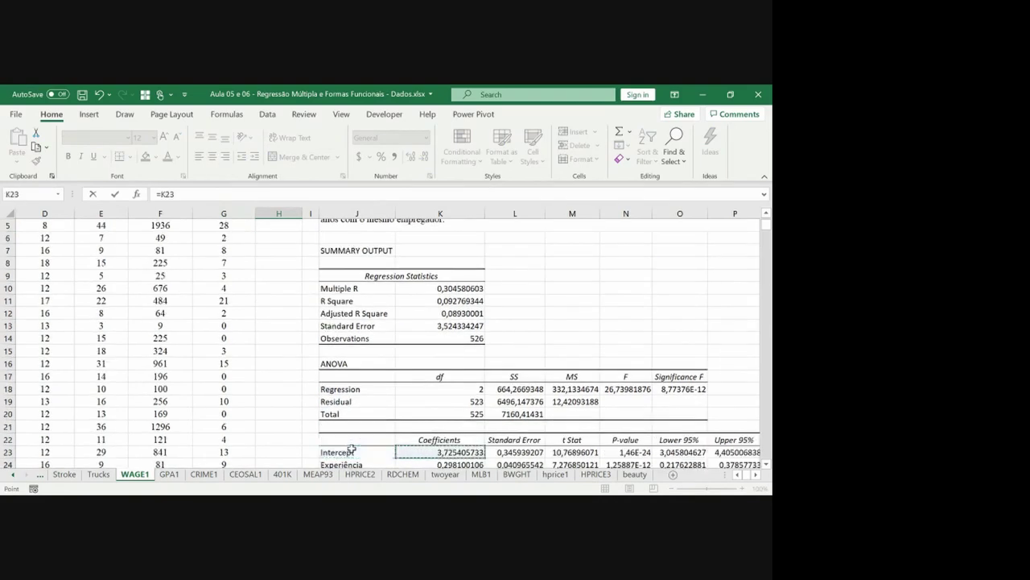
key(F4)
scroll(352, 451, up, 2)
Step: Extend the H2 formula by adding the absolute reference $K$24 to the Experiência coefficient
text(+)
click(357, 452)
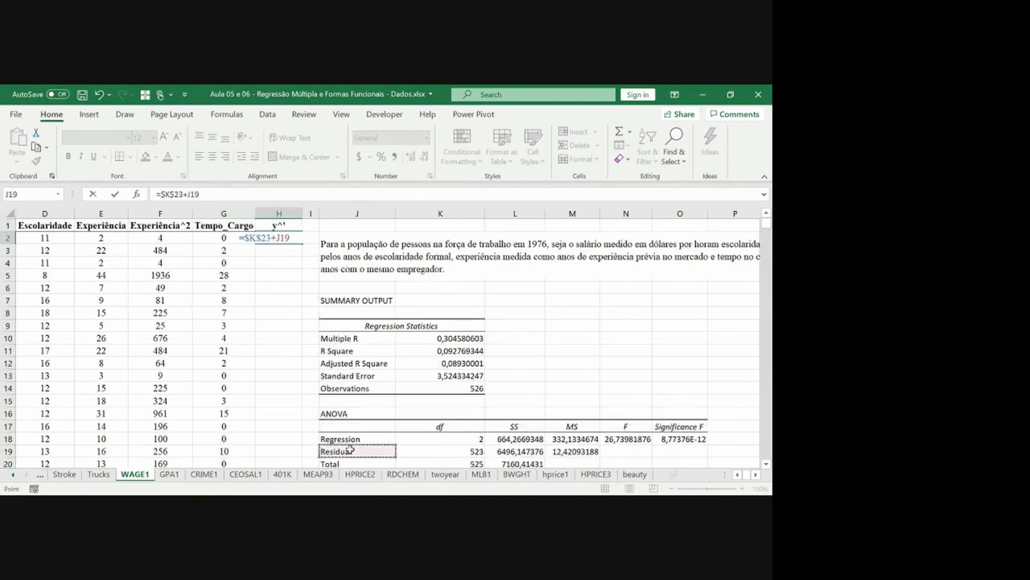
key(Down)
key(Down)
key(Down)
key(Down)
key(Down)
key(Down)
key(Up)
key(Right)
key(F4)
scroll(350, 450, up, 2)
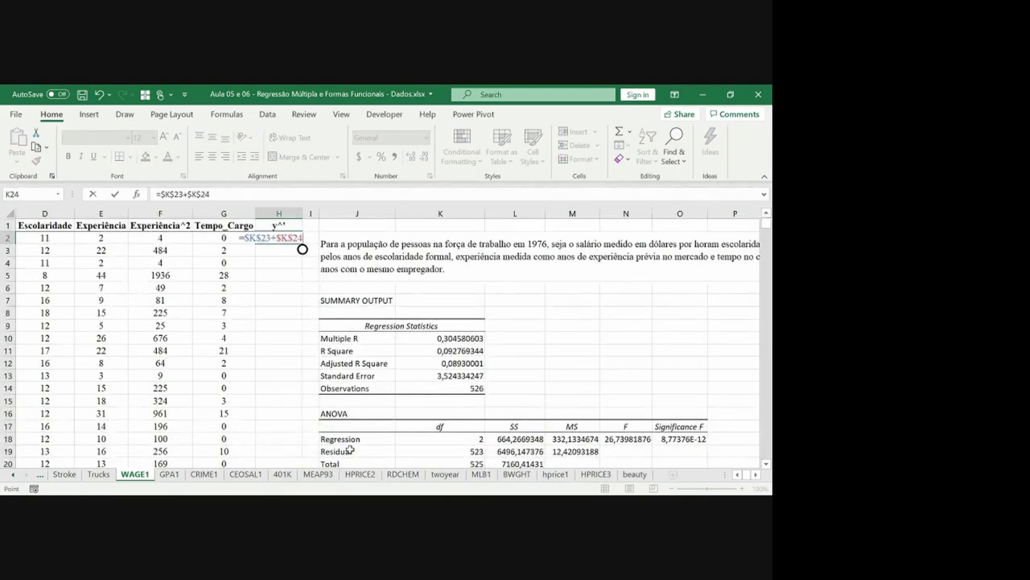
Step: Multiply the $K$24 coefficient by the Experiência value in E2 within the H2 prediction formula
text(*)
key(Left)
key(Left)
key(Left)
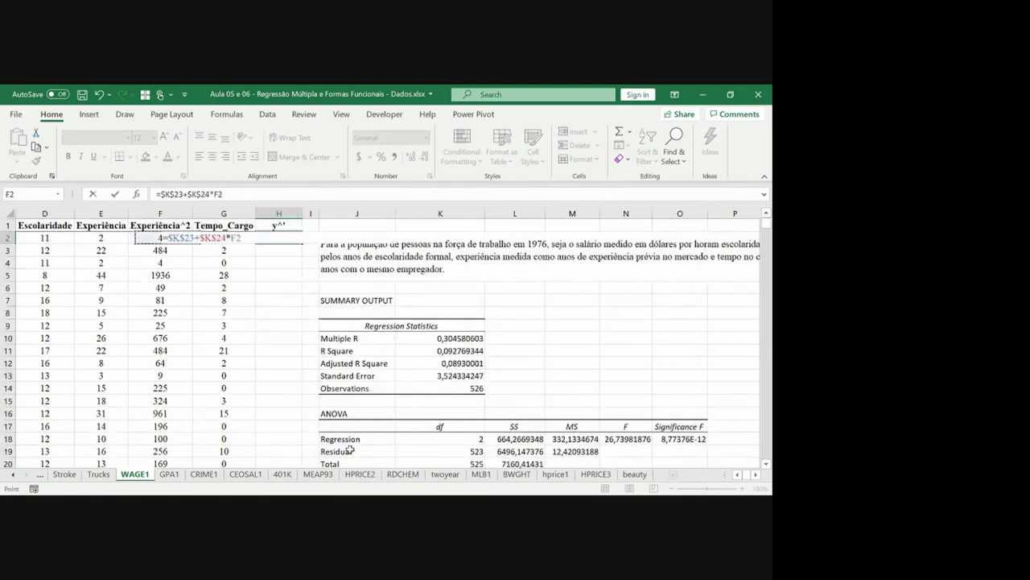
text(+)
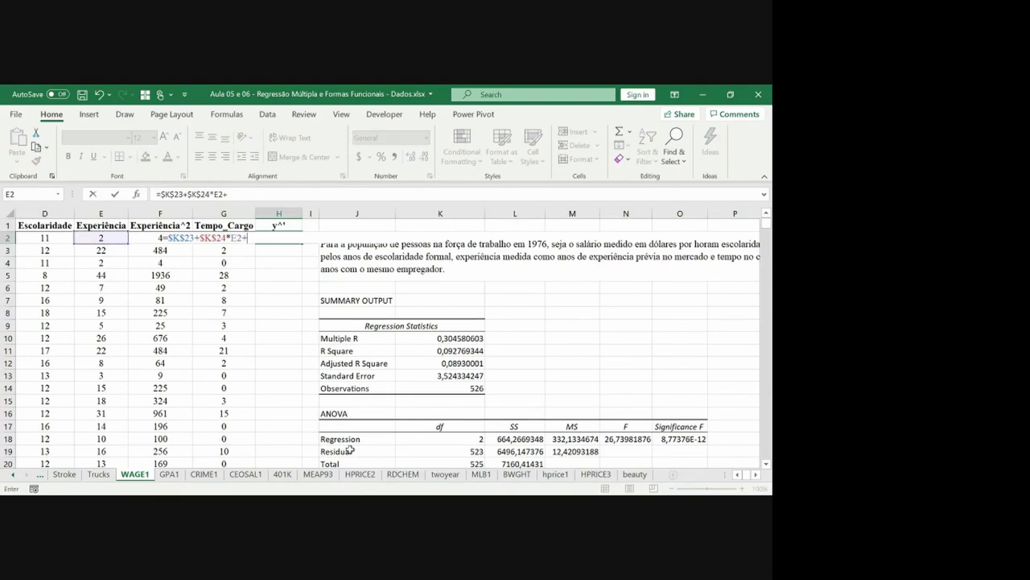
Step: Add the Experiência^2 coefficient to the H2 formula as the absolute reference $K$25
key(Down)
key(Down)
key(Down)
key(Down)
key(Down)
key(Down)
key(Down)
key(Down)
key(Down)
key(Down)
key(Down)
key(Down)
key(Down)
key(Down)
key(Down)
key(Down)
key(Down)
key(Down)
key(Down)
key(Down)
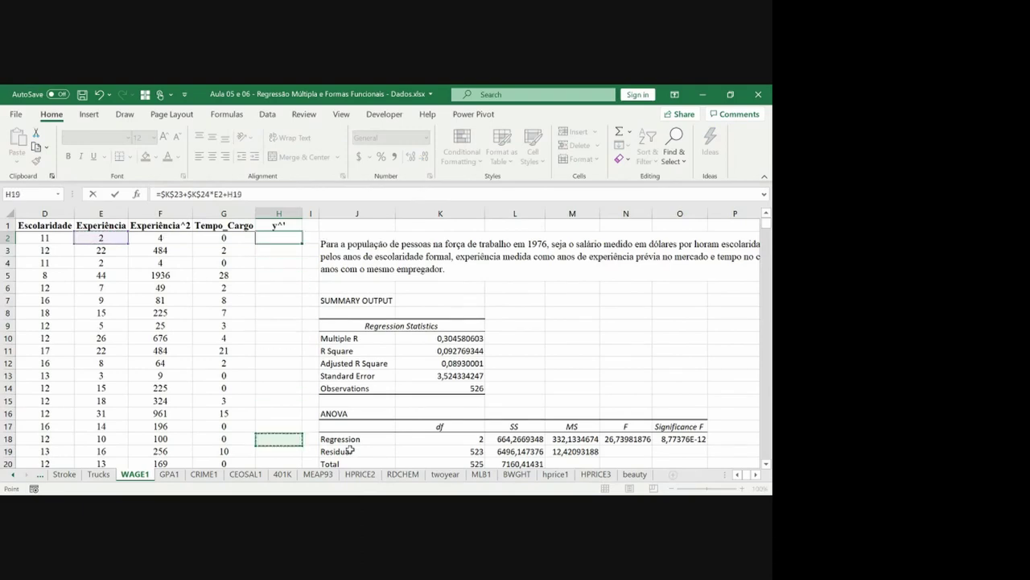
key(Down)
key(Down)
key(Down)
key(Right)
key(Right)
key(Right)
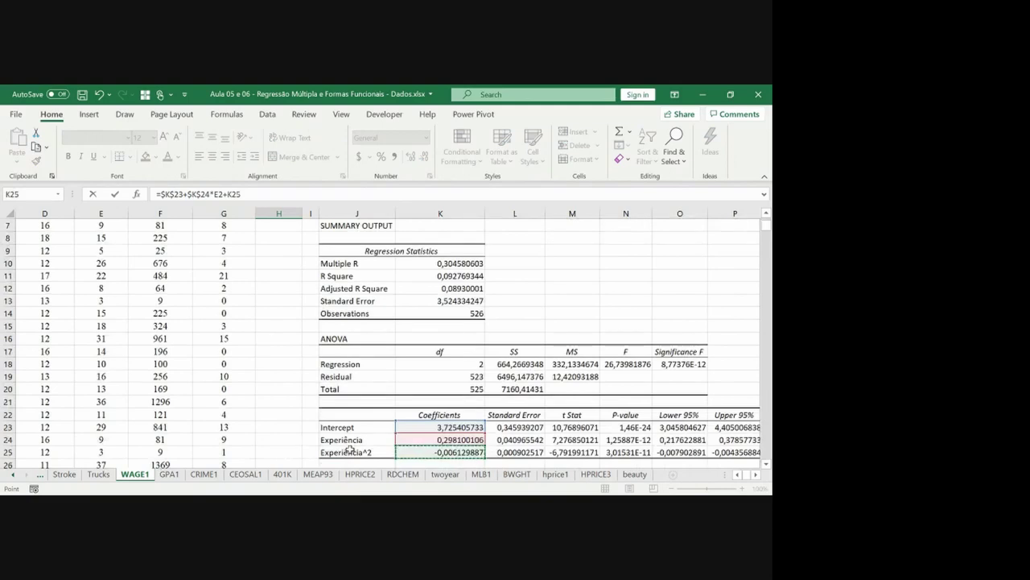
key(F4)
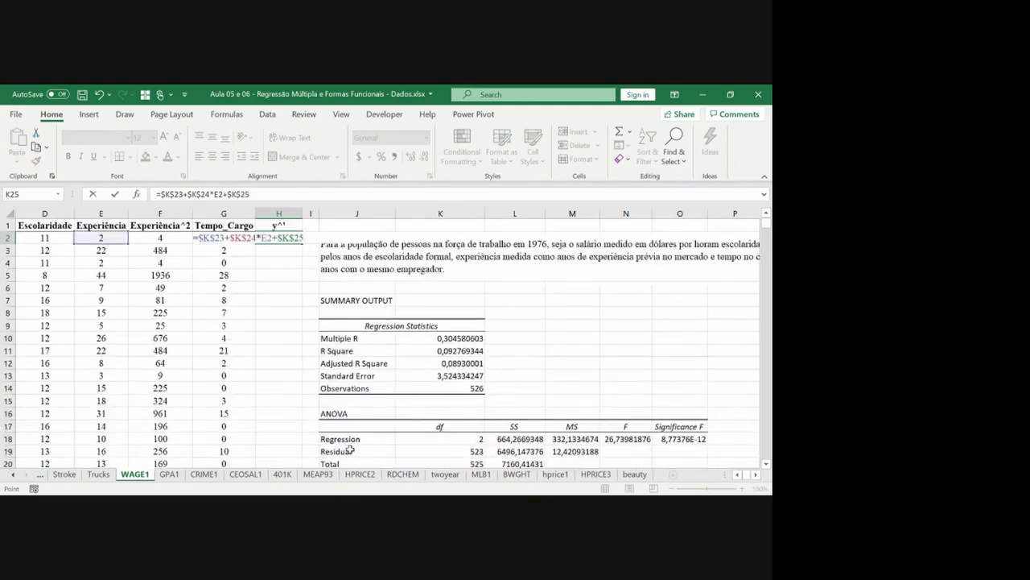
Step: Complete the formula as =$K$23+$K$24*E2+$K$25*F2 and fill it down the y^ column
text(*)
key(Left)
key(Left)
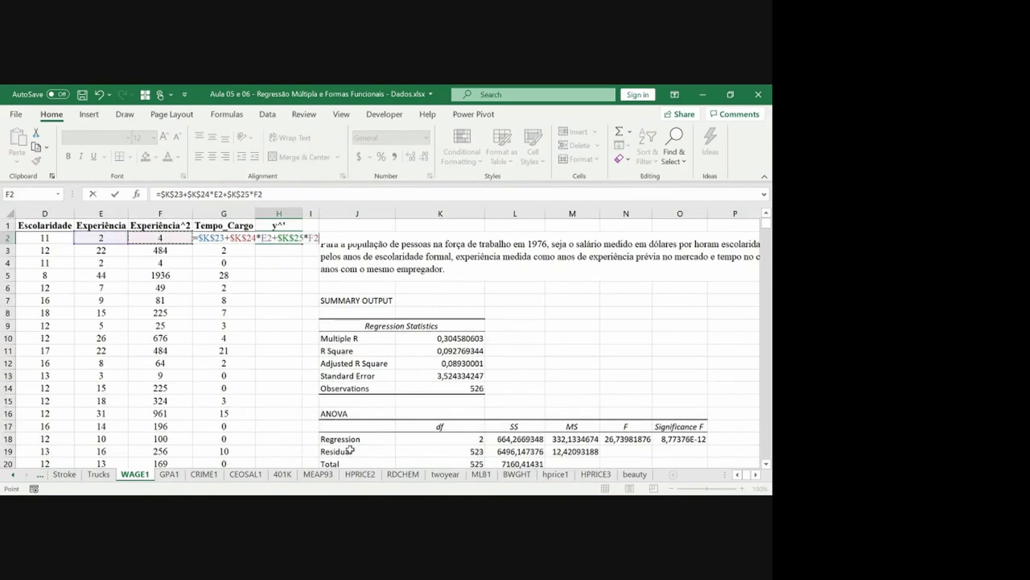
key(Tab)
key(Left)
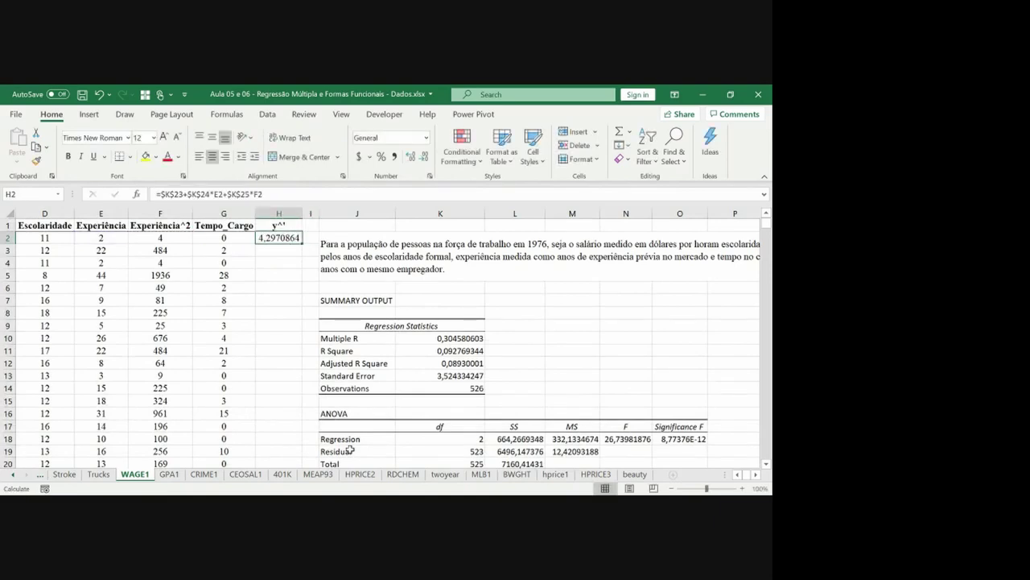
double_click(304, 243)
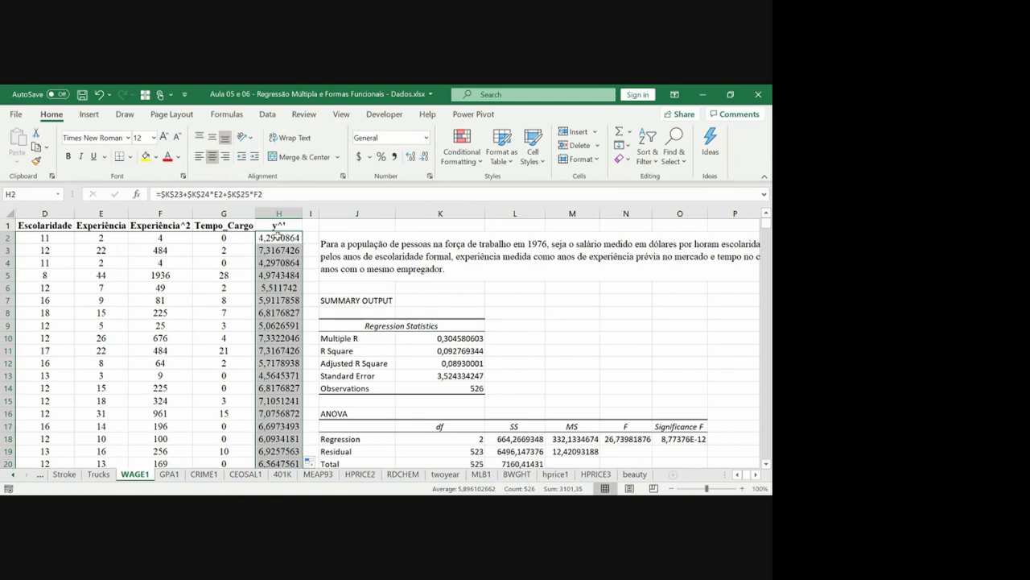
Step: Insert a markers-only scatter chart from the WAGE1 wage data
click(287, 242)
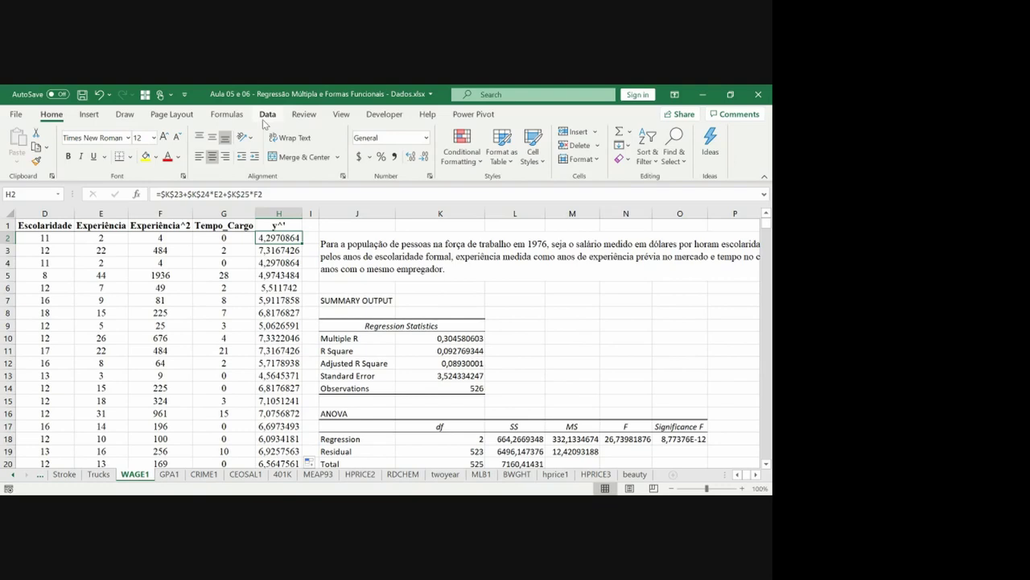
click(90, 115)
click(339, 160)
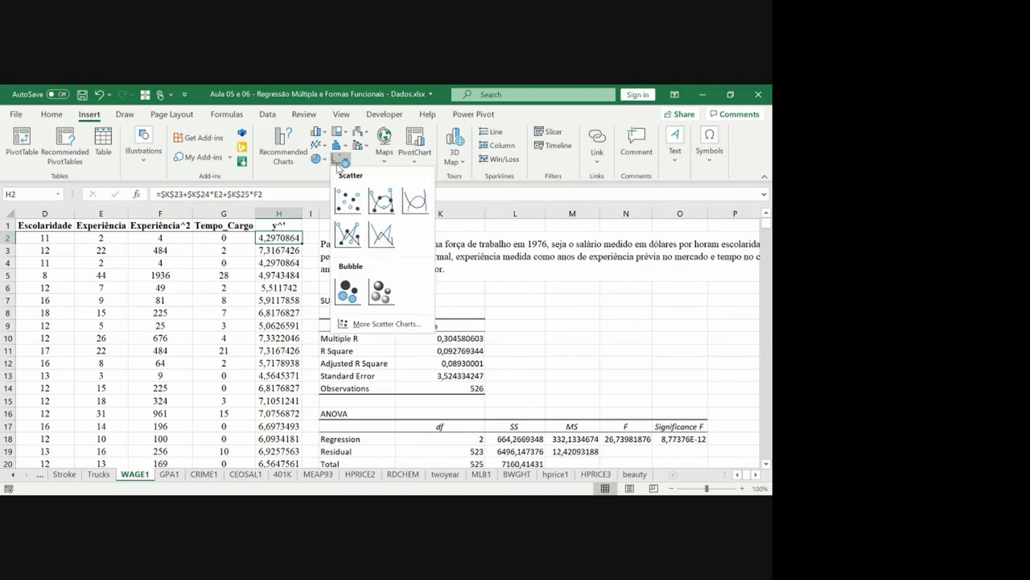
click(347, 205)
Step: Remove all the default data series from the scatter chart's data source
right_click(432, 279)
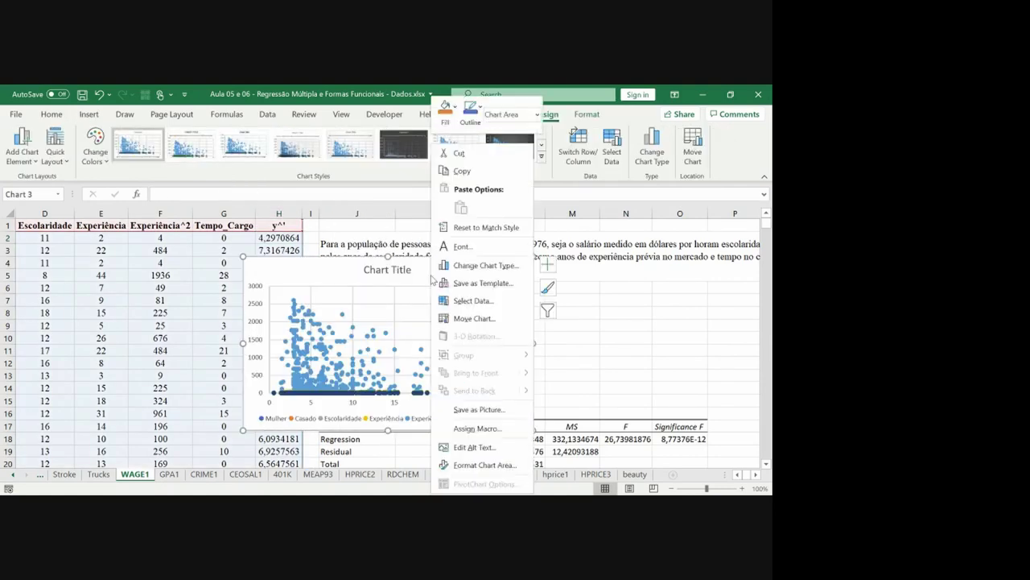
click(472, 300)
click(399, 237)
click(399, 236)
click(399, 237)
click(399, 237)
click(399, 237)
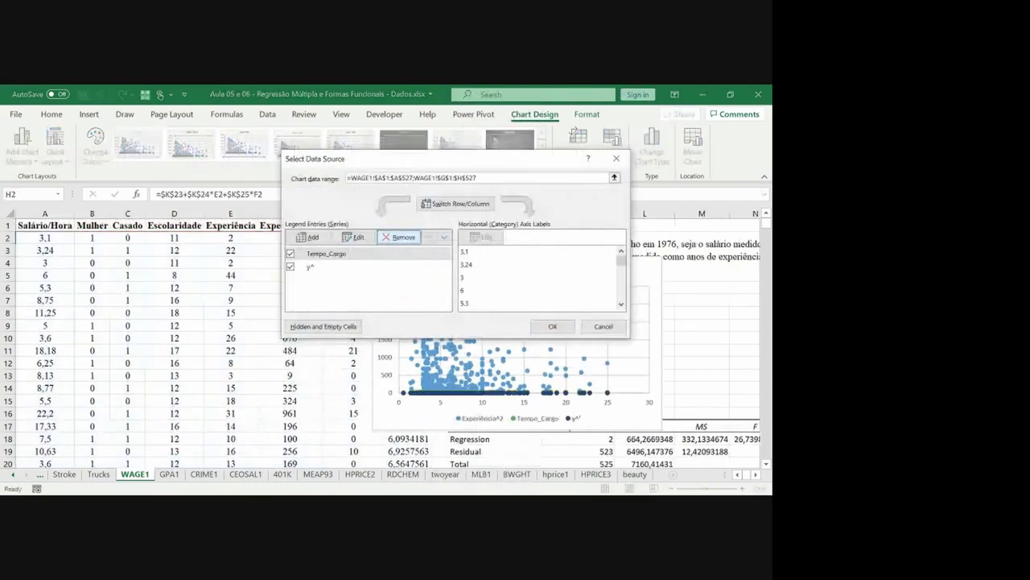
click(399, 237)
click(399, 237)
Step: Add a new chart series with the Experiência range E2:E527 as its X values
key(alt+a)
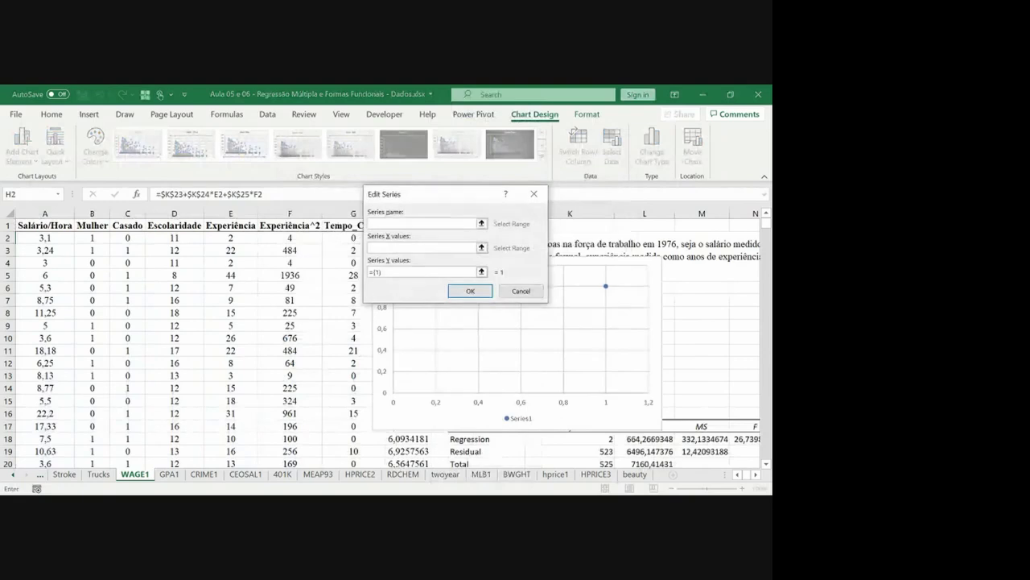
click(480, 246)
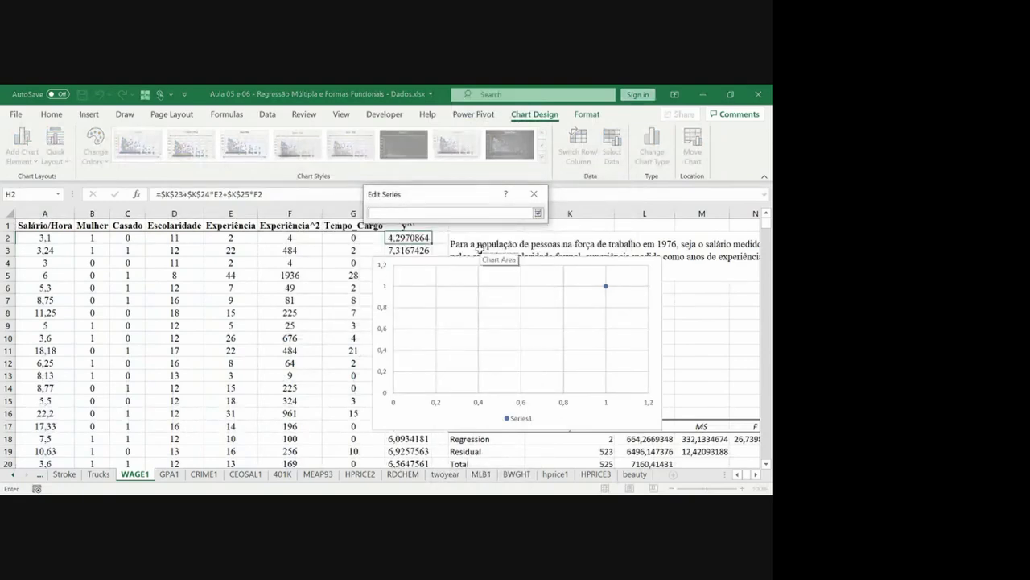
click(231, 235)
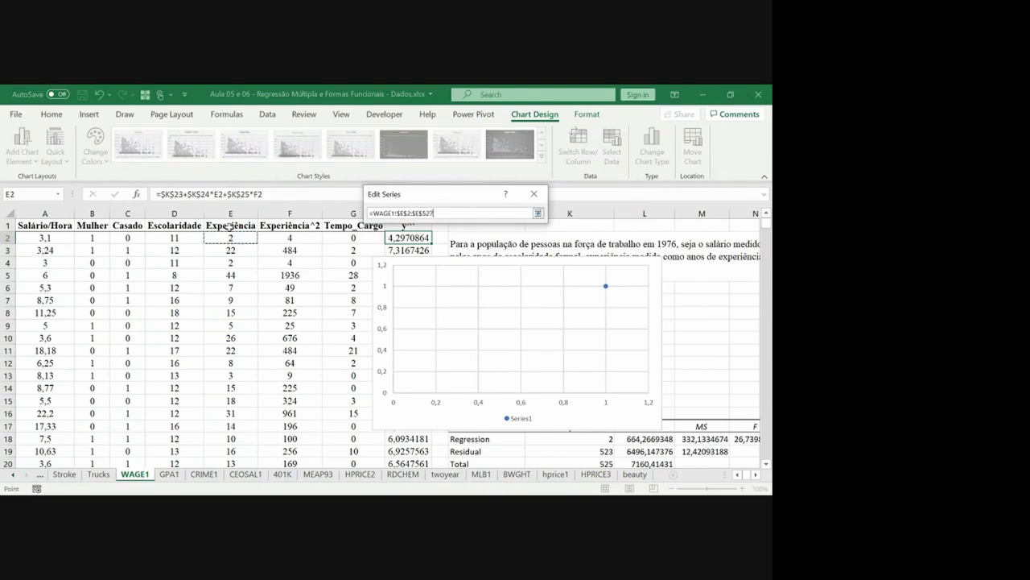
key(ctrl+shift+Down)
key(Return)
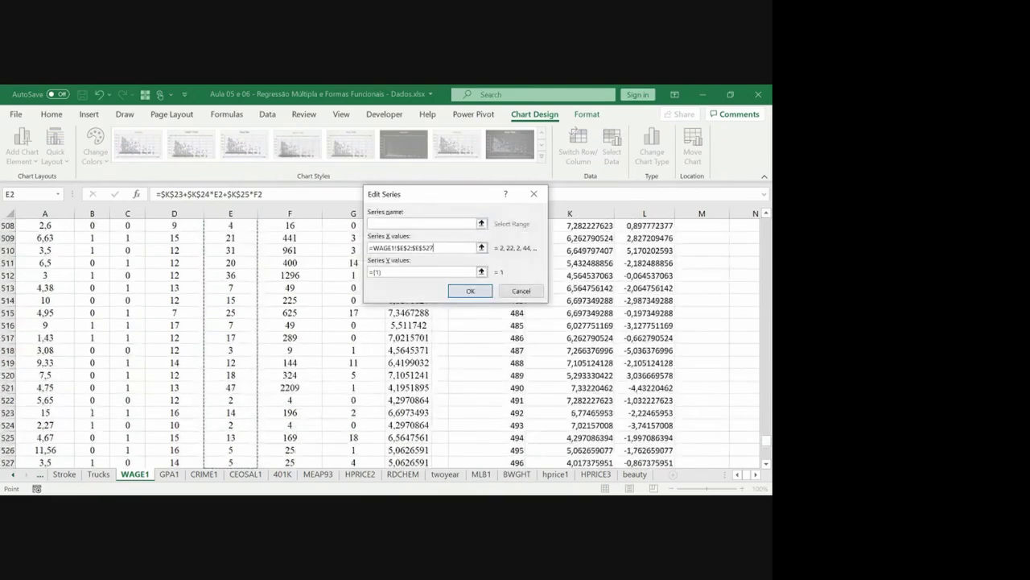
Step: Set the series' Y values to the y^ range H2:H527 and apply the new data source to the chart
click(482, 271)
click(352, 296)
key(ctrl+Up)
key(Right)
key(Down)
key(ctrl+shift+Down)
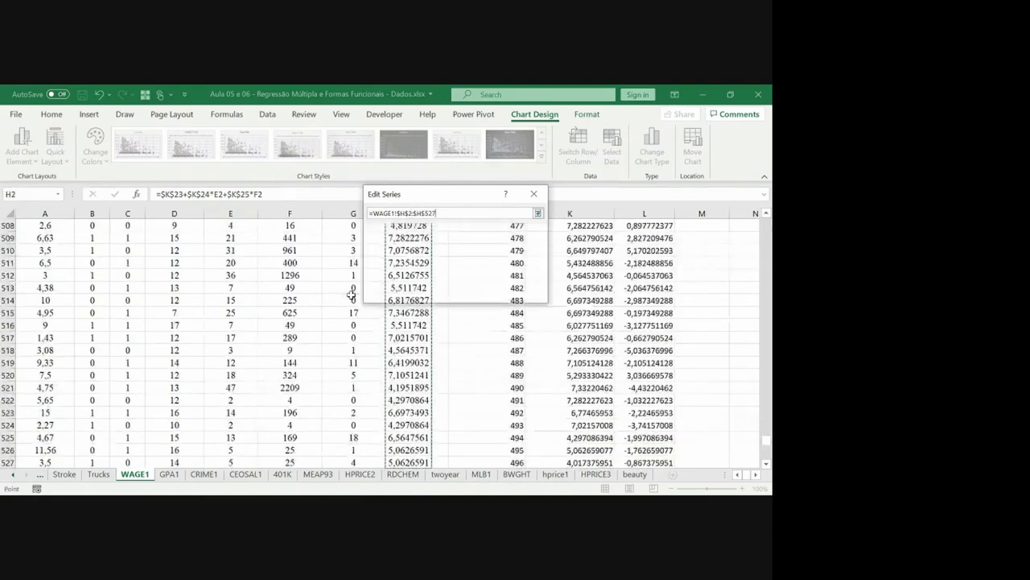
key(Return)
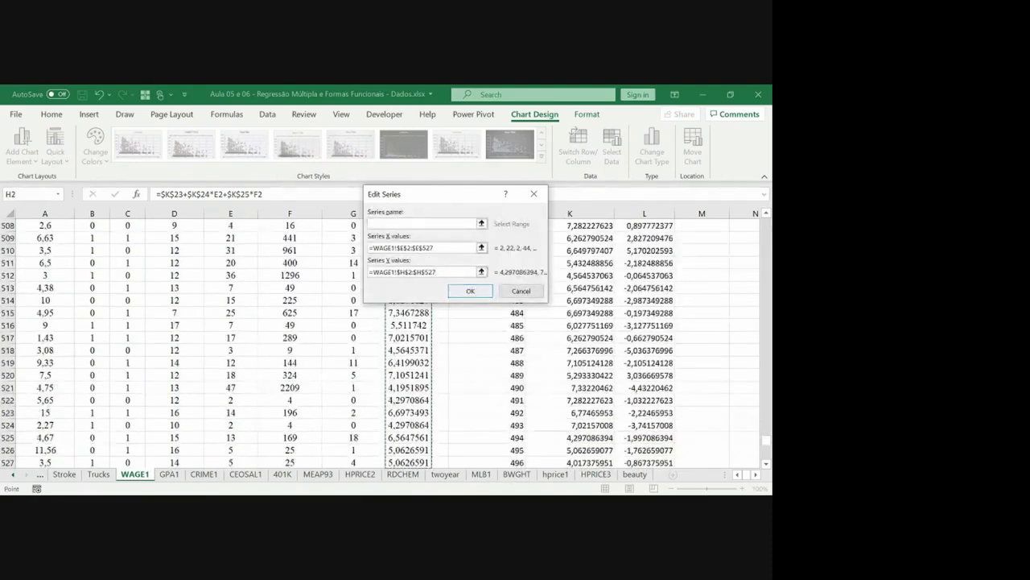
key(Return)
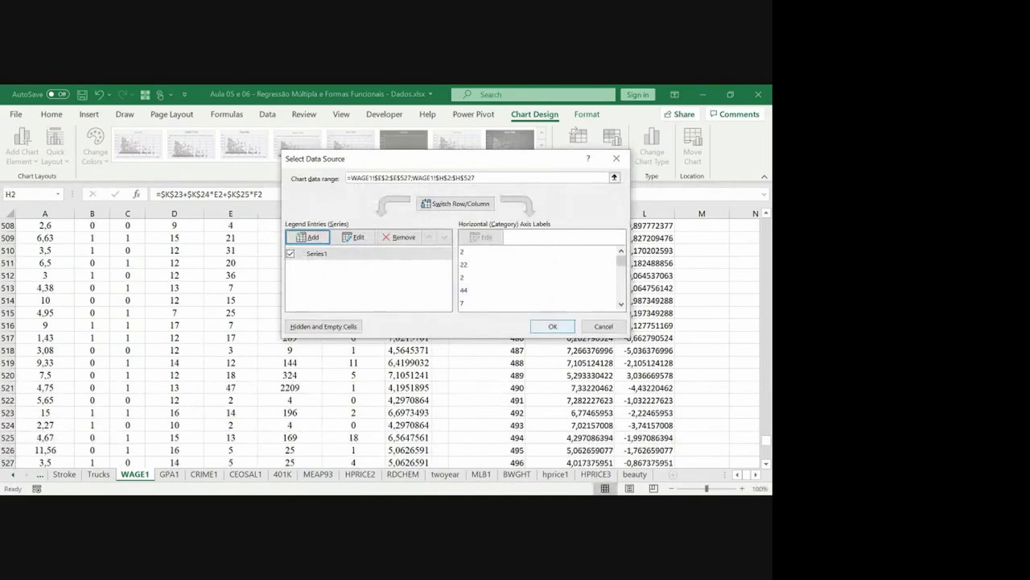
key(Return)
click(350, 322)
key(ctrl+Up)
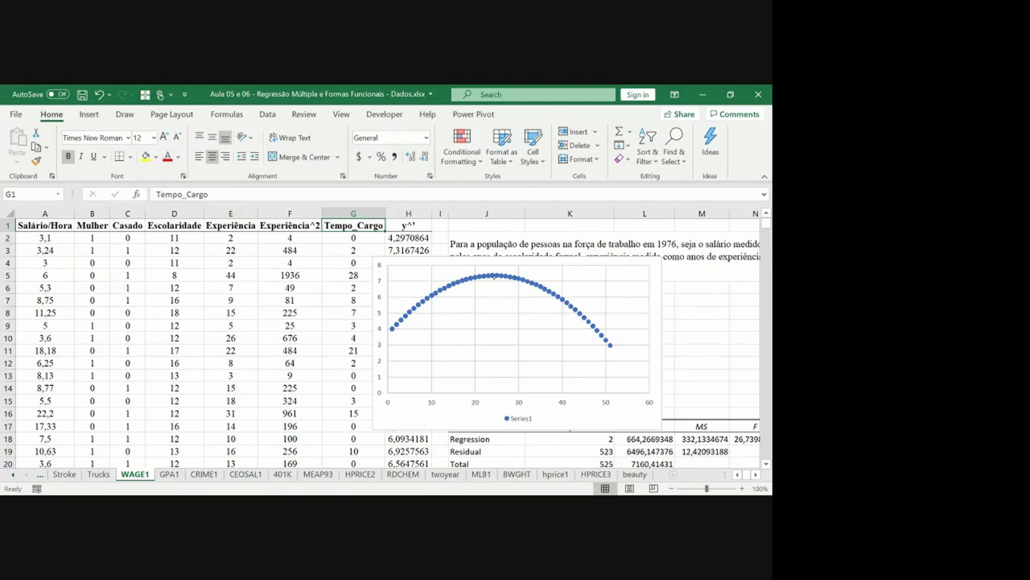
double_click(492, 276)
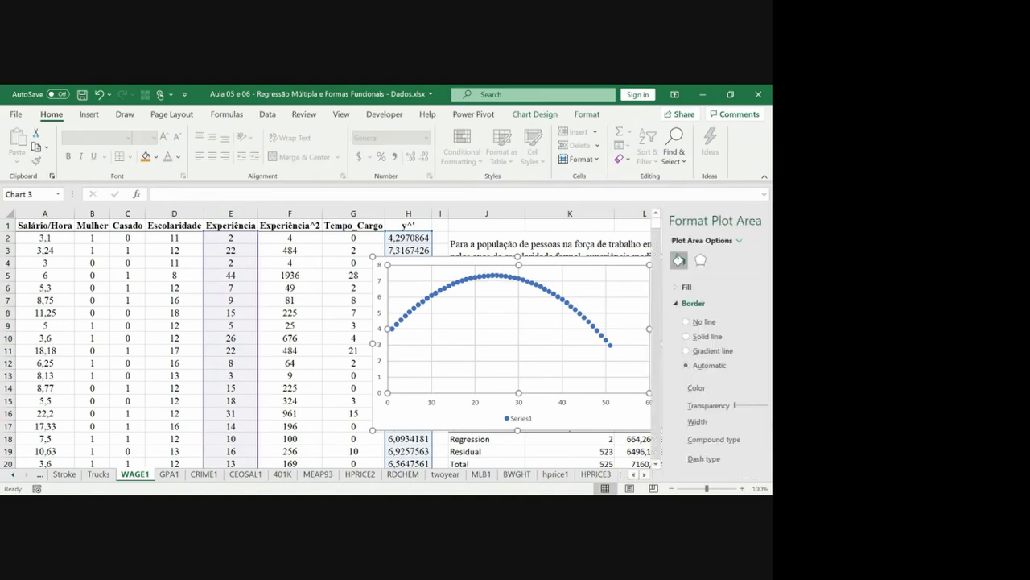
click(759, 219)
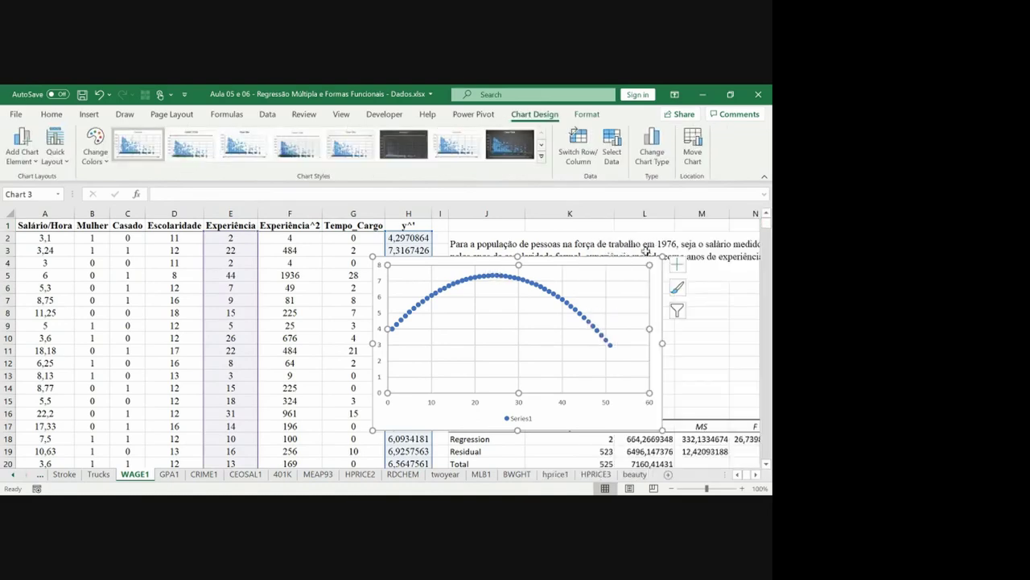
click(499, 228)
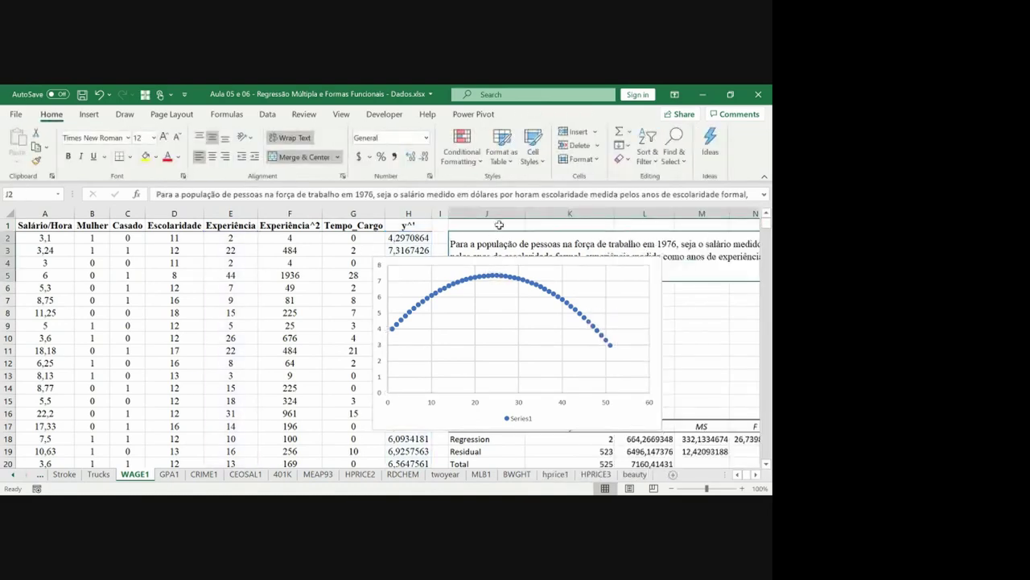
double_click(499, 228)
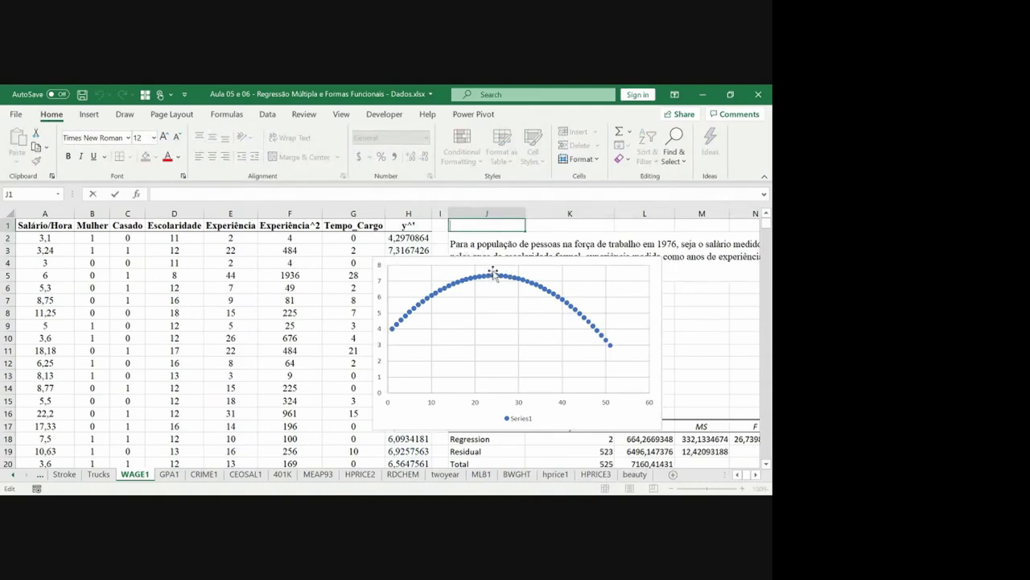
click(494, 273)
right_click(494, 274)
click(387, 276)
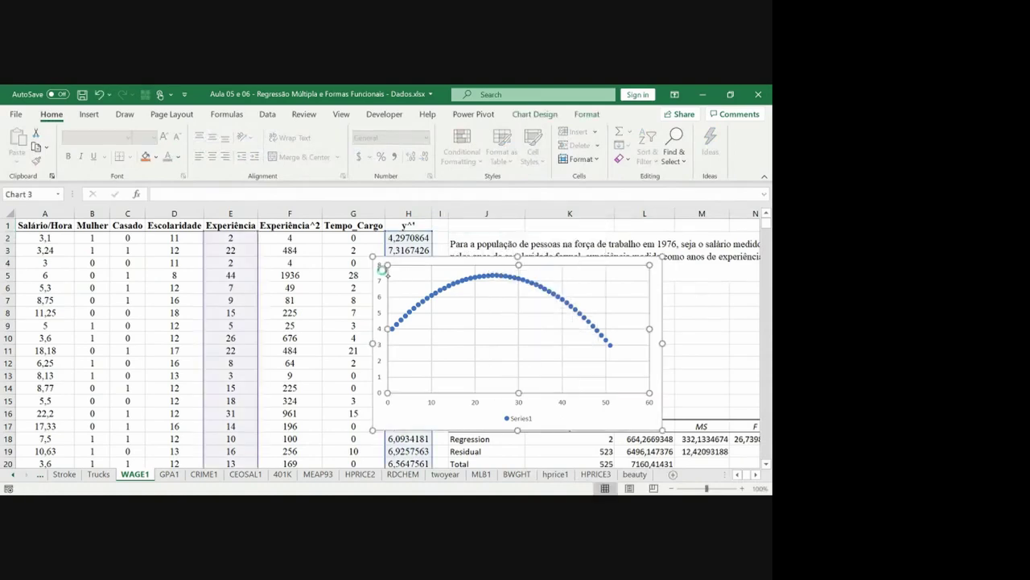
click(451, 232)
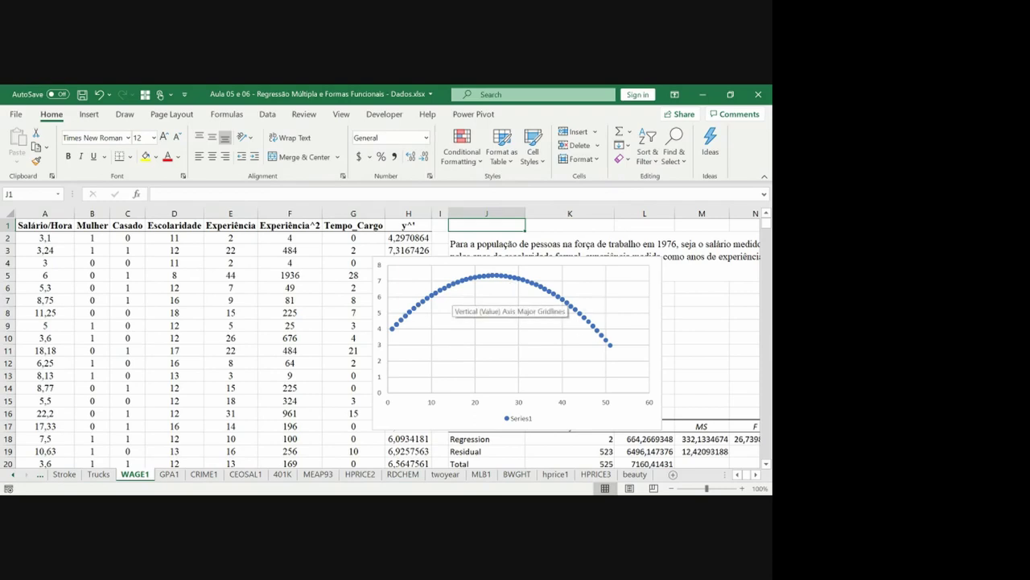
Step: Switch to the PowerPoint slide show with the quadratic Salário vs. Experiência example
key(alt+Tab)
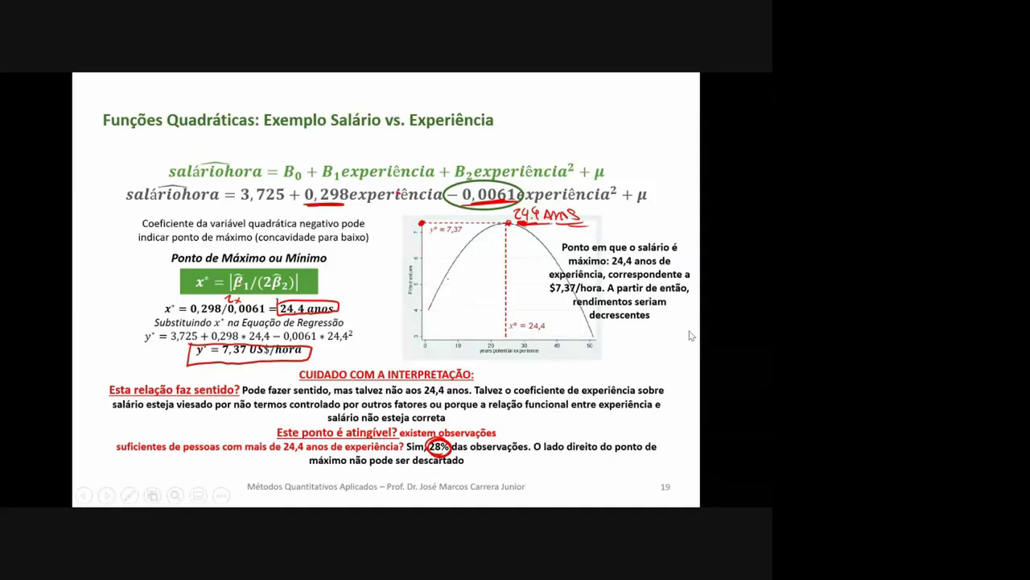
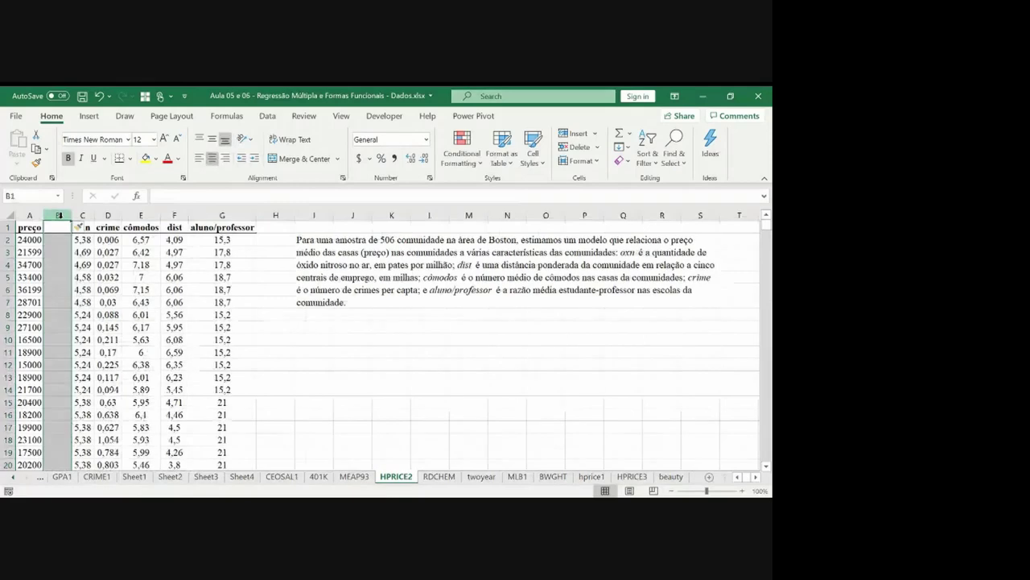
Step: Enter the header ln(preço) in B1 of the HPRICE2 sheet and fit column B's width to it
key(ctrl+c)
text(preço)
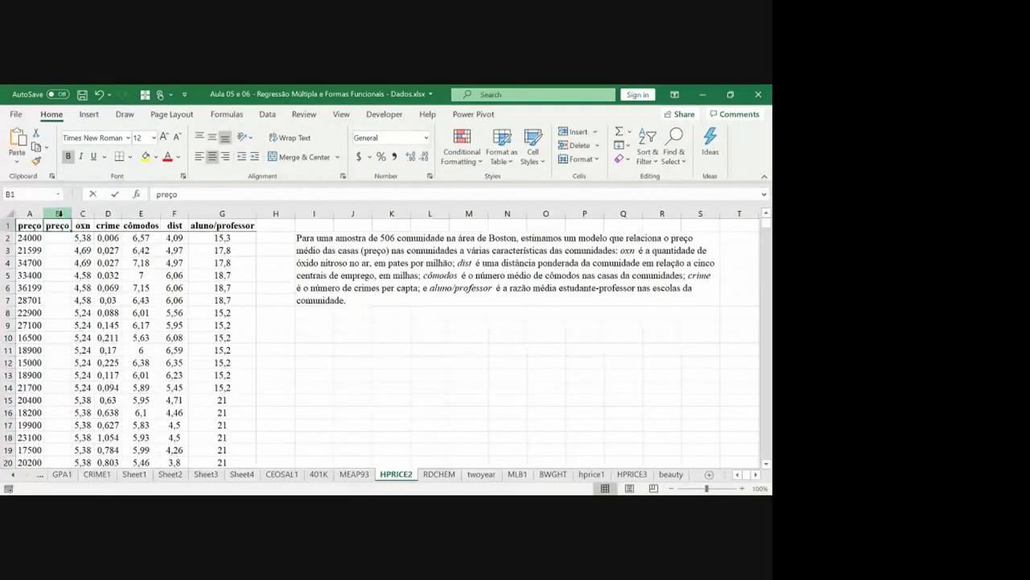
key(Home)
text(ln()
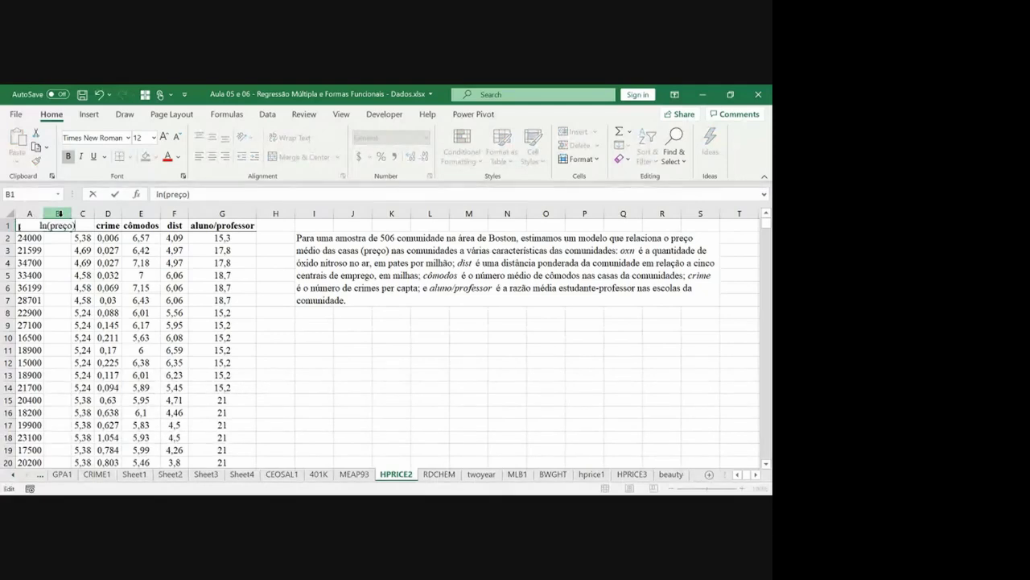
text())
key(Return)
double_click(71, 213)
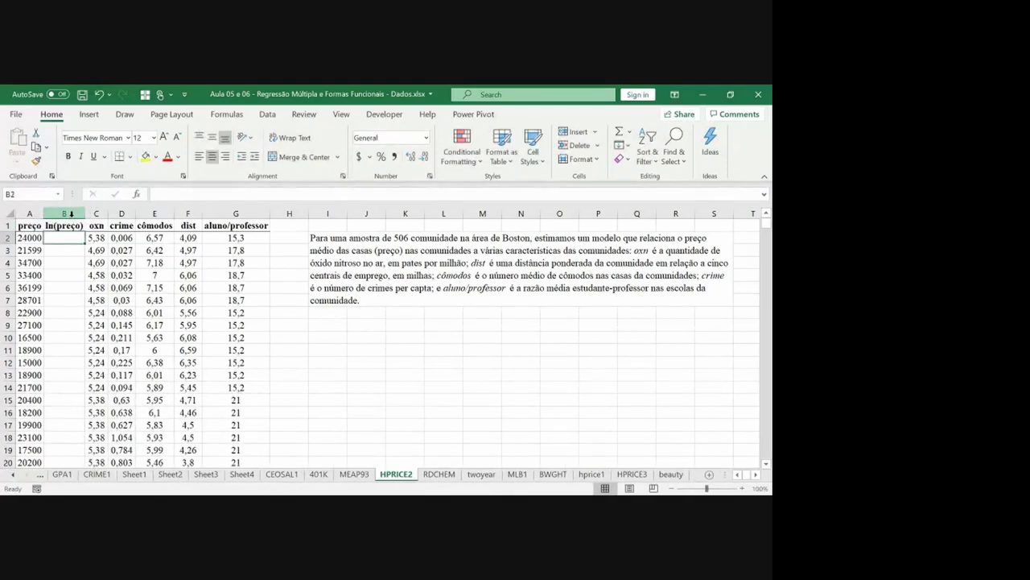
Step: Calculate the natural log of the price with =LN(A2) in B2 and copy the formula down to B507
text(=ln(A2))
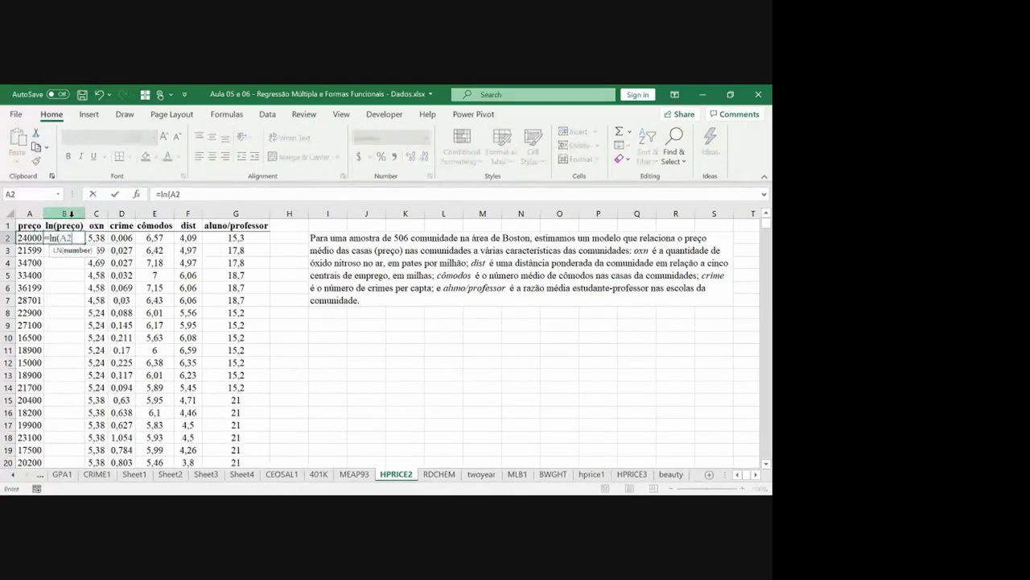
key(ctrl+Return)
key(ctrl+c)
key(Left)
key(ctrl+Down)
key(Right)
key(ctrl+shift+Up)
key(ctrl+v)
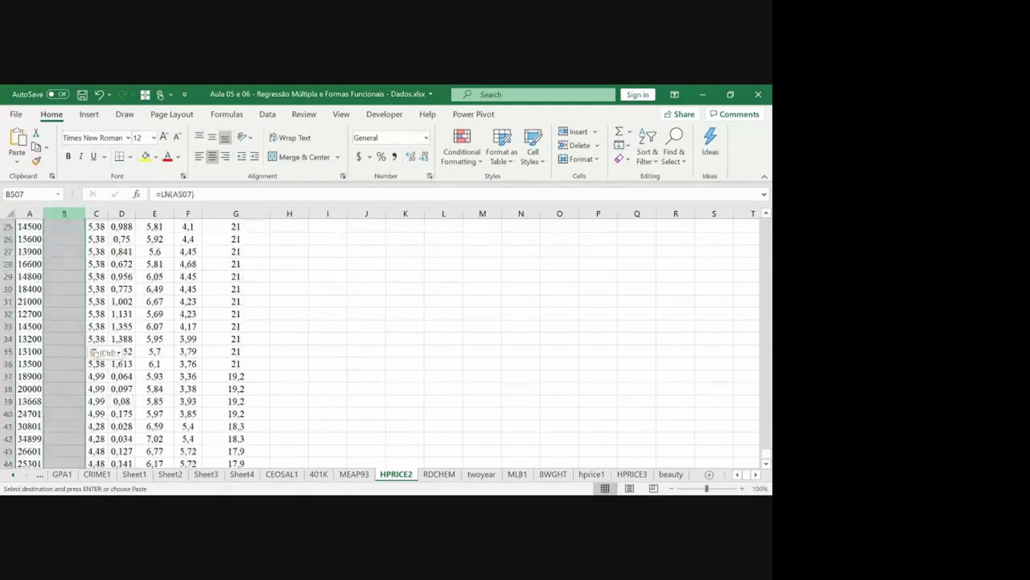
key(ctrl+Up)
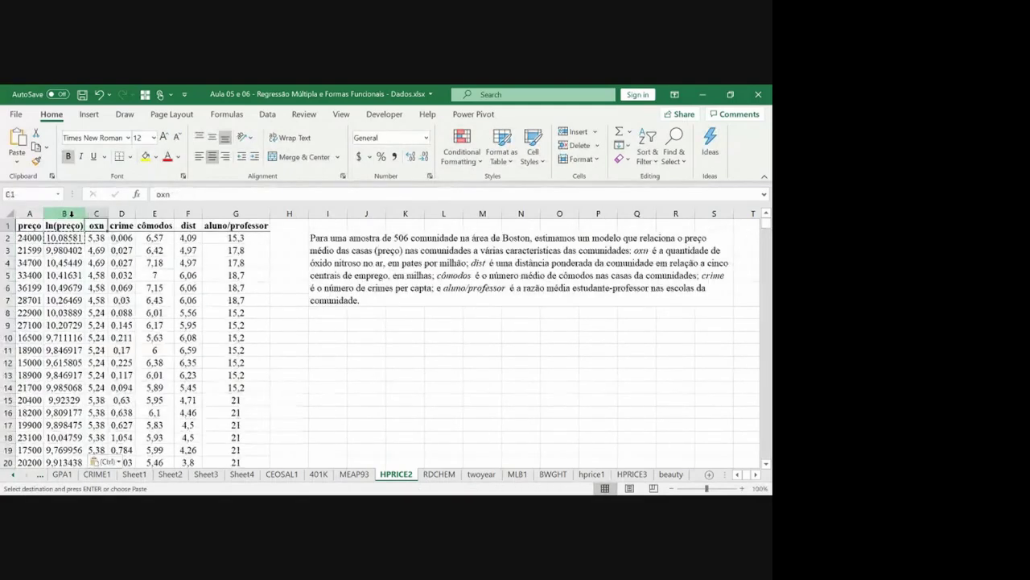
key(Right)
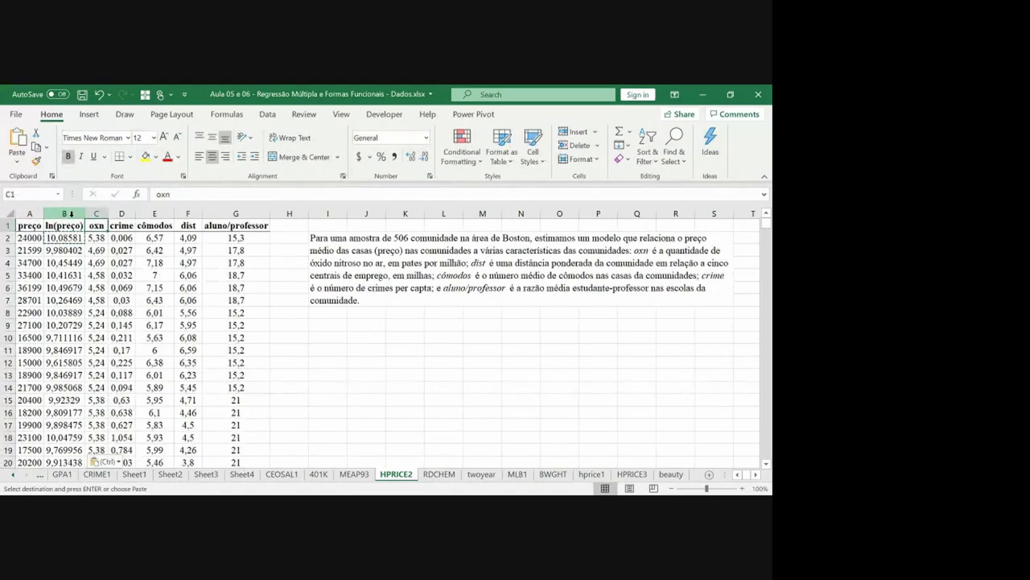
Step: Insert two blank columns at column H and enter the header ln(oxn) in H1
key(Escape)
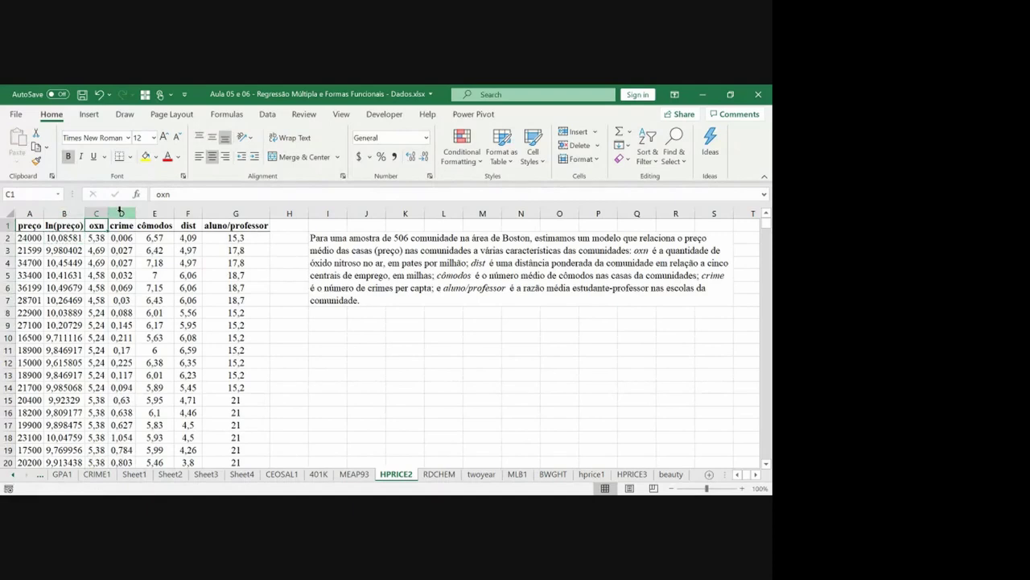
click(120, 211)
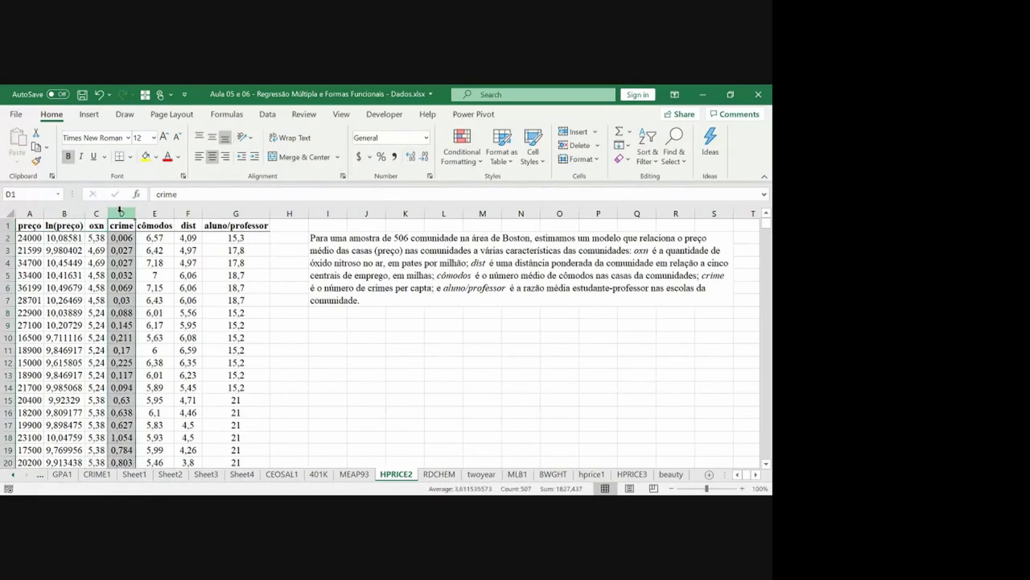
click(288, 211)
key(ctrl+plus)
key(ctrl+plus)
key(ctrl+plus)
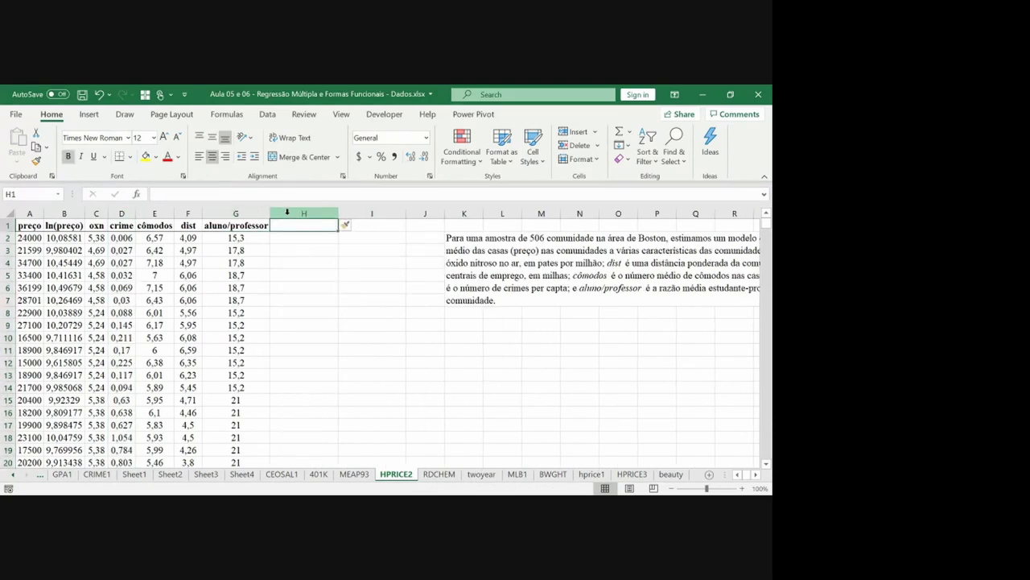
text(ln(oxn)
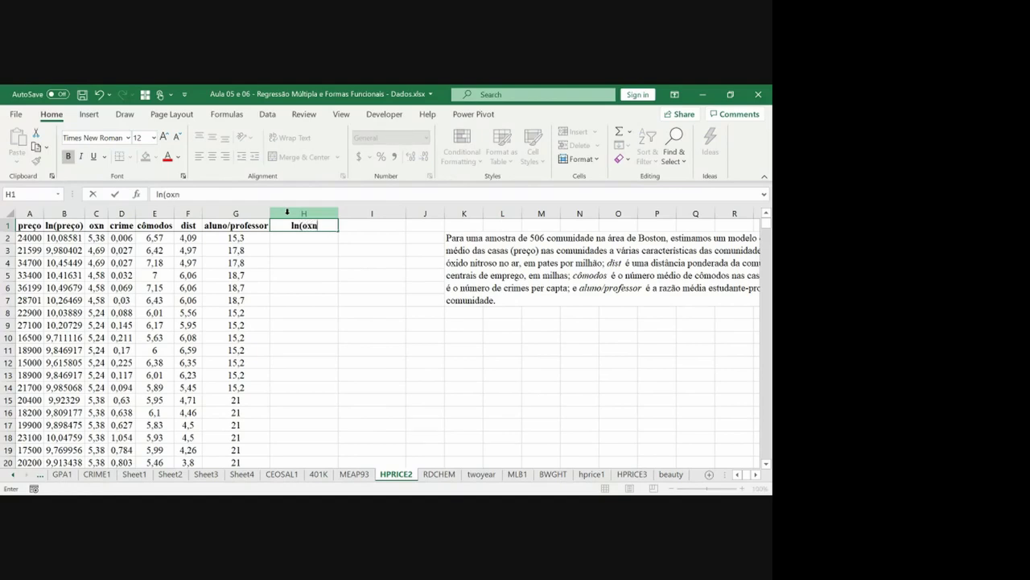
key(Return)
Step: Calculate the natural log of oxn in H2 with the formula =LN(C2)
text(=ln()
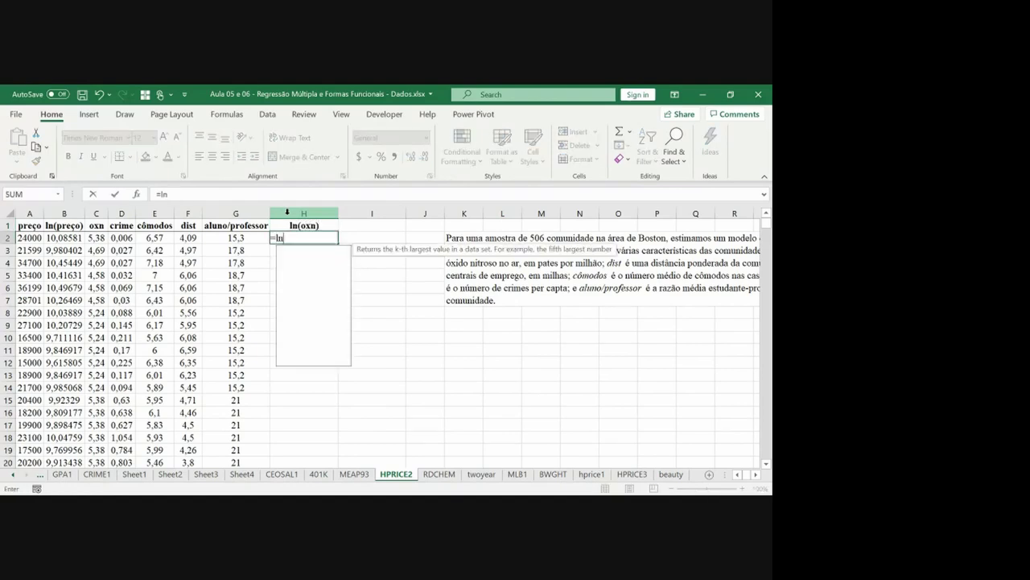
key(Left)
key(Left)
key(Left)
key(Left)
key(Left)
key(ctrl+Return)
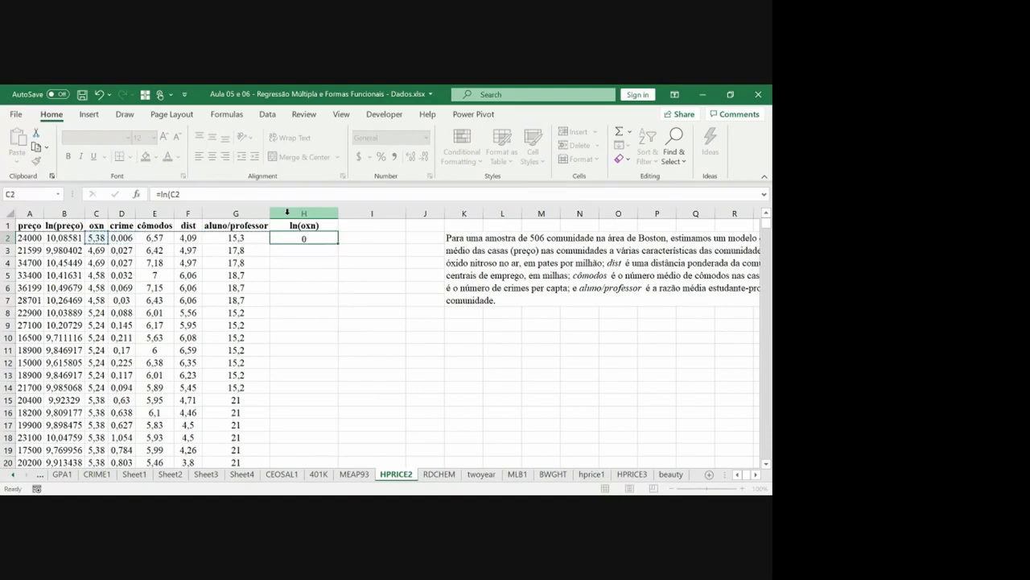
Step: Copy the H2 formula down the ln(oxn) column to H507
key(ctrl+c)
key(Left)
key(ctrl+Down)
key(Right)
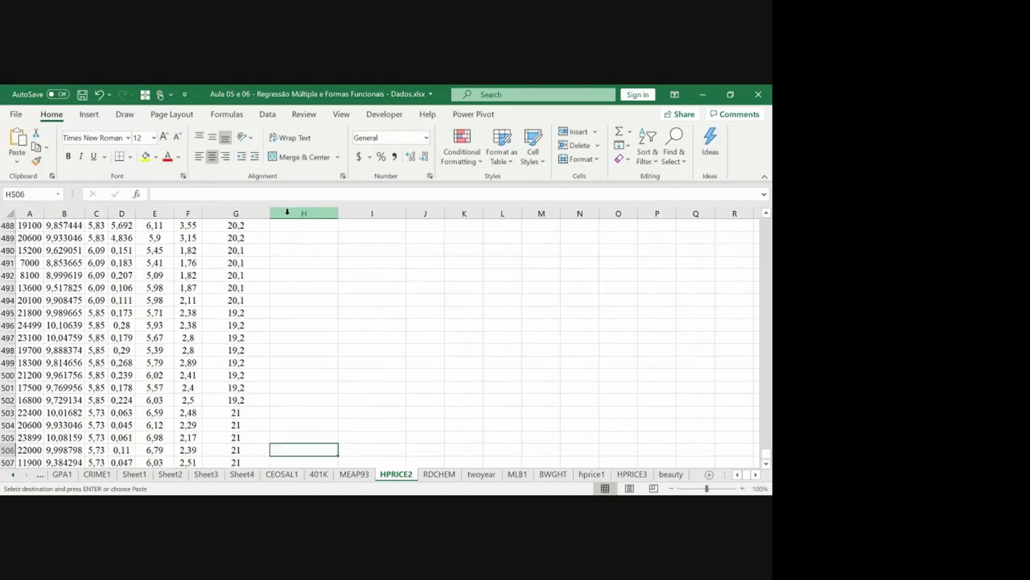
key(ctrl+shift+Up)
key(ctrl+v)
key(ctrl+Up)
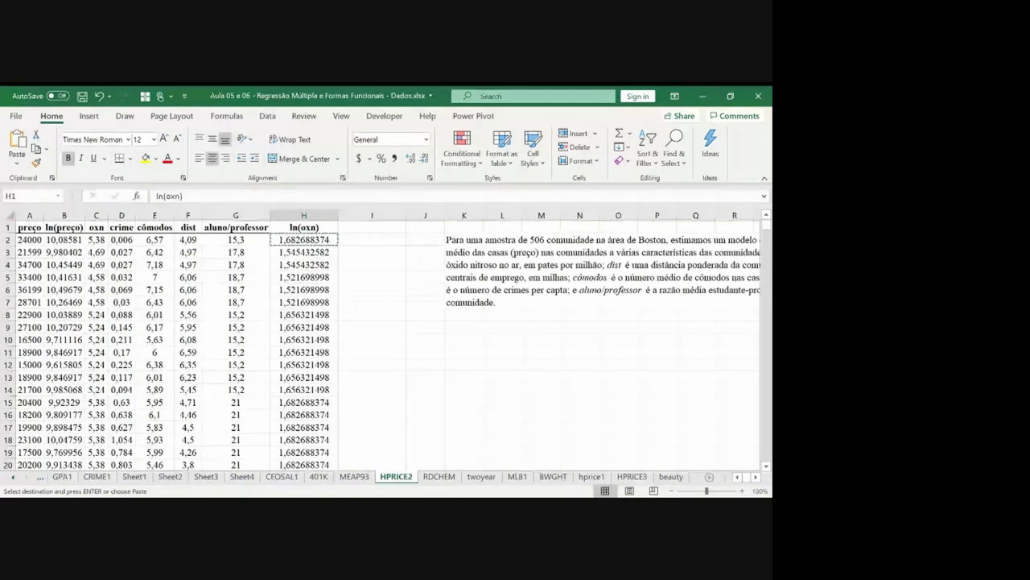
Step: Enter the header ln(dist) in I1
key(Right)
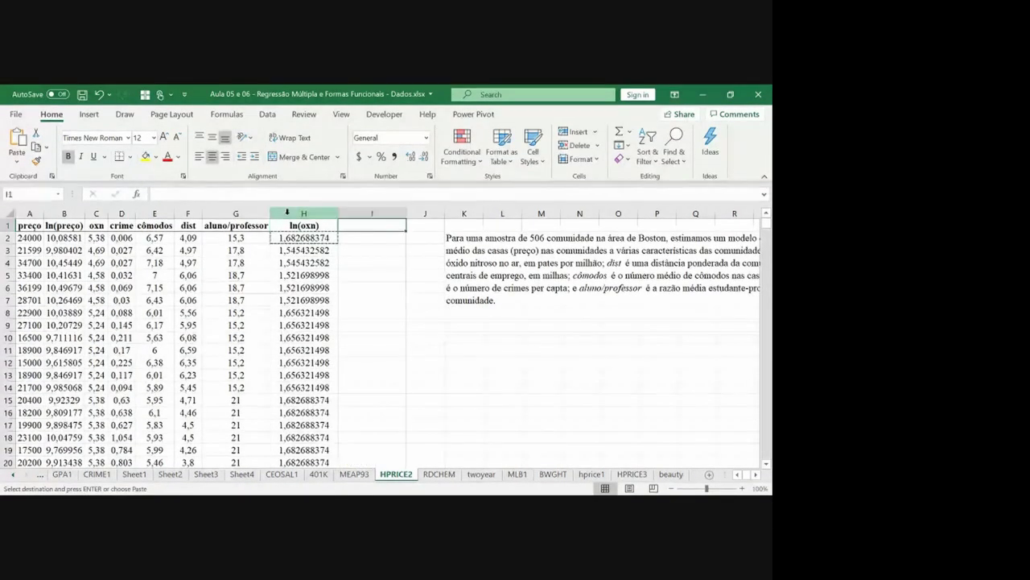
text(ln(dist))
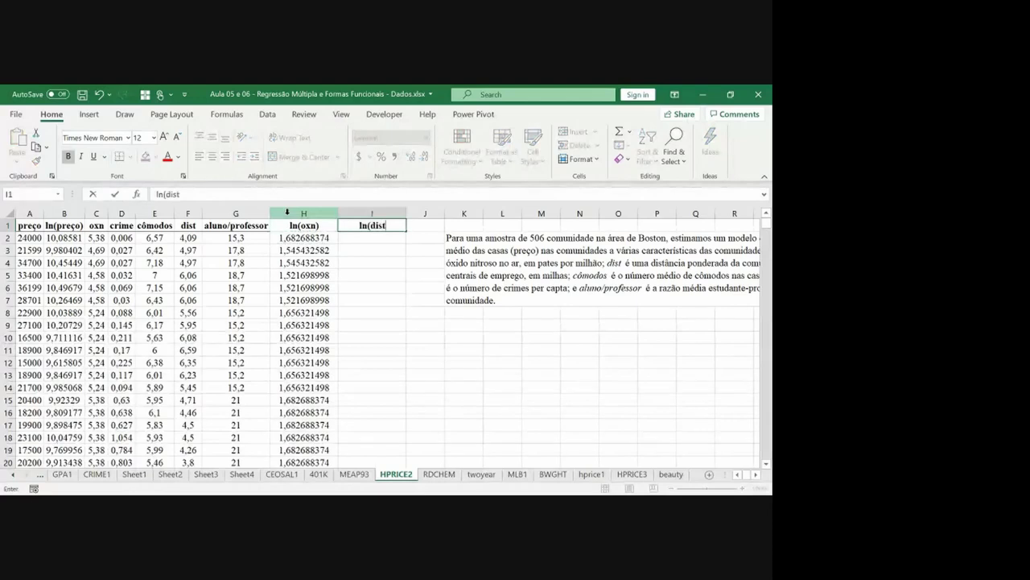
key(Return)
key(Right)
key(Right)
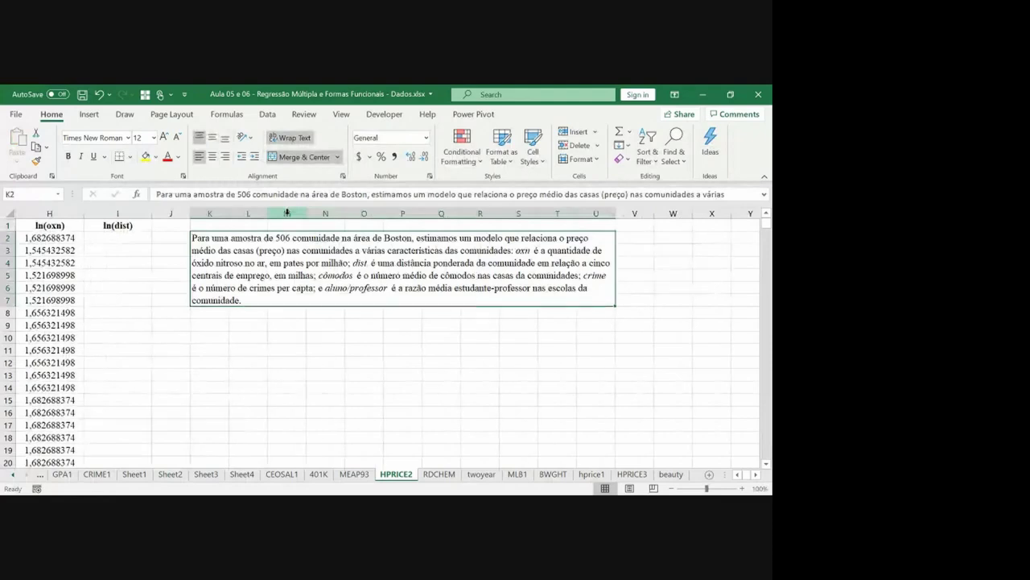
key(Left)
key(Left)
key(Left)
key(Left)
key(Left)
key(Left)
key(Left)
key(Left)
key(Left)
key(Left)
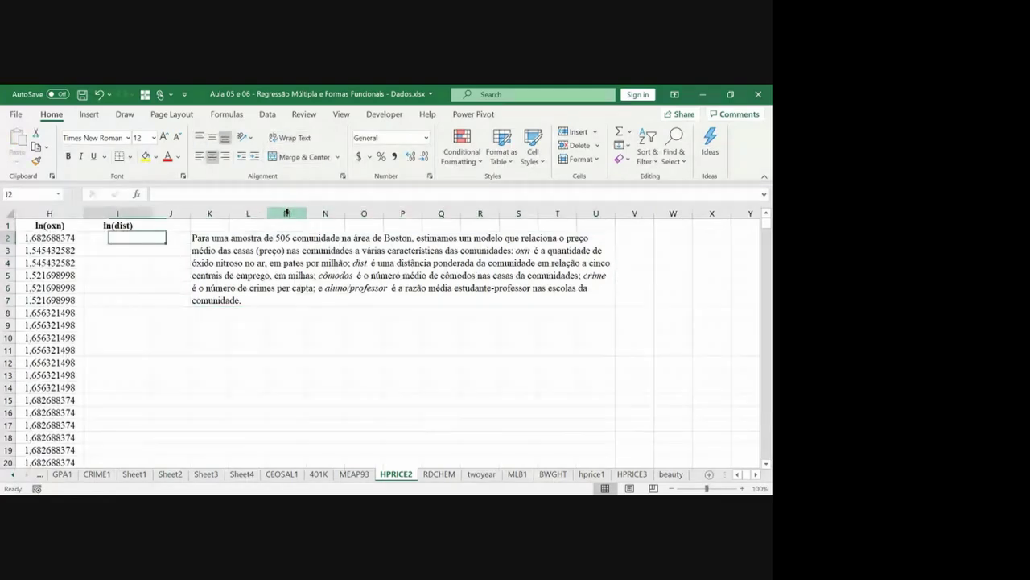
key(Right)
key(Right)
key(Right)
key(Right)
key(Right)
key(Right)
key(Right)
key(Right)
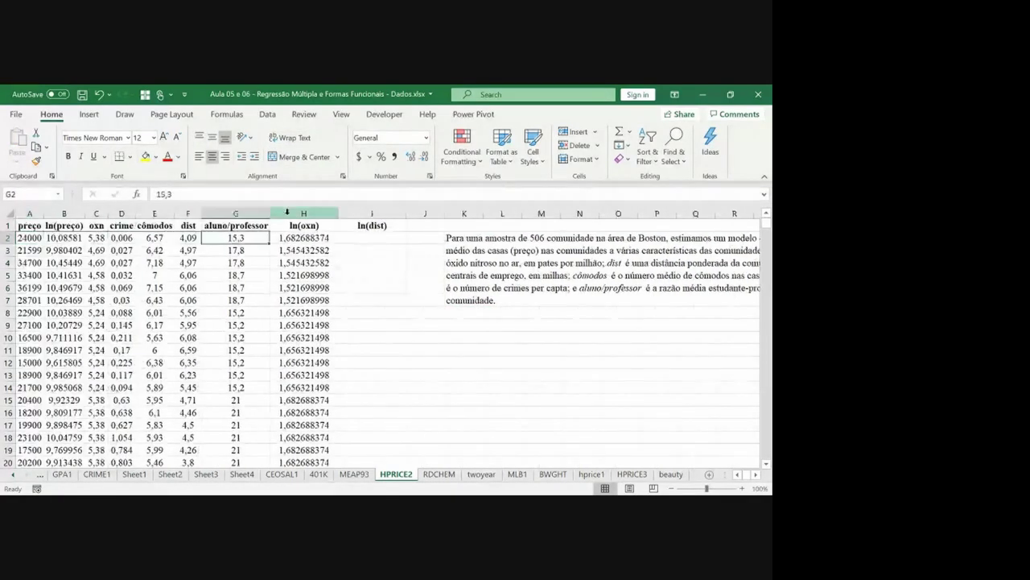
Step: Calculate the natural log of dist in I2 with the formula =LN(F2)
text(=ln()
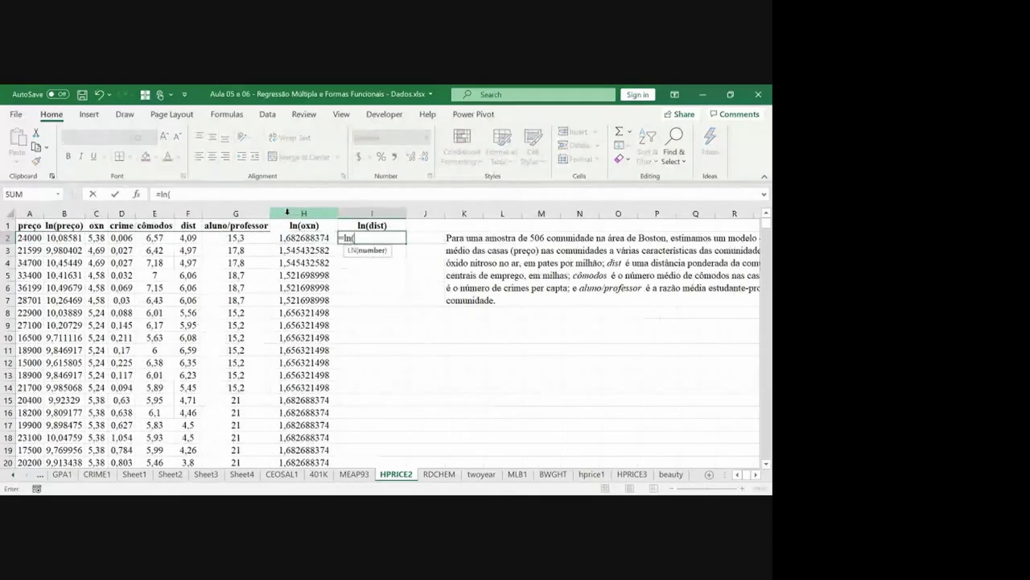
key(Left)
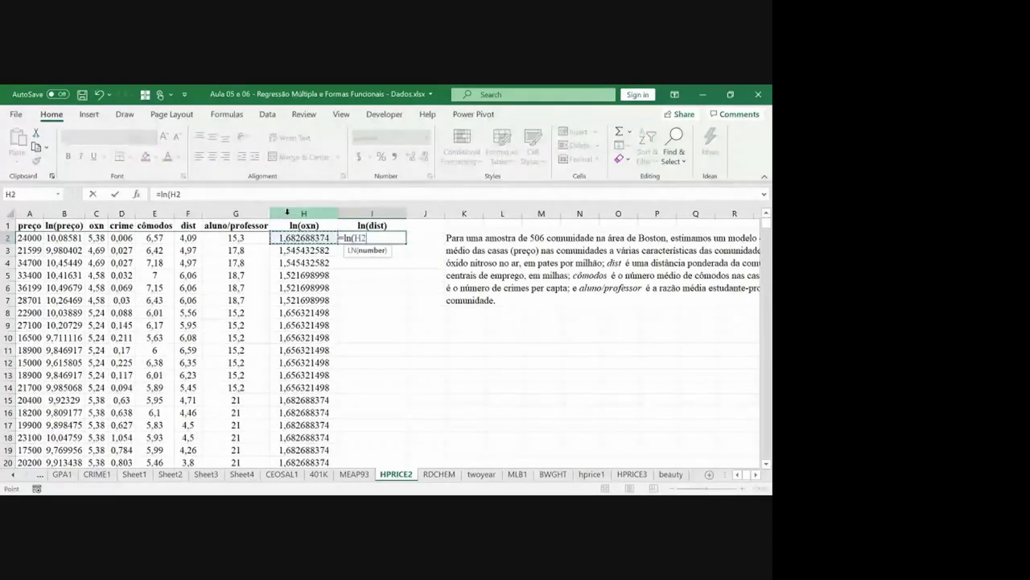
key(Left)
key(Left)
key(Return)
Step: Copy the I2 formula down the ln(dist) column to I507
key(Up)
key(ctrl+c)
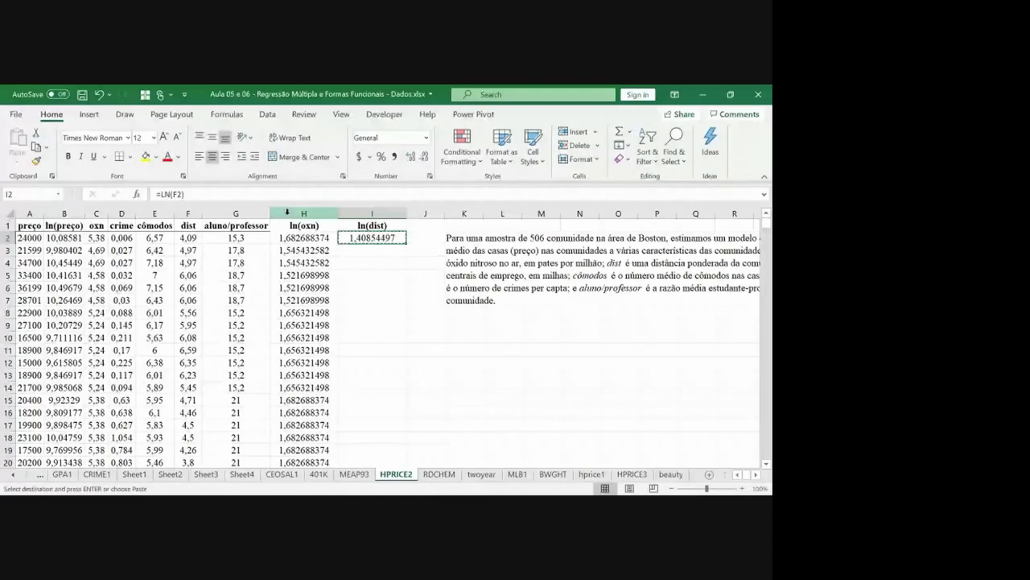
key(Left)
key(ctrl+Down)
key(Right)
key(ctrl+shift+Up)
key(ctrl+v)
key(ctrl+Up)
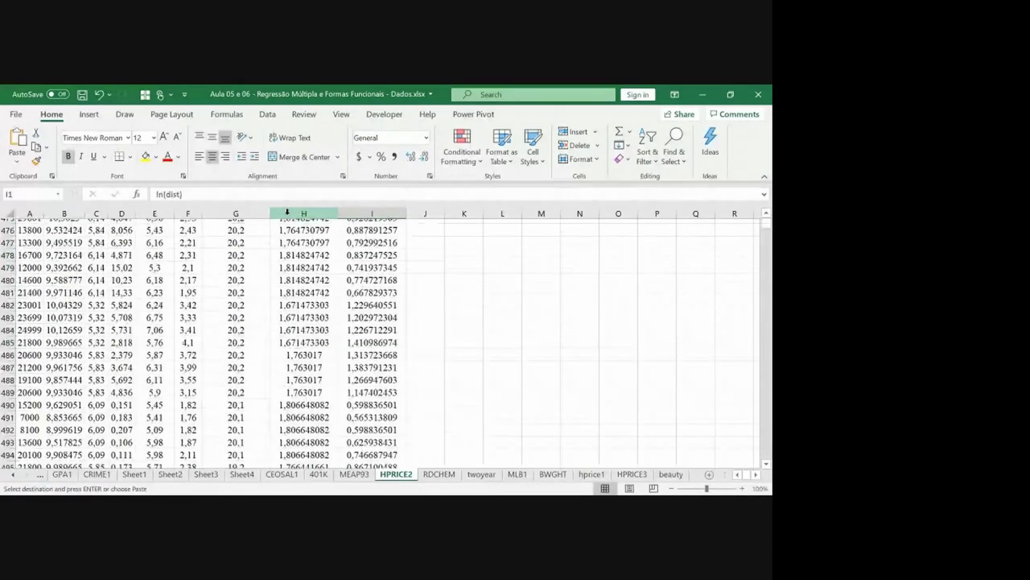
key(Right)
key(Escape)
Step: Link J1 to the cômodos header with the formula =E1
key(alt+Tab)
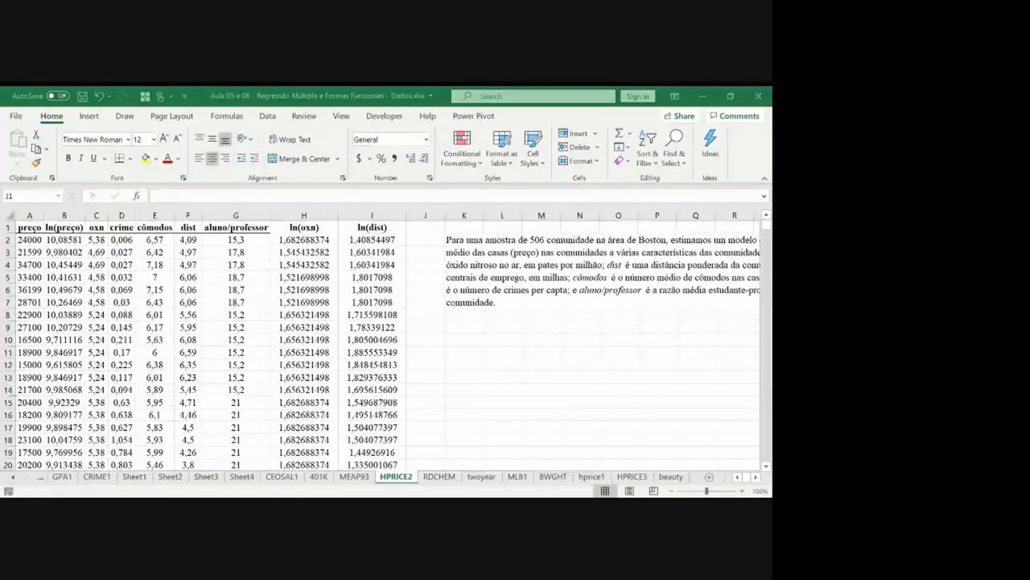
key(alt+Tab)
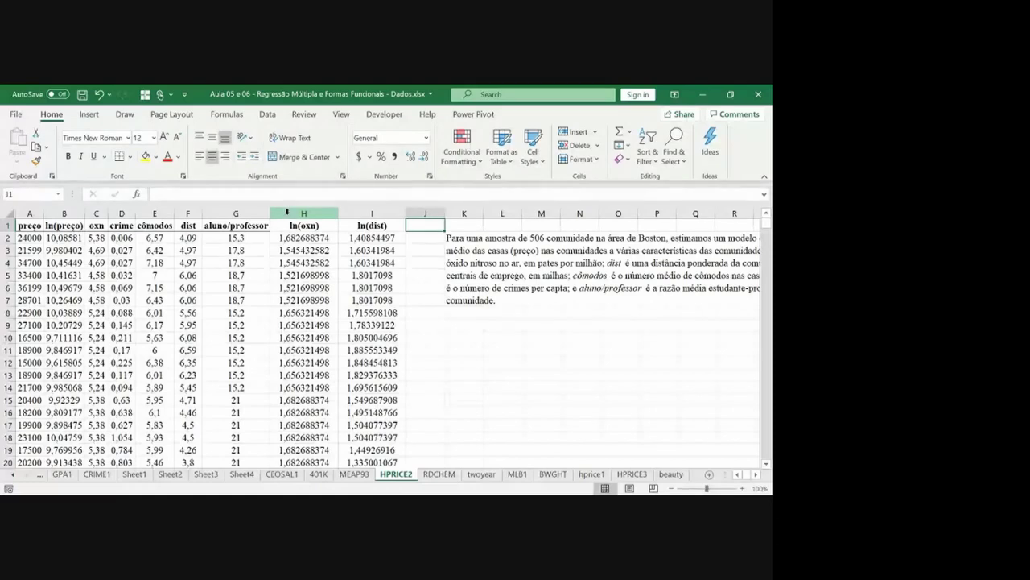
text(=)
key(Left)
key(Left)
key(Left)
key(Left)
key(Left)
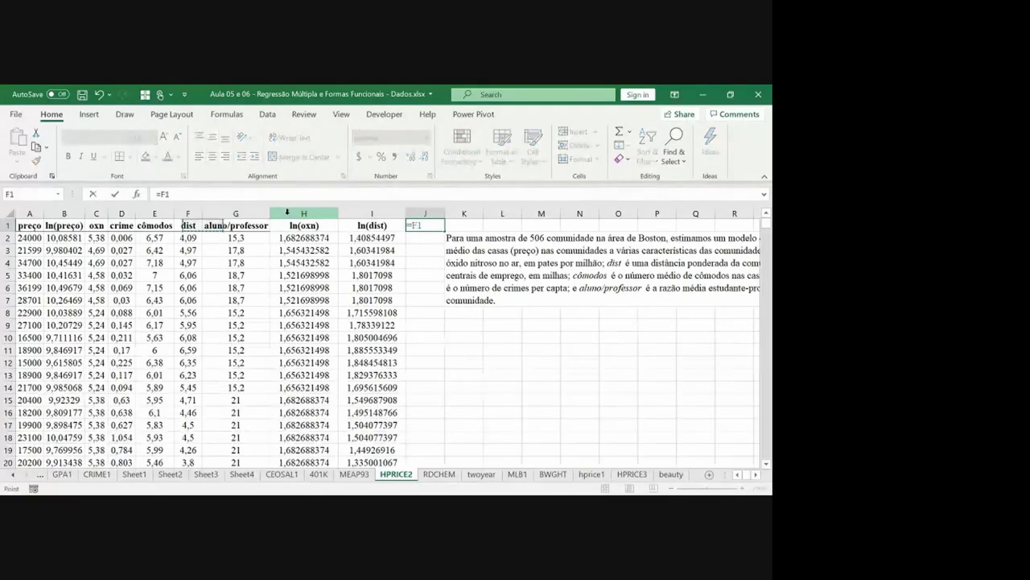
key(Return)
Step: Bring the first cômodos value into J2 with the formula =E2
text(=)
key(Left)
key(Left)
key(Left)
key(Left)
key(Left)
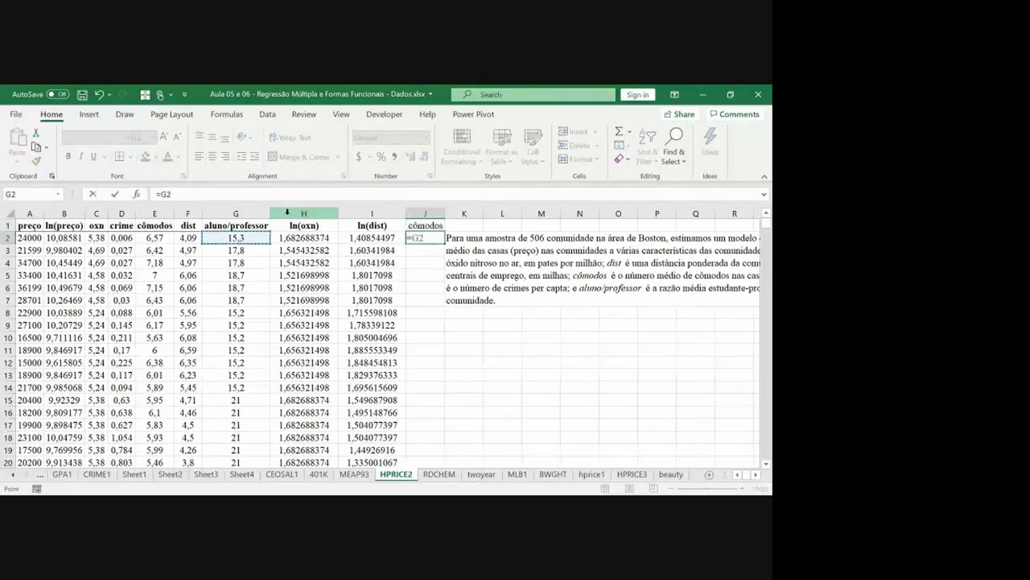
key(Return)
Step: Apply the formatting of the aluno/professor header in G1 to the new headers H1:J1
key(Up)
key(Up)
key(Left)
key(Left)
key(Left)
key(ctrl+c)
key(Right)
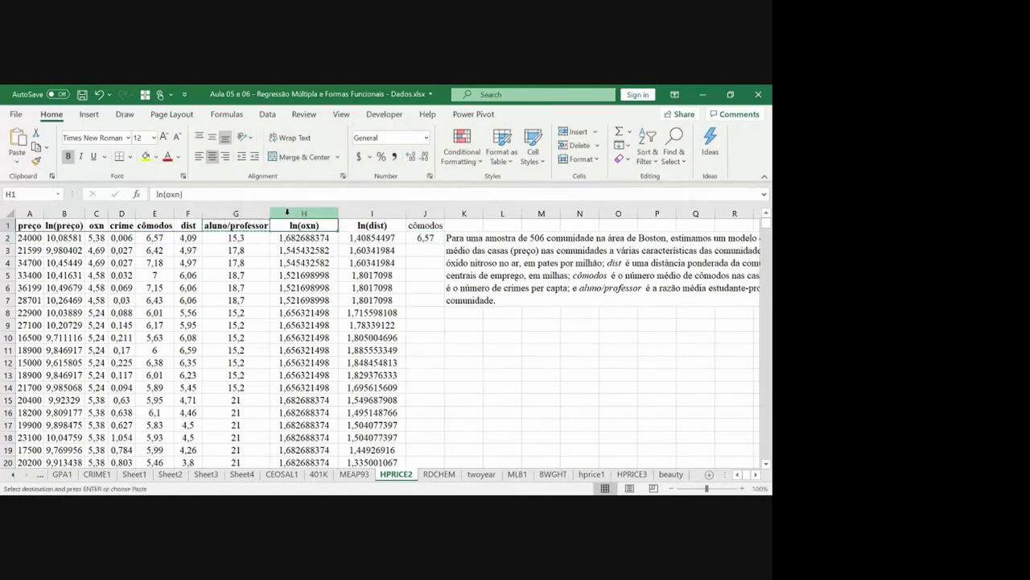
key(shift+Right)
key(shift+Right)
key(Escape)
Step: Insert a blank column at K and enter the header cômodos^2 in K1
click(462, 212)
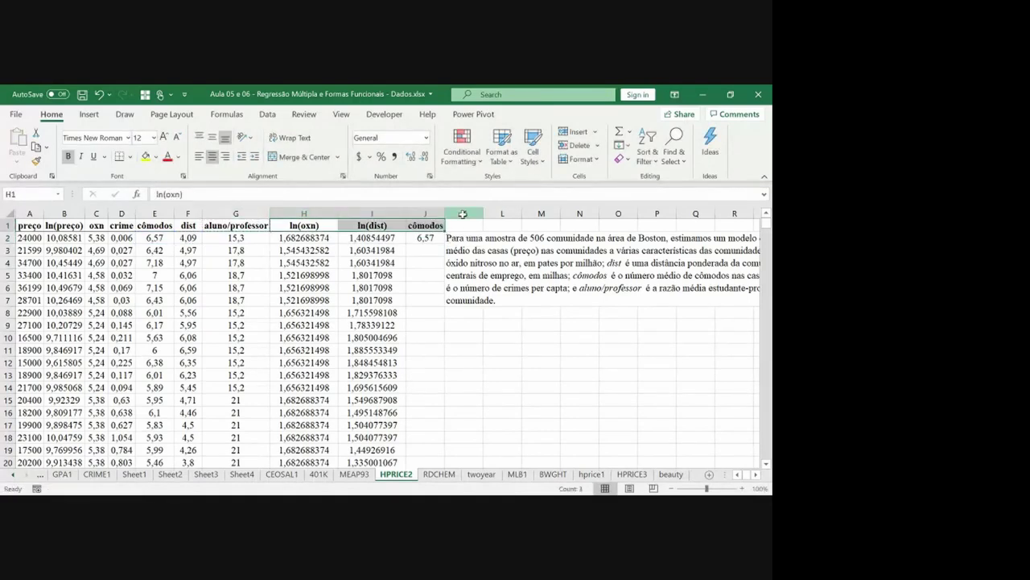
key(ctrl+plus)
text(=)
key(Left)
key(Left)
key(Left)
key(Left)
key(Left)
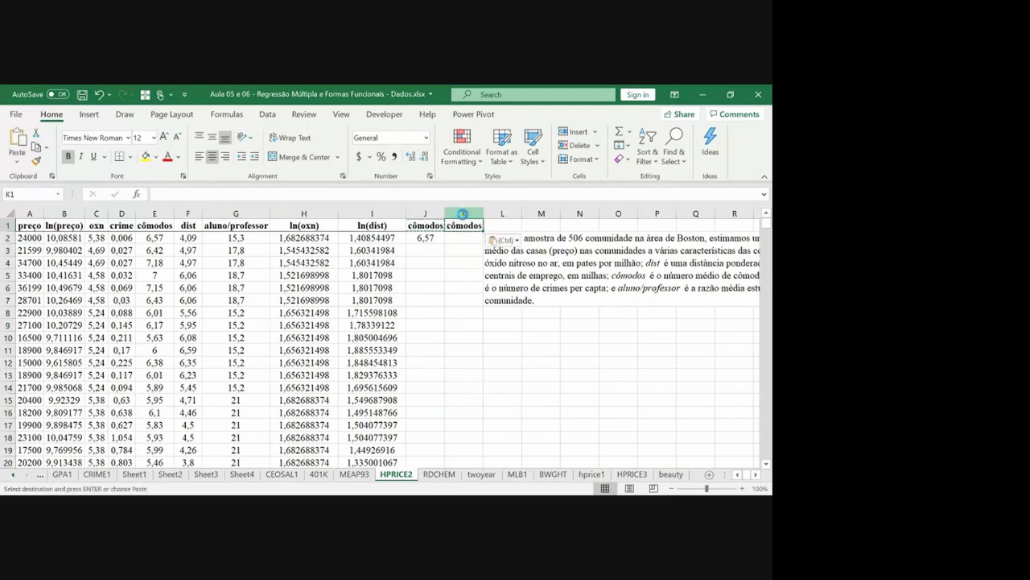
key(ctrl+Return)
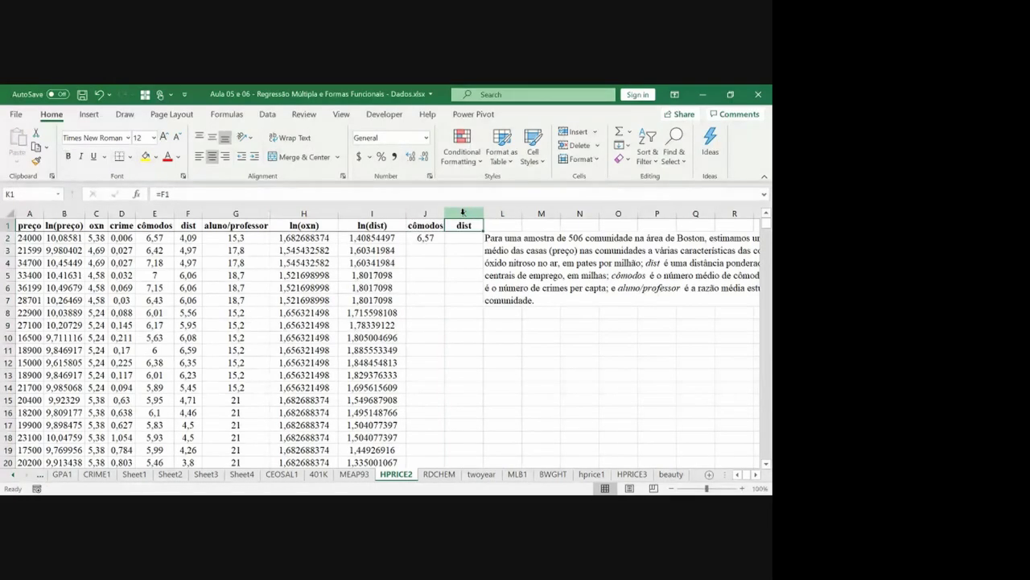
text(cômodos)
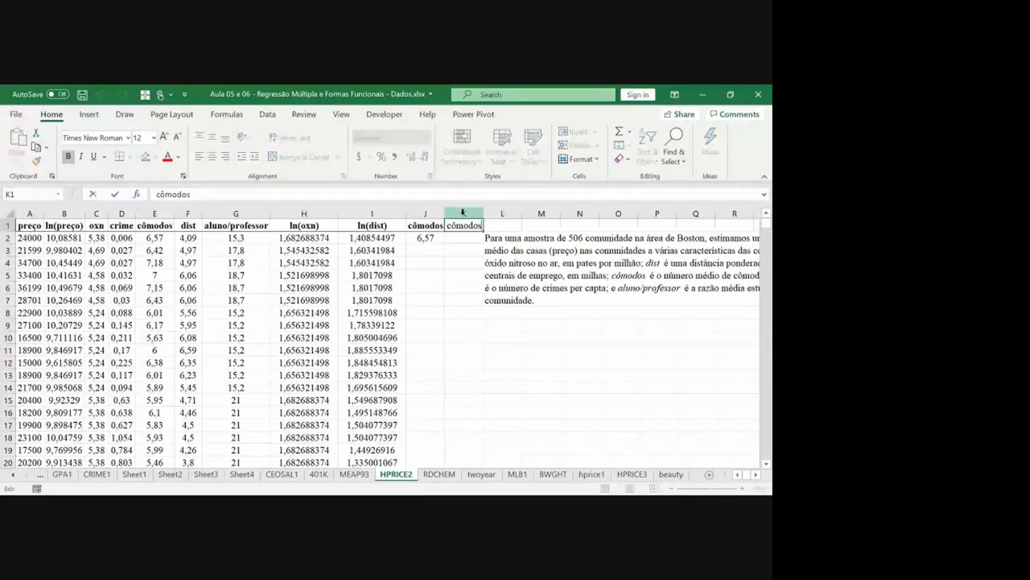
text(^2)
key(Return)
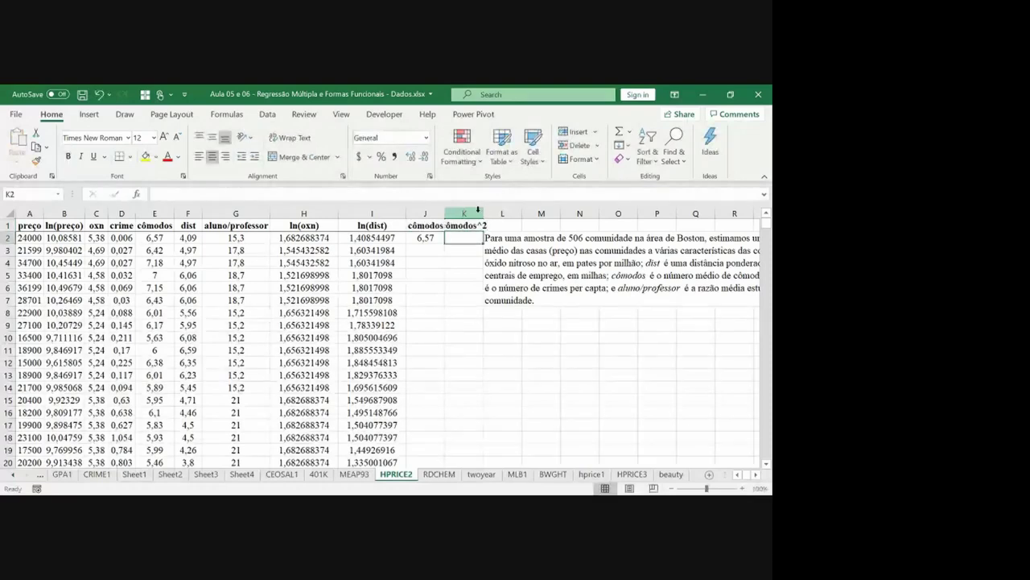
Step: Fit column K's width to its header and insert two blank columns at column L
double_click(483, 212)
click(514, 212)
key(ctrl+plus)
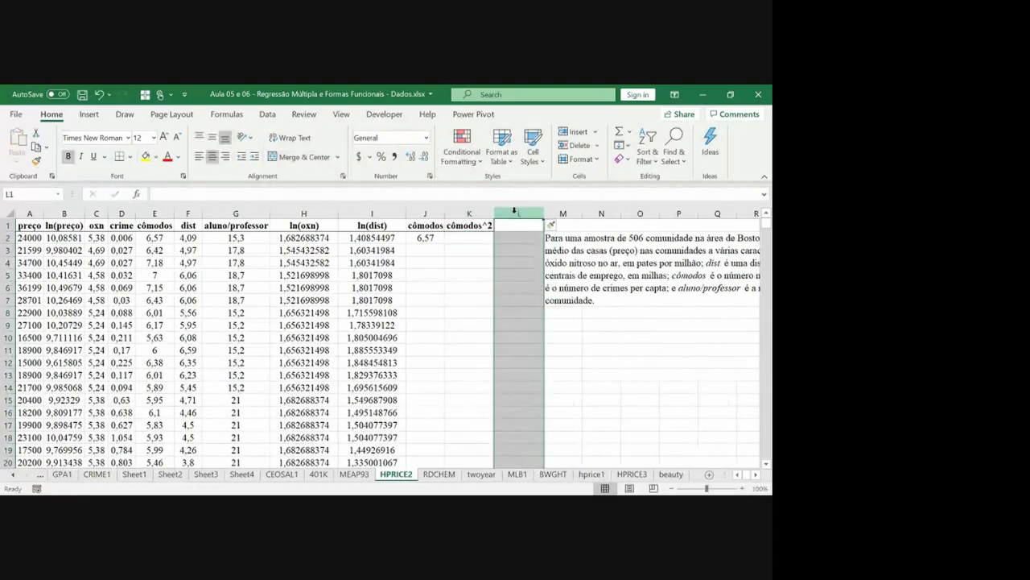
Step: Calculate the square of cômodos in K2 with the formula =J2^2
key(Left)
key(Down)
text(=)
key(Left)
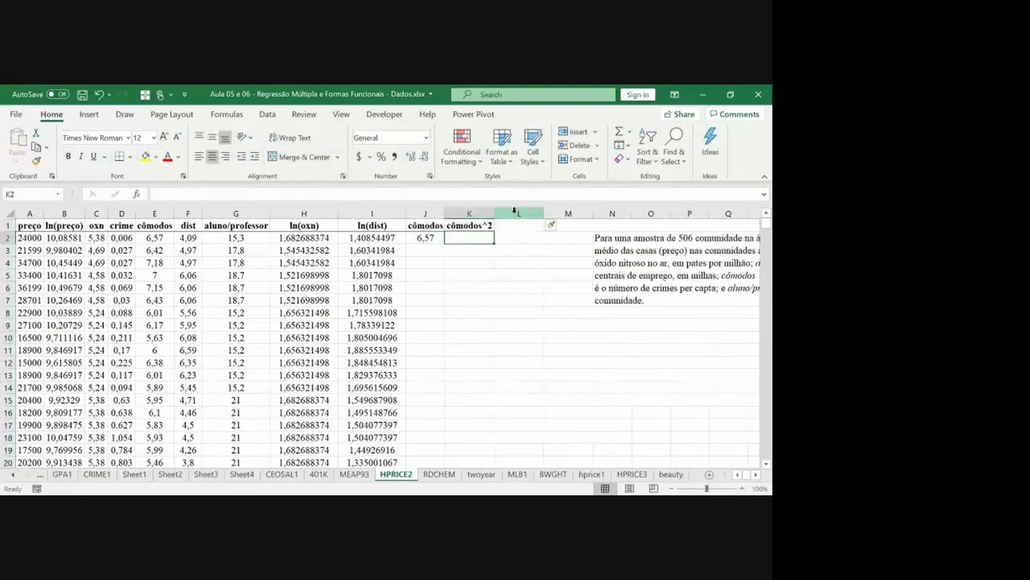
text(^2)
key(Return)
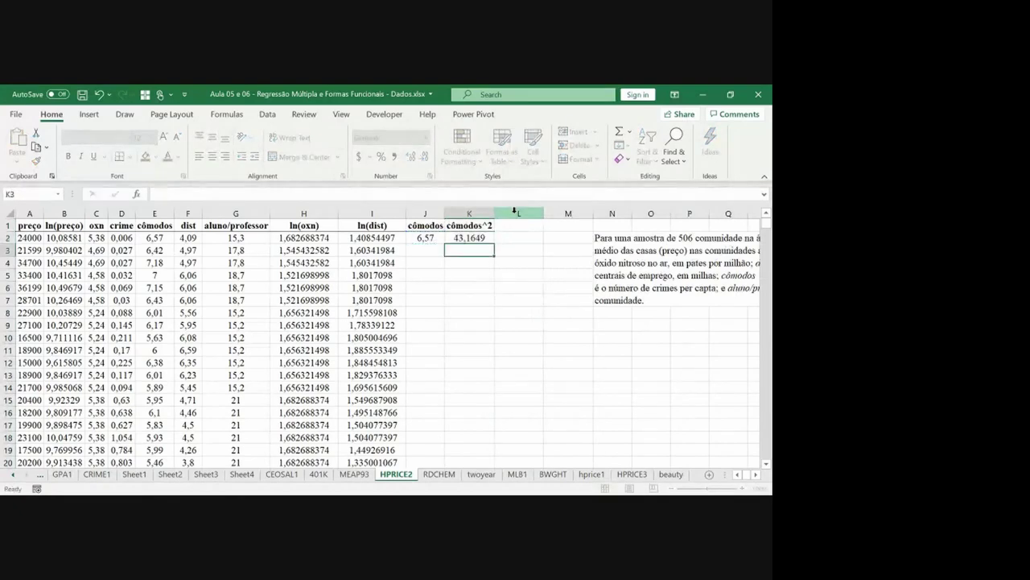
Step: Copy the cômodos and cômodos^2 formulas in J2:K2 down to row 507
key(Up)
key(Left)
key(shift+Right)
key(ctrl+c)
key(Left)
key(Left)
key(Left)
key(Left)
key(Left)
key(Left)
key(Left)
key(ctrl+Down)
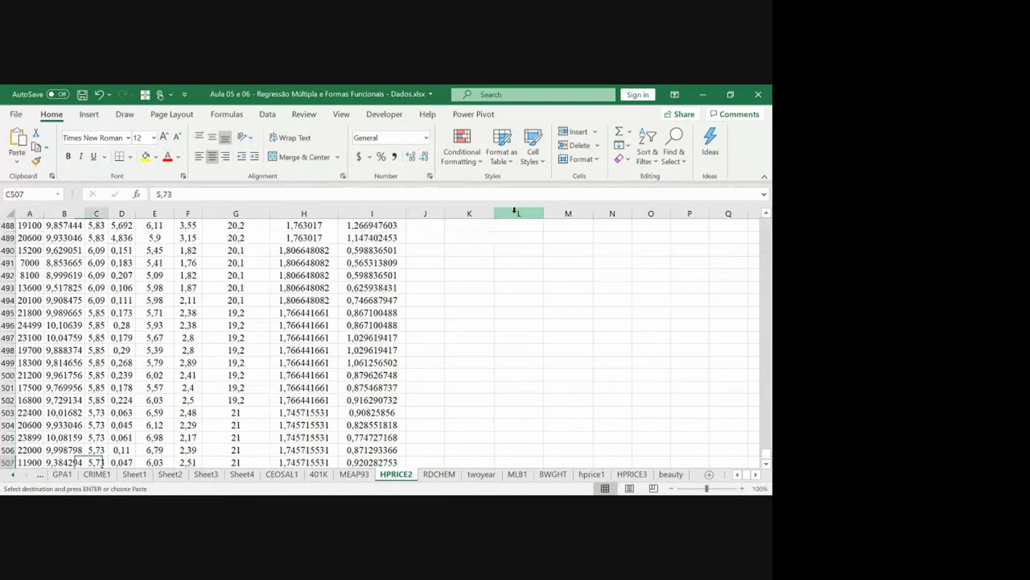
key(Right)
key(Right)
key(Right)
key(Right)
key(Right)
key(Right)
key(Right)
key(ctrl+shift+Up)
key(ctrl+v)
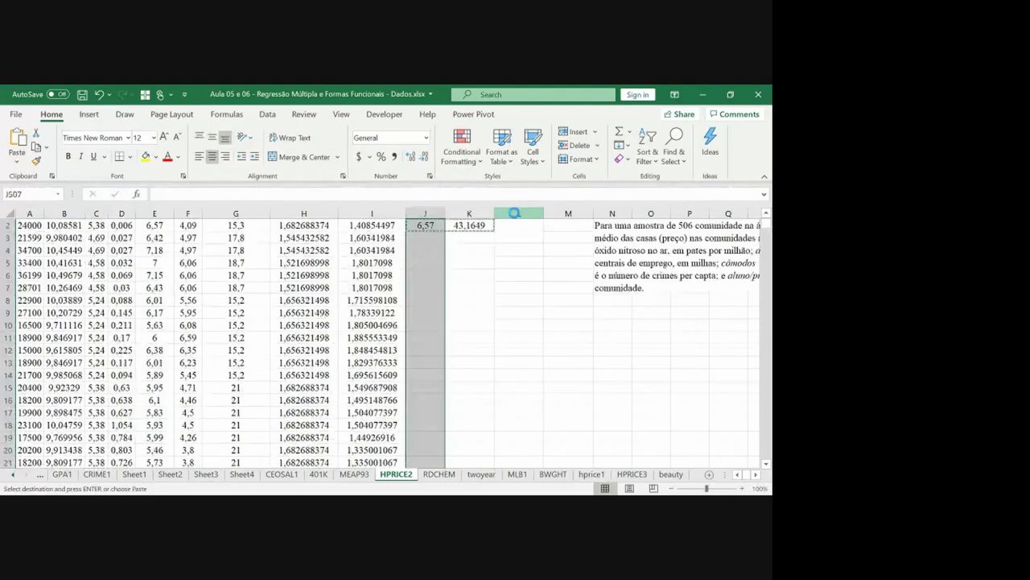
scroll(515, 210, down, 5)
key(Escape)
key(Right)
key(Right)
key(alt+Tab)
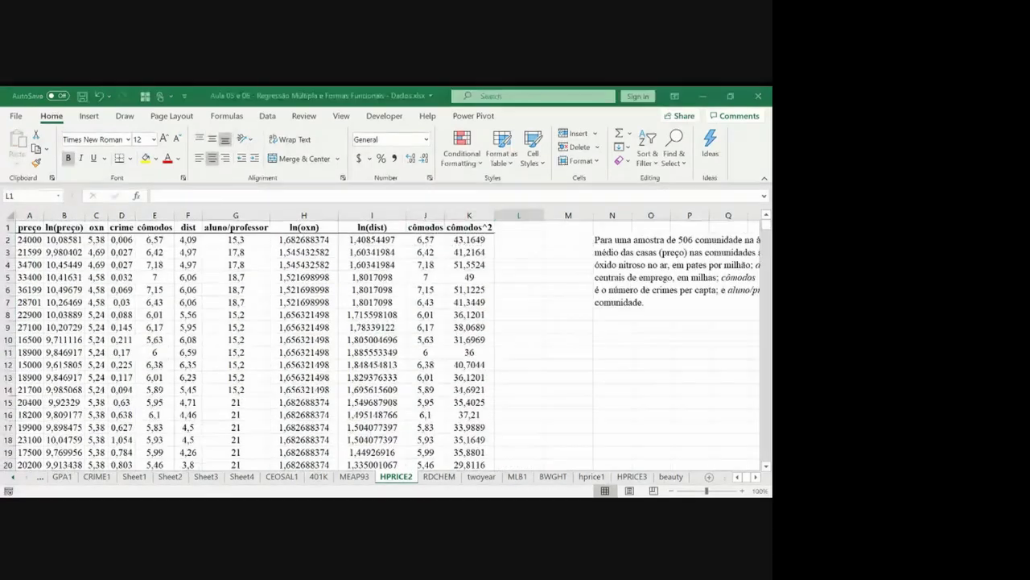
key(Right)
key(Right)
key(Right)
key(Right)
key(Right)
key(Right)
key(Right)
key(Right)
key(Right)
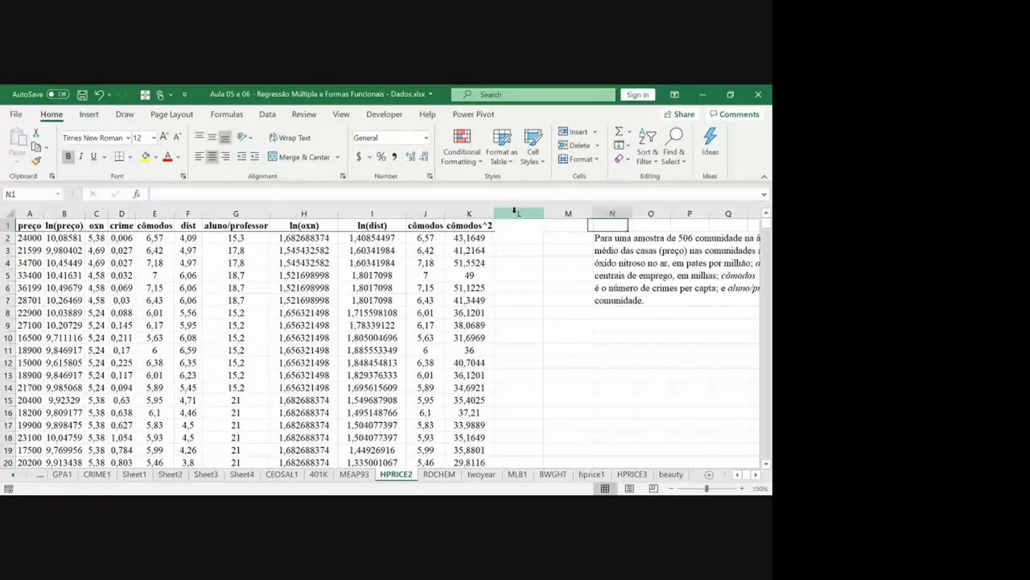
key(Right)
key(Right)
key(Right)
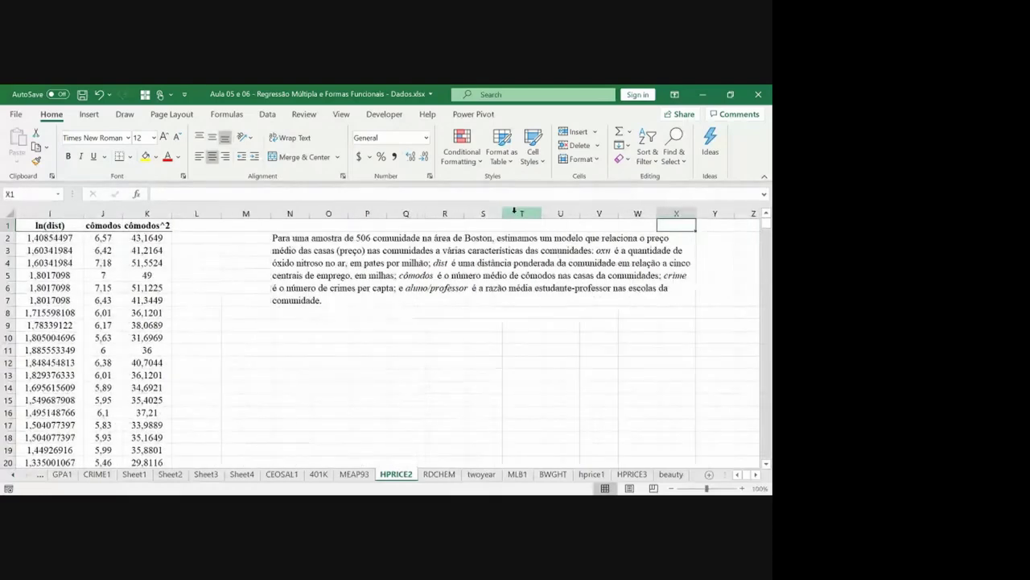
Step: Bring the aluno/professor header into L1 with the formula =G1
key(Left)
key(Left)
key(Left)
key(Left)
key(Left)
key(Left)
key(Left)
key(Left)
key(Left)
key(Left)
key(Left)
key(Left)
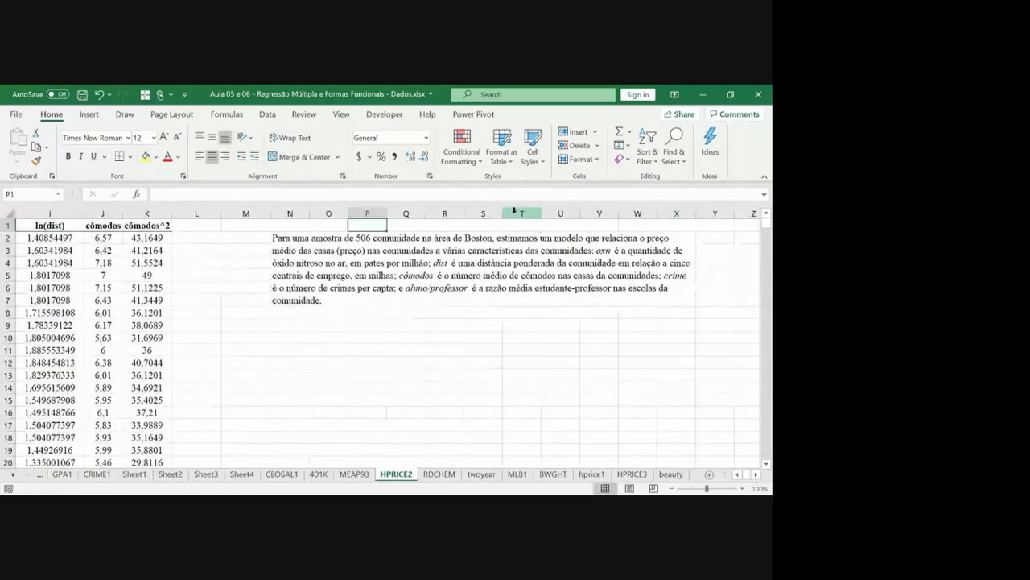
key(Left)
key(Left)
key(Left)
key(Left)
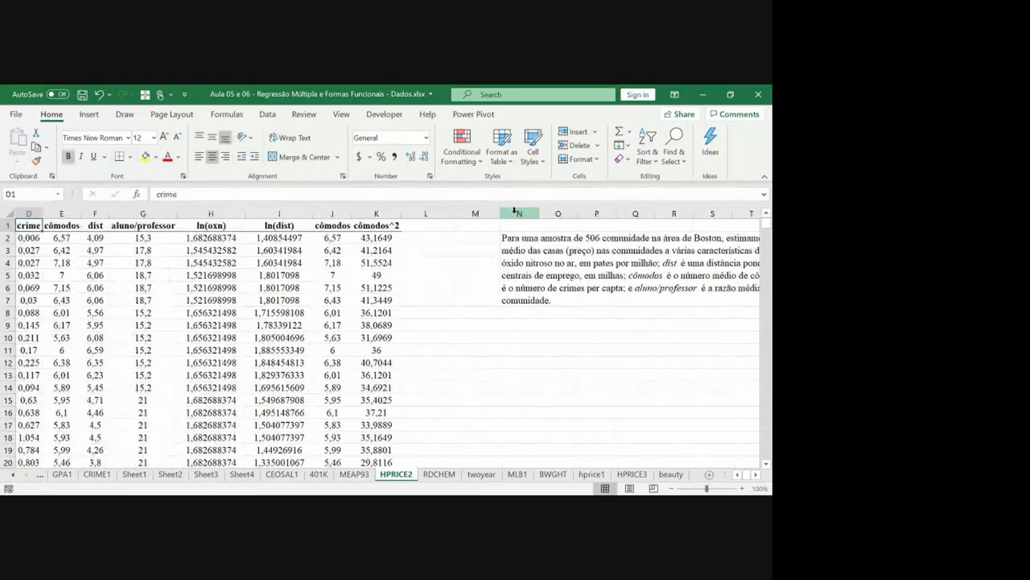
key(Right)
key(Right)
key(Right)
key(Right)
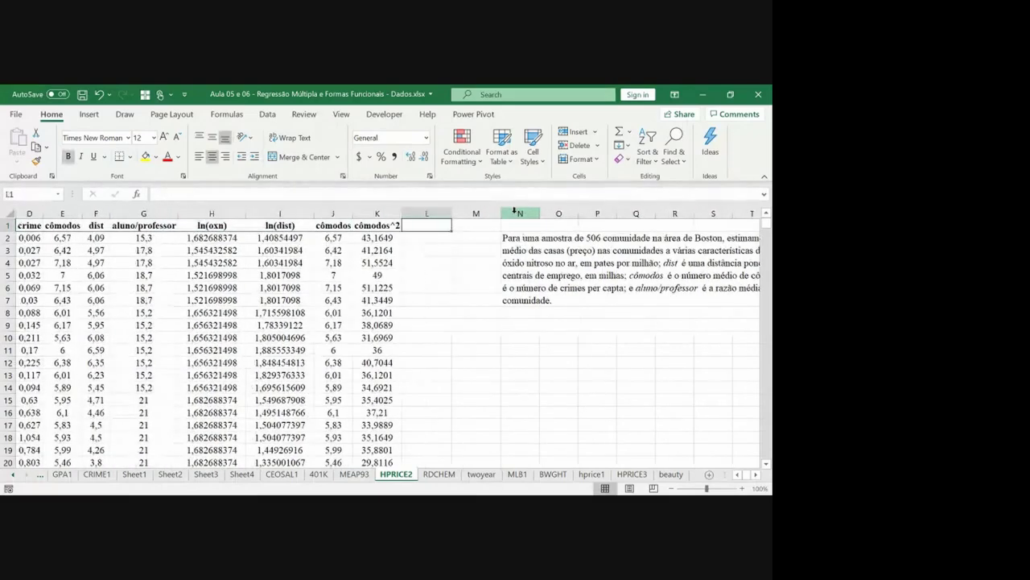
text(=)
key(Left)
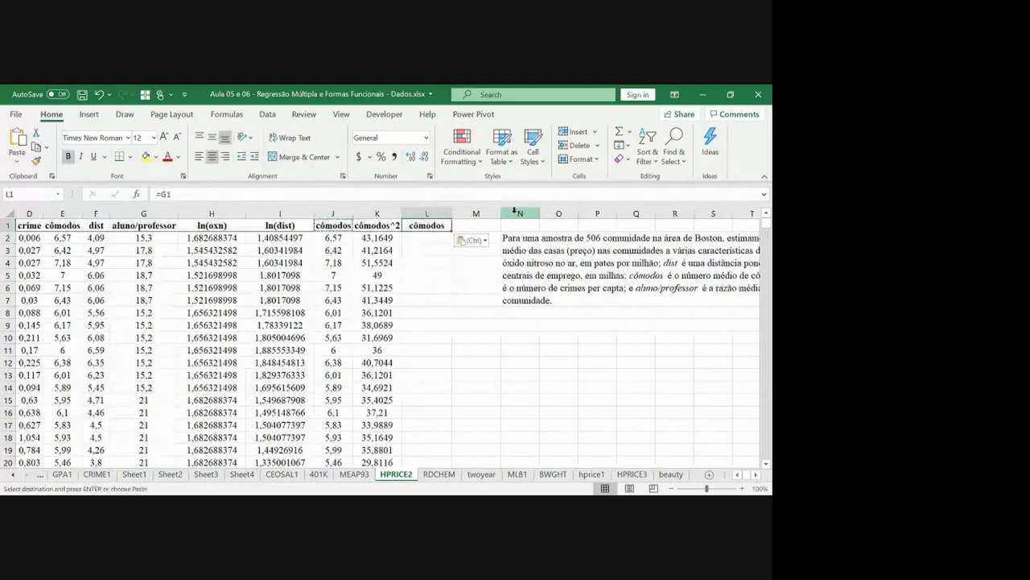
key(Left)
key(Left)
key(Left)
key(Left)
key(Return)
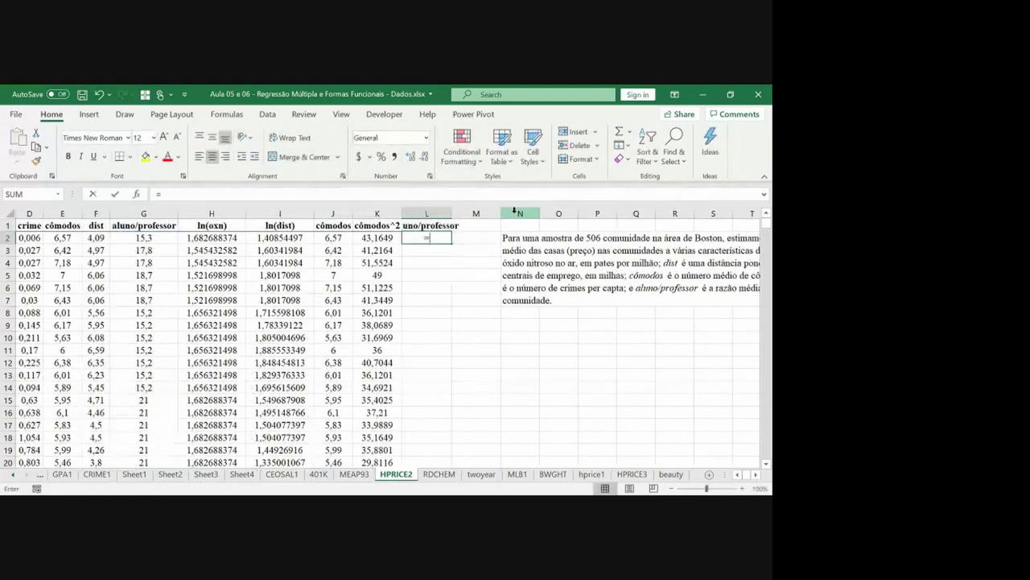
Step: Bring the first aluno/professor value into L2 with the formula =G2 and fit column L's width to its header
text(=)
key(Left)
key(Left)
key(Left)
key(Left)
key(Left)
key(Return)
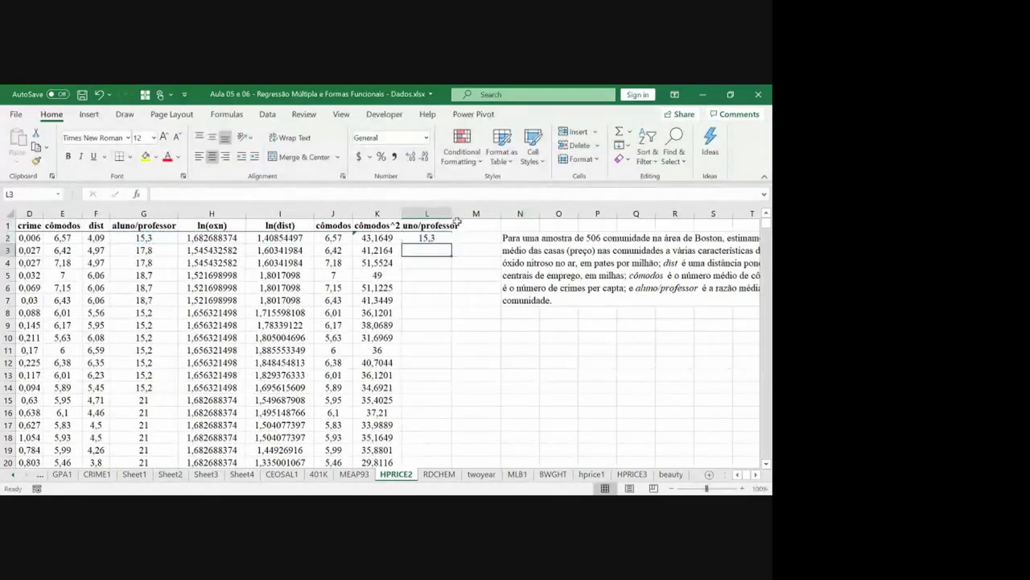
double_click(453, 211)
Step: Copy the aluno/professor formula in L2 down to row 507
key(Up)
key(ctrl+c)
key(Left)
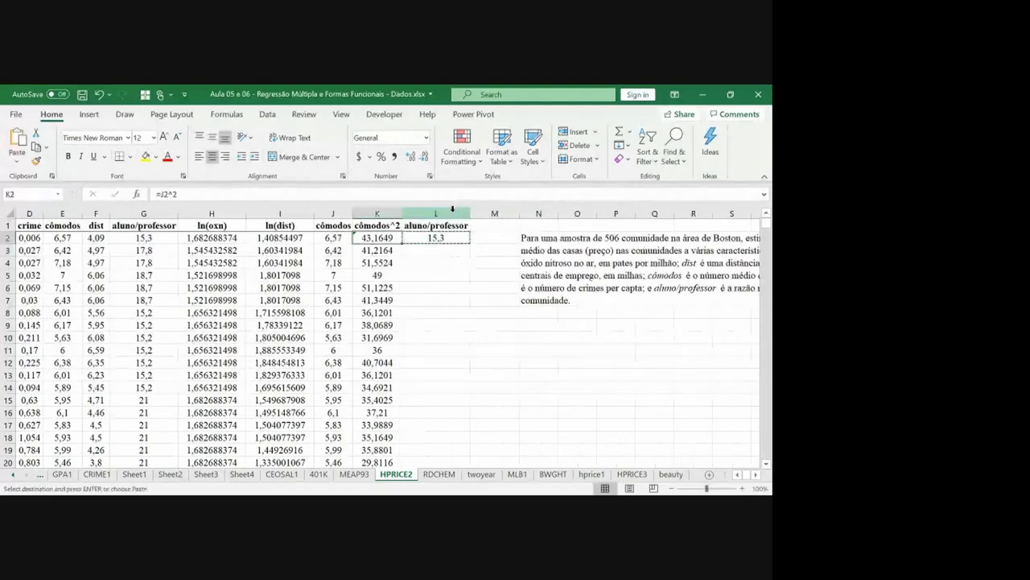
key(ctrl+Down)
key(Right)
key(ctrl+shift+Up)
key(ctrl+v)
key(Up)
key(ctrl+Up)
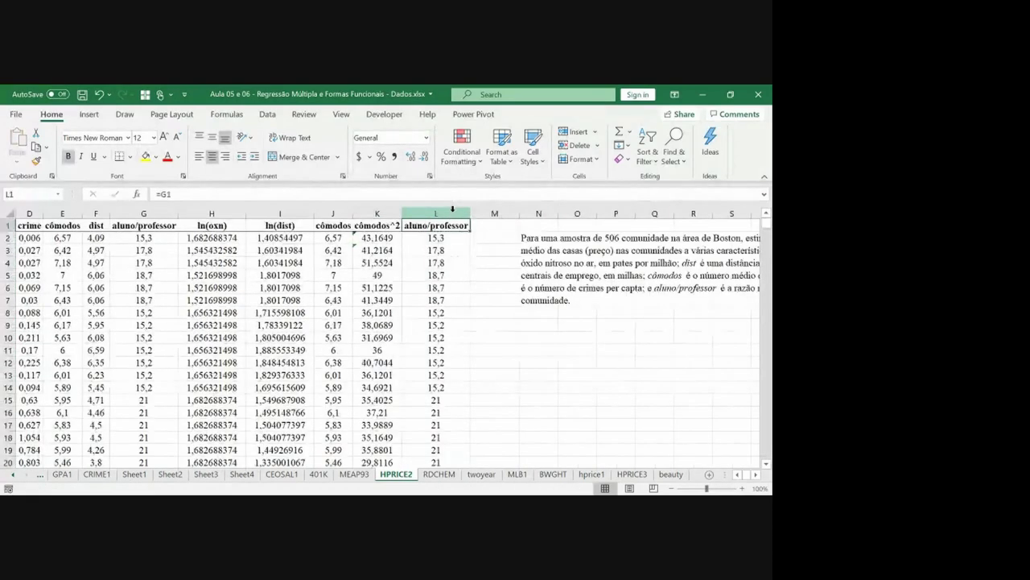
key(Left)
key(Escape)
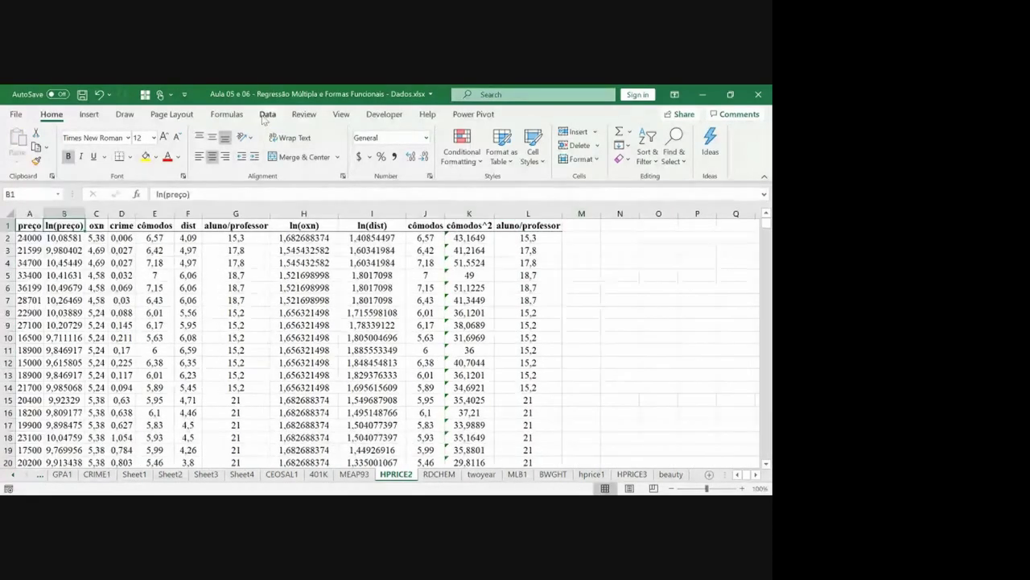
Step: Start the Regression analysis tool and set its Y range to the ln(preço) data in $B$1:$B$507
click(266, 114)
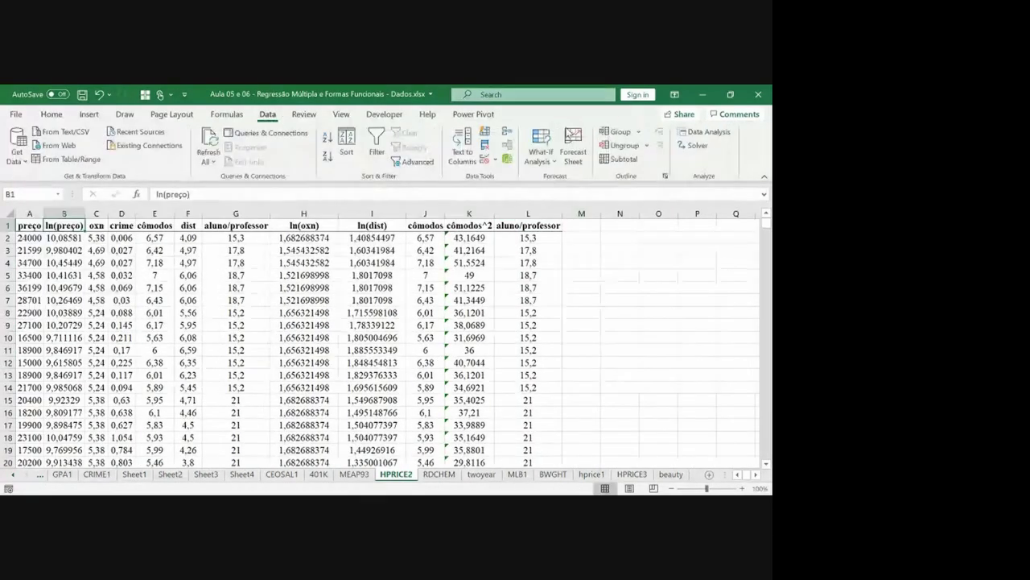
click(705, 132)
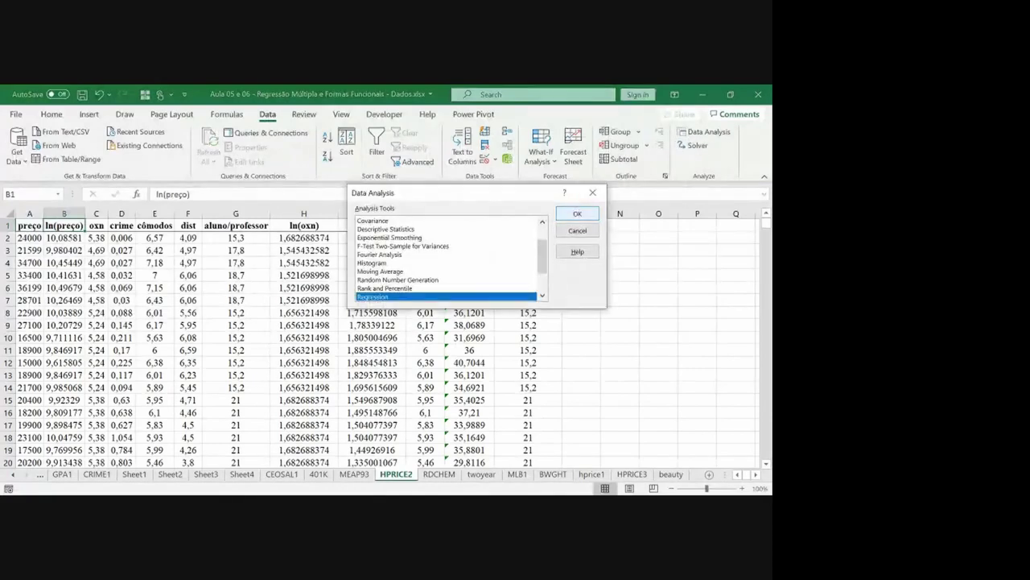
click(567, 216)
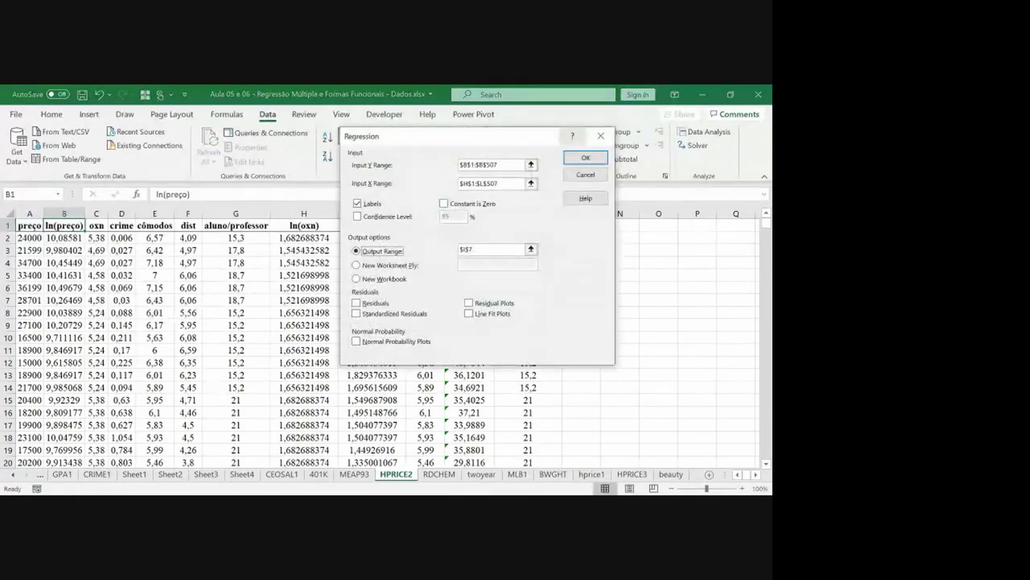
click(530, 165)
click(67, 225)
key(ctrl+shift+Down)
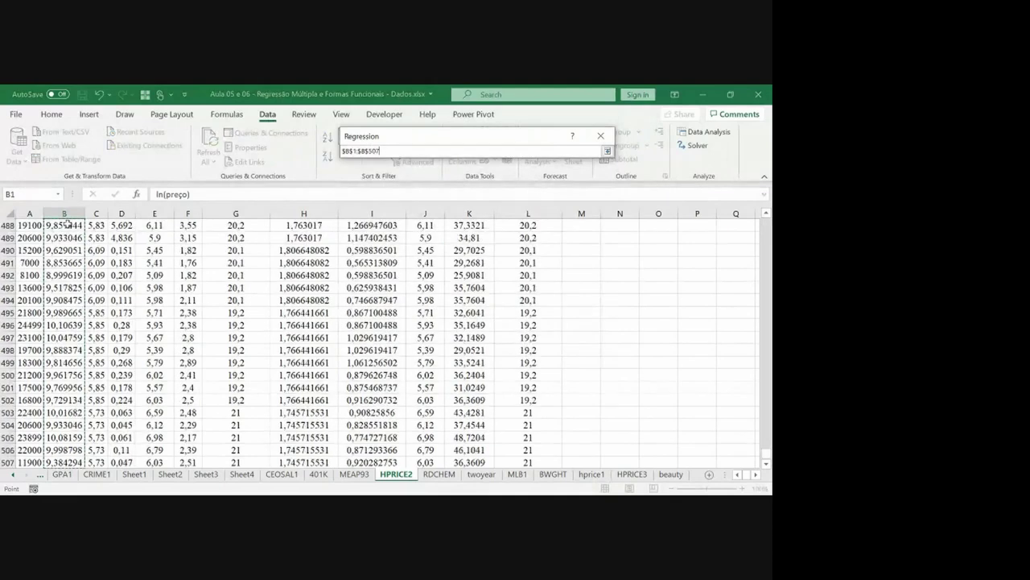
key(Return)
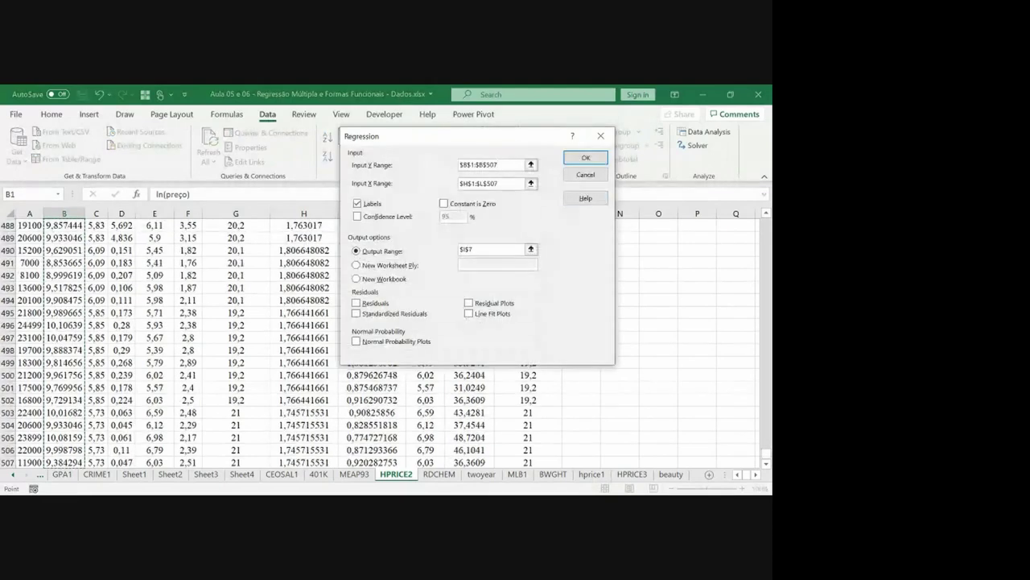
Step: Set the regression's X range to the ln(oxn) through aluno/professor columns, $H$1:$L$507
click(531, 184)
click(304, 228)
key(ctrl+shift+Right)
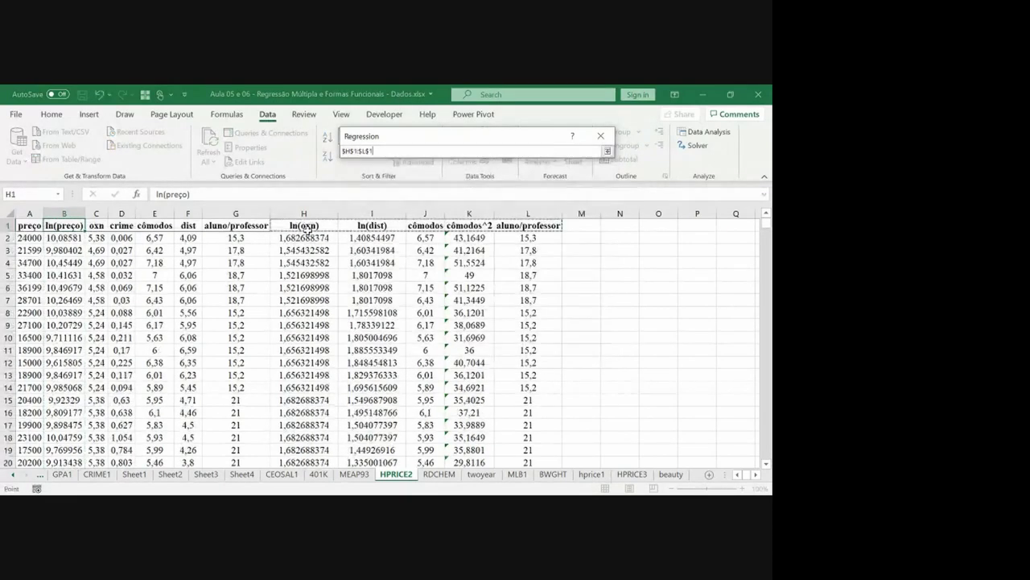
key(ctrl+shift+Down)
key(Return)
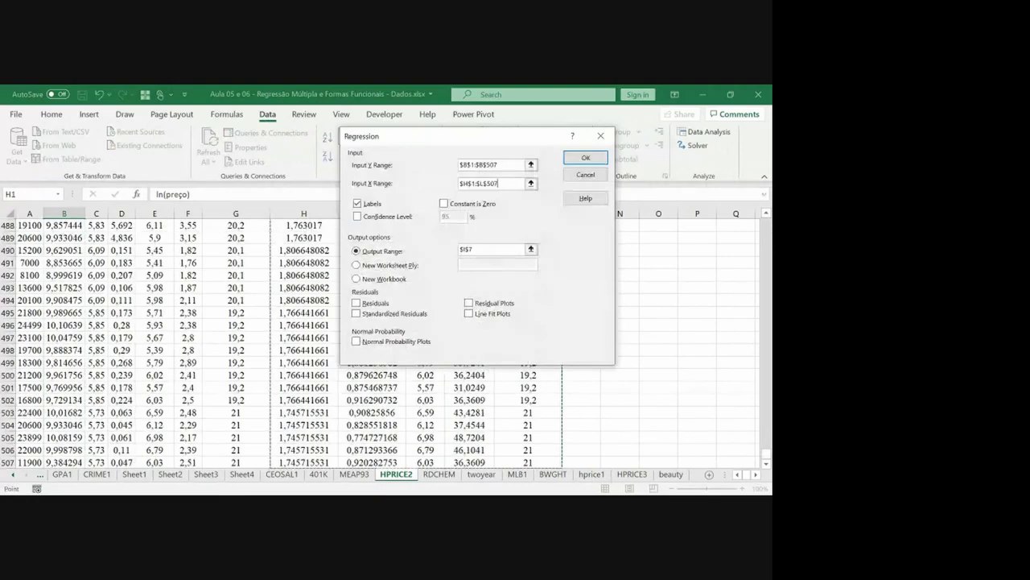
Step: Run the regression with its output on a new worksheet and fit that sheet's columns to their contents
click(402, 265)
key(Return)
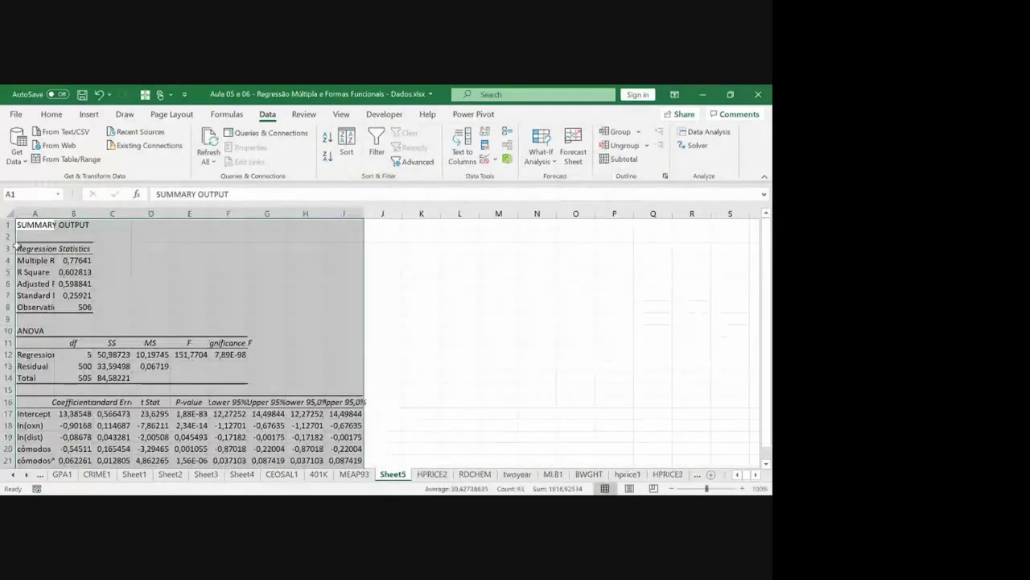
click(10, 213)
double_click(54, 214)
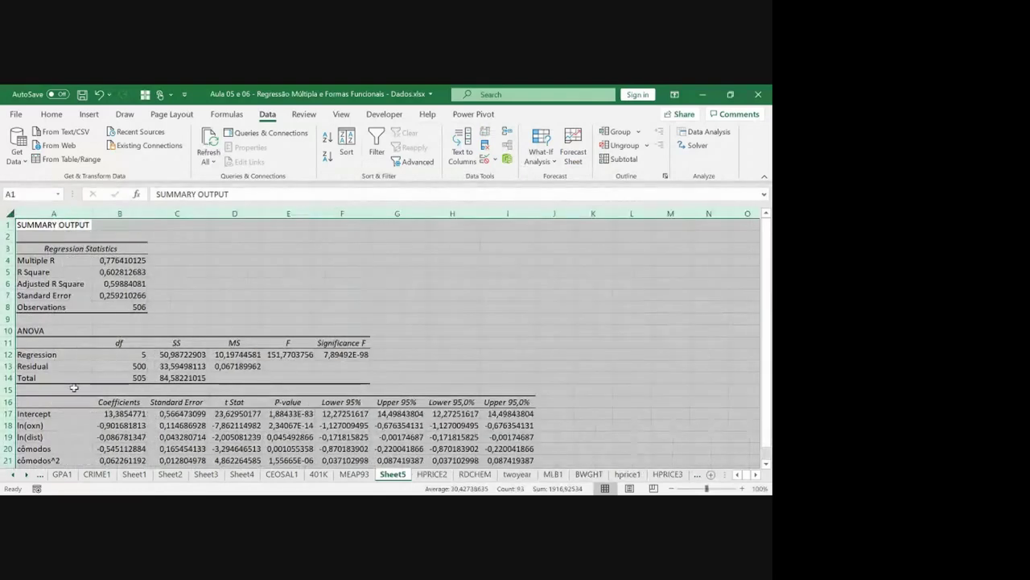
Step: Fill the cômodos and cômodos^2 labels and coefficients in A20:B21 with yellow and add a thick outside border
click(61, 408)
key(Down)
key(Down)
key(Down)
key(Down)
key(Down)
key(Down)
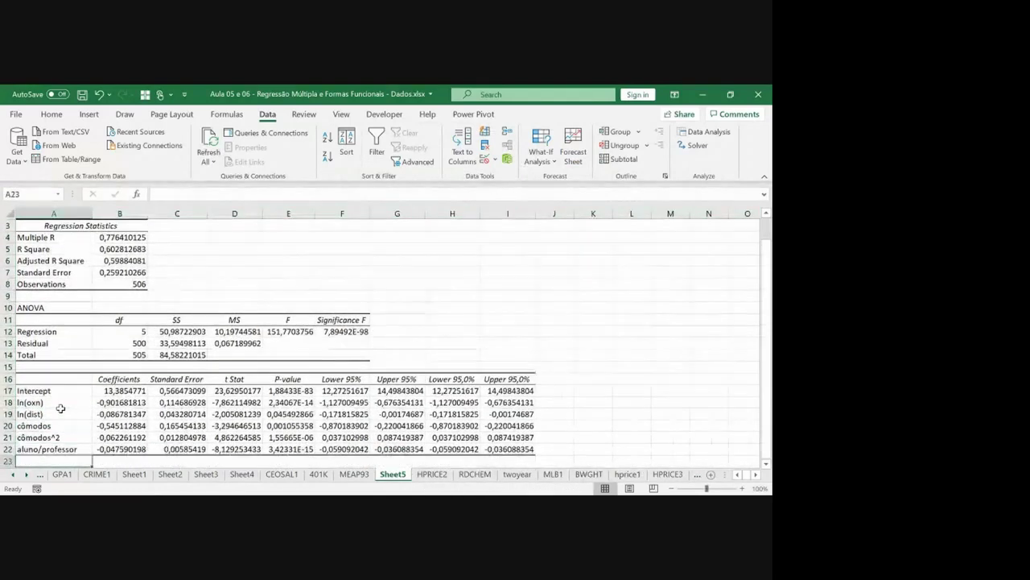
scroll(60, 409, down, 1)
key(Up)
key(Up)
key(Up)
key(shift+Down)
key(shift+Right)
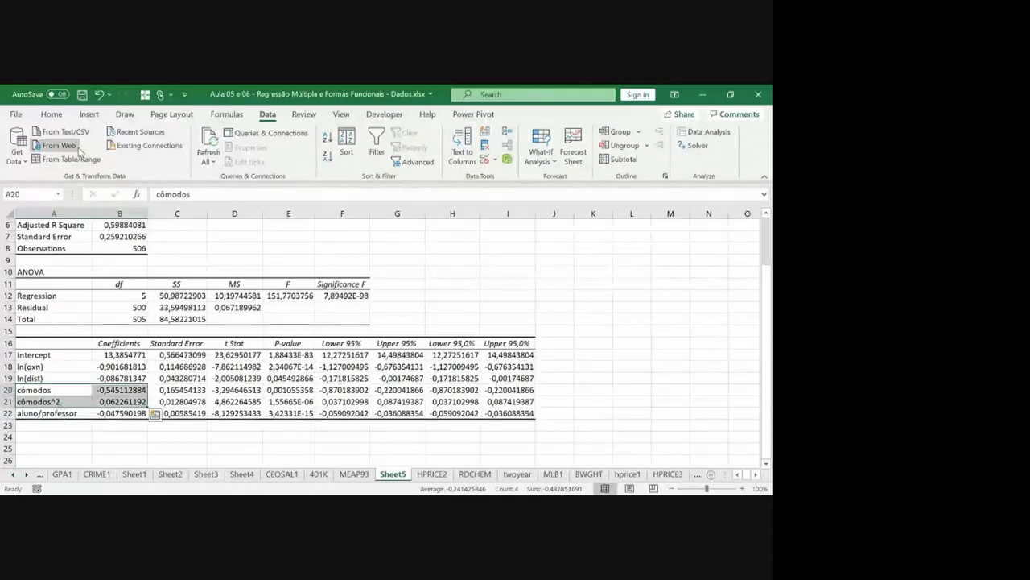
click(50, 114)
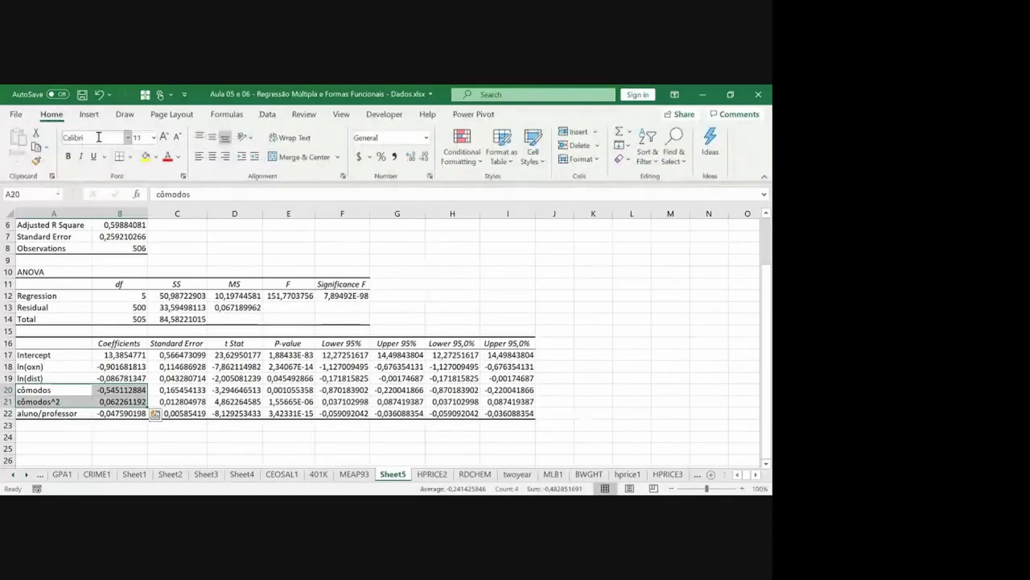
click(146, 155)
click(129, 156)
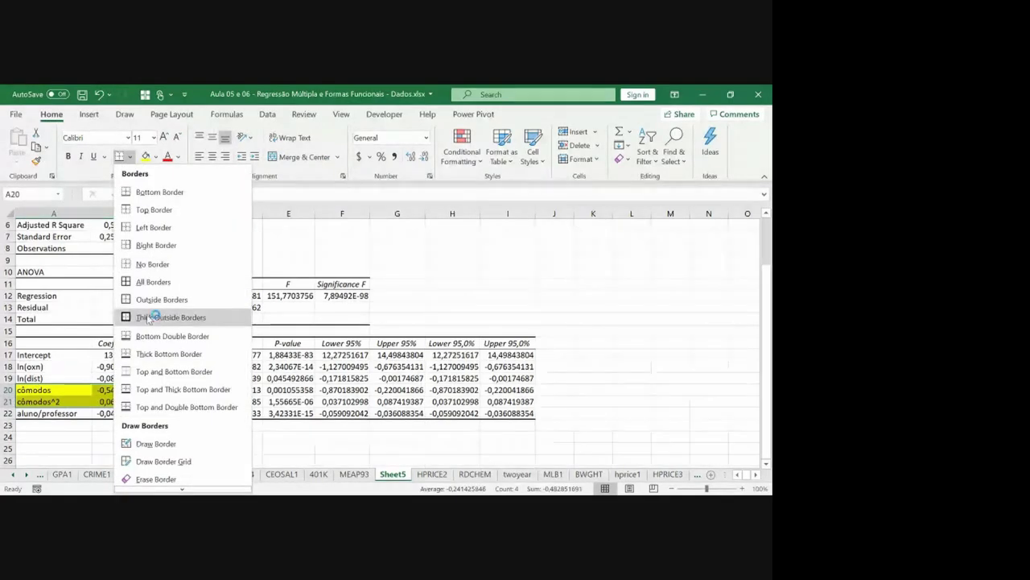
click(153, 317)
Step: Highlight the cômodos and cômodos^2 p-values in E20:E21 with yellow fill and a thick outside border
key(Right)
key(Right)
key(Right)
key(Right)
key(shift+Down)
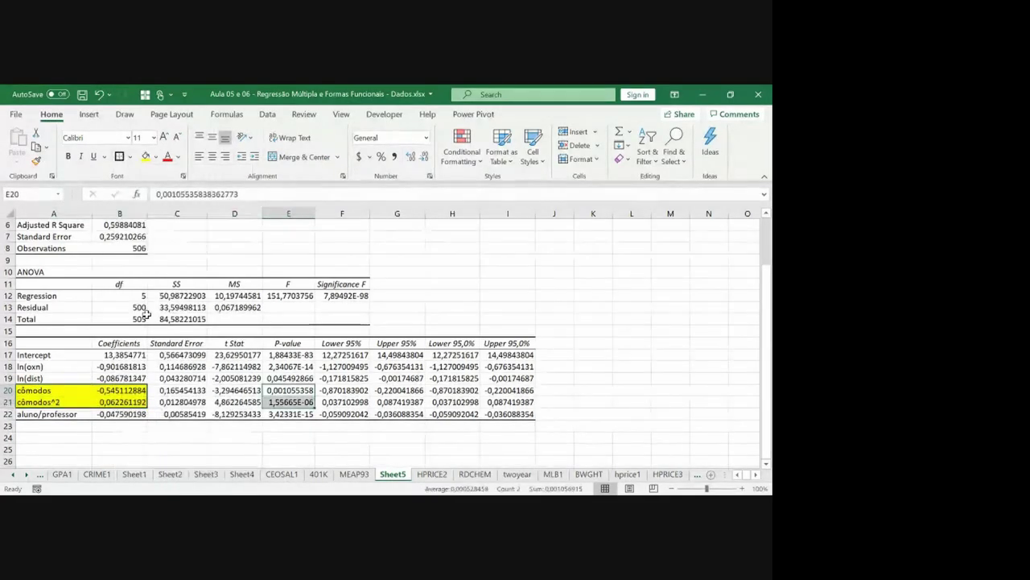
click(146, 156)
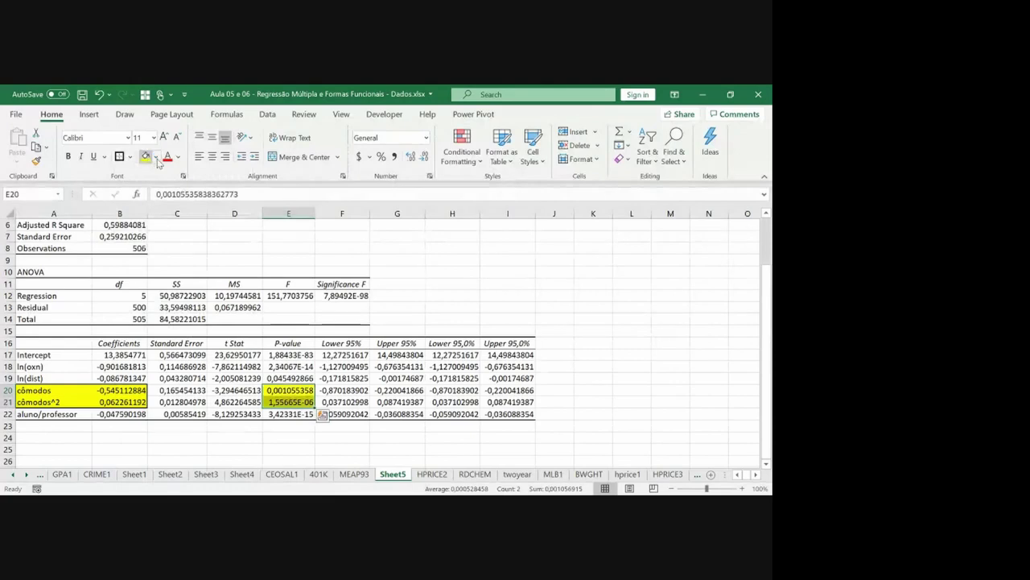
Step: Examine the regression coefficient table in rows 16 to 22 at 120% zoom
click(741, 488)
click(741, 488)
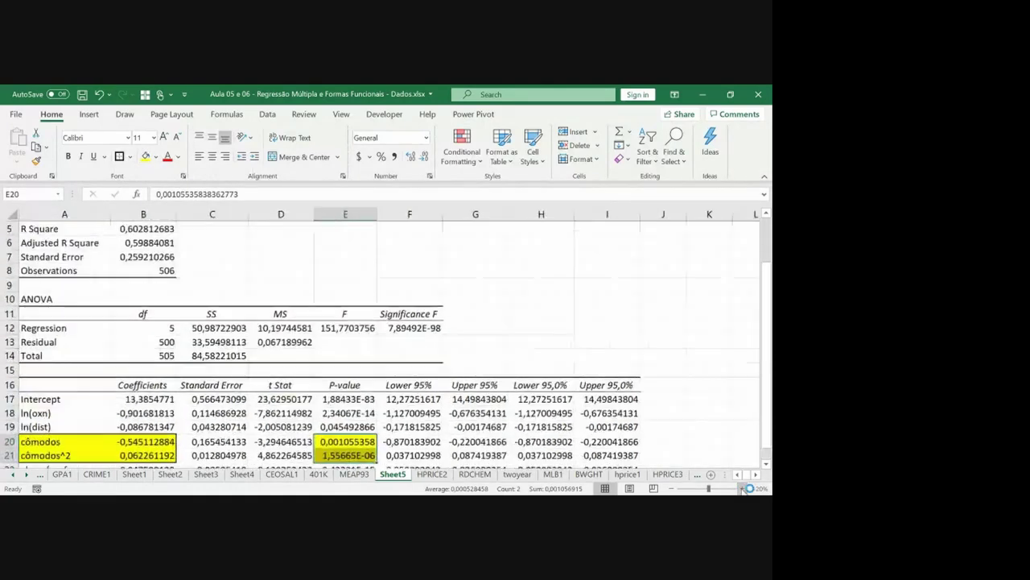
click(453, 396)
key(Down)
key(Down)
key(Down)
key(Down)
key(Down)
key(Down)
key(Down)
key(Down)
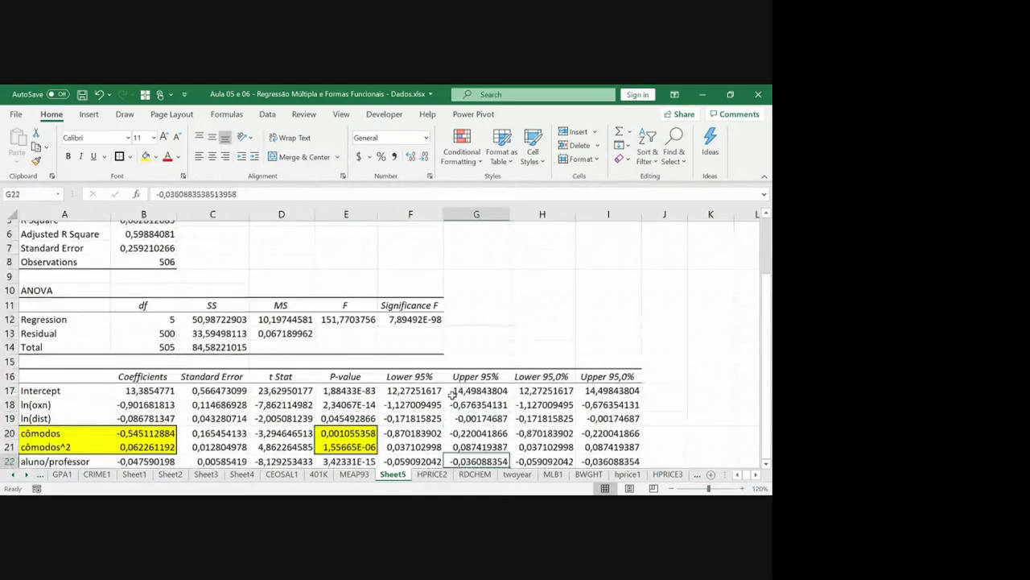
key(Down)
key(Down)
key(Down)
key(Down)
key(Down)
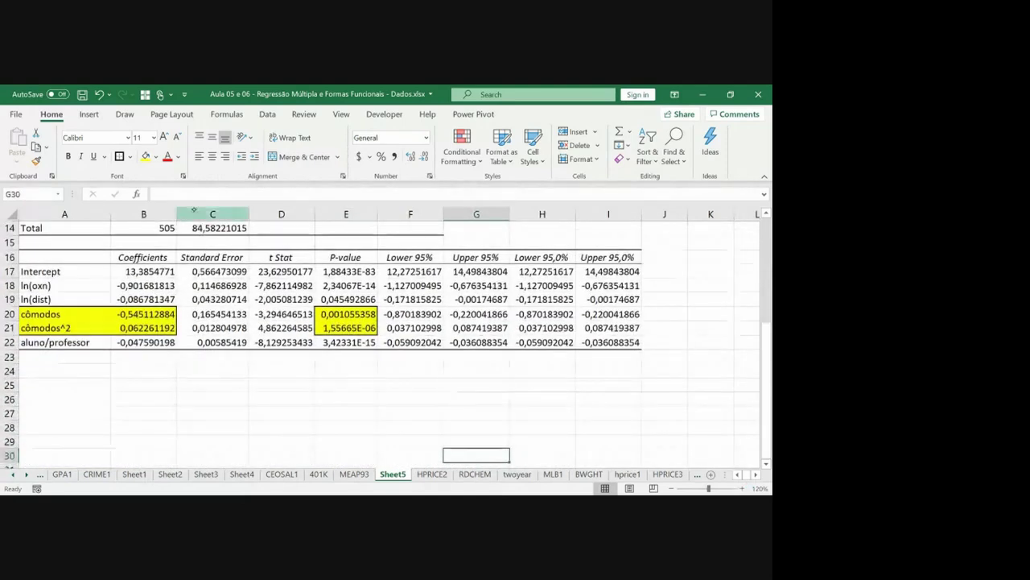
Step: Sketch a U-shaped curve with a marked minimum point below the coefficient table, and clear the sketch
drag(126, 380, 158, 378)
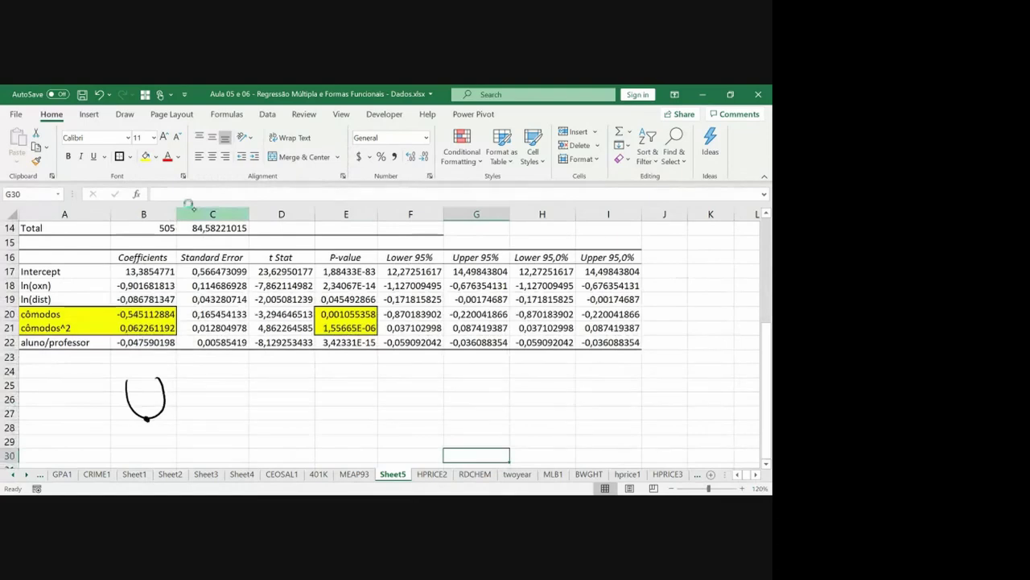
key(alt+Tab)
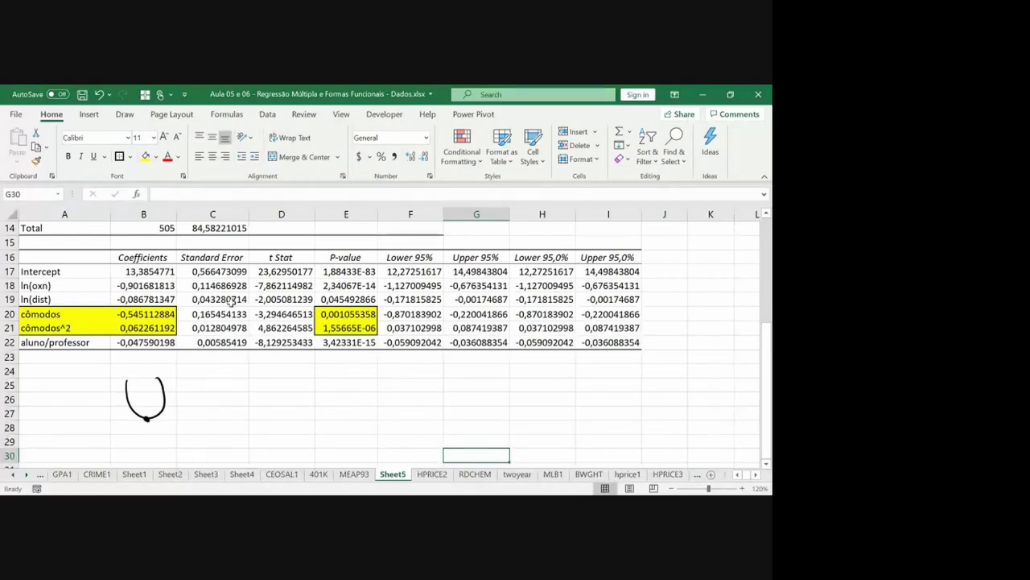
drag(161, 401, 136, 438)
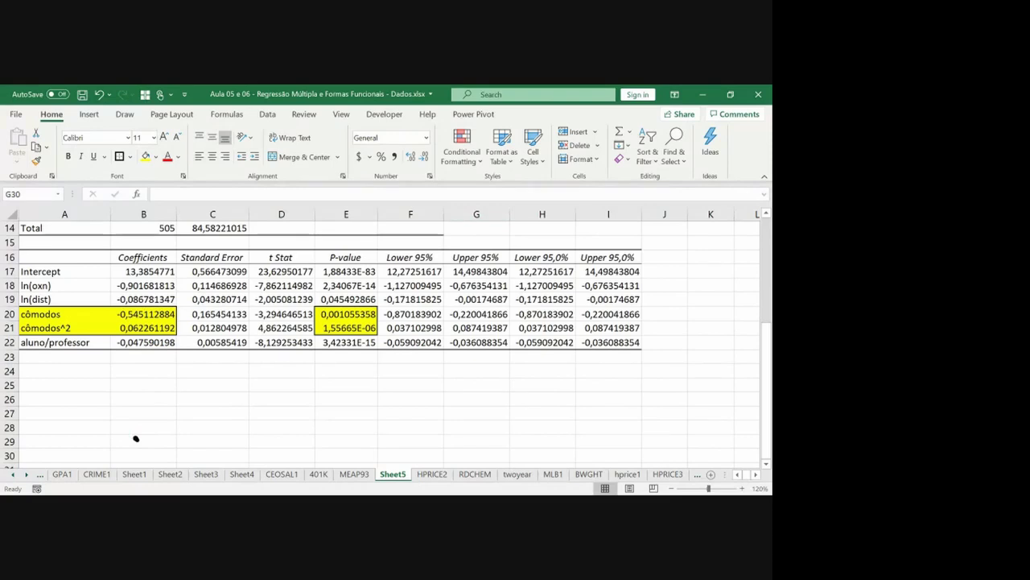
key(Escape)
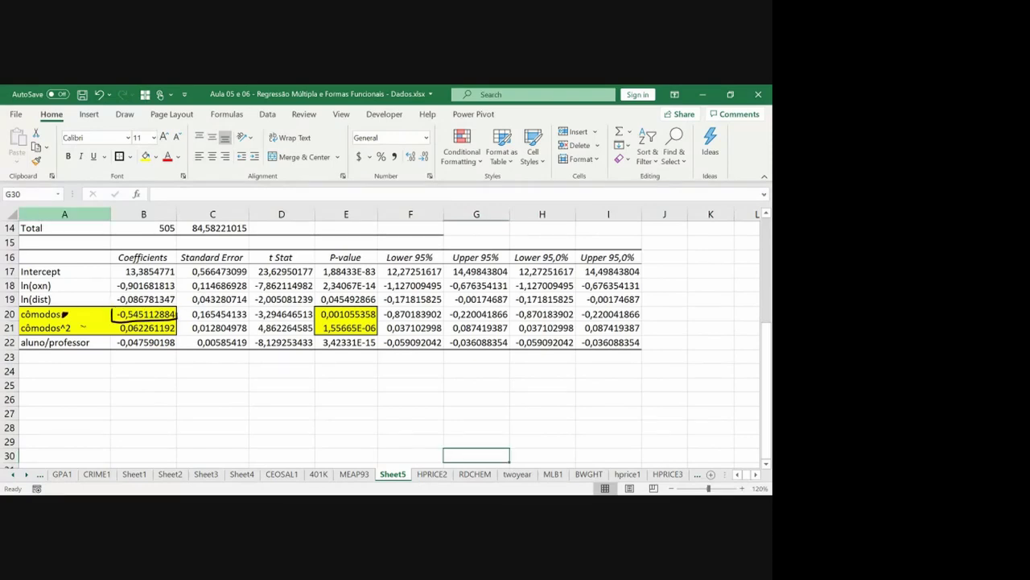
Step: Handwrite the start of the estimated equation, ln(Preço) = -0,545 · cômodos, in the blank area below the coefficient table
mouse_move(133, 383)
mouse_down()
mouse_move(134, 397)
mouse_move(179, 391)
mouse_up()
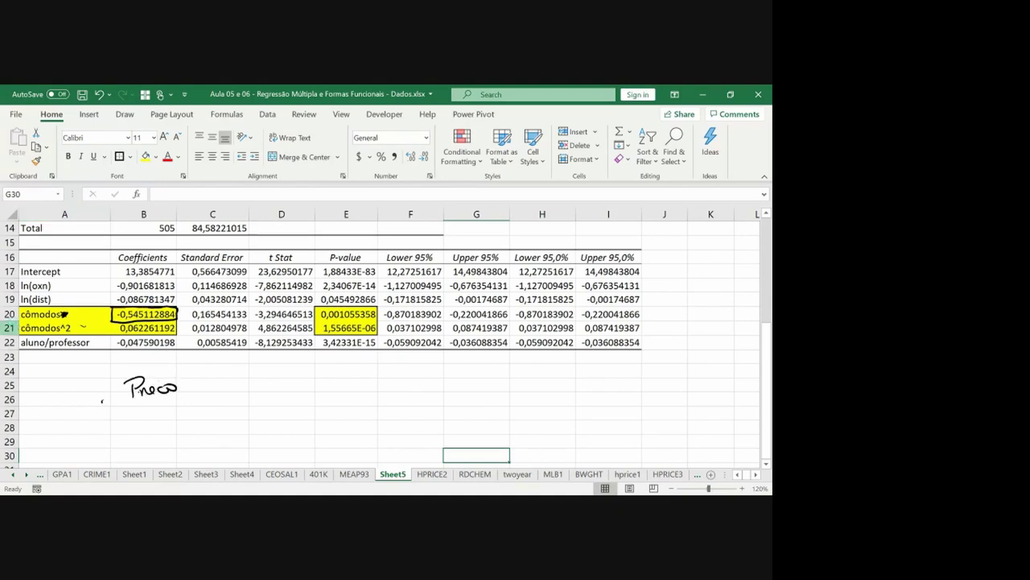
drag(99, 384, 103, 404)
mouse_move(106, 404)
mouse_down()
mouse_move(119, 402)
mouse_move(120, 383)
mouse_up()
drag(228, 382, 258, 374)
drag(271, 389, 268, 394)
drag(288, 374, 276, 389)
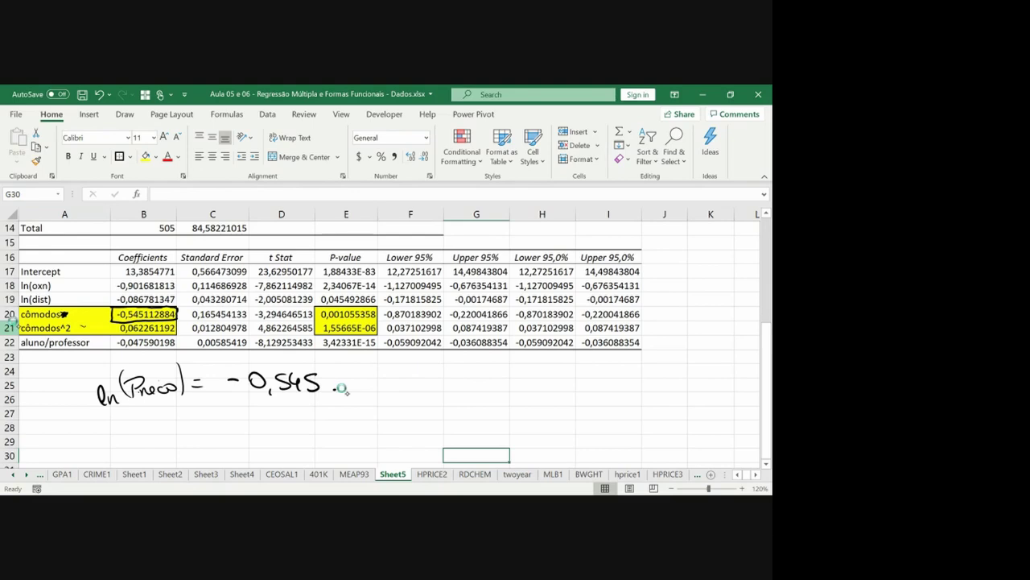
drag(345, 388, 411, 386)
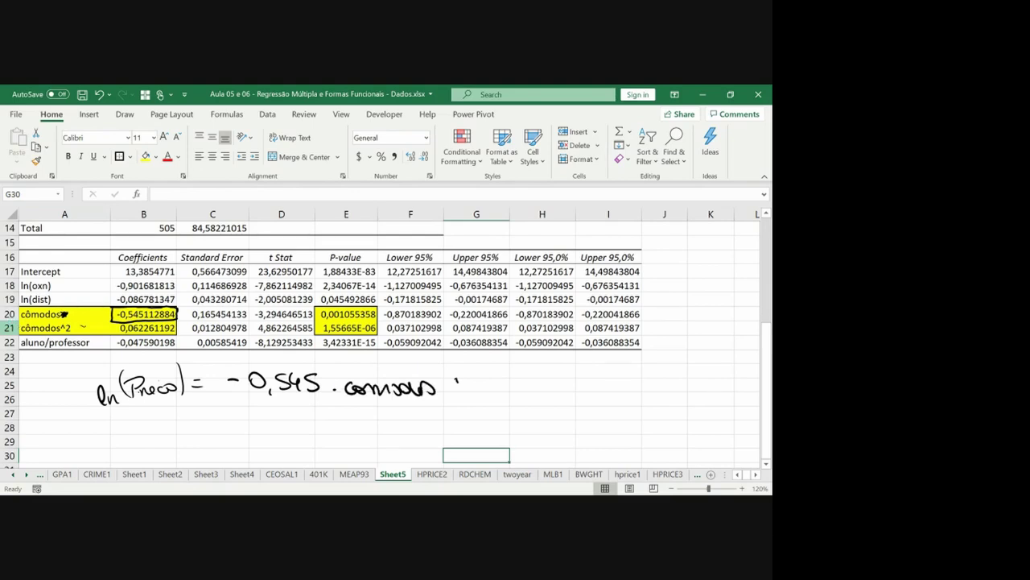
Step: Extend the handwritten equation with + 0,062 cômodos^2 and an abbreviated term for the other variables
drag(449, 386, 467, 386)
mouse_move(490, 376)
mouse_down()
mouse_move(503, 401)
mouse_move(515, 379)
mouse_move(589, 398)
mouse_up()
mouse_move(611, 395)
mouse_down()
mouse_move(668, 395)
mouse_move(668, 379)
mouse_up()
mouse_move(675, 382)
mouse_down()
mouse_move(685, 394)
mouse_move(707, 387)
mouse_up()
drag(703, 384, 702, 393)
drag(715, 385, 745, 393)
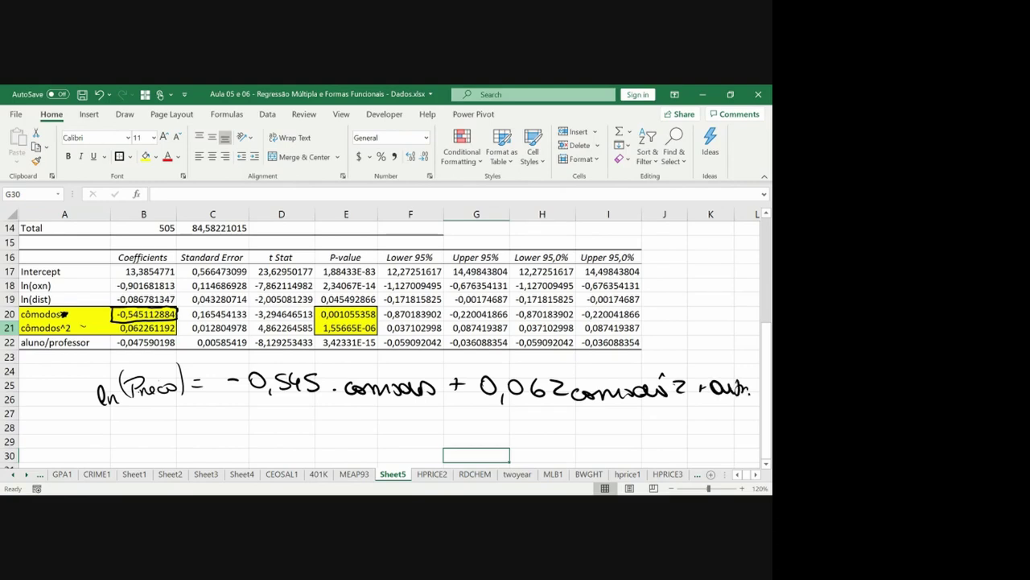
Step: Bracket the coefficient -0,545 and underline cômodos and ln(Preço) in the handwritten equation
mouse_move(232, 401)
mouse_down()
mouse_move(232, 412)
mouse_move(314, 403)
mouse_up()
drag(396, 401, 419, 403)
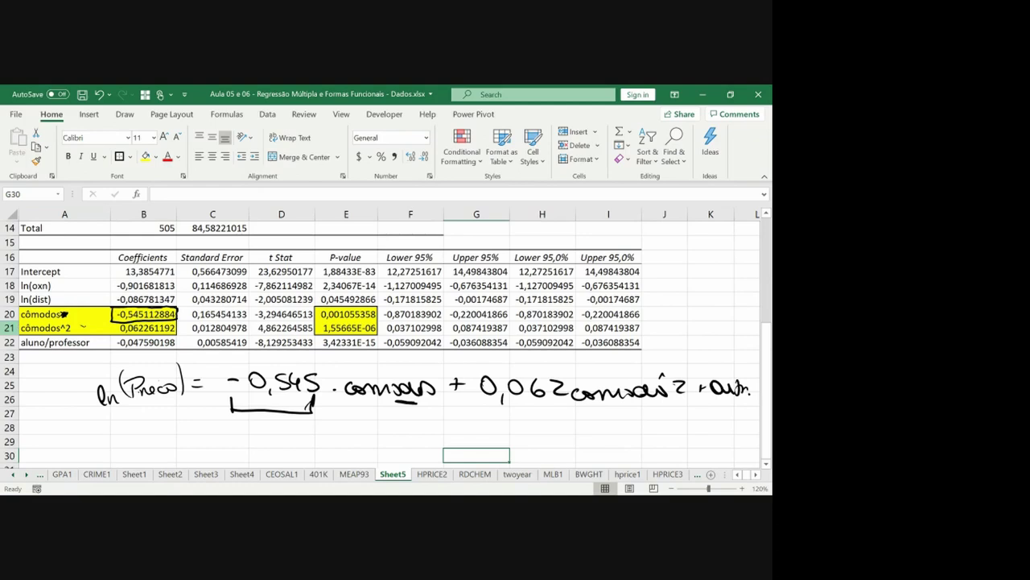
scroll(763, 463, down, 1)
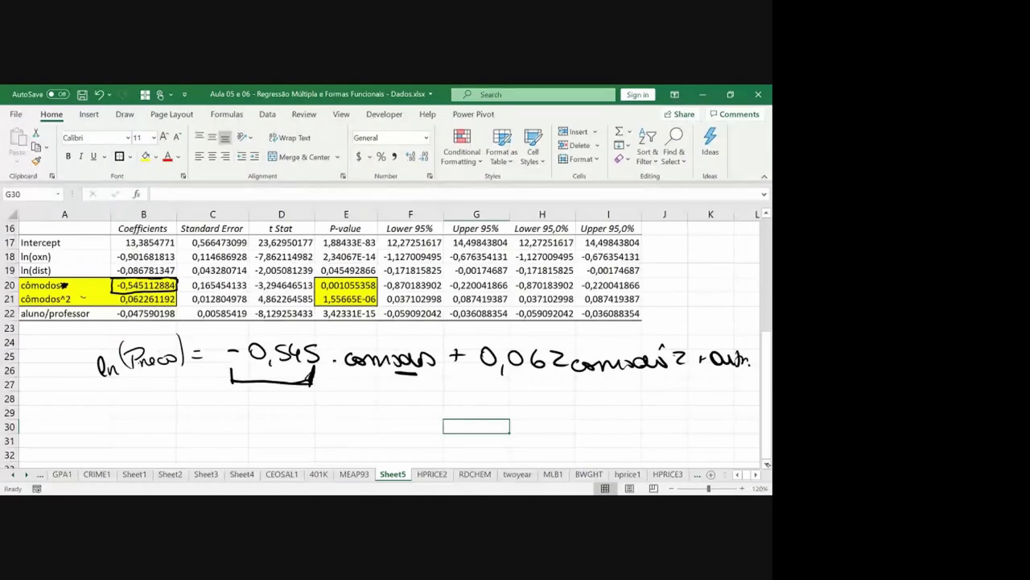
drag(89, 388, 185, 370)
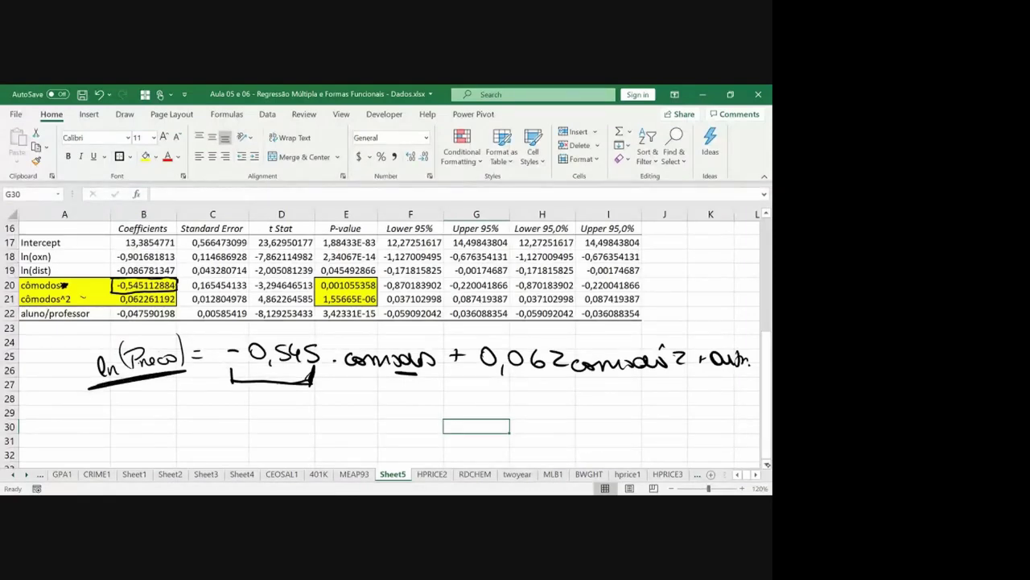
drag(381, 337, 423, 338)
key(ctrl+z)
key(ctrl+z)
key(ctrl+z)
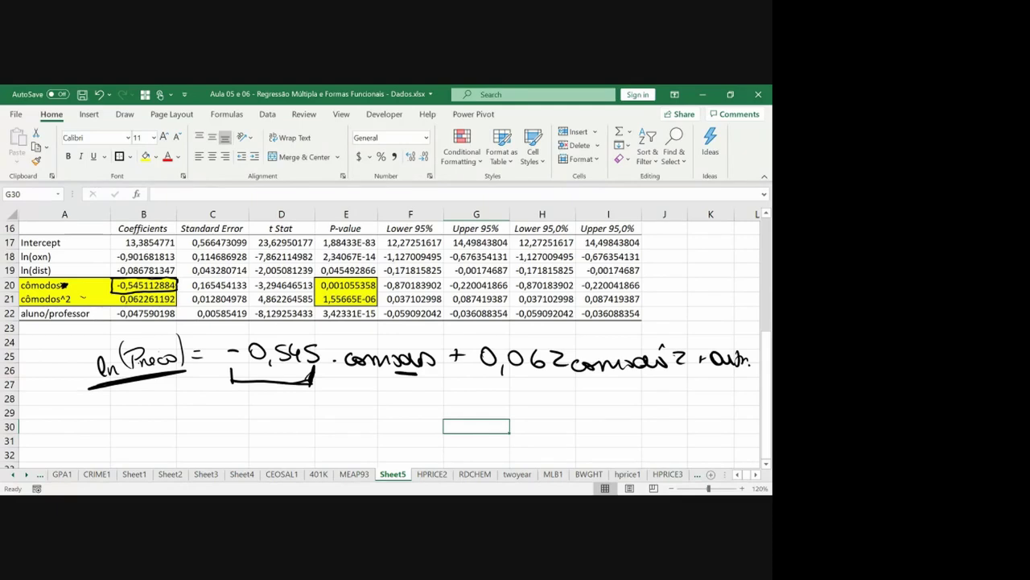
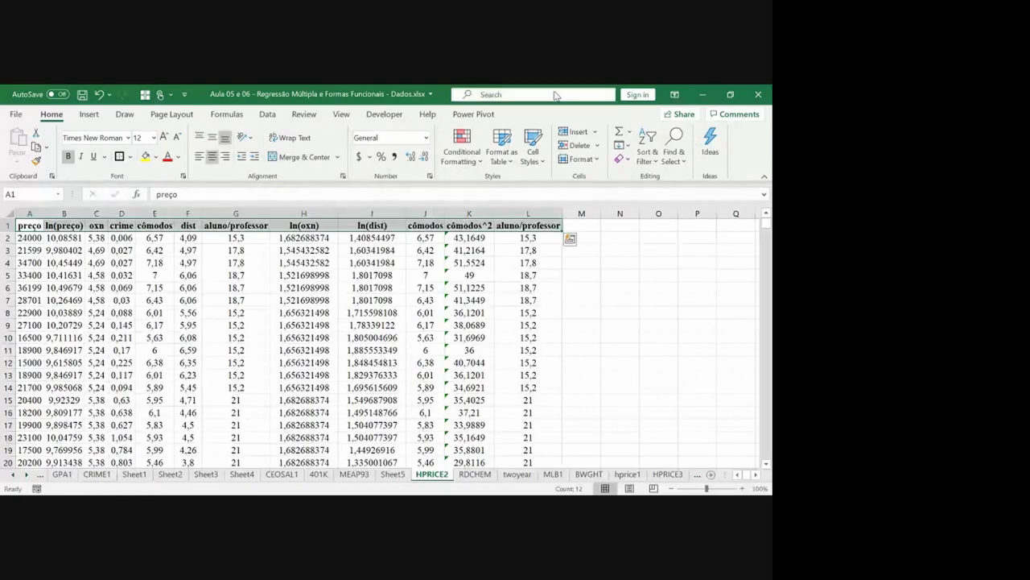
Step: Add filters to the header row of HPRICE2 and autofit the width of all columns
click(268, 115)
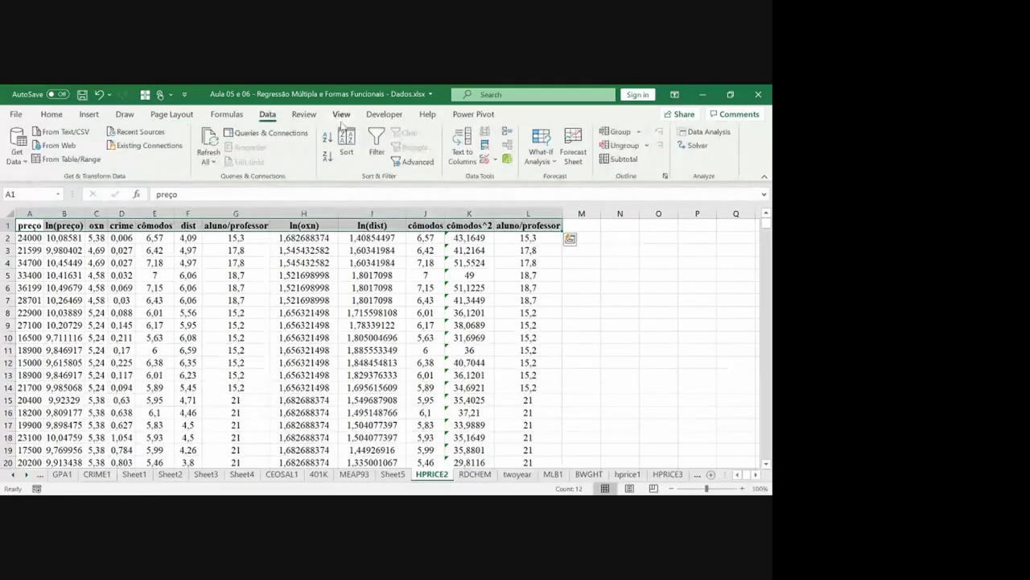
click(377, 145)
click(122, 248)
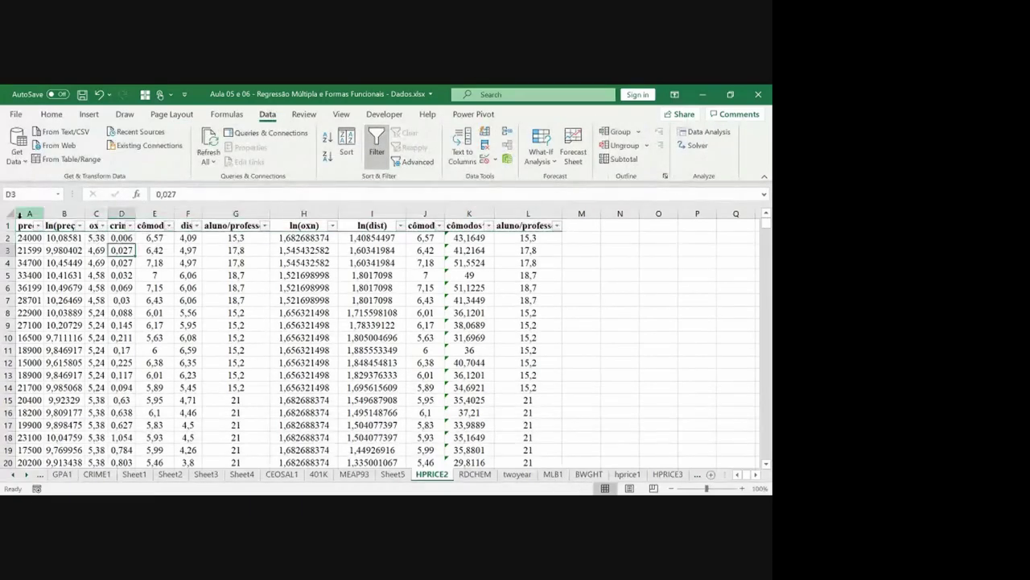
click(11, 213)
double_click(45, 213)
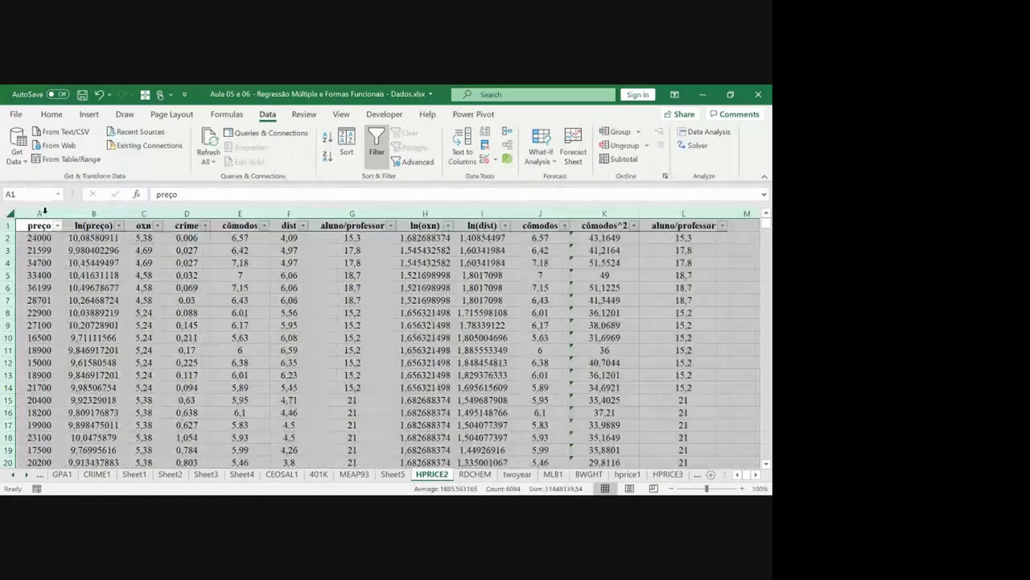
Step: Filter the original cômodos column in E to values less than 4,4 and select the remaining values
click(265, 226)
mouse_move(202, 328)
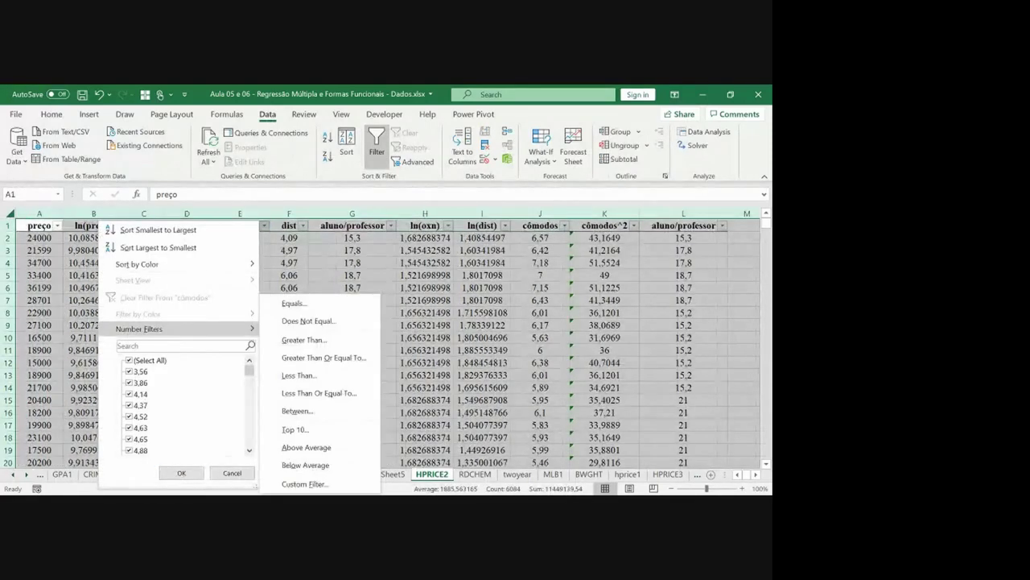
click(300, 376)
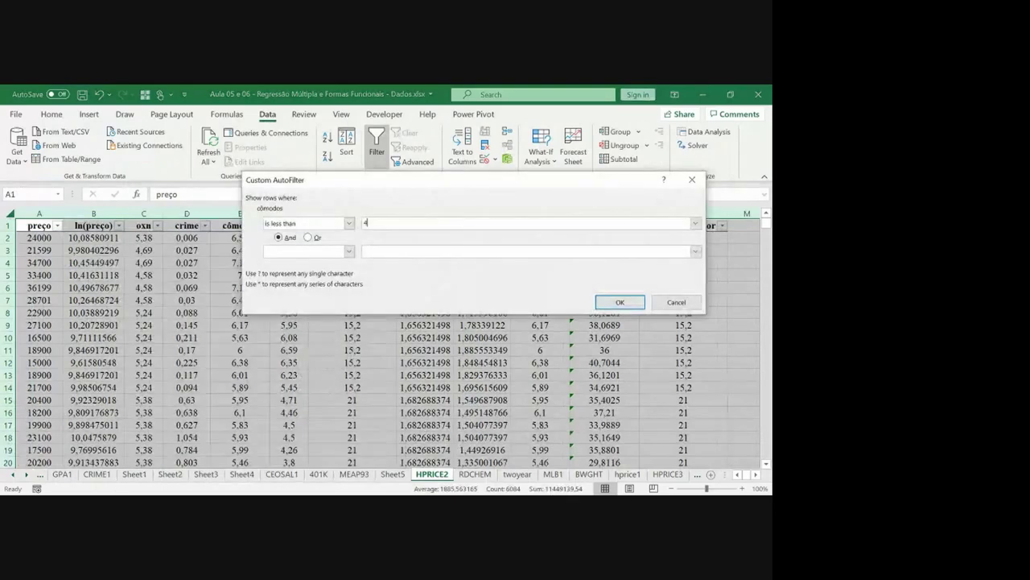
text(4,4)
click(620, 302)
click(239, 226)
key(Down)
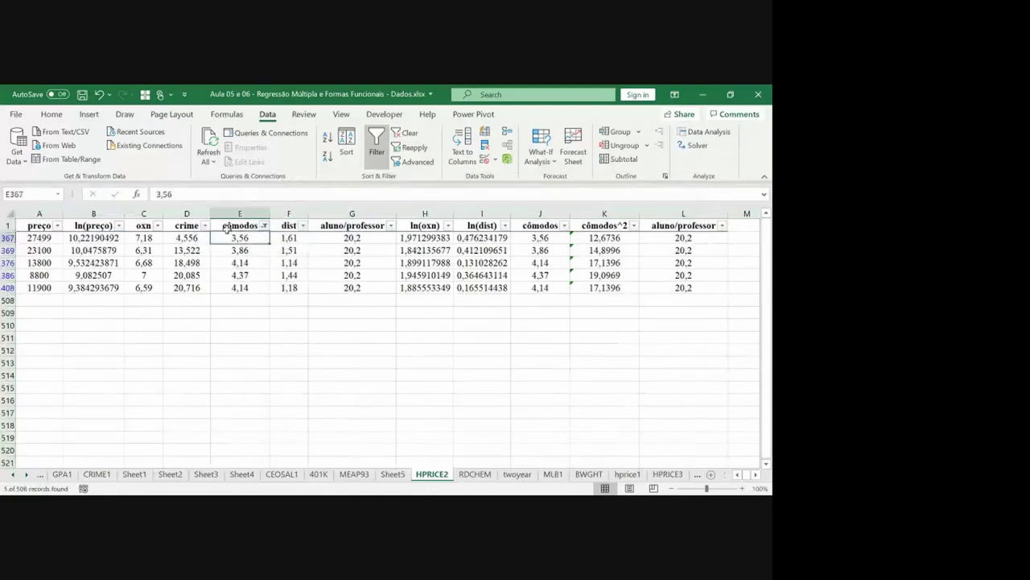
key(ctrl+shift+Down)
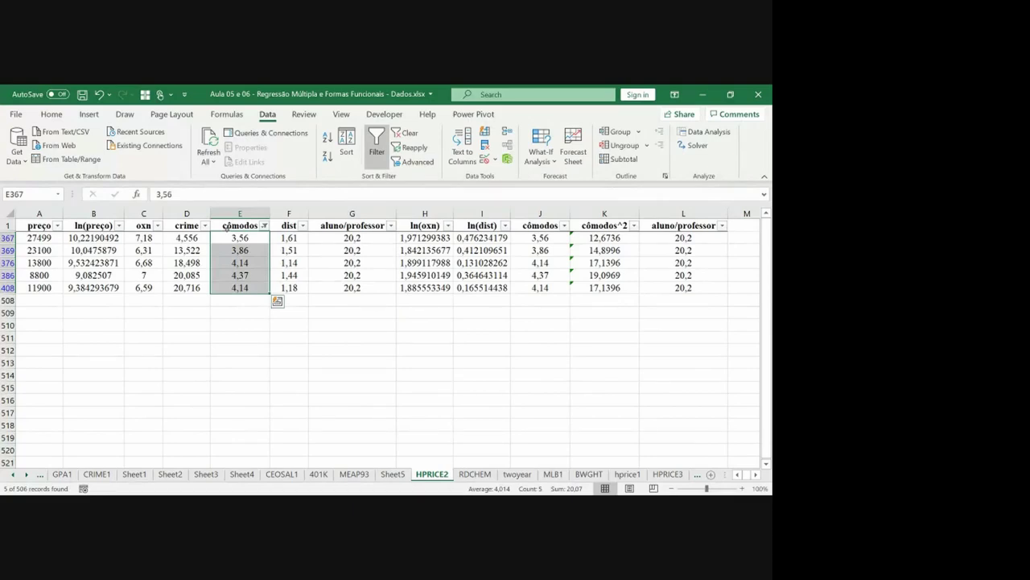
Step: Sketch a U-shaped curve on axes below the filtered rows, marking its minimum at 4,4 and labelling the vertical axis ln(preço)
mouse_move(307, 309)
mouse_down()
mouse_move(414, 414)
mouse_move(465, 408)
mouse_up()
drag(338, 304, 394, 304)
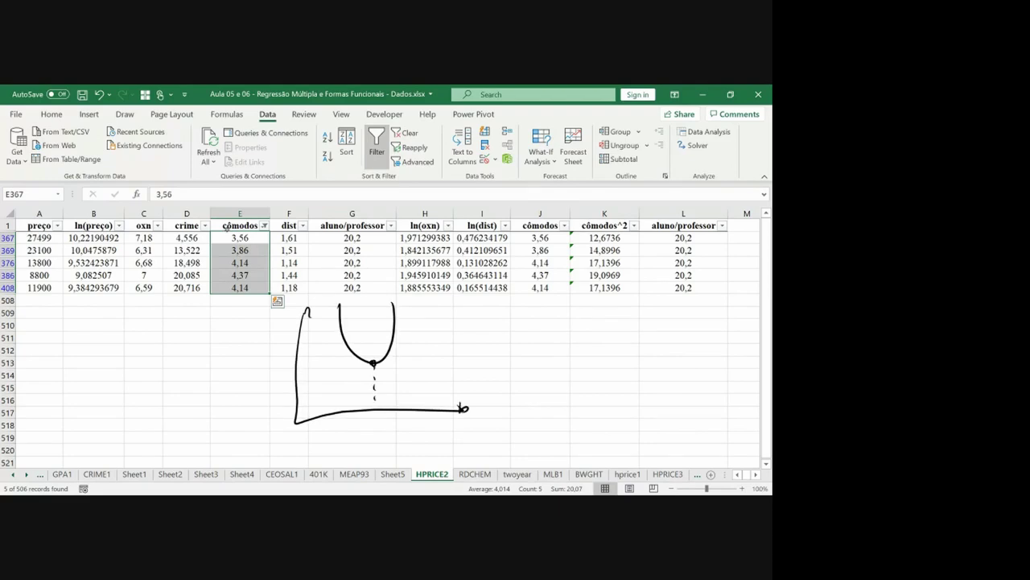
drag(382, 419, 386, 435)
drag(264, 322, 280, 323)
click(278, 301)
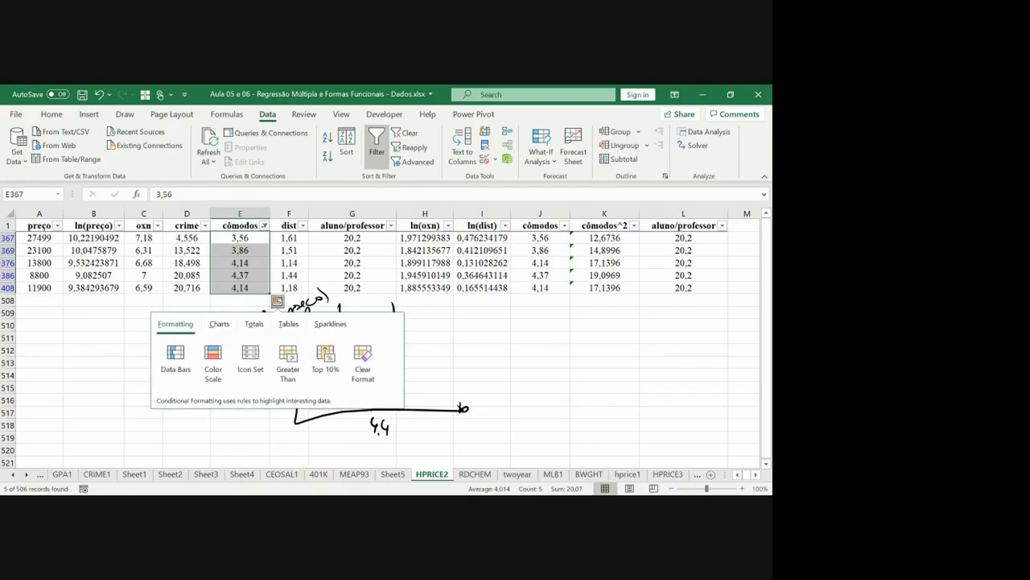
key(Escape)
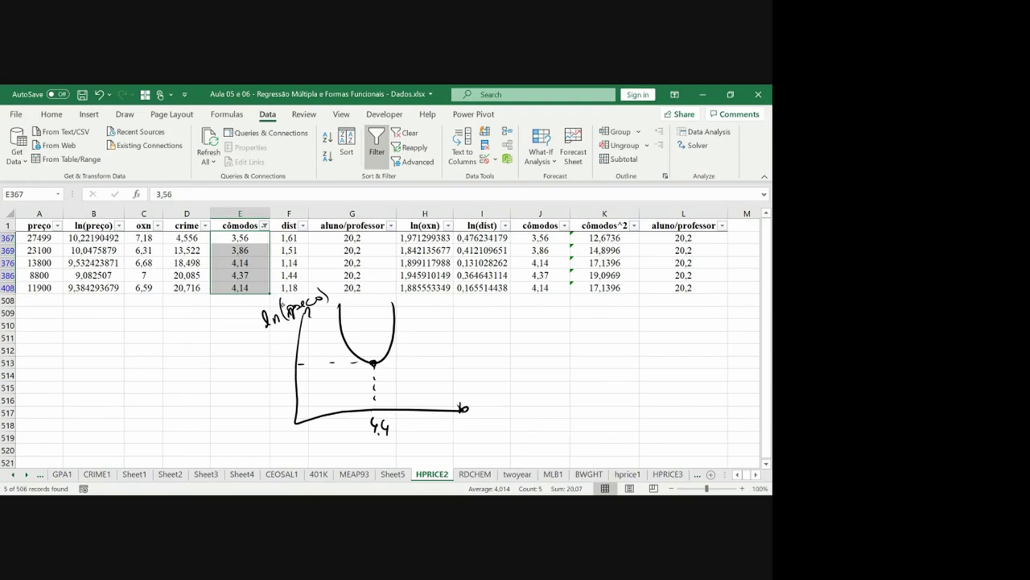
Step: Label the horizontal axis cômodos, scribble over the curve's falling branch and draw an arrow along its rising branch
drag(506, 420, 535, 414)
mouse_move(331, 310)
mouse_down()
mouse_move(367, 364)
mouse_move(351, 334)
mouse_up()
drag(375, 371, 428, 312)
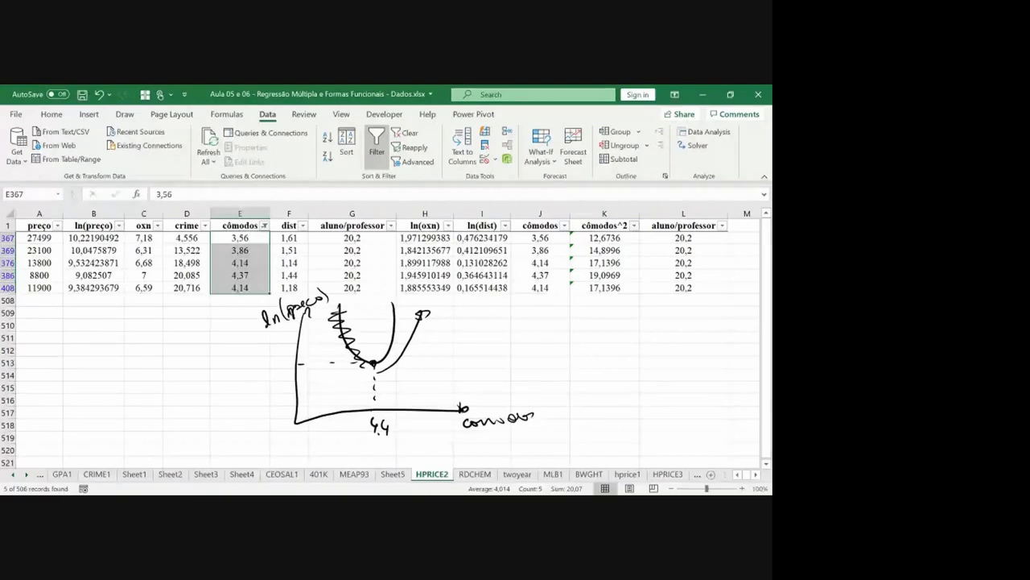
Step: Switch to the other HPRICE2 workbook window and insert a new column M with the header y^
key(alt+Tab)
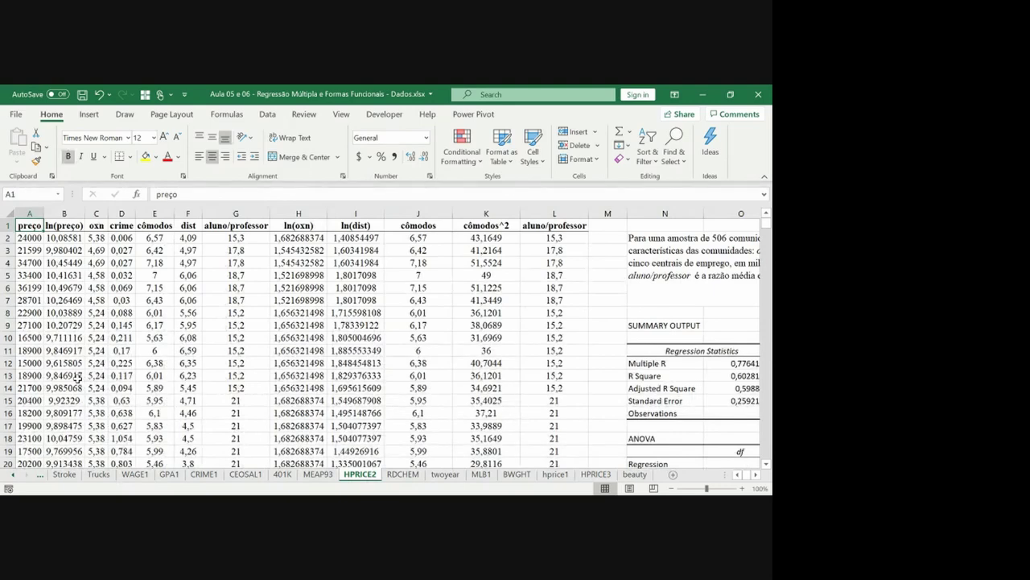
click(612, 211)
key(ctrl+plus)
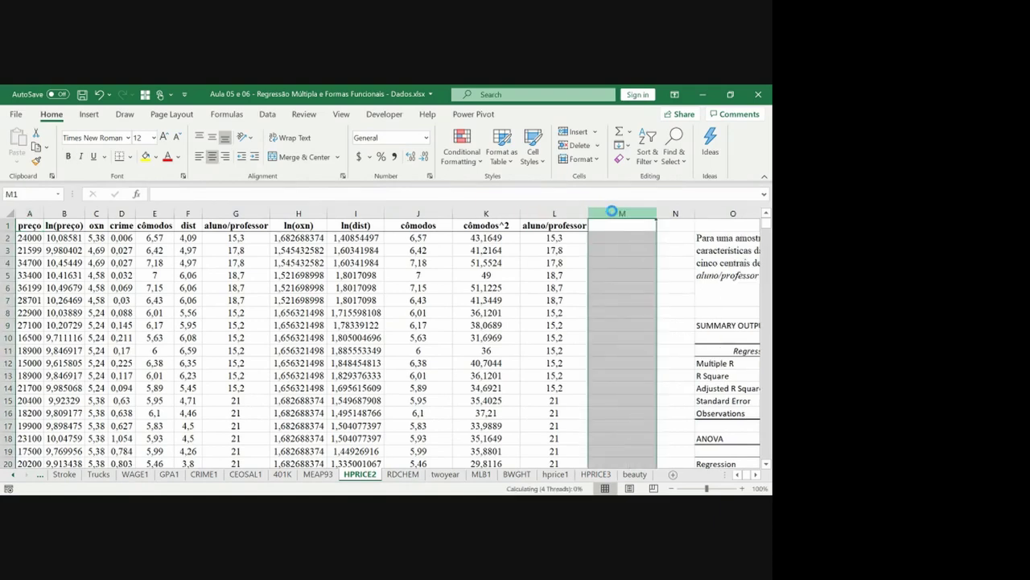
text(y^)
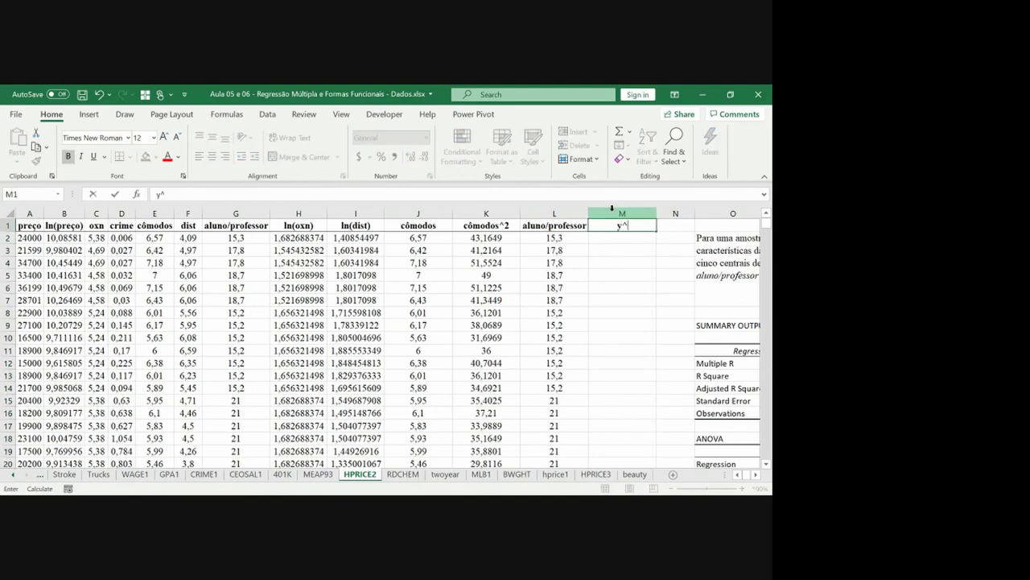
key(Return)
Step: Change the header in M1 to y^'
key(Right)
key(Right)
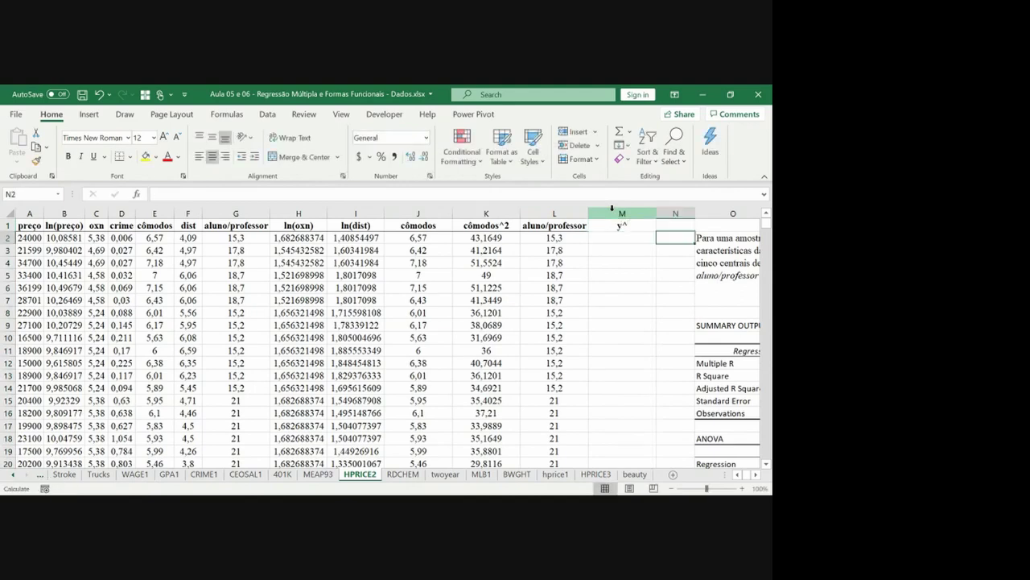
key(Left)
key(Up)
key(Left)
key(Left)
key(Left)
key(Left)
key(Left)
scroll(612, 208, left, 3)
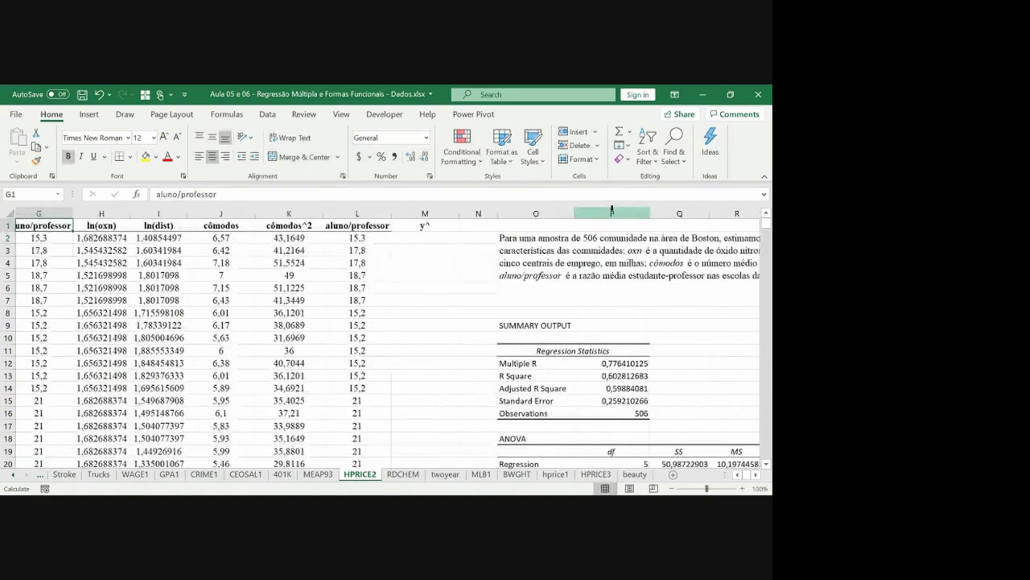
key(Right)
key(Right)
key(Right)
key(Right)
key(F2)
text(^)
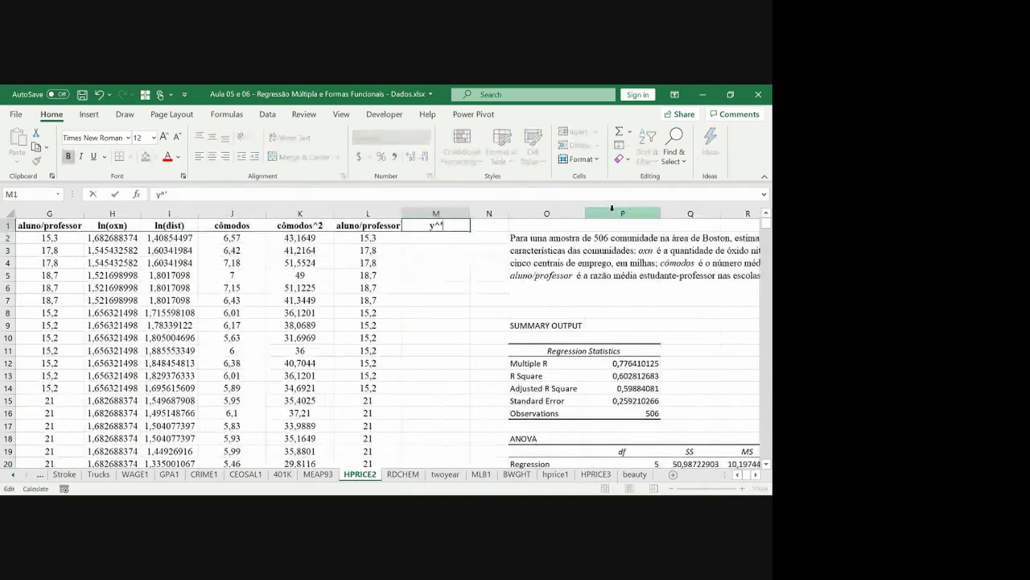
key(shift+Tab)
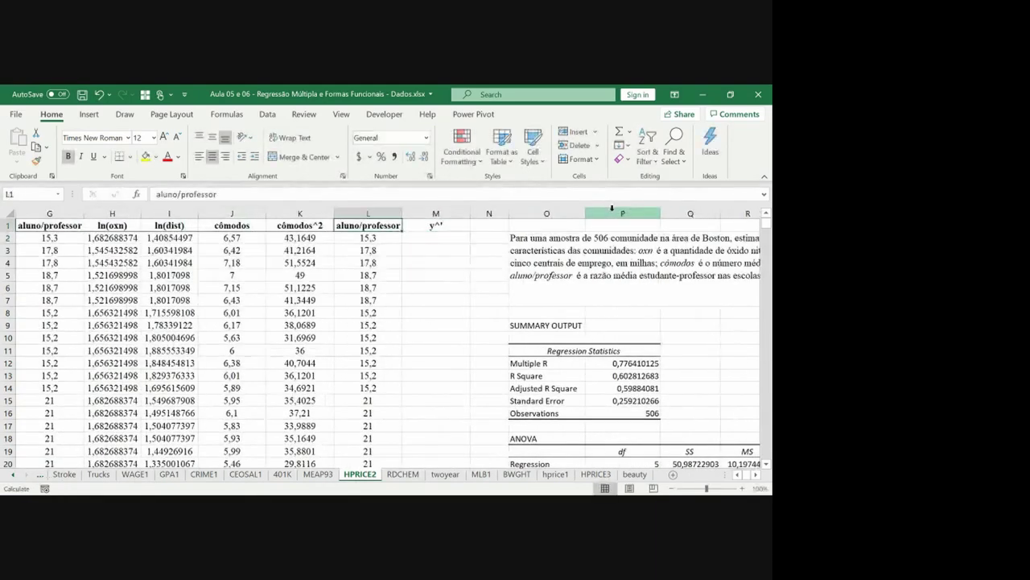
Step: Copy the aluno/professor column in L and apply its formatting to the y^' column
key(ctrl+shift+Down)
key(ctrl+c)
key(Right)
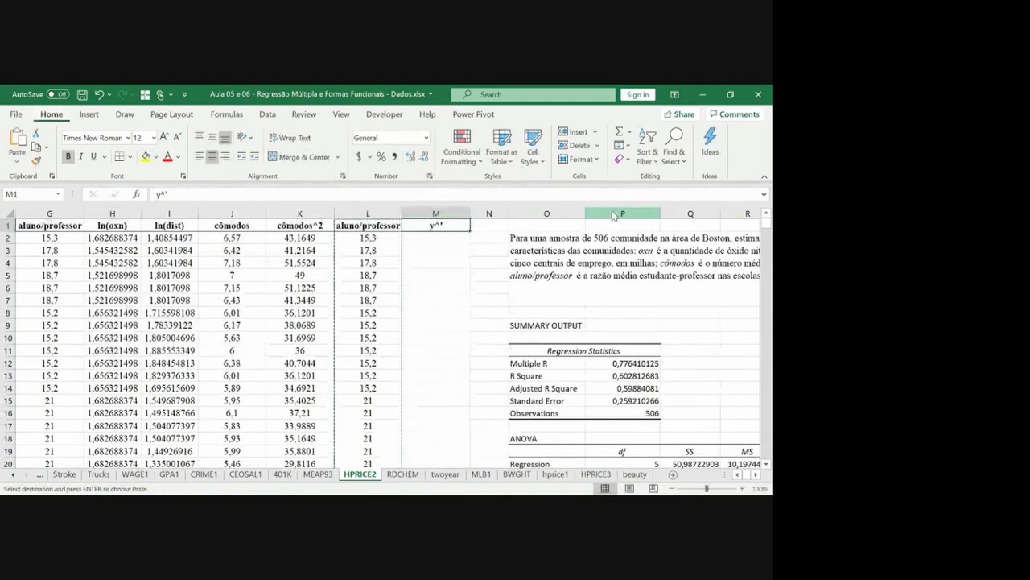
key(ctrl+alt+v)
key(Return)
key(ctrl+Up)
key(Escape)
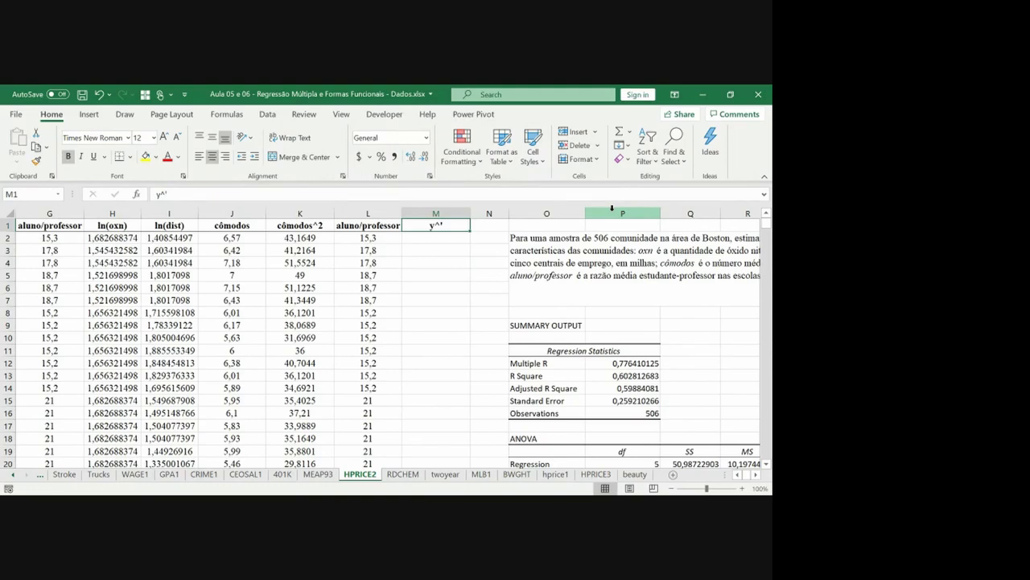
Step: Start the formula in M2 with an absolute reference to the intercept coefficient, =$P$25
key(Return)
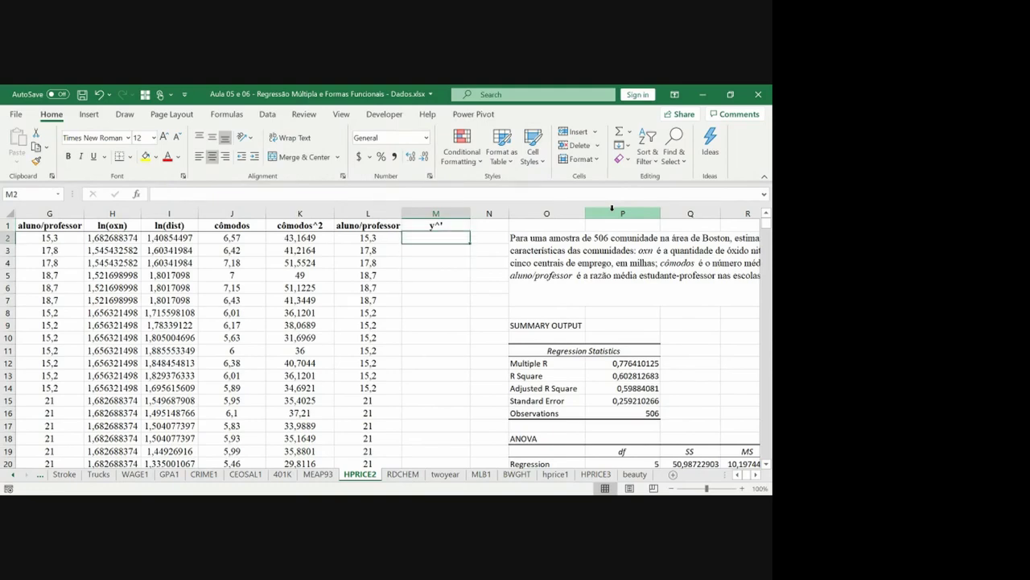
text(=)
key(Down)
key(Down)
key(Down)
key(Down)
key(Down)
key(Down)
key(Down)
key(Down)
key(Down)
key(Down)
key(Down)
key(Down)
key(Down)
key(Down)
key(Down)
key(Down)
key(Down)
key(Down)
key(Down)
key(Down)
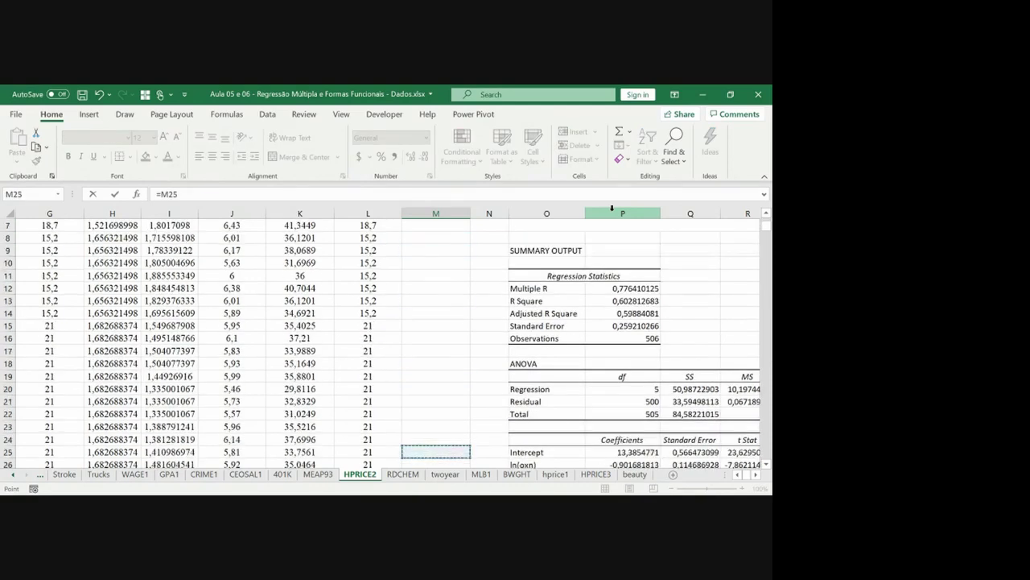
key(Right)
key(Right)
key(Right)
key(F4)
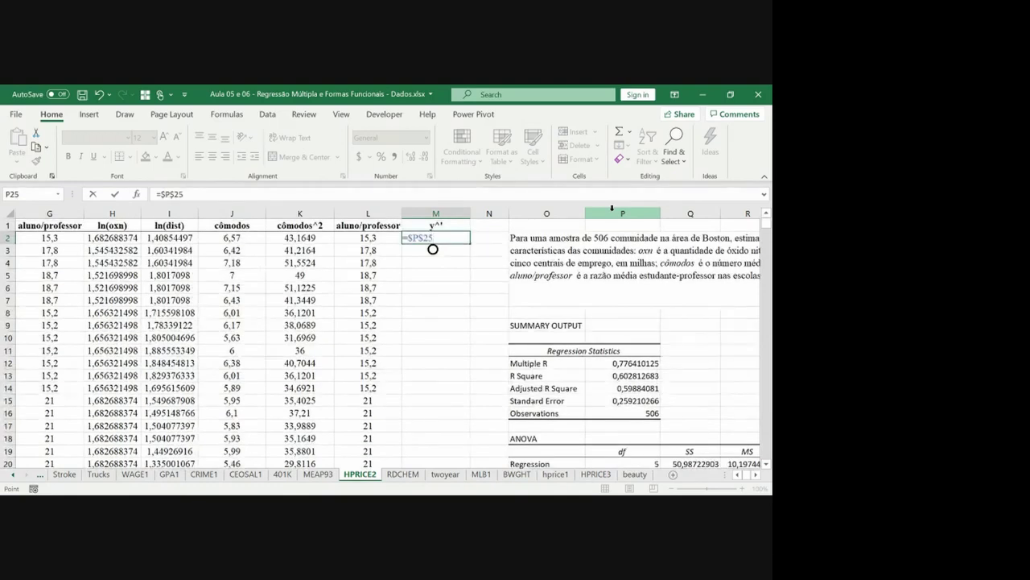
Step: Add the linear cômodos term to the M2 formula as +$P$28*J2
text(+)
key(Down)
key(Down)
key(Down)
key(Down)
key(Down)
key(Down)
key(Down)
key(Down)
key(Down)
key(Down)
key(Down)
key(Down)
key(Down)
key(Down)
key(Down)
key(Down)
key(Down)
key(Down)
key(Down)
key(Down)
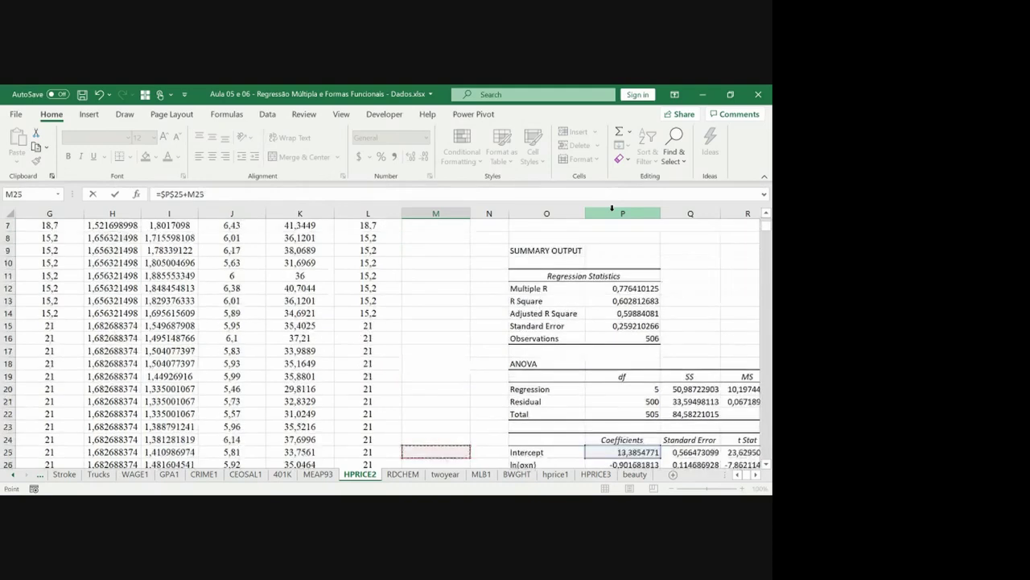
key(Right)
key(Right)
key(Right)
key(Down)
key(Down)
key(Down)
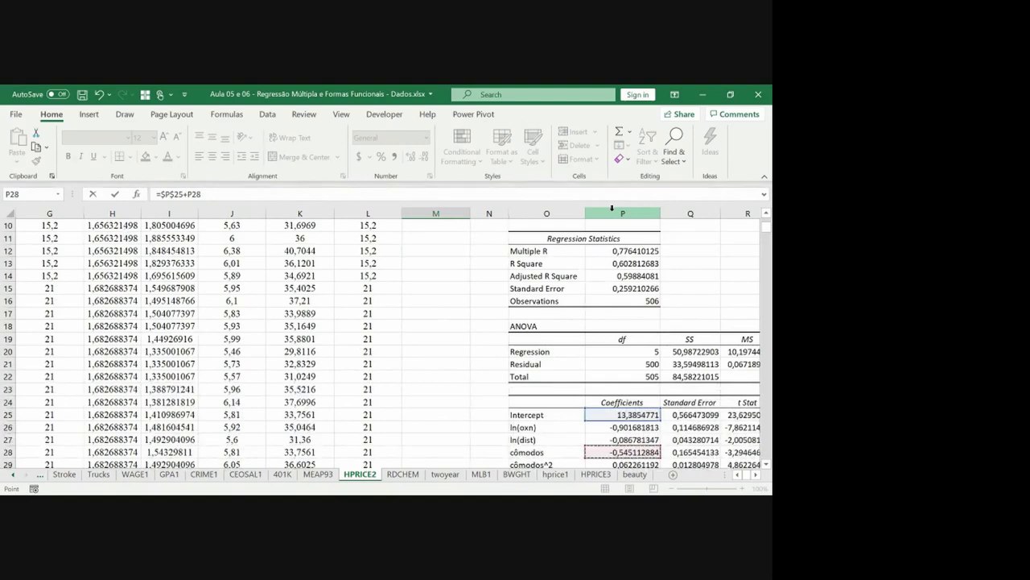
key(F4)
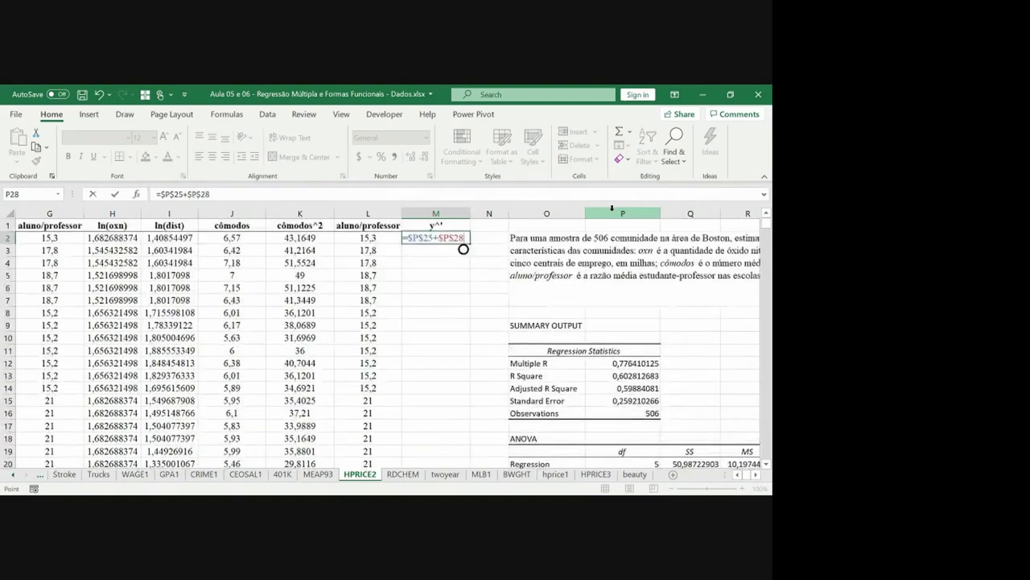
text(*)
key(Left)
key(Left)
key(Left)
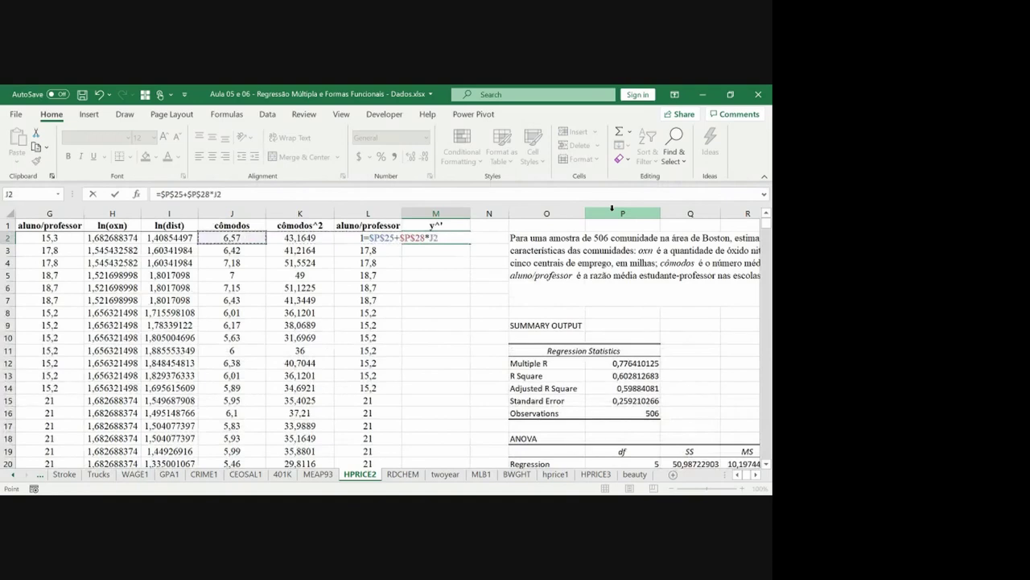
Step: Add the quadratic cômodos^2 term +$P$29*K2 to the M2 formula and enter it
text(+)
key(Down)
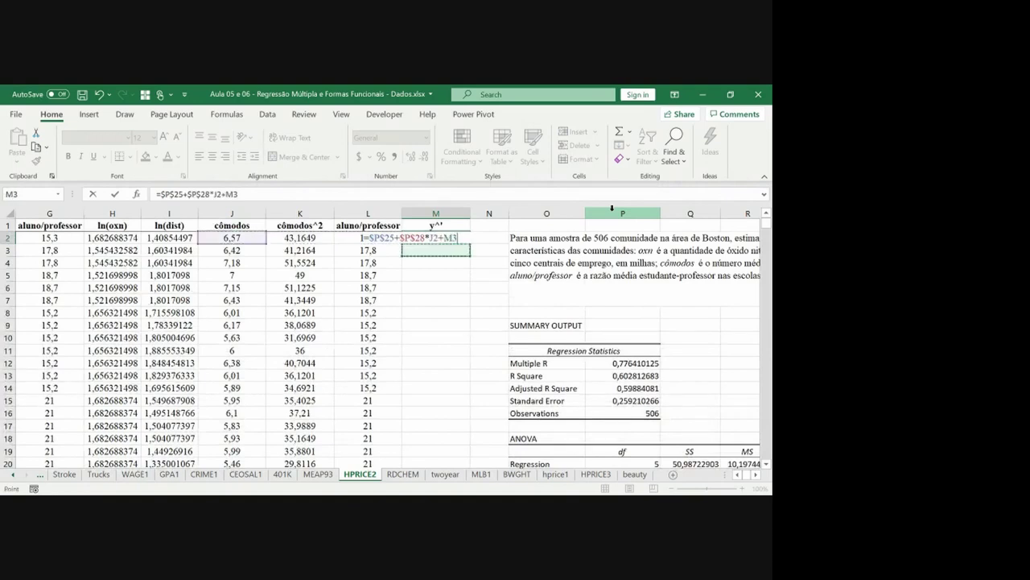
key(Down)
key(Down)
key(Down)
key(Down)
key(Down)
key(Down)
key(Down)
key(Down)
key(Down)
key(Down)
key(Down)
key(Down)
key(Down)
key(Down)
key(Down)
key(Down)
key(Down)
key(Down)
key(Down)
key(Down)
key(Down)
key(Down)
key(Down)
key(Down)
key(Down)
key(Down)
key(Right)
key(Right)
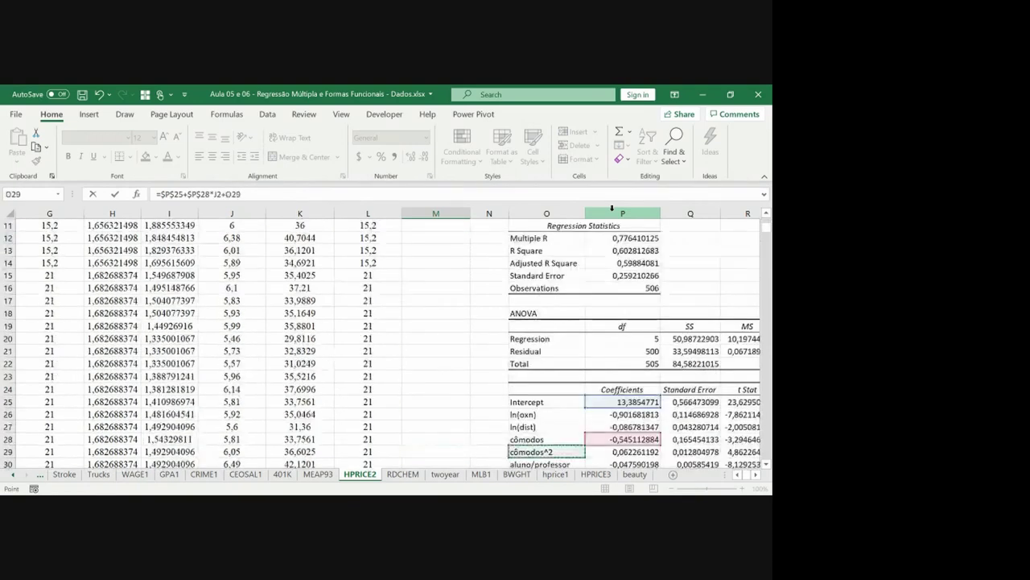
key(Right)
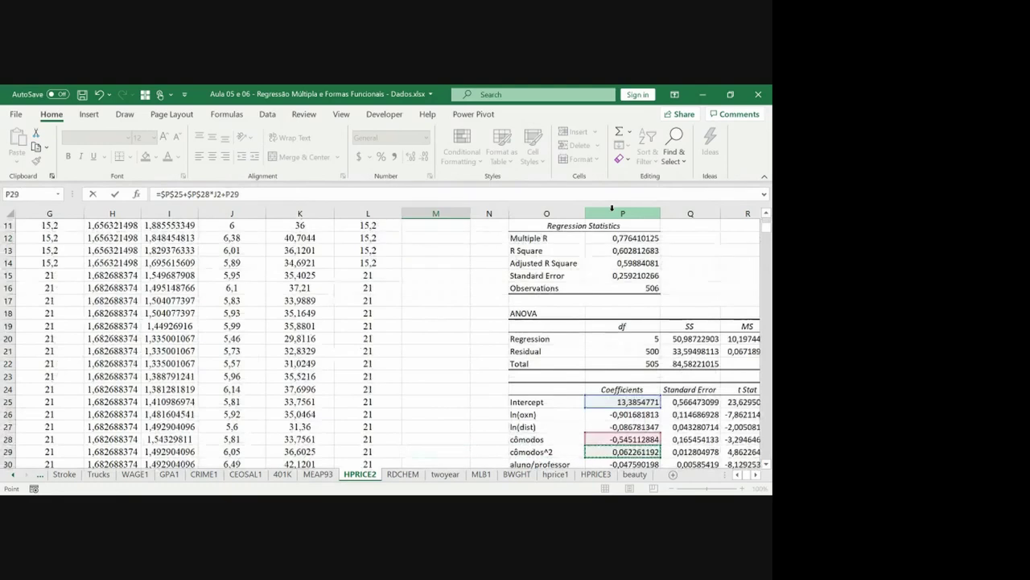
key(F4)
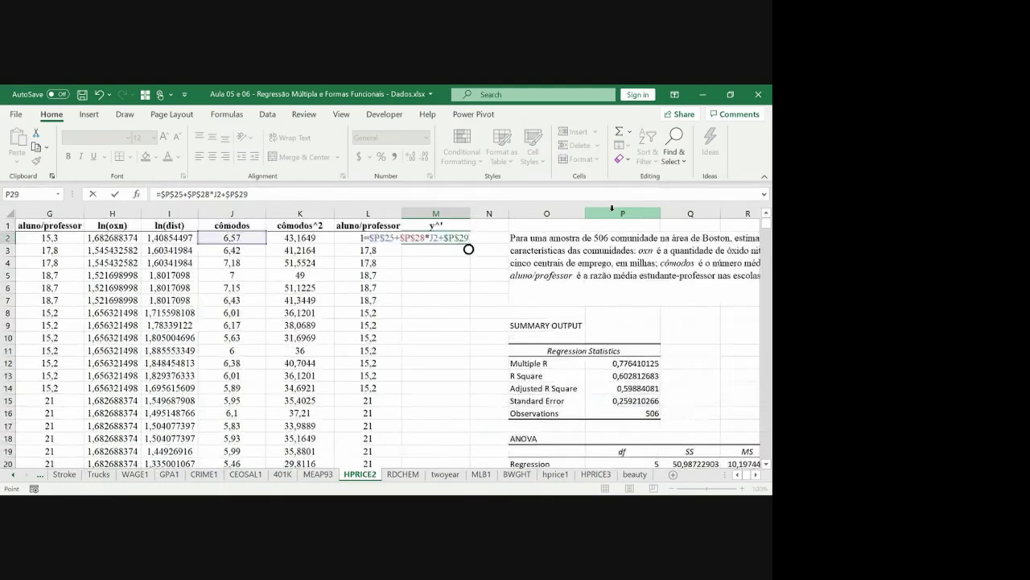
text(*)
key(Left)
key(Left)
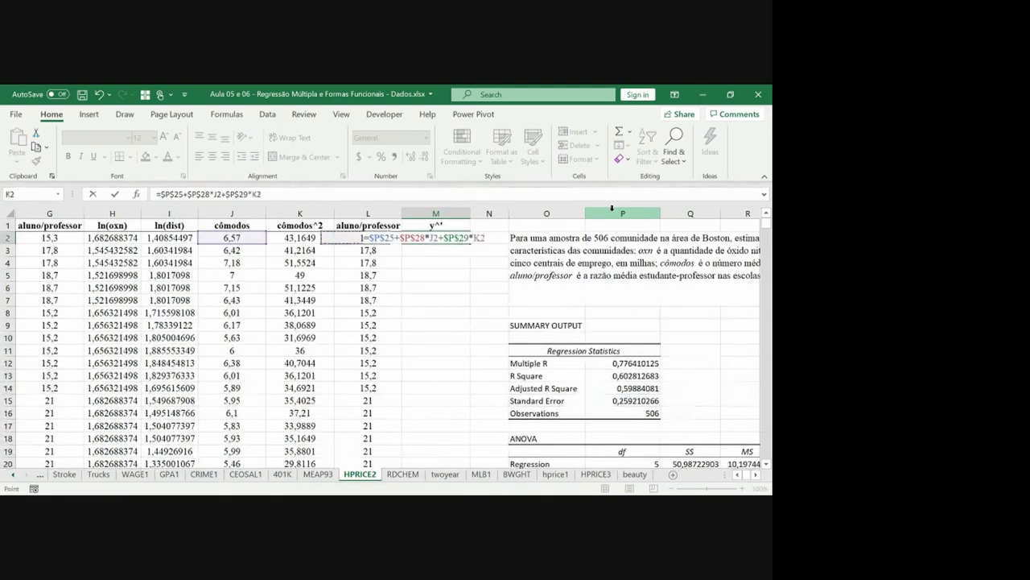
key(ctrl+Return)
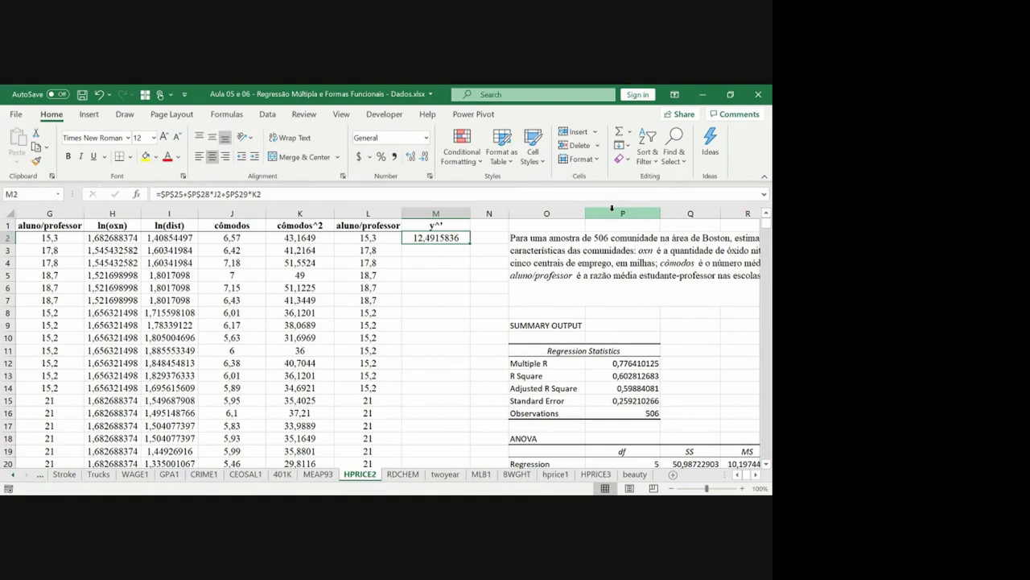
Step: Copy the y^' formula from M2 down the column through M507
key(ctrl+c)
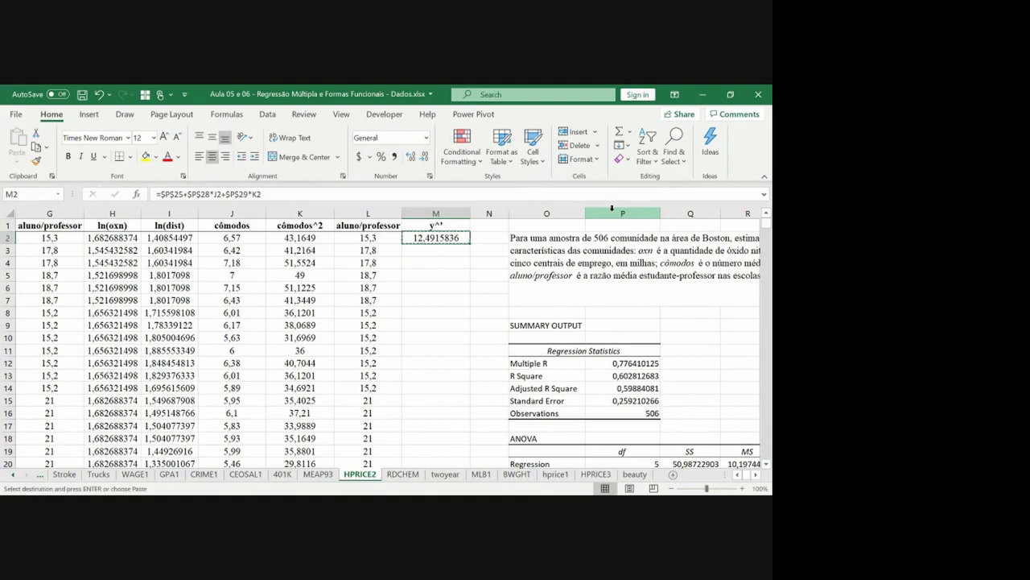
key(Left)
key(ctrl+Down)
key(Right)
key(ctrl+shift+Up)
key(Return)
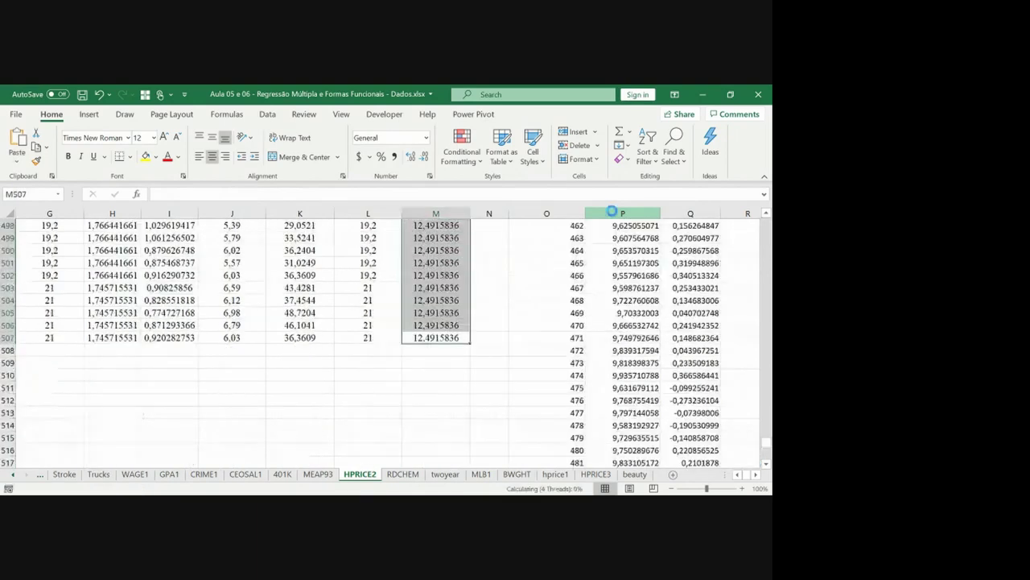
Step: Insert a scatter chart on the HPRICE2 sheet, starting from the empty cell O8
key(Right)
key(ctrl+Up)
key(Down)
key(Down)
key(Down)
key(Down)
key(Down)
key(Down)
key(Down)
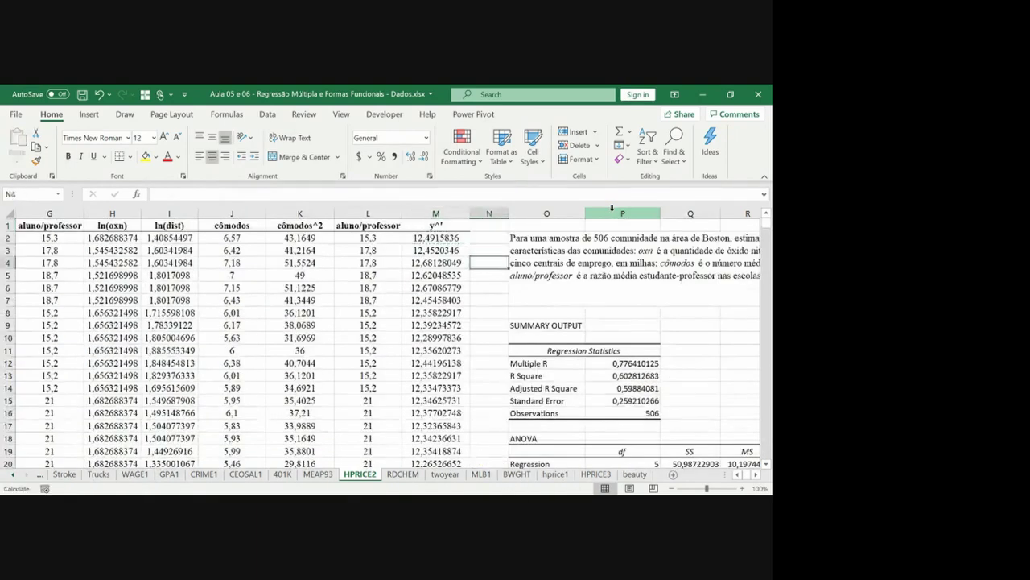
key(Right)
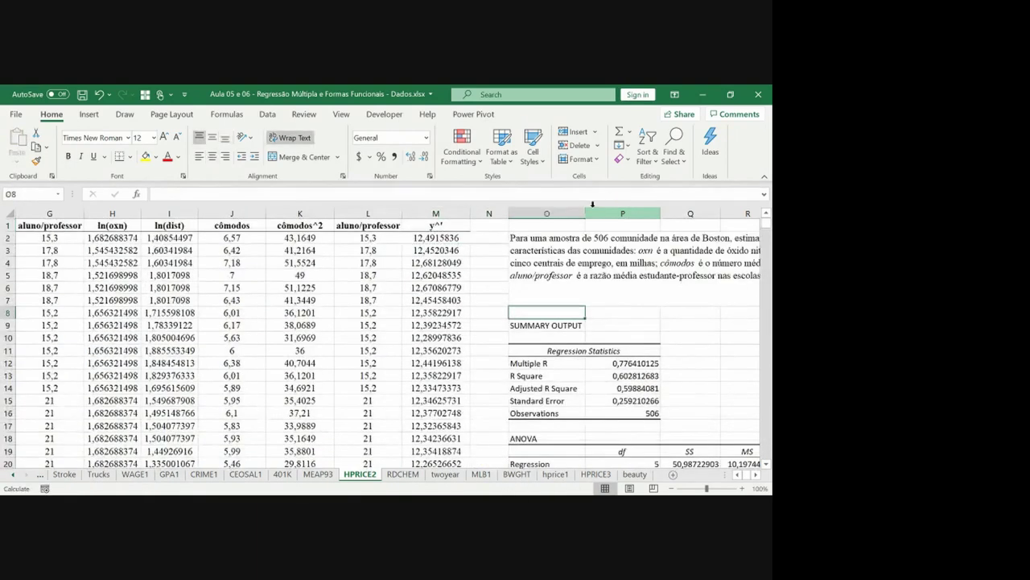
click(90, 114)
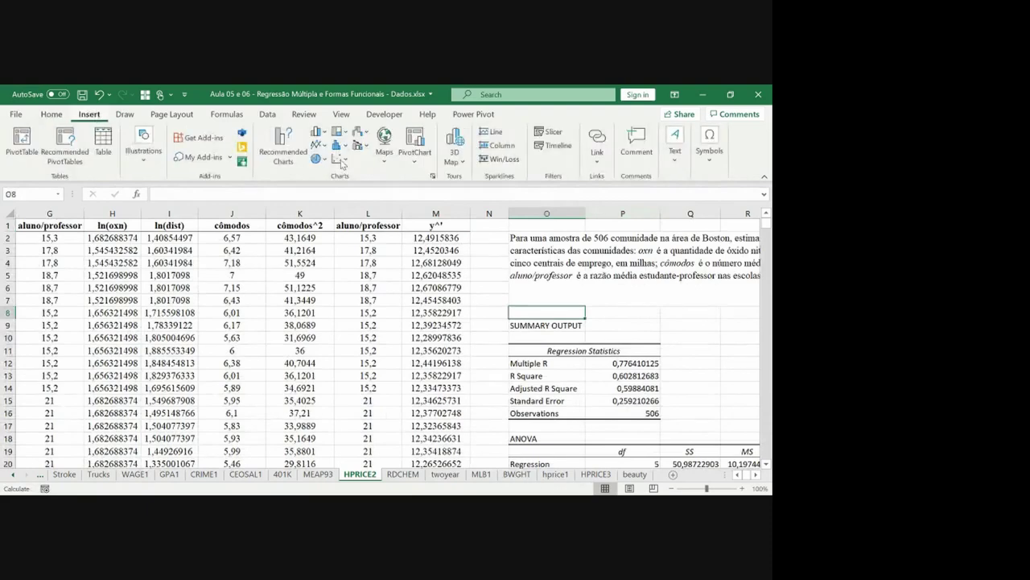
click(345, 159)
click(347, 202)
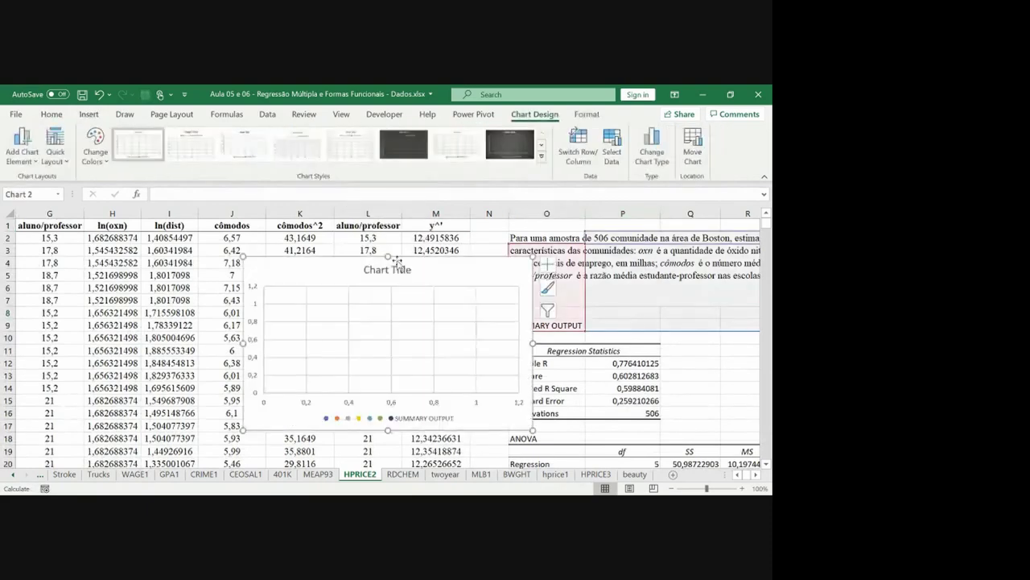
Step: Remove all automatically picked series from the new chart's data source
right_click(425, 281)
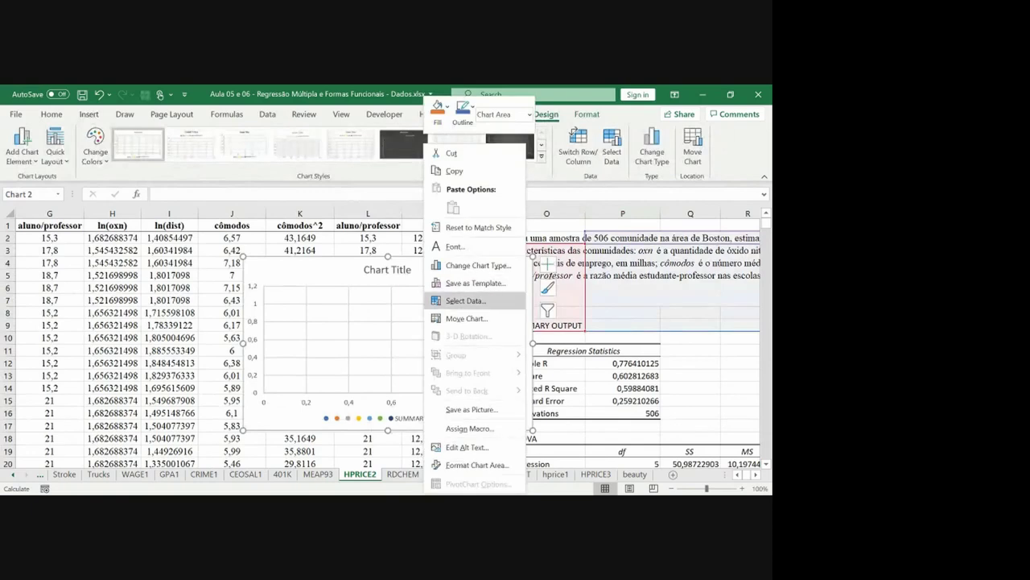
click(466, 300)
click(399, 237)
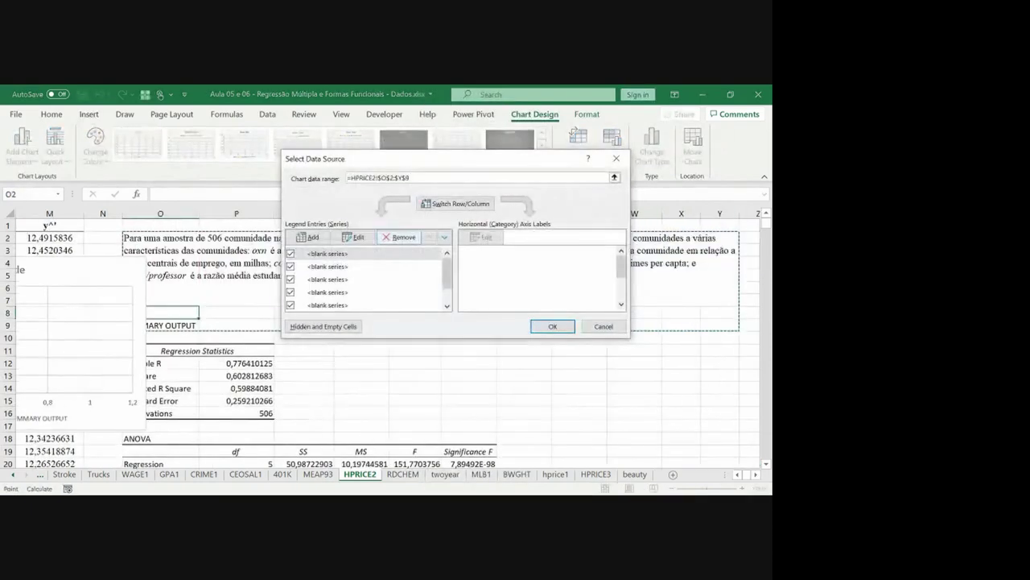
click(400, 237)
click(399, 236)
click(400, 237)
click(399, 236)
click(399, 237)
click(400, 236)
Step: Add a chart series with the cômodos values J2:J507 as its X values
key(alt+a)
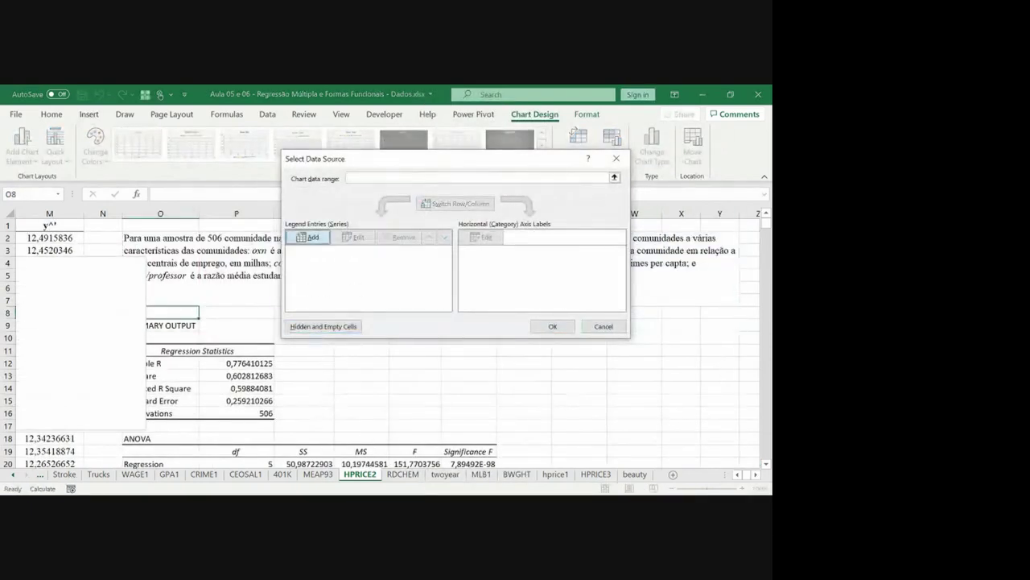
click(481, 247)
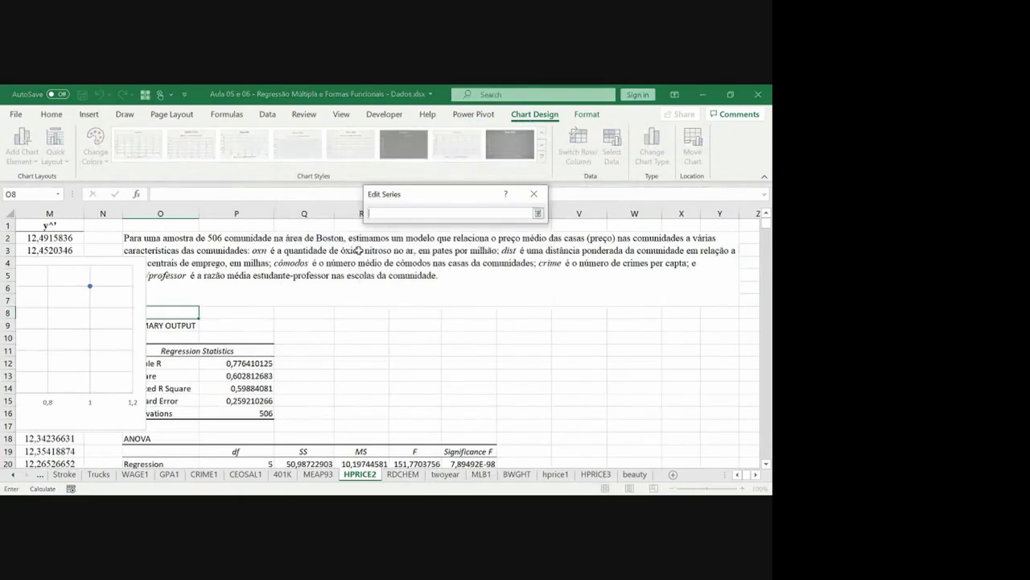
click(63, 238)
key(Left)
key(Left)
key(Left)
key(Left)
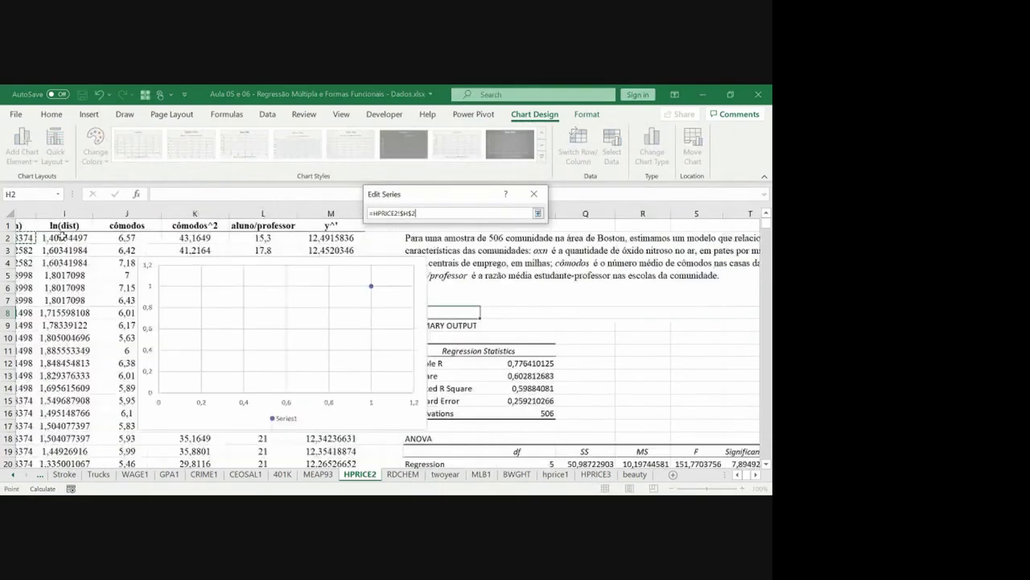
key(ctrl+shift+Down)
key(Return)
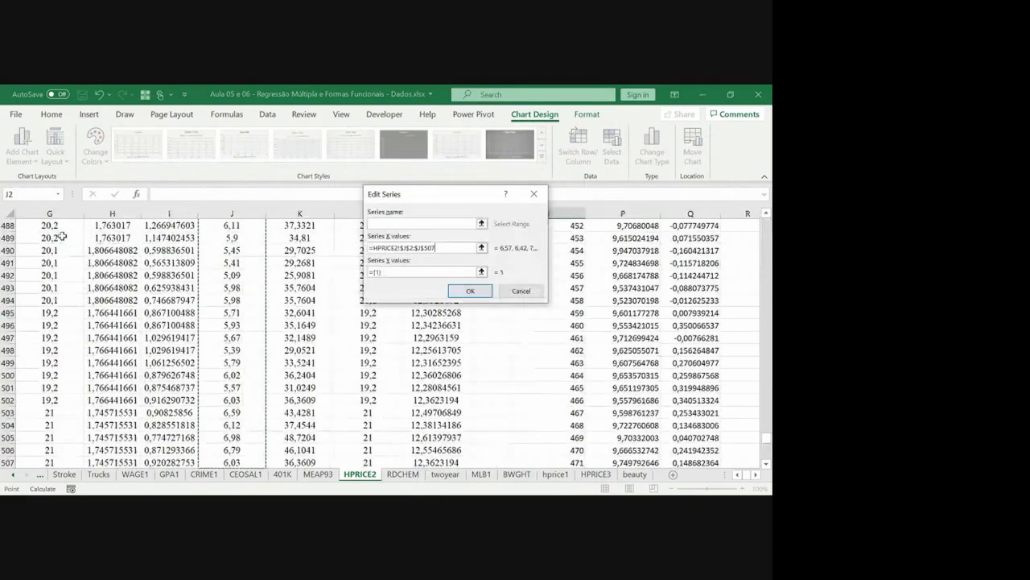
Step: Set the series Y values to the y^' column M2:M507 and apply the chart data source
click(481, 272)
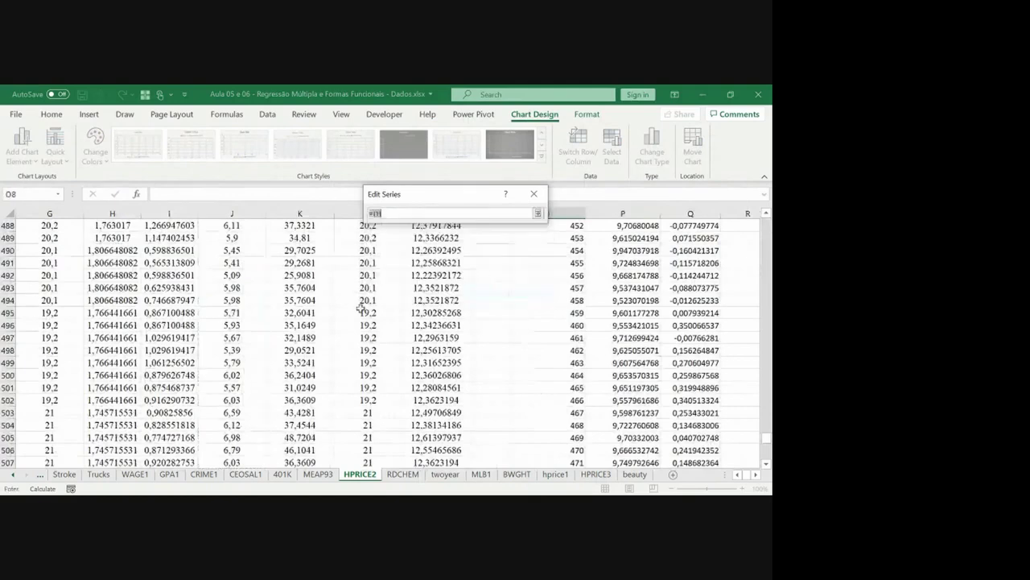
click(359, 308)
key(ctrl+Up)
key(Down)
key(Right)
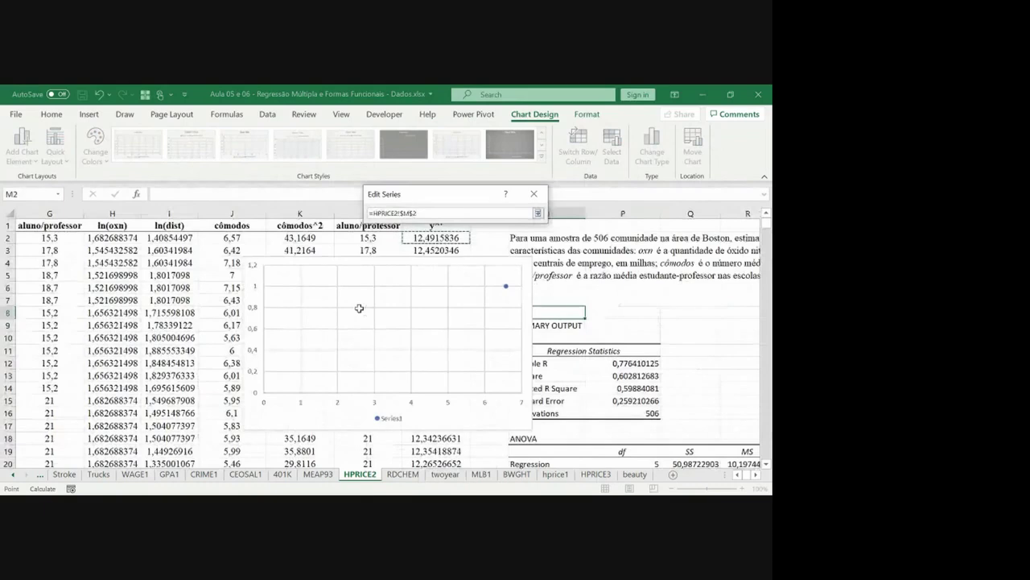
key(ctrl+shift+Down)
key(Return)
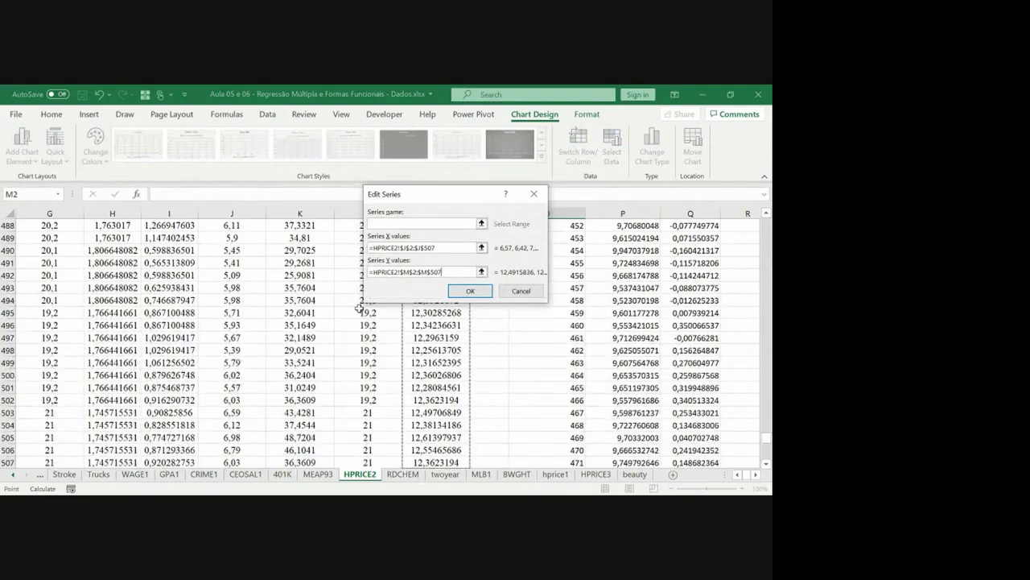
key(Return)
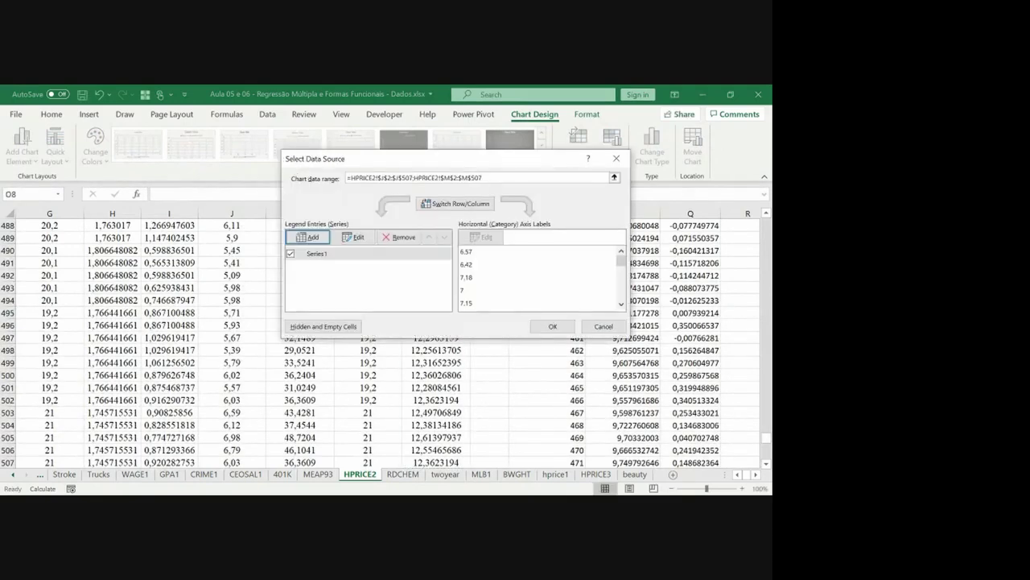
click(544, 323)
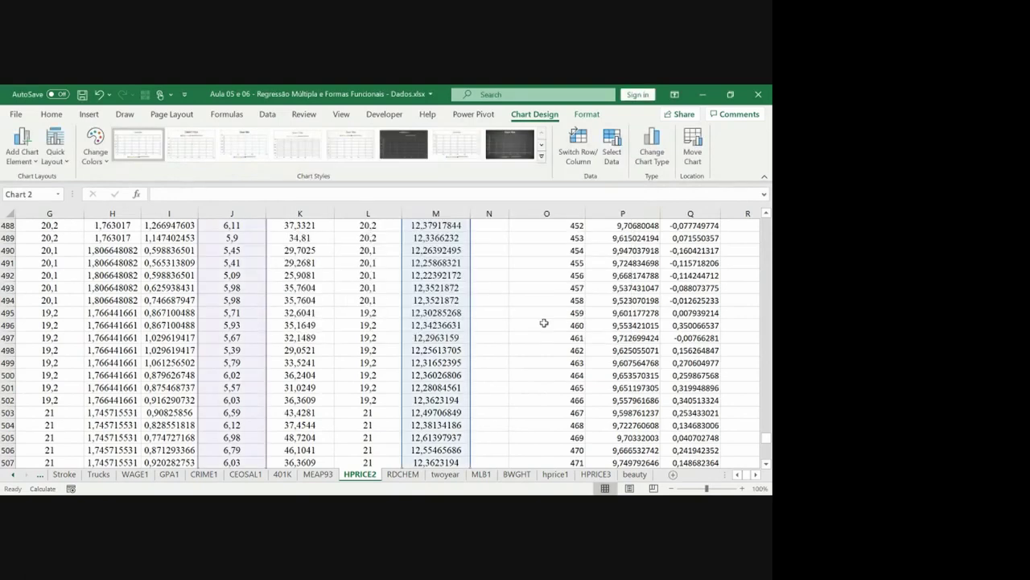
Step: Examine the plotted points around the minimum of the fitted cômodos curve in the scatter chart
click(489, 330)
key(ctrl+Up)
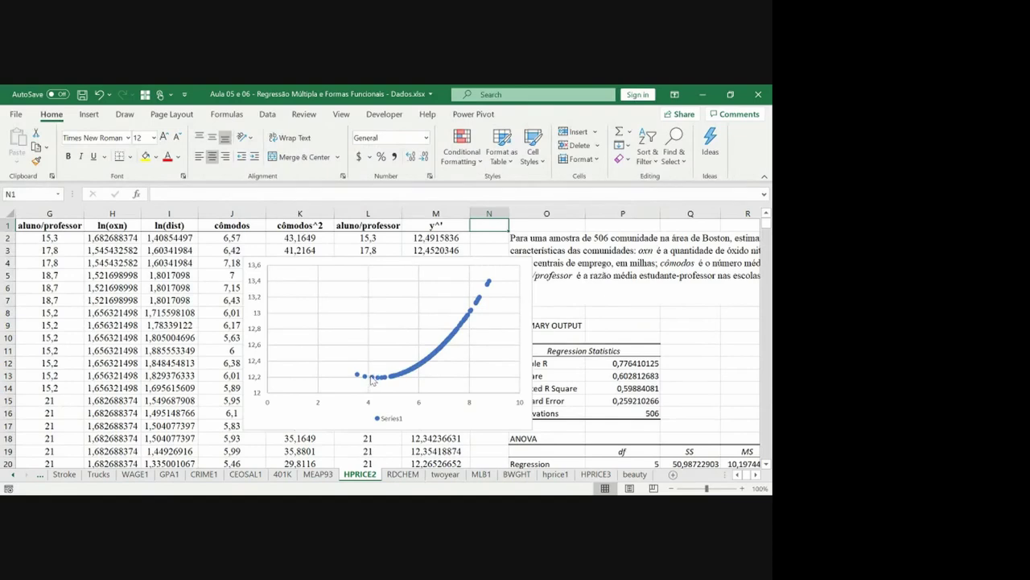
mouse_move(372, 380)
click(377, 378)
double_click(374, 386)
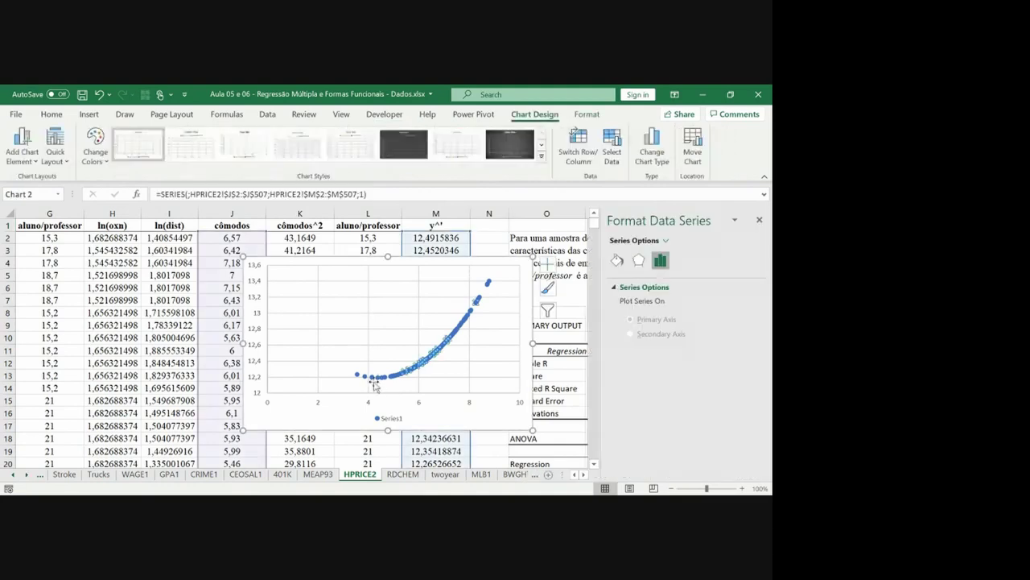
click(372, 376)
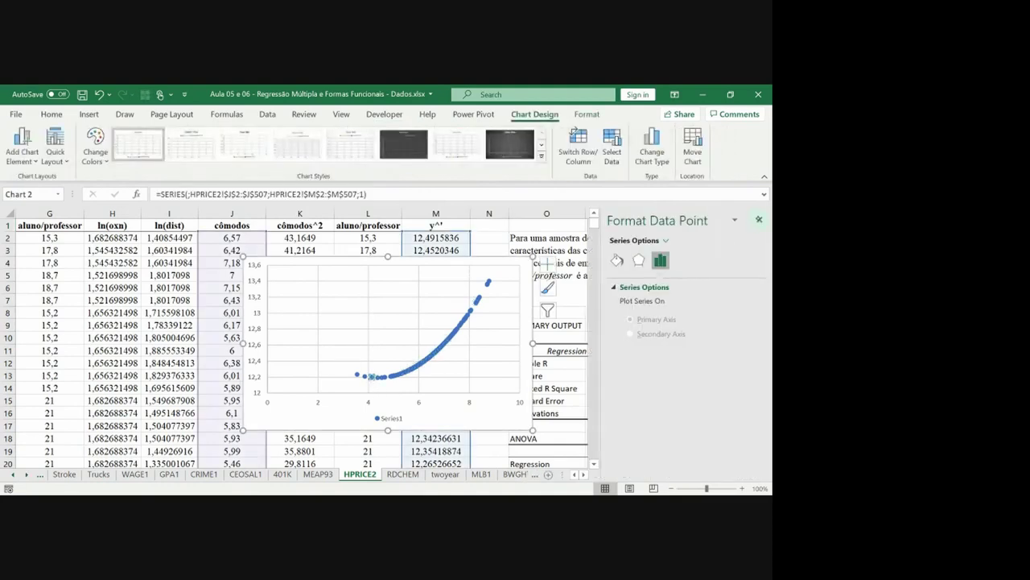
click(758, 219)
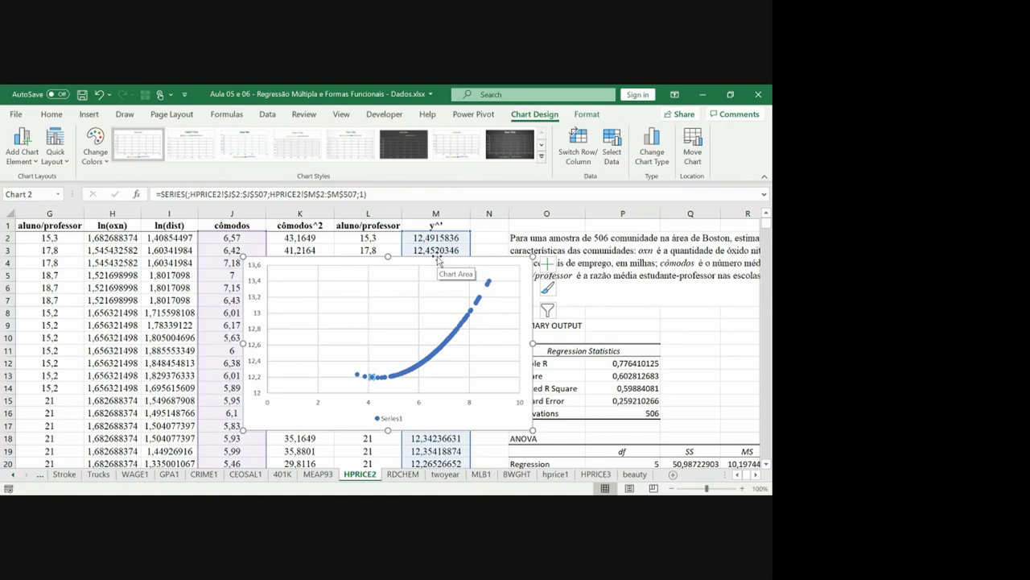
Step: Switch to the lecture slides and go back to slide 17, Funções Quadráticas
key(alt+Tab)
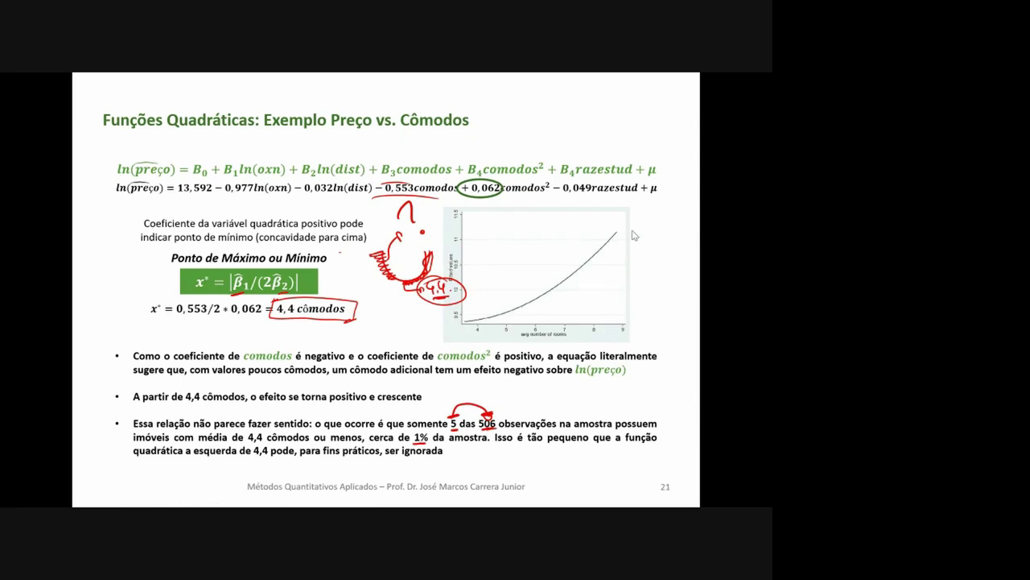
key(Left)
key(Left)
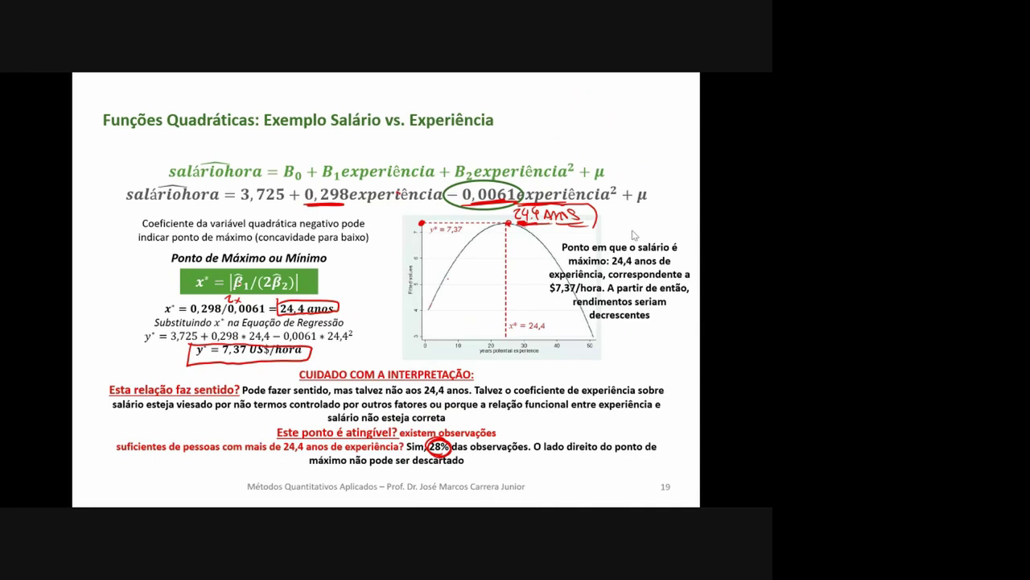
key(Left)
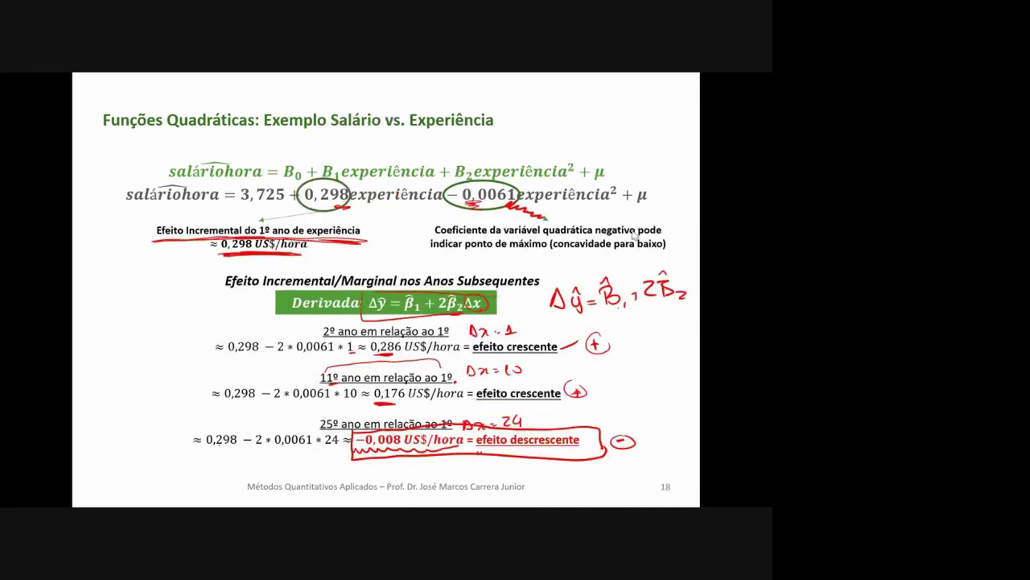
key(Left)
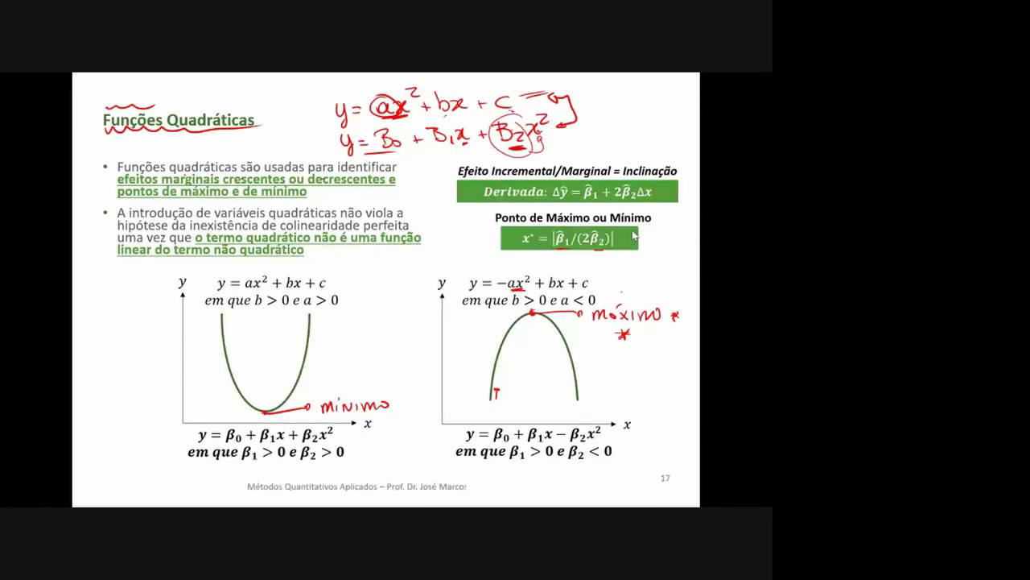
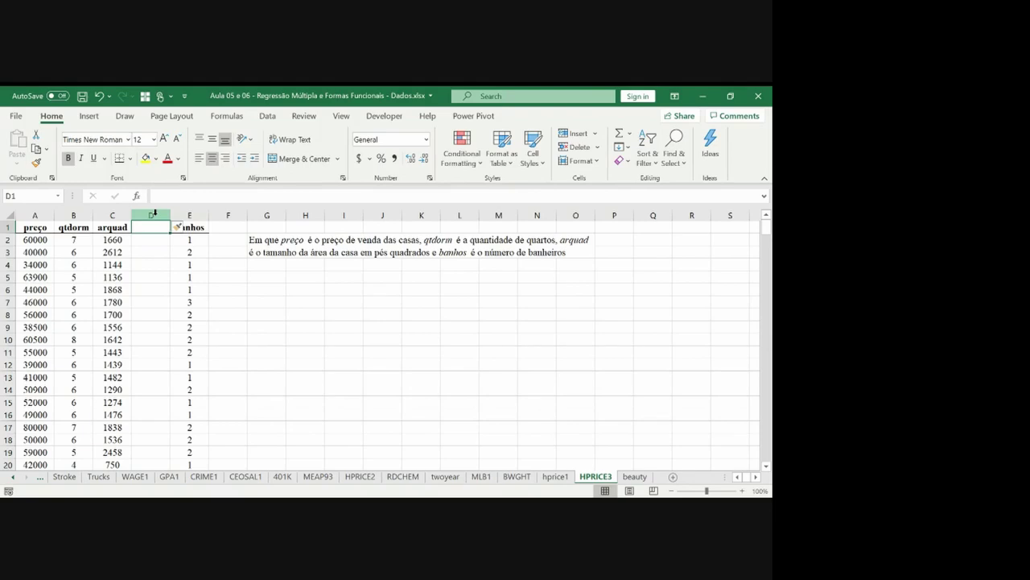
Step: Copy the qtdorm header from B1 into D1 on the HPRICE3 sheet
key(Left)
key(Left)
key(ctrl+c)
key(Right)
key(Right)
key(ctrl+v)
click(154, 212)
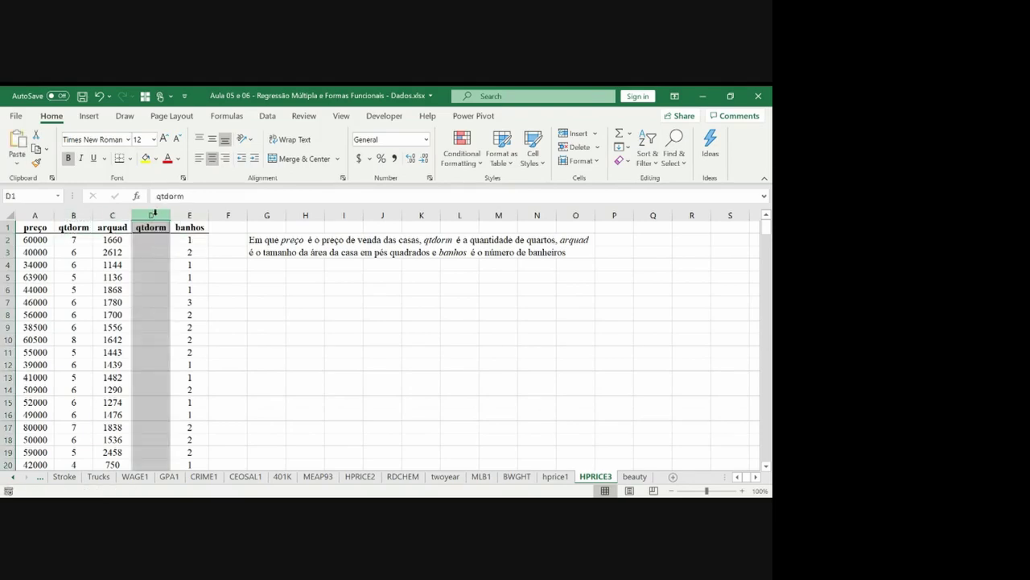
Step: Extend the D1 header to qtdorm*arquad and widen column D to fit it
key(Left)
key(Right)
key(F2)
key(Escape)
key(Left)
key(F2)
key(shift+Home)
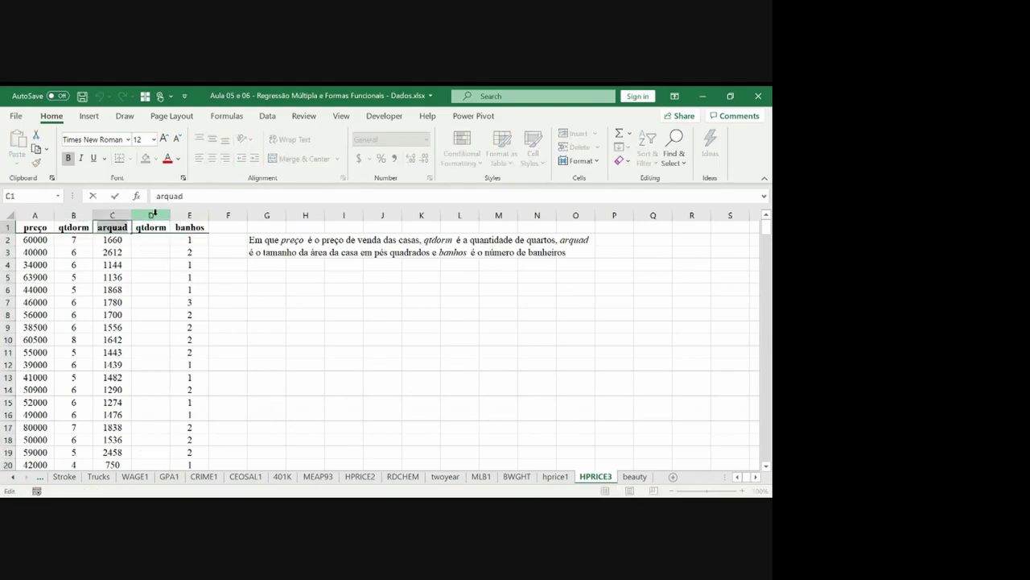
key(ctrl+c)
key(Tab)
key(Tab)
key(F2)
key(shift+Tab)
key(F2)
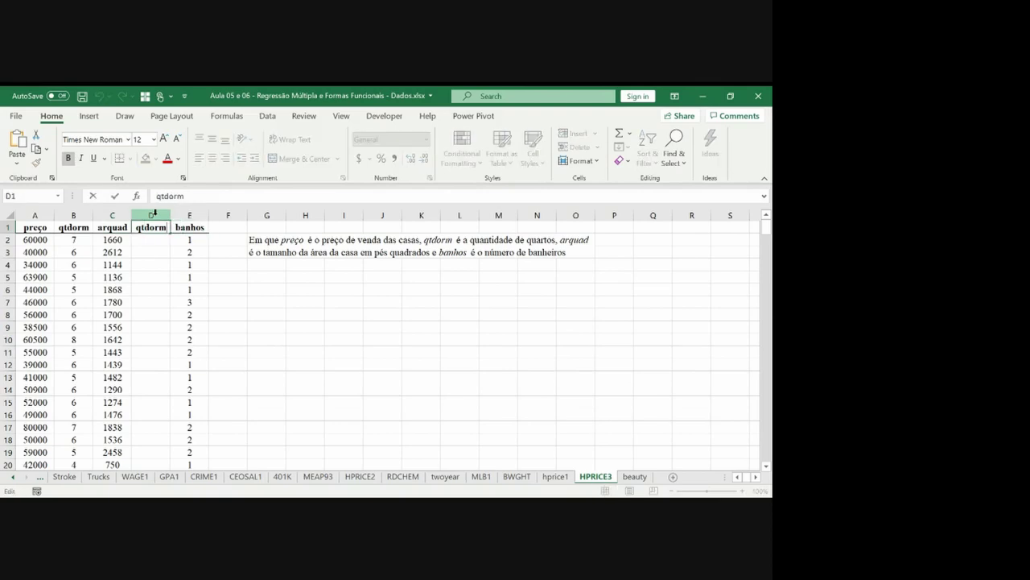
text(*arquad)
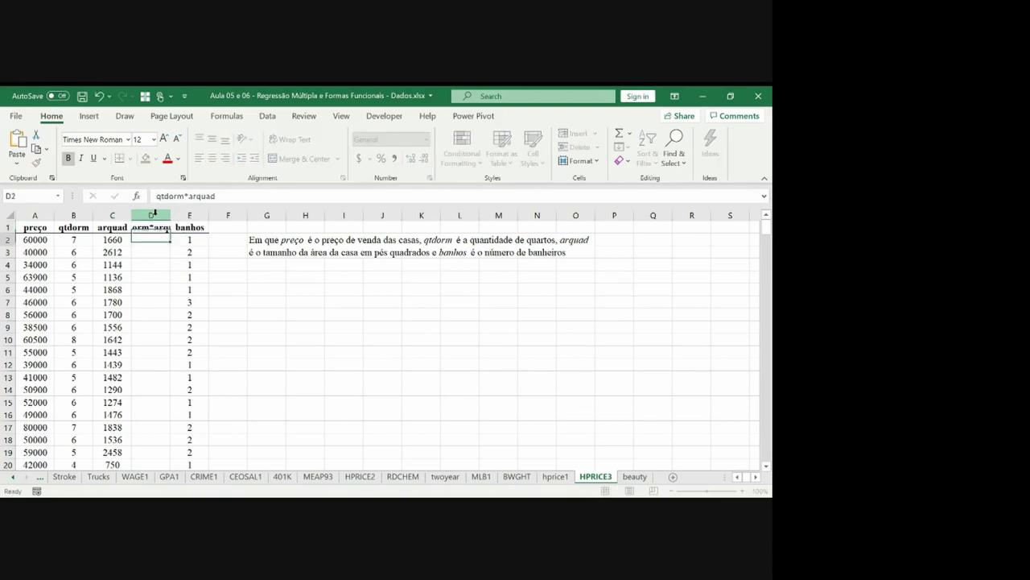
key(Return)
double_click(171, 214)
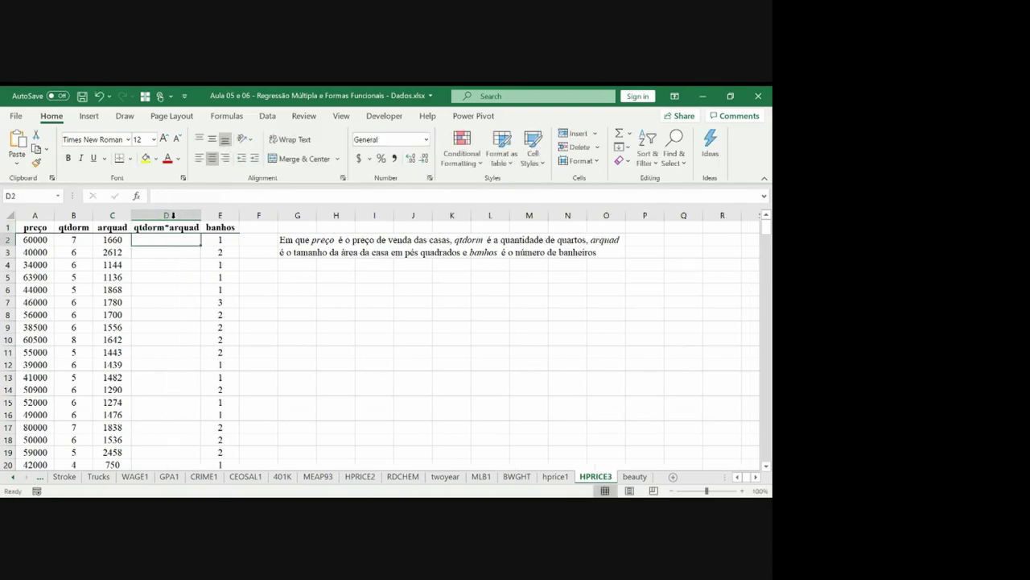
Step: Enter the formula =B2*C2 in D2 to multiply qtdorm by arquad
text(=)
key(Left)
key(Left)
text(*)
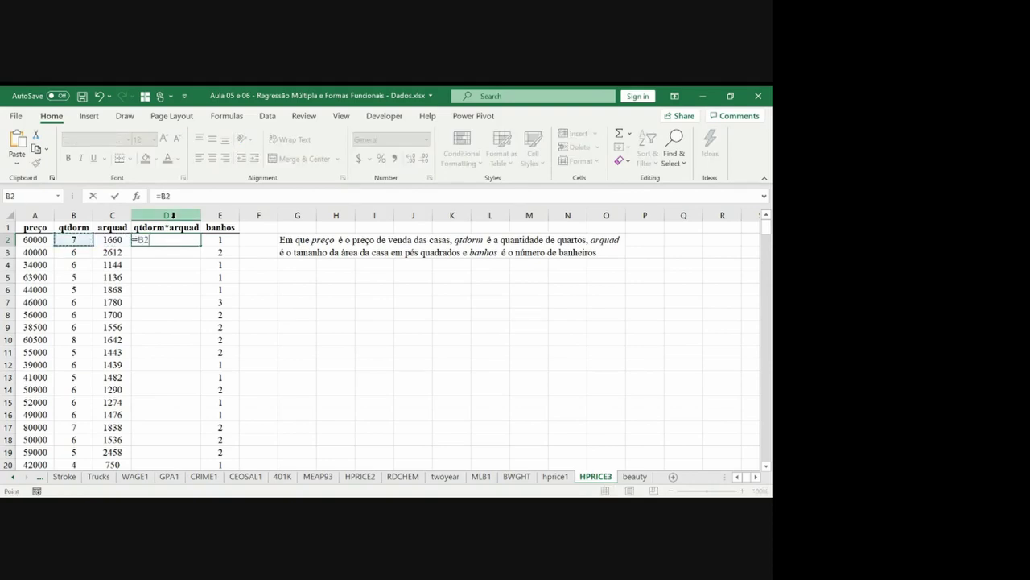
key(Left)
key(Return)
Step: Copy the product formula from D2 down the column to D322
key(Up)
key(ctrl+c)
key(Left)
key(ctrl+Down)
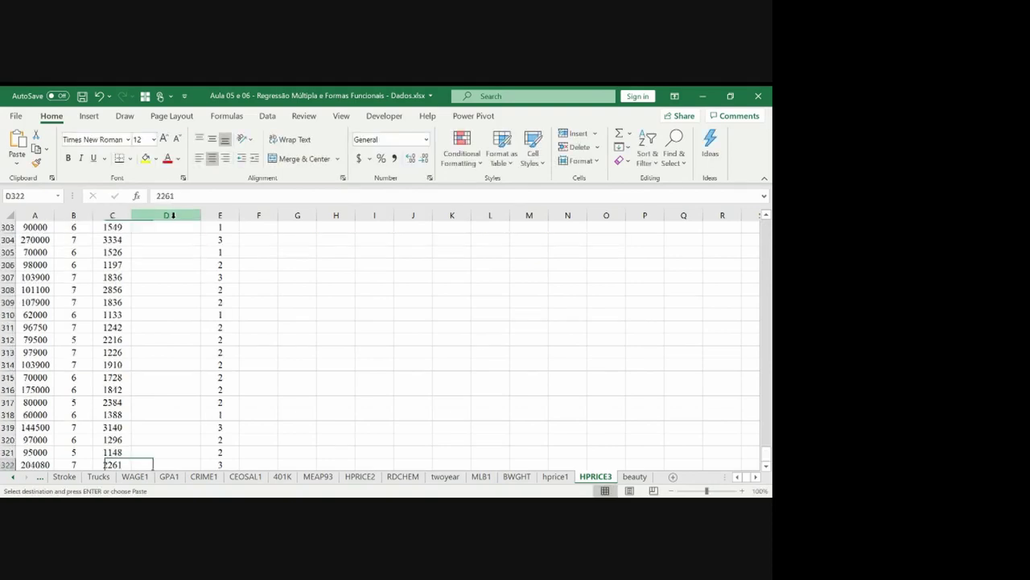
key(Right)
key(ctrl+shift+Up)
key(ctrl+v)
key(ctrl+Up)
key(Left)
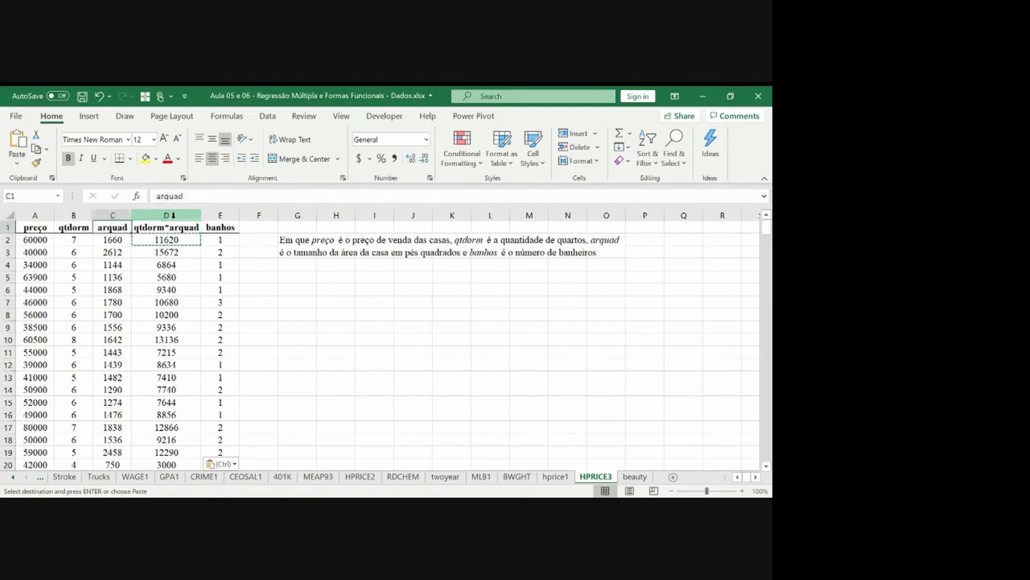
key(Left)
key(Right)
key(Right)
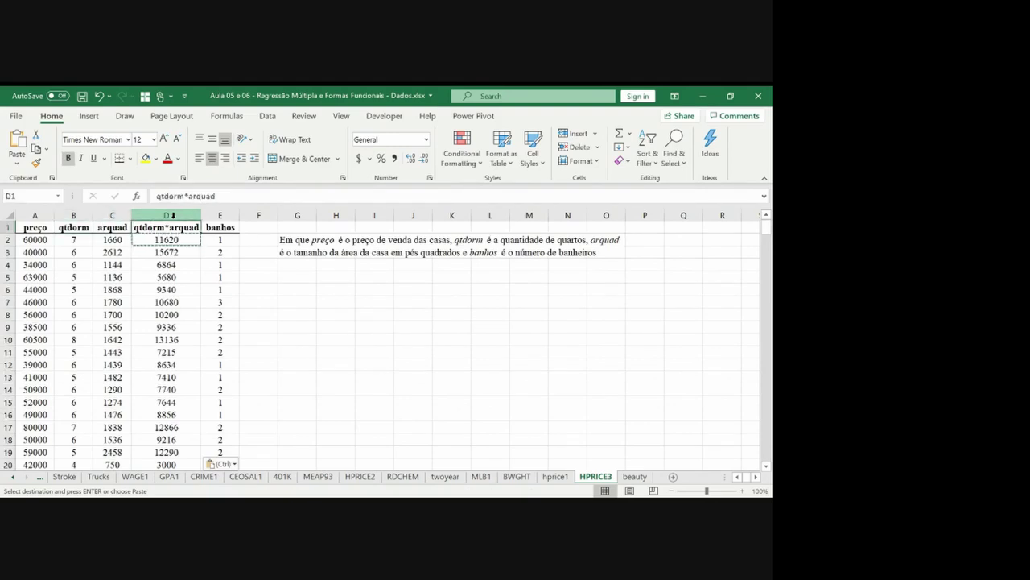
key(Right)
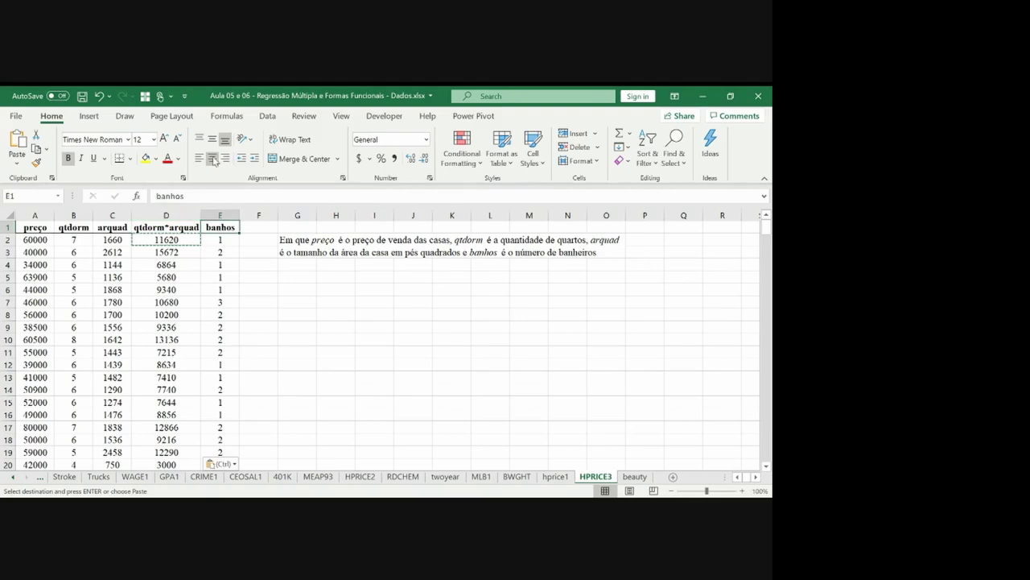
Step: Start a Regression data analysis with the preço column A1:A322 as the Y range and labels enabled
click(267, 116)
click(684, 133)
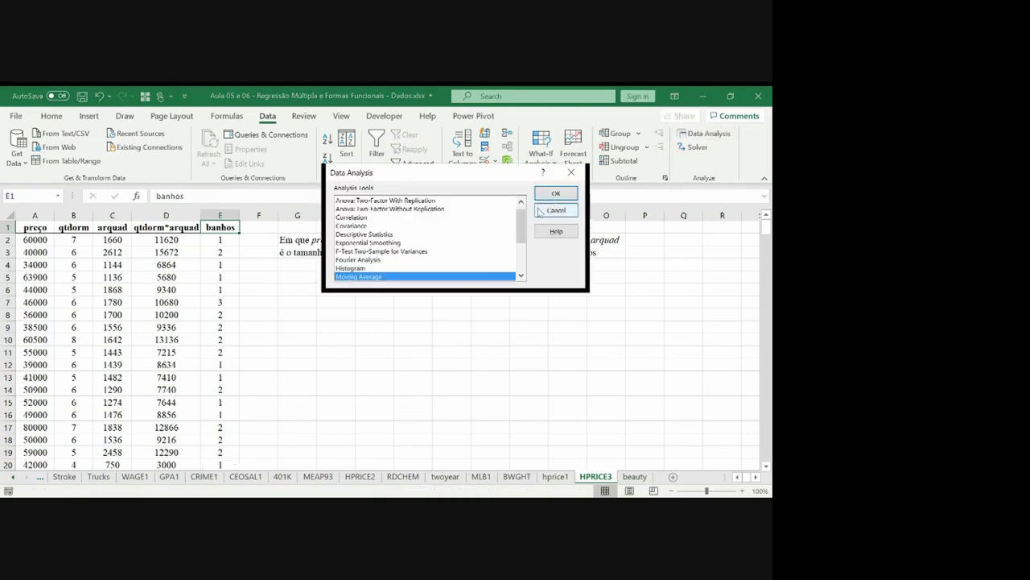
key(Down)
key(Down)
key(Down)
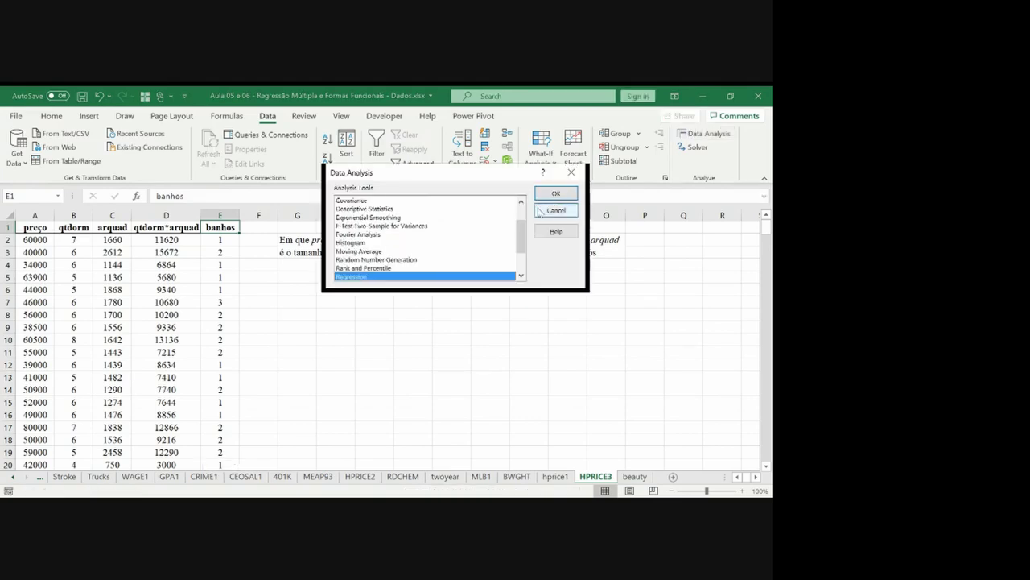
key(Return)
click(511, 145)
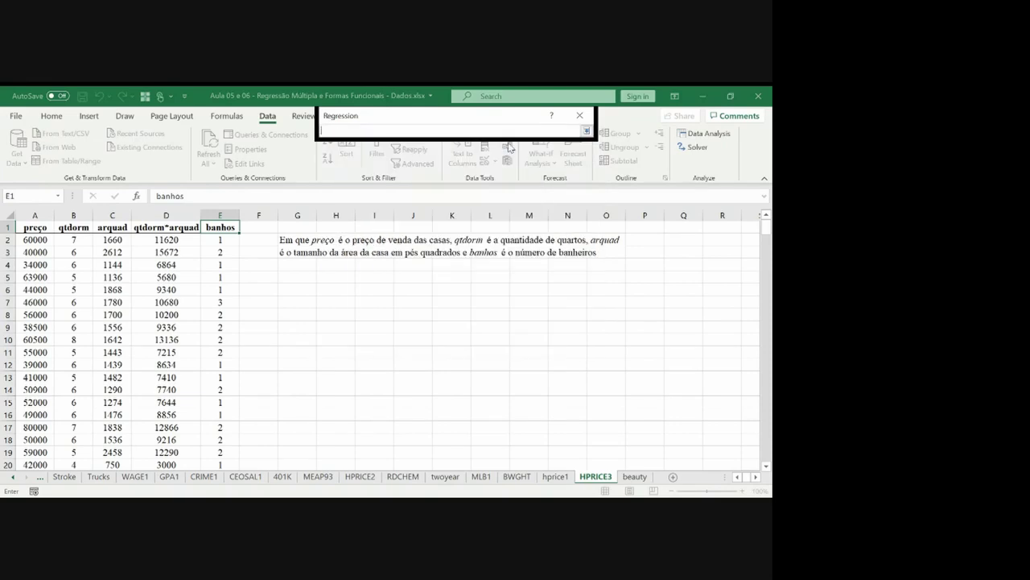
click(24, 228)
key(ctrl+shift+Down)
key(Return)
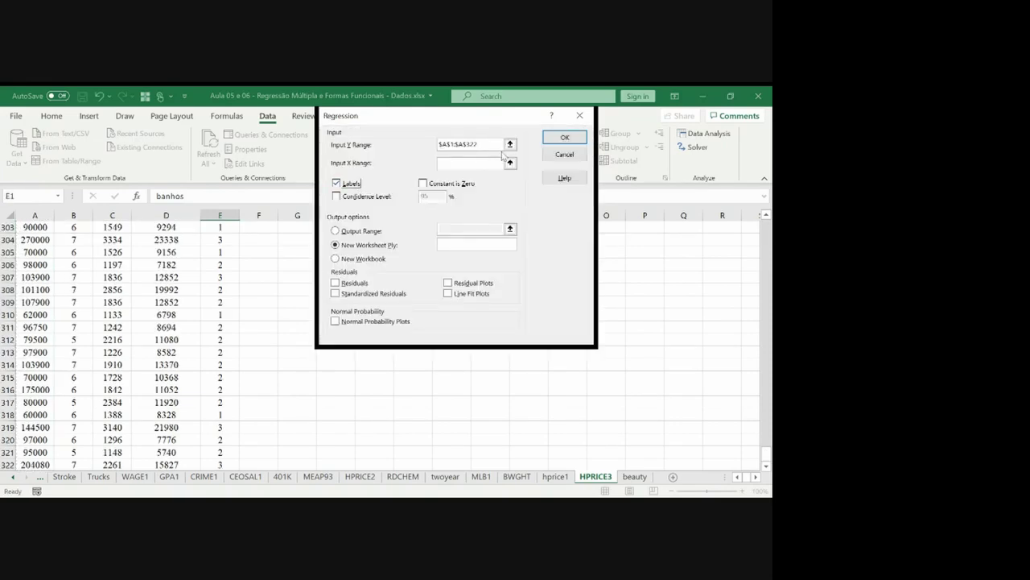
click(348, 183)
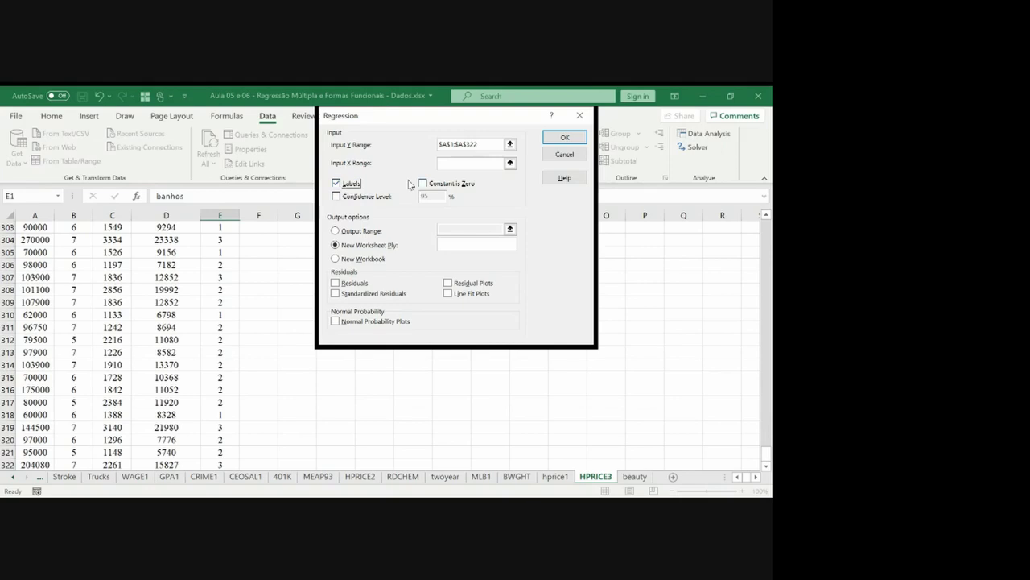
Step: Set the regression's X range to B1:E322, covering qtdorm, arquad, qtdorm*arquad and banhos
click(510, 163)
click(84, 257)
key(ctrl+Up)
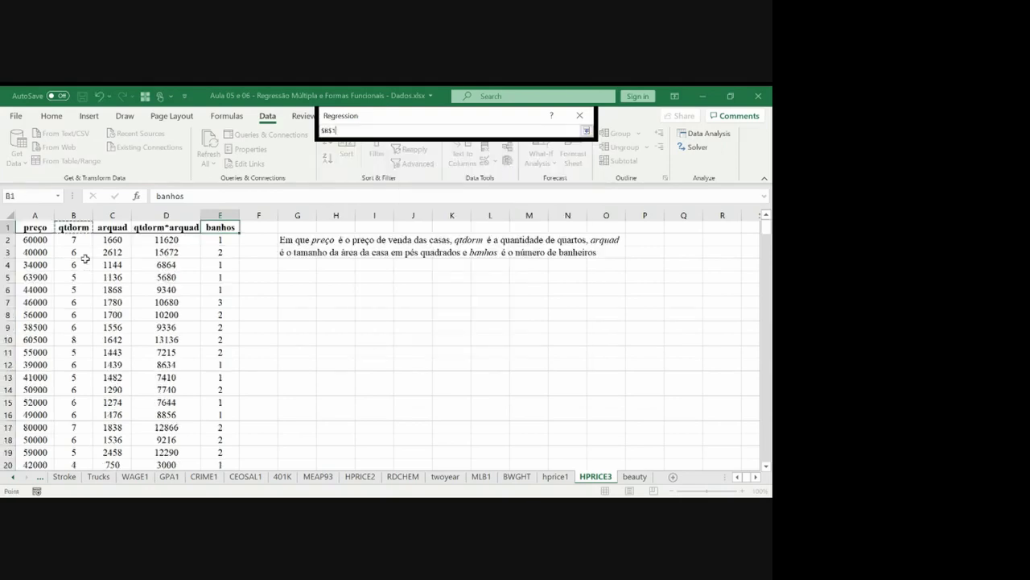
key(shift+Right)
key(shift+Right)
key(shift+Right)
key(ctrl+shift+Down)
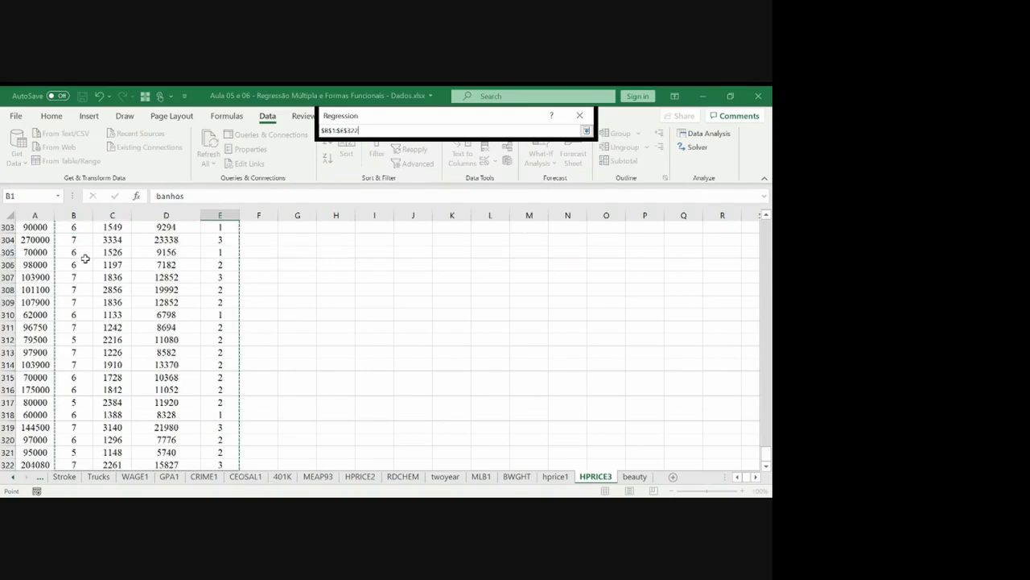
key(Return)
key(Return)
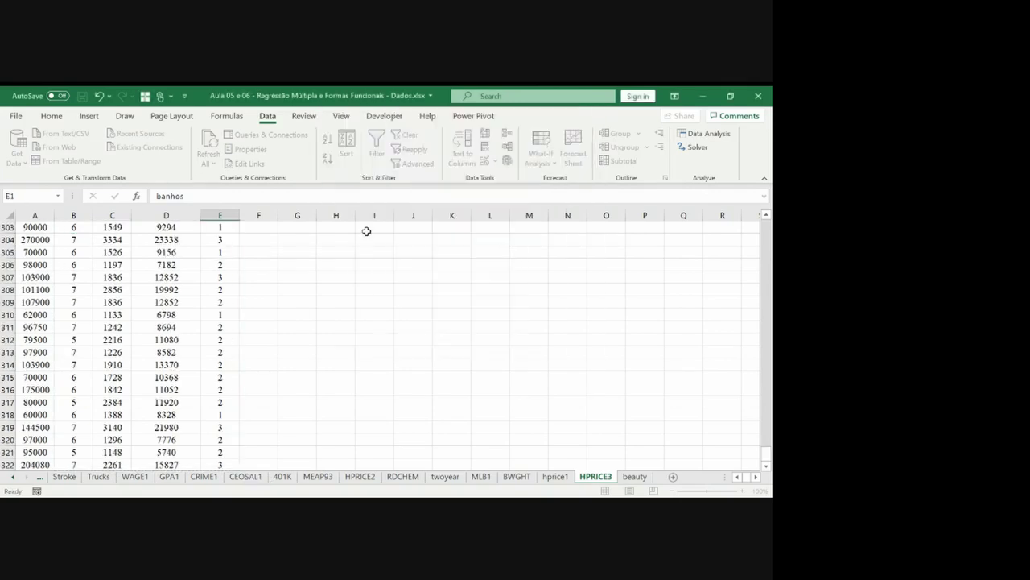
Step: Set the regression output range to G5 and run the analysis
click(506, 226)
click(324, 272)
key(ctrl+Up)
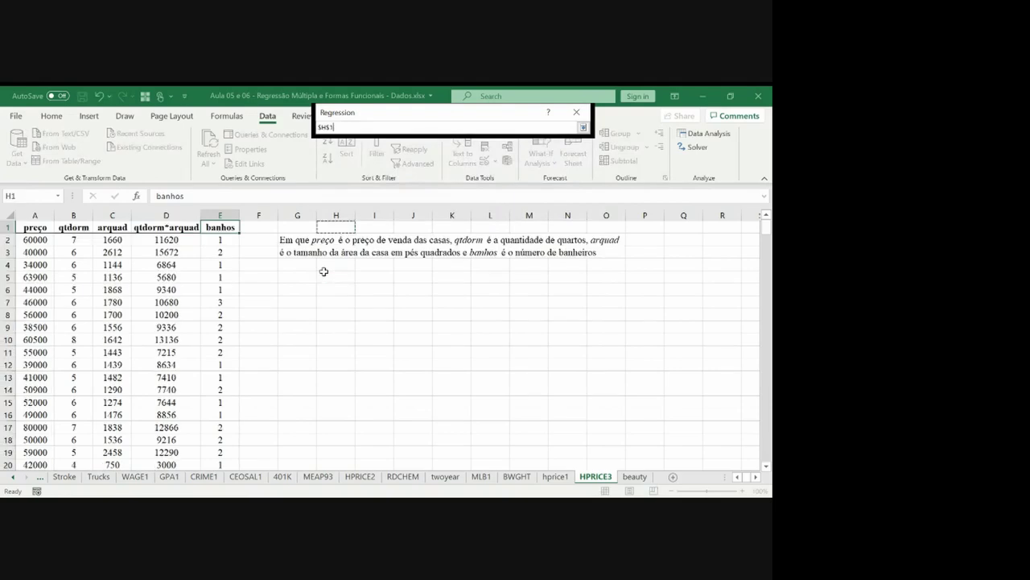
key(Down)
key(Down)
key(Down)
key(Down)
key(Left)
key(Return)
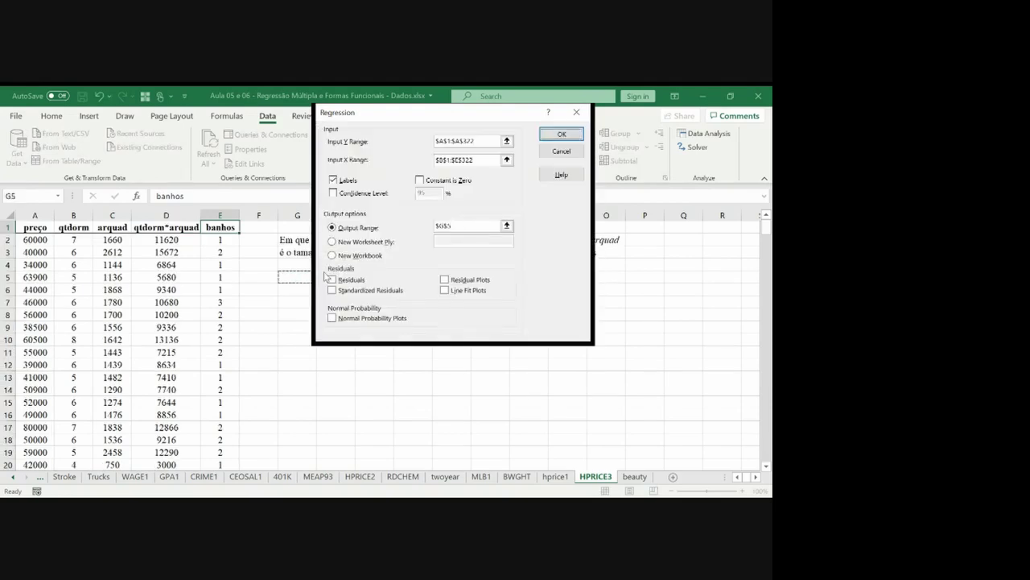
key(Return)
Step: Autofit the columns holding the regression output, starting from column G
drag(298, 215, 362, 212)
click(361, 213)
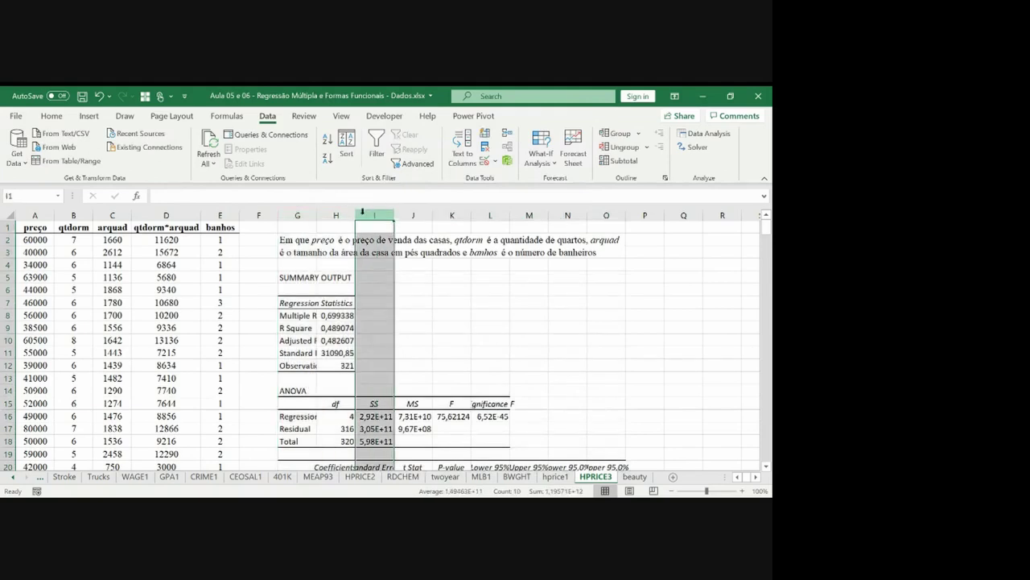
drag(300, 215, 586, 211)
double_click(587, 215)
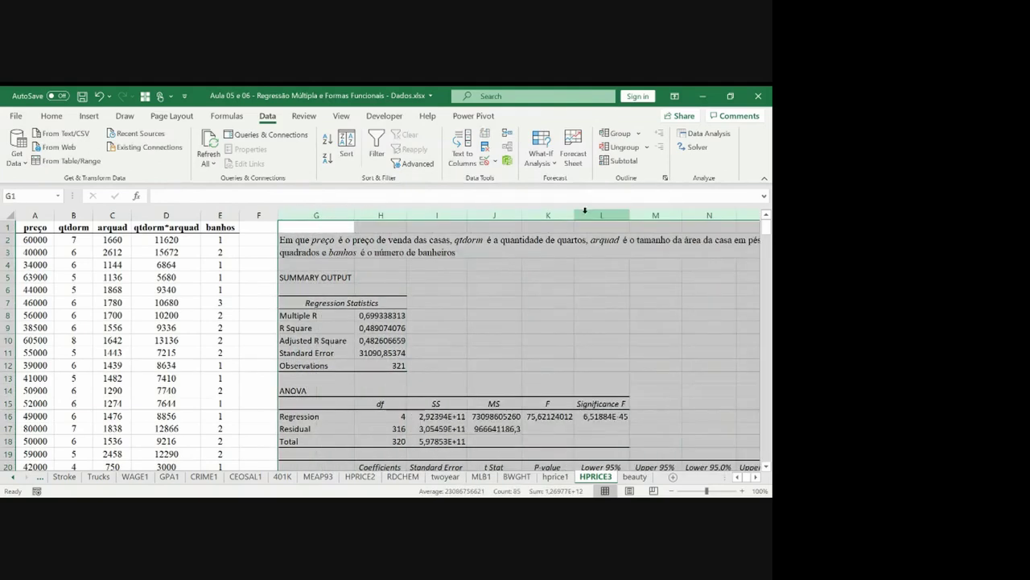
Step: Handwrite "Preço = 29052,4" in black ink below the coefficients table as the start of the fitted equation
click(460, 310)
key(Down)
key(Down)
key(Down)
key(Down)
key(Down)
key(Down)
key(Down)
key(Down)
key(Down)
key(Down)
key(Down)
key(Down)
key(Down)
key(Down)
key(Down)
key(Down)
key(Down)
key(Down)
key(Down)
key(Down)
key(Down)
key(Down)
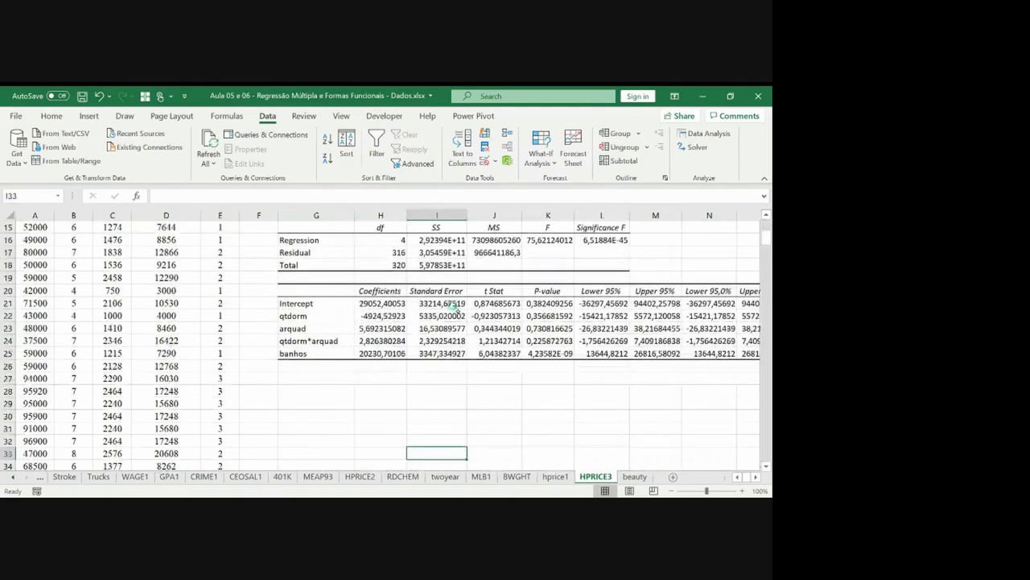
drag(279, 379, 287, 386)
mouse_move(294, 390)
mouse_down()
mouse_move(296, 401)
mouse_move(303, 392)
mouse_up()
drag(303, 398, 312, 400)
drag(318, 393, 314, 406)
drag(322, 393, 446, 392)
mouse_move(442, 385)
mouse_down()
mouse_move(442, 398)
mouse_move(459, 396)
mouse_up()
key(ctrl+z)
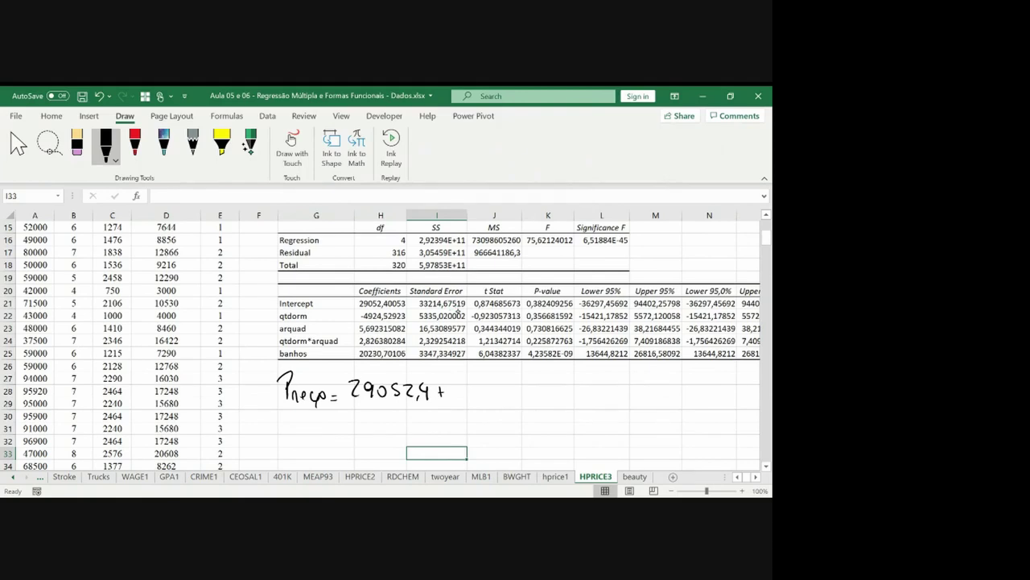
key(ctrl+z)
Step: Continue the handwritten equation with the terms "- 4924,53 . qtdorm + 5,69 Área"
mouse_move(452, 378)
mouse_down()
mouse_move(458, 389)
mouse_move(472, 387)
mouse_move(467, 396)
mouse_move(498, 390)
mouse_up()
mouse_move(494, 382)
mouse_down()
mouse_move(495, 399)
mouse_move(519, 381)
mouse_move(525, 396)
mouse_move(583, 391)
mouse_up()
drag(586, 397, 609, 396)
click(755, 477)
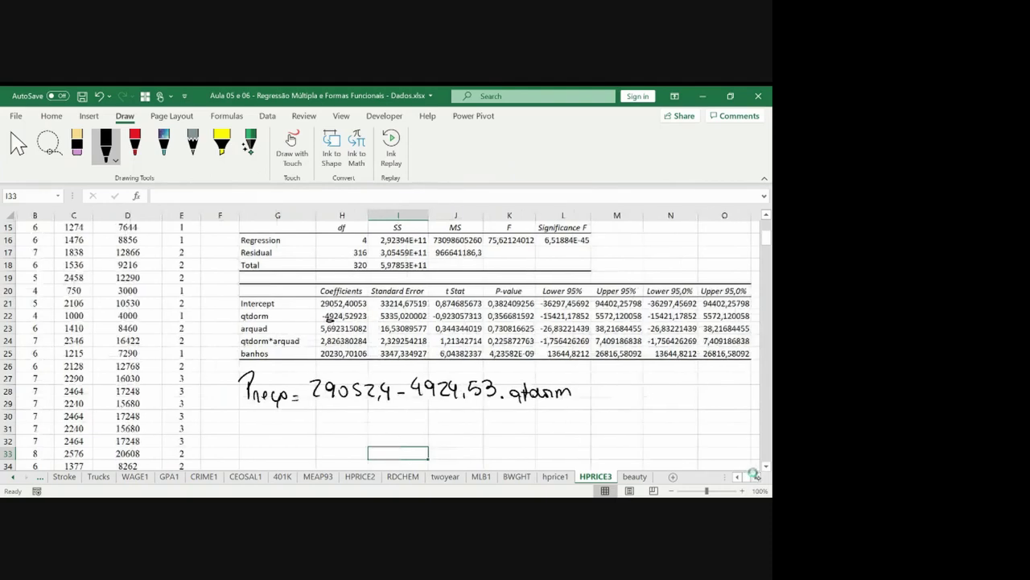
click(755, 477)
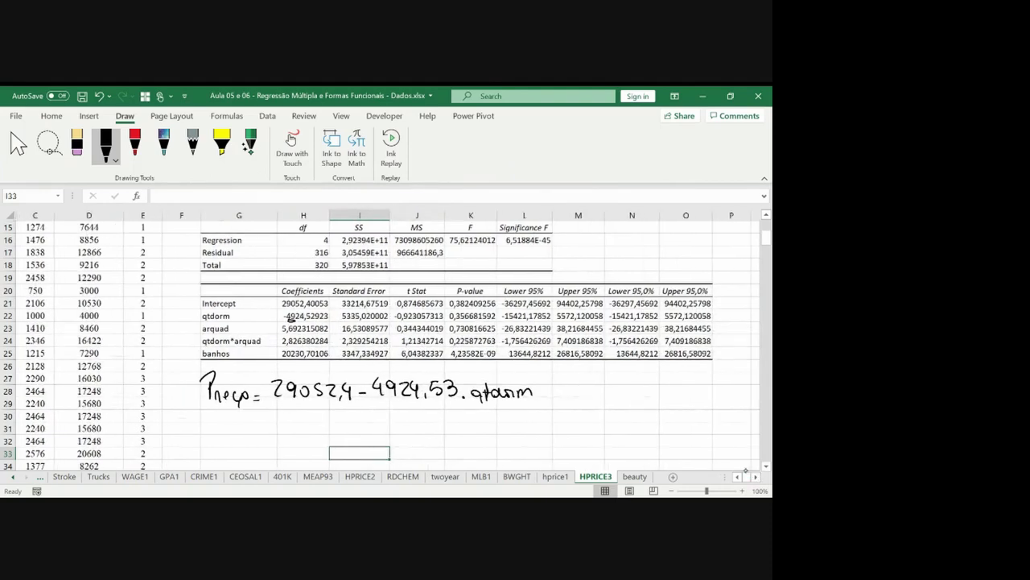
drag(549, 385, 548, 398)
drag(544, 392, 616, 398)
drag(610, 386, 645, 398)
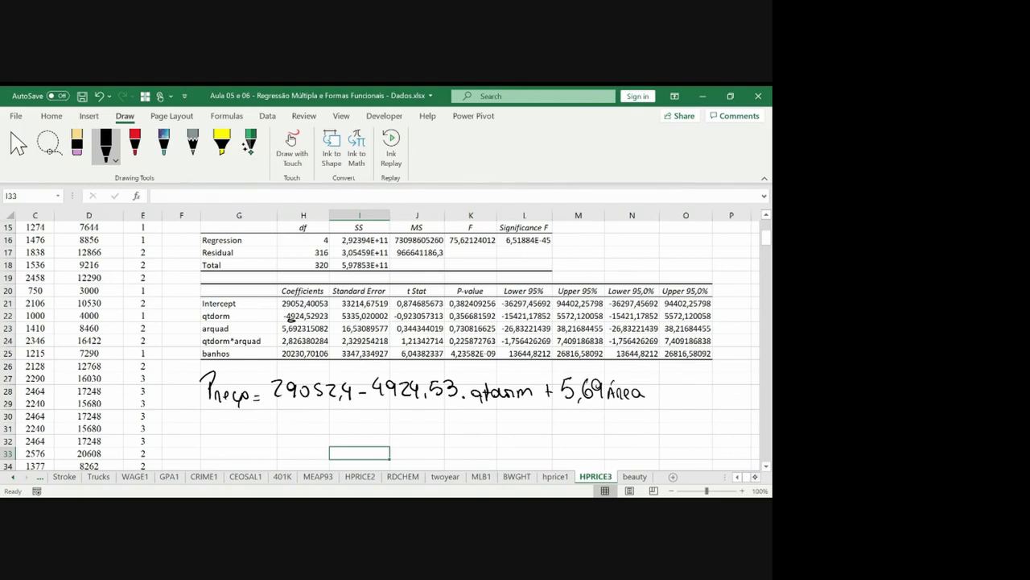
Step: Add the interaction term "+ 2,83 . qtdorms * Área" to the handwritten equation
scroll(385, 338, right, 1)
scroll(385, 338, right, 2)
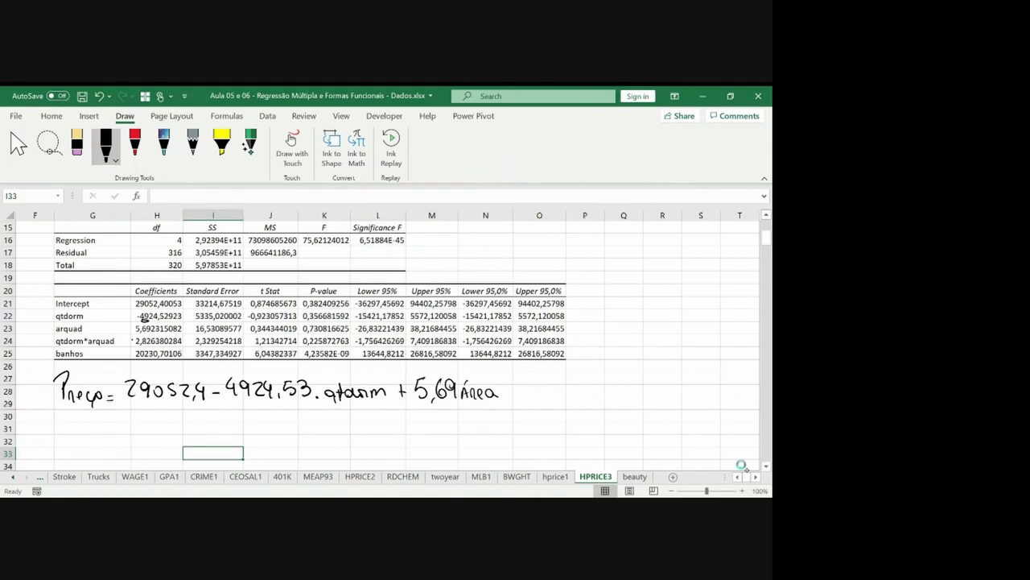
drag(505, 393, 516, 392)
mouse_move(511, 388)
mouse_down()
mouse_move(511, 397)
mouse_move(544, 397)
mouse_up()
mouse_move(562, 381)
mouse_down()
mouse_move(555, 393)
mouse_move(578, 387)
mouse_move(570, 396)
mouse_move(602, 399)
mouse_move(700, 388)
mouse_up()
click(585, 395)
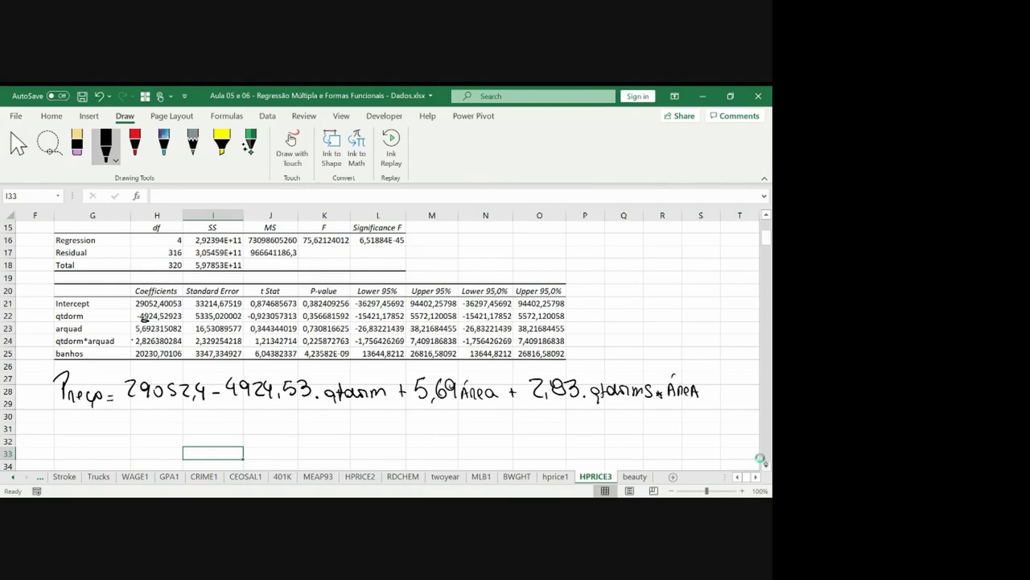
Step: Finish the handwritten equation with a plus sign and the banhos term
click(756, 477)
click(757, 477)
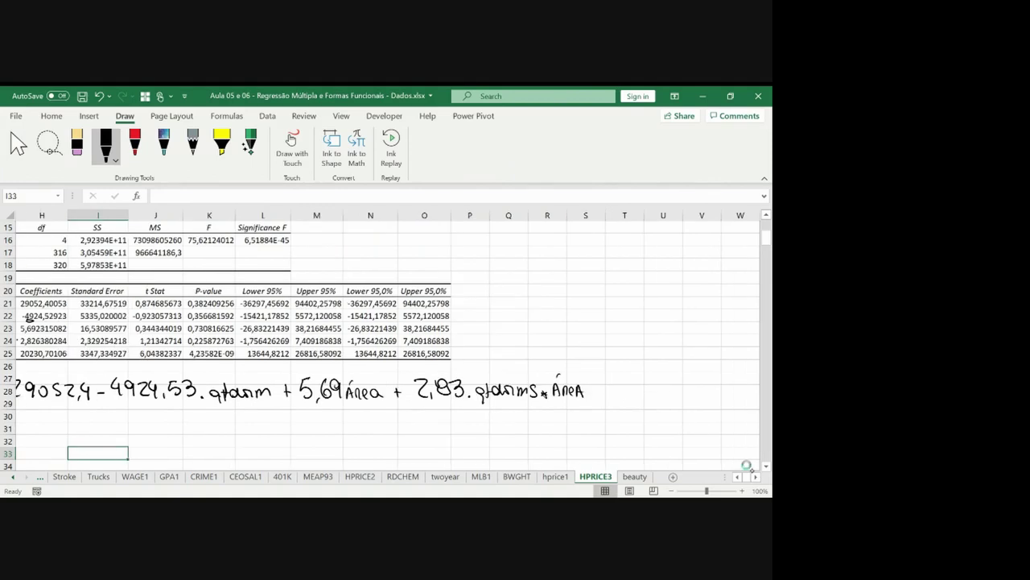
click(736, 476)
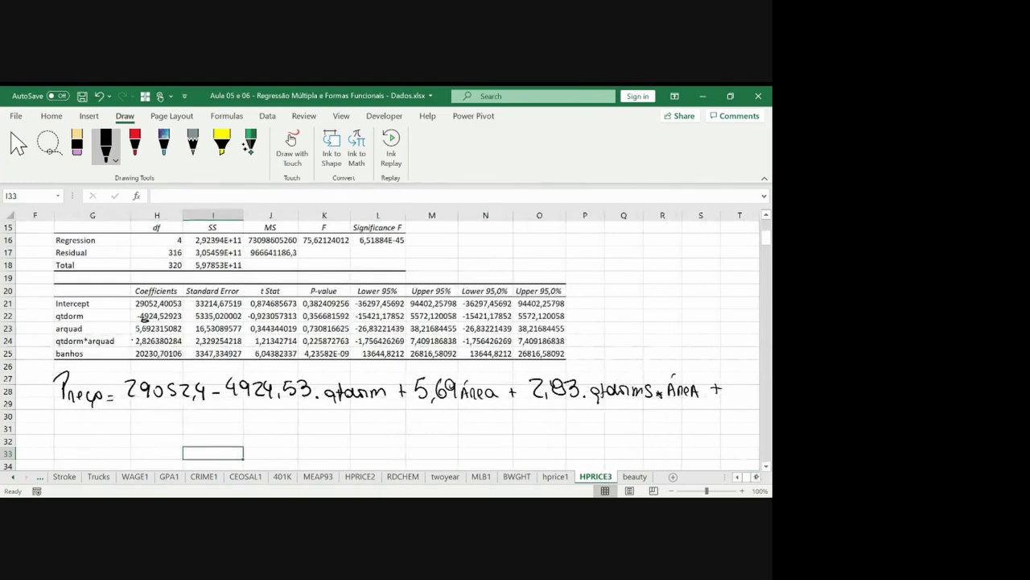
click(755, 477)
click(755, 477)
mouse_move(616, 381)
mouse_down()
mouse_move(656, 393)
mouse_move(687, 379)
mouse_move(684, 392)
mouse_up()
click(643, 392)
drag(695, 380, 723, 392)
click(737, 476)
click(737, 477)
click(738, 477)
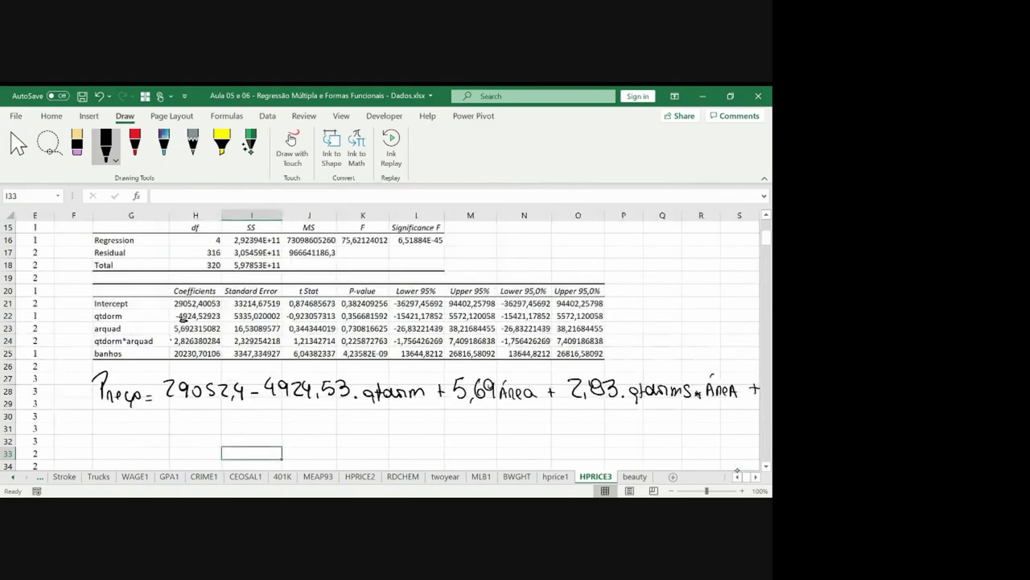
Step: Bracket the 2,83 coefficient and underline qtdorms * Área in the handwritten equation
mouse_move(568, 400)
mouse_down()
mouse_move(617, 410)
mouse_move(620, 398)
mouse_up()
mouse_move(580, 367)
mouse_down()
mouse_move(565, 378)
mouse_move(622, 377)
mouse_move(700, 401)
mouse_up()
drag(653, 408, 710, 407)
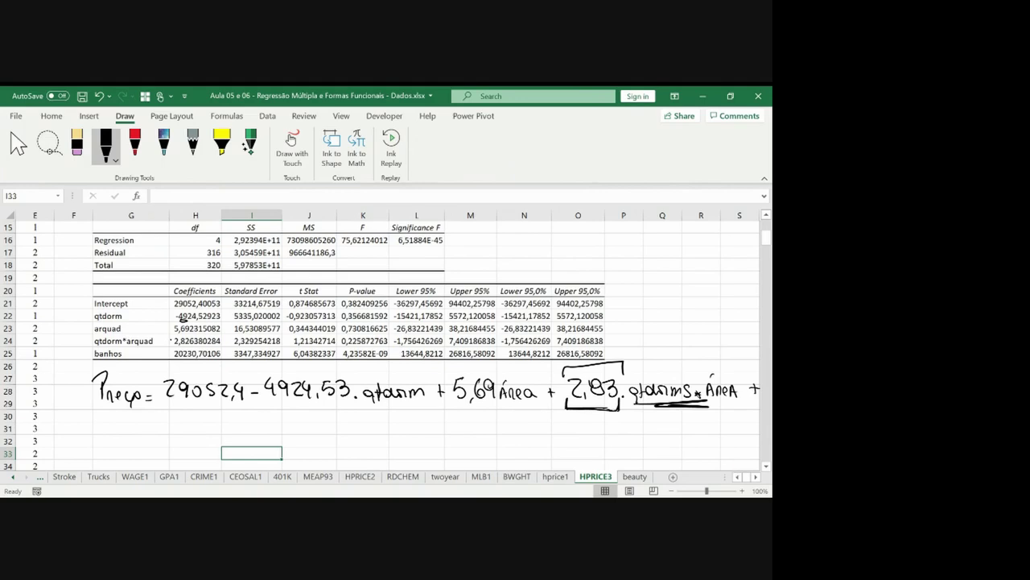
mouse_move(562, 377)
mouse_down()
mouse_move(624, 364)
mouse_move(622, 375)
mouse_up()
drag(702, 399, 723, 401)
Step: Mark the - 4924,53 . qtdorm term with a bracket beneath it and underline qtdorm
mouse_move(248, 398)
mouse_down()
mouse_move(260, 411)
mouse_move(436, 410)
mouse_up()
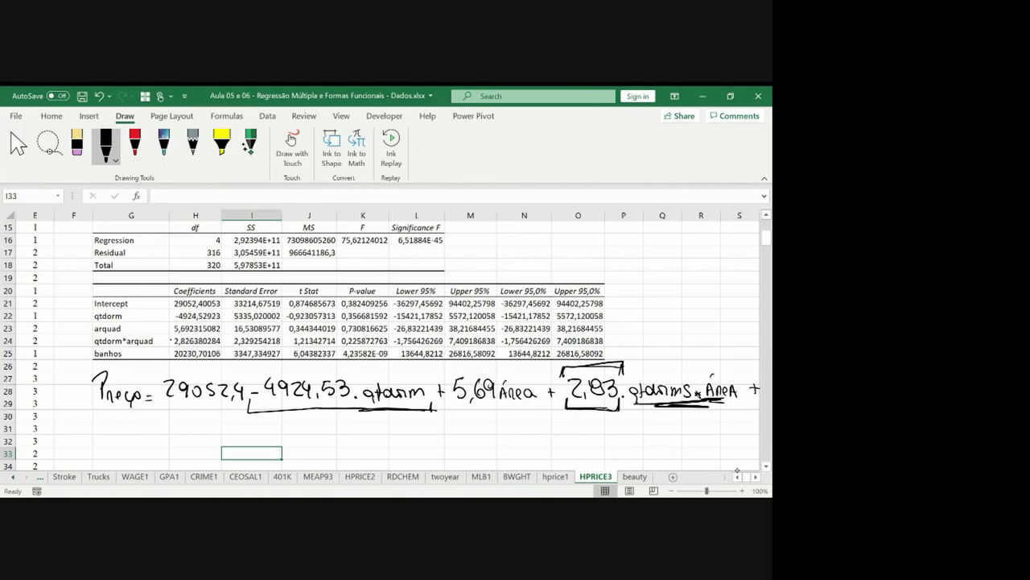
mouse_move(343, 360)
mouse_down()
mouse_move(395, 356)
mouse_move(369, 346)
mouse_move(346, 361)
mouse_up()
drag(552, 384, 550, 386)
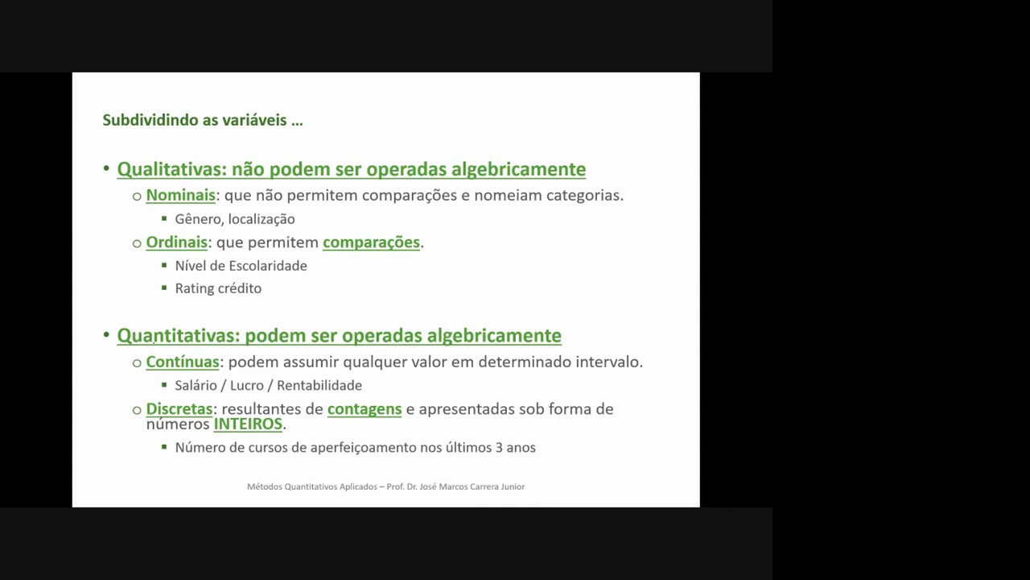
Step: Switch to the lecture slide "Subdividindo as variáveis ..." and circle Quantitativas in red ink
mouse_move(185, 315)
mouse_down()
mouse_move(115, 335)
mouse_move(120, 328)
mouse_up()
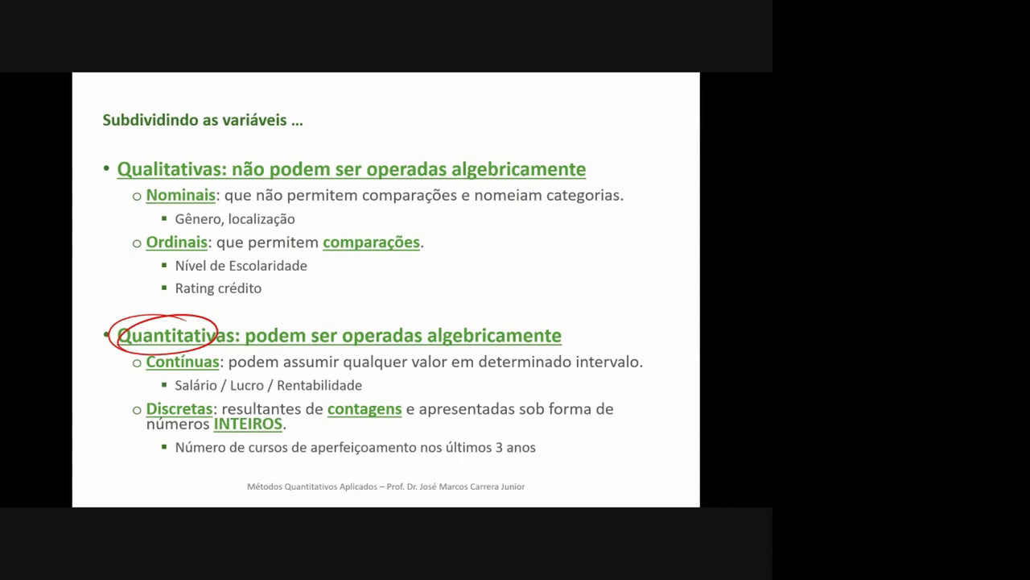
Step: Underline Contínuas and its examples Salário, Lucro and Rentabilidade in red ink on the slide
mouse_move(152, 370)
mouse_down()
mouse_move(192, 372)
mouse_move(206, 393)
mouse_up()
drag(237, 393, 322, 392)
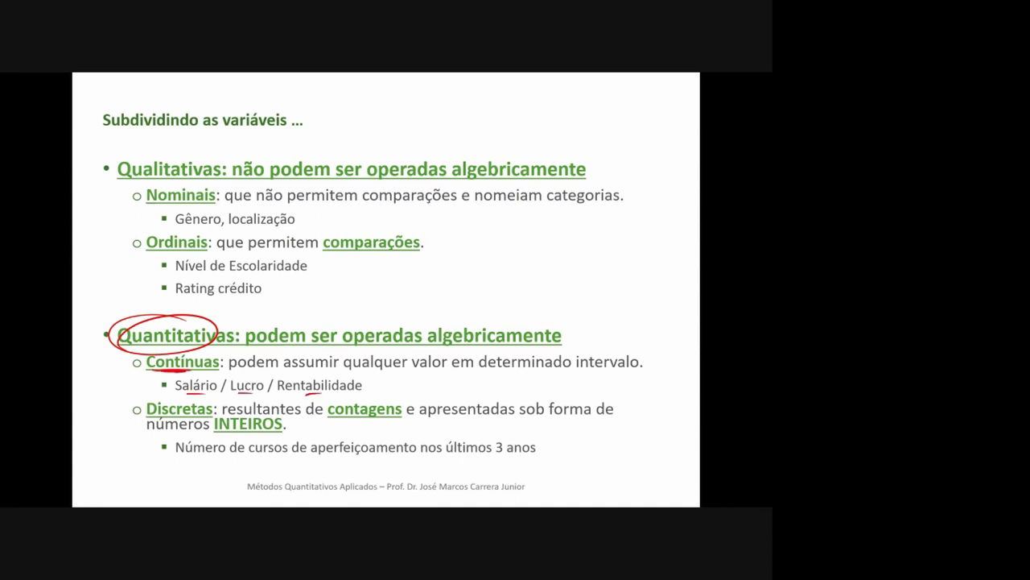
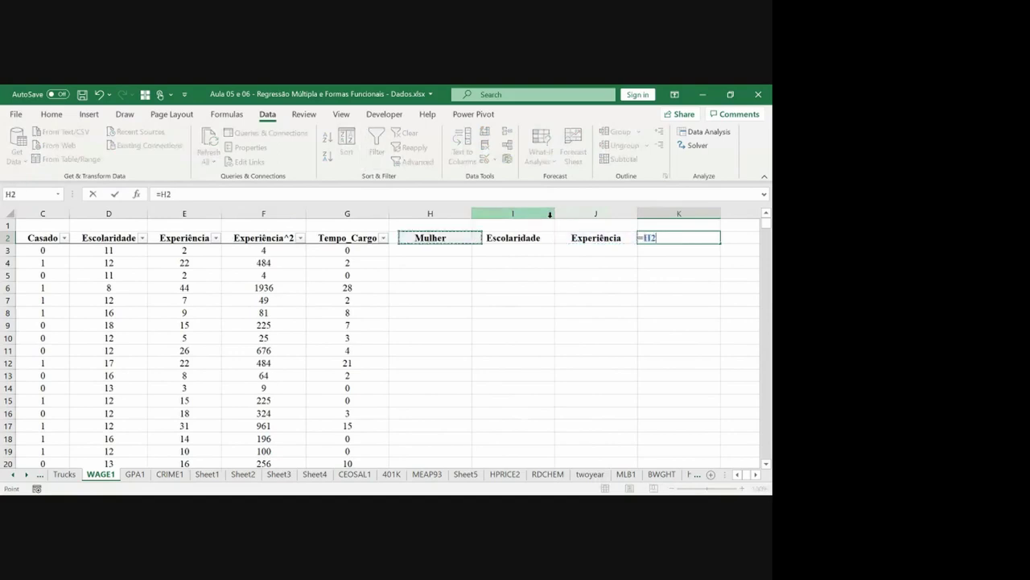
Step: In WAGE1, link K2 to the Tempo_Cargo header in G2 and copy the header formulas in H2:K2
key(Return)
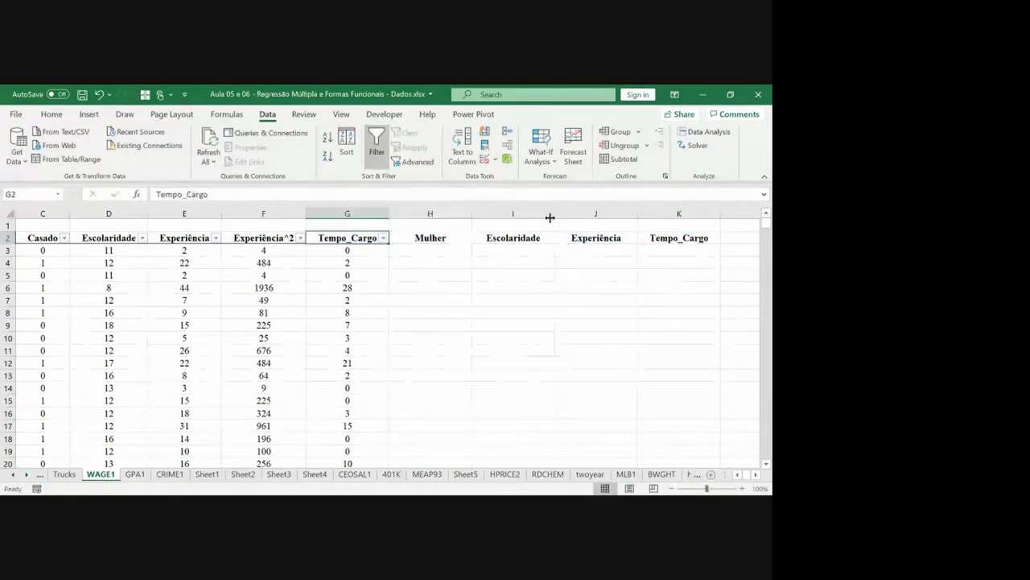
key(ctrl+shift+Down)
key(ctrl+c)
key(shift+Right)
key(shift+Right)
key(shift+Right)
key(shift+Right)
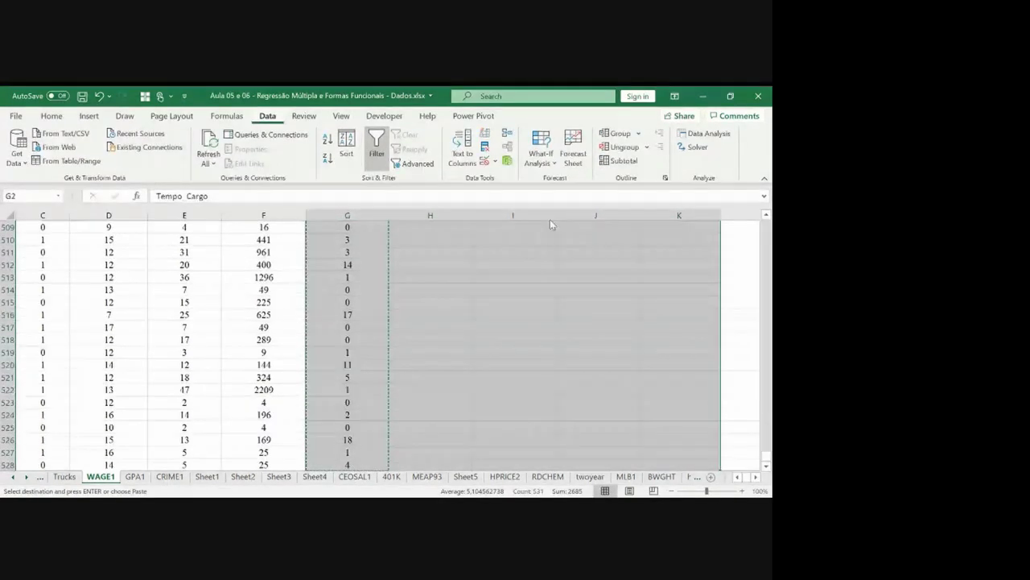
key(Up)
key(Right)
key(Down)
key(ctrl+shift+Right)
key(ctrl+c)
Step: Paste the copied formulas down columns H to K through row 528
key(Left)
key(Down)
key(ctrl+Down)
key(Right)
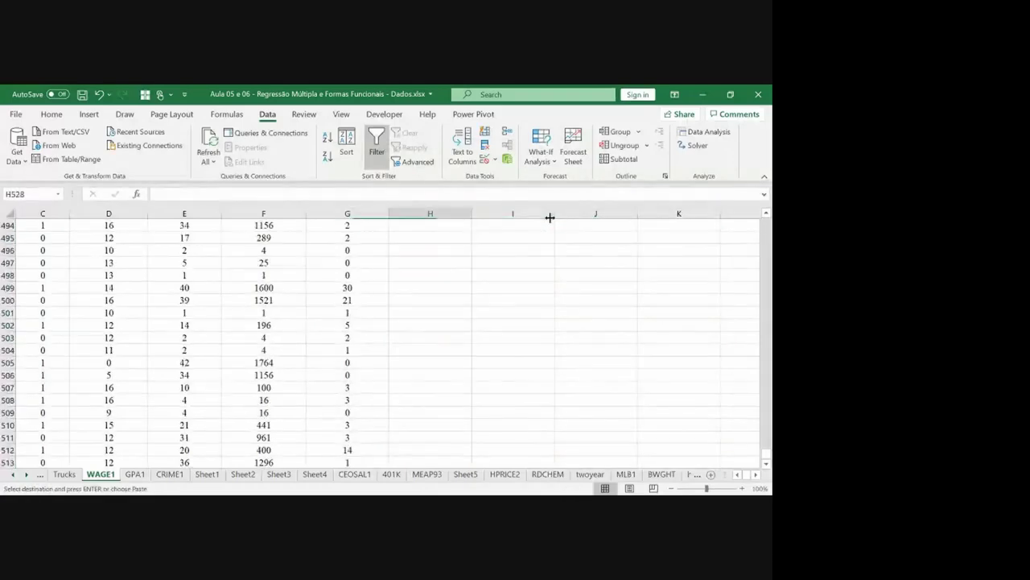
key(ctrl+shift+Up)
key(shift+Down)
key(shift+Right)
key(shift+Right)
key(shift+Right)
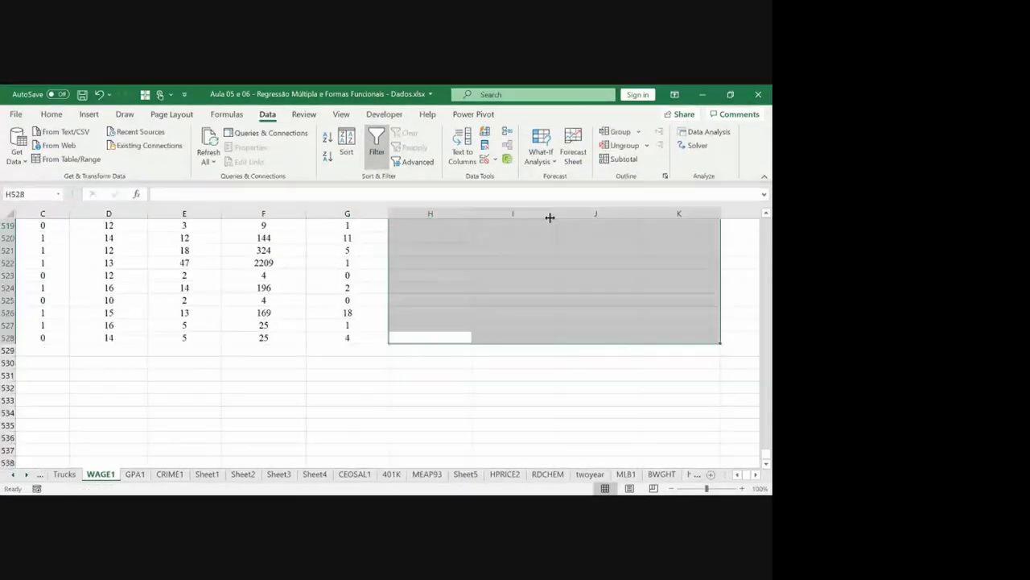
key(ctrl+v)
key(ctrl+Up)
key(ctrl+Up)
key(Escape)
Step: Delete the old regression output by removing the columns from L rightward
key(Down)
key(Right)
key(Right)
key(Right)
key(Right)
key(Right)
key(Right)
key(Right)
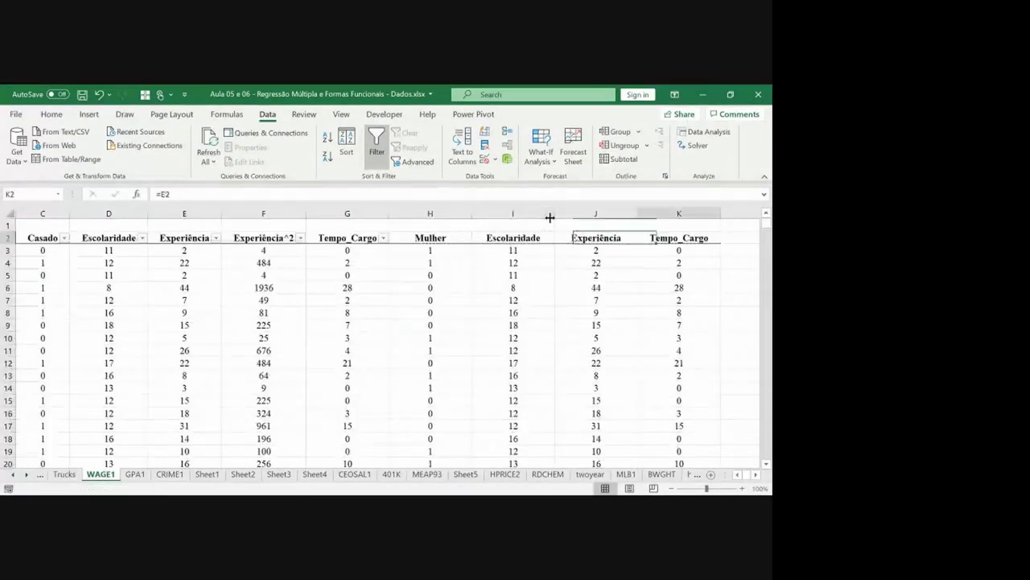
click(418, 212)
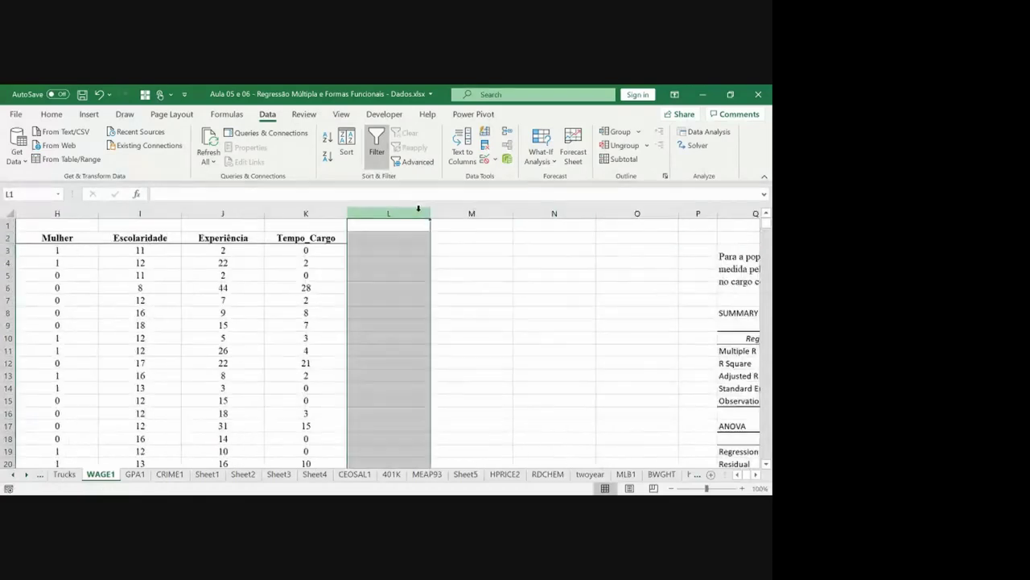
key(ctrl+shift+Right)
key(ctrl+shift+Right)
key(ctrl+minus)
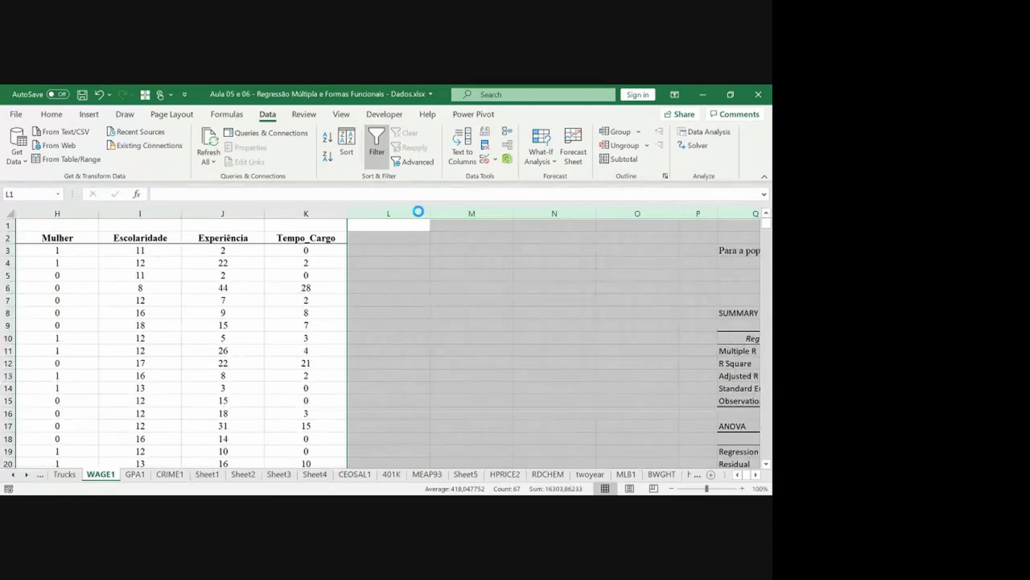
Step: Reapply the filter to the row 2 headers so that it covers A2:K2
key(ctrl+Left)
key(Right)
key(Right)
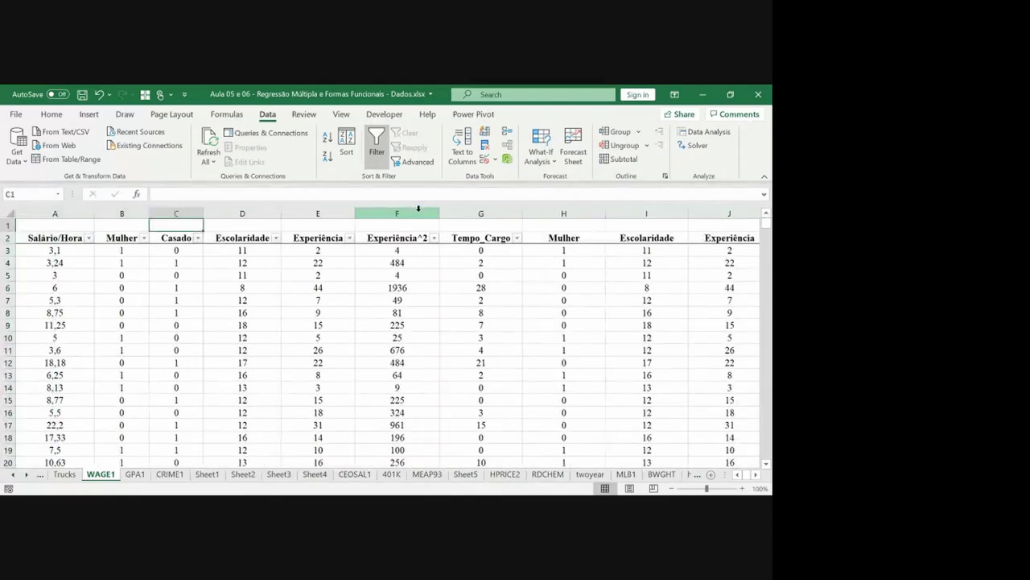
click(545, 275)
key(Right)
key(Right)
key(Right)
key(Up)
key(Up)
key(Up)
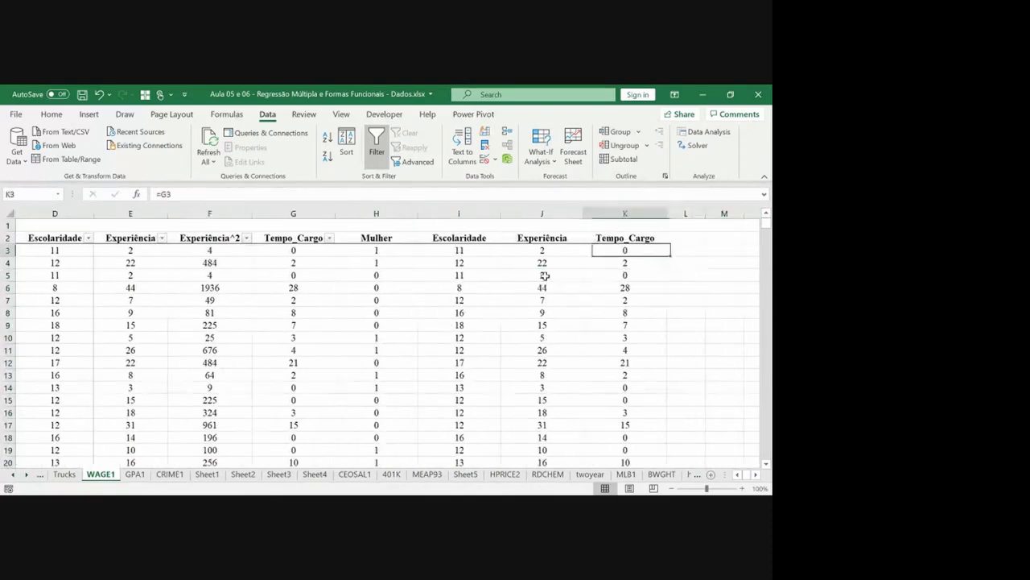
key(ctrl+shift+Left)
click(382, 160)
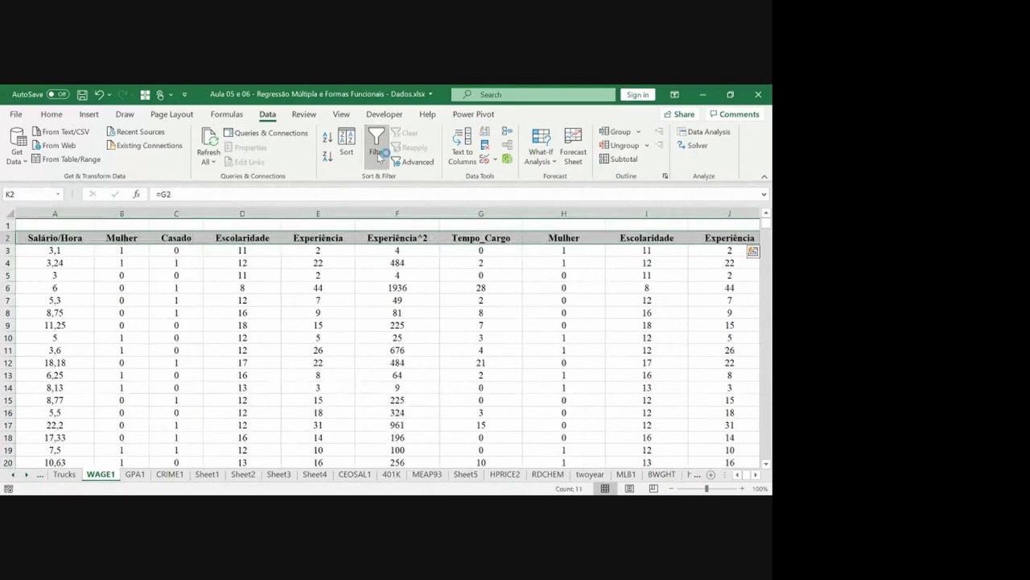
click(382, 160)
Step: Start the Regression analysis tool and set its output range to M2
key(Right)
key(Right)
key(Right)
key(Right)
key(Right)
key(Right)
key(Right)
key(Right)
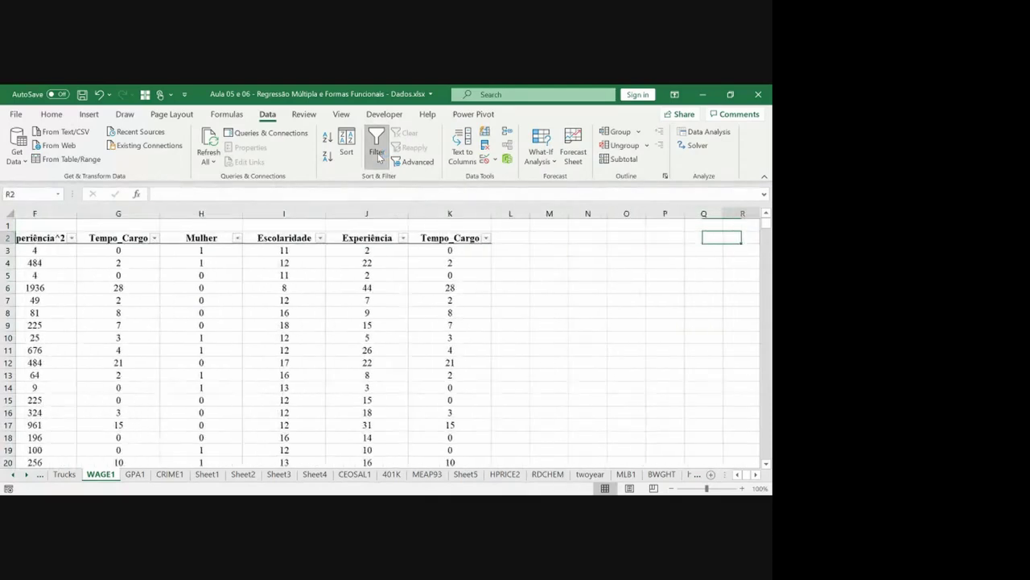
key(Left)
key(Left)
key(Left)
key(Left)
key(Left)
key(Left)
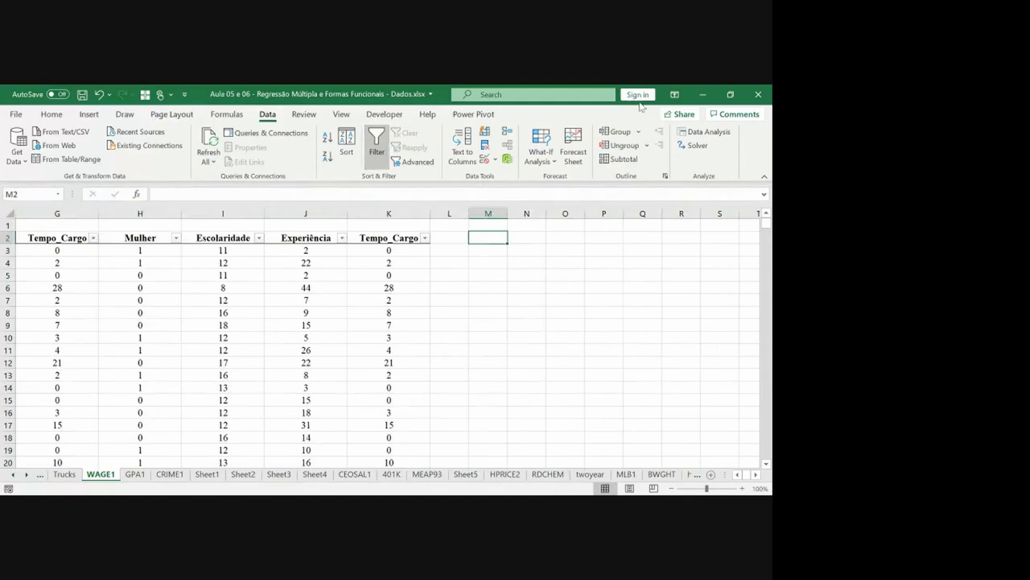
click(700, 134)
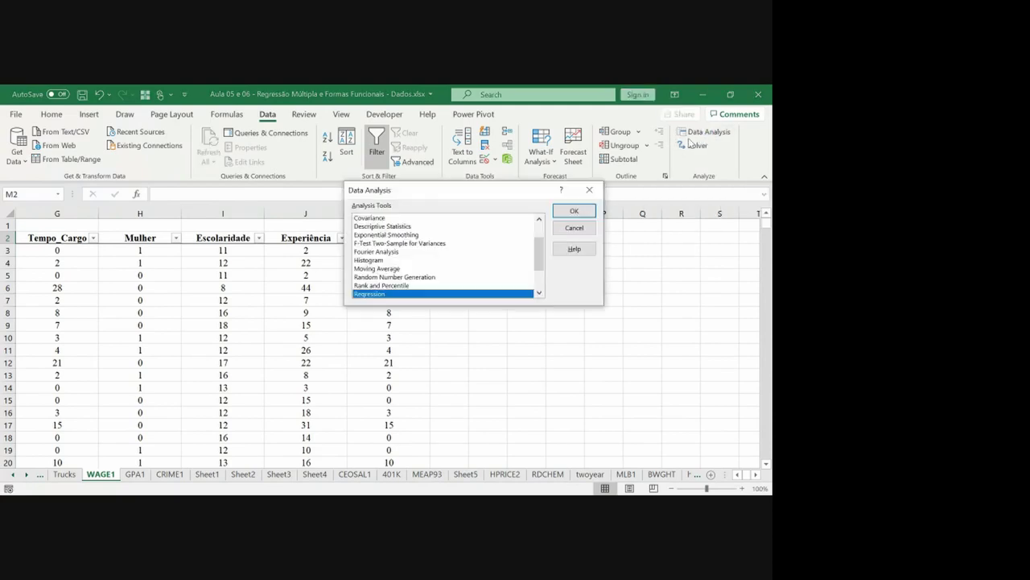
click(573, 210)
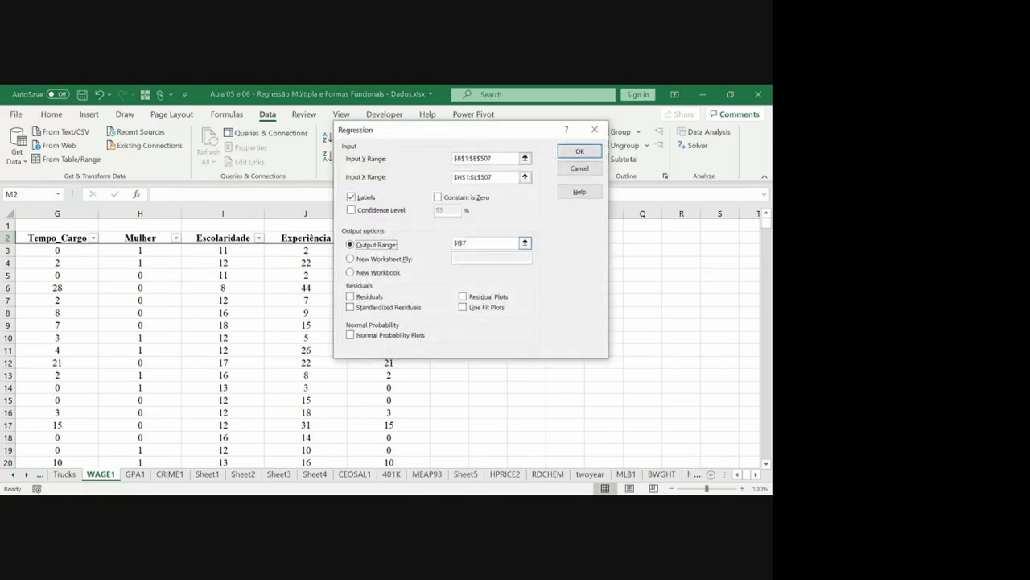
click(497, 241)
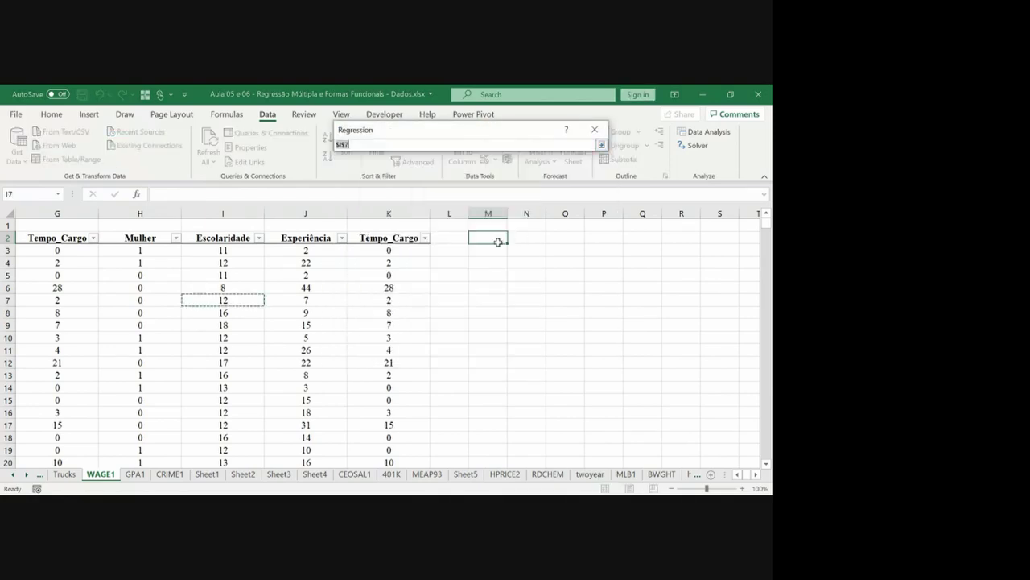
click(524, 242)
Step: Set the regression's Y range to the Salário/Hora column, A2:A528
scroll(362, 281, left, 5)
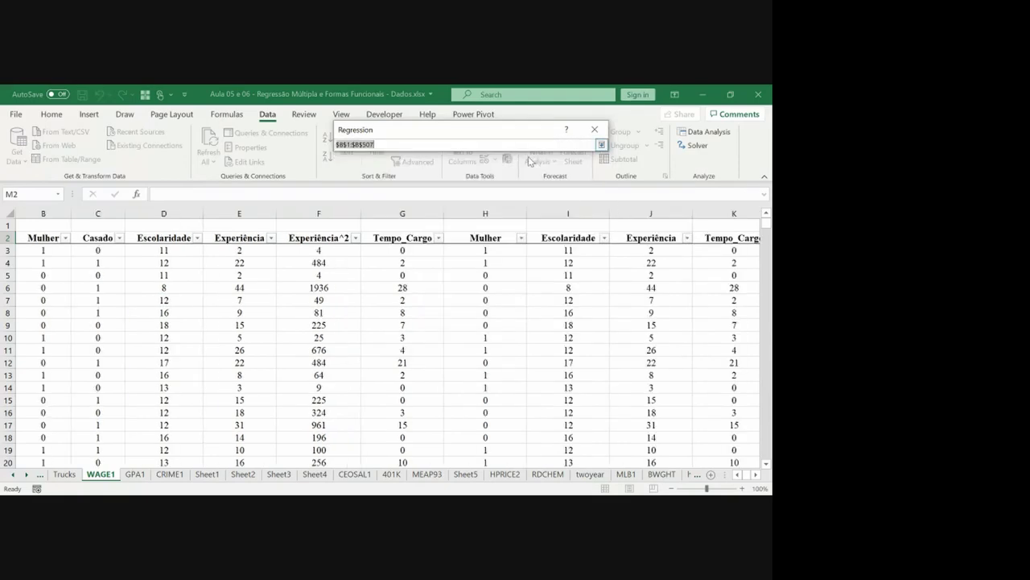
click(326, 237)
key(ctrl+Left)
key(ctrl+shift+Down)
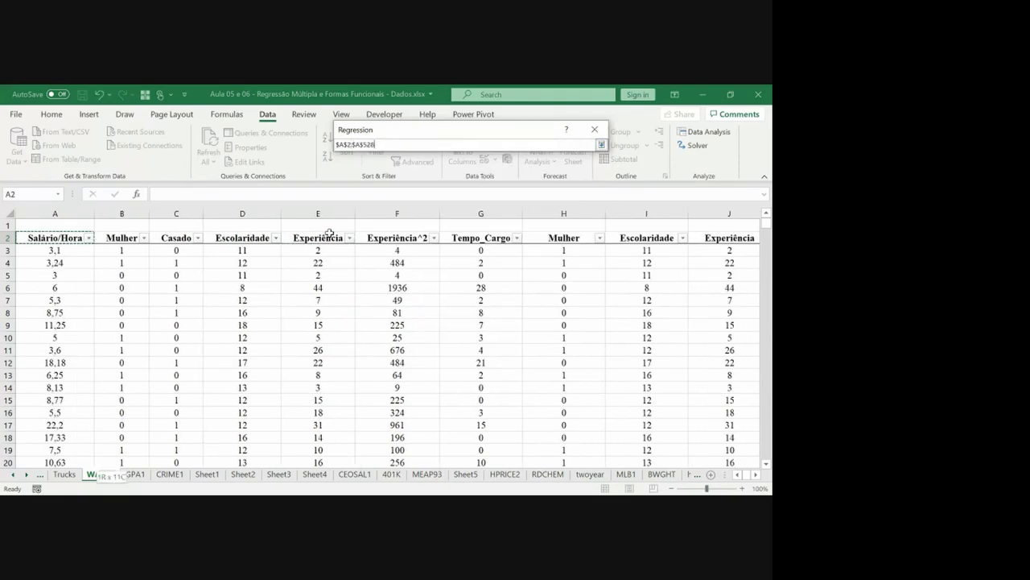
key(Return)
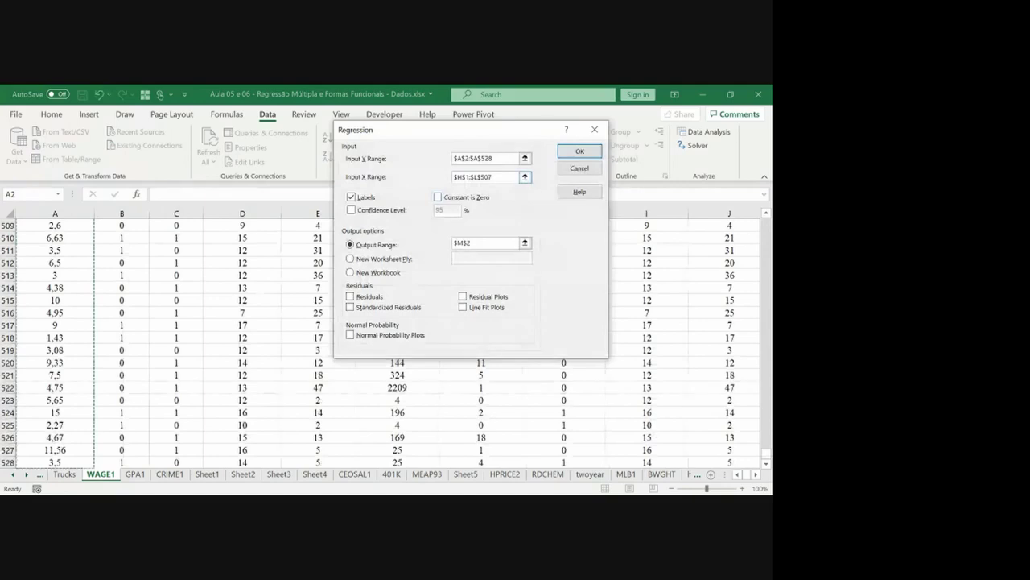
Step: Set the X range to Mulher, Escolaridade, Experiência and Tempo_Cargo in H2:K528 and run the regression
click(525, 176)
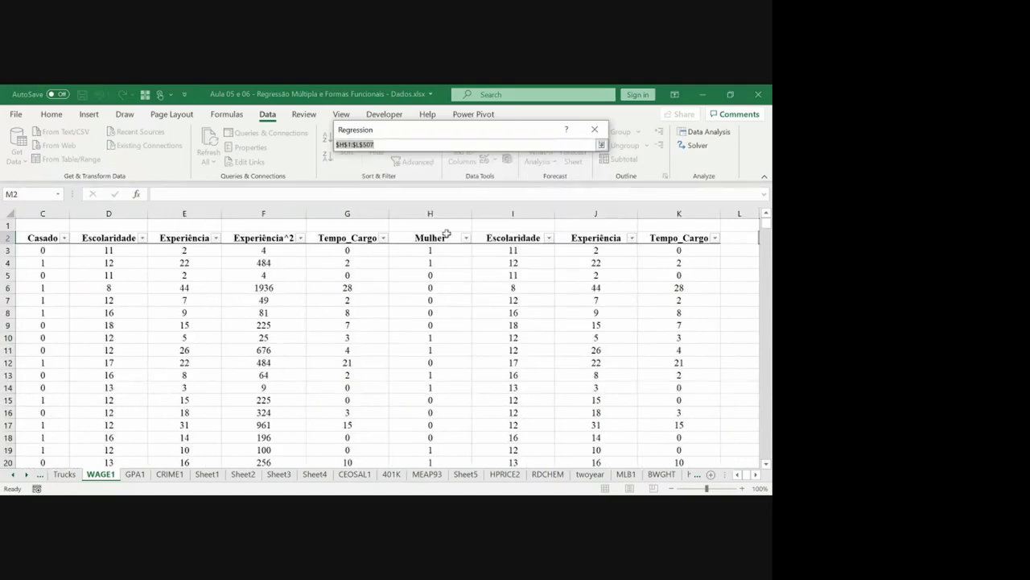
click(418, 243)
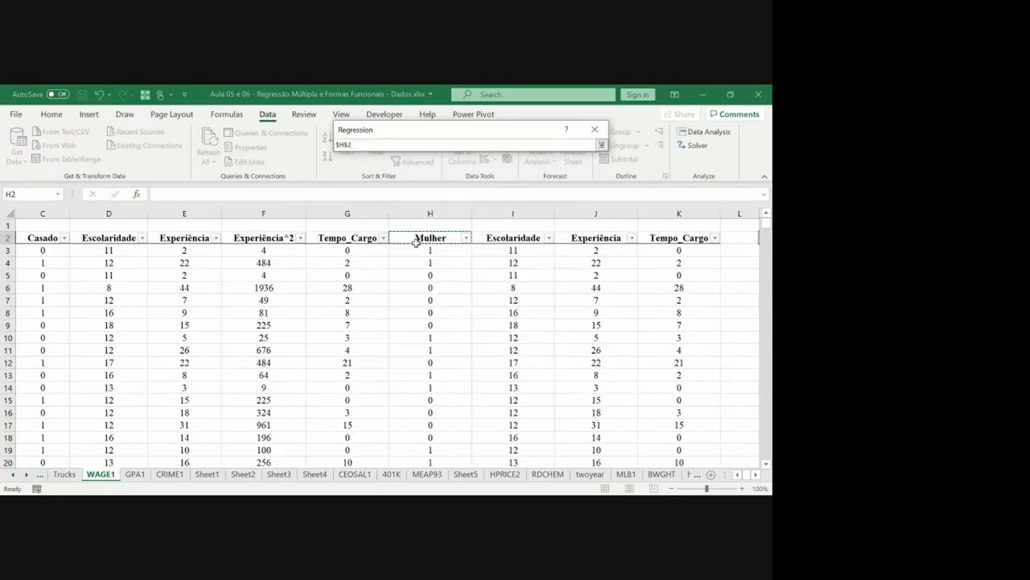
key(shift+Right)
key(shift+Right)
key(shift+Right)
key(ctrl+shift+Down)
key(Return)
key(Return)
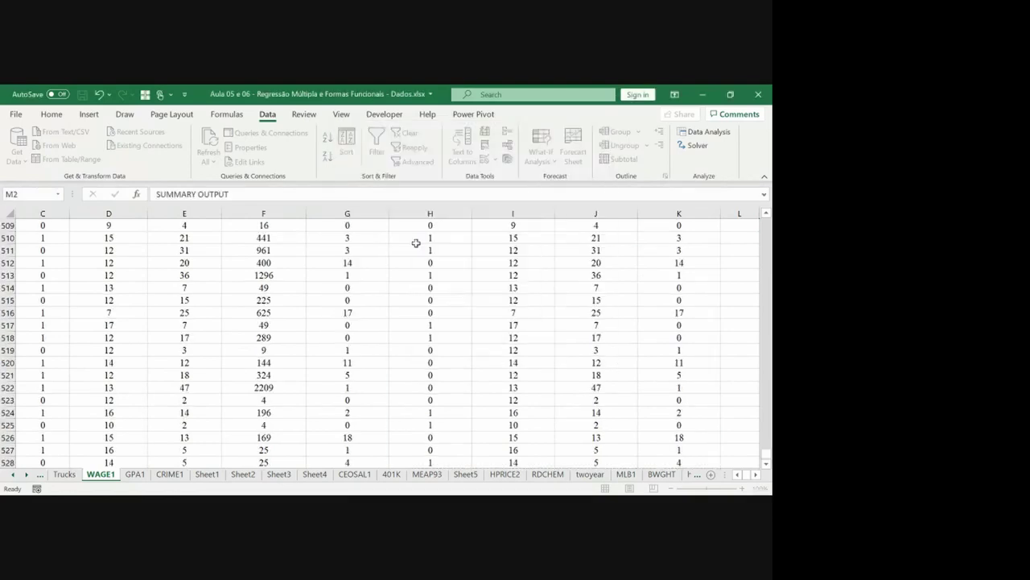
Step: Autofit columns M to U to the contents of the regression output
scroll(415, 243, right, 4)
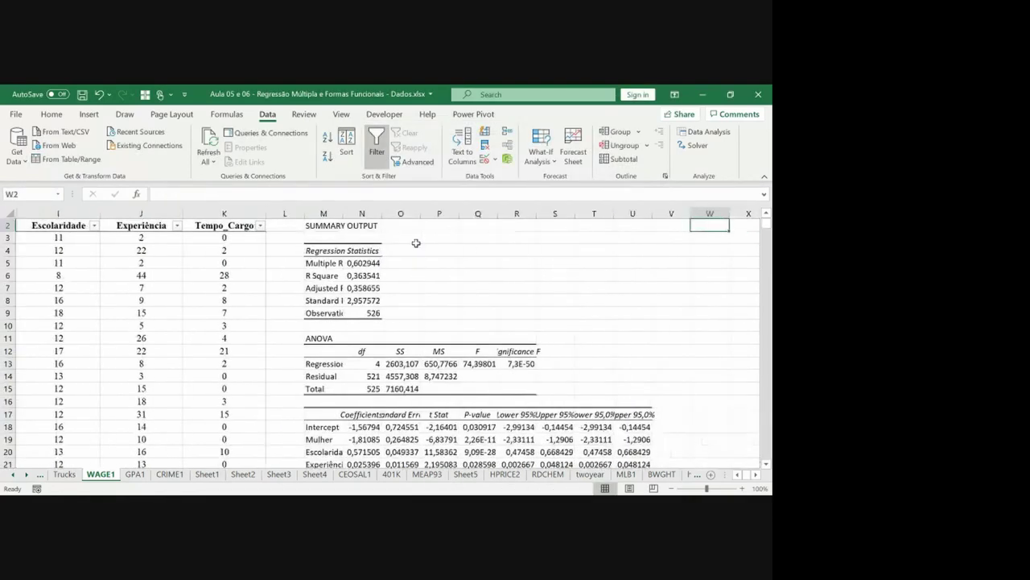
click(239, 214)
drag(239, 214, 569, 217)
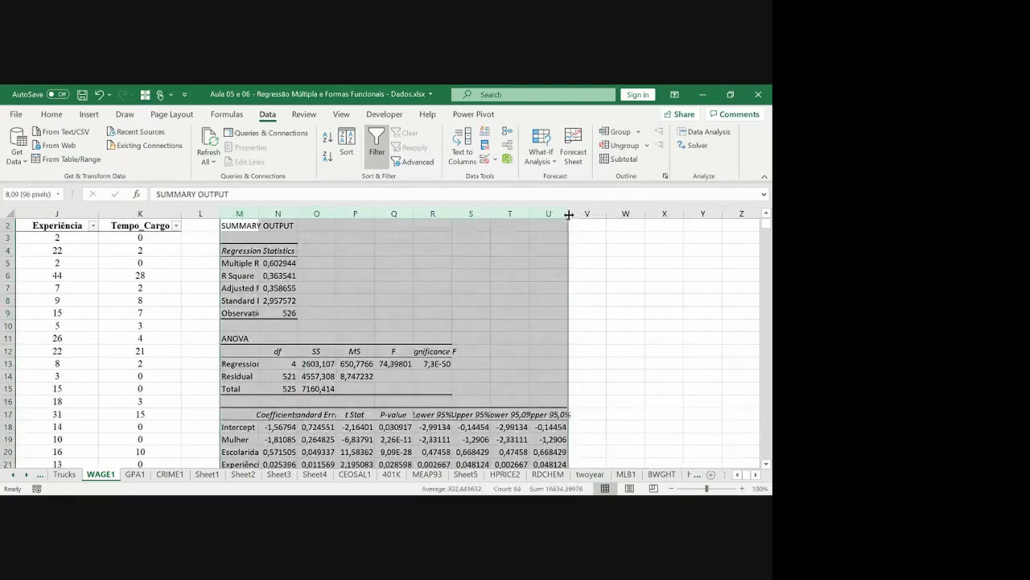
double_click(570, 217)
Step: Delete the leftover handwritten square and equation strokes beneath the regression coefficients table
click(284, 436)
key(Down)
key(Down)
key(Down)
key(Down)
key(Down)
key(Down)
key(Down)
key(Down)
key(Down)
key(Down)
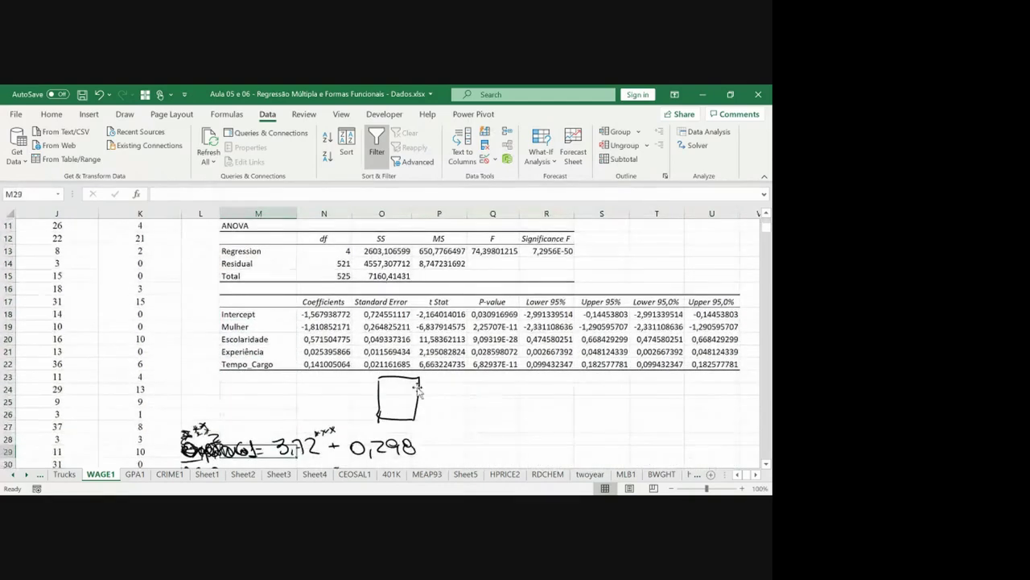
click(419, 386)
key(Delete)
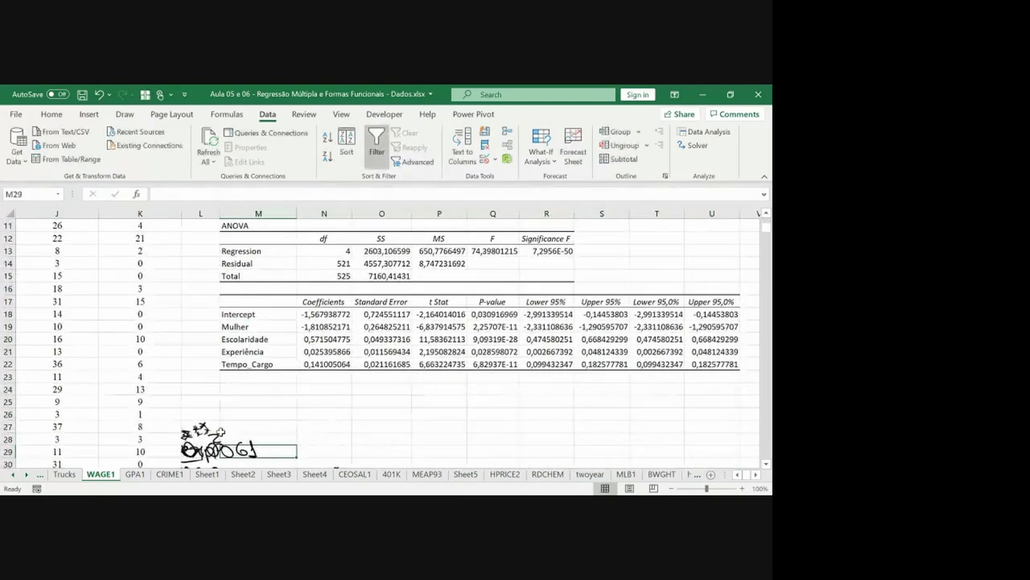
click(203, 450)
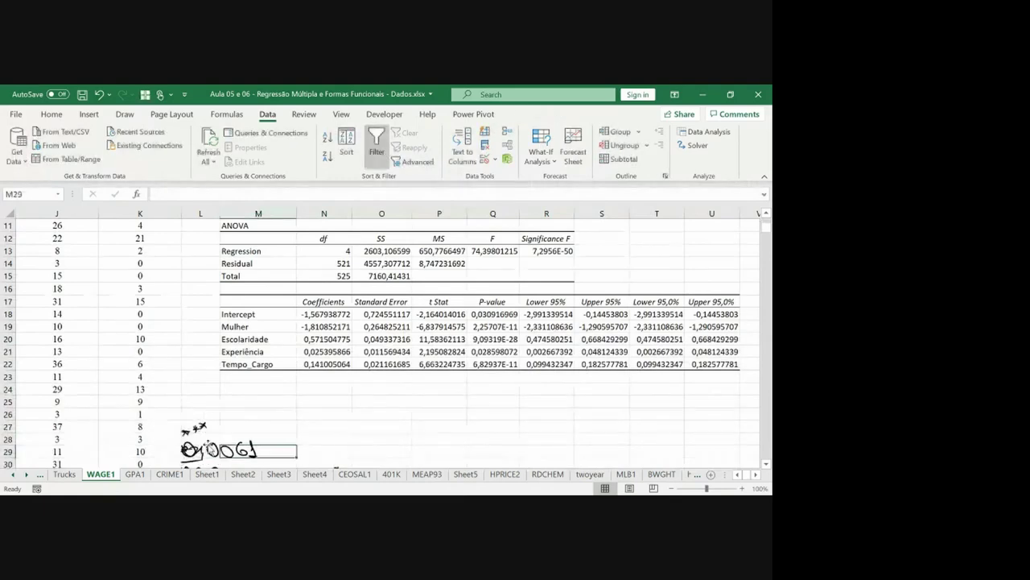
key(Delete)
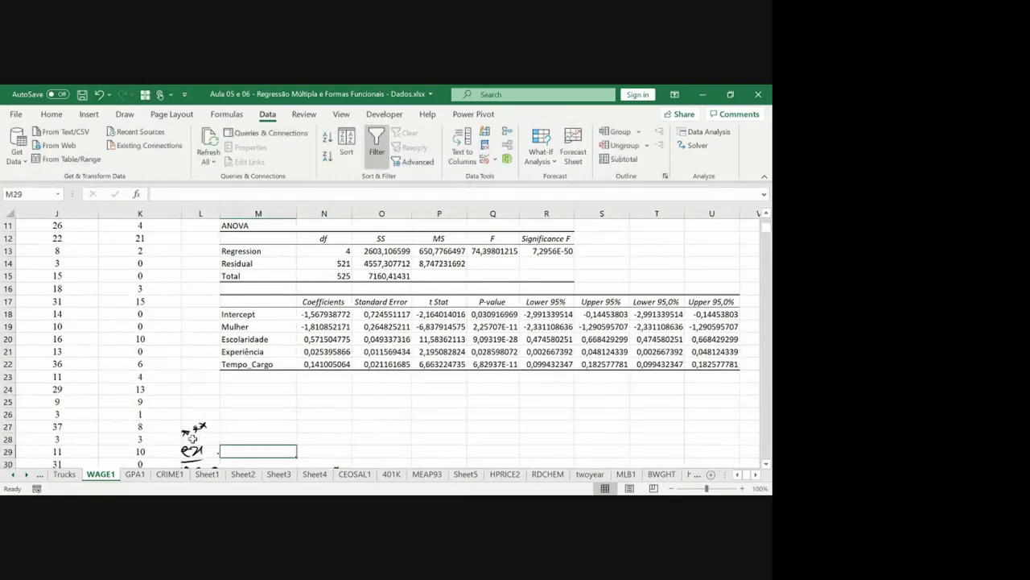
Step: Highlight the Mulher label and its coefficient in M19:N19 with yellow fill and bold red 12-point text
click(742, 487)
click(741, 488)
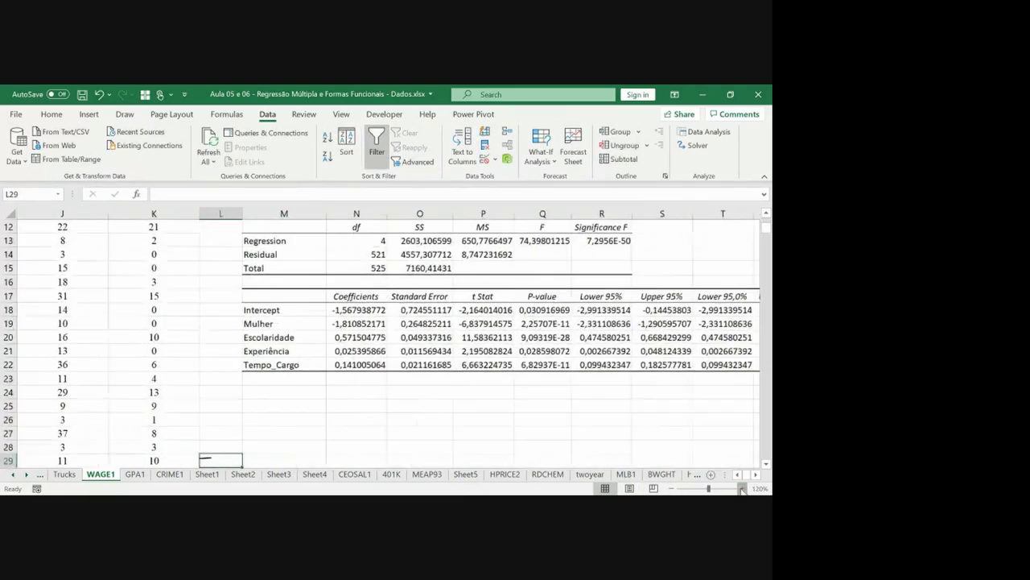
click(742, 487)
click(742, 488)
click(230, 283)
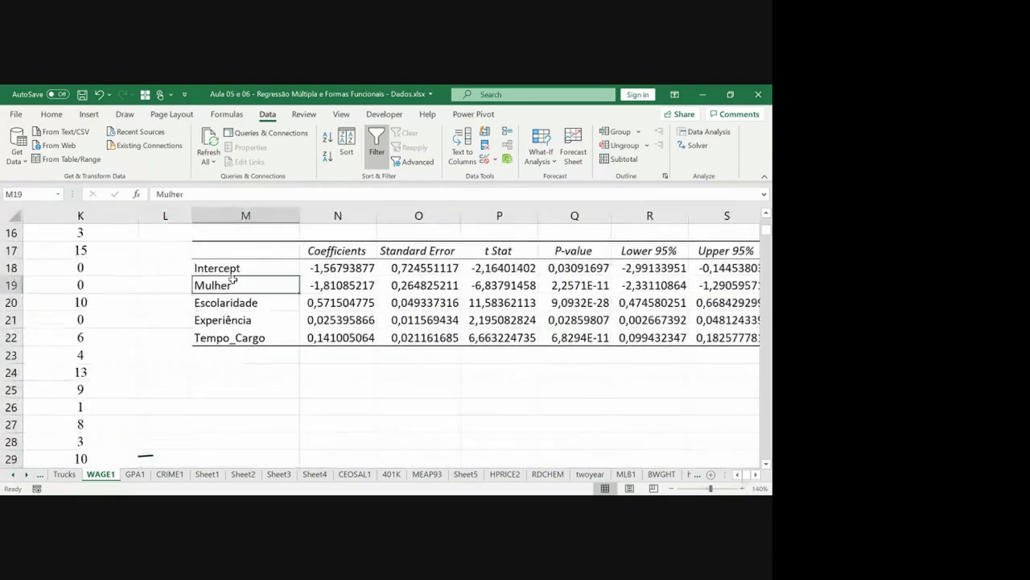
key(ctrl+shift+Right)
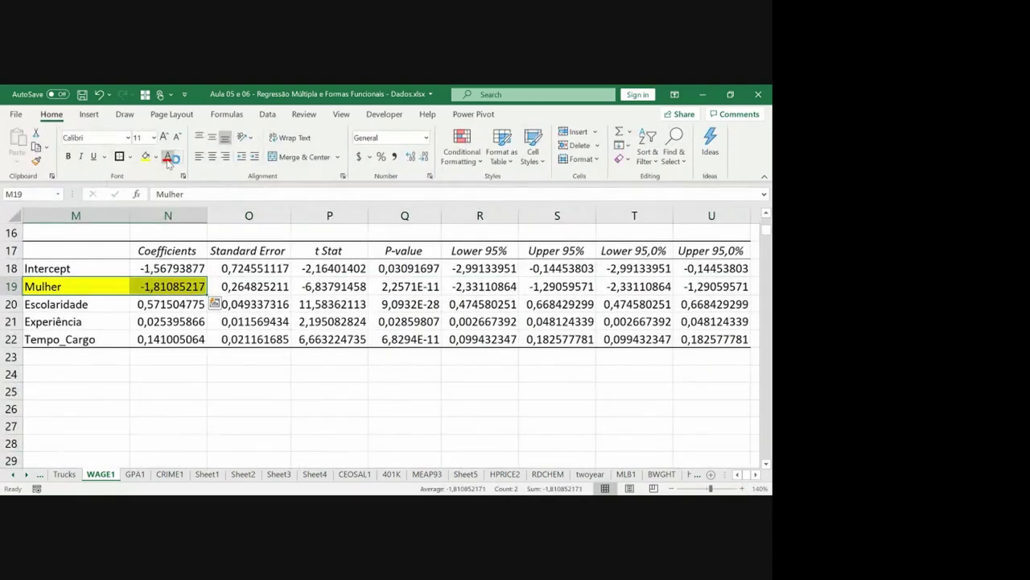
click(168, 156)
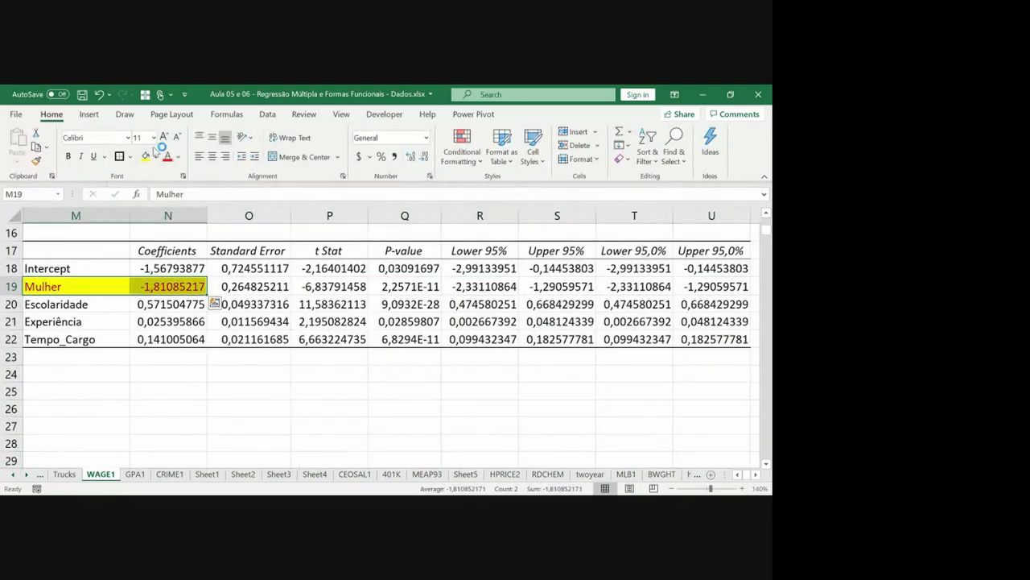
key(ctrl+b)
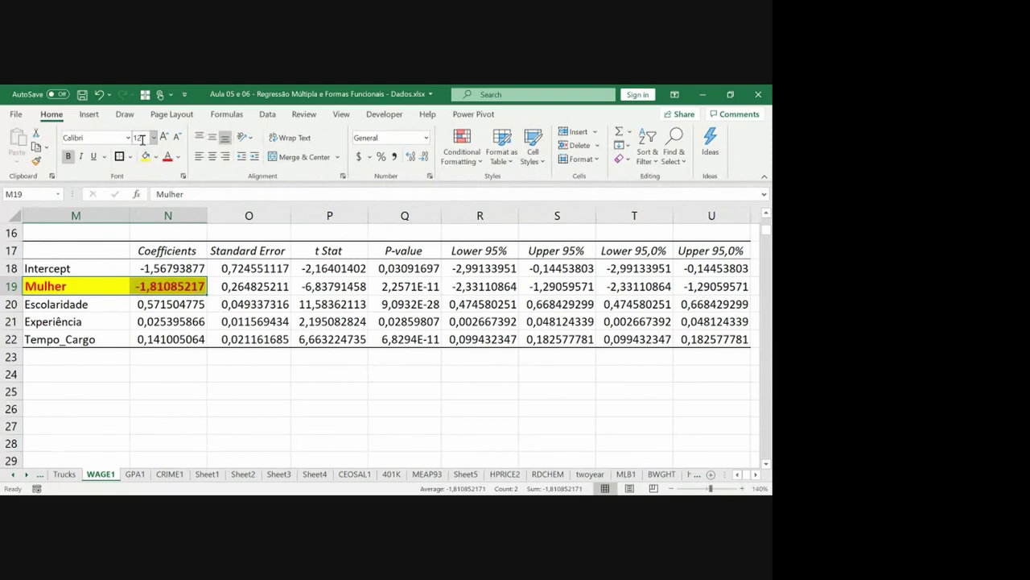
key(Left)
key(Left)
key(Right)
key(Right)
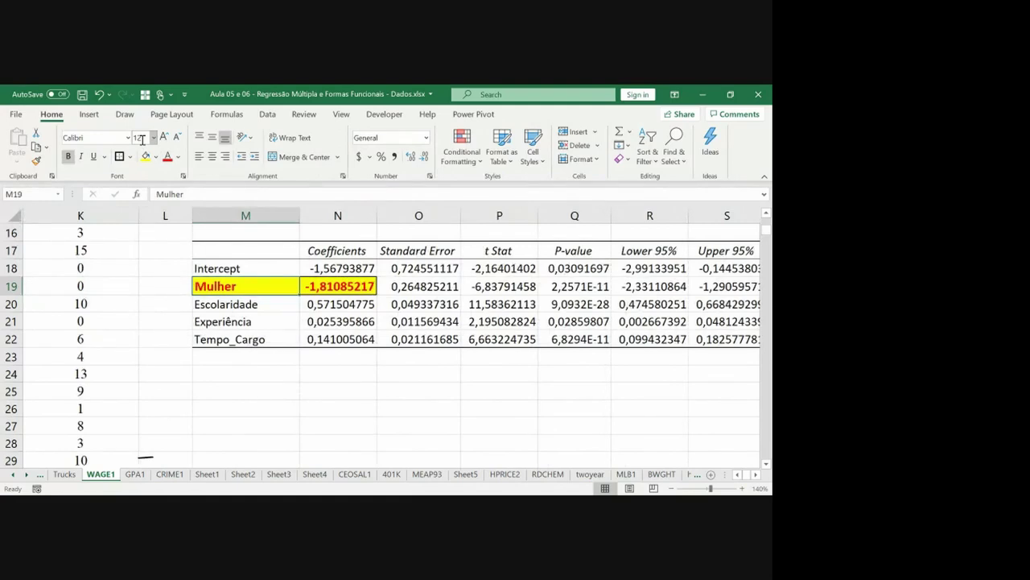
Step: Fill the Mulher P-value cell Q19 with yellow
key(Right)
key(Right)
key(Right)
key(Right)
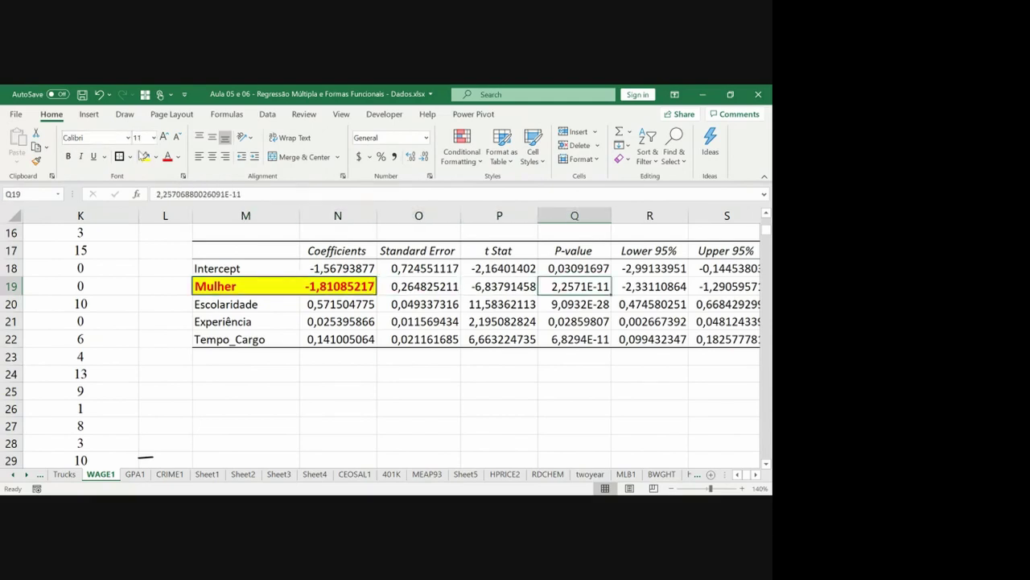
click(146, 156)
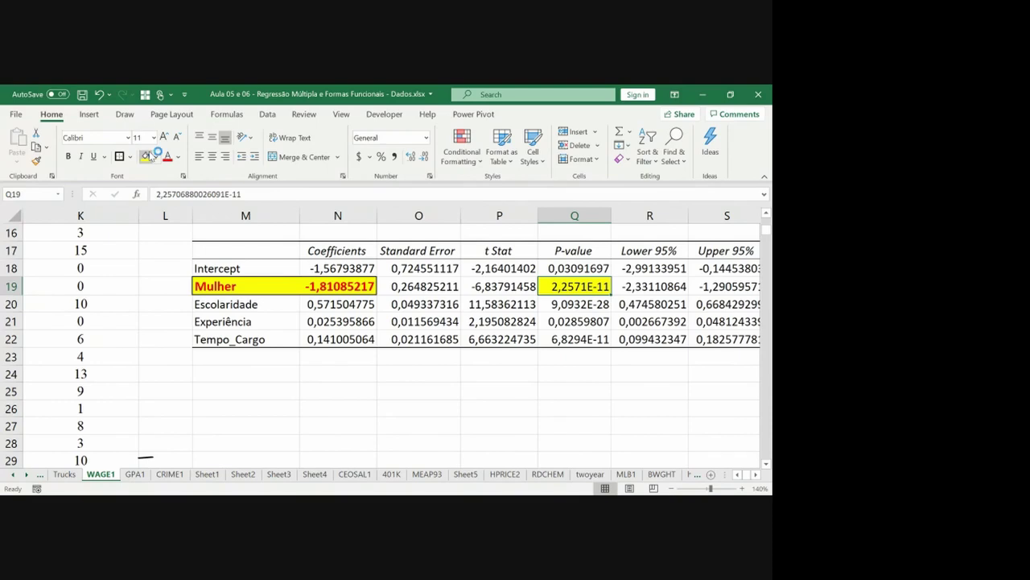
key(alt+Tab)
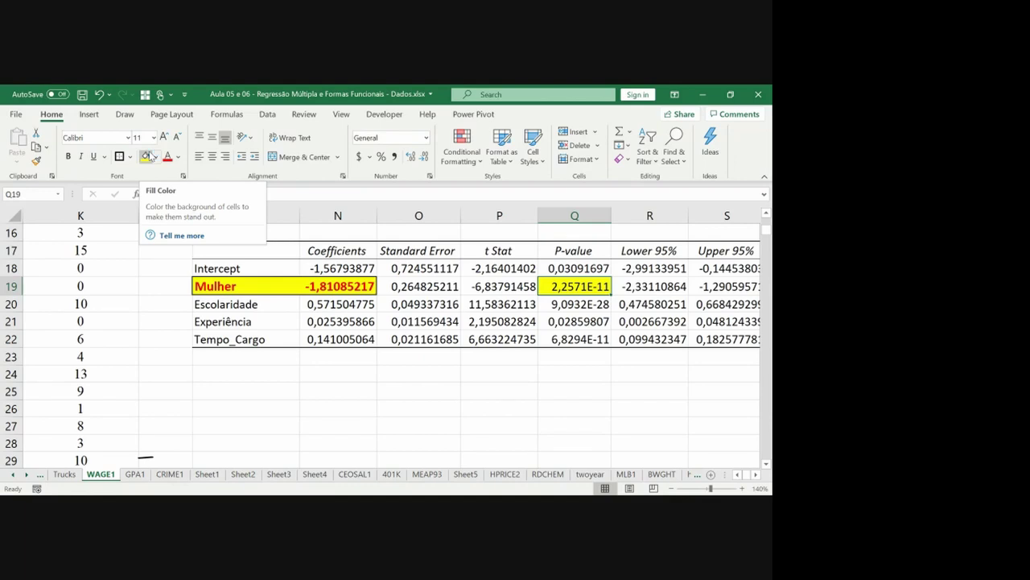
Step: Handwrite "= 1" and a brace beside the Mulher label, and circle the Intercept and Mulher coefficients
click(270, 285)
double_click(242, 285)
key(Return)
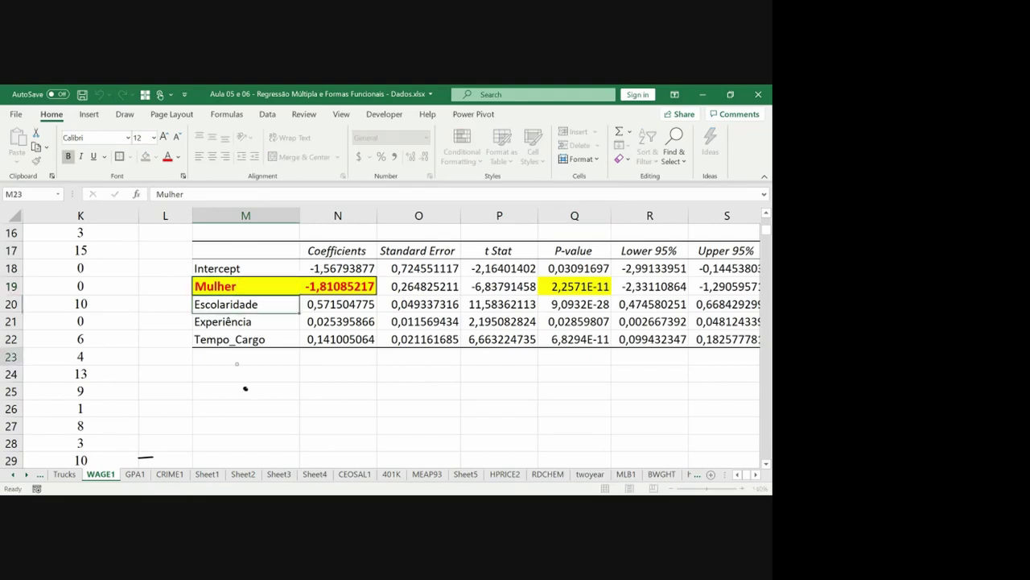
click(240, 358)
drag(260, 281, 291, 290)
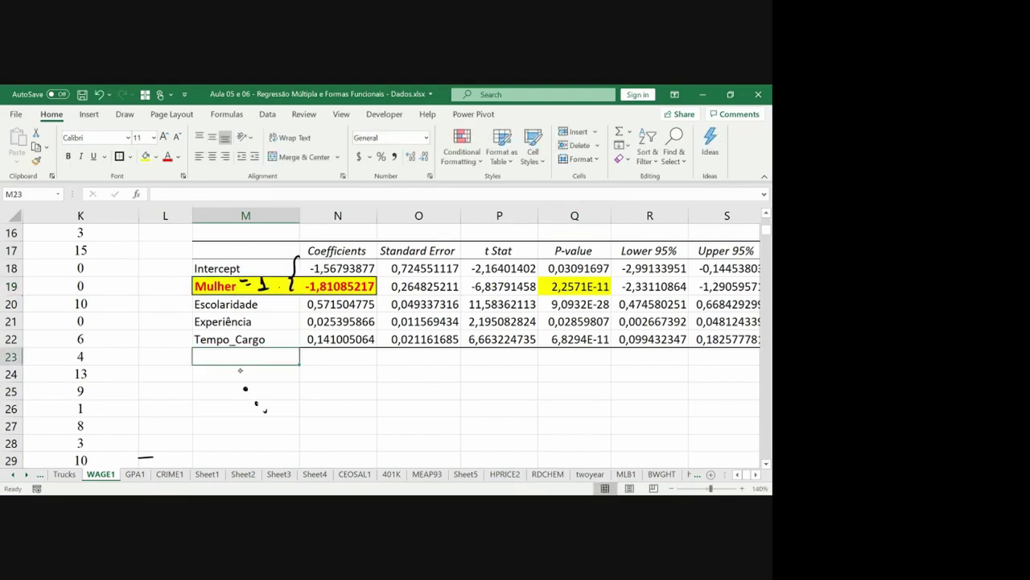
mouse_move(356, 258)
mouse_down()
mouse_move(384, 288)
mouse_move(346, 299)
mouse_up()
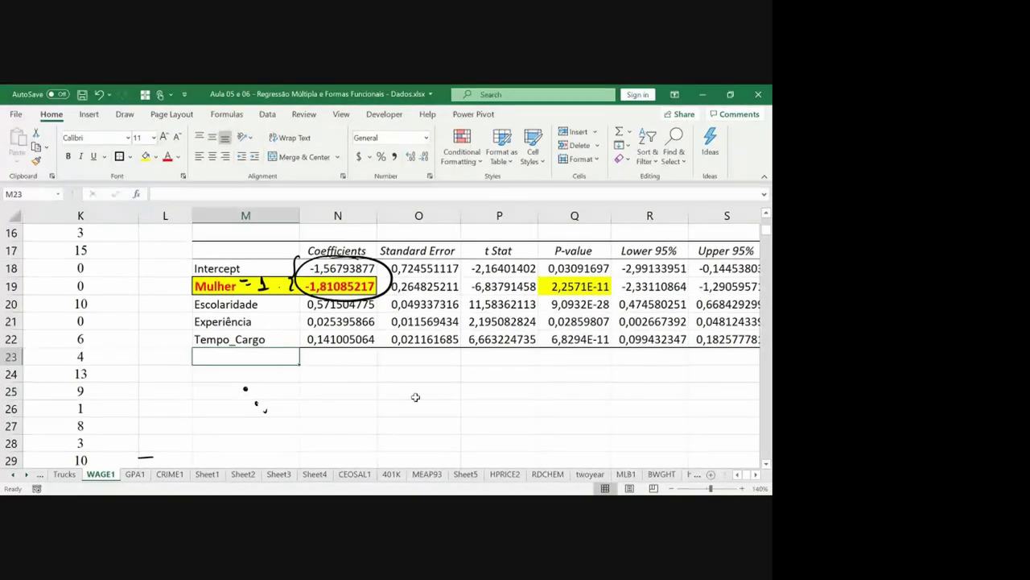
Step: Examine the Salário/Hora and Mulher columns at the start of the WAGE1 data
click(337, 338)
key(ctrl+Home)
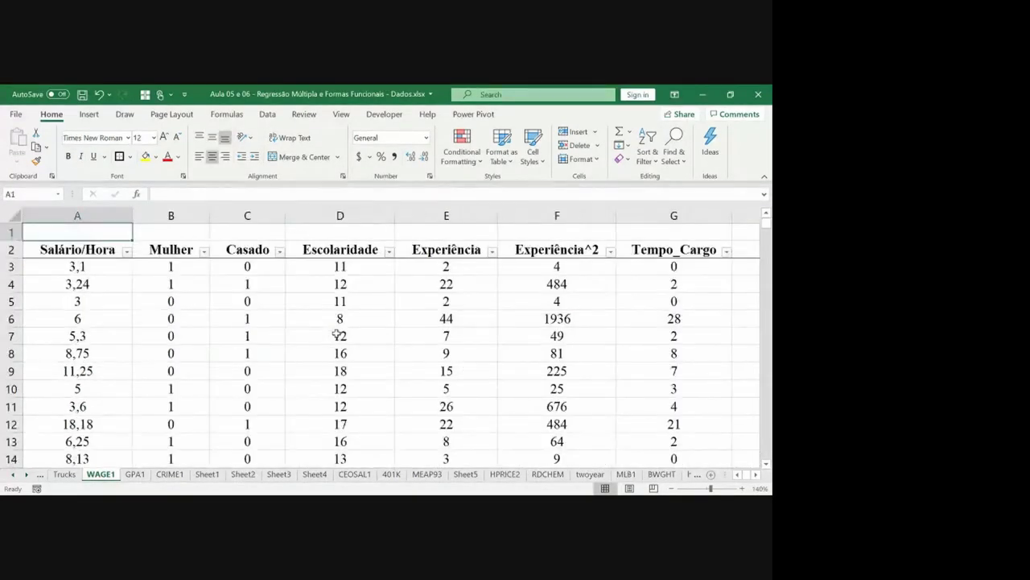
click(308, 280)
click(160, 252)
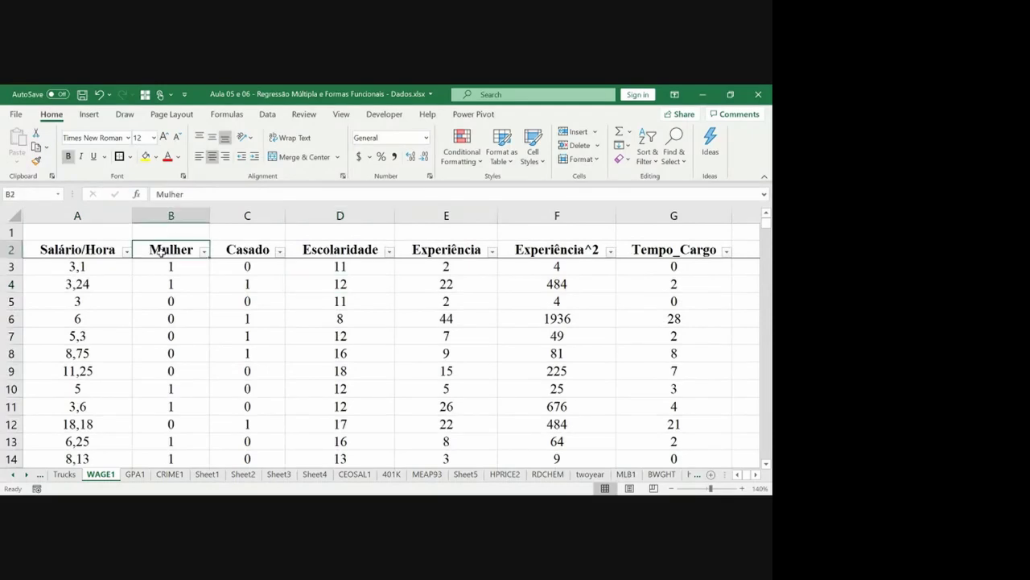
key(Left)
key(Down)
key(Up)
key(Right)
Step: Start a new Regression analysis with Salário/Hora in A2:A528 as the Y range
click(89, 115)
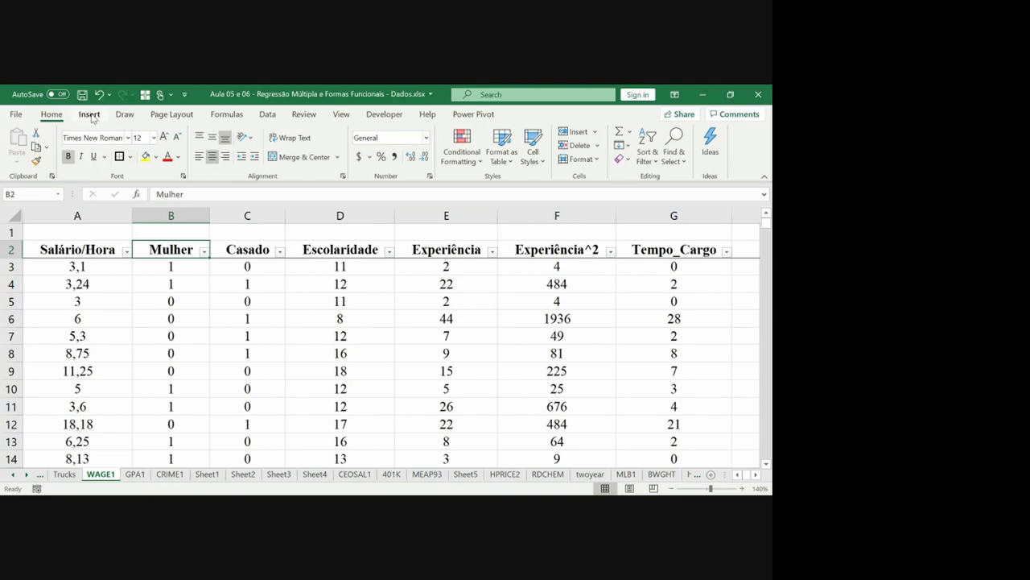
click(268, 115)
click(705, 131)
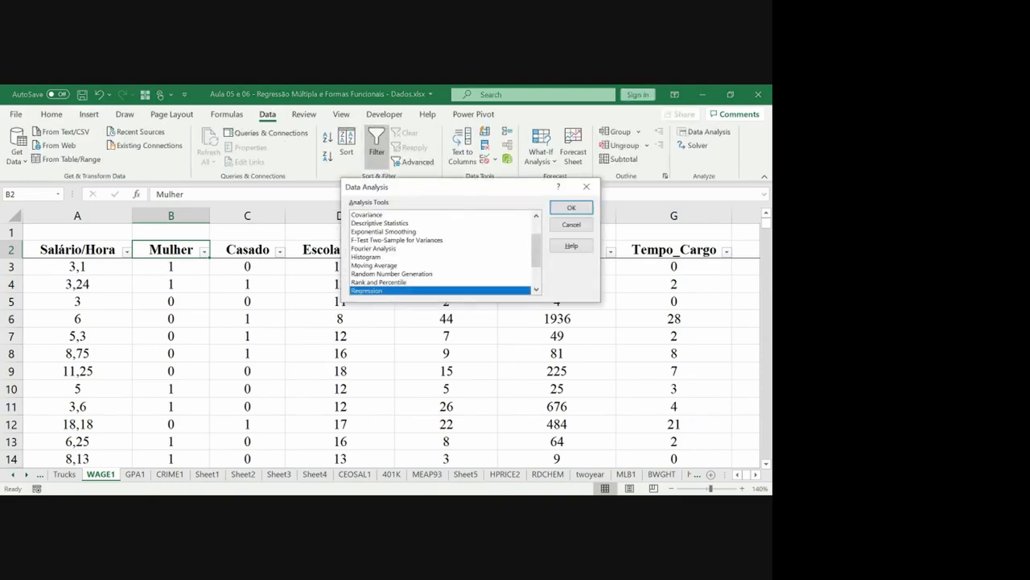
key(Return)
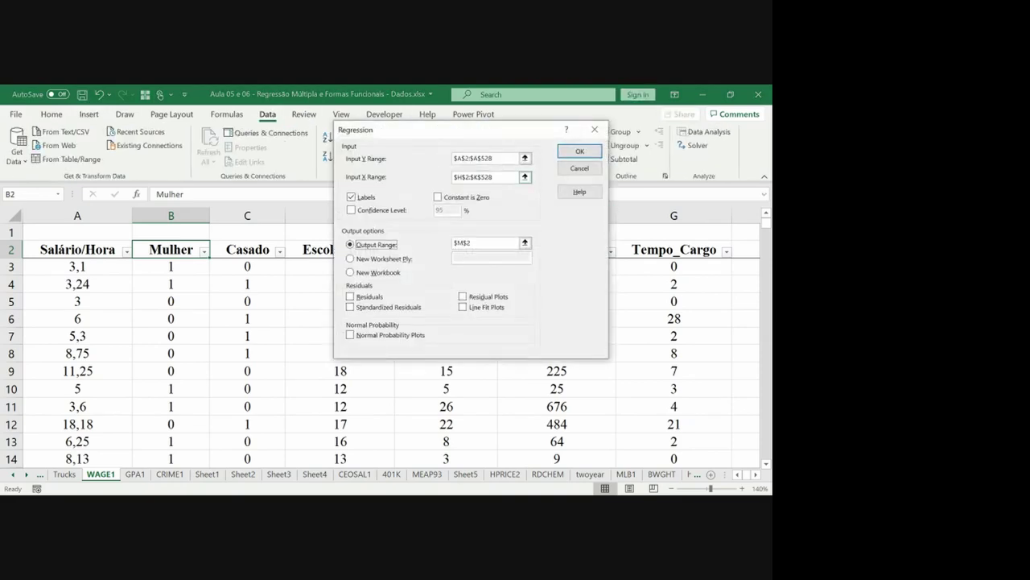
click(525, 158)
click(91, 232)
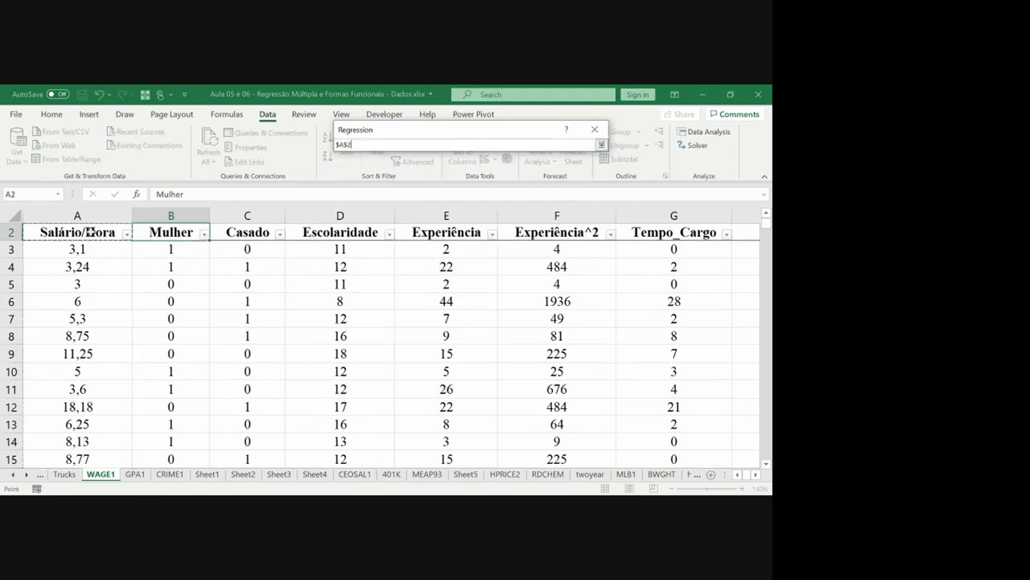
key(ctrl+shift+Down)
key(Return)
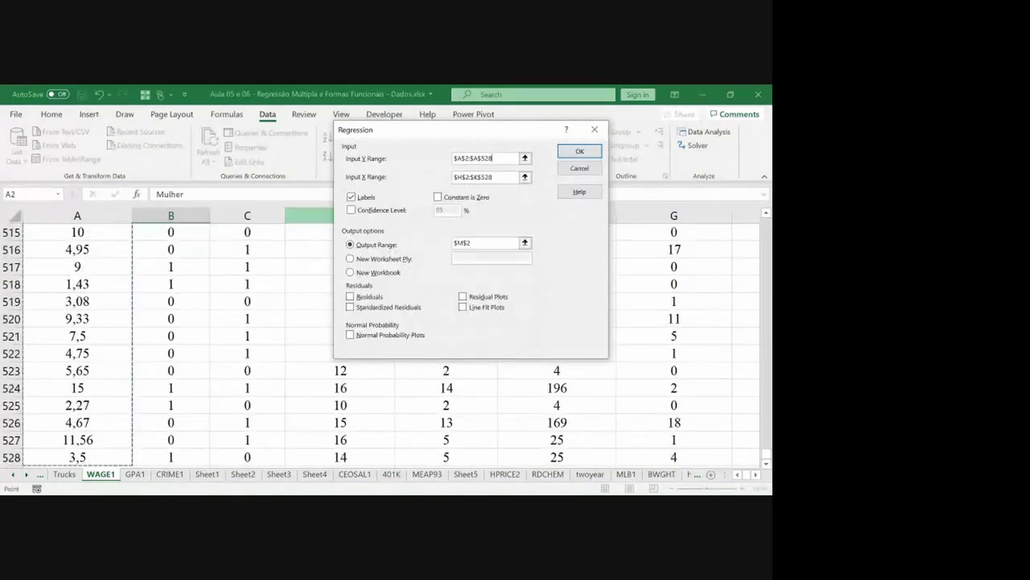
Step: Set the X range to Mulher in B2:B528, send the output to a new worksheet, and run the regression
click(525, 177)
click(205, 249)
key(ctrl+Home)
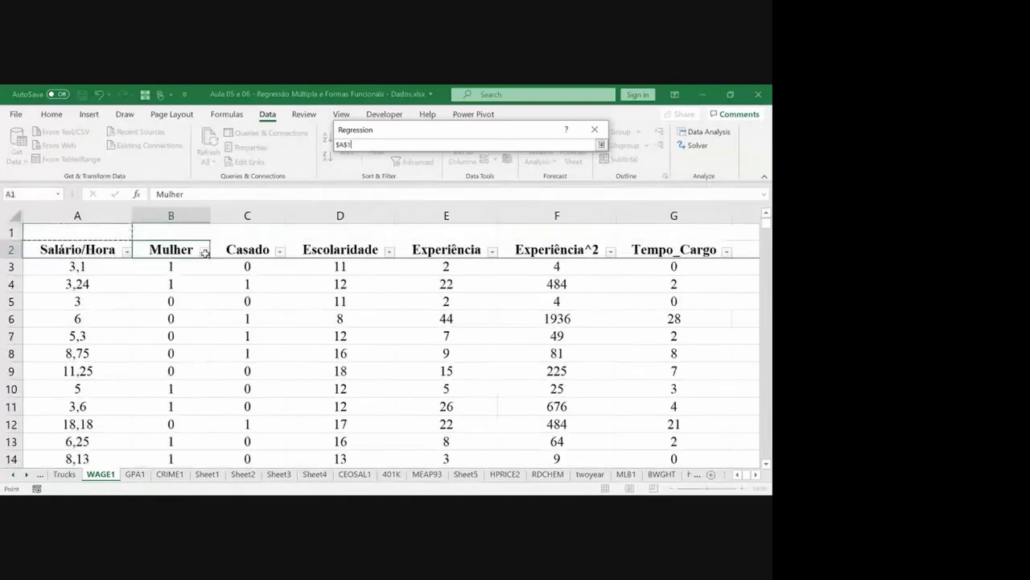
key(Right)
key(Down)
key(ctrl+shift+Down)
key(Return)
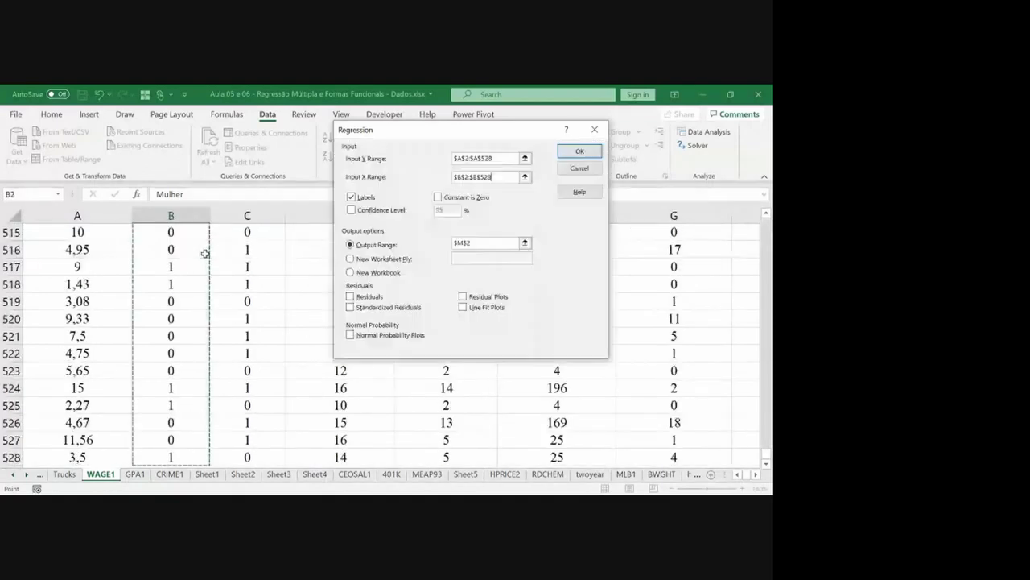
click(372, 259)
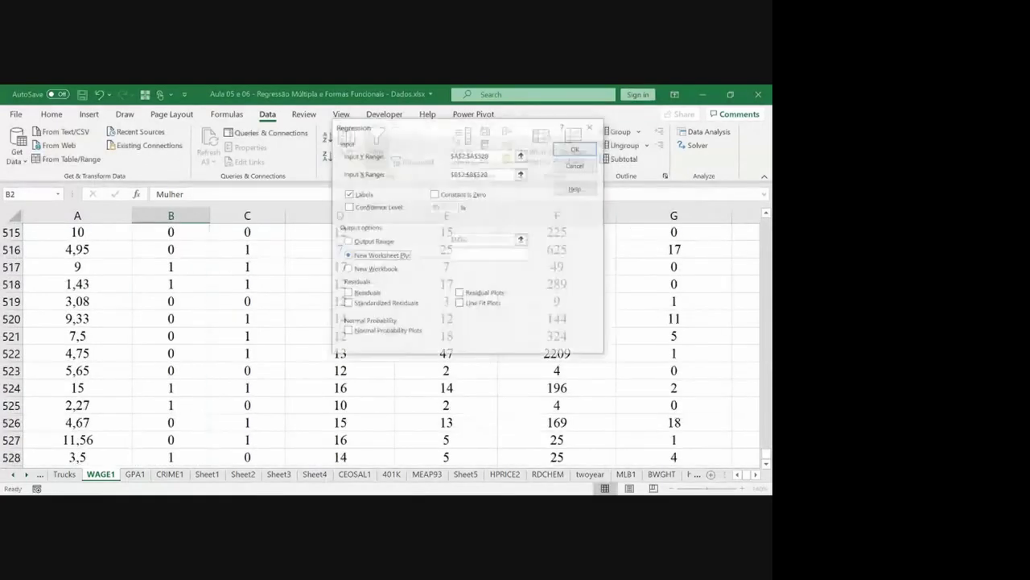
key(Return)
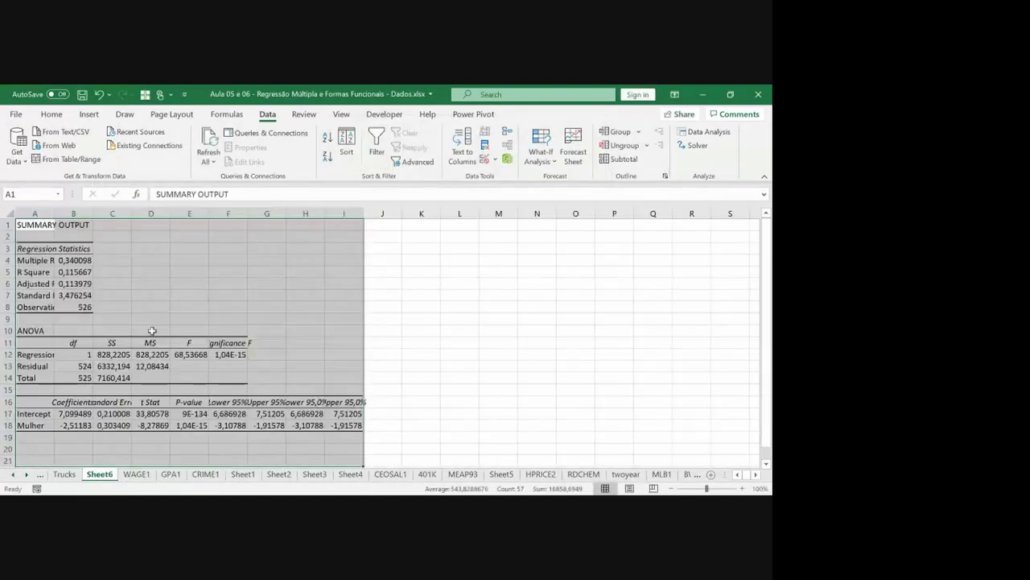
Step: Autofit all columns of the new sheet to the regression output
click(112, 366)
click(11, 214)
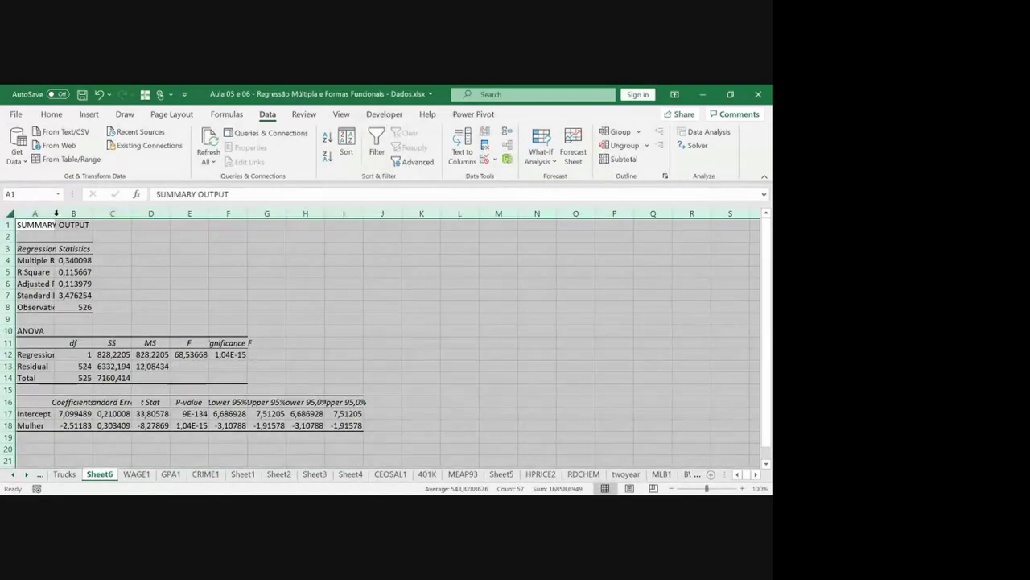
double_click(54, 214)
click(118, 436)
Step: Highlight the Mulher label and its coefficient in A18:B18 with yellow fill and bold red text
drag(32, 425, 121, 425)
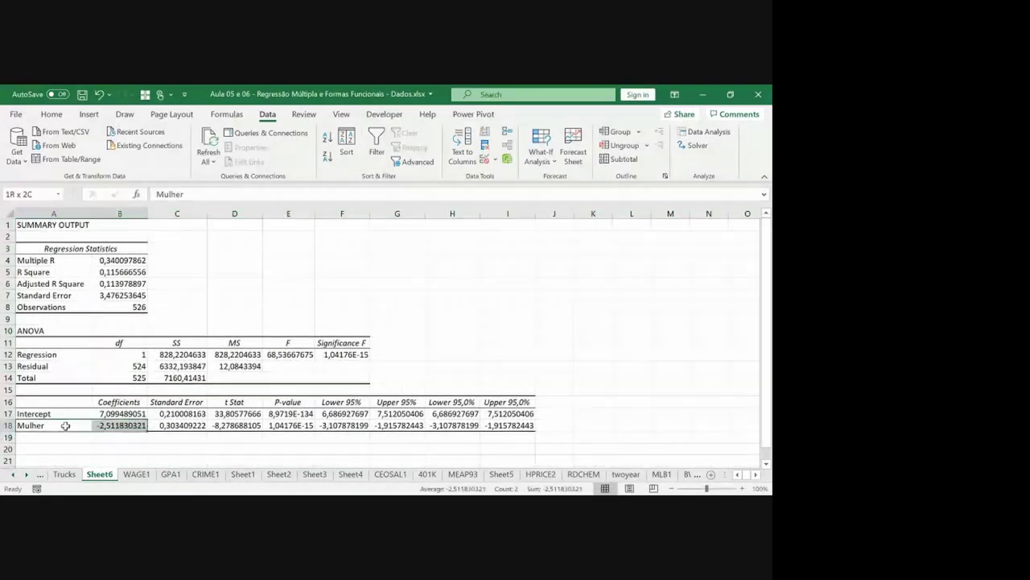
click(52, 114)
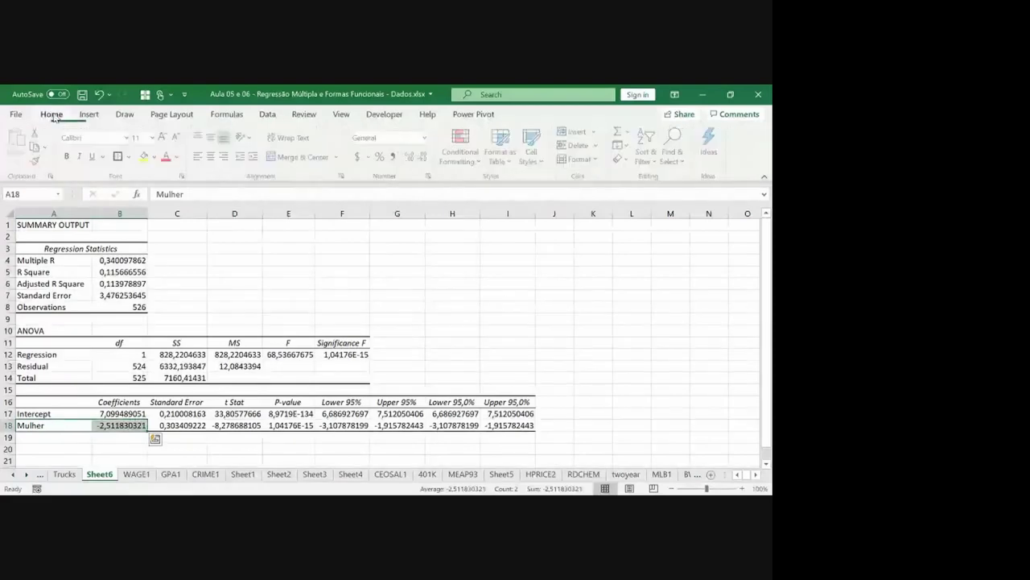
click(147, 157)
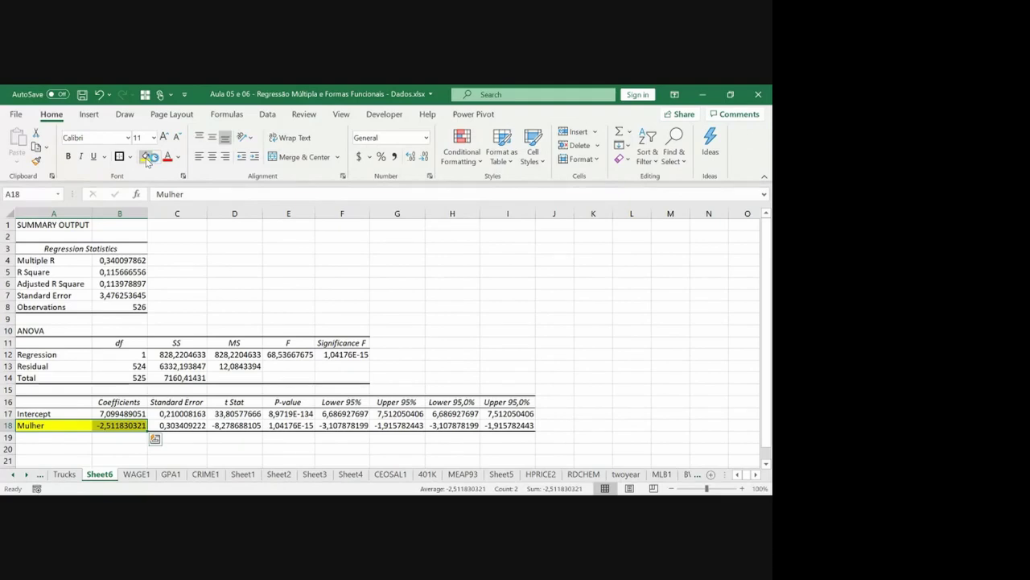
click(168, 161)
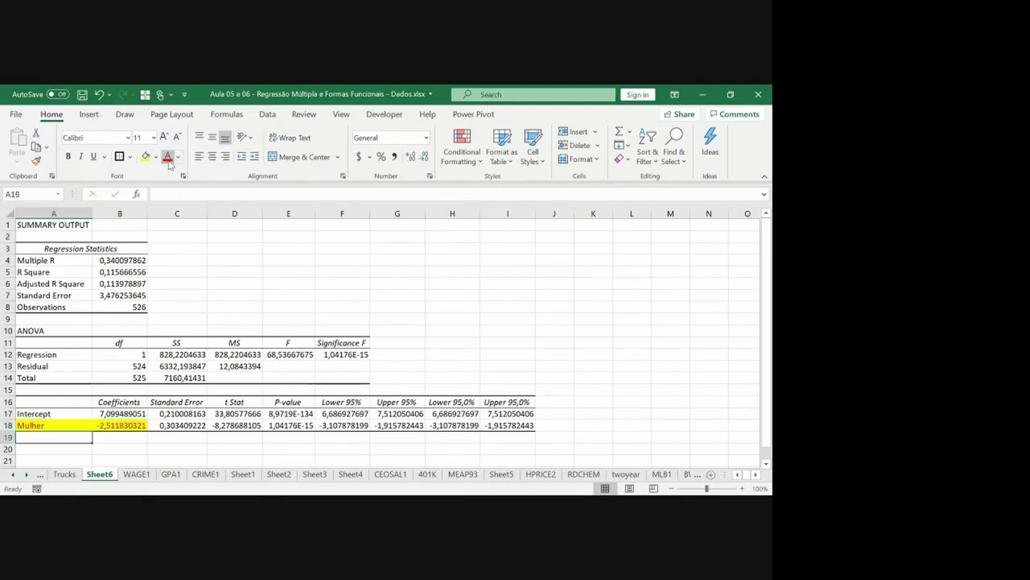
key(ctrl+b)
Step: Enter the notes "Dif. Médias" in B19 and "Mulheres - Homens" in B20 beneath the Mulher coefficient
key(Down)
key(Right)
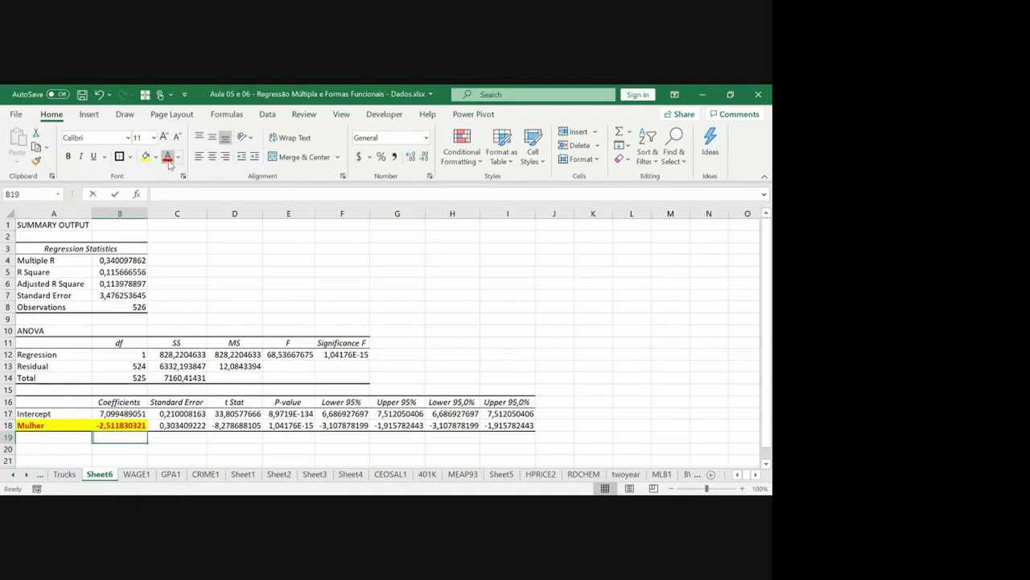
text(Dif. M)
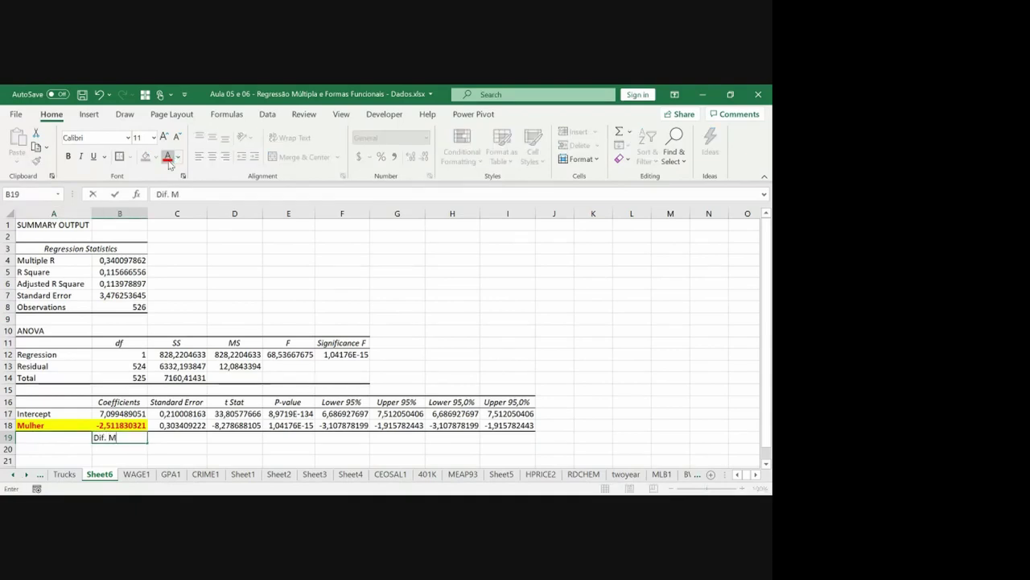
text(édias)
key(Return)
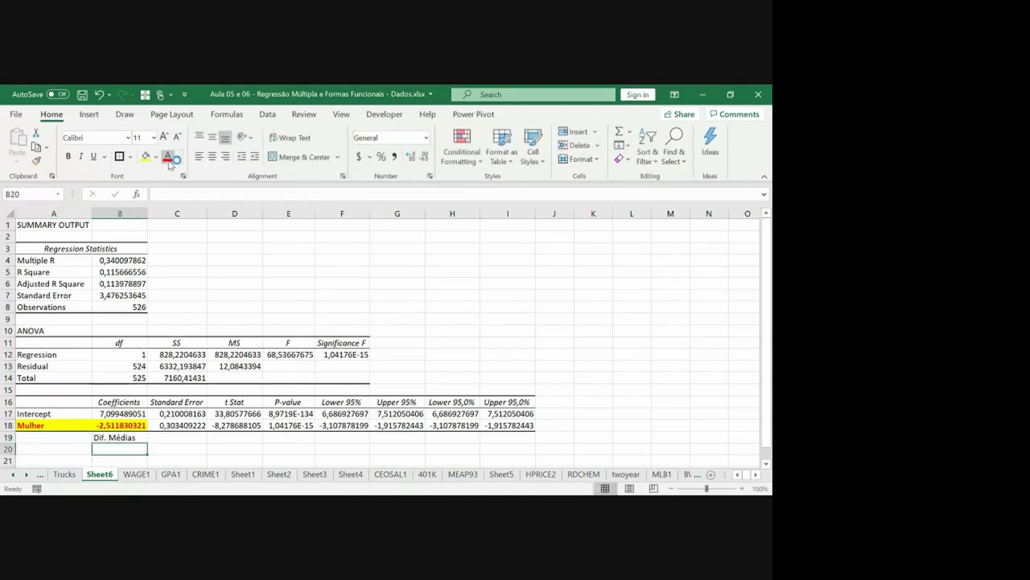
text(Mulhere)
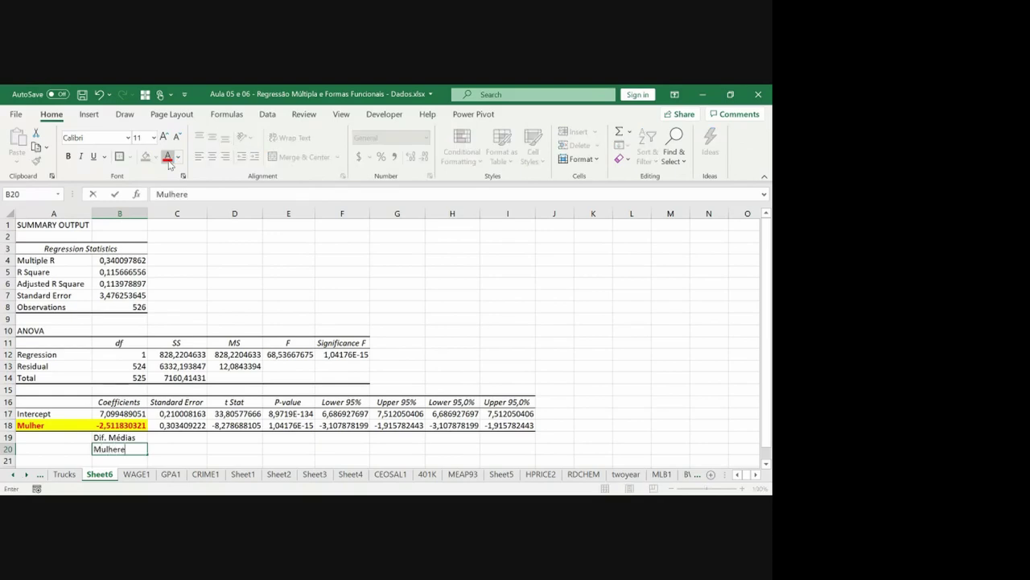
text(s - Homens)
key(Return)
key(Up)
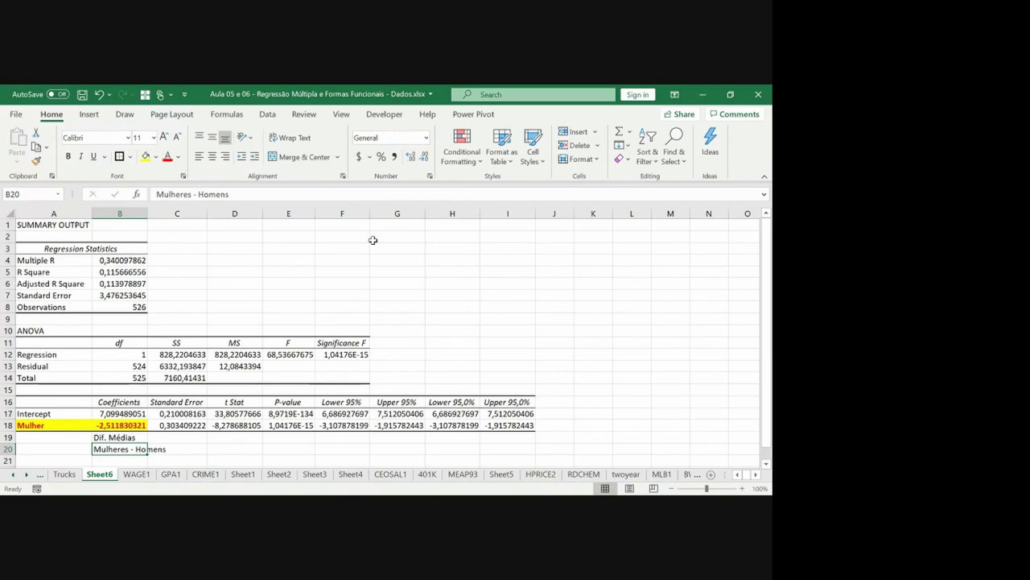
Step: Filter the Mulher column in WAGE1 to show only the value 1
click(121, 475)
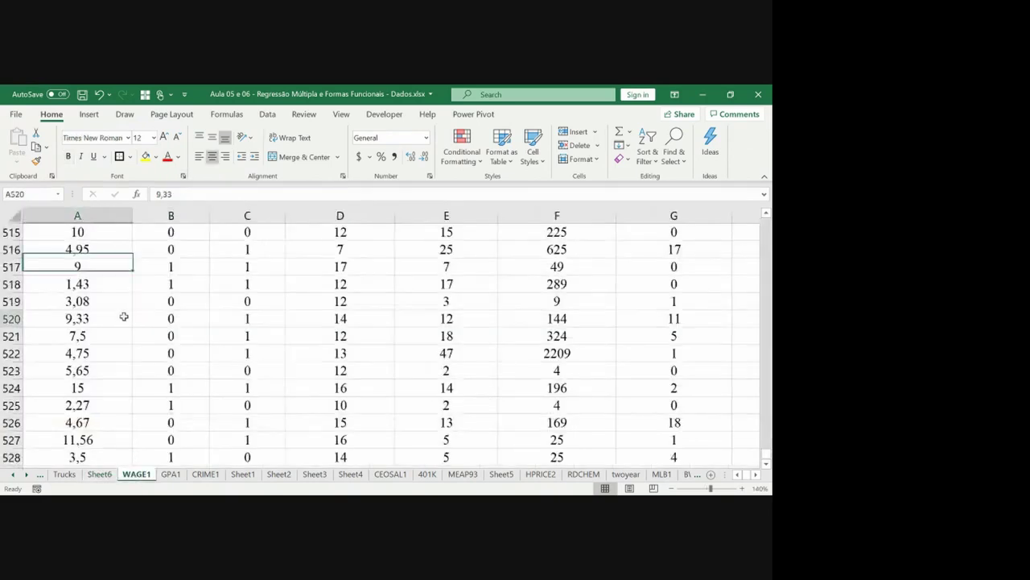
key(ctrl+Home)
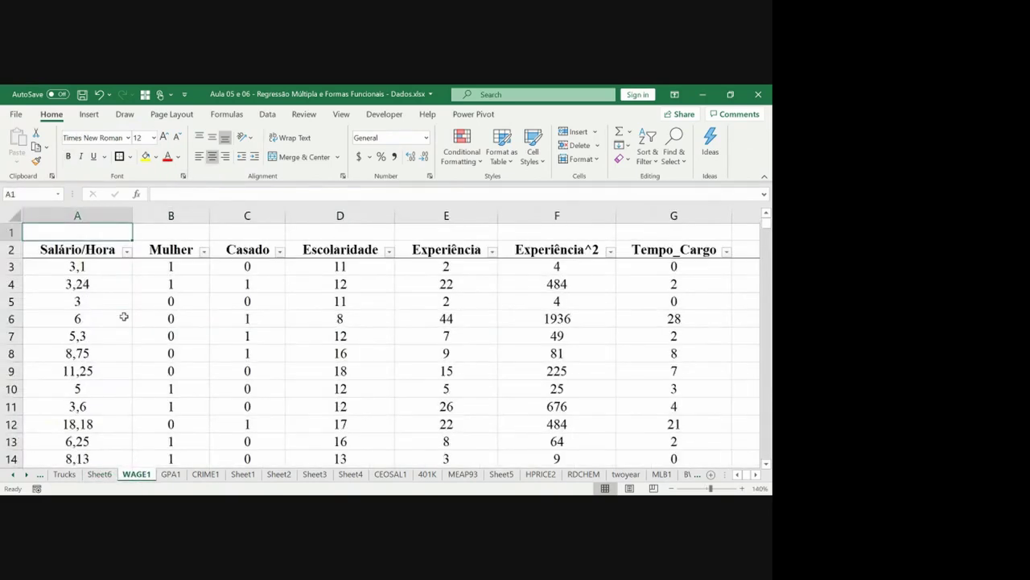
click(204, 251)
click(69, 364)
click(69, 387)
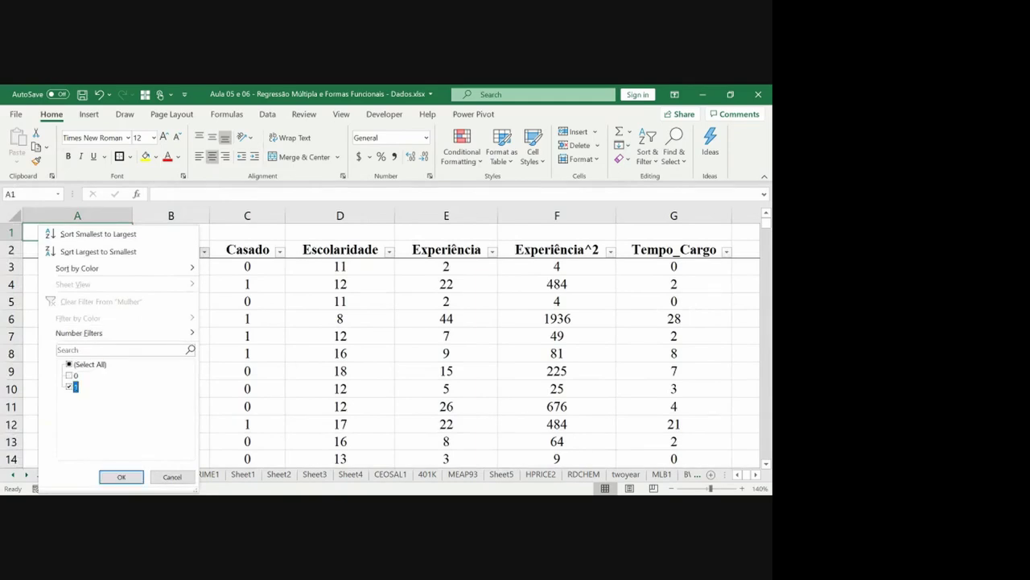
click(121, 476)
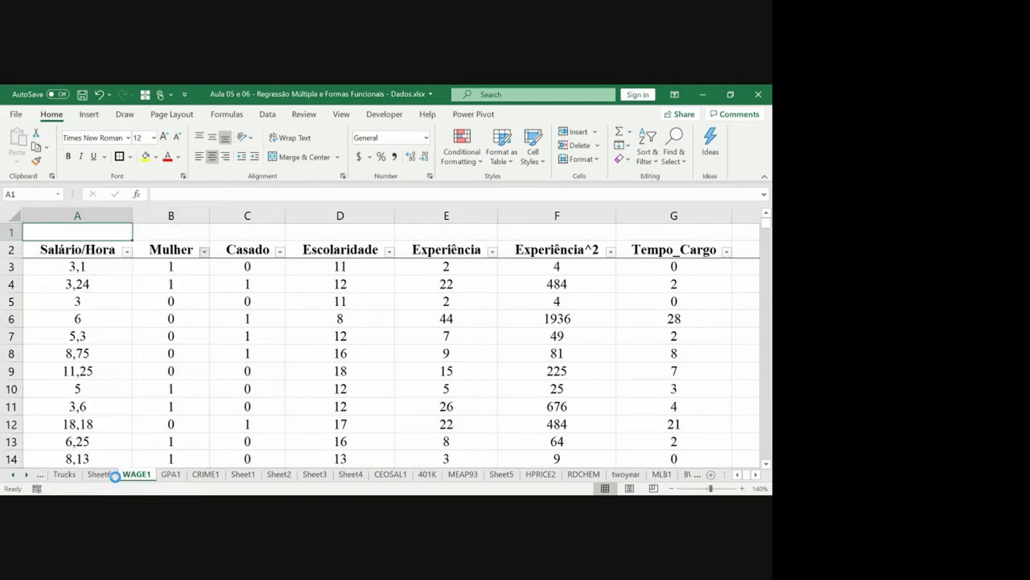
Step: Copy the filtered Salário/Hora column with its header and paste it into Sheet6 starting at L3
click(167, 250)
key(Left)
key(ctrl+shift+Down)
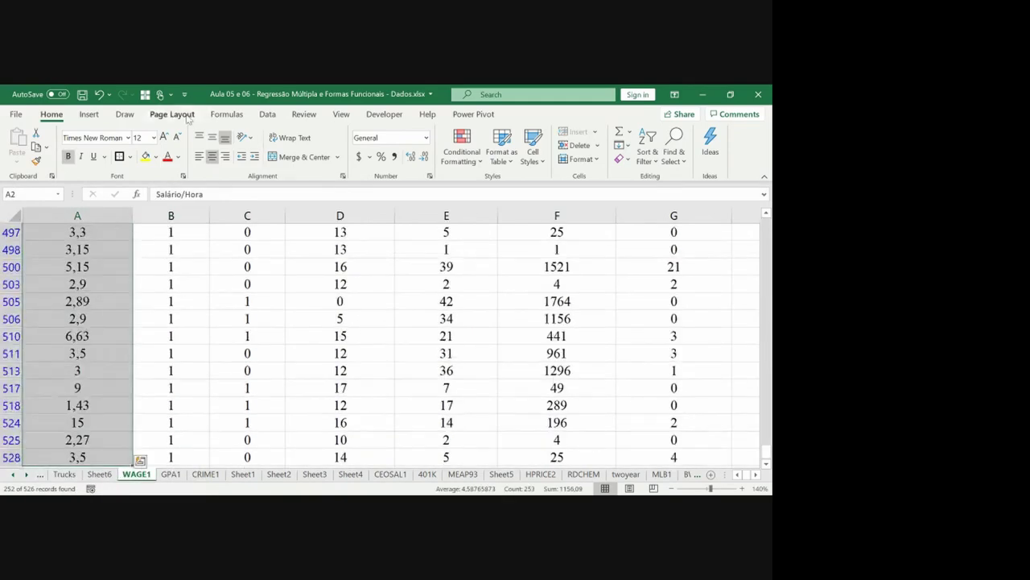
click(155, 97)
key(ctrl+c)
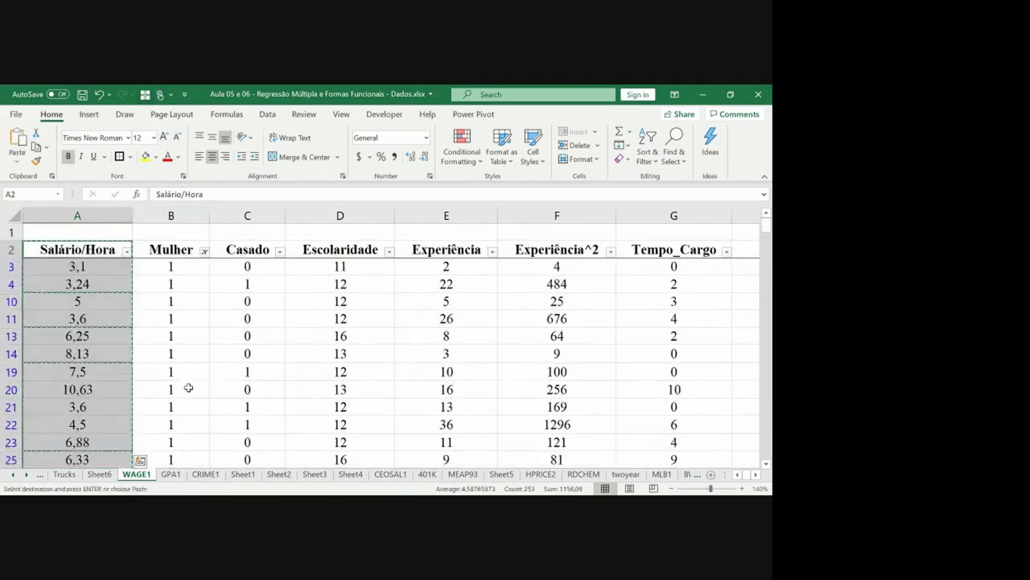
click(99, 474)
click(606, 245)
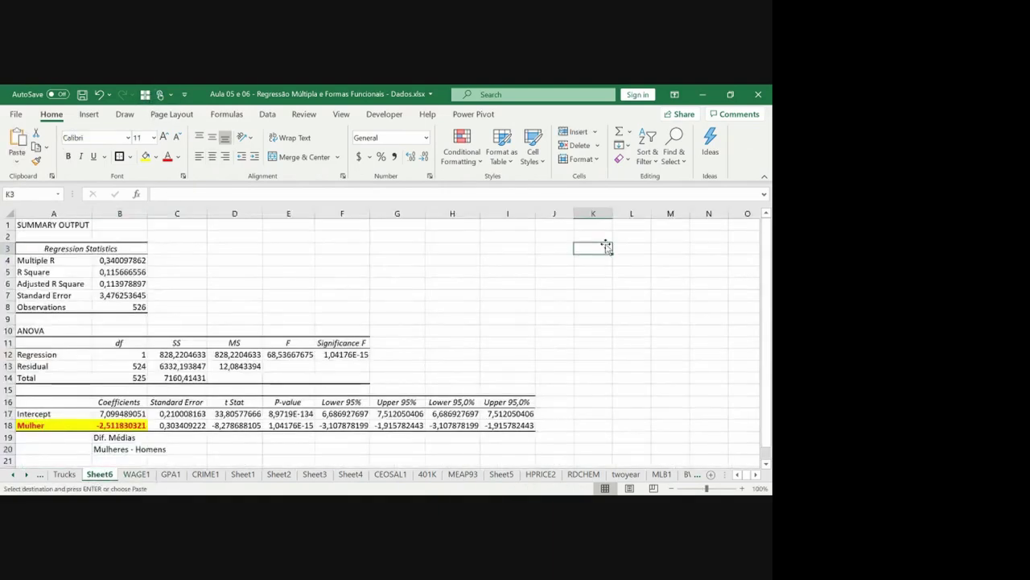
key(ctrl+v)
Step: Rename the pasted wage column's header in L3 as "Mulheres" and fit column L's width to its contents
click(606, 245)
text(Mu)
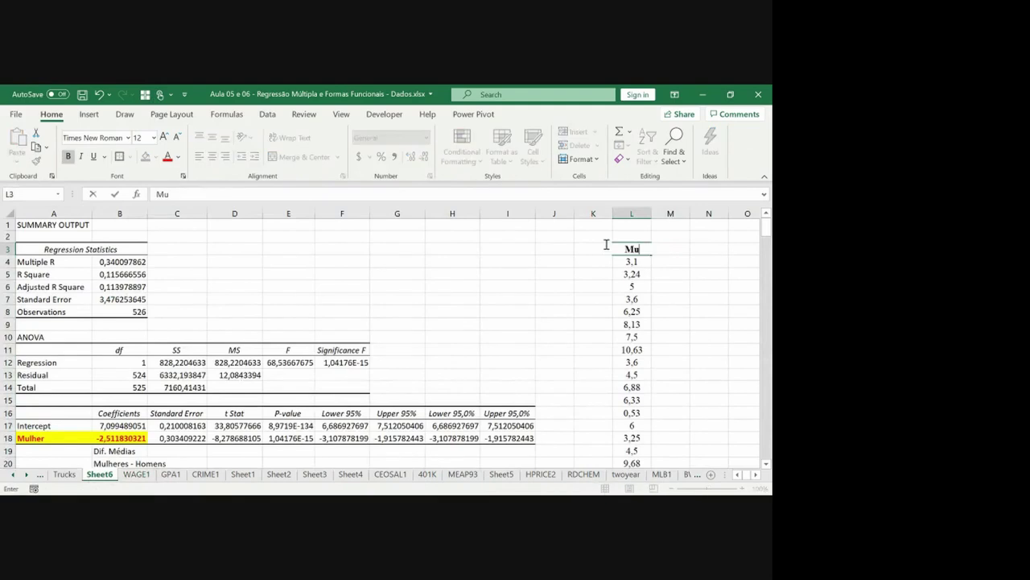
text(lheres)
key(Return)
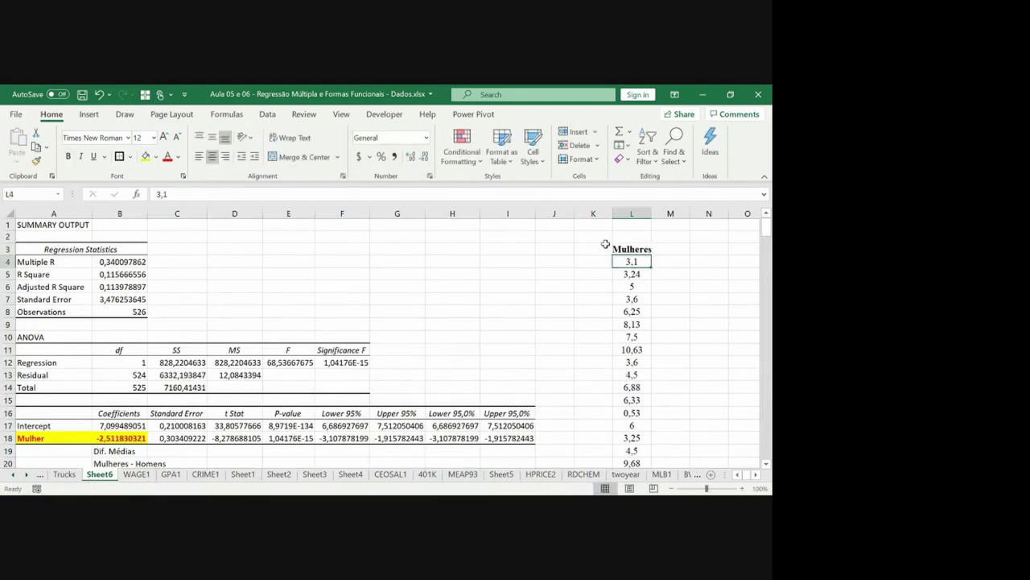
double_click(651, 212)
click(640, 245)
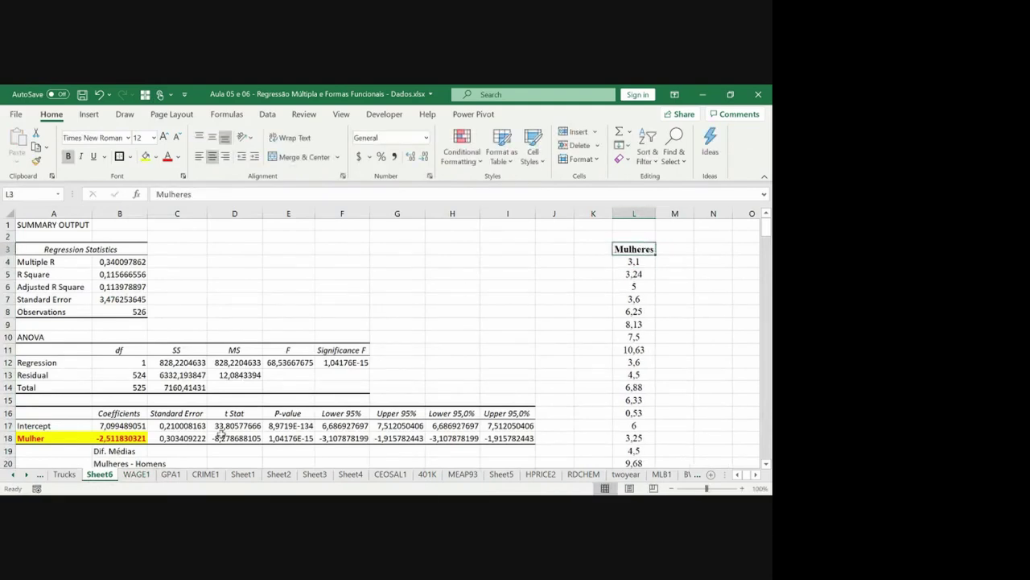
Step: Change the Mulher filter in WAGE1 to show only the value 0
click(133, 475)
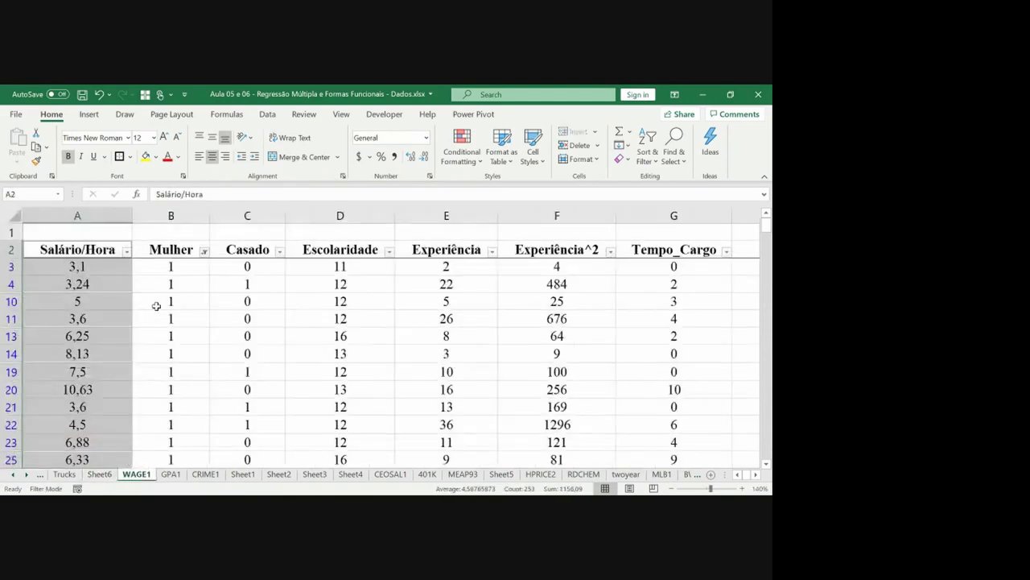
click(200, 252)
click(206, 252)
click(69, 376)
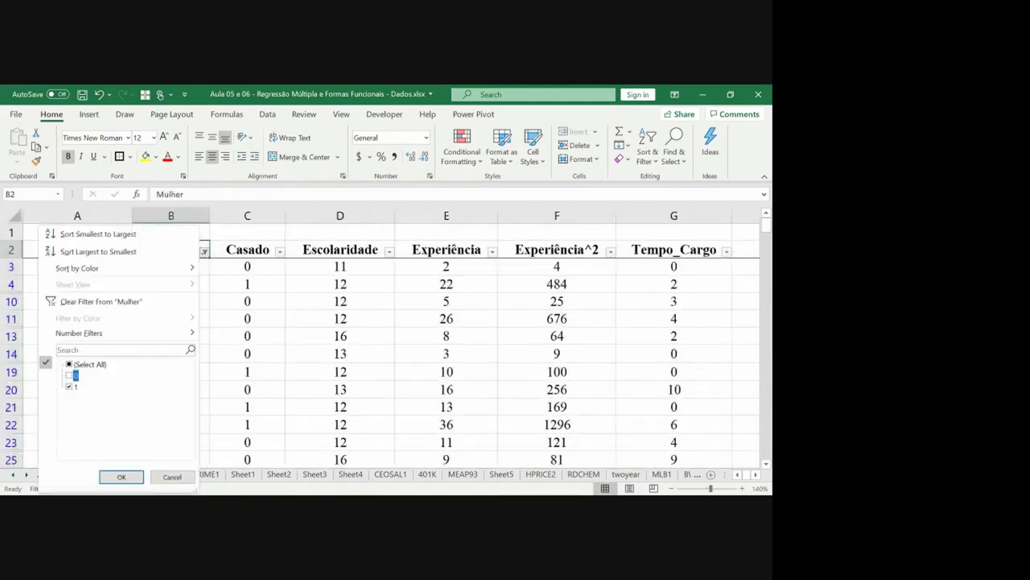
click(69, 387)
click(121, 477)
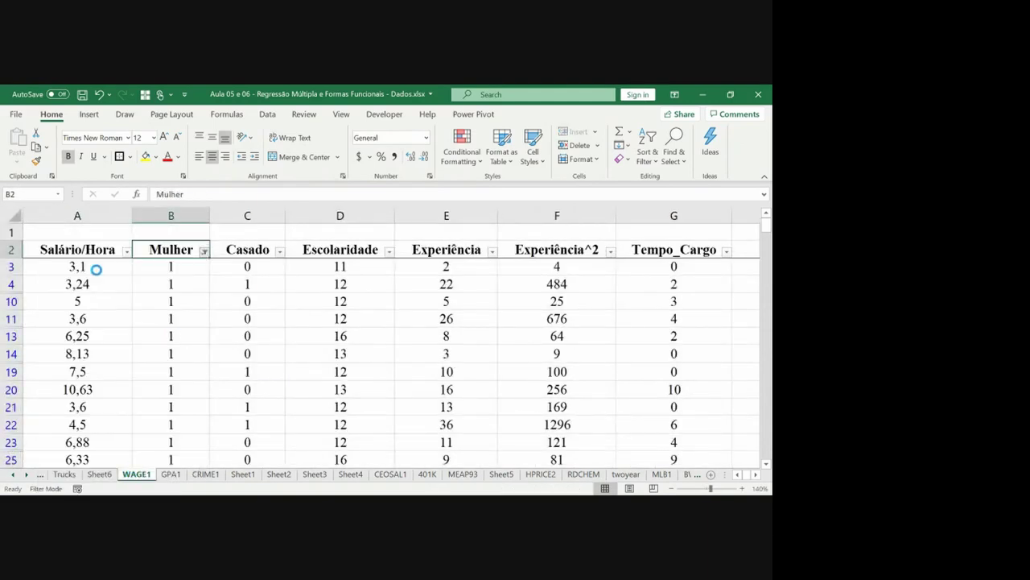
Step: Copy the filtered Salário/Hora column with its header and paste it into Sheet6 starting at M3
click(83, 250)
key(ctrl+shift+Down)
key(ctrl+c)
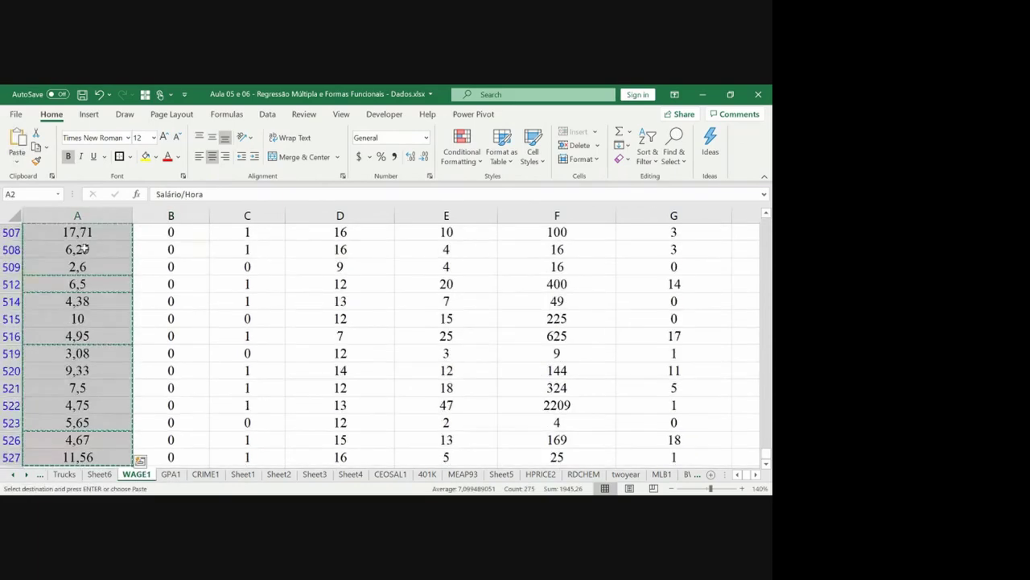
click(99, 474)
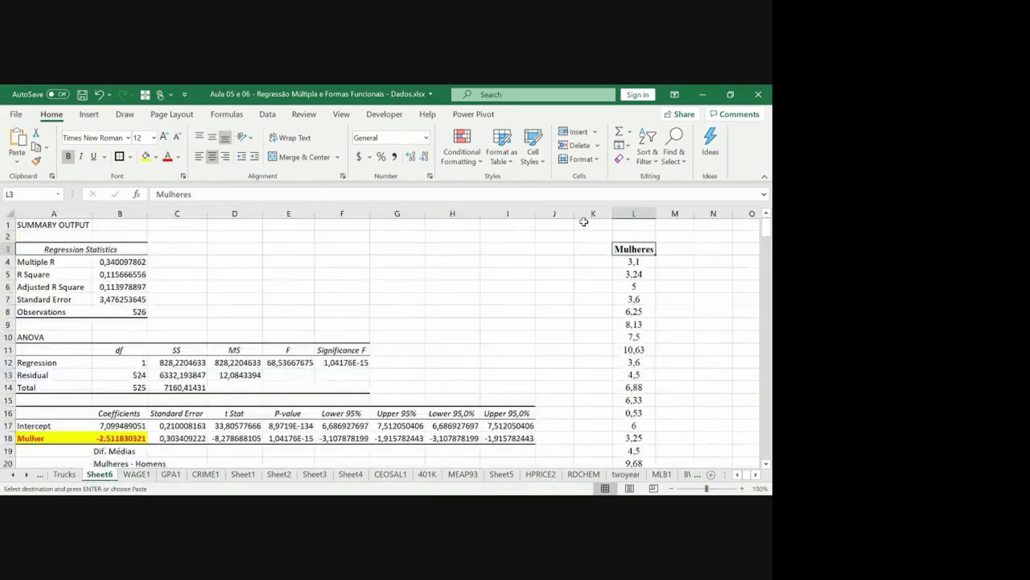
key(Right)
key(ctrl+v)
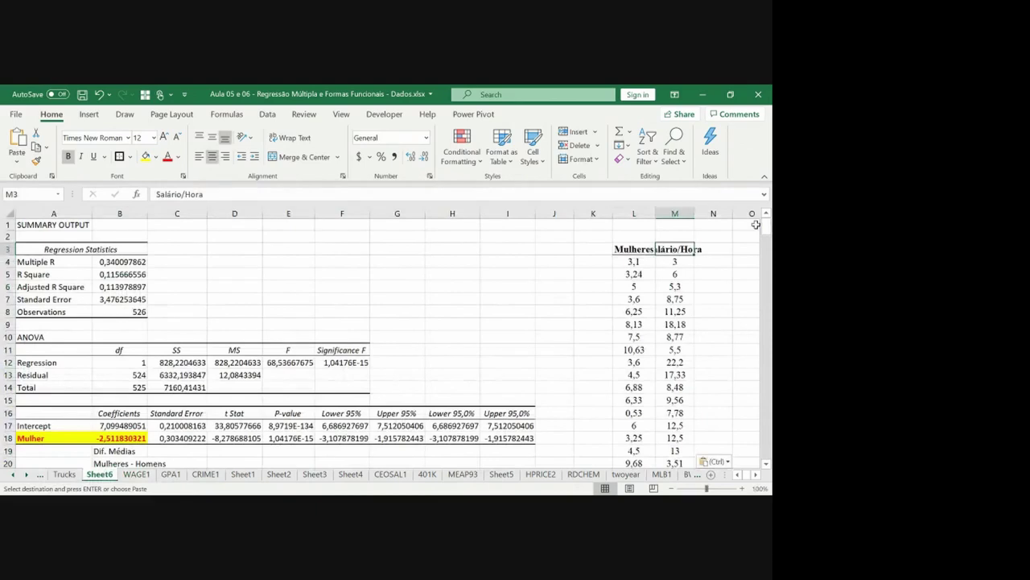
Step: Rename the header in M3 as "Homens" and fit column M's width to its contents
text(Homens)
key(ctrl+Return)
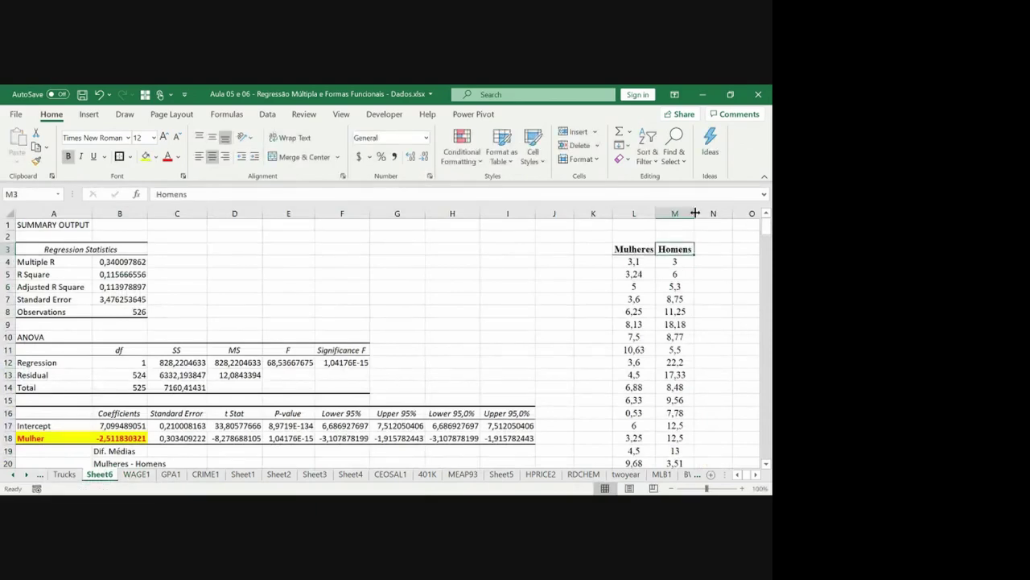
double_click(695, 213)
key(Right)
key(Right)
key(Left)
key(Left)
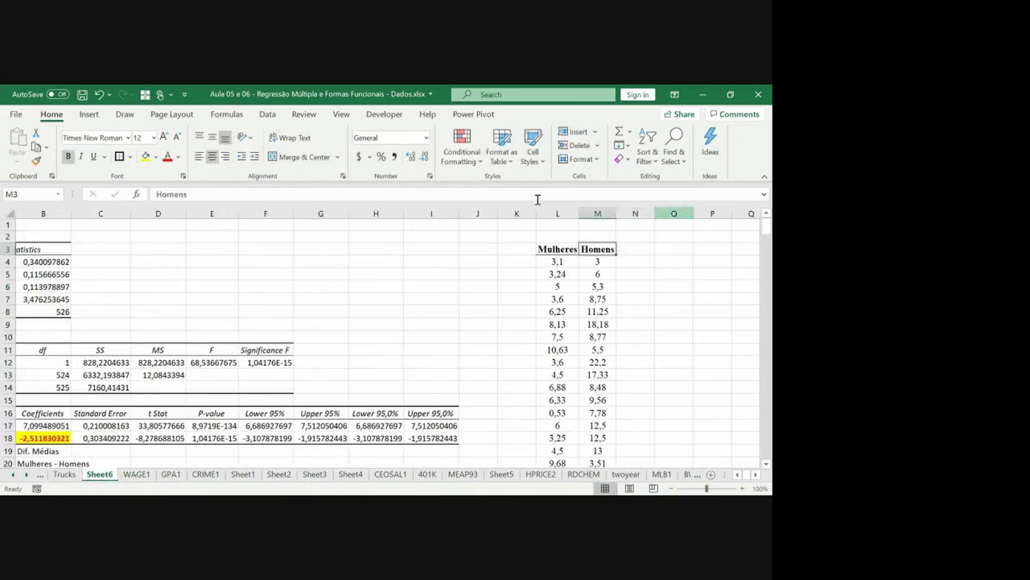
Step: Open the Data Analysis tool "t-Test: Two-Sample Assuming Unequal Variances"
click(268, 115)
click(707, 131)
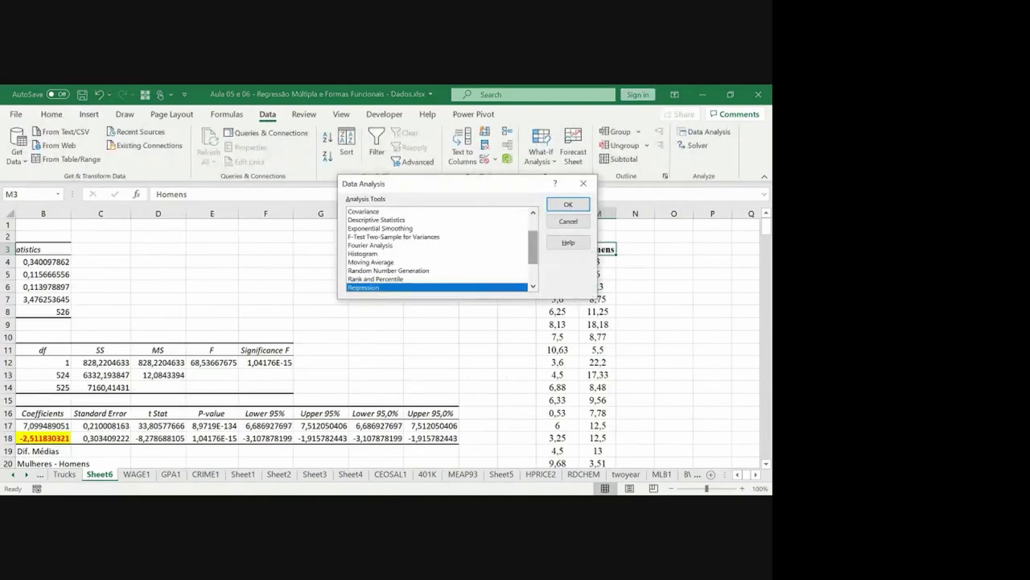
scroll(437, 249, down, 2)
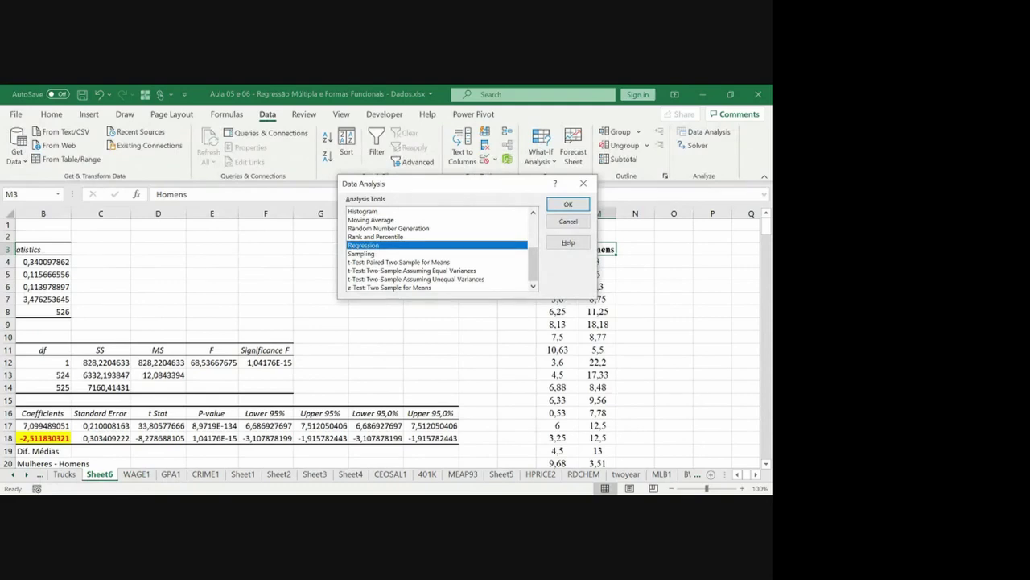
click(437, 278)
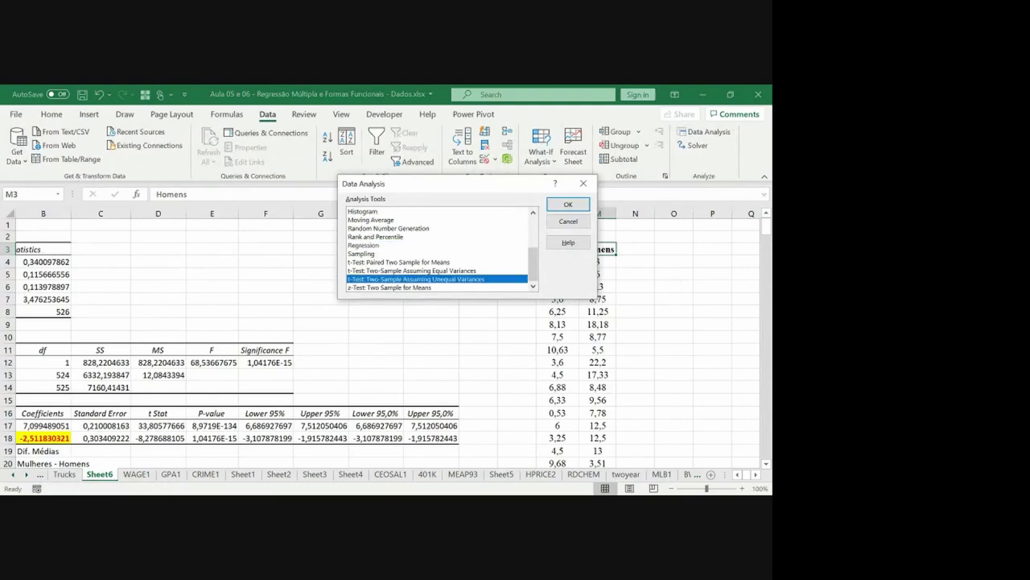
click(567, 204)
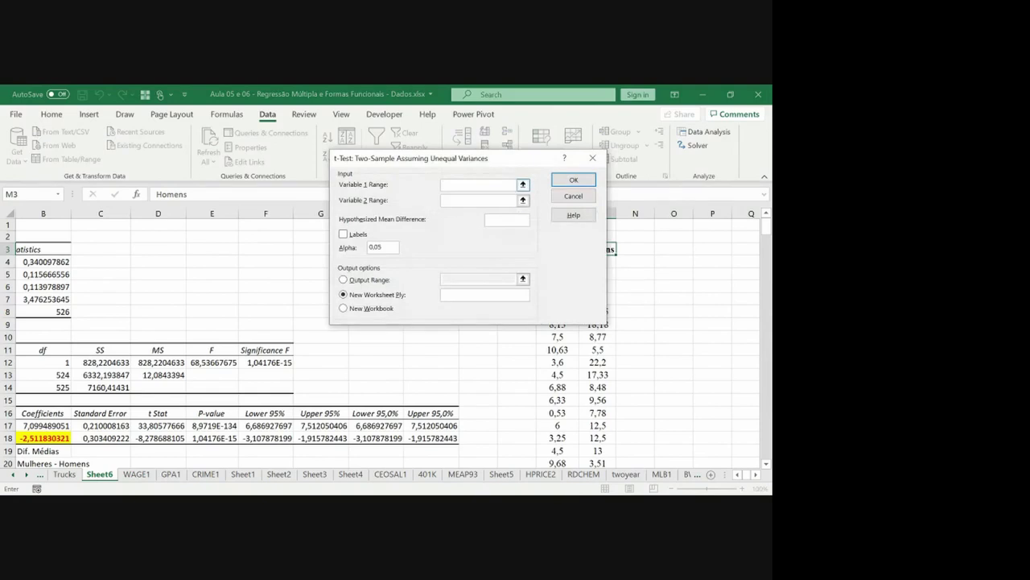
Step: Set the t-test's Variable 1 Range to the Mulheres data L3:L255 and Variable 2 Range to the Homens data M3:M277
click(522, 184)
click(546, 248)
key(ctrl+shift+Down)
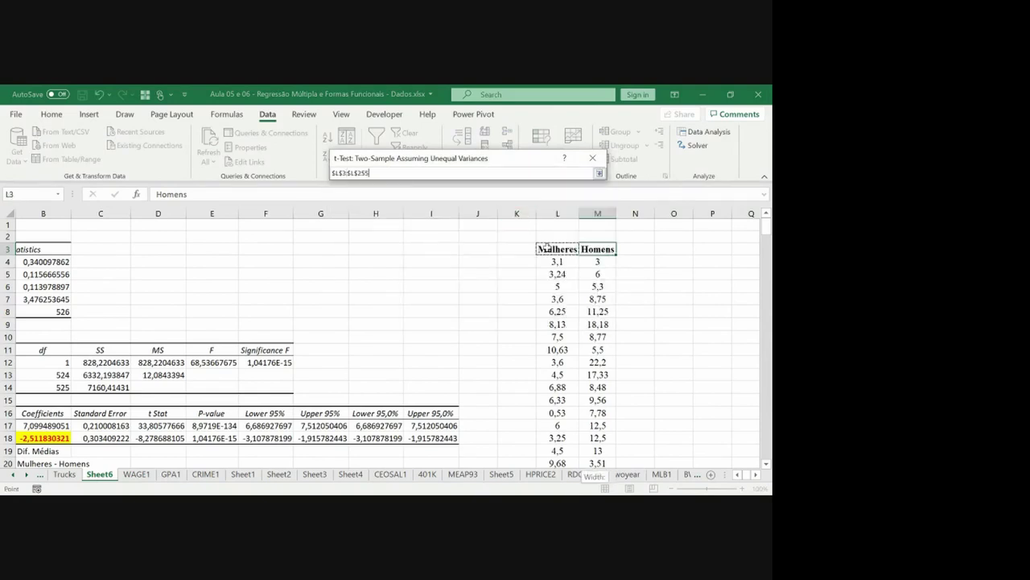
click(599, 173)
click(522, 200)
click(588, 238)
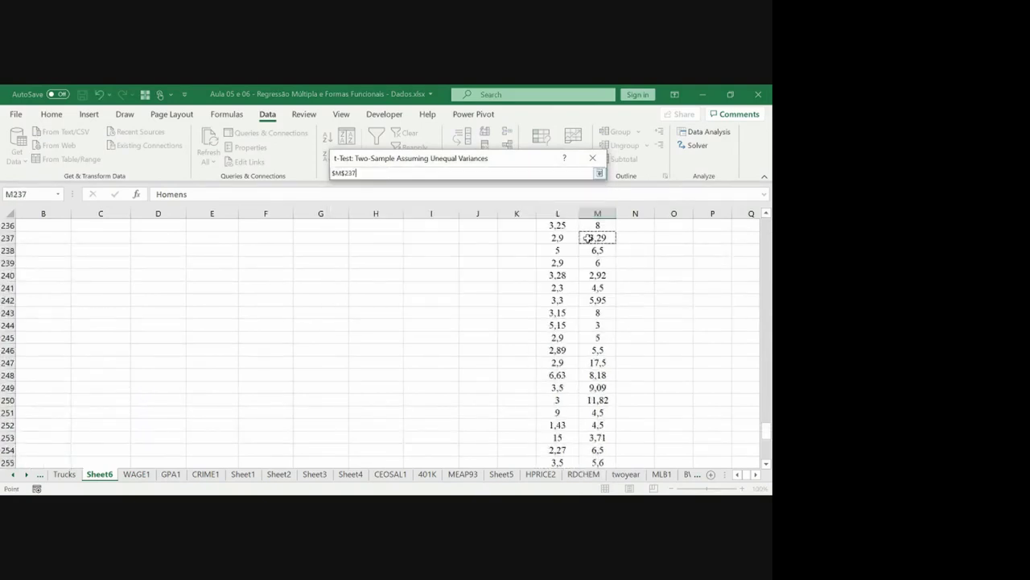
key(ctrl+Up)
key(ctrl+shift+Down)
key(Return)
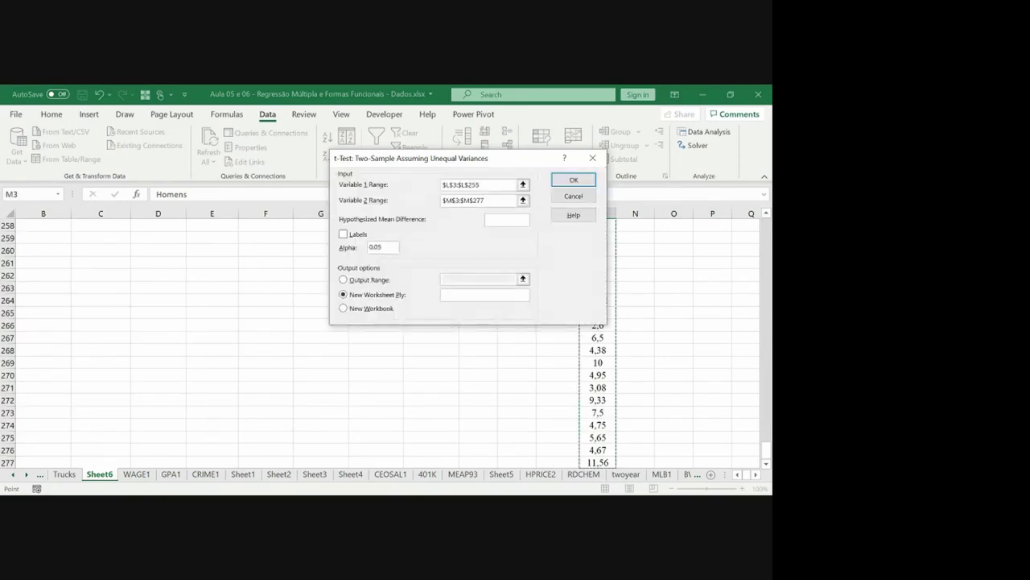
Step: Direct the t-test results to an output range on Sheet6, picking the destination cell in column A
click(344, 279)
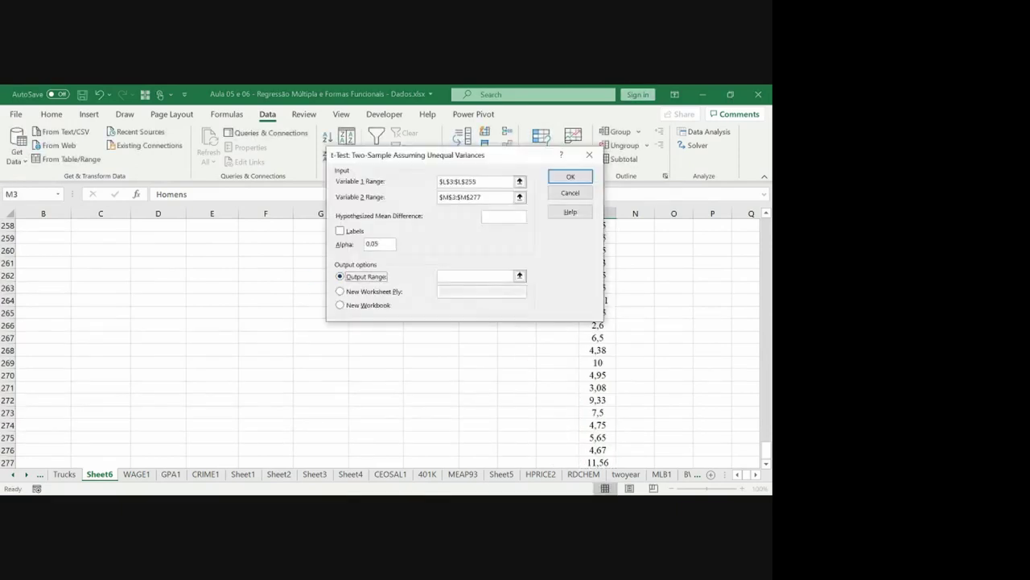
click(519, 275)
click(158, 276)
key(ctrl+Left)
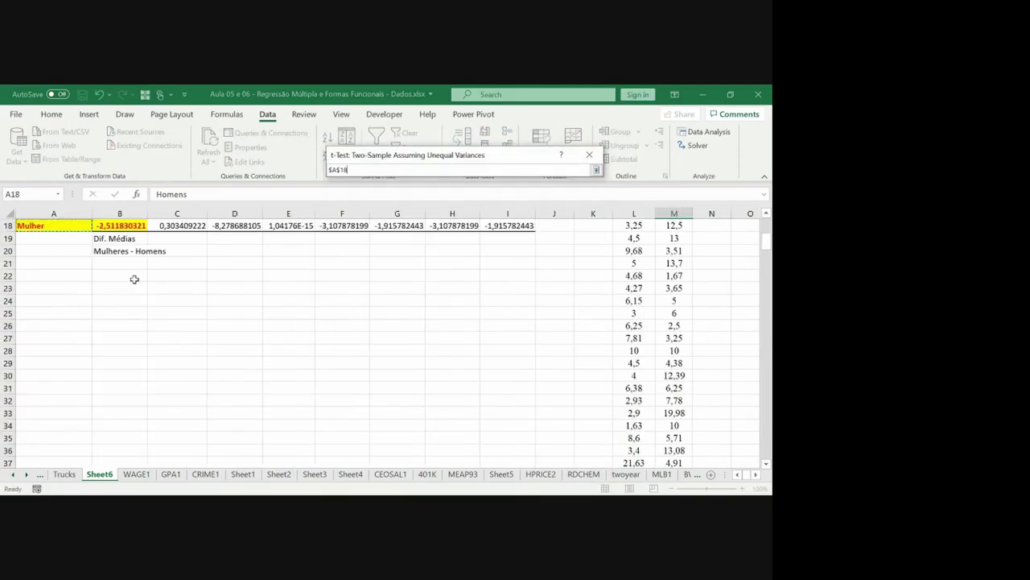
Step: Set the output range of the unequal-variances t-test to $A$22 and try to run the test
key(Down)
key(Down)
key(Down)
key(Down)
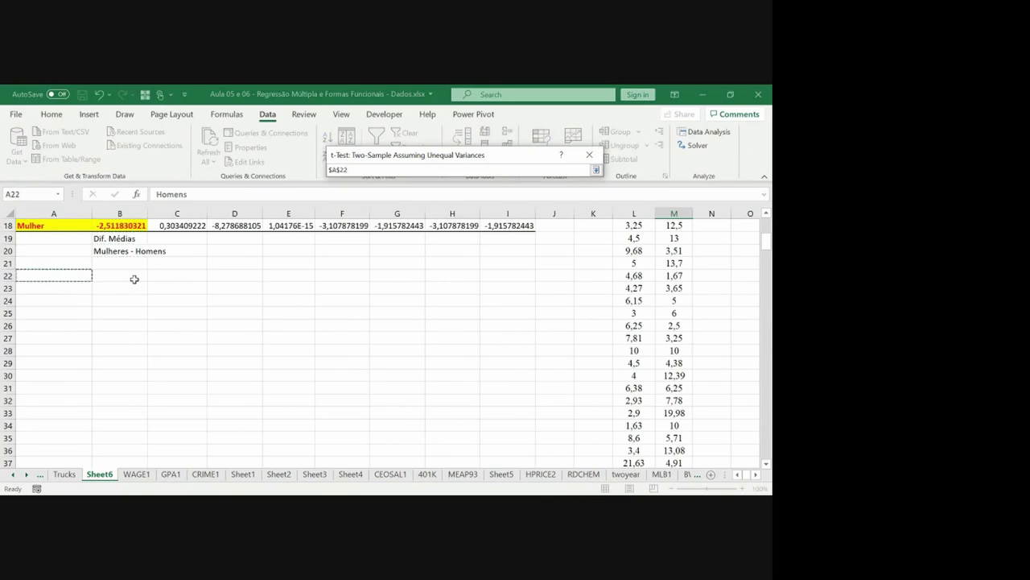
key(Return)
key(Return)
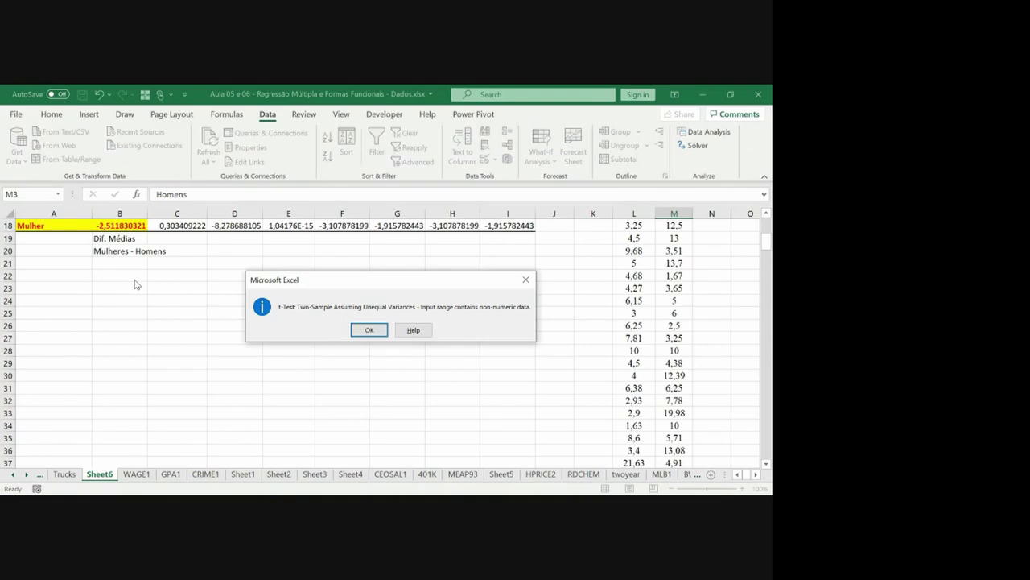
Step: Enable Labels for the input ranges $L$3:$L$255 and $M$3:$M$277, and rerun the unequal-variances t-test
key(Return)
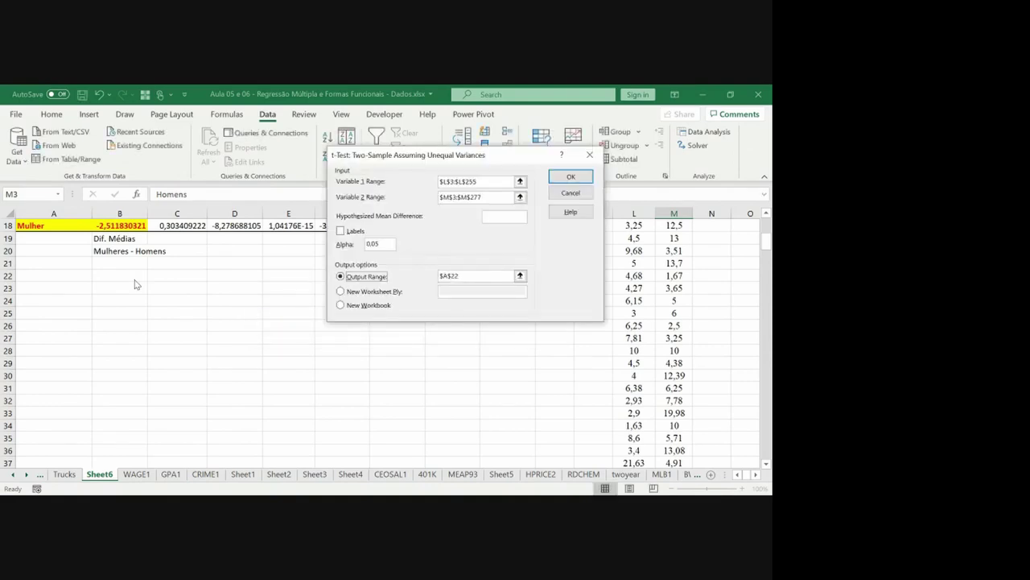
key(Return)
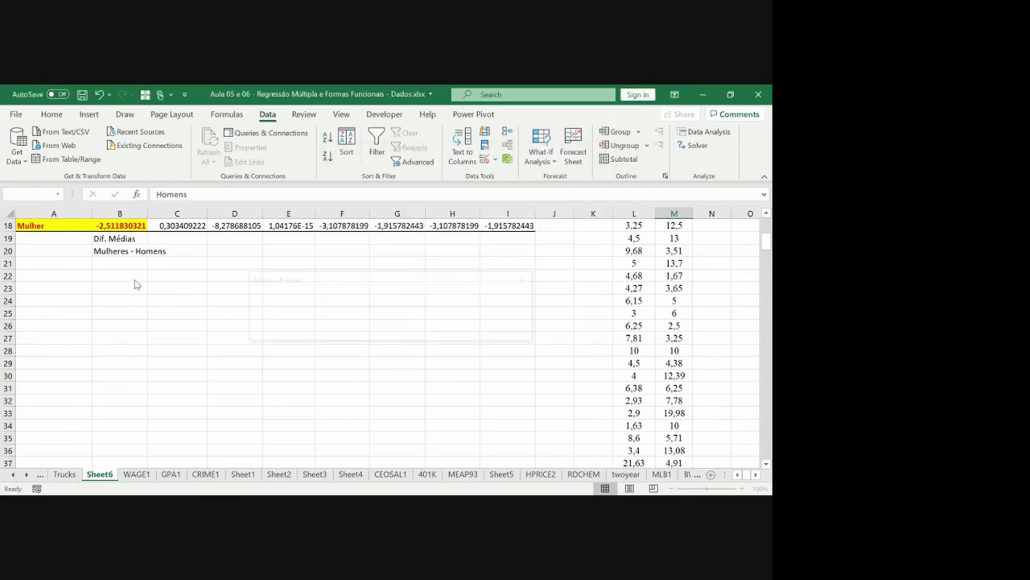
key(Return)
click(341, 230)
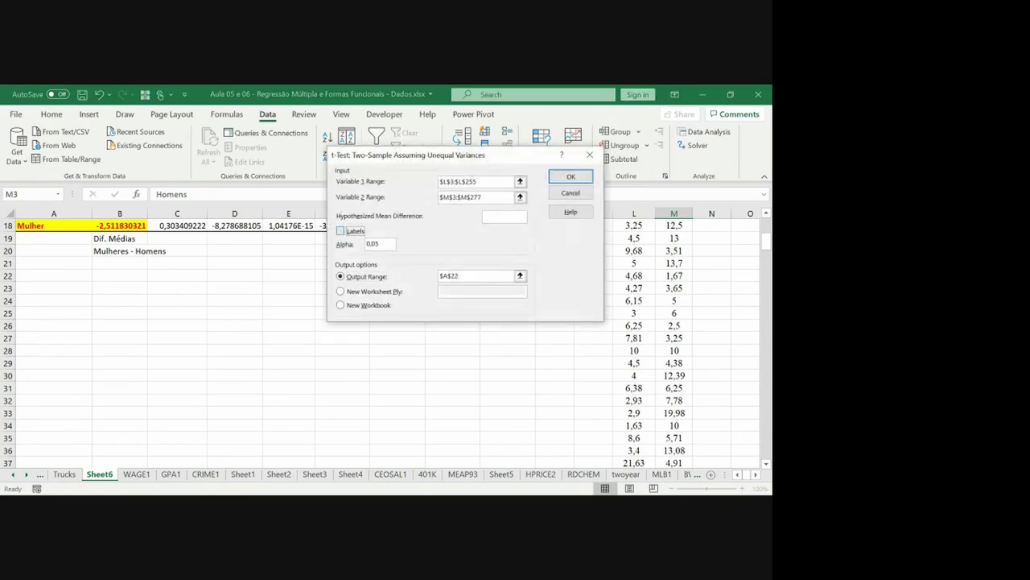
click(563, 176)
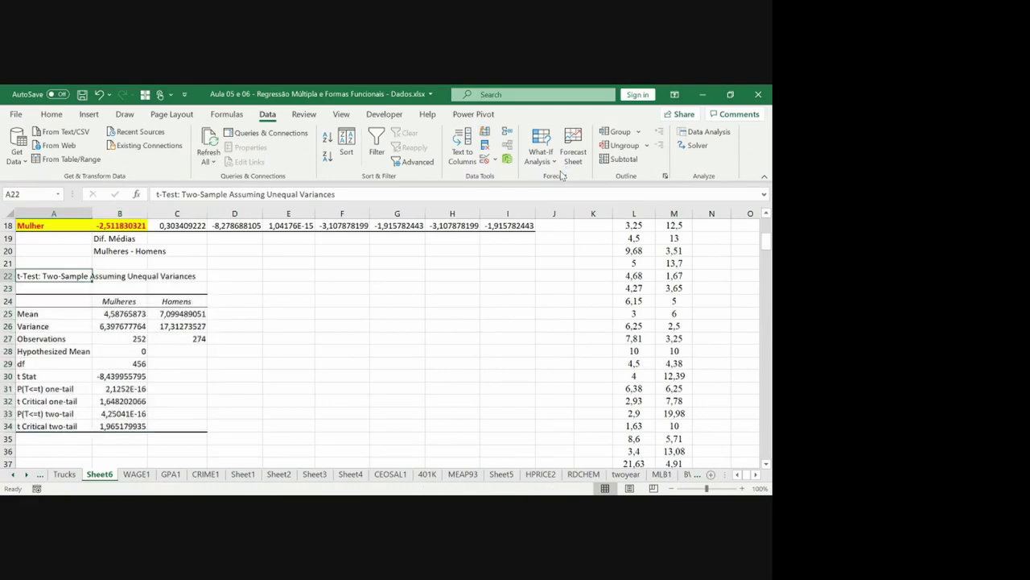
Step: Calculate the difference between the Mulheres and Homens means in D25 with =B25-C25
key(Down)
key(Down)
key(Down)
key(Down)
key(Down)
key(Up)
key(Up)
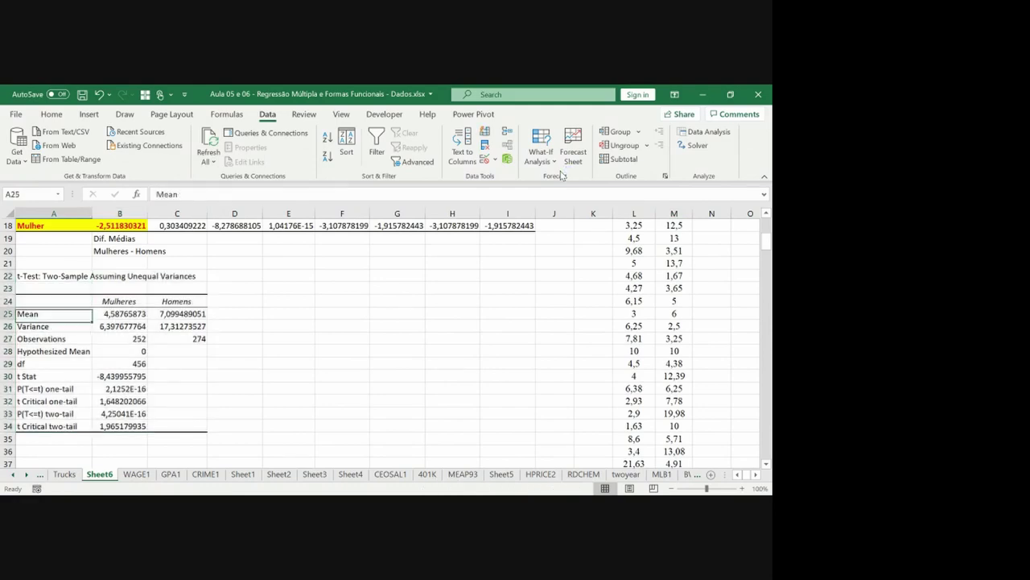
key(Right)
key(Right)
key(Right)
text(=)
key(Left)
key(Left)
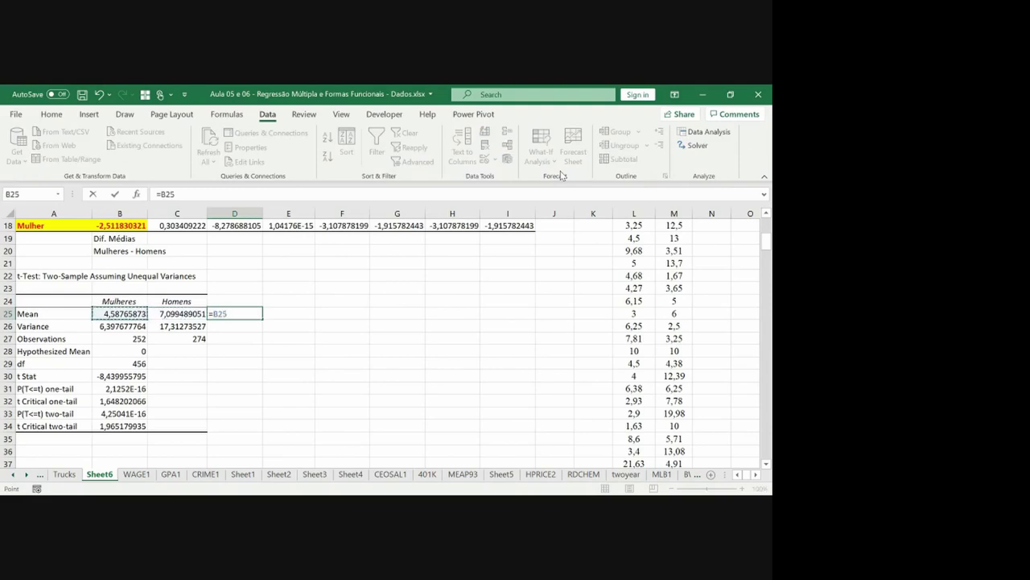
text(-)
key(Left)
key(Return)
Step: Reference the Mulher regression coefficient in E25 with =B18, beside the calculated mean difference
key(Up)
key(Right)
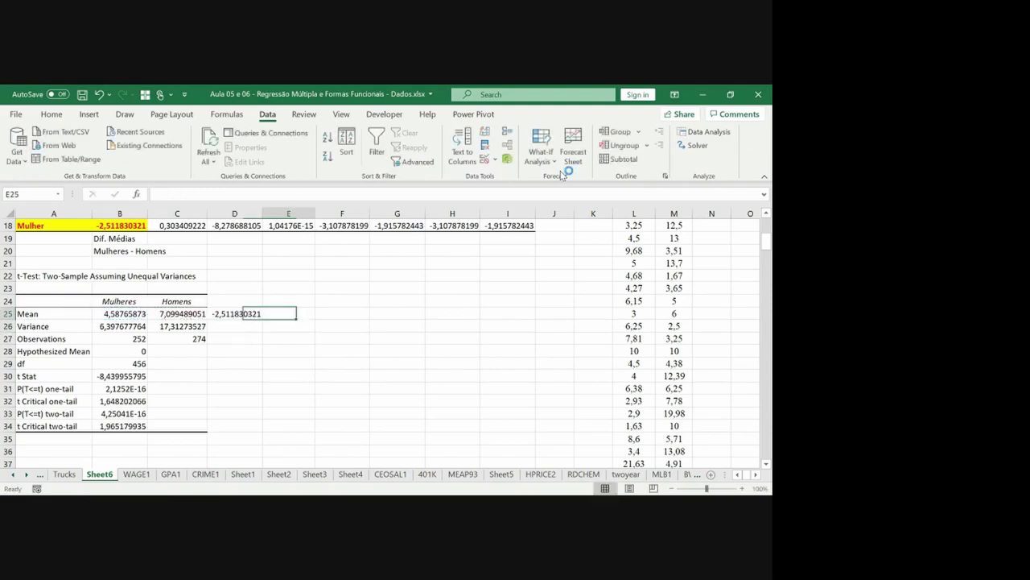
text(=)
key(Up)
key(Left)
key(Down)
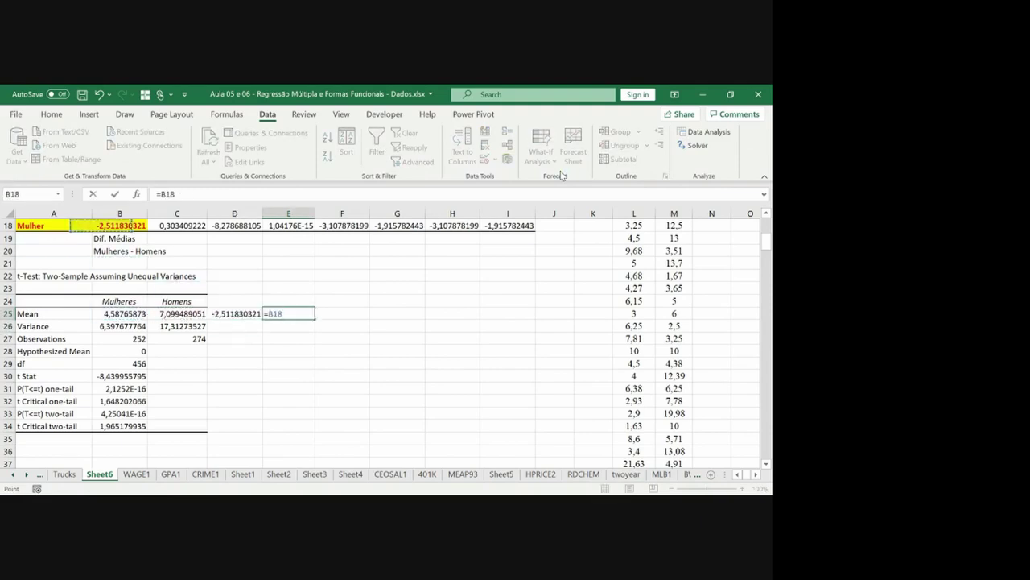
key(Return)
Step: Make the means and their differences in B25:E25 bold
key(Left)
key(Up)
key(shift+Right)
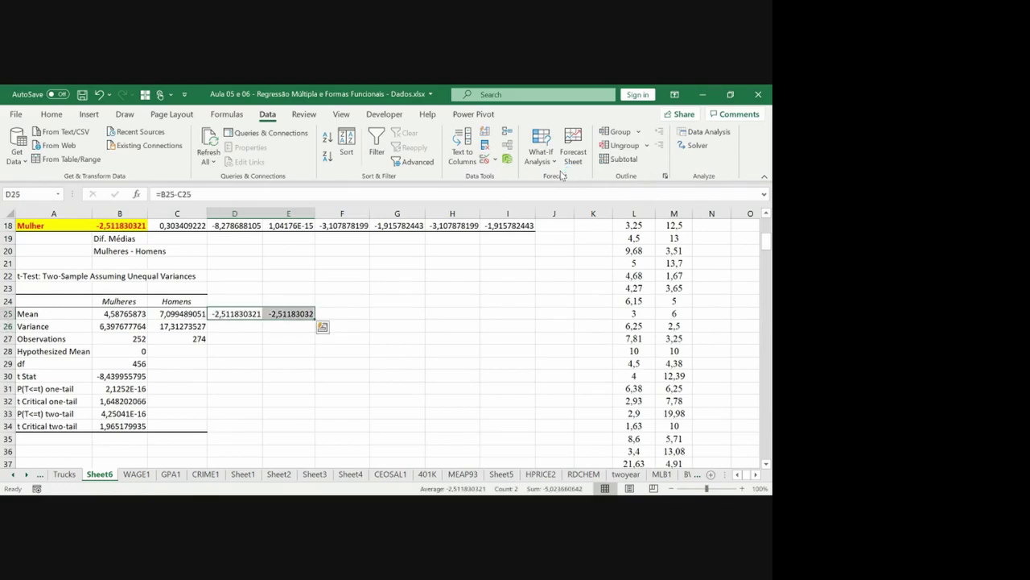
key(Left)
key(Left)
key(shift+Right)
key(shift+Right)
key(shift+Right)
key(ctrl+c)
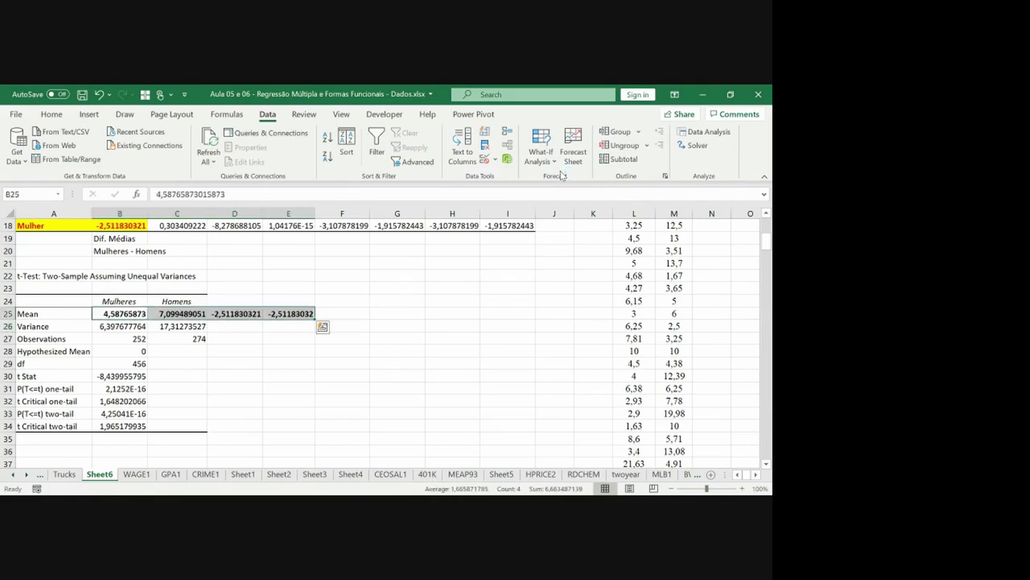
Step: Examine the Mulher coefficient row and the regression table above the t-test results
key(Escape)
key(Up)
key(Up)
key(Up)
key(Up)
key(Up)
key(Up)
key(Up)
key(Up)
key(Up)
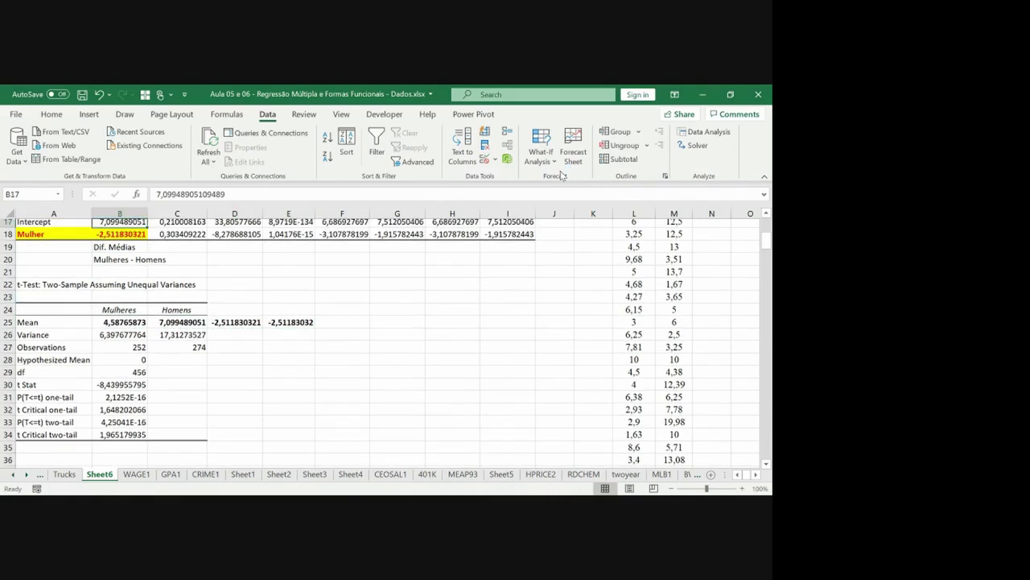
key(Down)
key(Down)
key(Right)
key(Right)
key(Left)
key(Left)
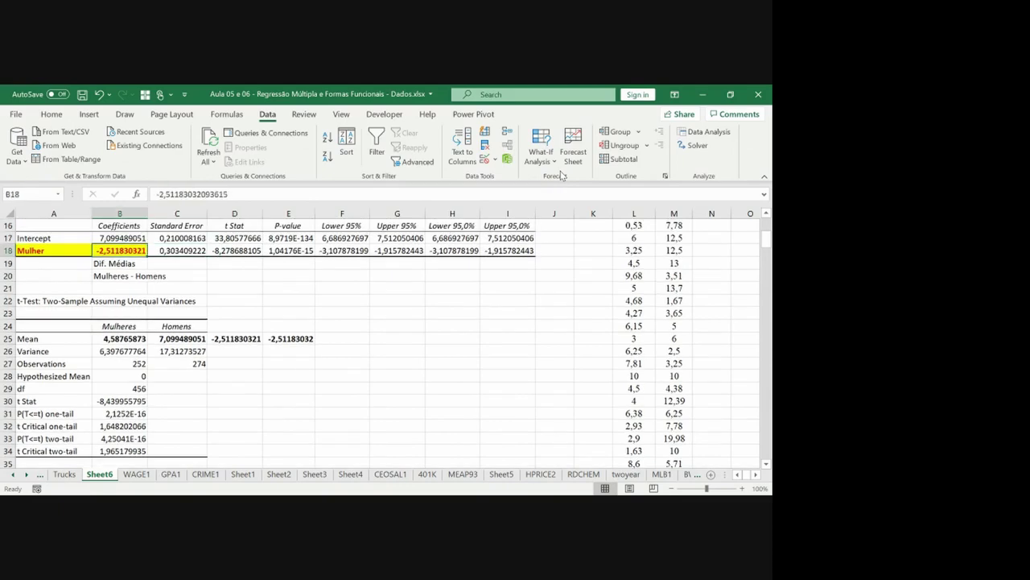
key(Up)
key(Up)
key(Up)
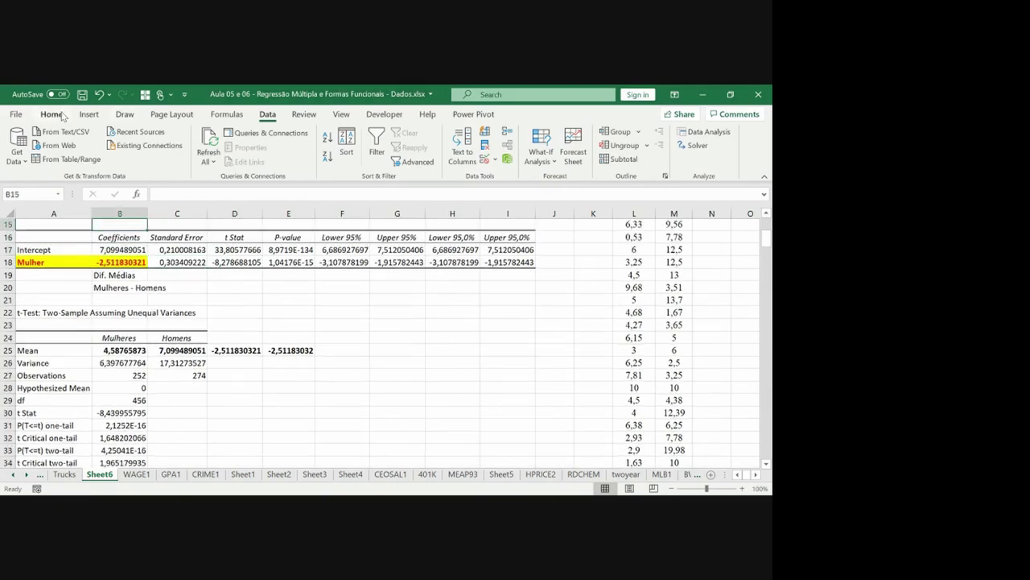
key(Up)
key(Up)
key(Up)
key(Up)
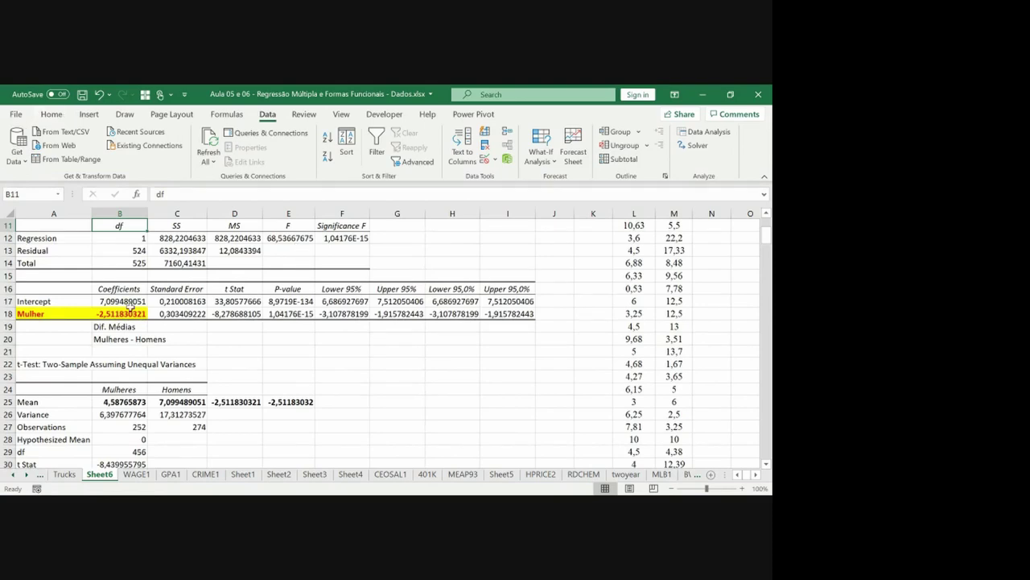
click(126, 311)
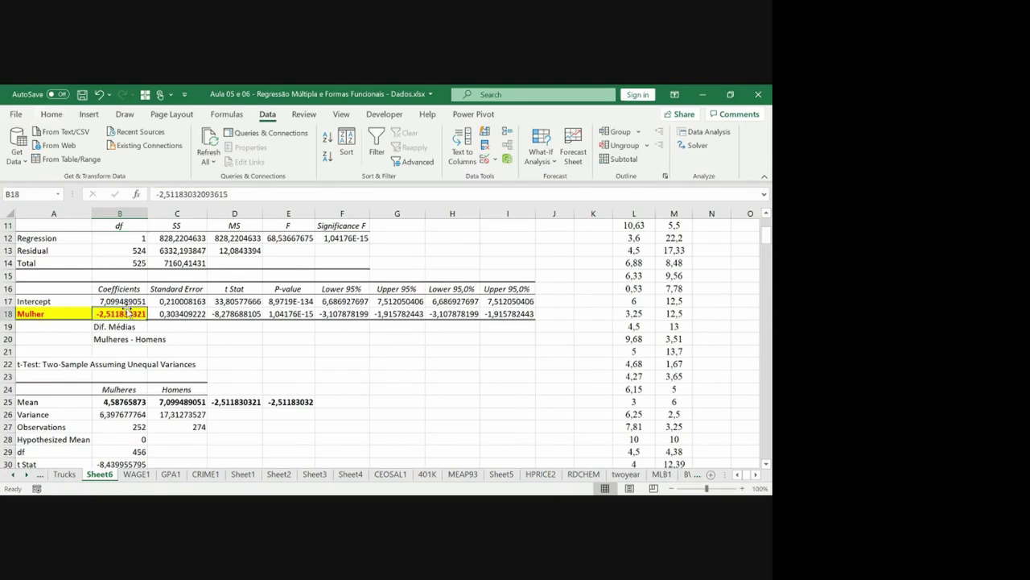
Step: Review the multiple regression coefficients for Mulher, Escolaridade, Experiência and Tempo_Cargo on the WAGE1 sheet
click(139, 475)
click(524, 333)
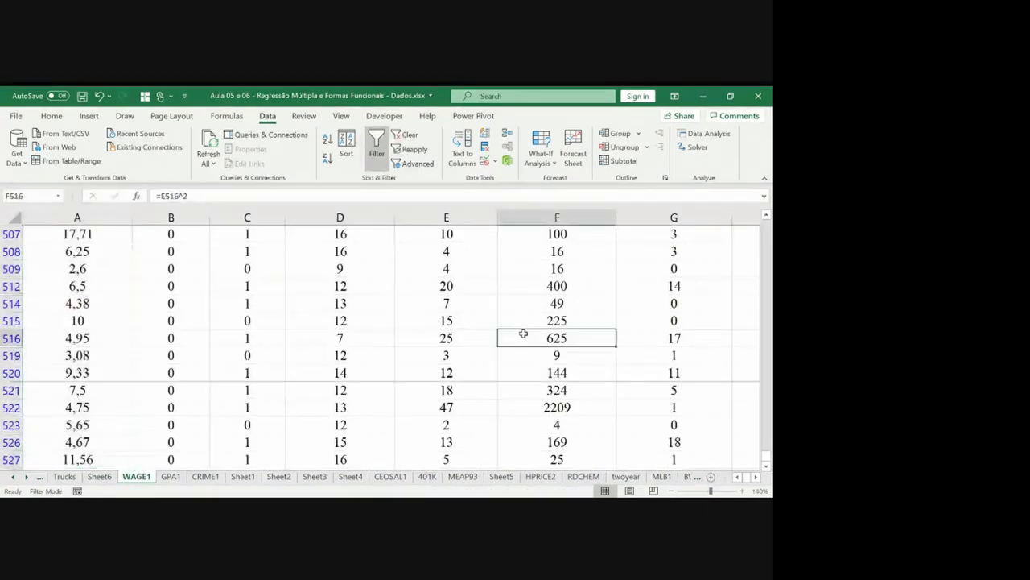
key(Right)
key(Right)
key(Right)
key(Right)
key(Right)
key(Right)
key(Right)
key(Right)
key(Right)
key(Right)
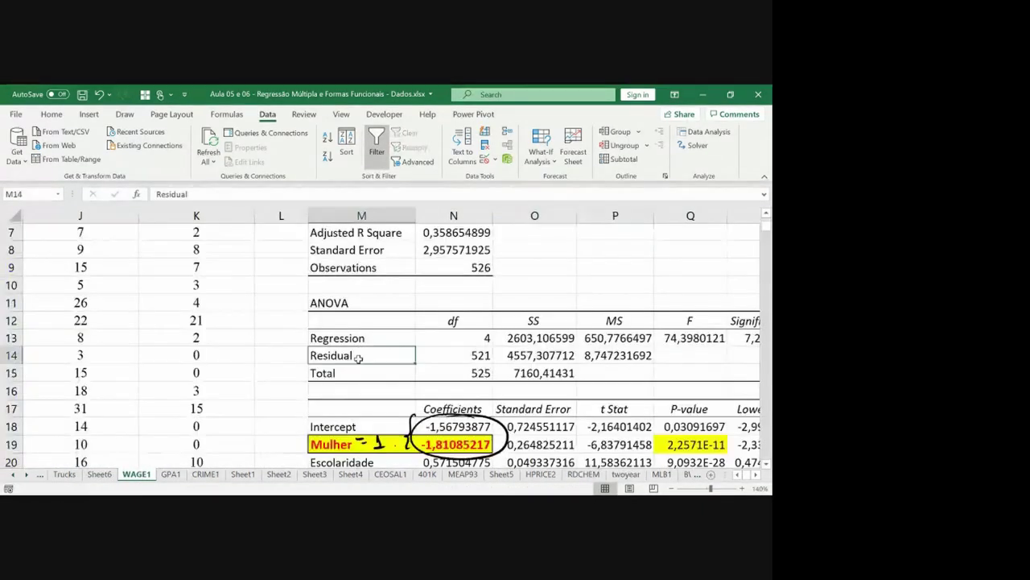
click(360, 367)
key(Down)
key(Down)
key(Down)
key(Down)
key(Down)
key(Down)
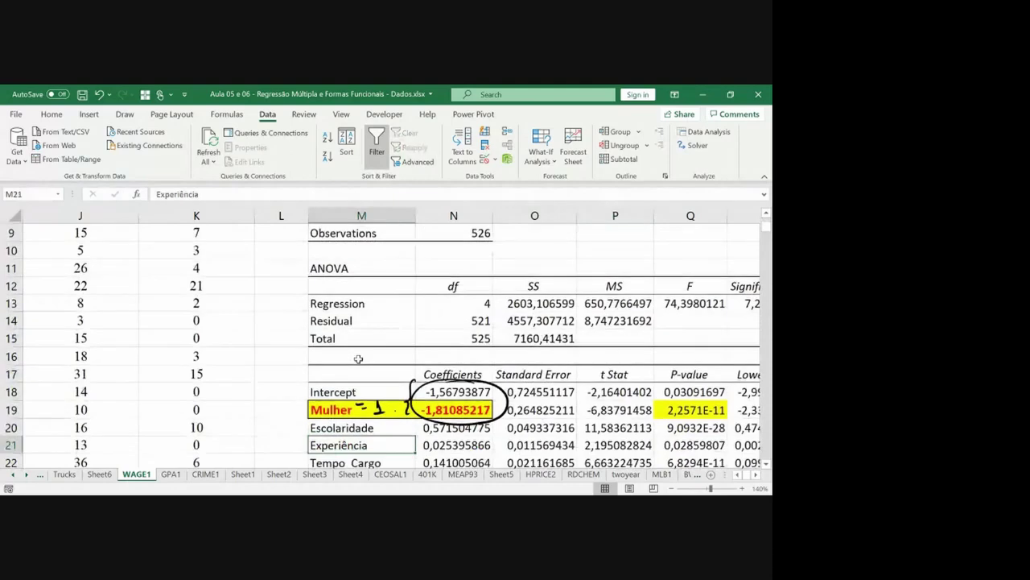
key(Up)
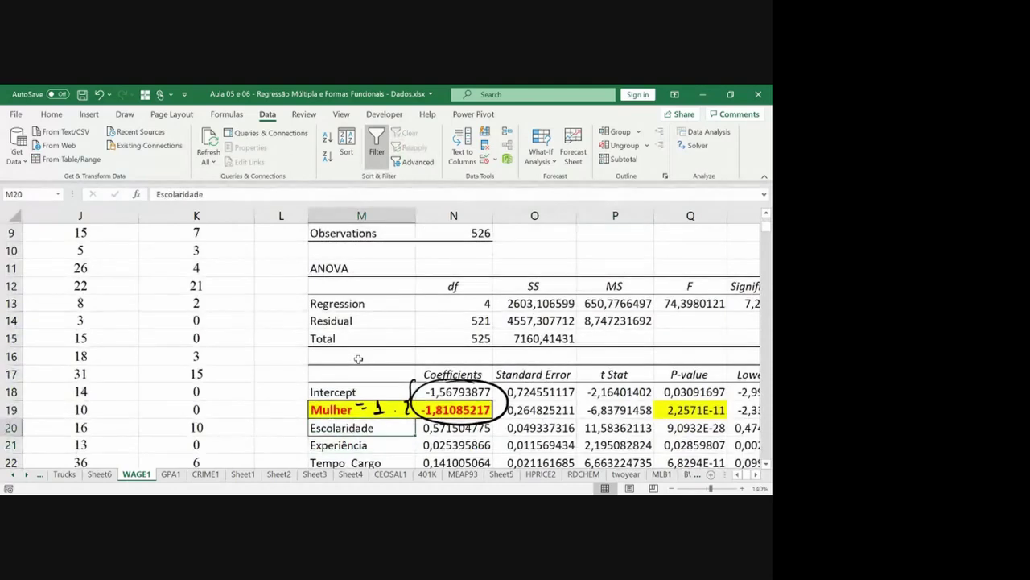
key(Down)
key(Down)
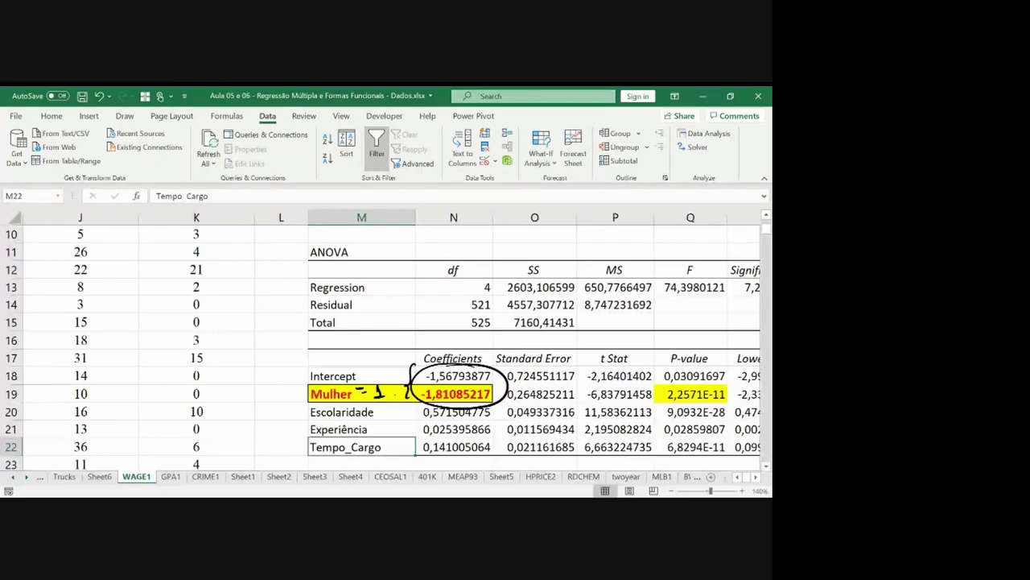
Step: Switch to the dummy-variable example slide, underline the three control variables in the estimated equation, tick both coefficient bullets and circle the 1,81 coefficient
key(alt+Tab)
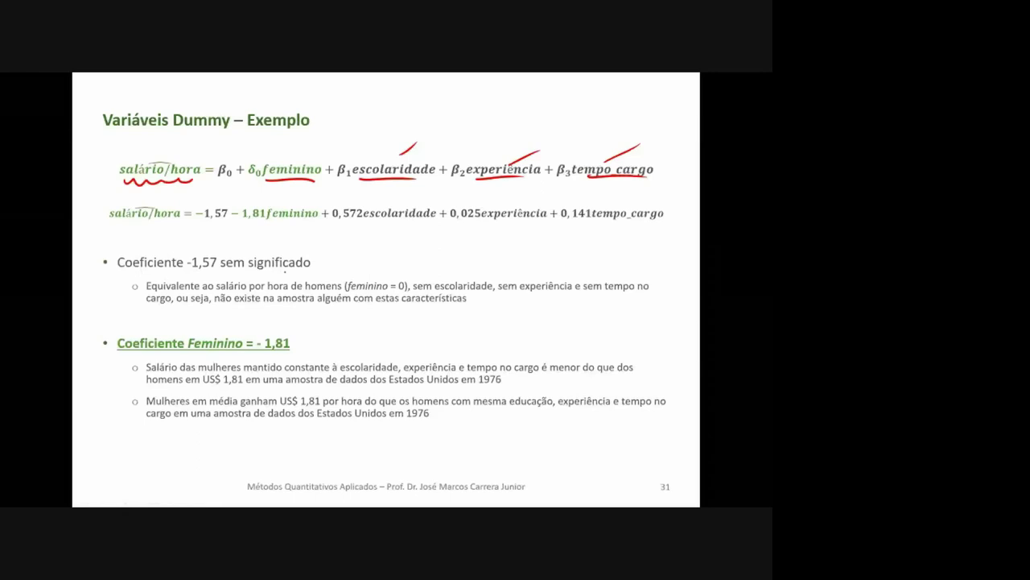
drag(335, 267, 355, 261)
drag(373, 218, 395, 220)
drag(502, 221, 536, 218)
drag(618, 223, 640, 221)
drag(299, 349, 332, 339)
drag(268, 207, 233, 211)
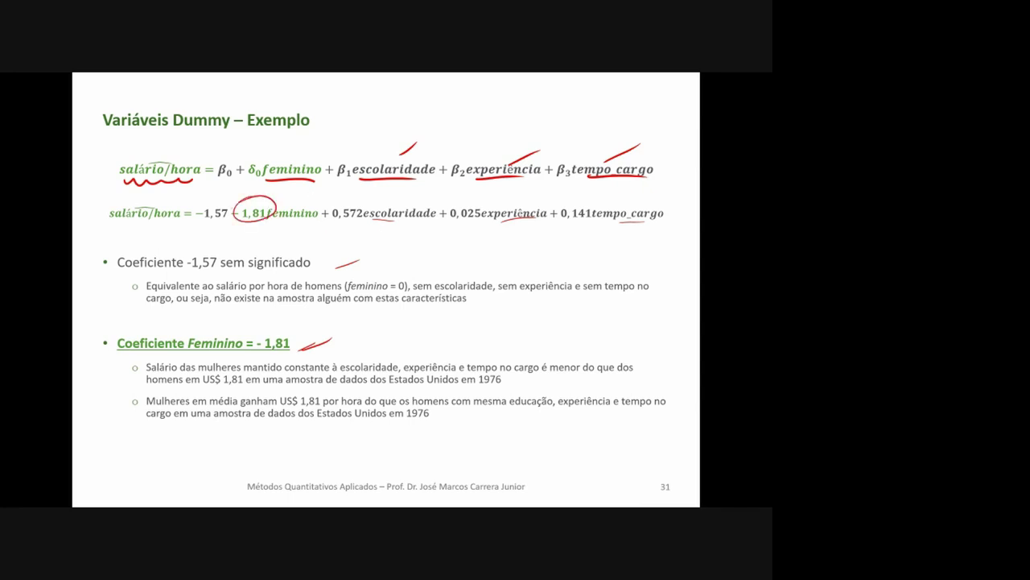
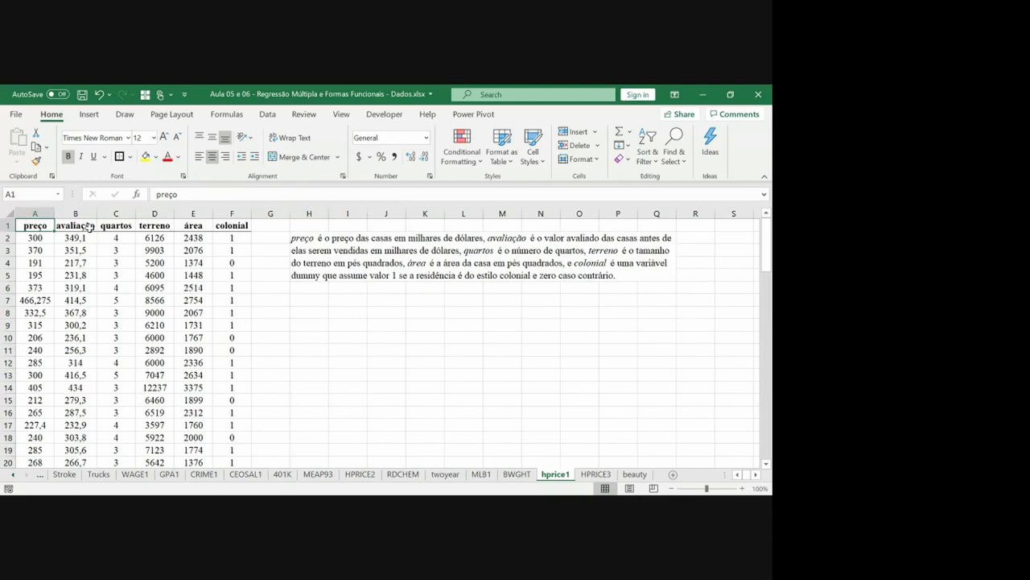
Step: Insert a column between preço and avaliação on the hprice1 sheet and head it ln(preço)
click(76, 213)
key(ctrl+shift+plus)
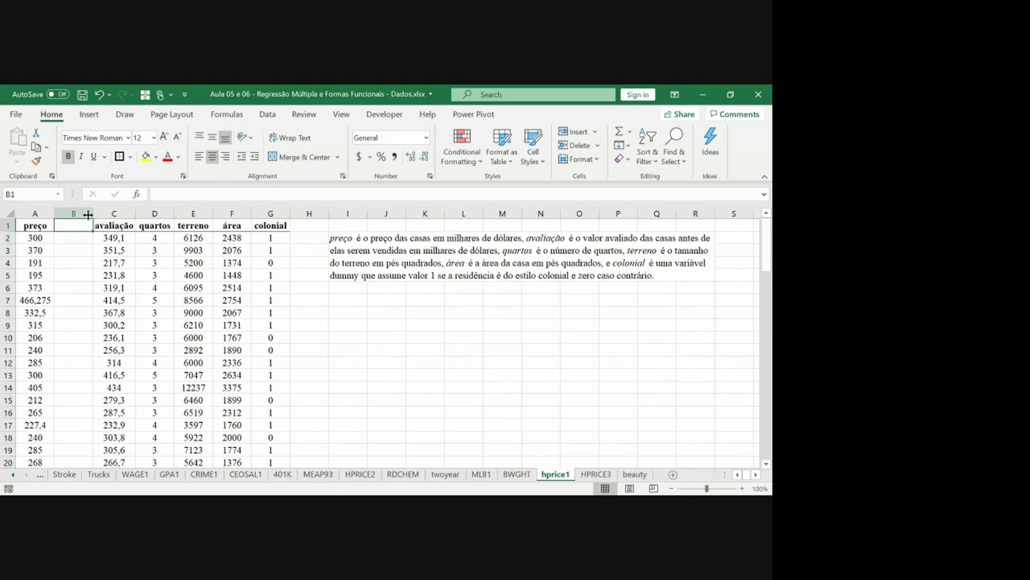
text(ln(pre)
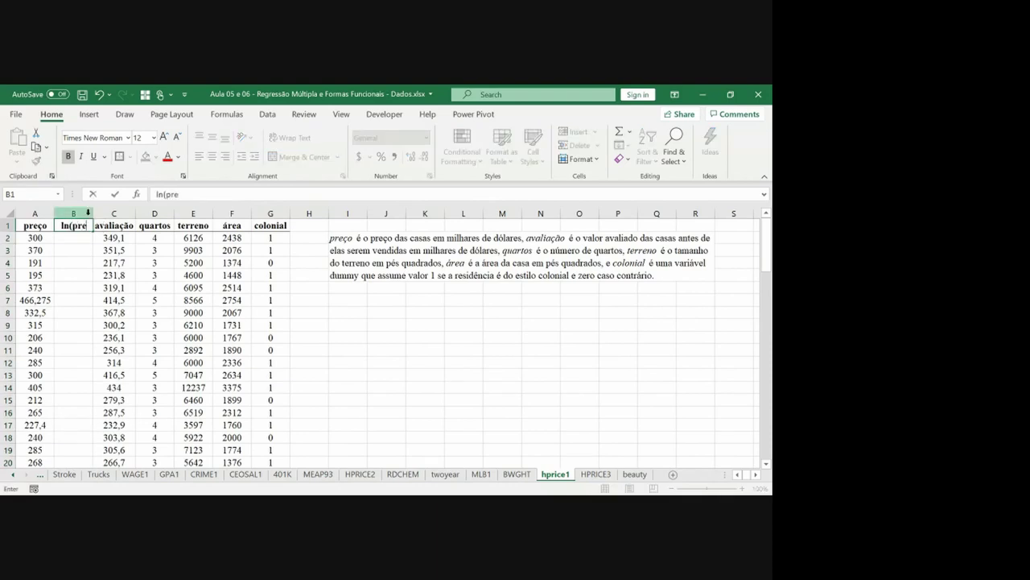
text(ço))
key(Return)
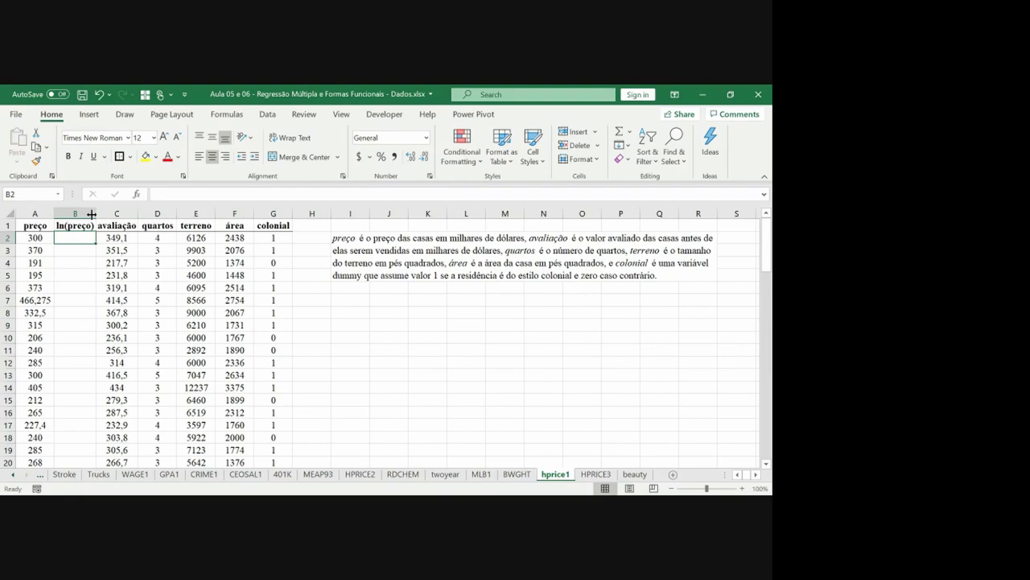
Step: Calculate the natural log of preço in B2 with an LN formula on A2 and fill it down the whole ln(preço) column
text(=ln()
key(Left)
key(ctrl+Return)
key(ctrl+c)
key(Left)
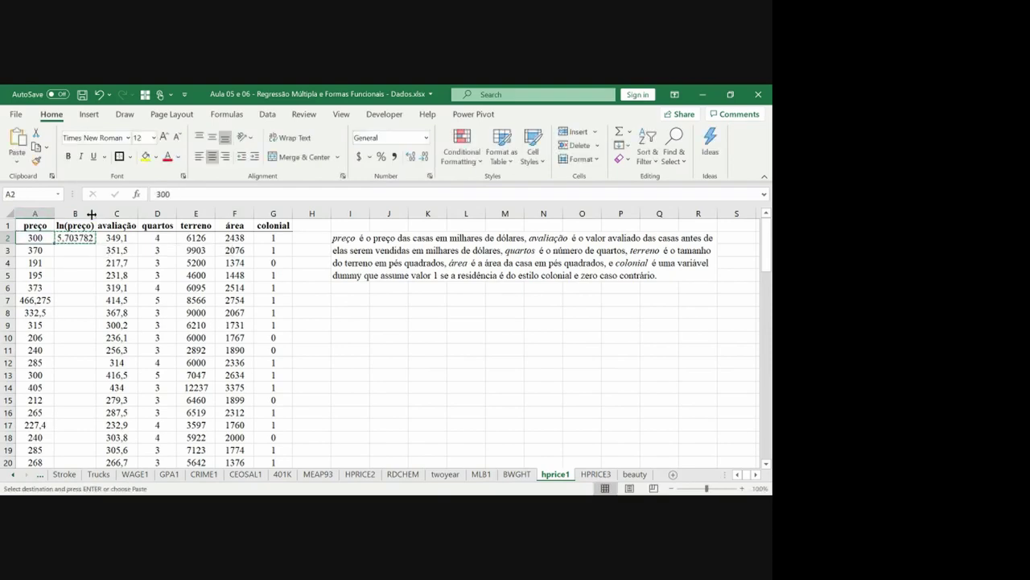
key(ctrl+Down)
key(Right)
key(ctrl+shift+Up)
key(ctrl+v)
key(ctrl+Up)
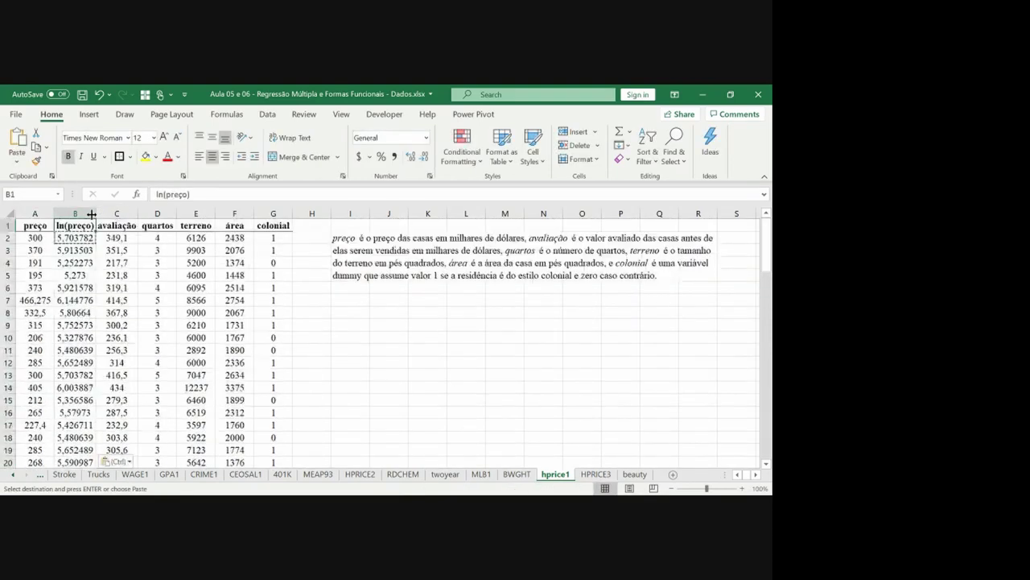
key(Escape)
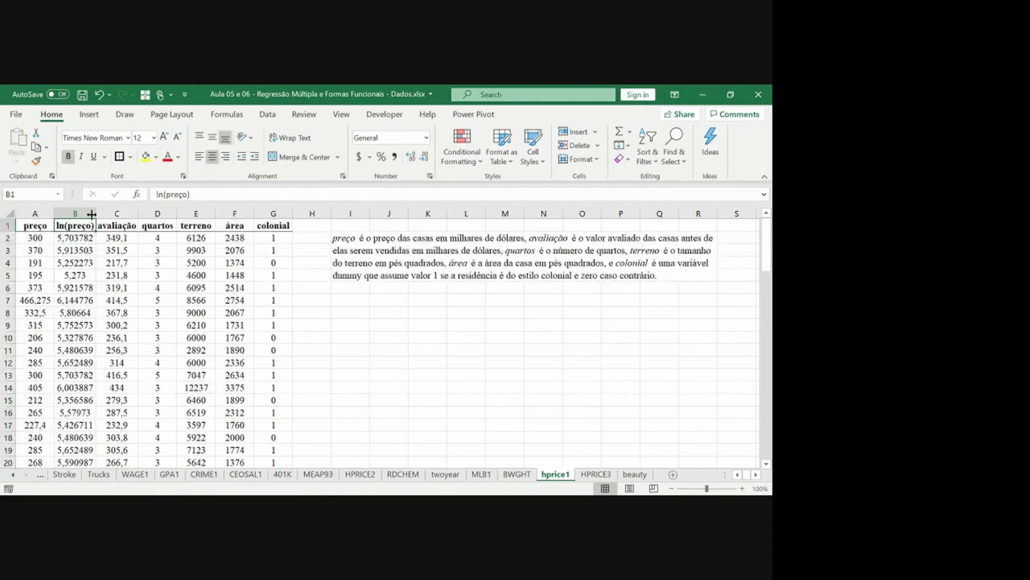
Step: Insert six blank columns at column H, between the colonial data and the variable description
click(310, 213)
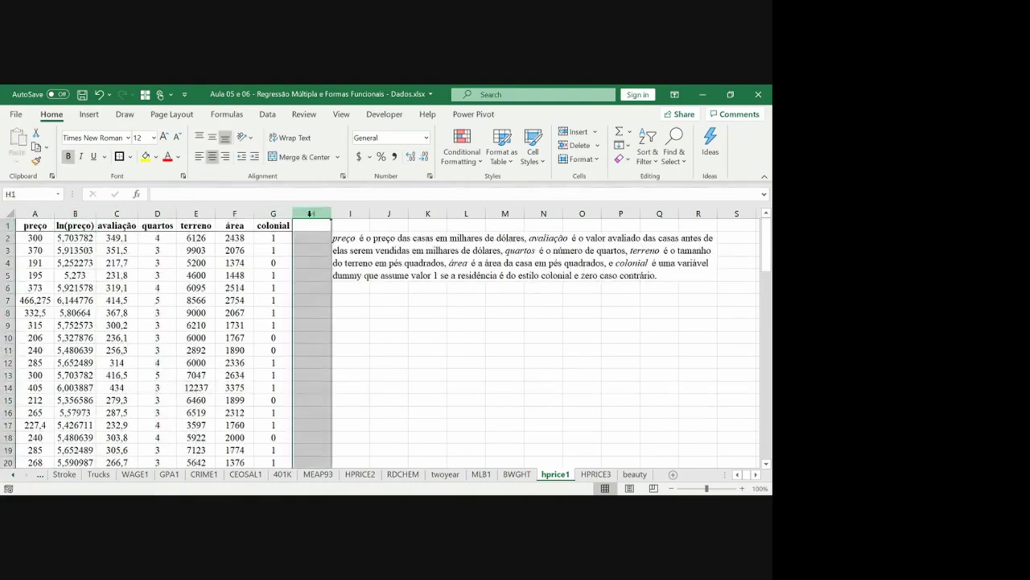
key(ctrl+plus)
key(ctrl+plus)
key(ctrl+plus)
key(ctrl+plus)
key(ctrl+plus)
key(ctrl+plus)
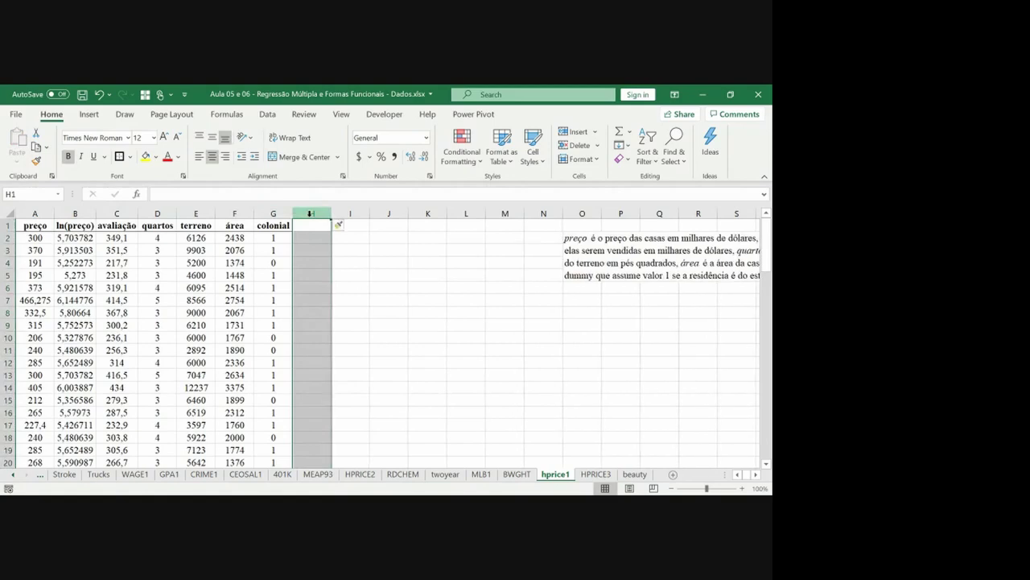
Step: Copy the terreno and área columns, headers included, into the blank columns H and I
key(Left)
key(Left)
key(Left)
key(Left)
key(Right)
key(ctrl+shift+Down)
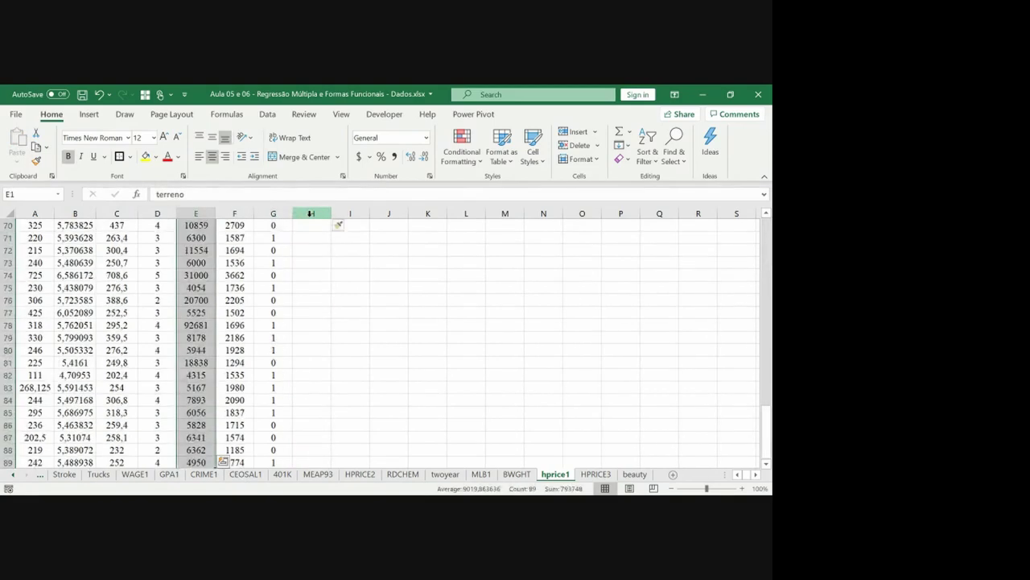
key(ctrl+c)
key(Right)
key(Right)
key(Right)
key(ctrl+v)
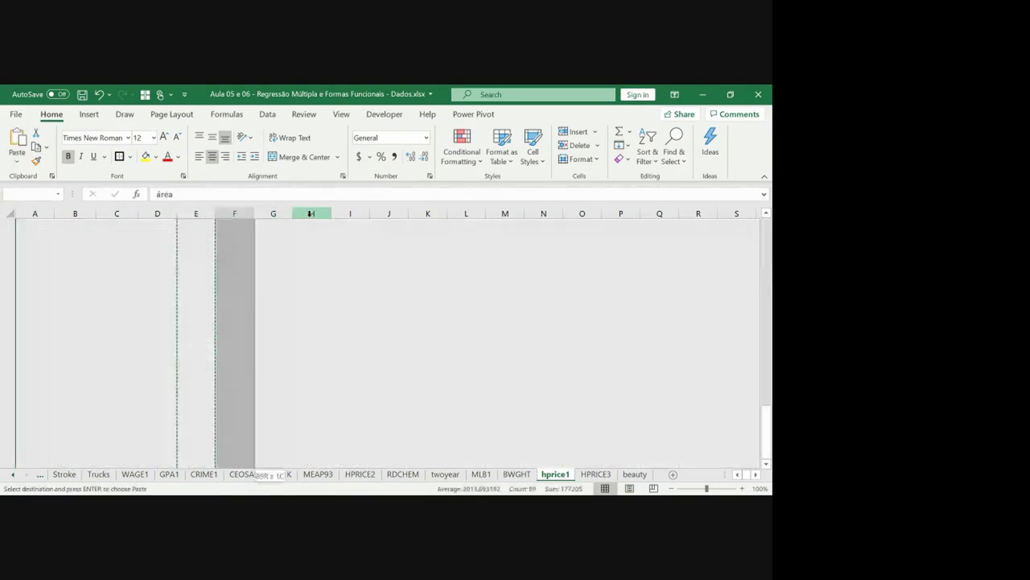
key(Right)
key(ctrl+v)
Step: Copy the quartos column with its header into column J, beside the copied área data
key(Left)
key(Left)
key(Left)
key(Left)
key(Left)
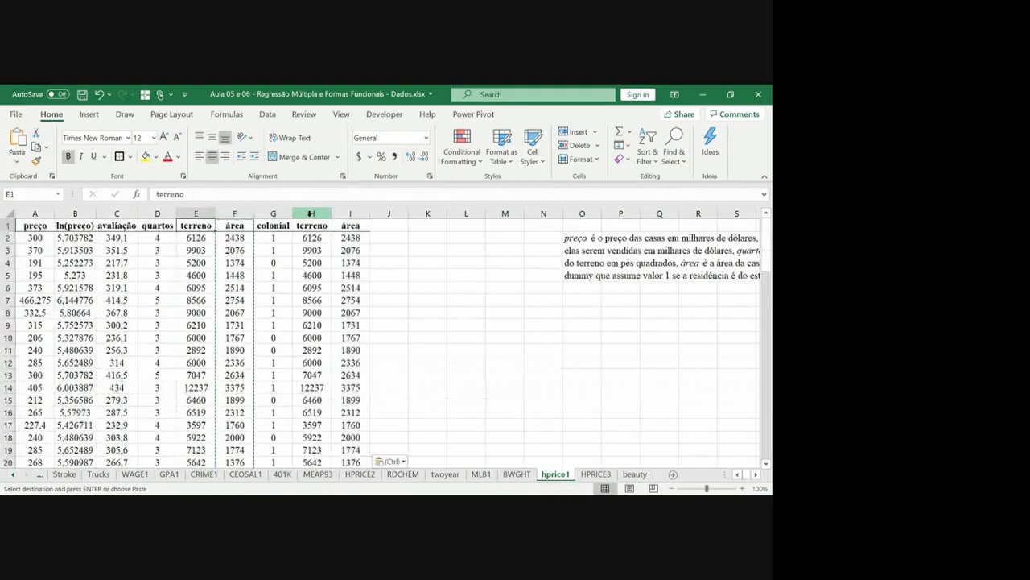
key(ctrl+shift+Down)
key(ctrl+c)
key(Right)
key(Right)
key(Right)
key(Right)
key(Right)
key(Right)
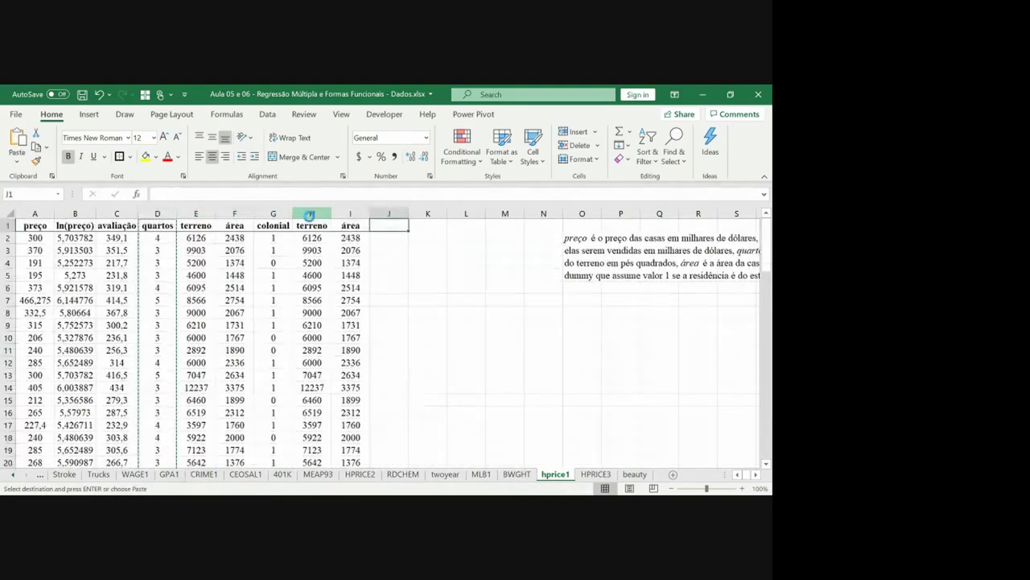
key(ctrl+v)
Step: Copy the colonial column with its header into column K
key(Left)
key(Left)
key(Left)
key(Left)
key(Right)
key(ctrl+shift+Down)
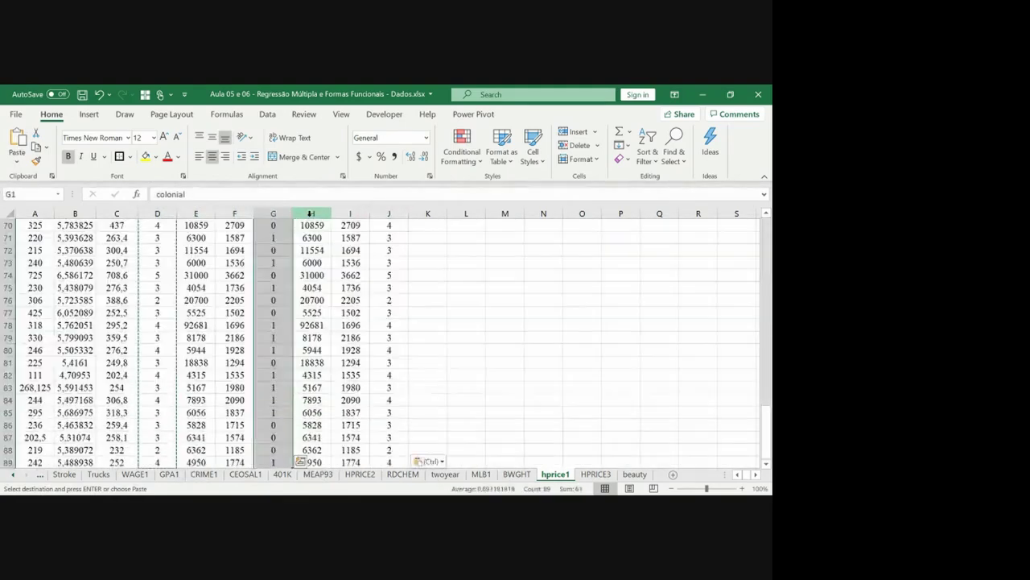
key(ctrl+c)
key(Right)
key(Right)
key(Right)
key(Right)
key(Return)
Step: Rename the header in H1 as ln(terreno) and autofit the width of column H
key(Left)
key(Left)
key(Left)
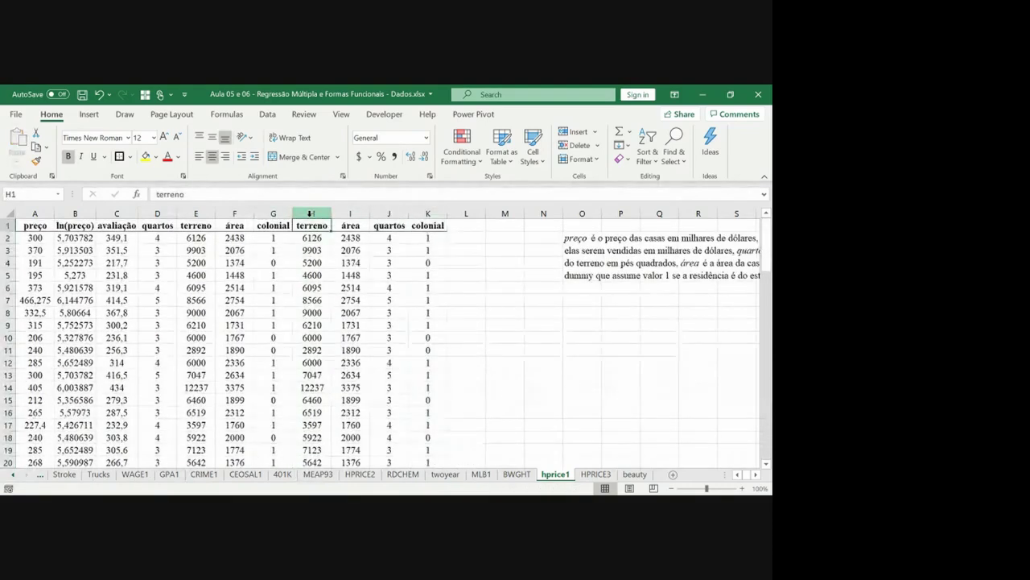
text(ln(t)
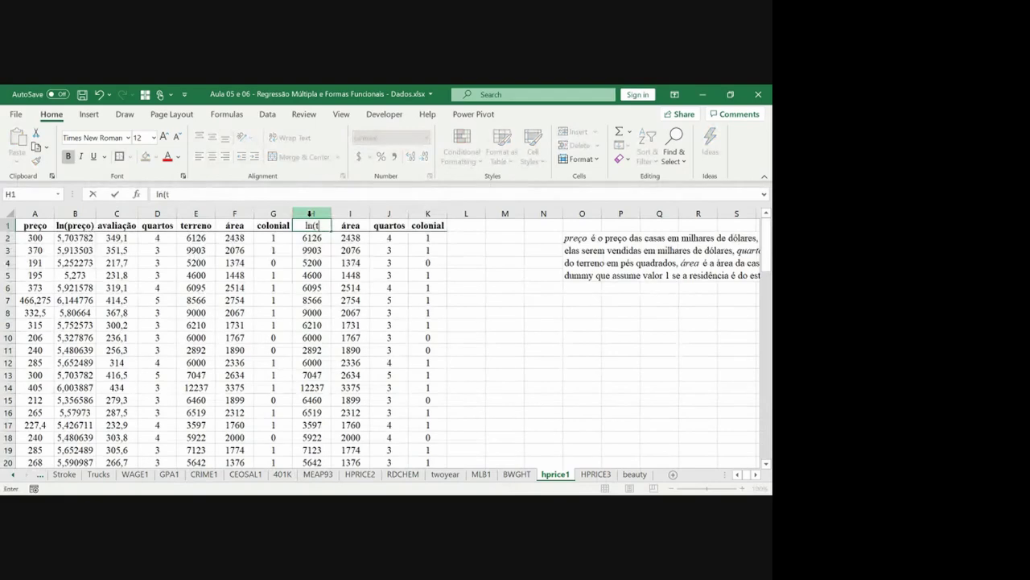
text(ereeno))
key(Return)
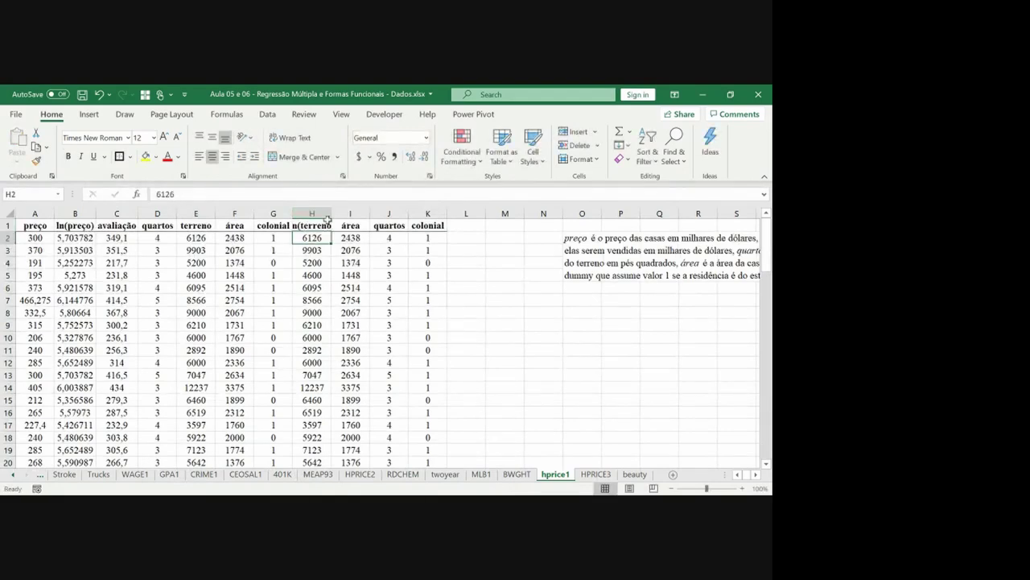
double_click(331, 212)
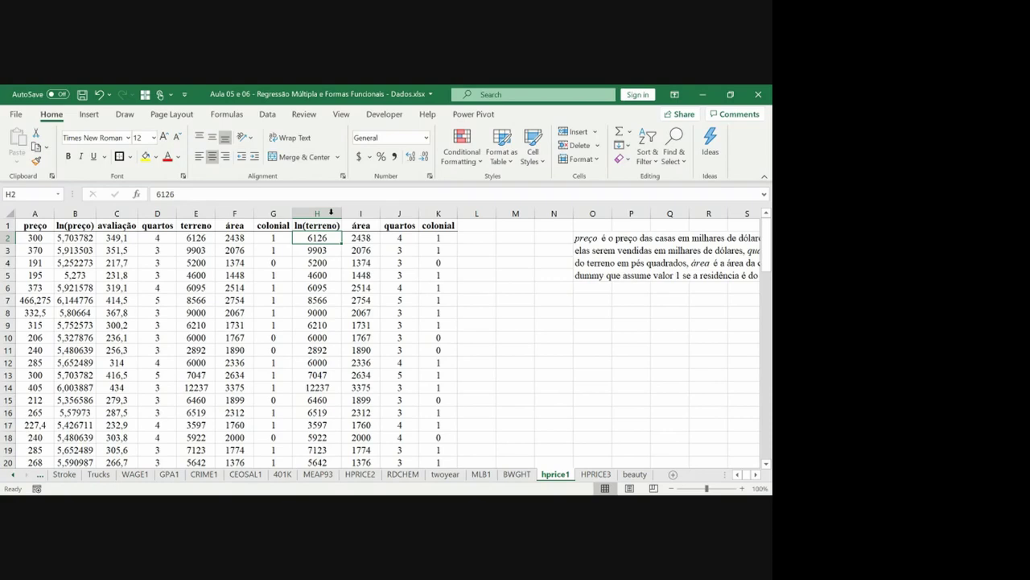
Step: Calculate the natural log of terreno in H2 with =LN(E2) and fill it down the ln(terreno) column
text(=ln()
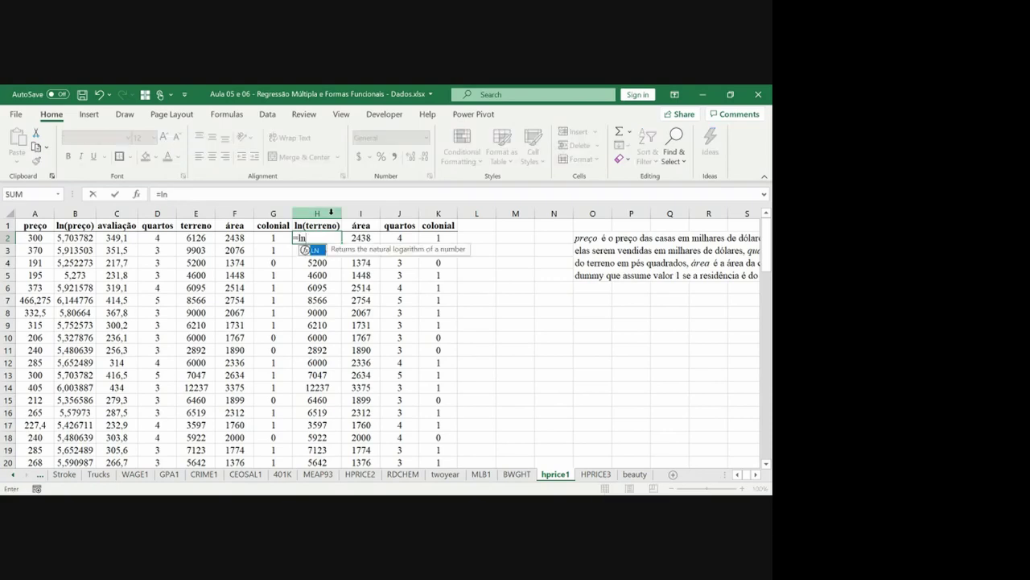
key(Left)
key(Left)
key(Left)
key(Return)
key(Up)
key(ctrl+c)
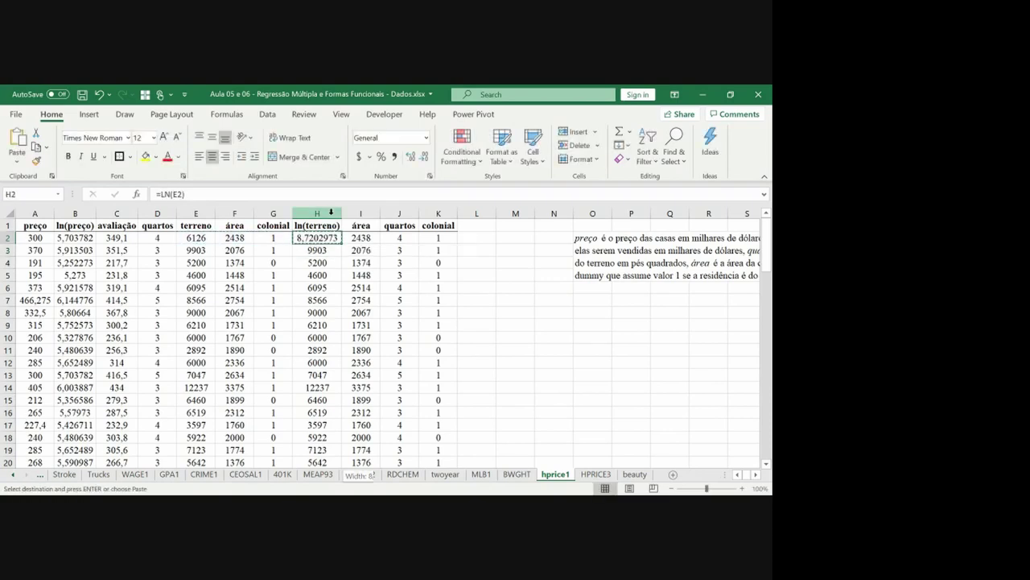
key(ctrl+shift+Down)
key(ctrl+v)
key(Up)
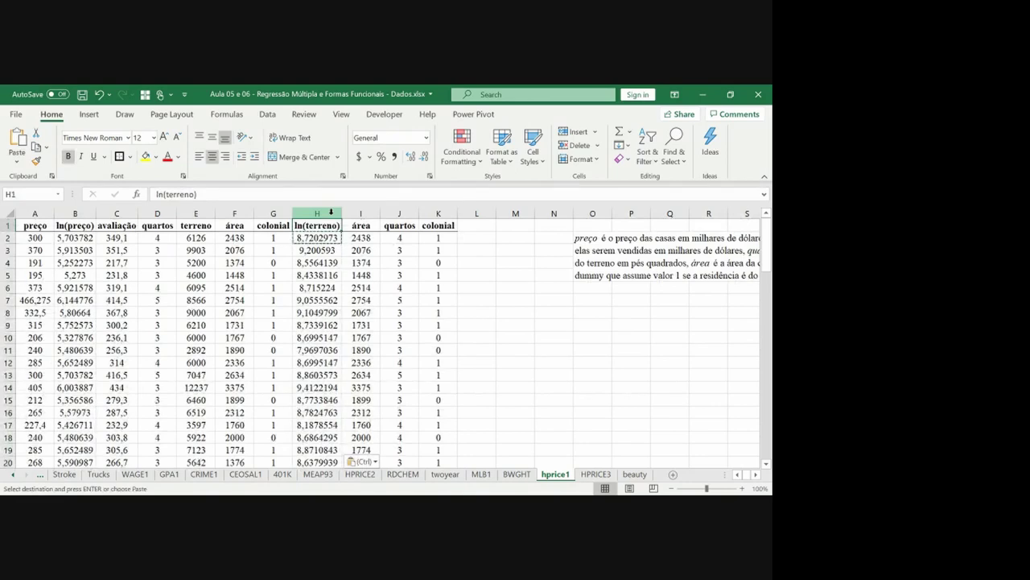
Step: Rename the header in I1 as ln(área)
key(Escape)
key(Right)
key(F2)
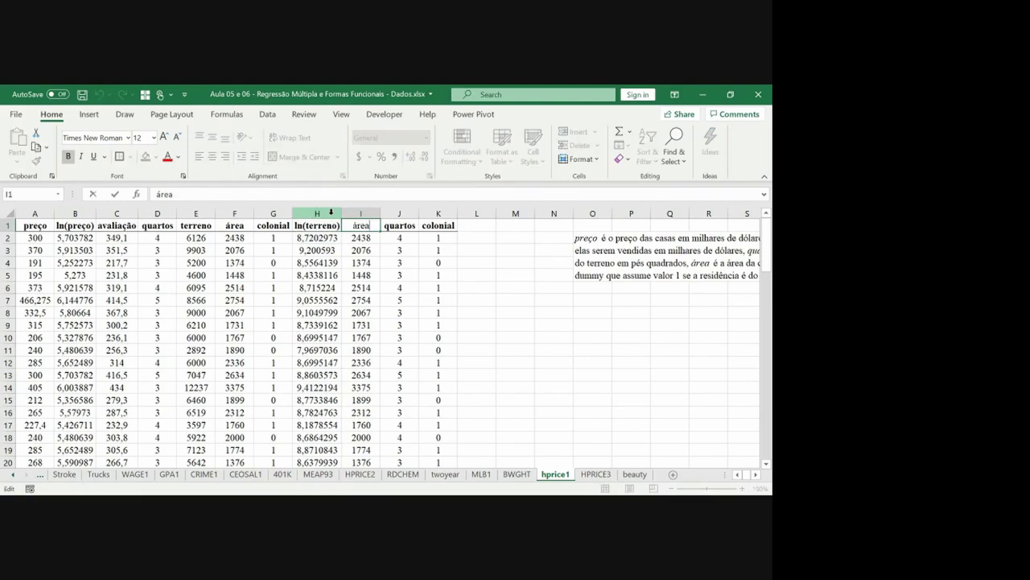
key(Home)
text(ln()
key(End)
text())
key(Return)
Step: Calculate the natural log of área in I2 with =LN(F2) and fill it down the ln(área) column
text(=)
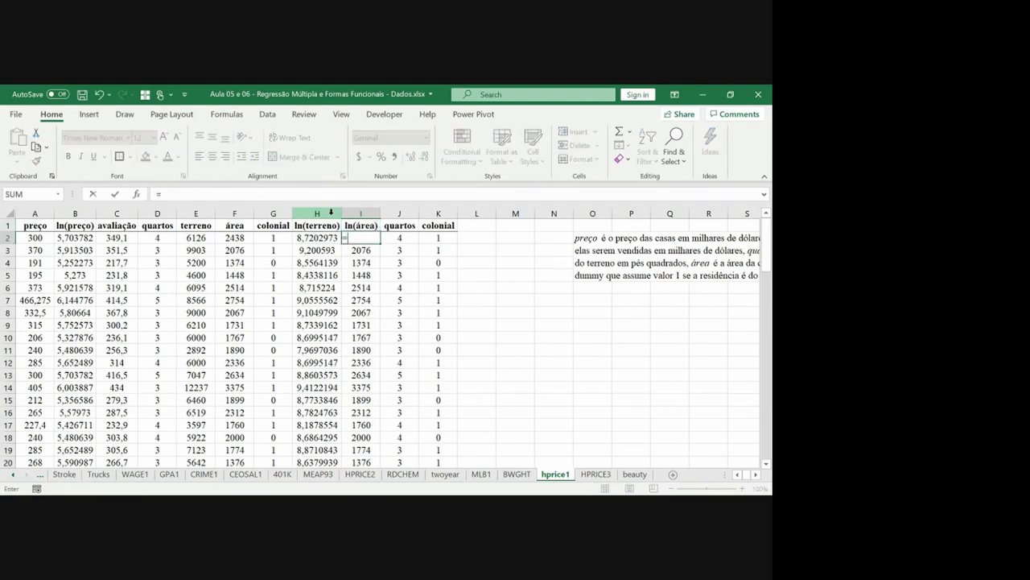
text(ln()
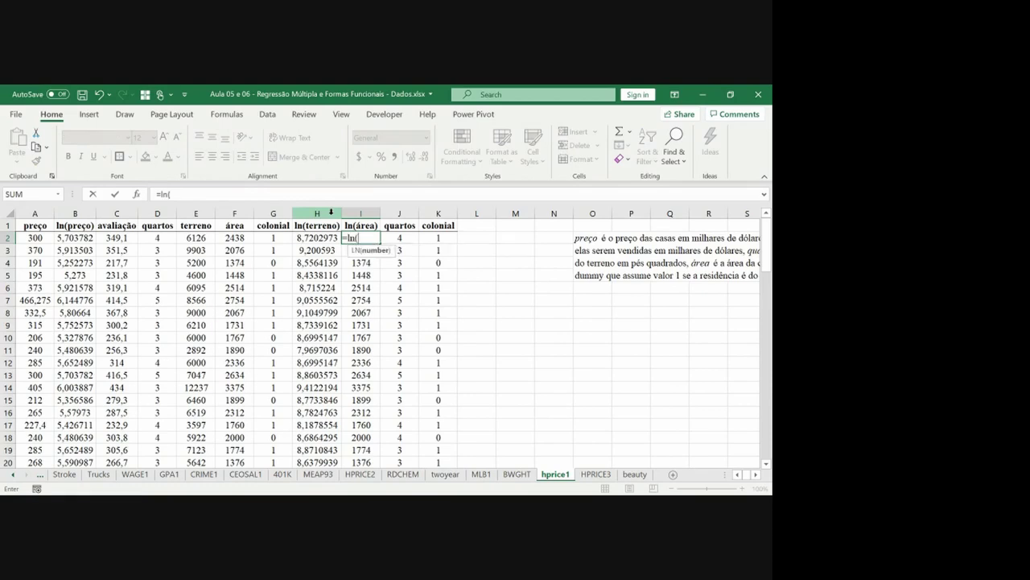
key(Left)
key(Left)
key(Left)
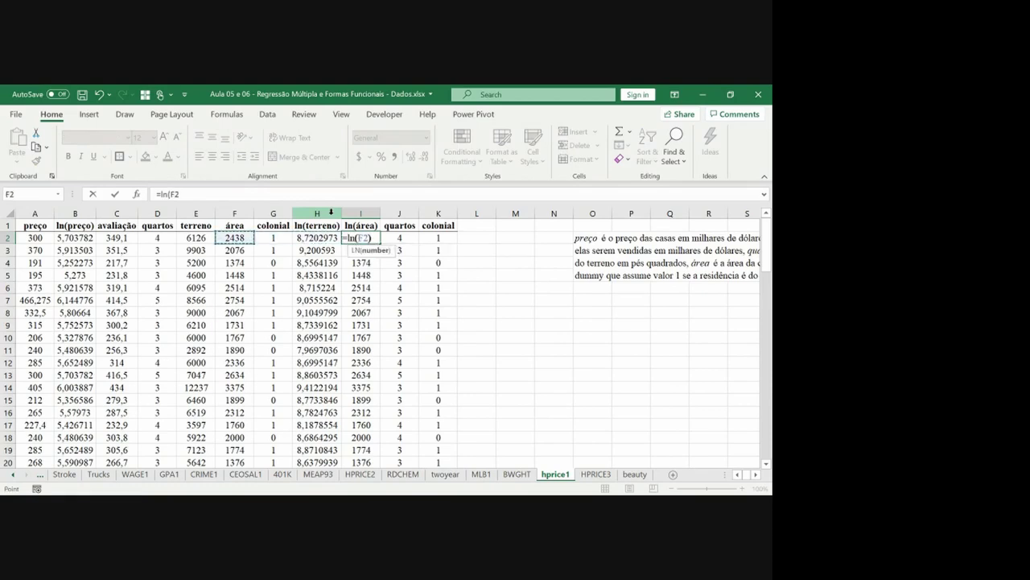
text())
key(Return)
key(Up)
key(ctrl+c)
key(ctrl+shift+Down)
key(ctrl+v)
key(ctrl+Up)
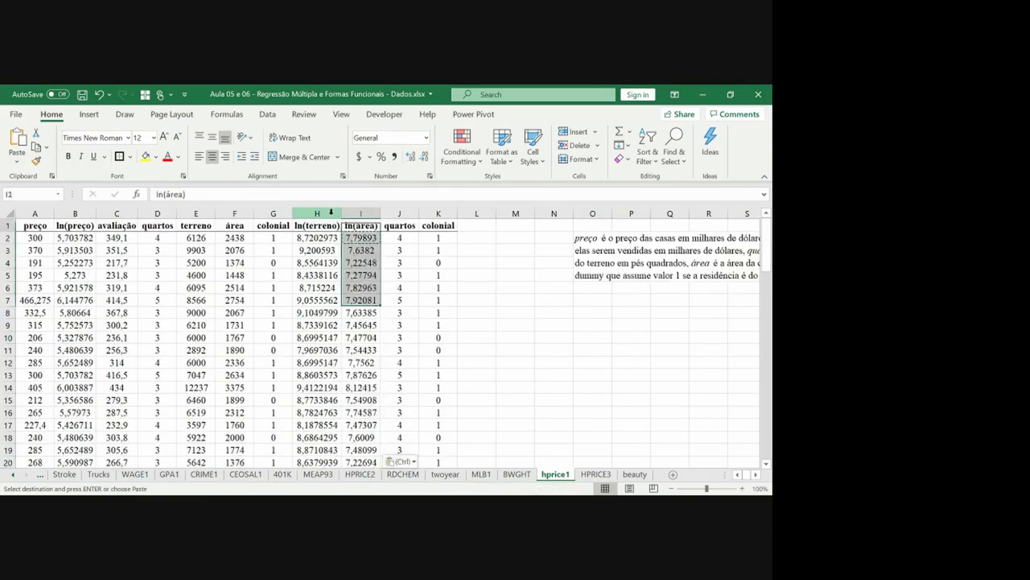
key(Escape)
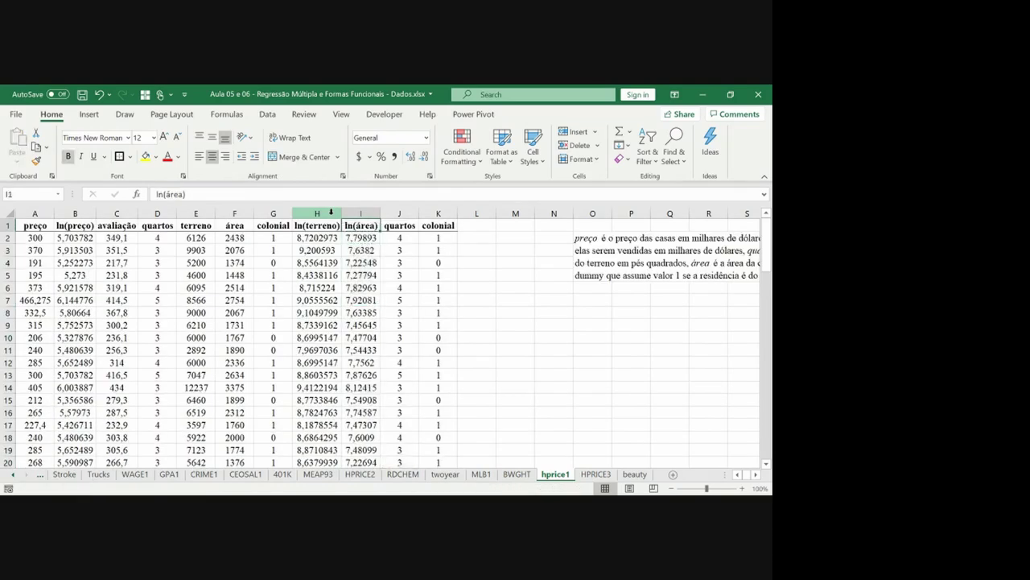
Step: Delete two of the surplus blank columns, starting at column L, between the copied data and the variable description
key(Right)
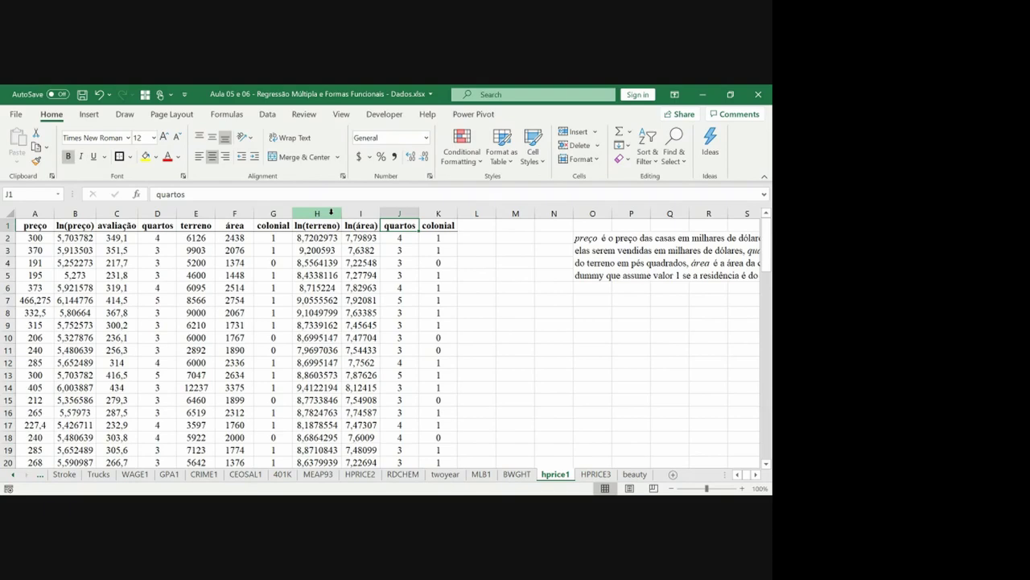
key(Right)
key(Right)
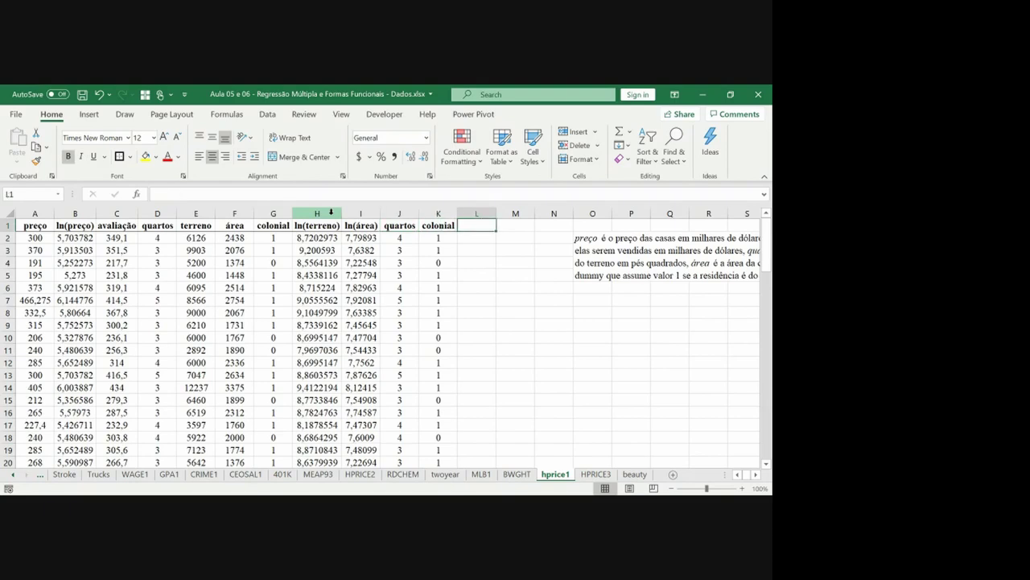
key(Left)
key(Left)
key(Right)
key(Right)
key(ctrl+space)
key(shift+Right)
key(ctrl+minus)
Step: Open the Regression analysis tool and set the Y range to the ln(preço) data, B1:B89
key(Down)
key(Down)
key(Down)
key(Down)
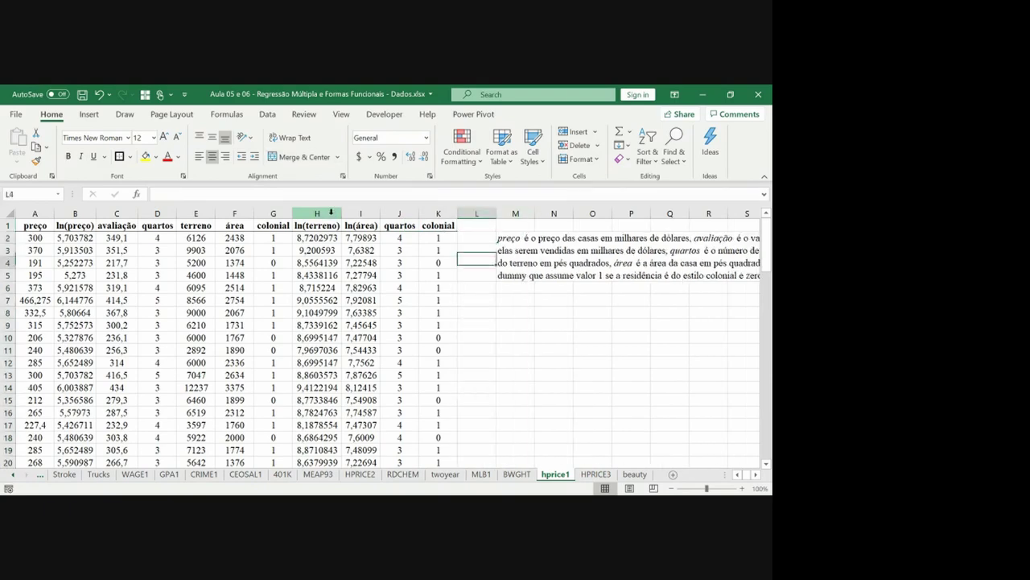
key(Right)
key(Down)
click(267, 115)
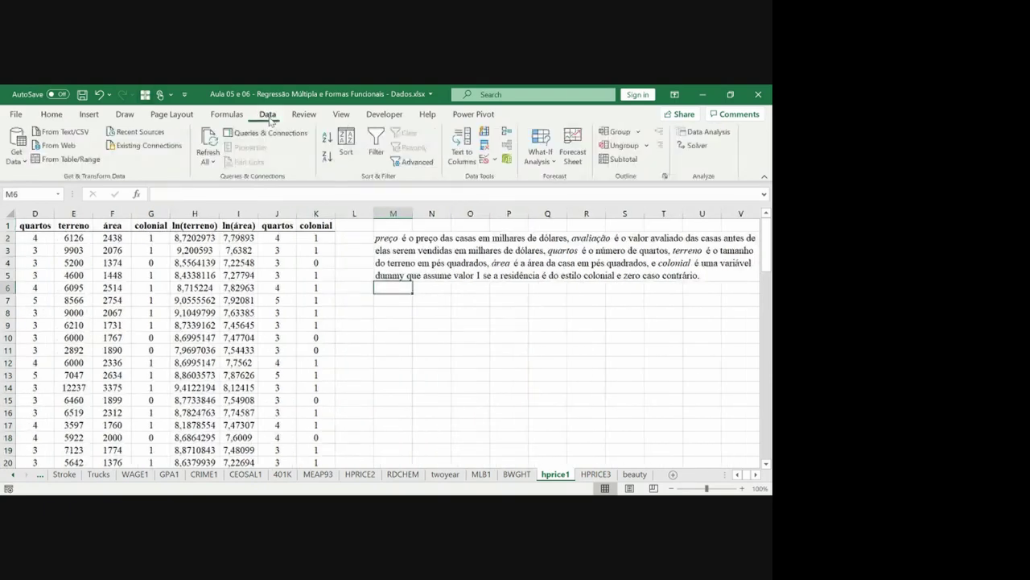
click(704, 131)
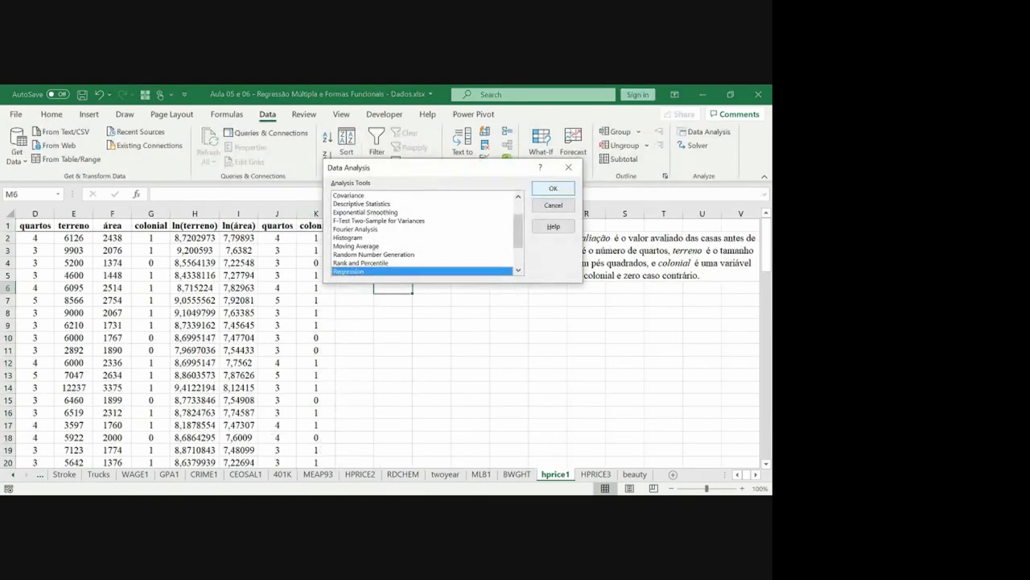
click(553, 188)
click(507, 139)
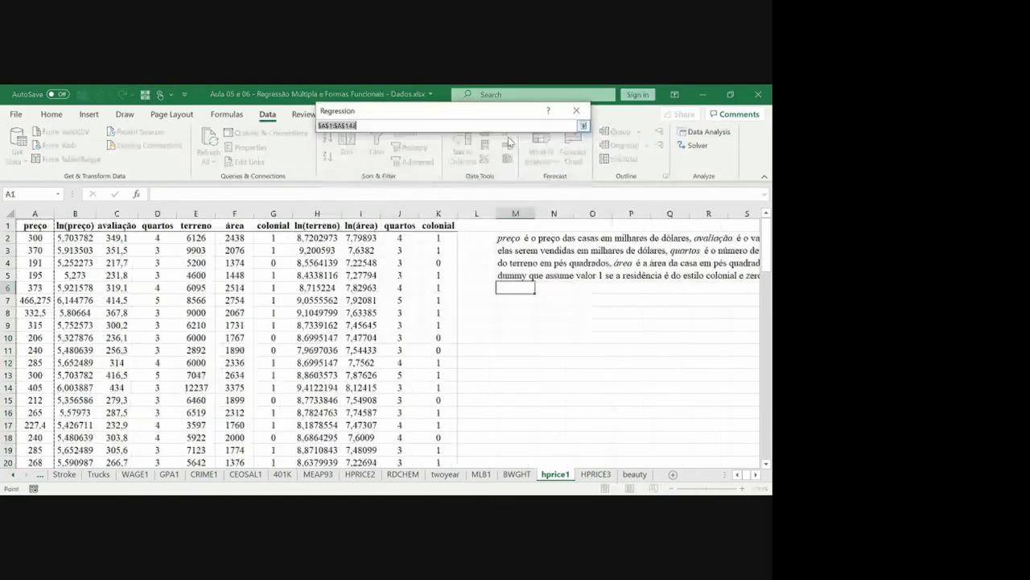
click(61, 226)
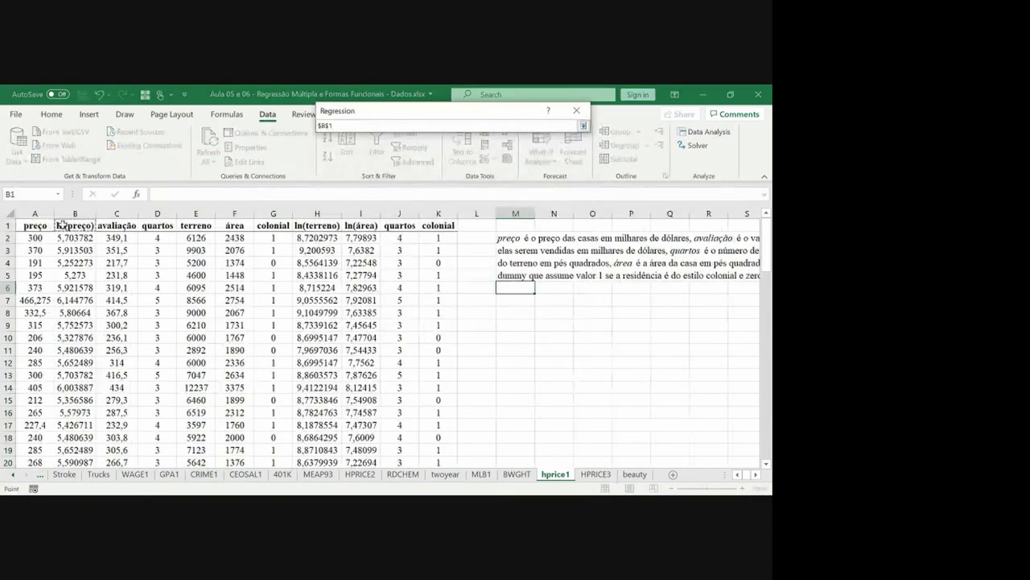
drag(61, 225, 75, 462)
click(583, 125)
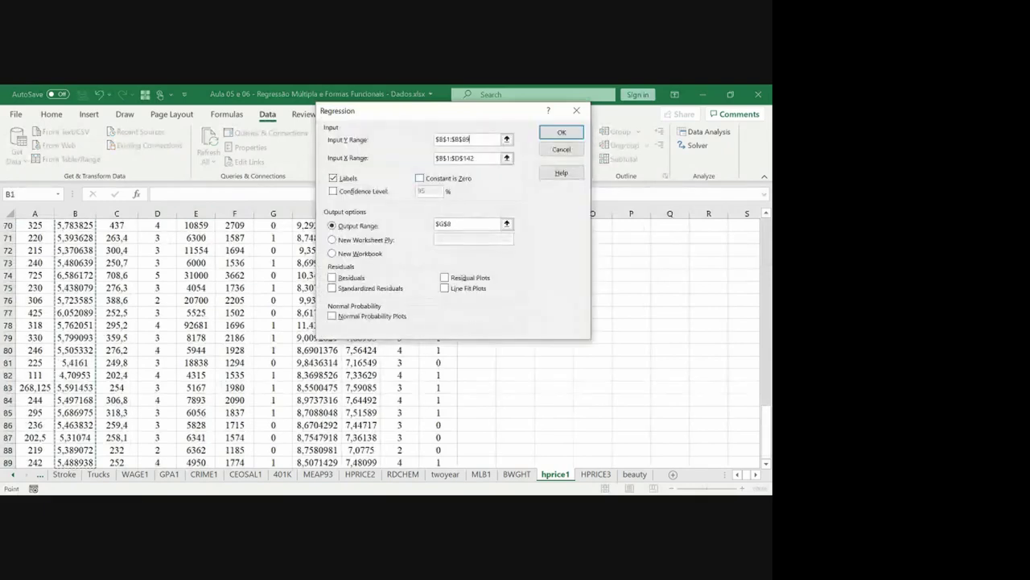
Step: Set the regression's X range to the ln(terreno), ln(área), quartos and colonial data, H1:K89
key(Tab)
click(266, 227)
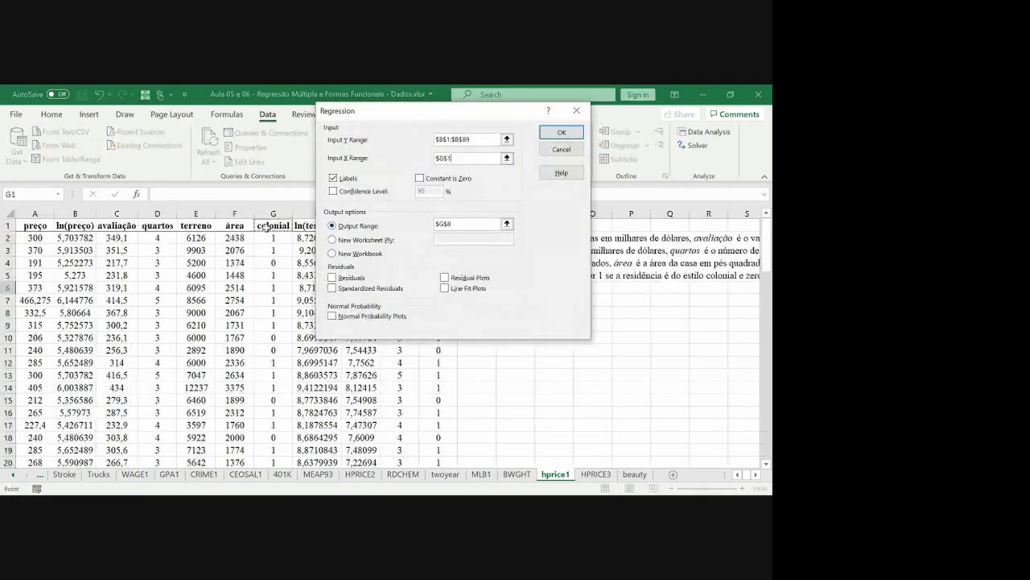
key(Right)
drag(405, 112, 99, 156)
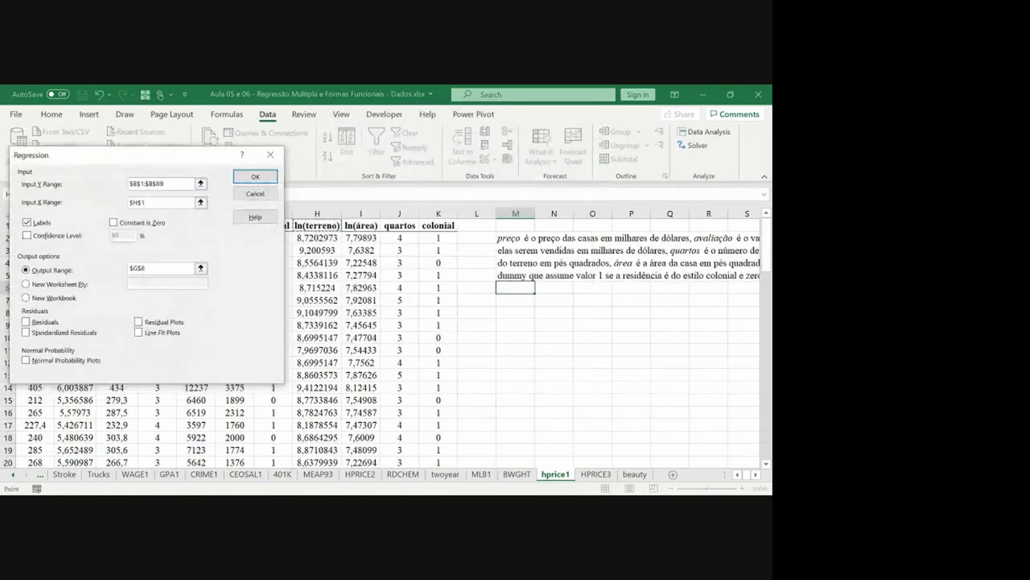
drag(299, 226, 298, 228)
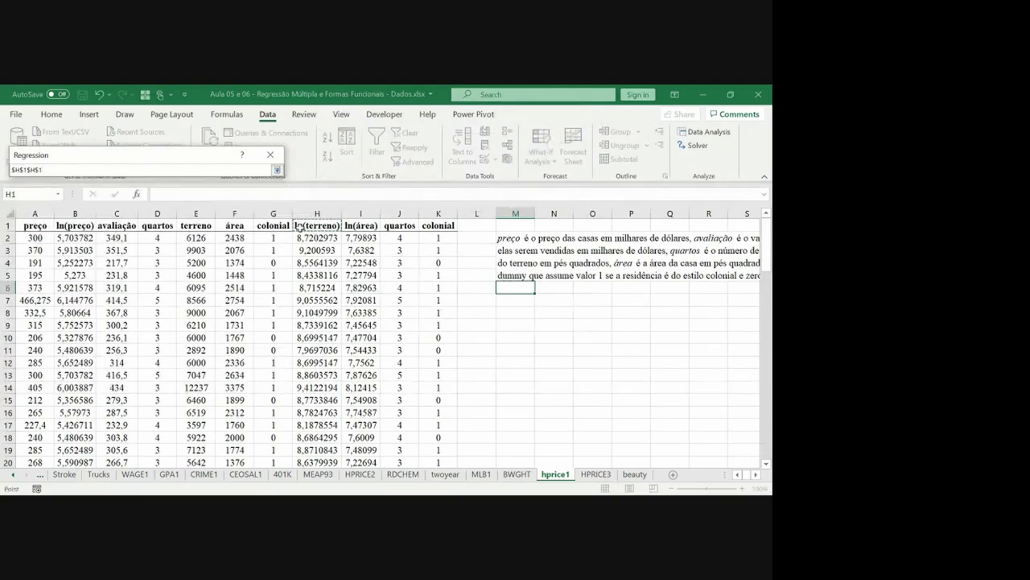
key(shift+Right)
key(shift+Right)
key(ctrl+shift+Down)
key(Return)
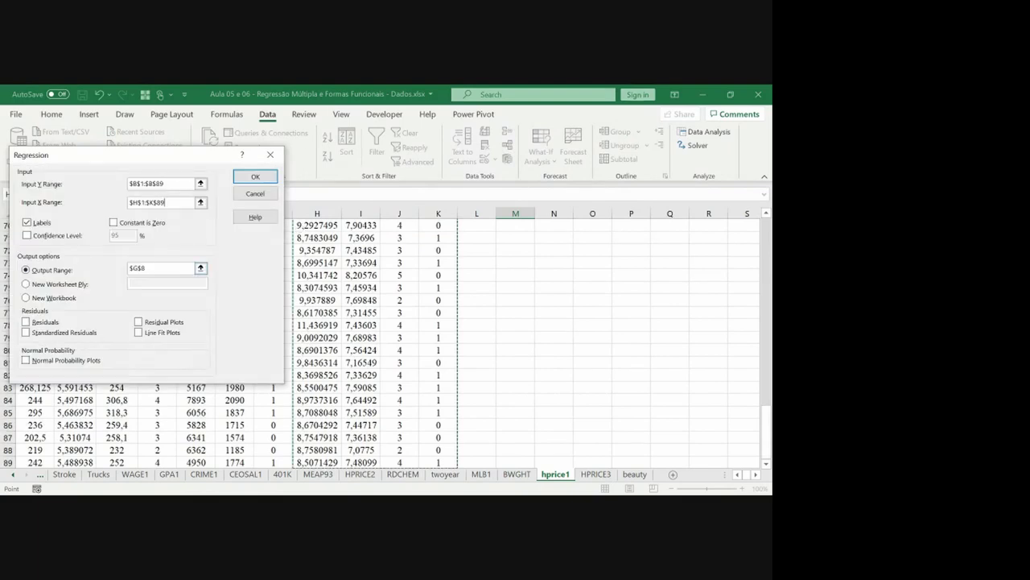
Step: Set the regression's output range to M7, below the variable description, and run the regression
click(201, 268)
click(504, 259)
key(ctrl+Up)
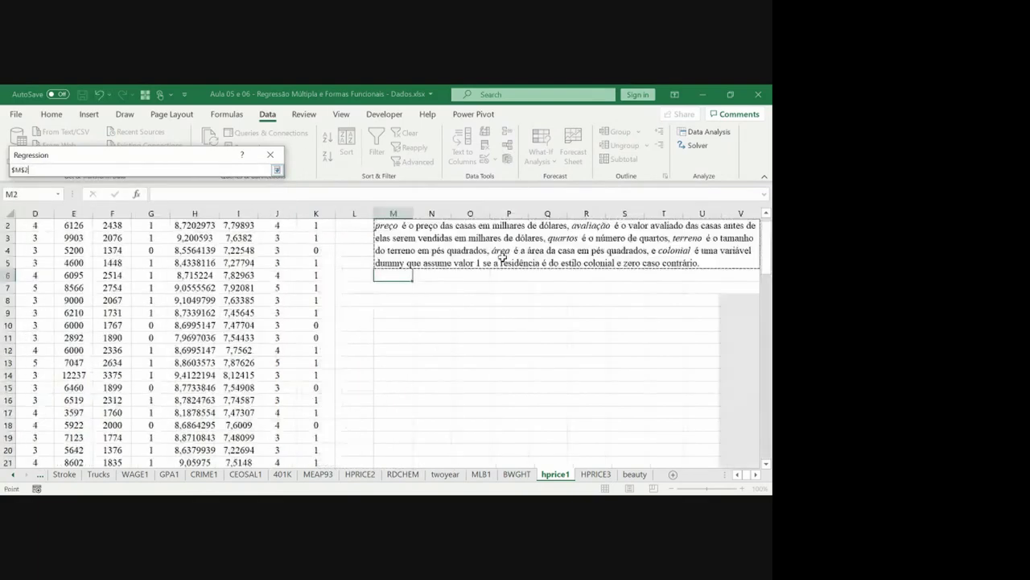
key(Down)
key(Down)
key(Down)
key(Up)
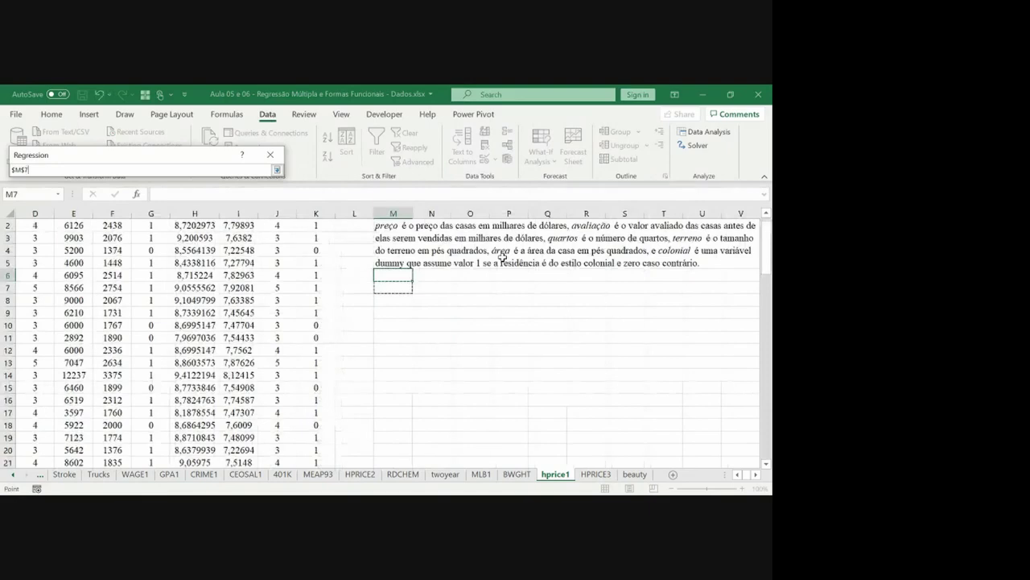
key(Return)
key(Return)
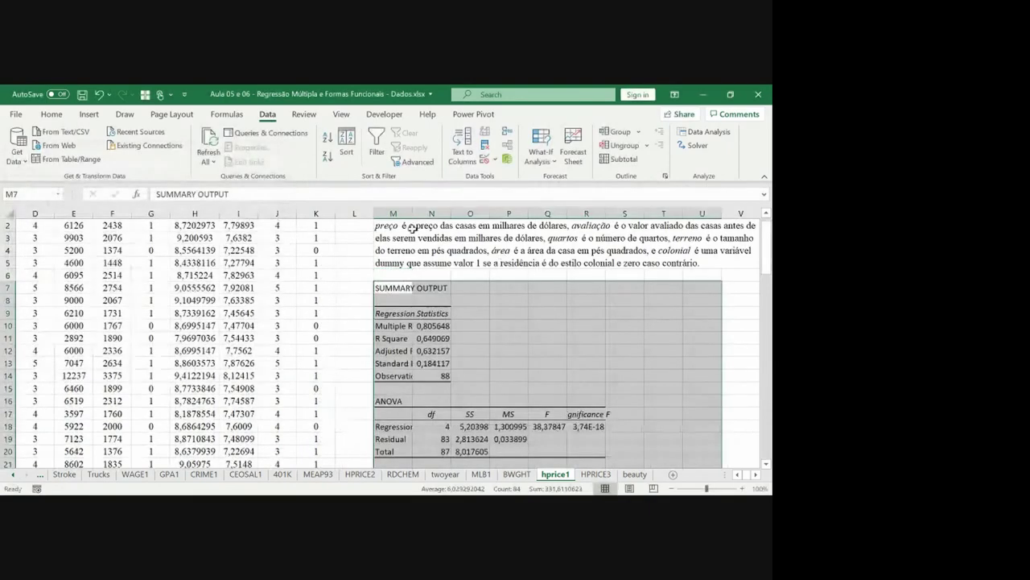
Step: Autofit columns M to V to the regression output and select the R Square value
drag(393, 213, 744, 212)
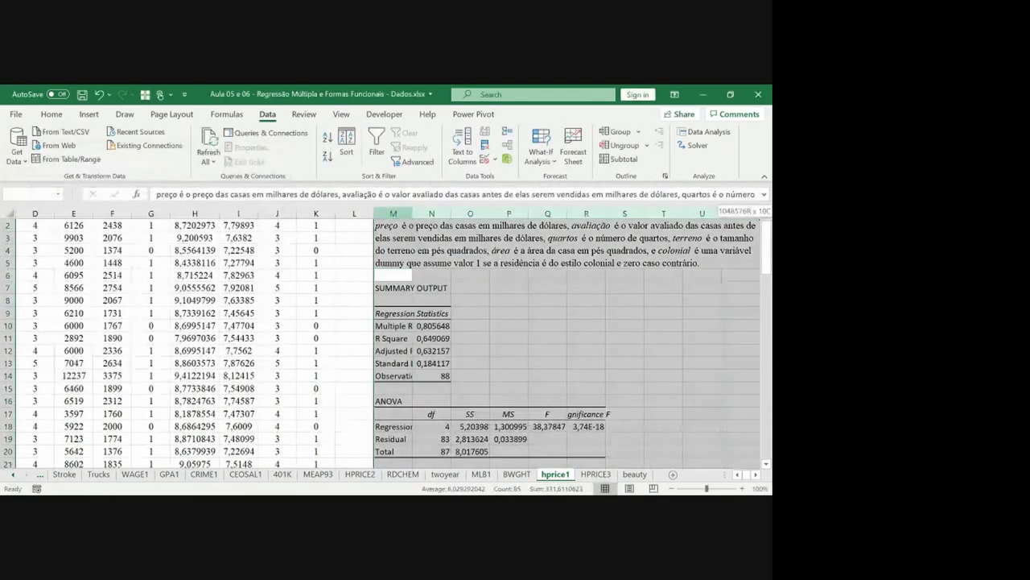
double_click(644, 213)
click(471, 340)
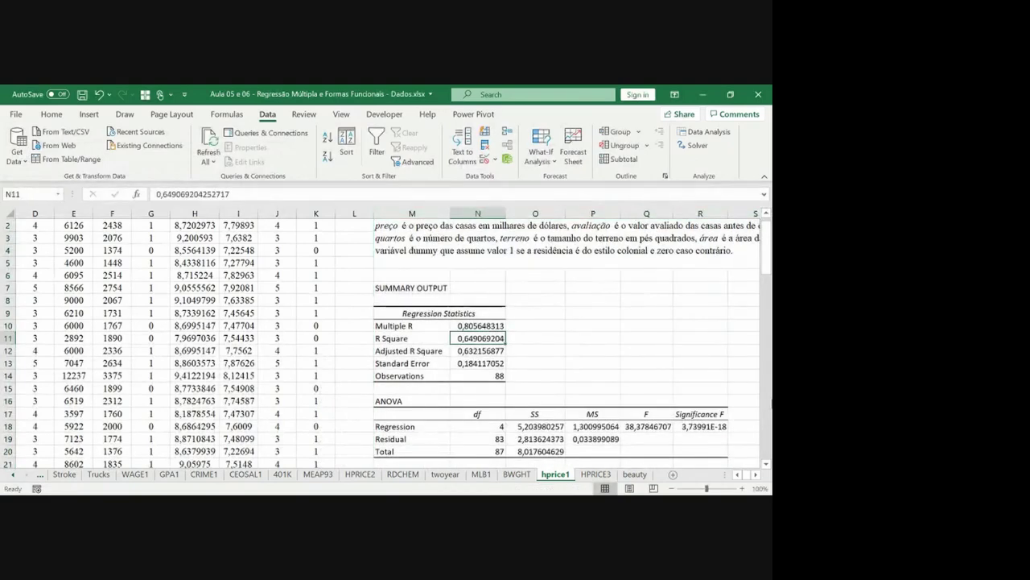
Step: Examine the regression output from Adjusted R Square down to the coefficients of ln(terreno), ln(área), quartos and colonial
key(Down)
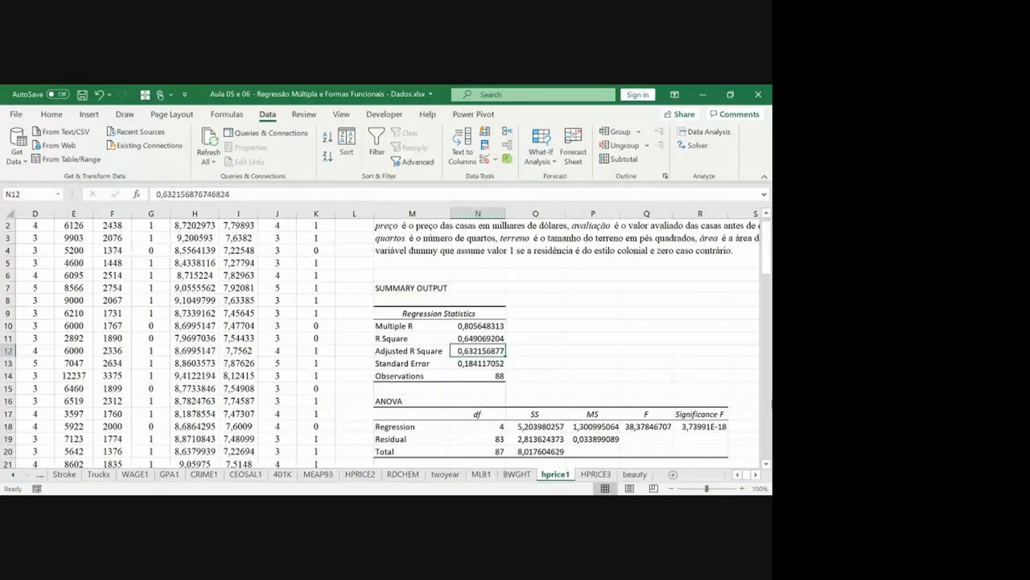
key(Down)
key(Down)
key(Down)
key(Down)
key(Down)
key(Down)
key(Down)
key(Down)
key(Down)
key(Down)
key(Down)
key(Down)
key(Down)
key(Down)
key(Down)
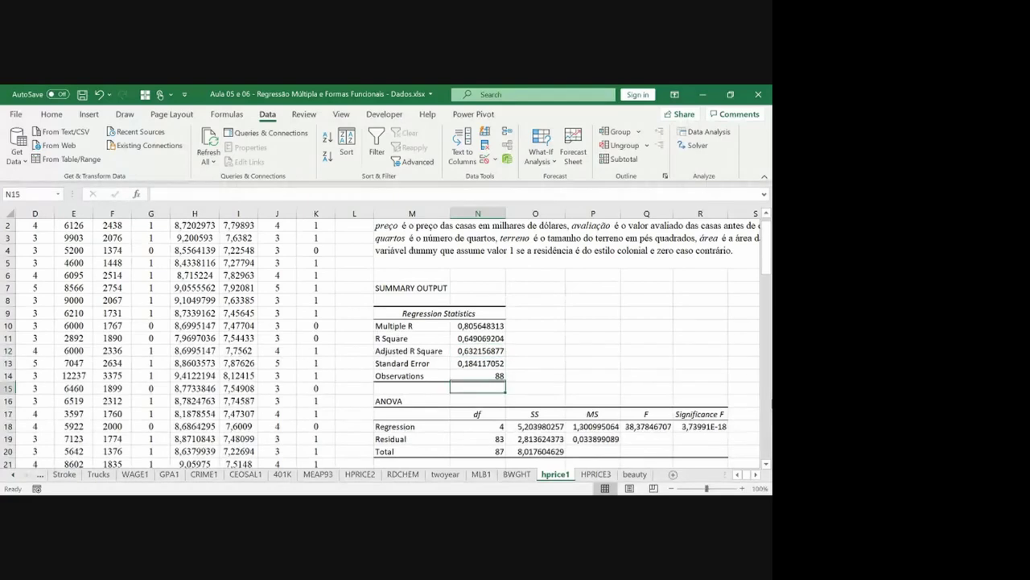
scroll(388, 331, down, 1)
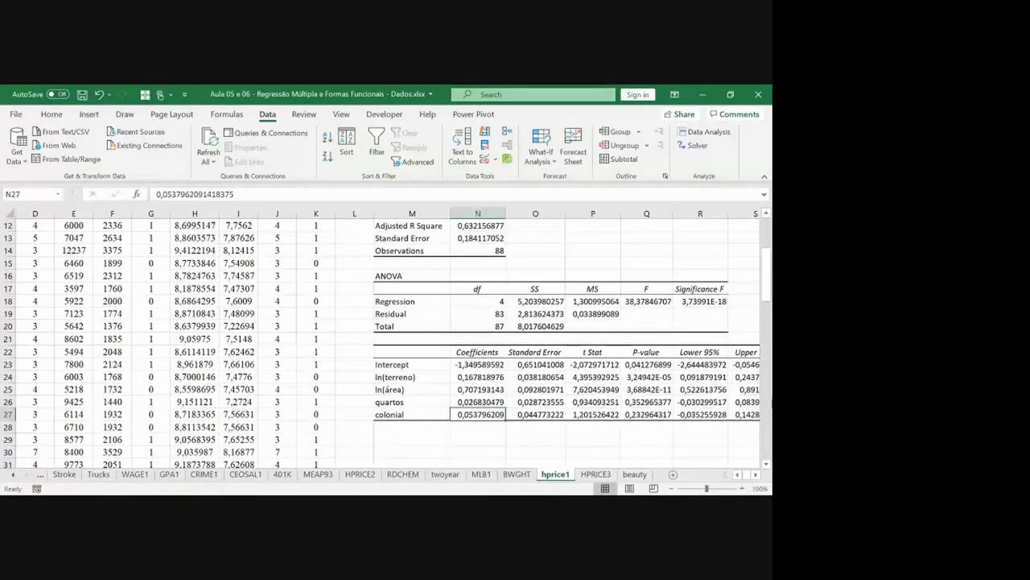
key(Up)
key(Up)
key(Up)
key(Down)
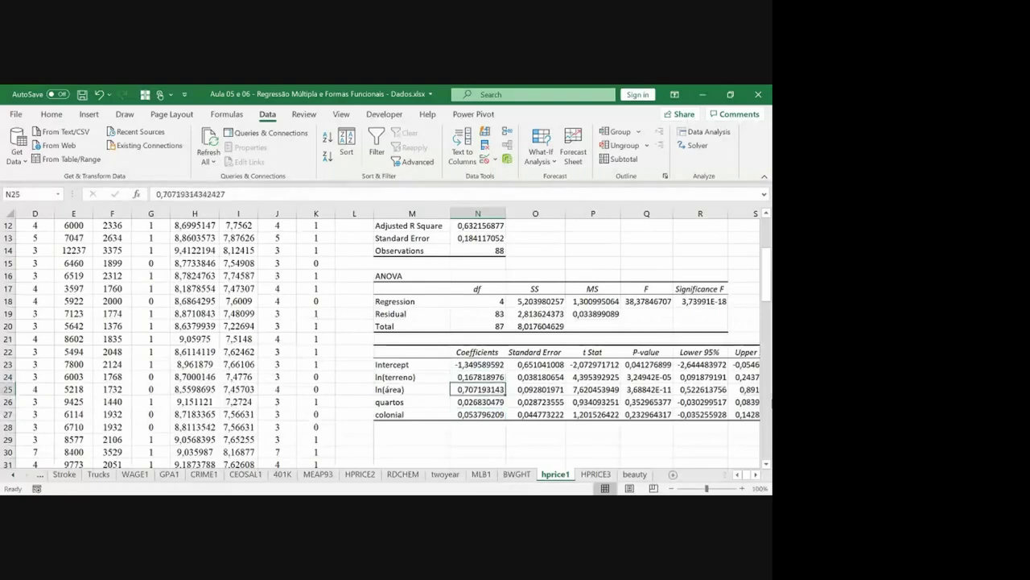
Step: Format the colonial label and its coefficient, M27:N27, with yellow fill, bold text and an outside border
key(Down)
key(Left)
key(Down)
key(shift+Right)
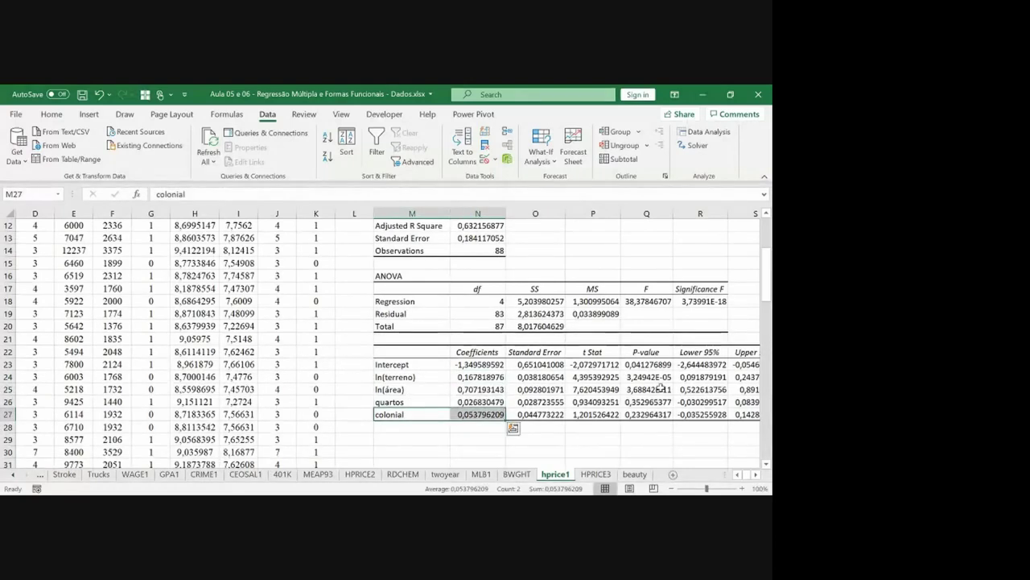
click(51, 114)
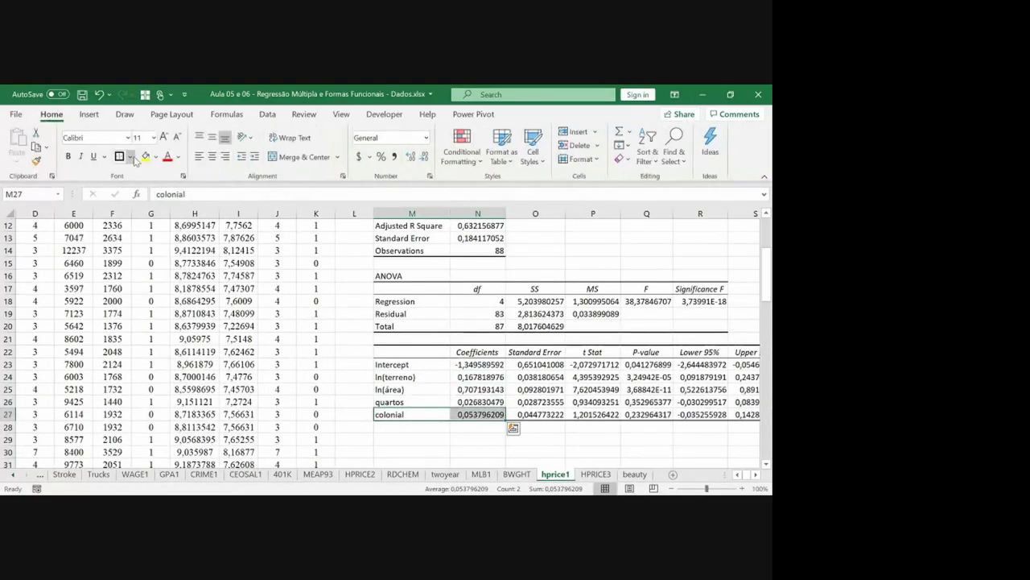
click(146, 157)
key(Left)
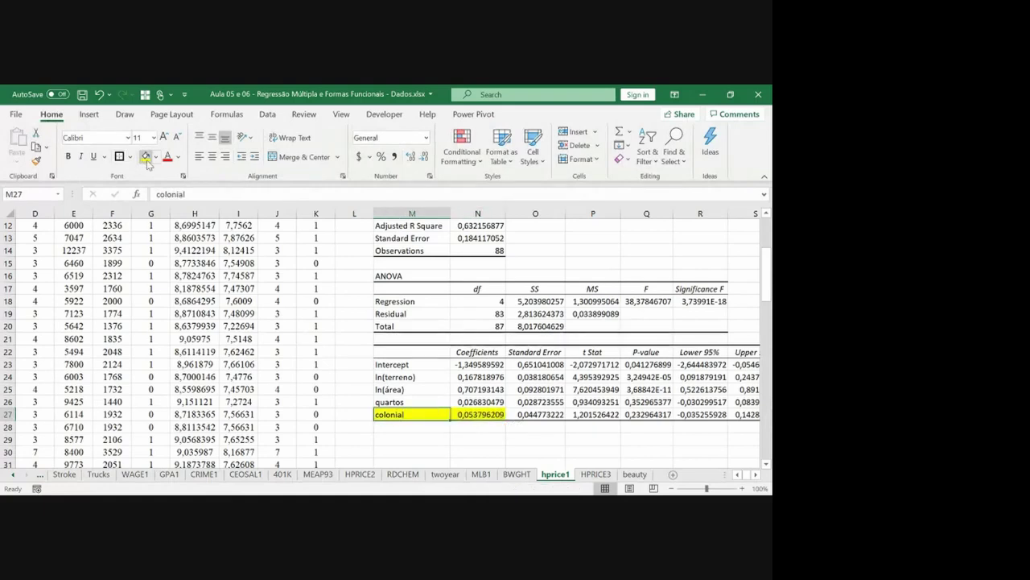
key(shift+Right)
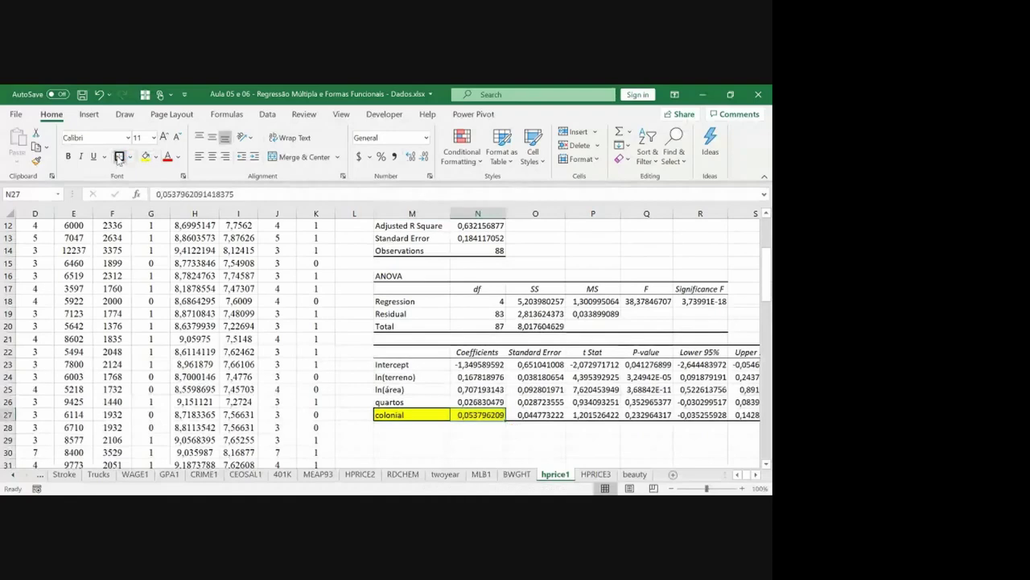
key(Tab)
key(ctrl+b)
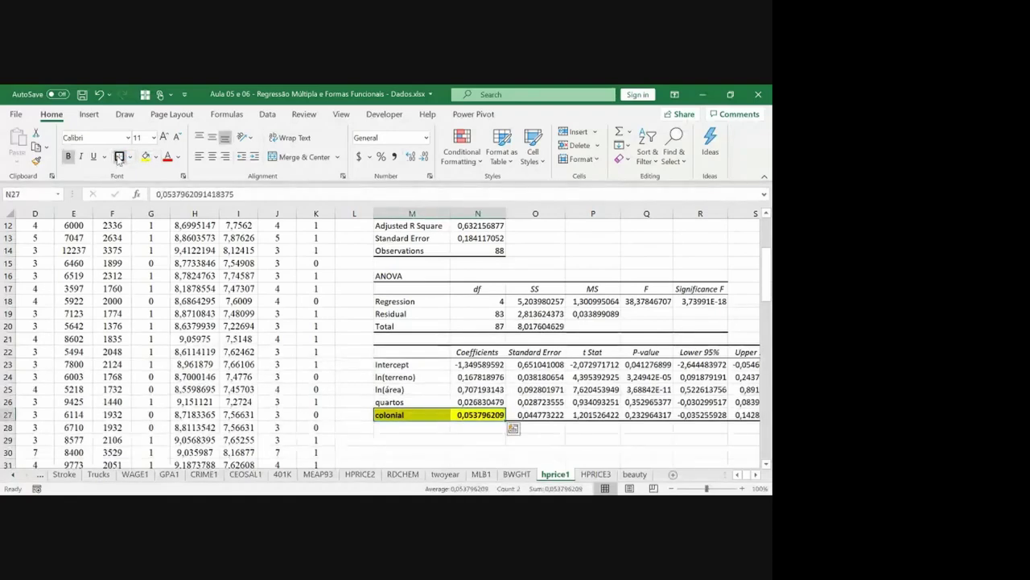
Step: Format the P-value of colonial in Q27 with yellow fill, bold text and an outside border
key(Right)
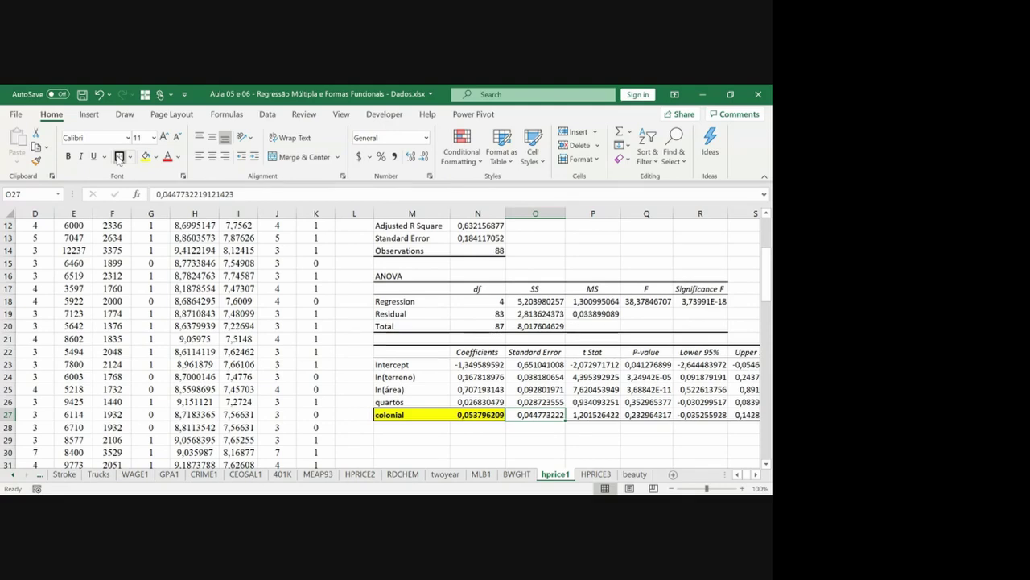
key(Right)
key(Right)
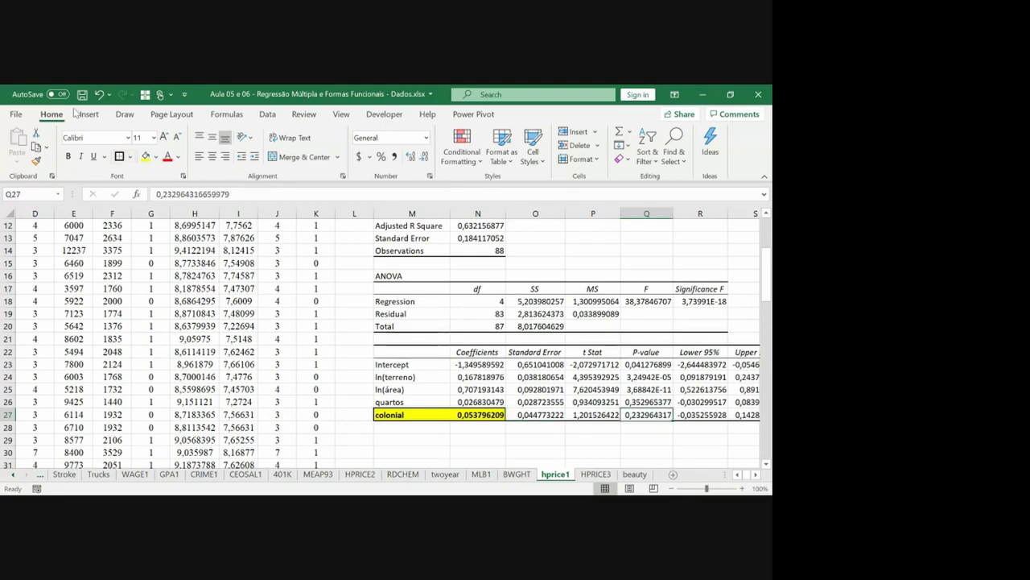
click(146, 156)
key(ctrl+b)
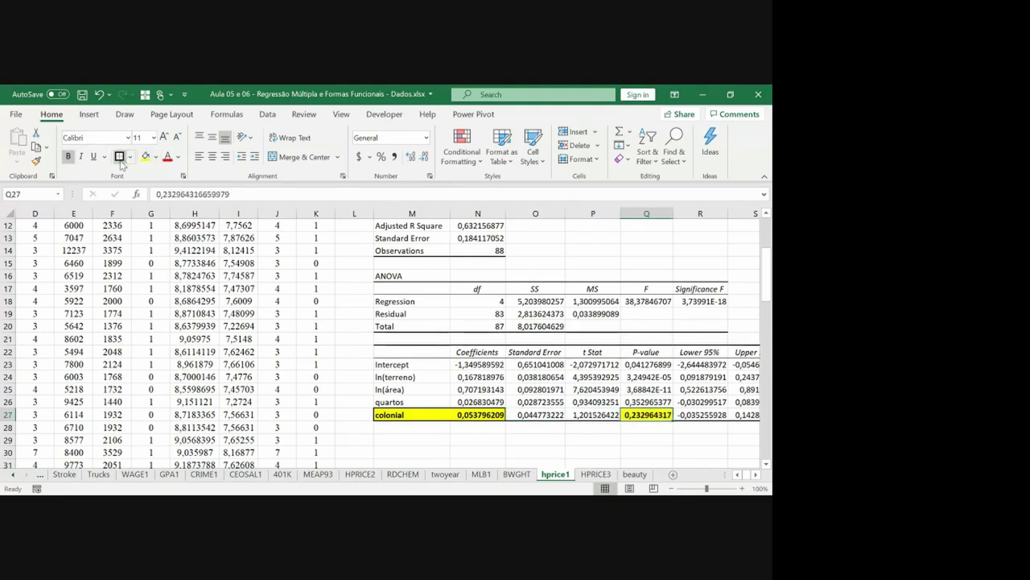
click(121, 160)
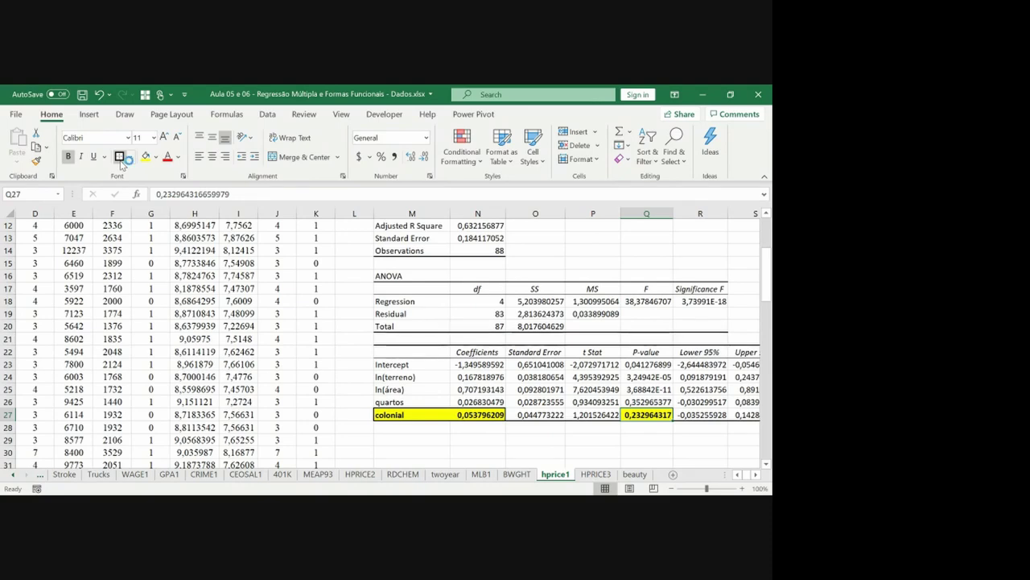
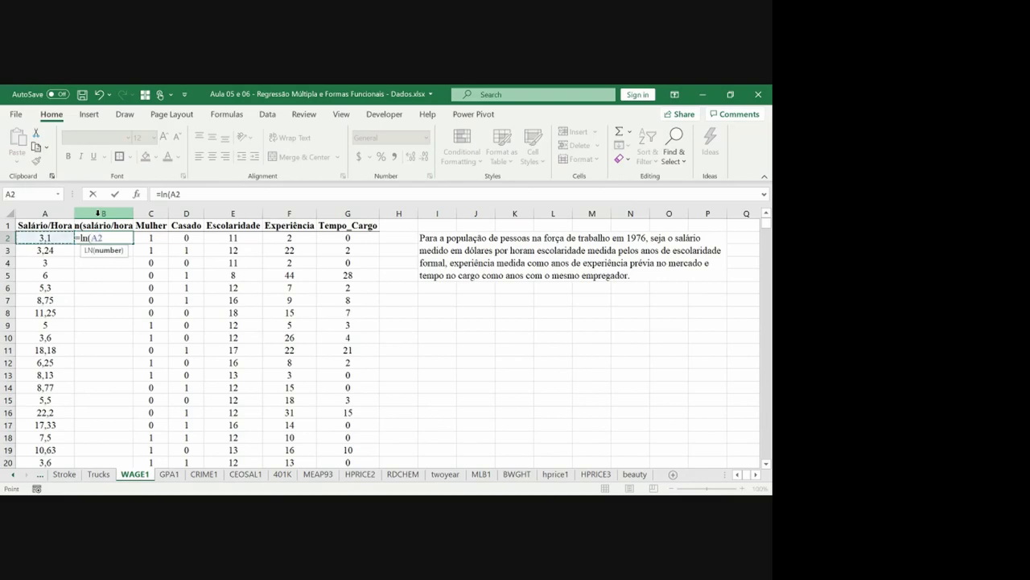
Step: Complete =LN(A2) in B2, copy it down the ln(salário/hora) column through row 527 and autofit column B
text())
key(ctrl+Return)
key(ctrl+c)
key(Left)
key(ctrl+Down)
key(Right)
key(ctrl+shift+Up)
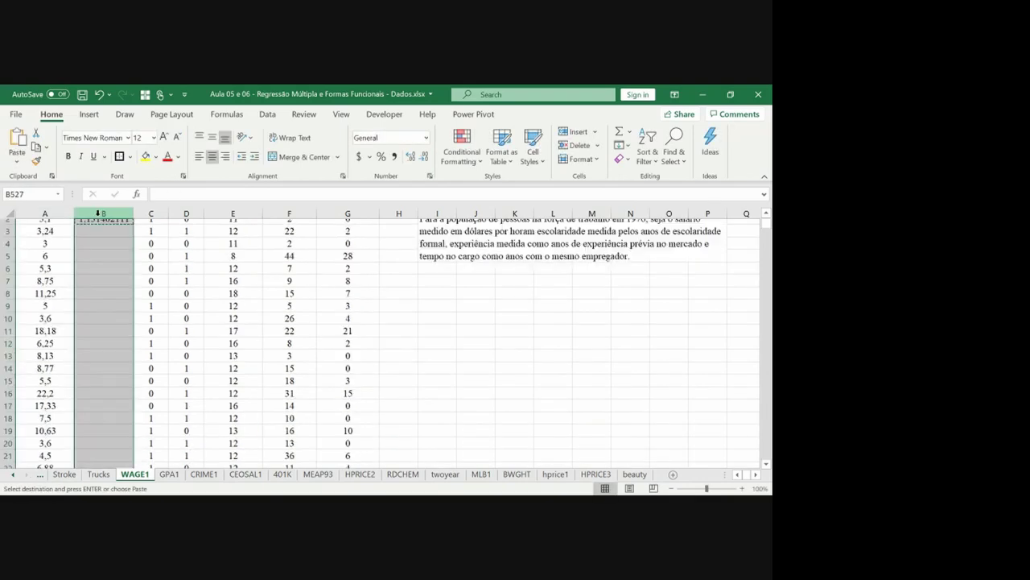
key(ctrl+v)
click(131, 214)
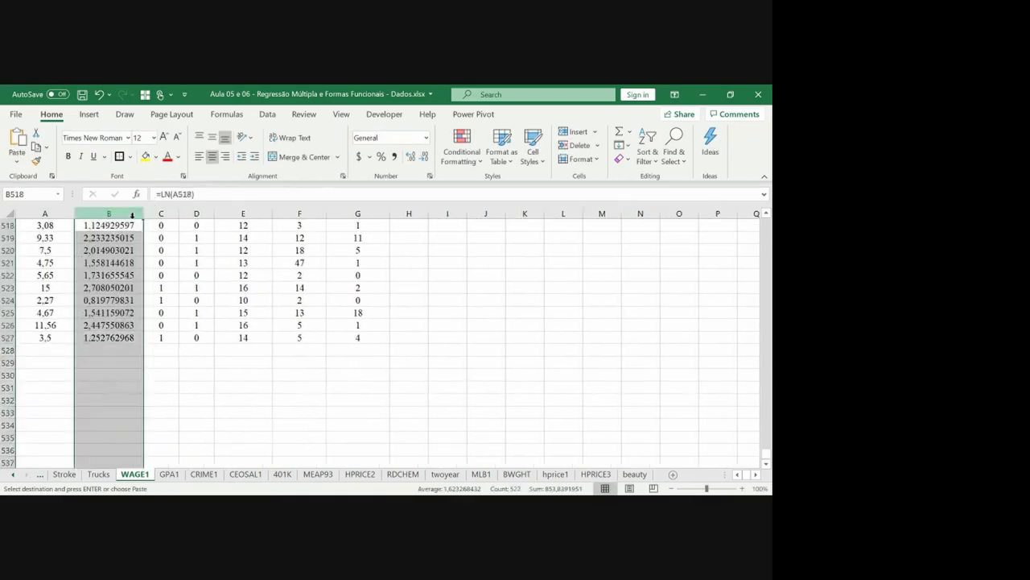
key(ctrl+Up)
key(Right)
key(Escape)
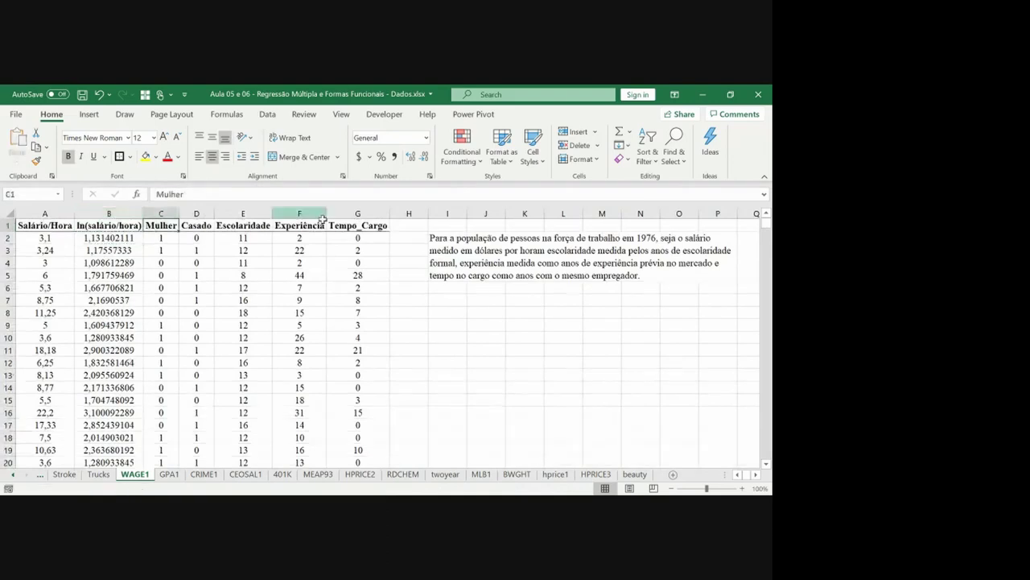
Step: Insert new columns after Tempo_Cargo and copy the Mulher column into column H
click(409, 213)
key(ctrl+plus)
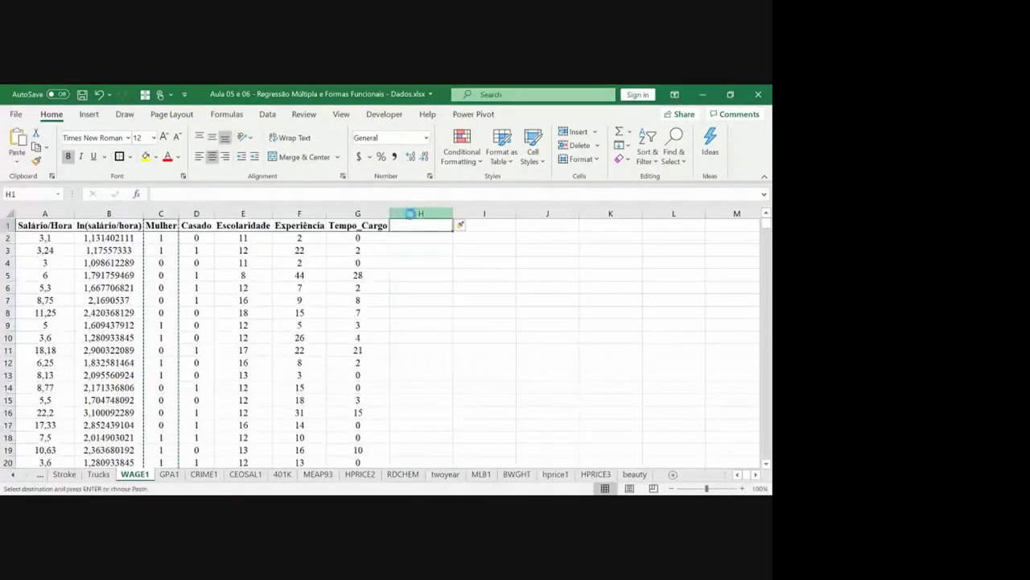
key(ctrl+v)
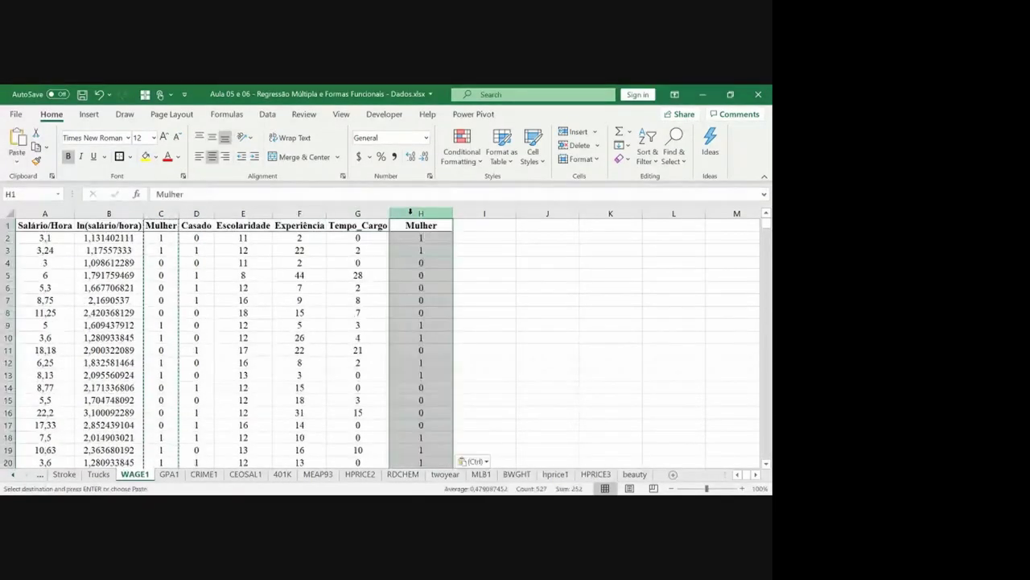
Step: Copy the Escolaridade column into column I, beside the copied Mulher data
key(Right)
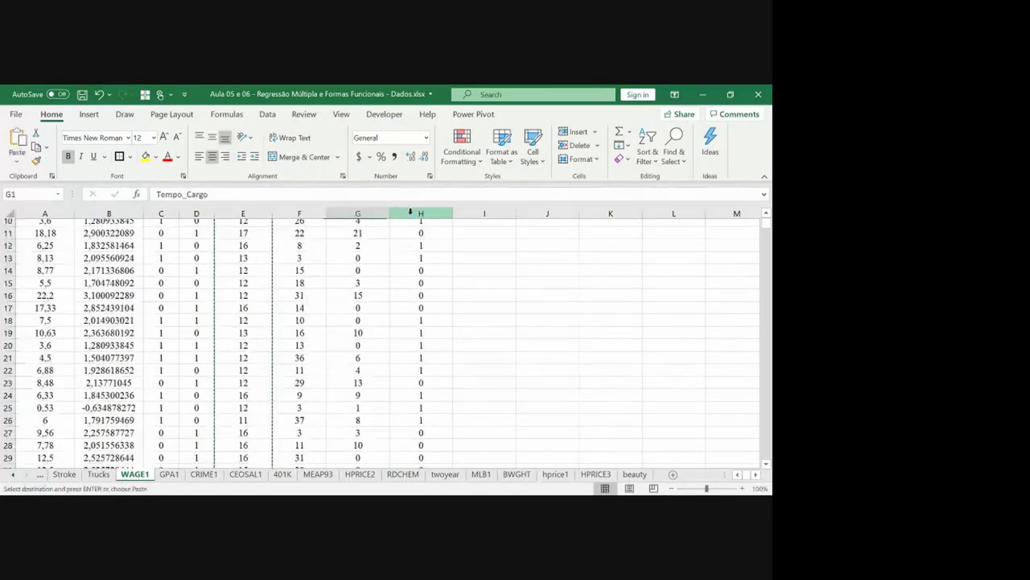
key(Right)
key(Right)
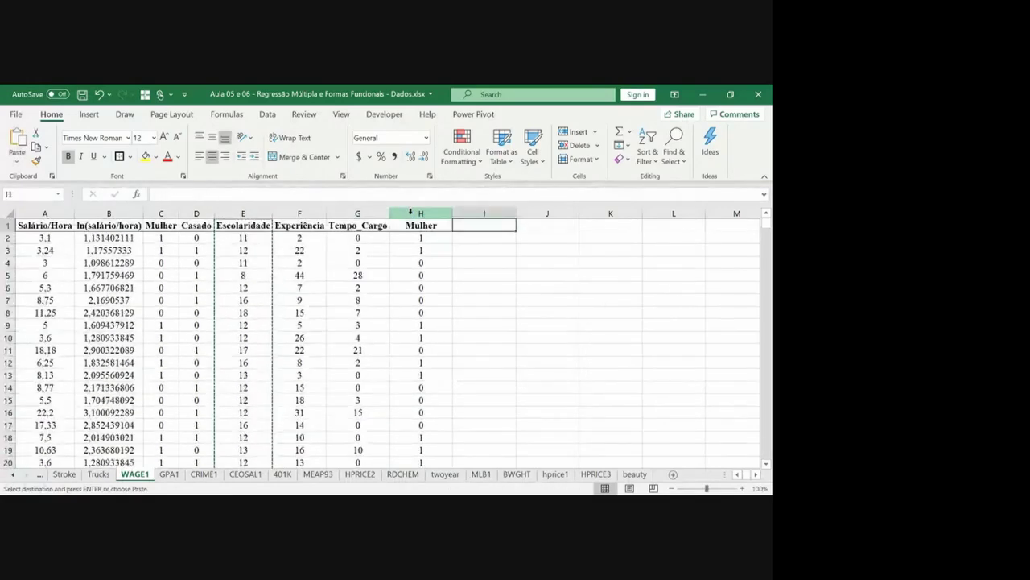
key(Left)
key(Right)
key(ctrl+v)
Step: Copy the Experiência column into column J, beside the copied Escolaridade data
key(Left)
key(Left)
key(Left)
key(ctrl+shift+Down)
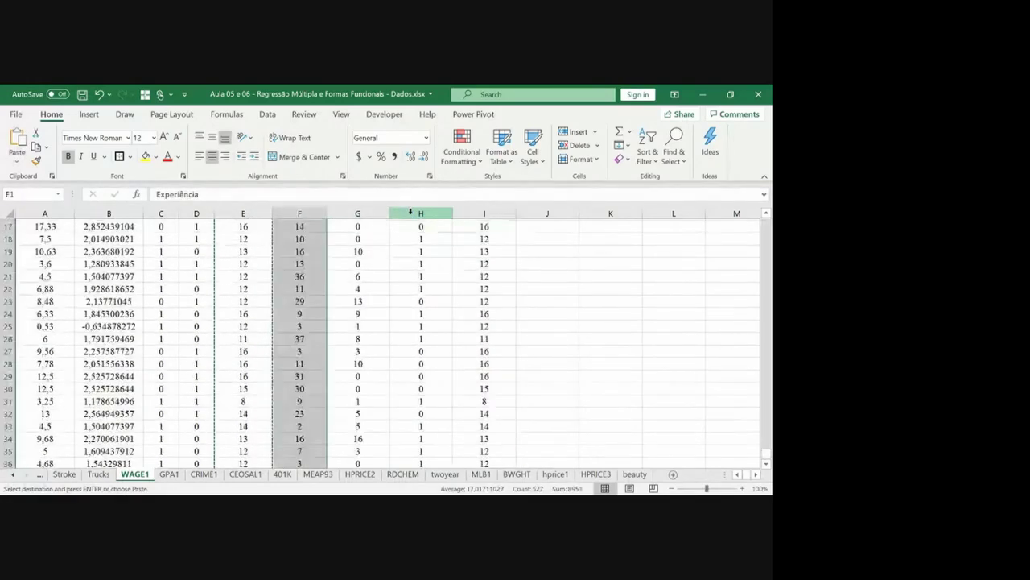
key(ctrl+c)
key(Right)
key(Right)
key(Right)
key(Right)
key(Right)
key(Left)
key(ctrl+v)
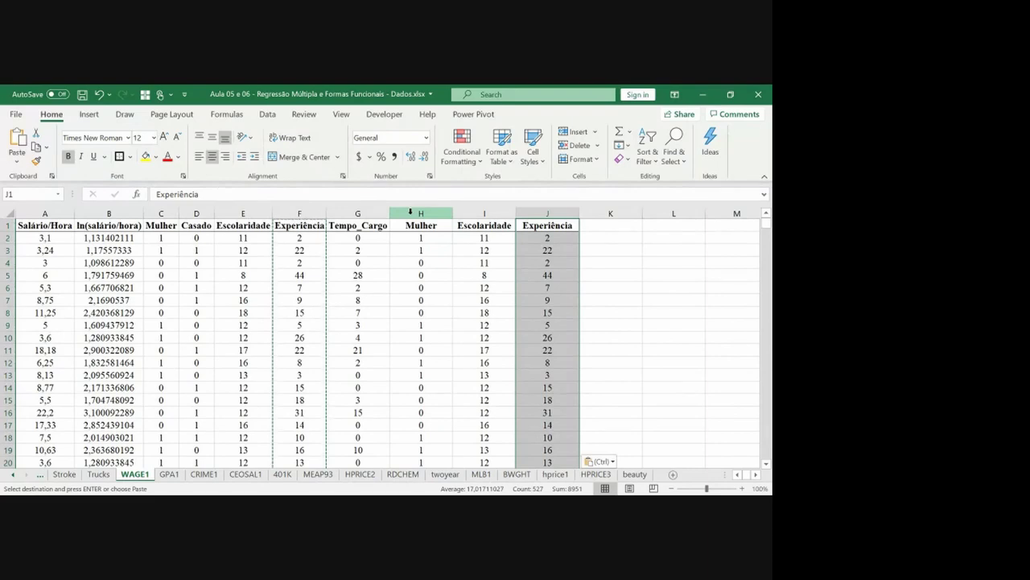
Step: Duplicate the Experiência data from column J into column K and rename the new header Experiência^2
key(Escape)
key(Up)
key(Left)
key(Left)
key(Left)
key(ctrl+Right)
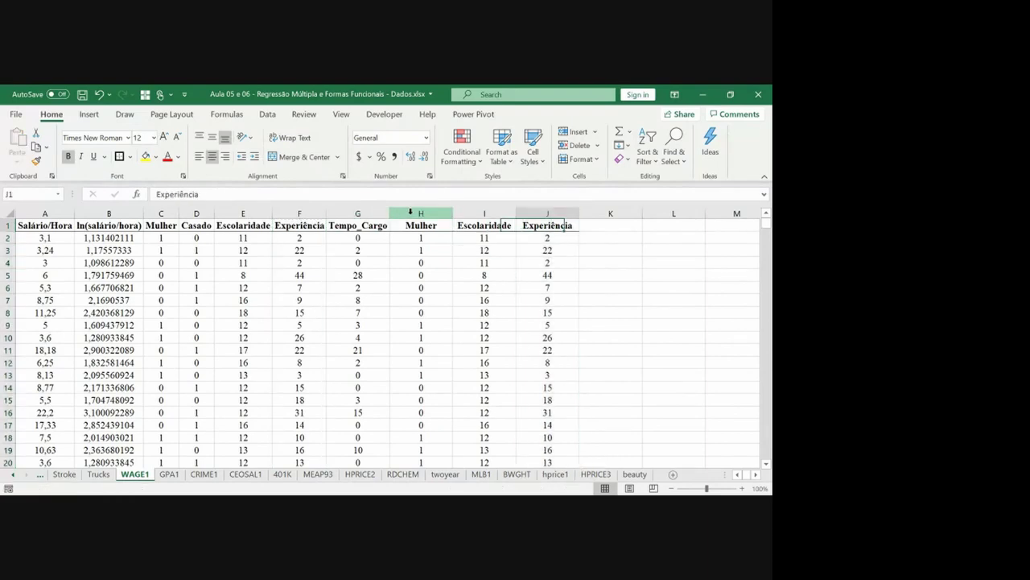
key(ctrl+shift+Down)
key(ctrl+c)
key(Right)
key(Return)
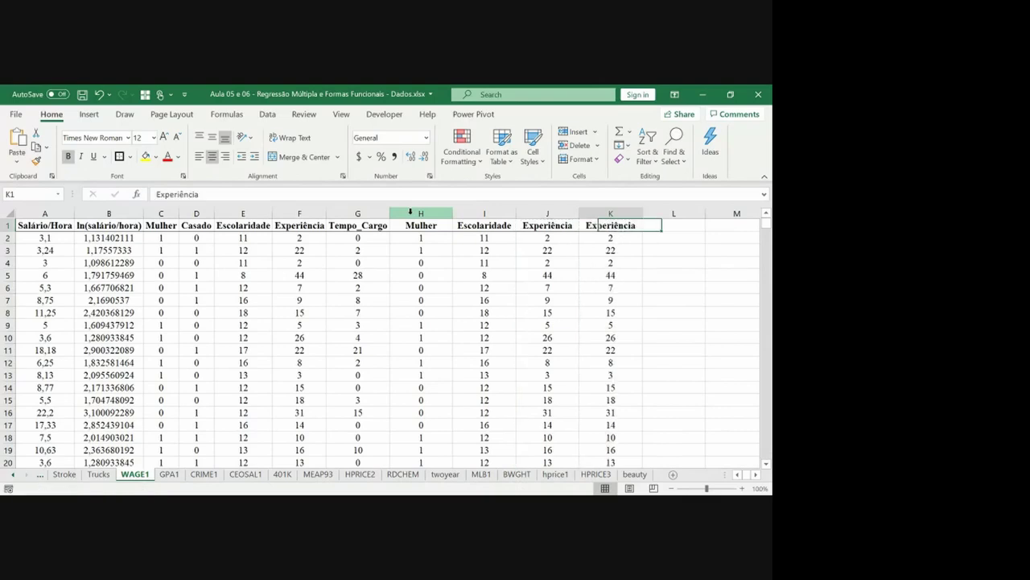
key(F2)
text(^2)
key(Return)
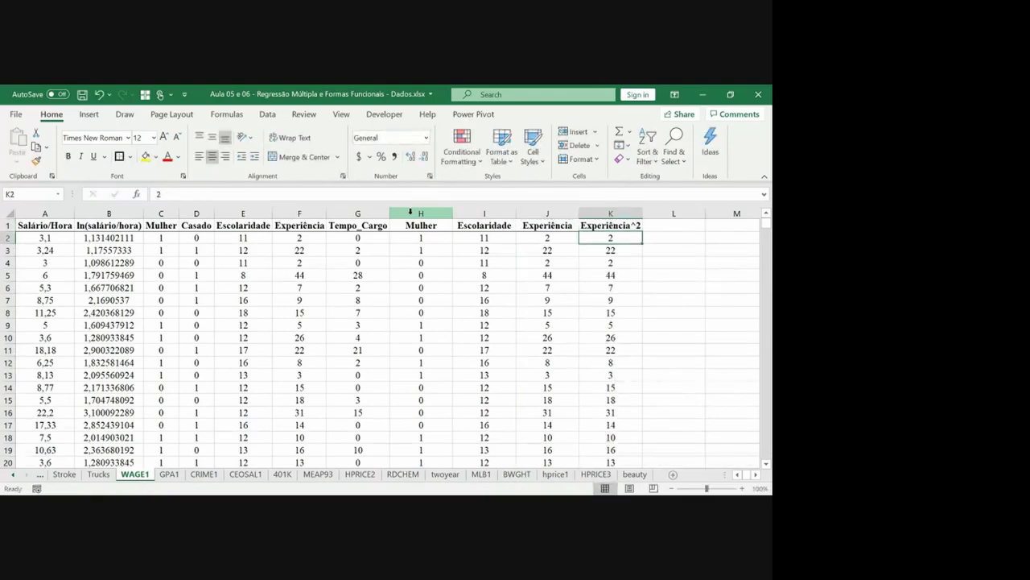
Step: Enter =J2^2 in K2 and copy it down the whole Experiência^2 column
text(=J2^2)
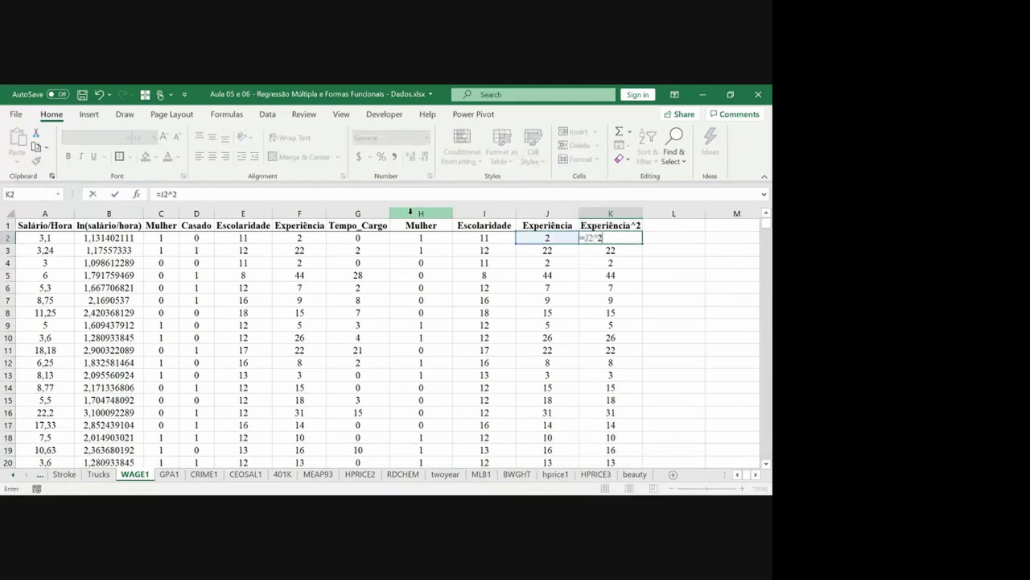
key(Return)
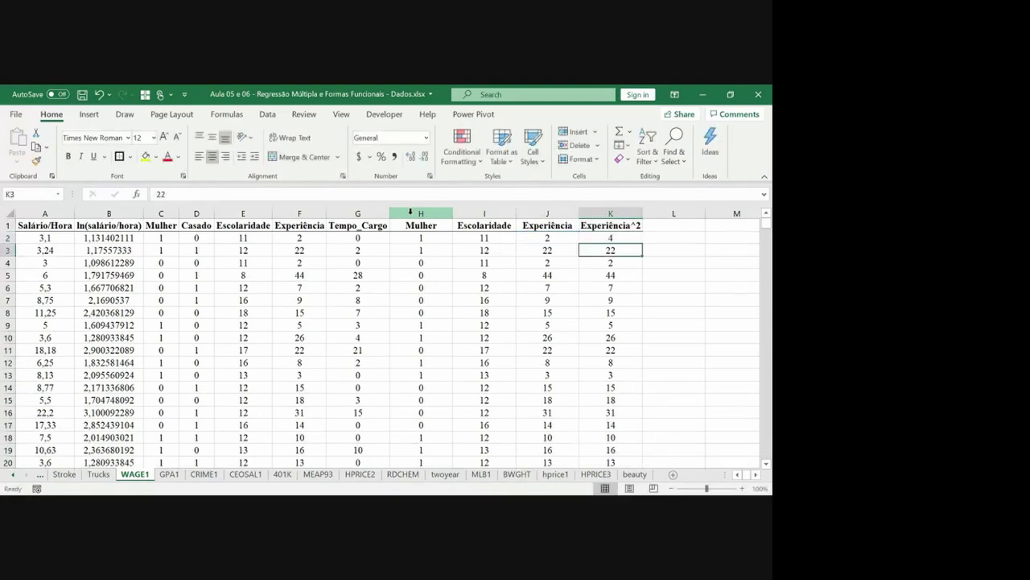
key(Up)
key(ctrl+c)
key(ctrl+shift+Down)
key(ctrl+v)
Step: Copy the Tempo_Cargo data from column G into both columns L and M
key(ctrl+Up)
key(Left)
key(Left)
key(Left)
key(Left)
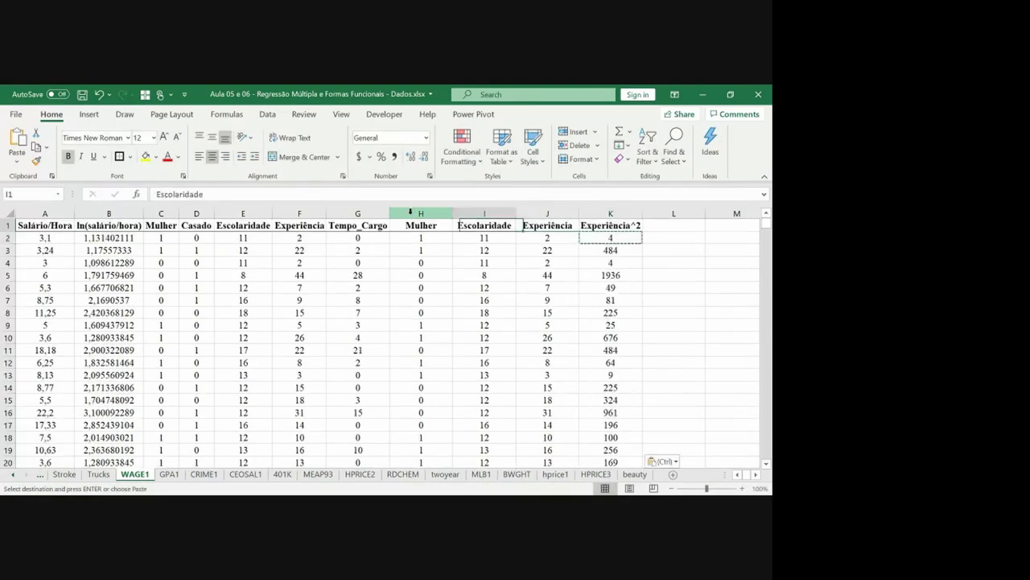
key(ctrl+shift+Down)
key(ctrl+c)
key(ctrl+Right)
key(Right)
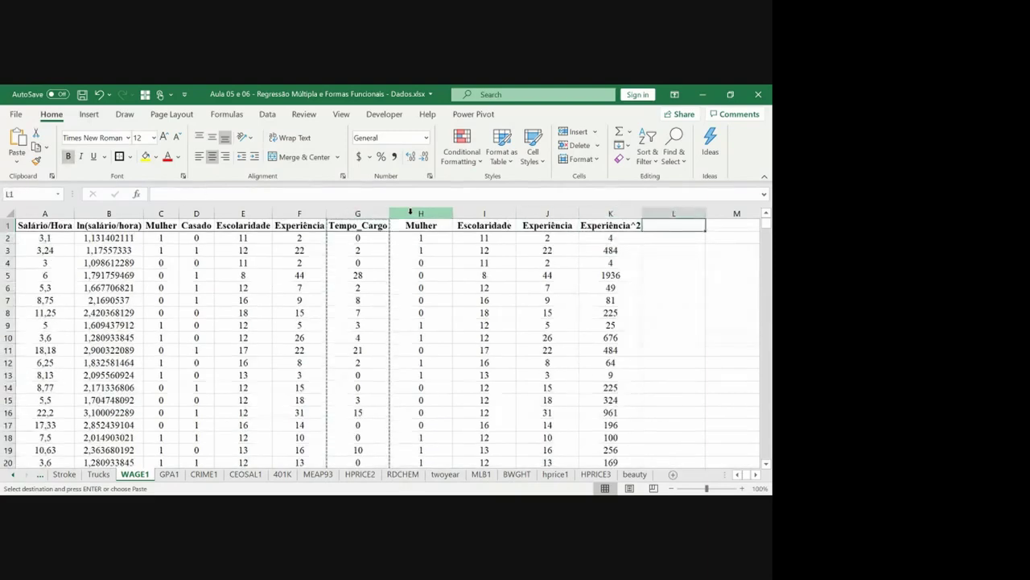
key(ctrl+v)
key(Right)
key(ctrl+v)
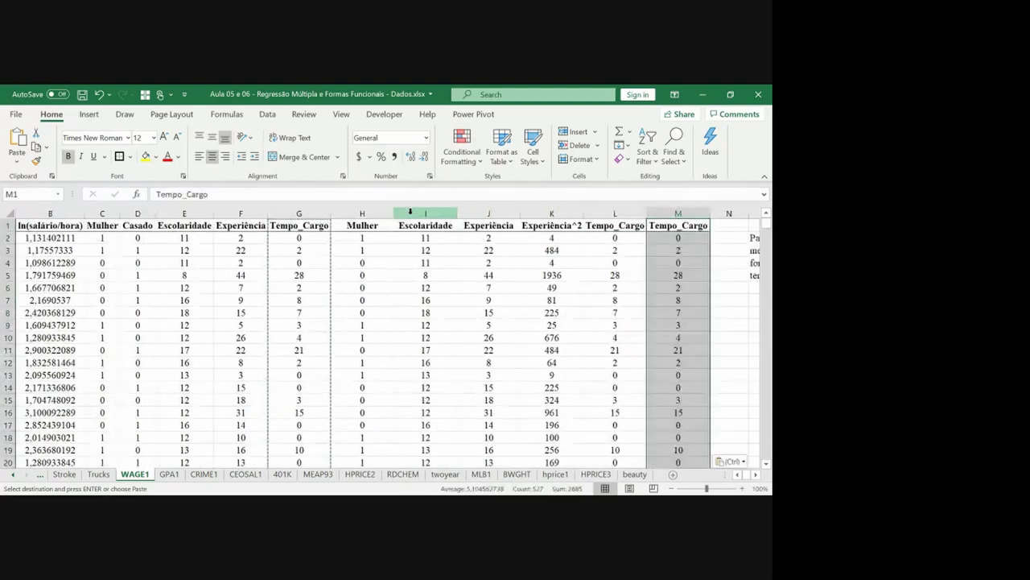
Step: Rename the second copied Tempo_Cargo header, in M1, as Tempo_Cargo^2
key(Right)
key(Left)
key(F2)
text(^2)
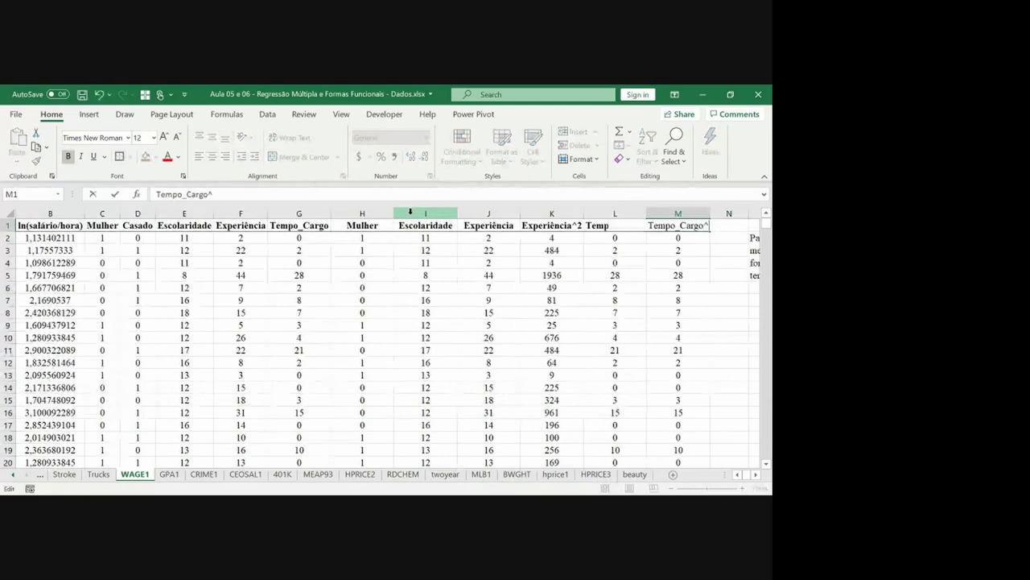
key(Return)
Step: Enter =L2^2 in M2, copy it down the whole Tempo_Cargo^2 column, and fit column M to its header
text(=)
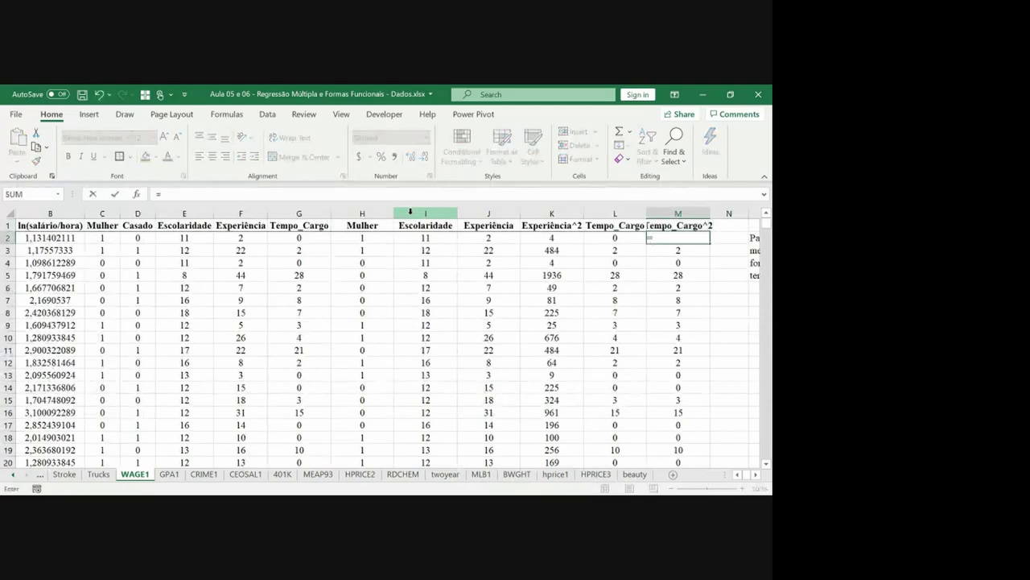
key(Left)
text(^5)
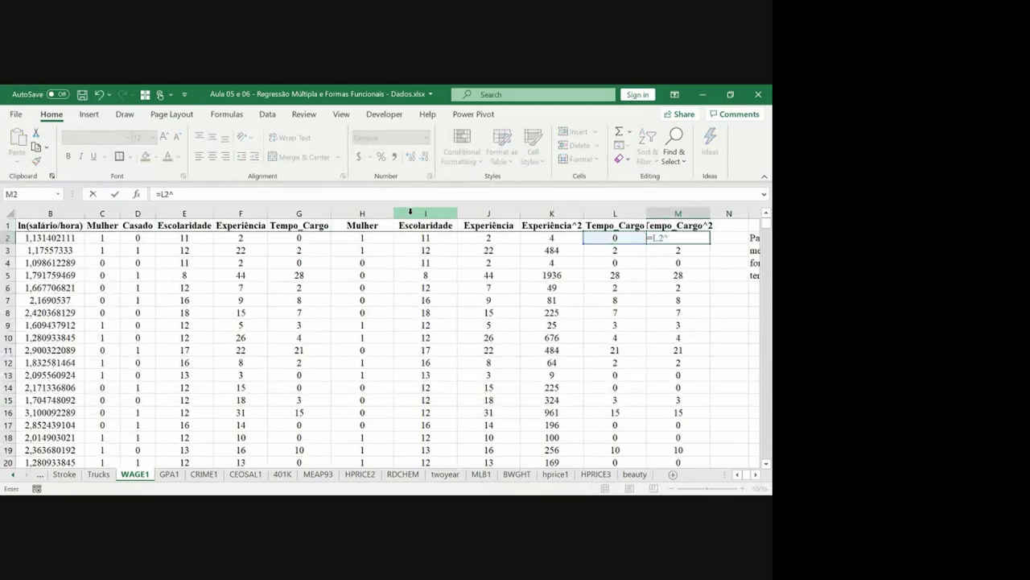
key(Return)
key(Up)
key(ctrl+c)
key(ctrl+shift+Down)
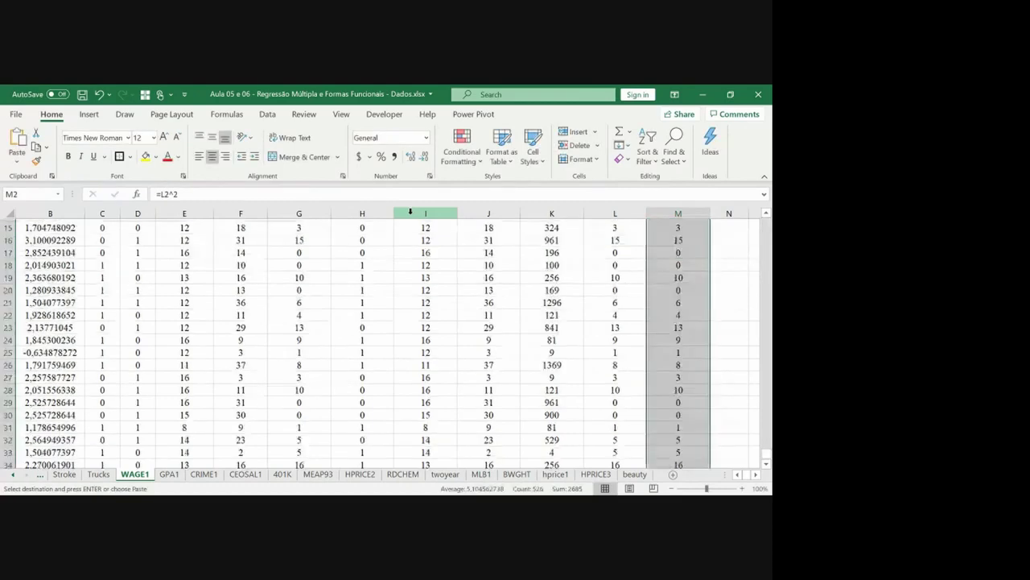
key(ctrl+v)
key(Escape)
key(Up)
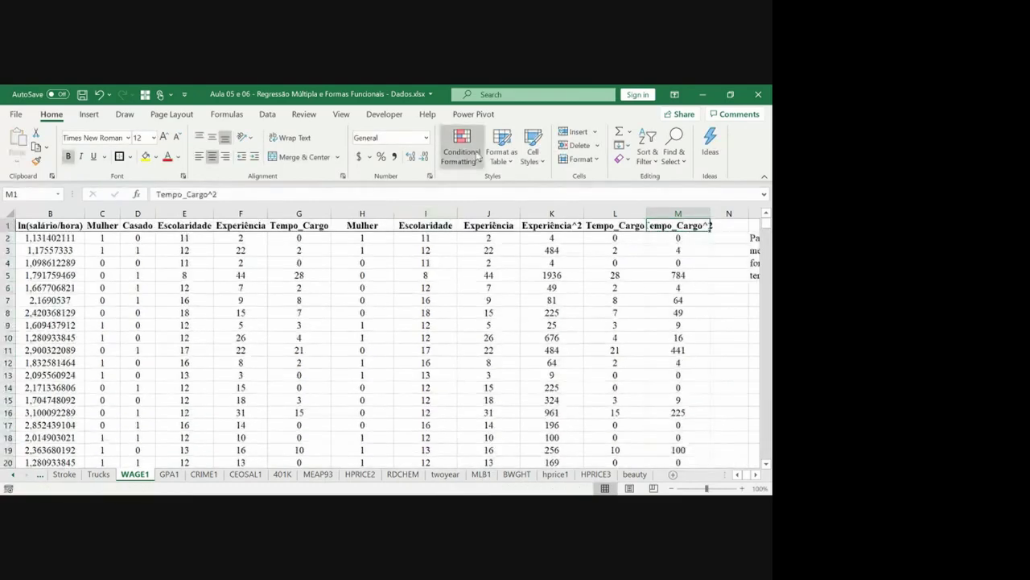
double_click(710, 214)
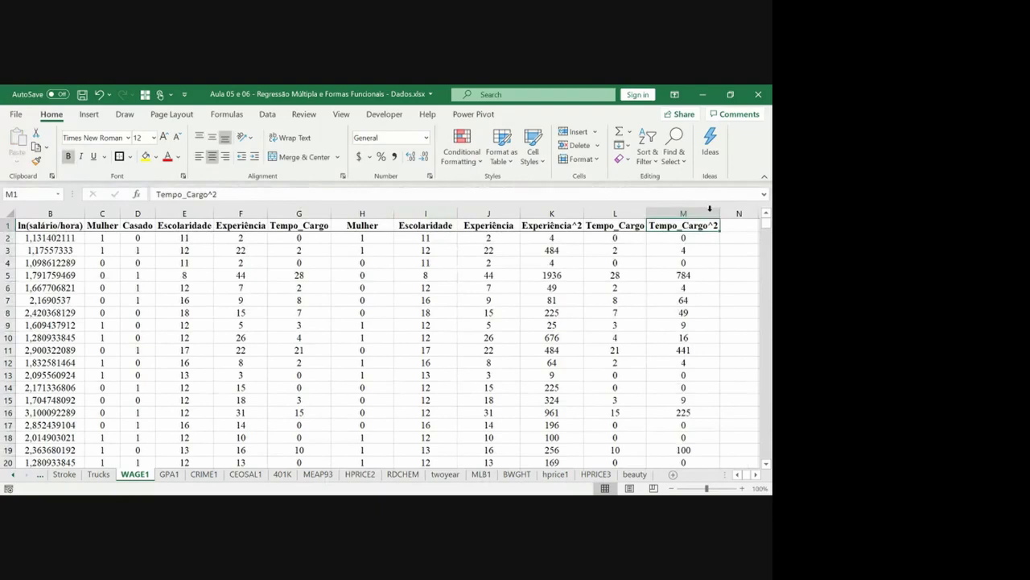
Step: Start a Regression analysis with the ln(salário/hora) data, $B$1:$B$527, as the Input Y Range
click(267, 114)
click(697, 132)
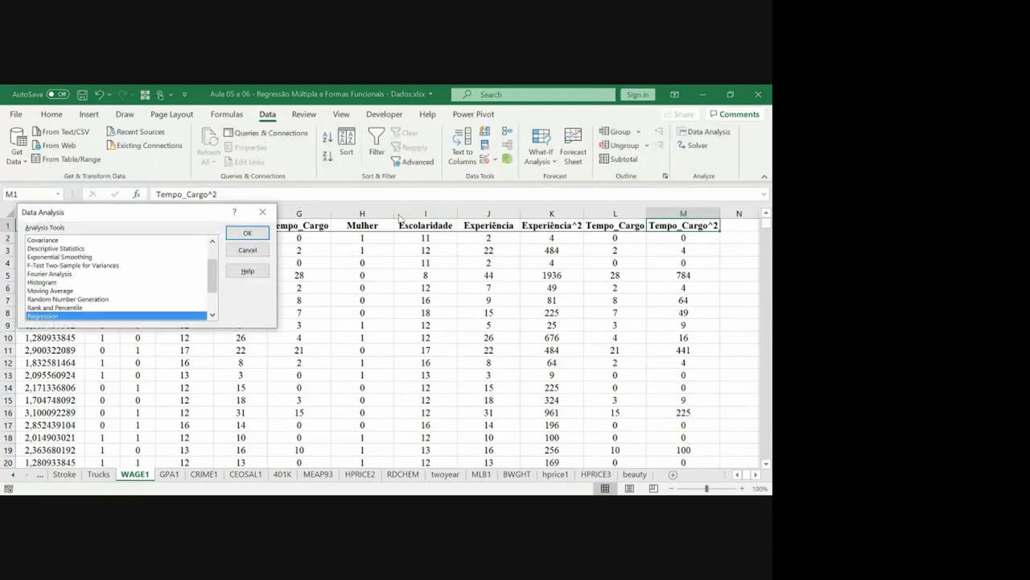
click(245, 232)
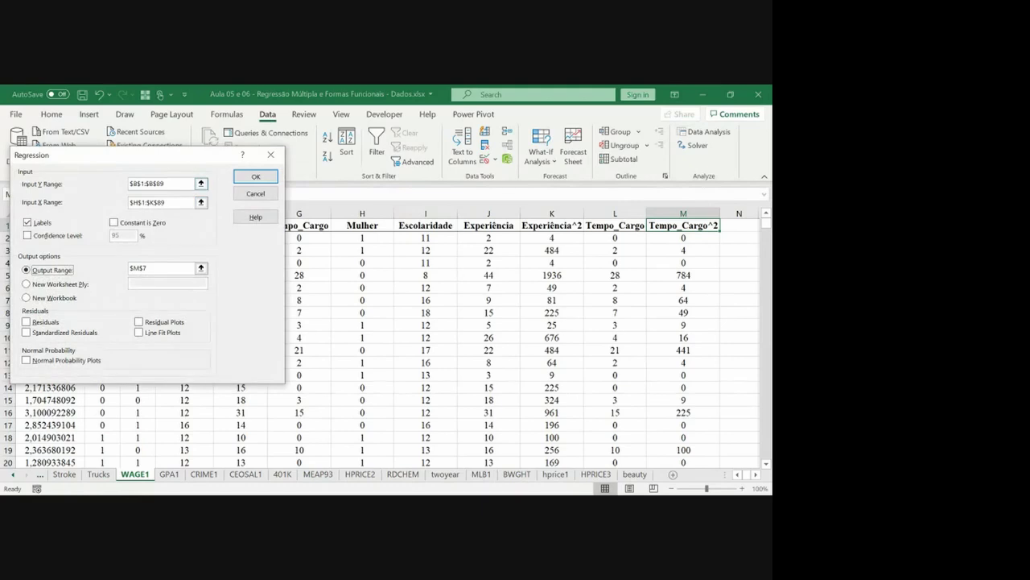
click(201, 183)
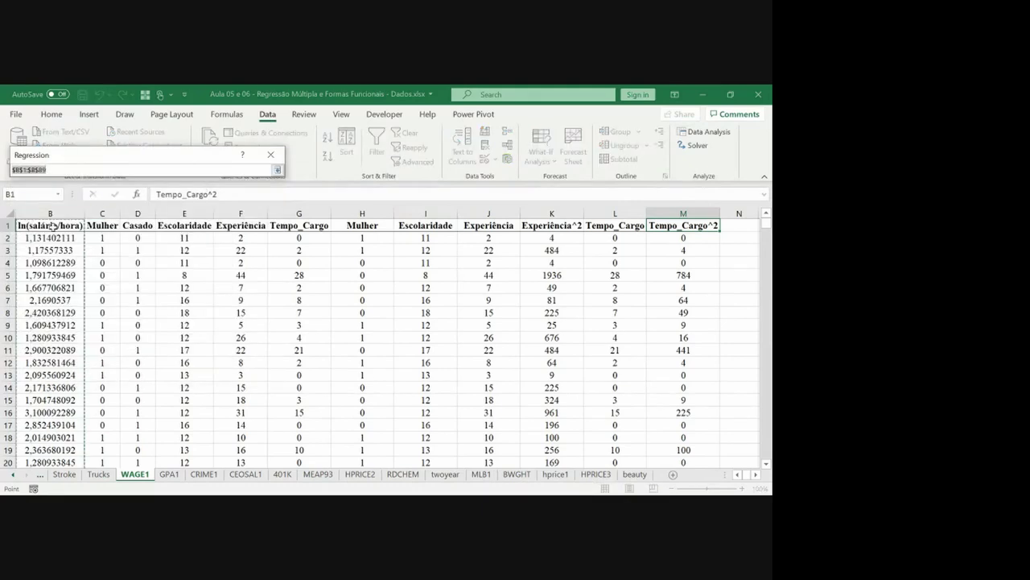
click(50, 225)
key(ctrl+shift+Down)
key(Return)
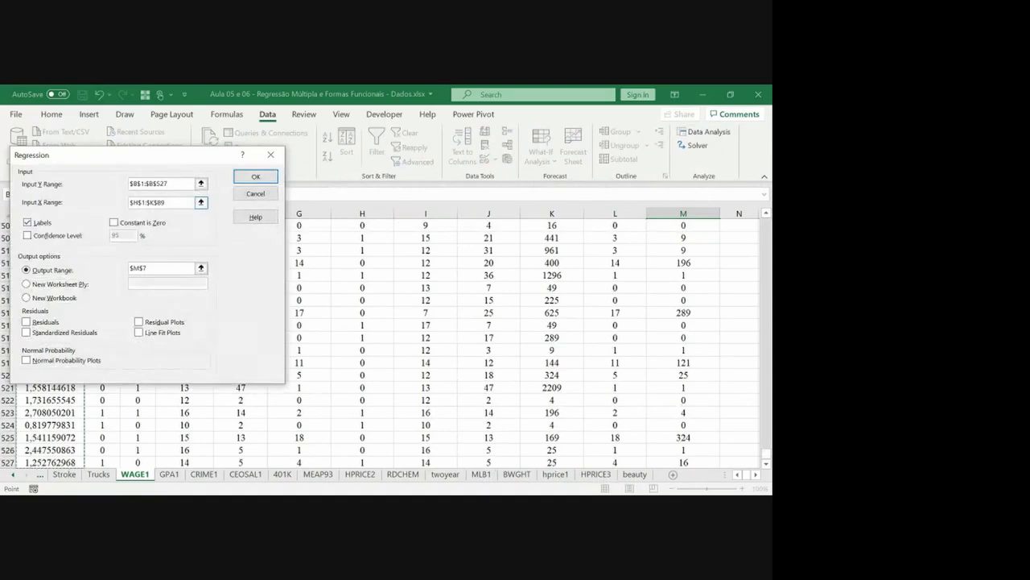
Step: Set the regression's Input X Range to $H$1:$M$527, covering Mulher through Tempo_Cargo^2 with headers
click(202, 202)
click(363, 226)
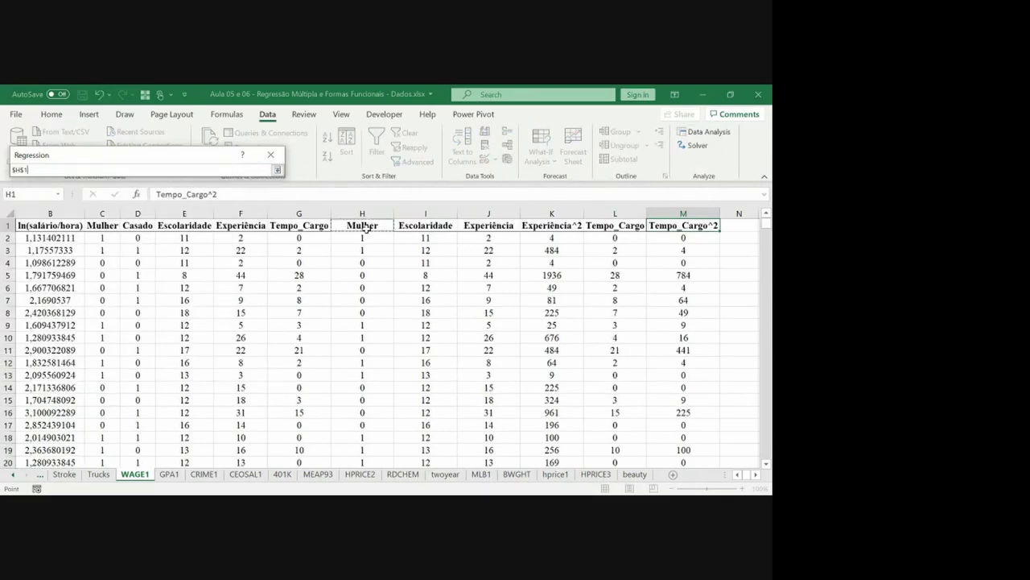
key(shift+Right)
key(shift+Right)
key(shift+Right)
key(shift+Right)
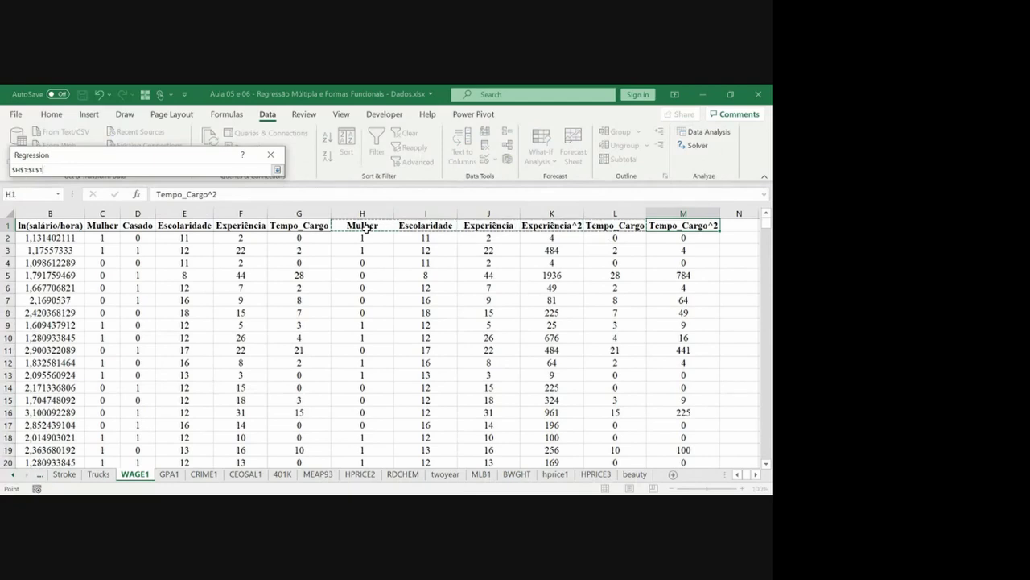
key(shift+Right)
key(ctrl+shift+Down)
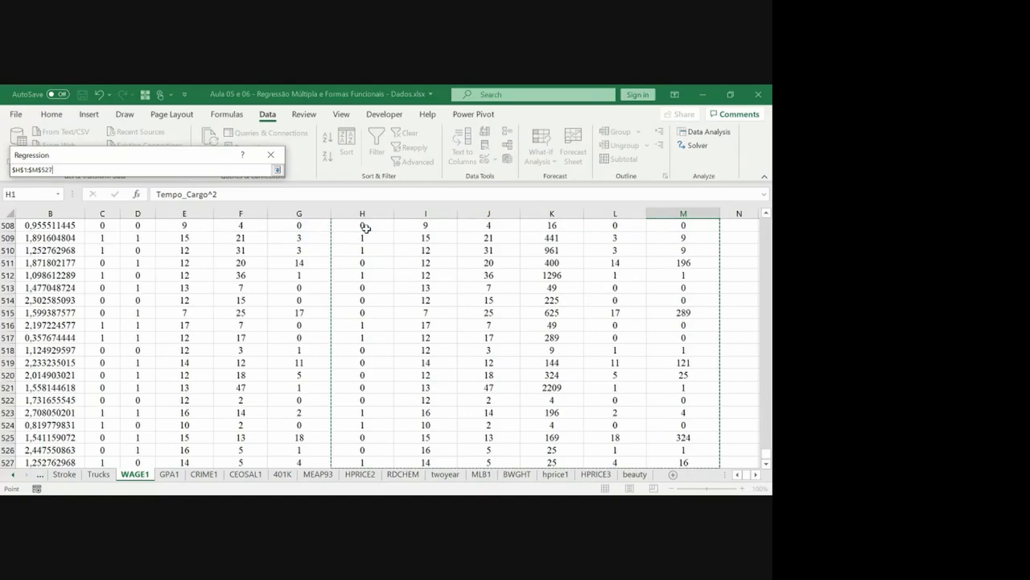
key(Return)
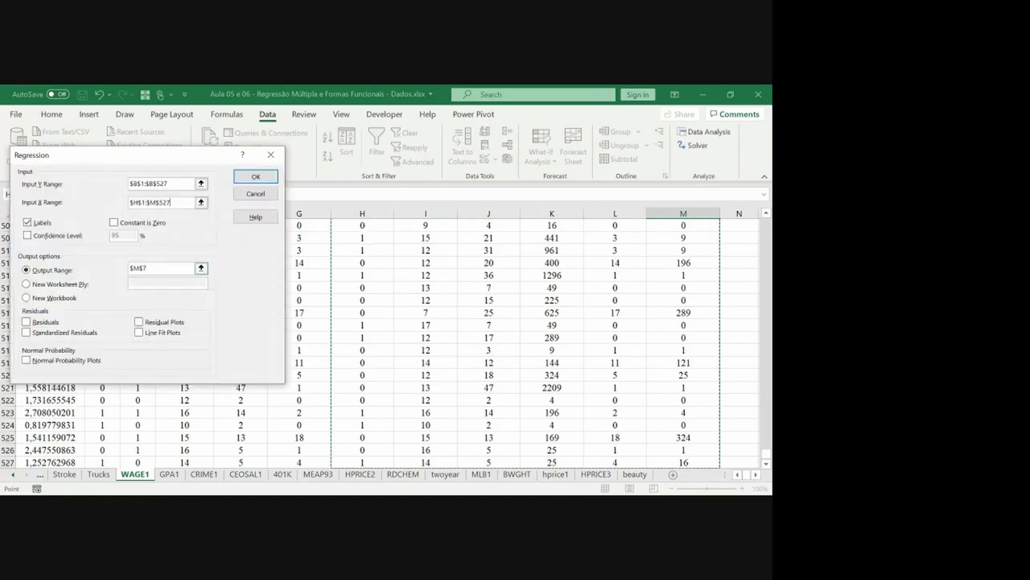
Step: Run the regression with its output starting at O7, and fit the widths of the output columns to their contents
click(202, 269)
drag(380, 286, 382, 278)
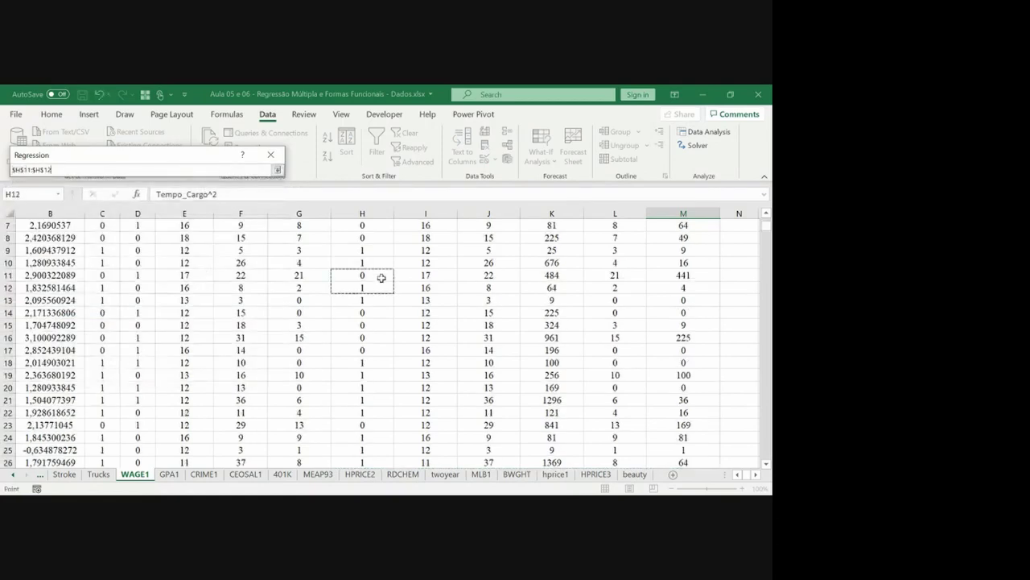
key(ctrl+Up)
key(ctrl+Right)
key(Right)
key(Right)
key(Down)
key(Down)
key(Down)
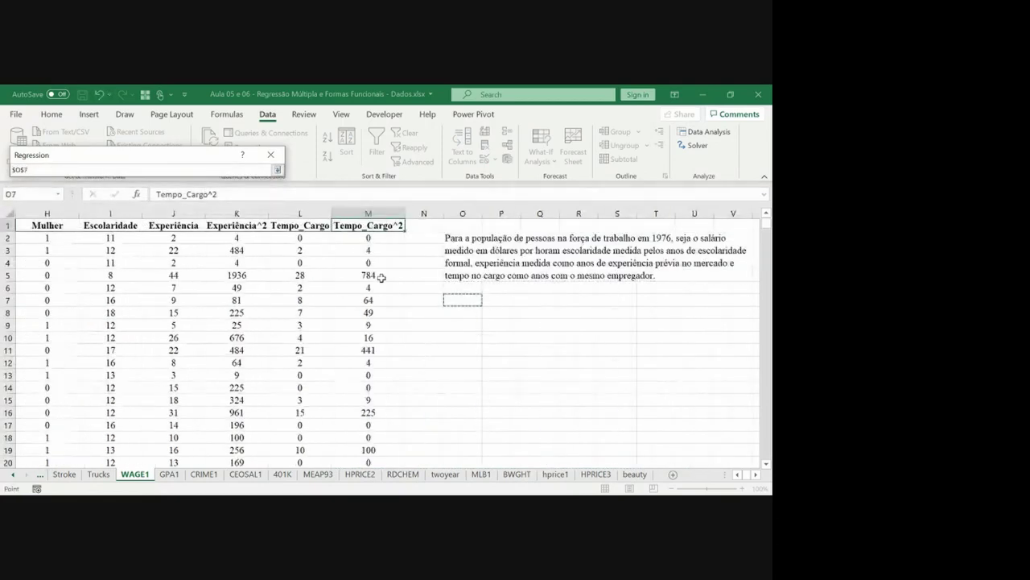
key(Return)
key(Return)
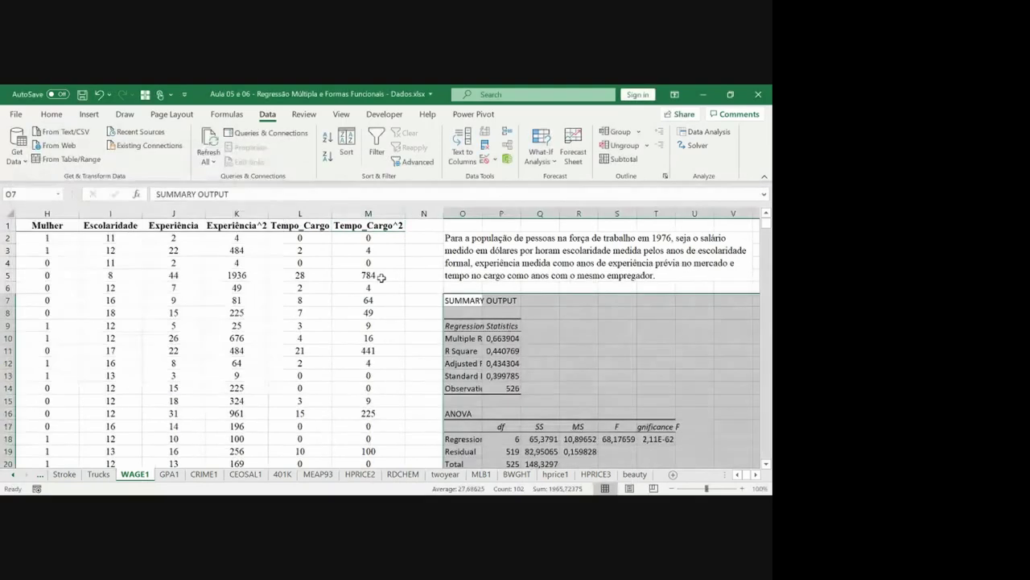
drag(458, 210, 571, 213)
double_click(564, 214)
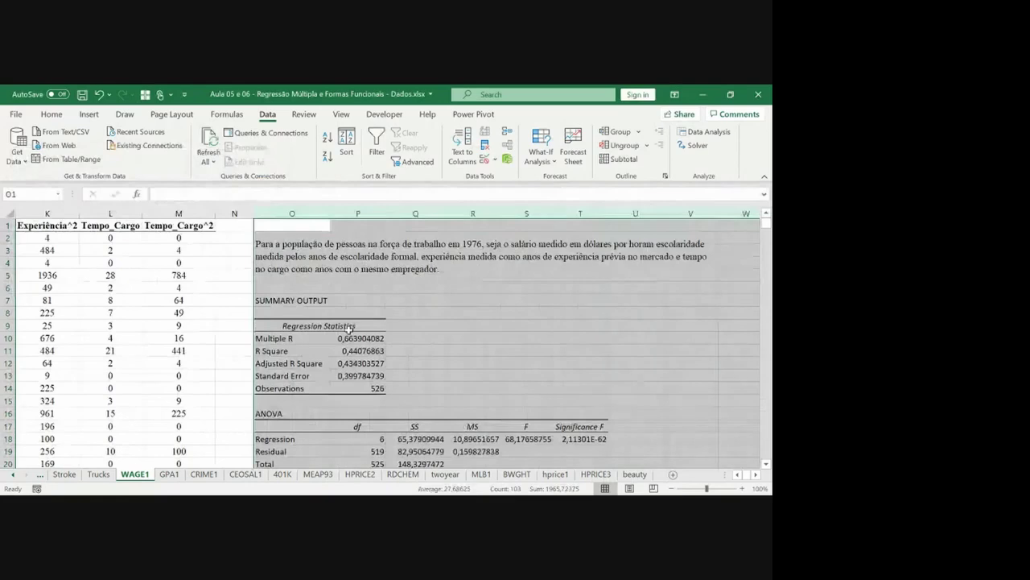
Step: Examine the regression's R Square, Adjusted R Square and the coefficients of the explanatory variables
click(295, 352)
key(Right)
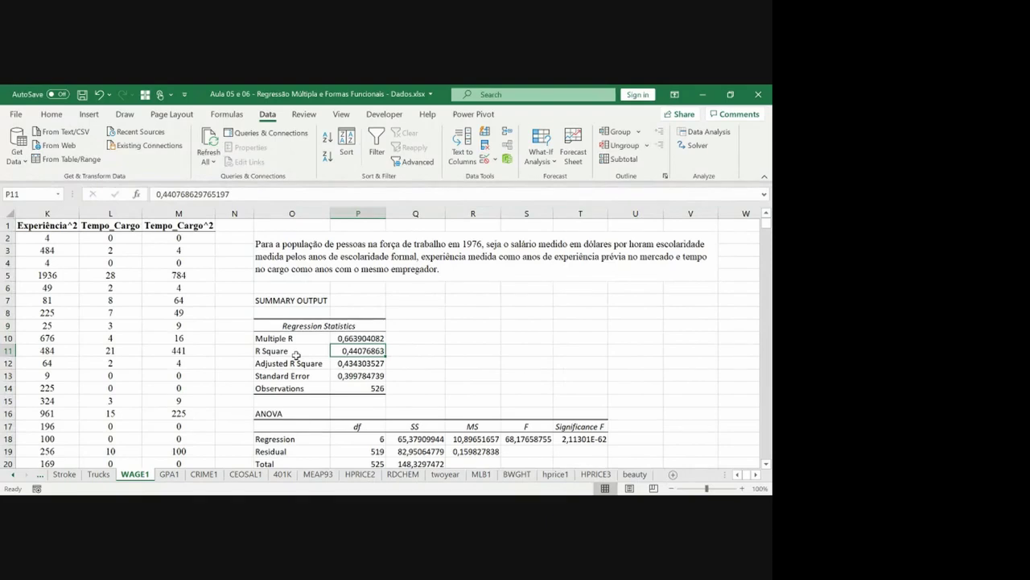
key(Down)
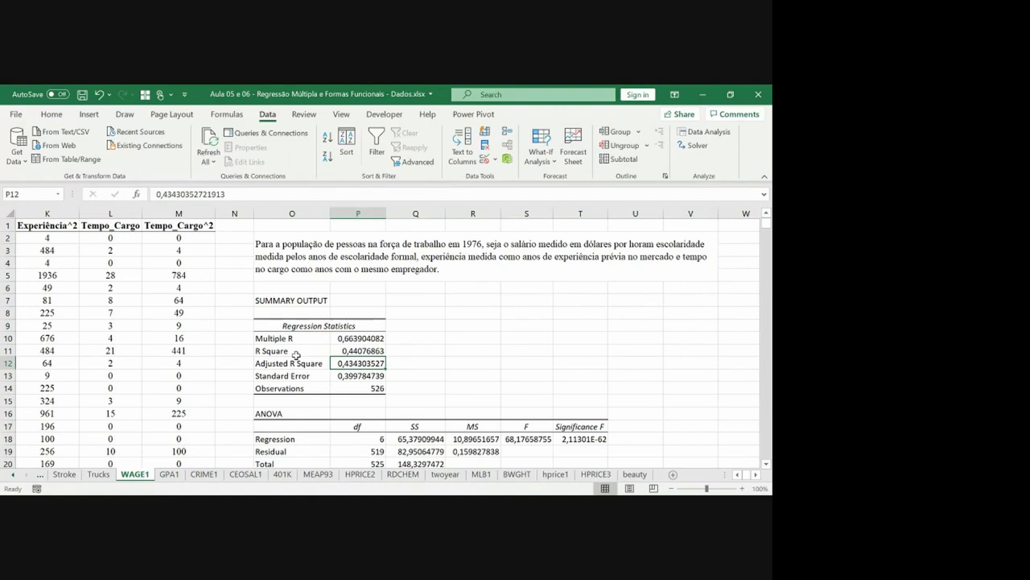
key(Down)
key(Down)
key(Down)
key(Down)
key(Down)
key(Down)
key(Down)
key(Down)
key(Down)
key(Down)
key(Down)
key(Down)
key(Down)
key(Down)
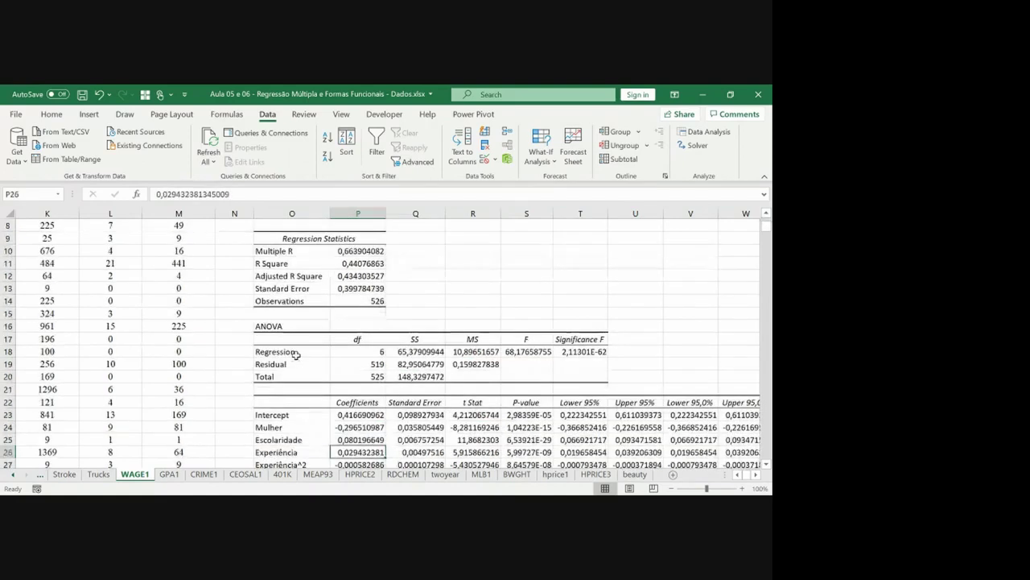
key(Down)
key(Down)
key(Down)
key(Down)
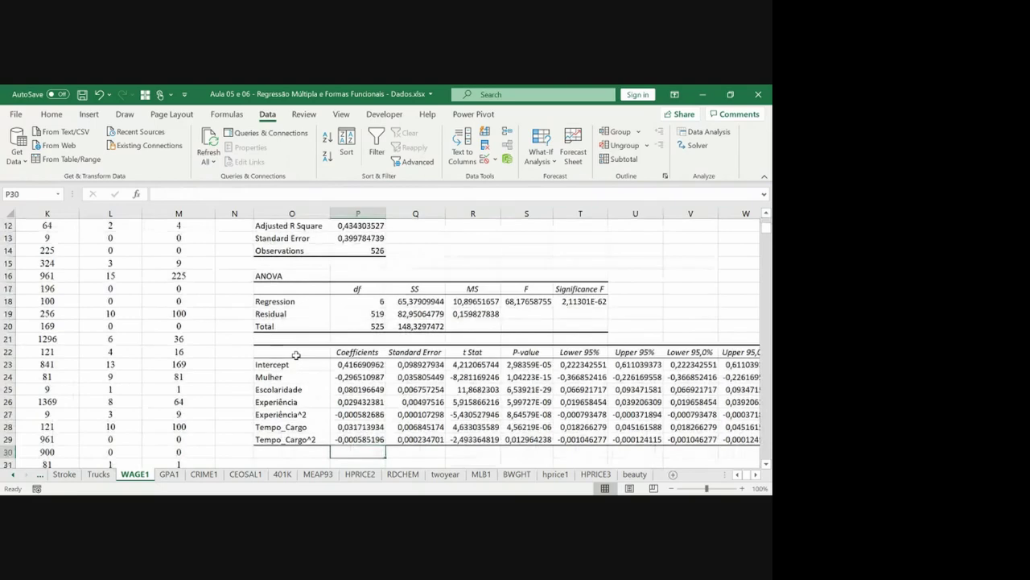
key(Up)
key(Up)
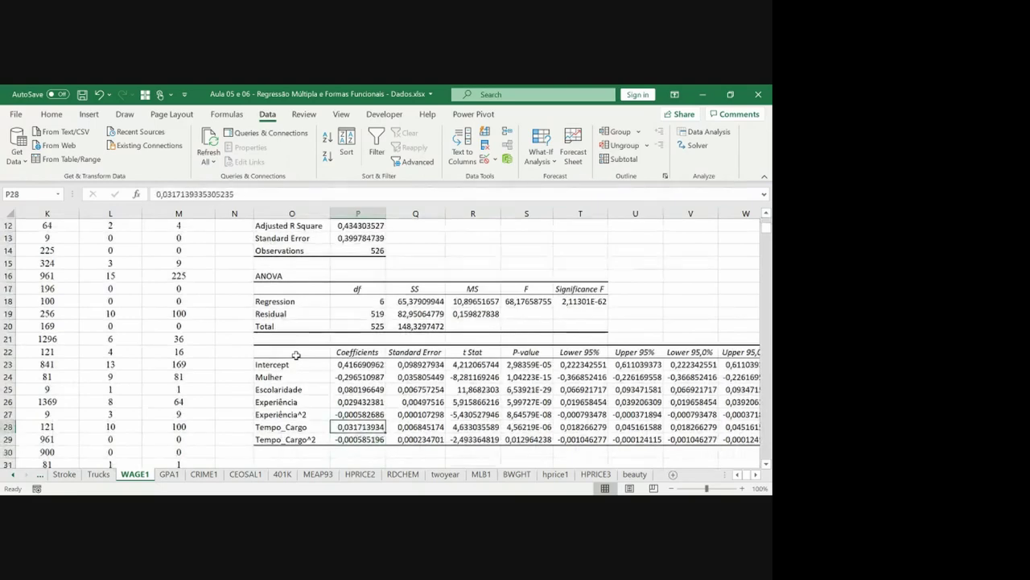
key(Up)
key(Up)
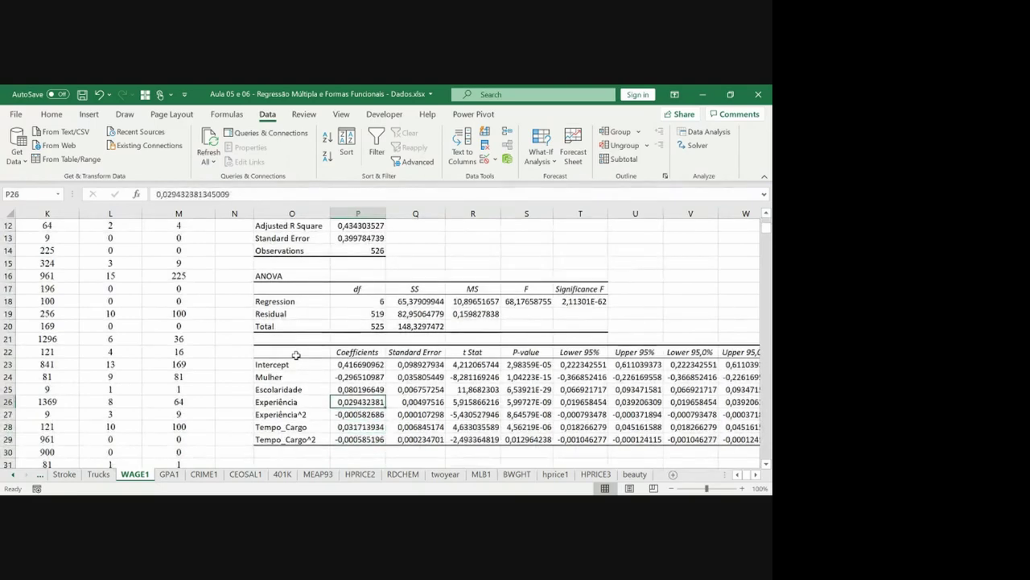
Step: Format the Mulher label and its coefficient, O24:P24, with bold text, yellow fill and borders
key(Up)
key(Left)
key(Up)
key(shift+Right)
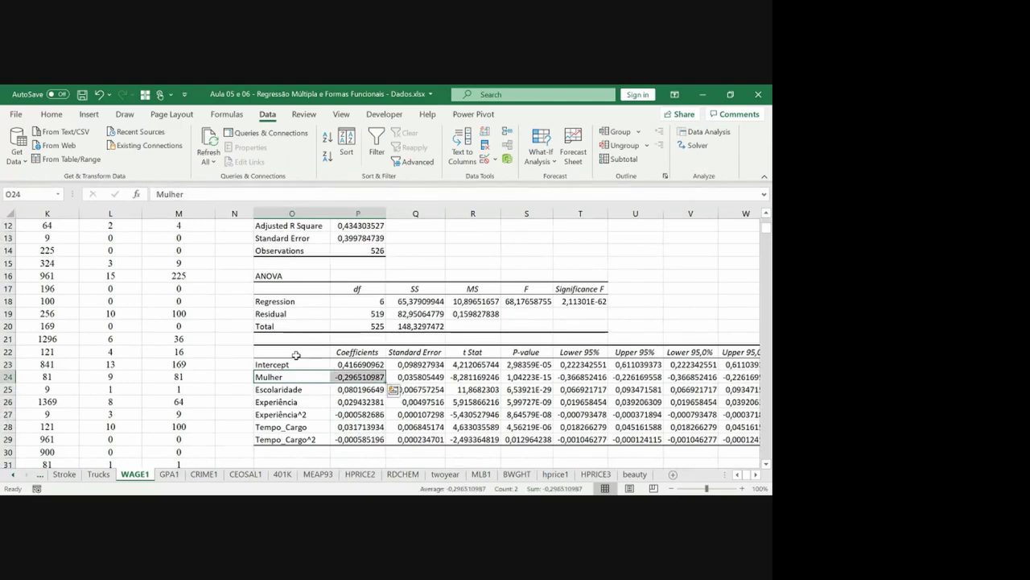
key(alt)
key(h)
key(1)
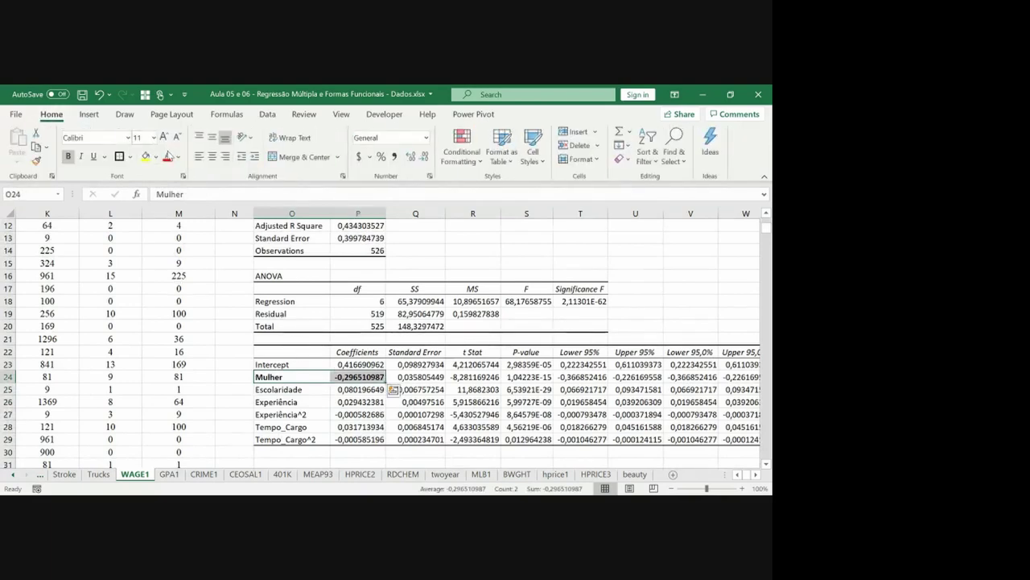
click(146, 156)
key(Right)
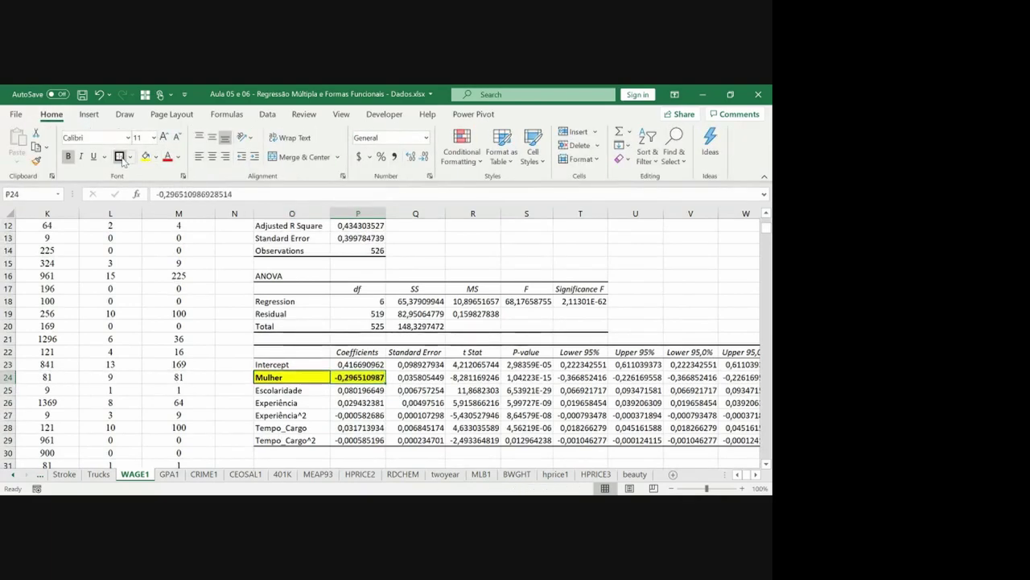
Step: Format Mulher's P-value in S24 with bold text, yellow fill and a border
key(Right)
key(Right)
key(Right)
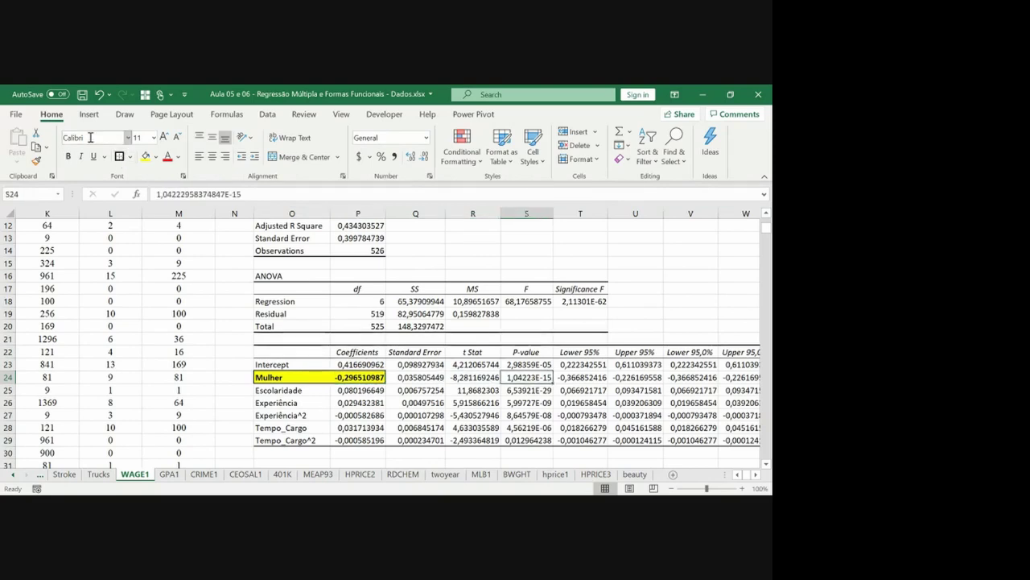
click(146, 157)
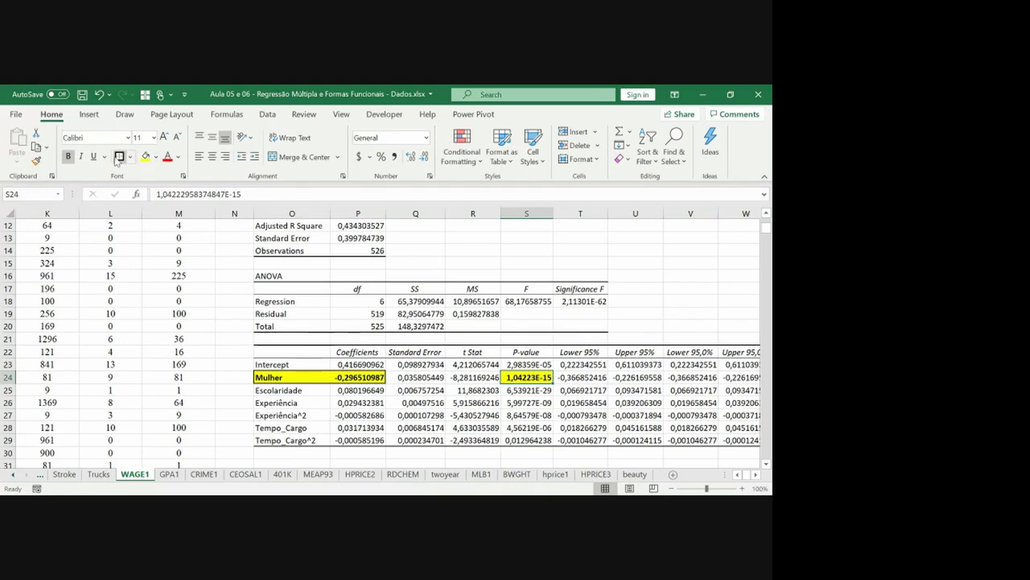
Step: Examine Mulher's 95% confidence limits, standard error, t Stat, coefficient and P-value in row 24
key(Right)
key(Right)
key(Left)
key(Left)
key(Left)
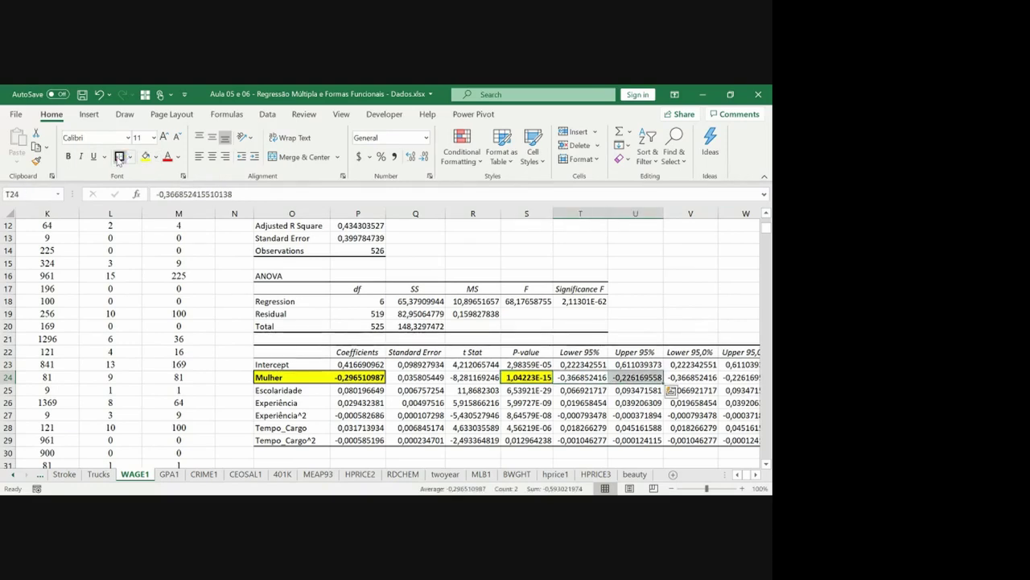
key(Left)
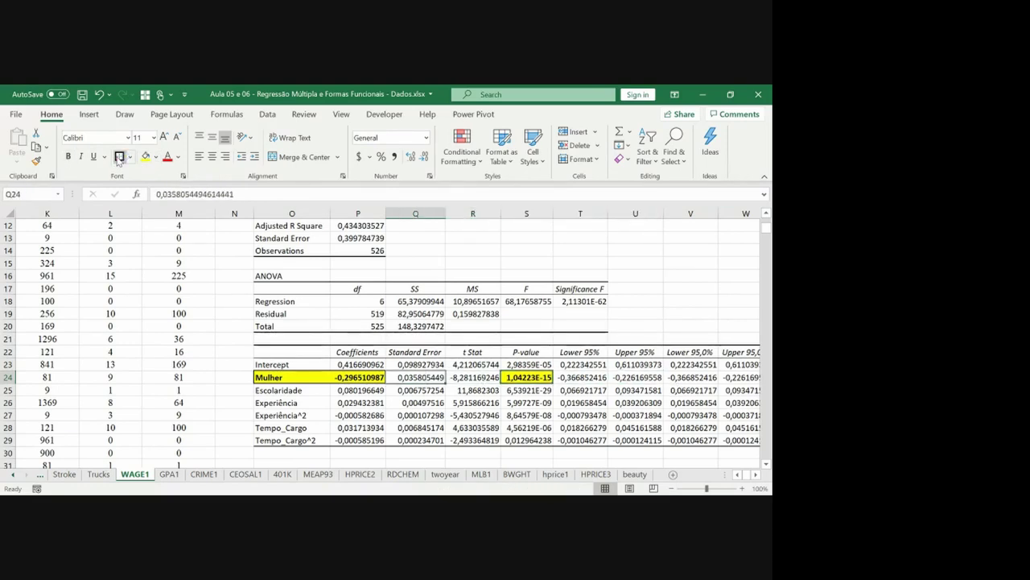
key(Right)
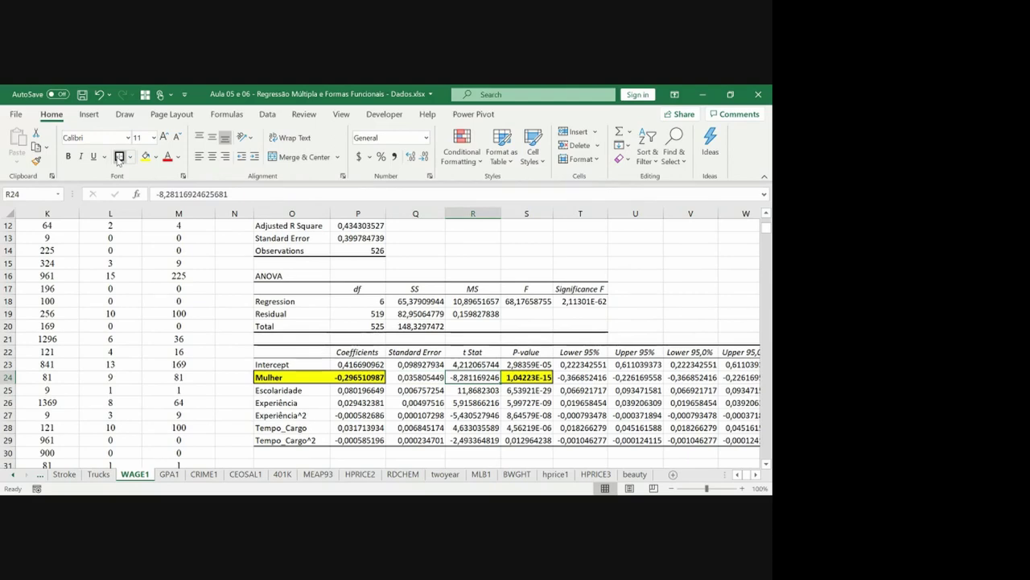
key(Left)
key(Left)
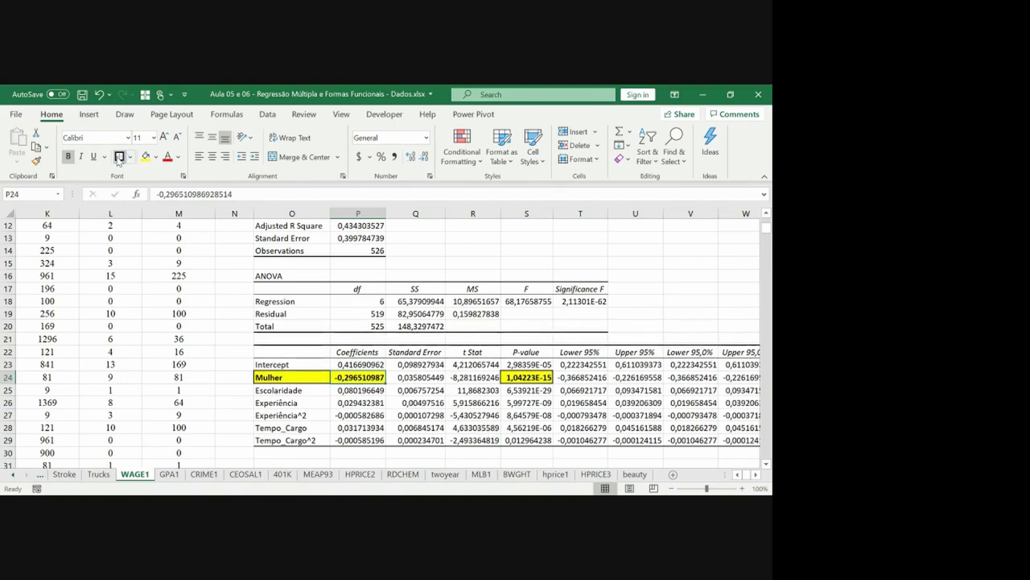
key(Right)
key(Right)
key(Right)
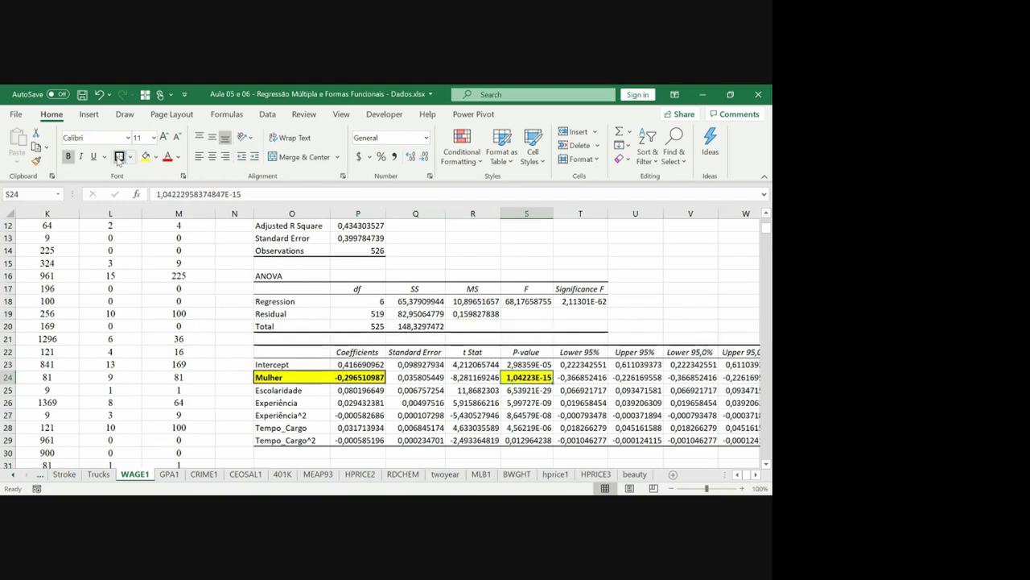
click(119, 157)
key(Left)
key(Left)
key(Left)
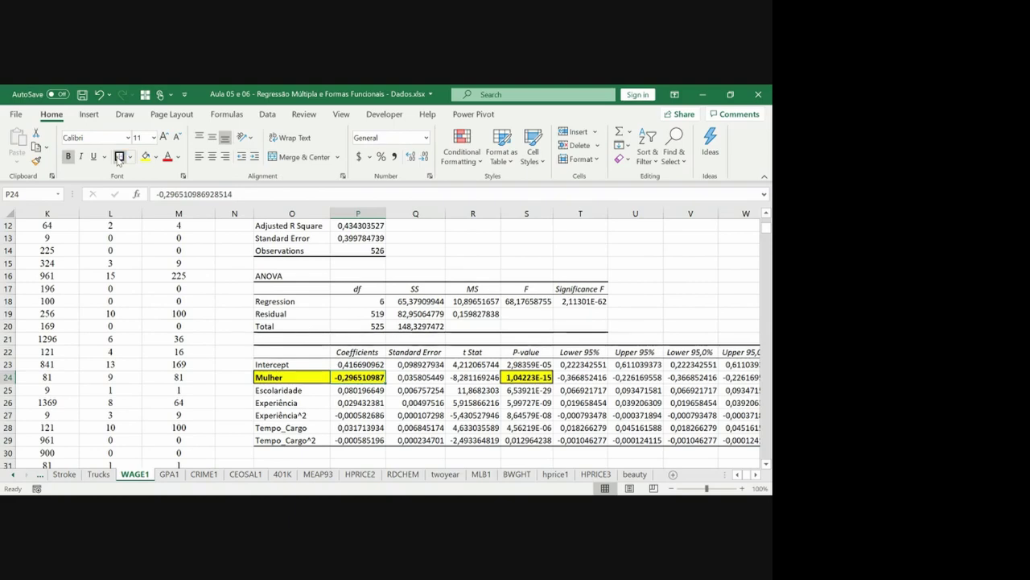
click(119, 158)
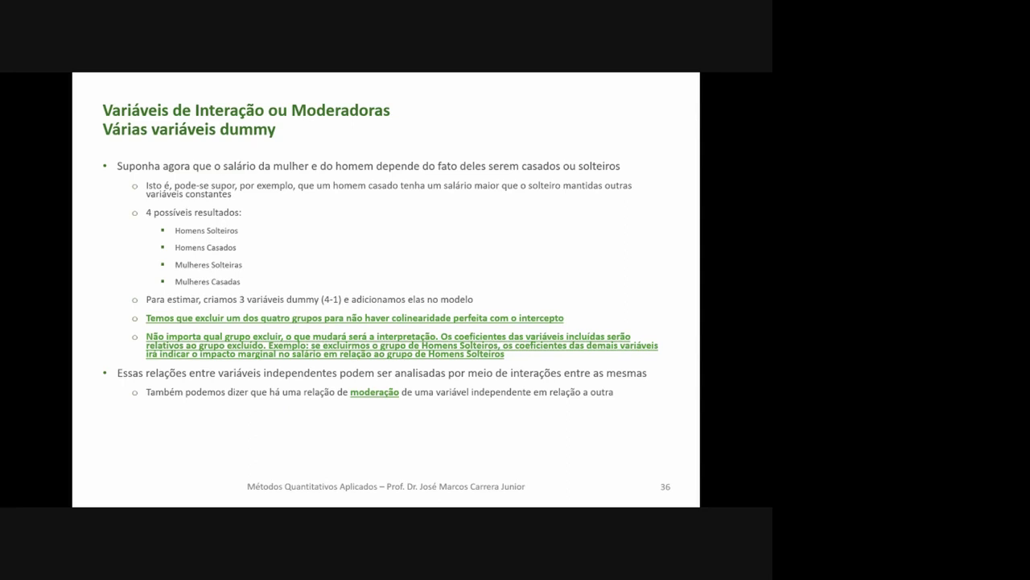
Step: Circle the slide title "Variáveis de Interação ou Moderadoras" in red ink, clearing the first circle and redrawing it tighter around the words
drag(237, 85, 219, 160)
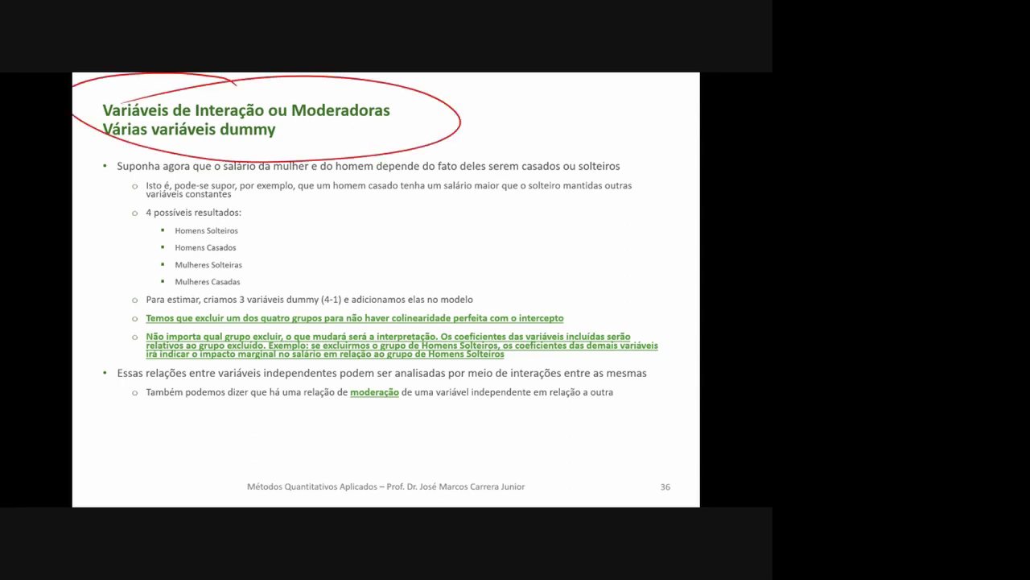
key(e)
mouse_move(233, 90)
mouse_down()
mouse_move(378, 89)
mouse_move(201, 74)
mouse_up()
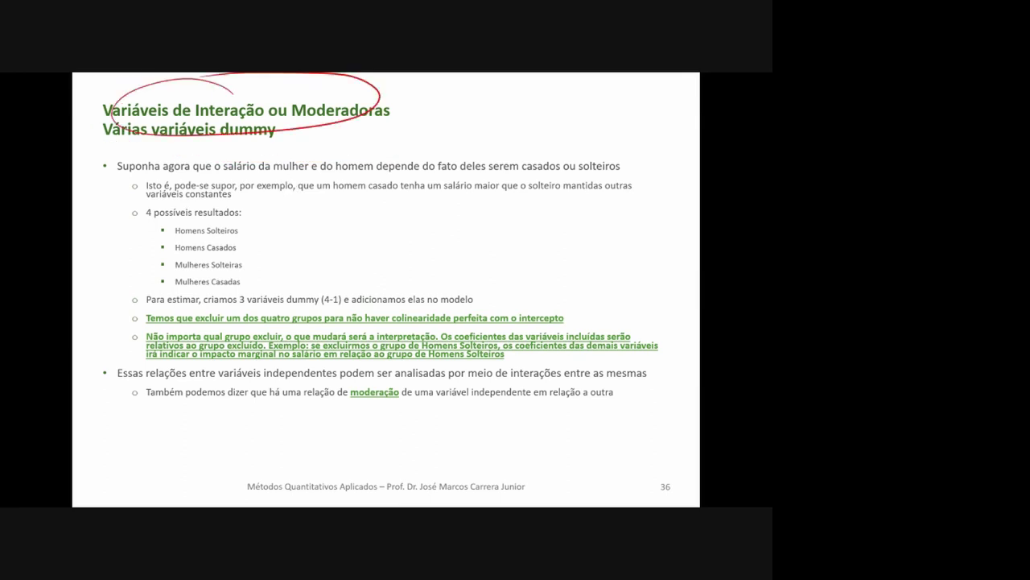
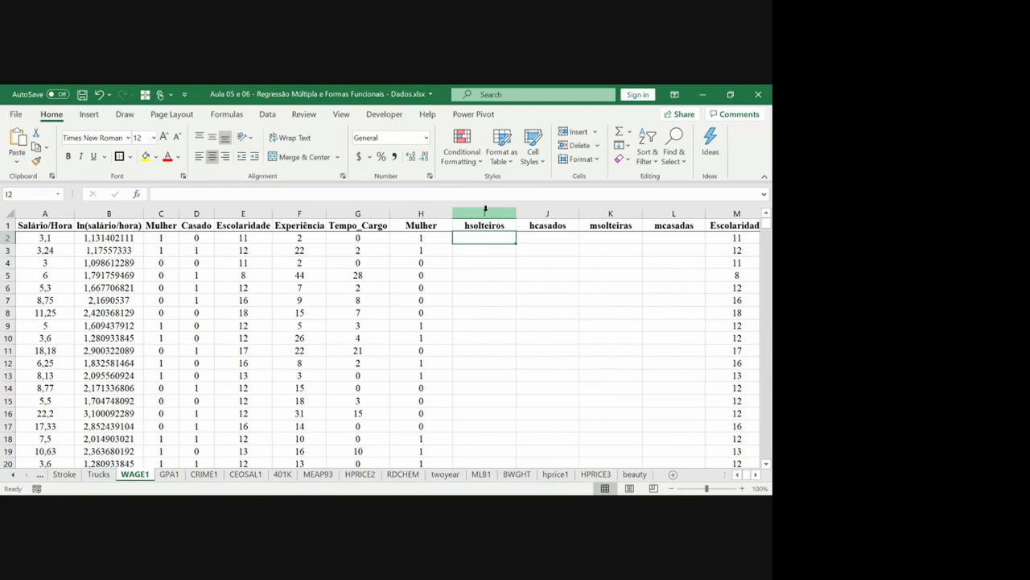
Step: In Excel's WAGE1 sheet, enter =IF(AND(C2=0;D2=0);1;0) in I2 to build the hsolteiros dummy
text(=)
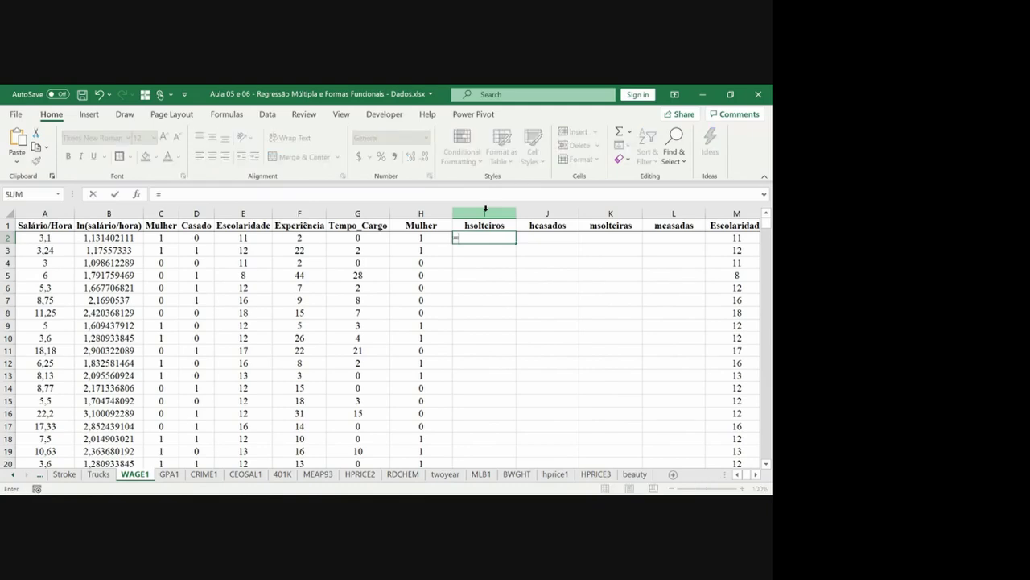
text(if()
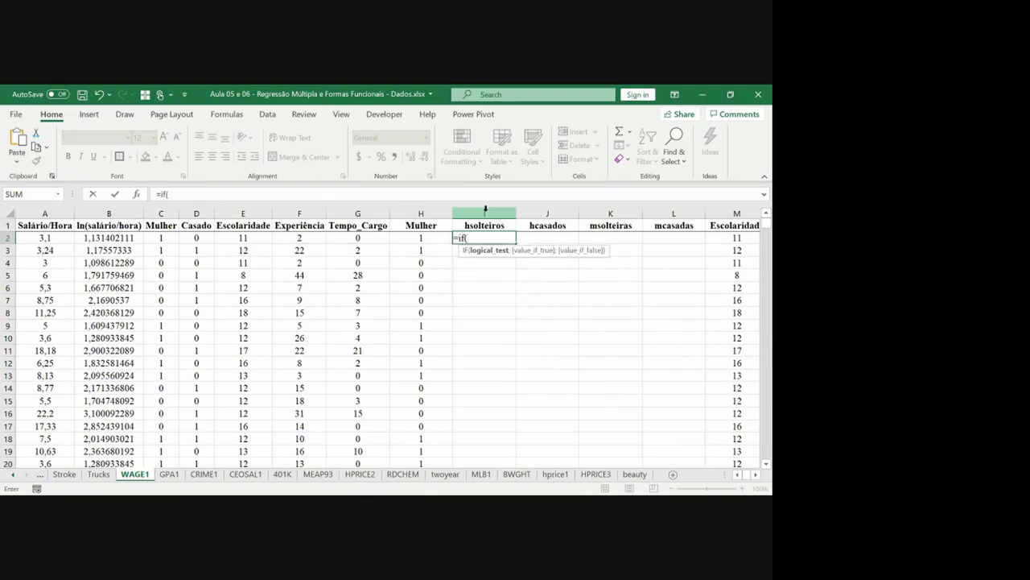
text(and()
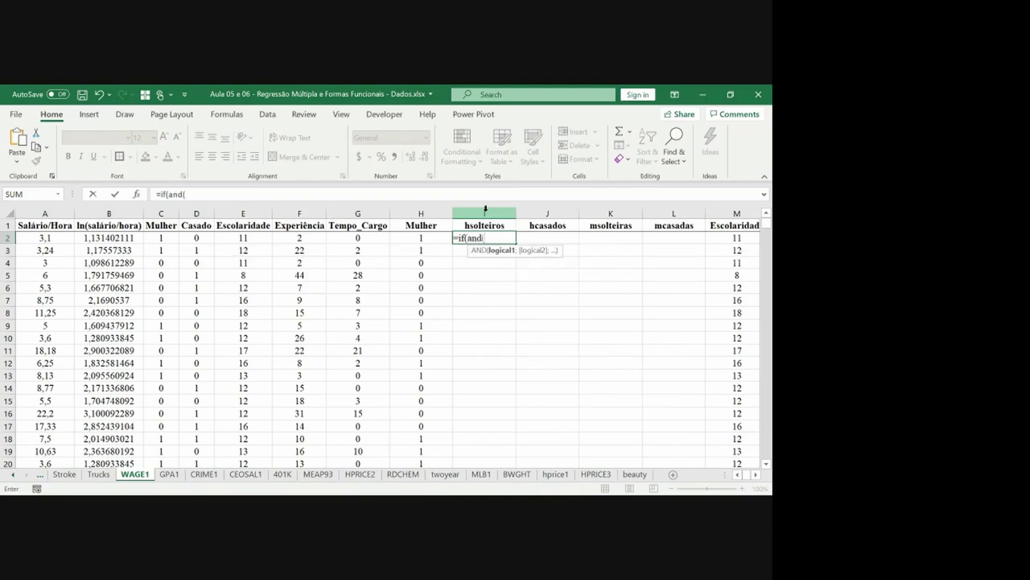
key(Left)
key(Left)
key(Left)
key(Left)
key(Left)
key(Left)
text(=)
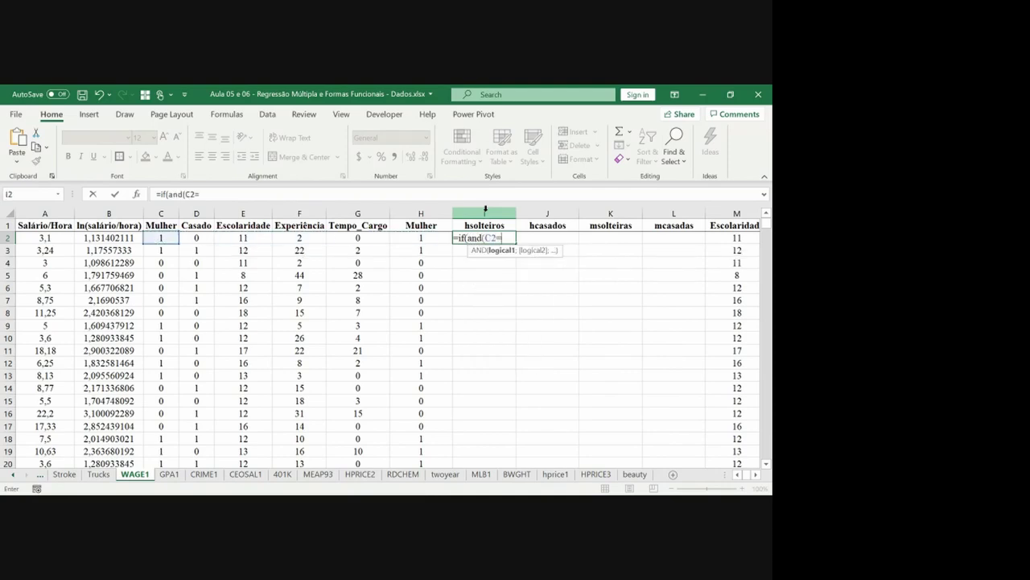
text(0;)
key(Left)
key(Left)
key(Left)
key(Left)
key(Left)
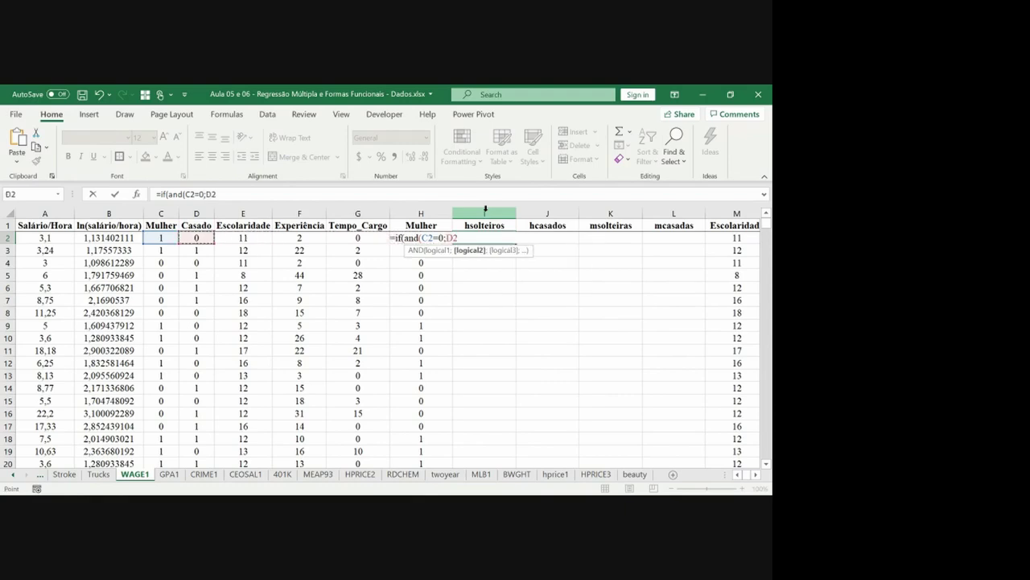
text(=0);)
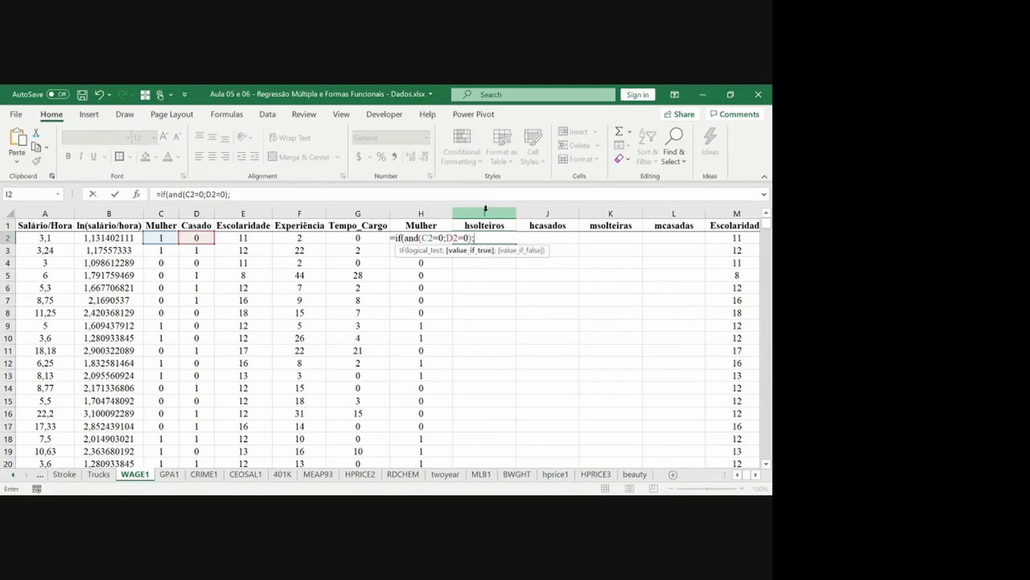
text(1;0)
key(Return)
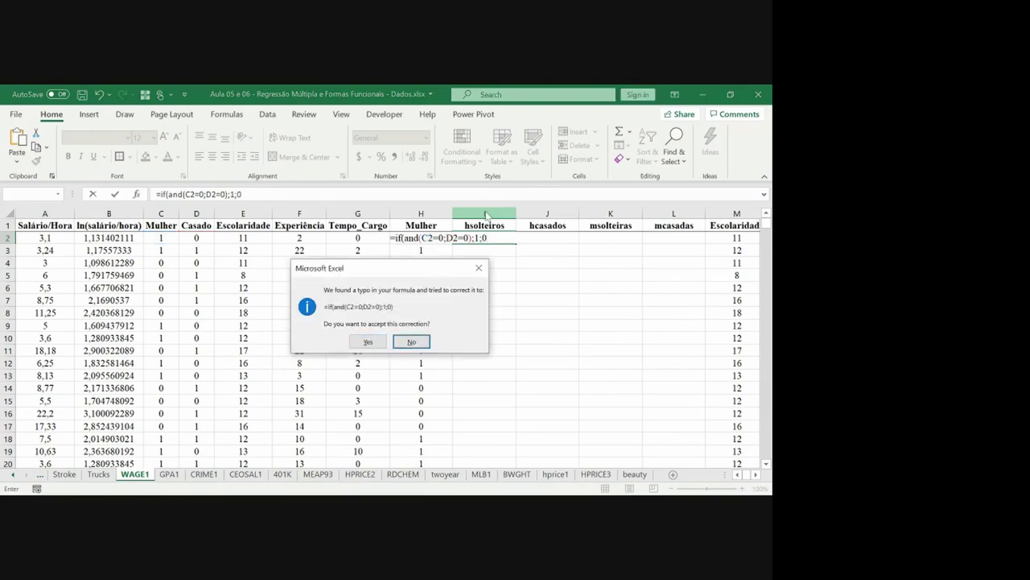
key(Return)
Step: Copy the hsolteiros formula from I2 down the column to the last data row, 527
key(Up)
key(ctrl+c)
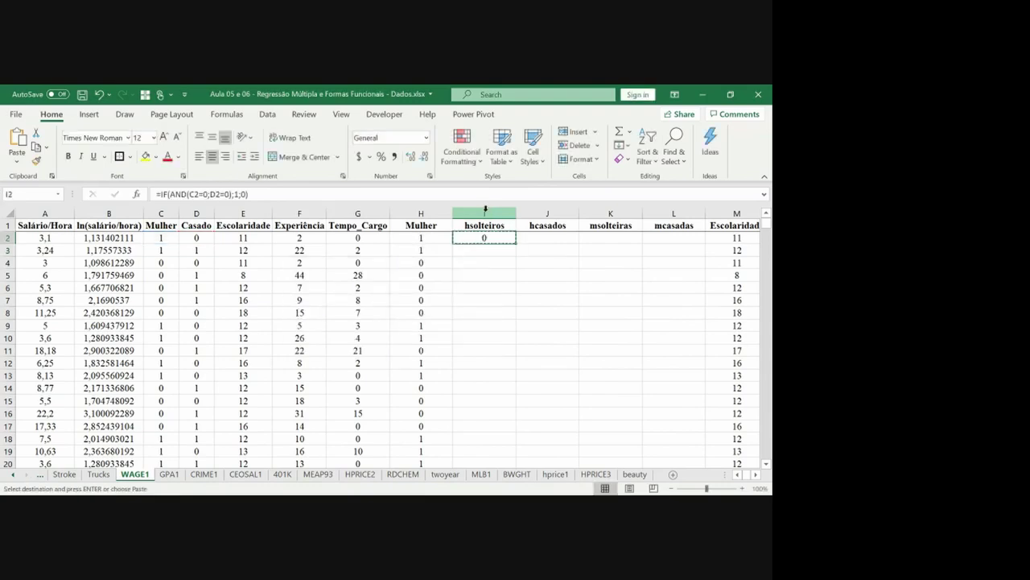
key(Right)
key(Left)
key(Left)
key(ctrl+Down)
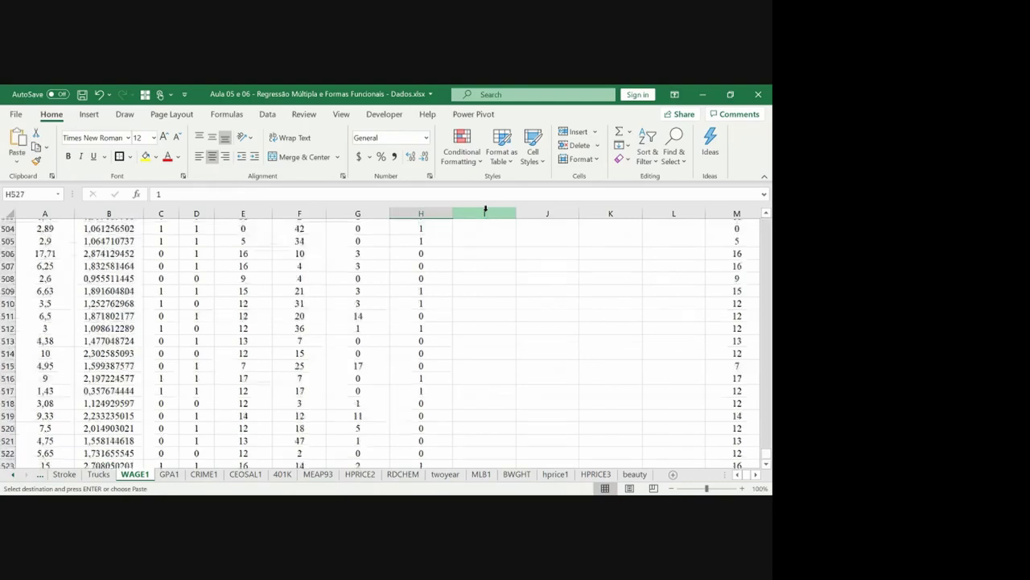
key(Right)
key(ctrl+shift+Up)
key(ctrl+v)
key(ctrl+Up)
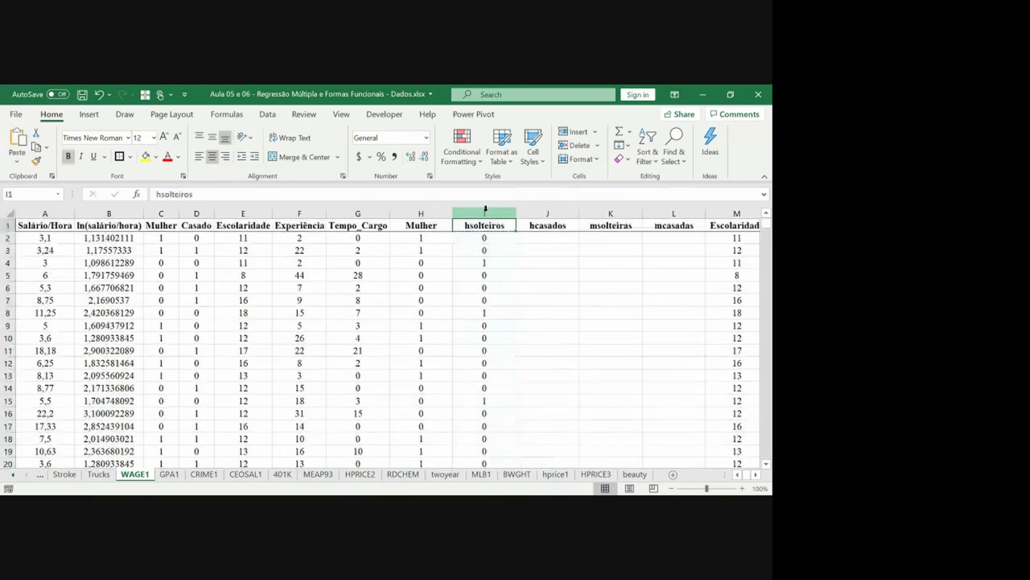
Step: Enter =IF(AND(C2=0;D2=1);1;0) in J2 to build the hcasados dummy
key(Down)
key(Right)
text(=)
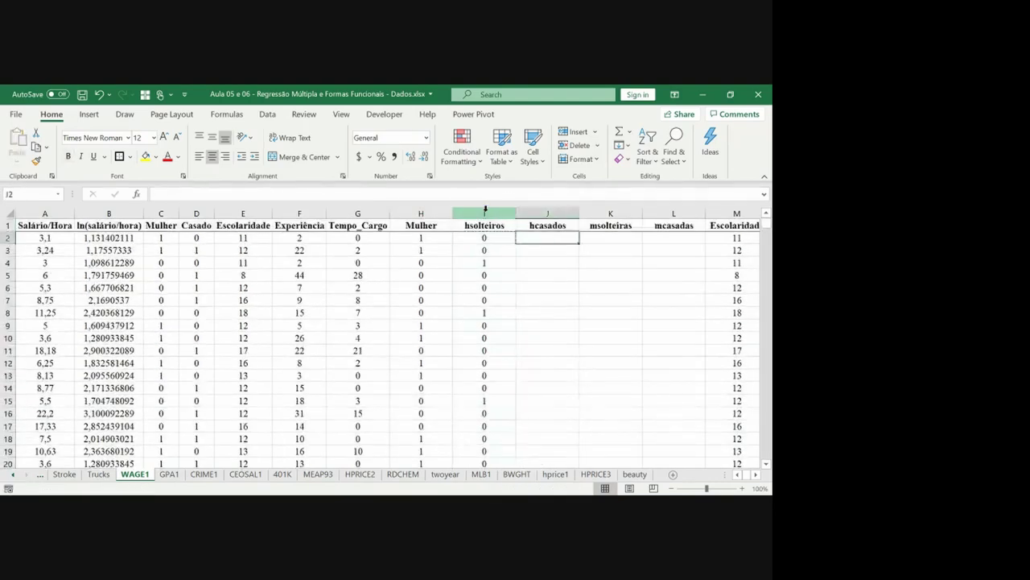
text(o)
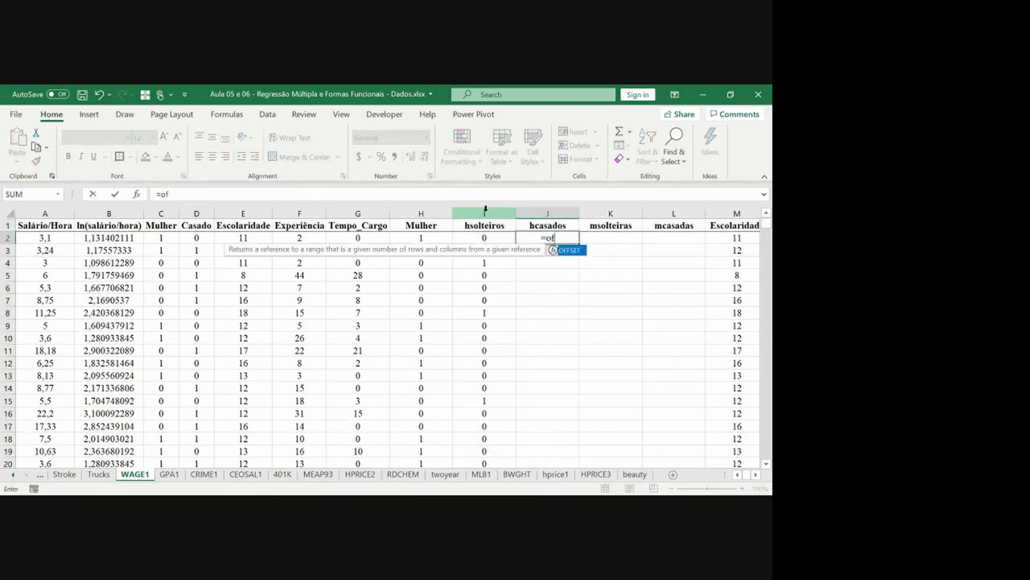
key(BackSpace)
text(i)
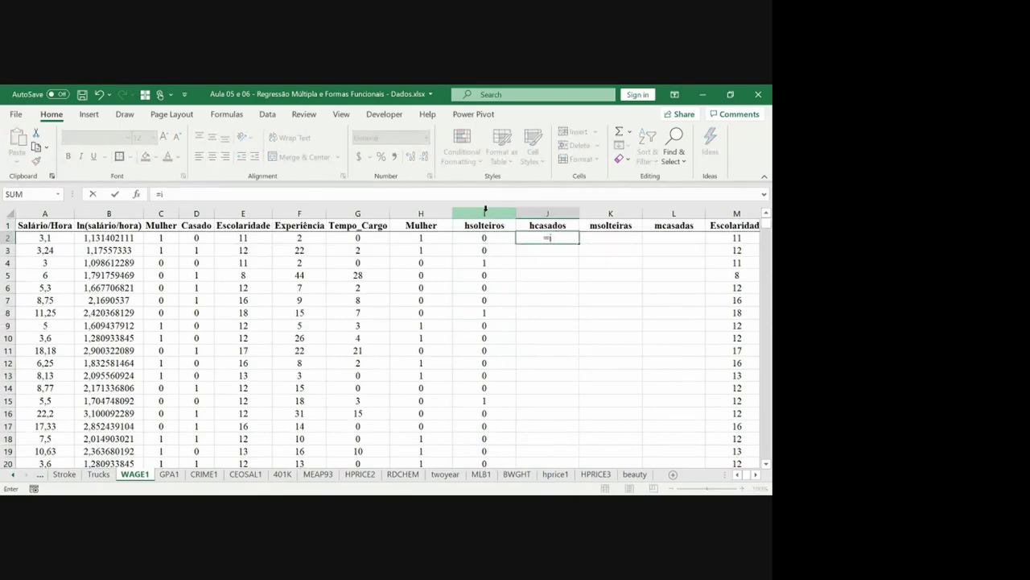
text(f()
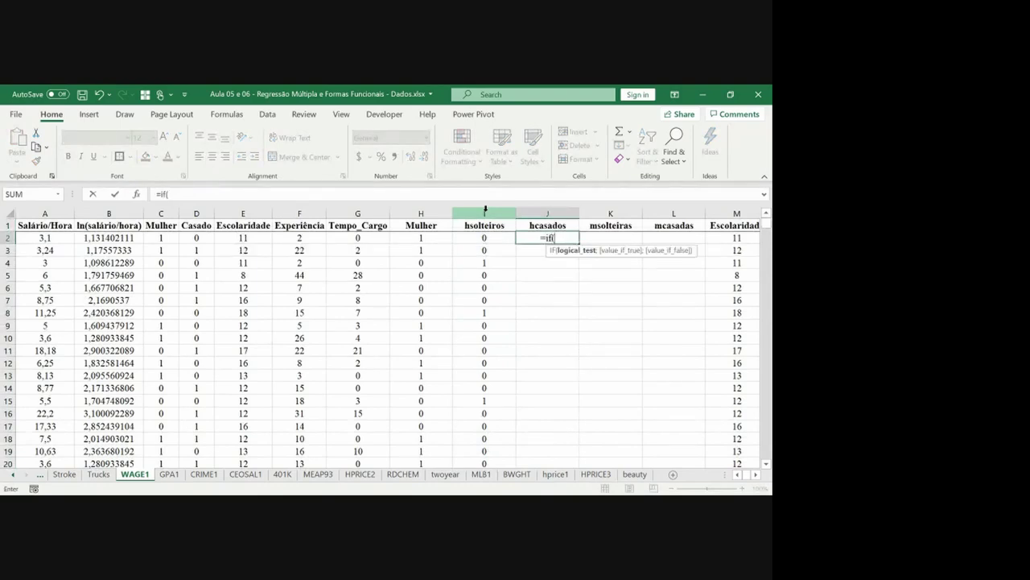
text(and)
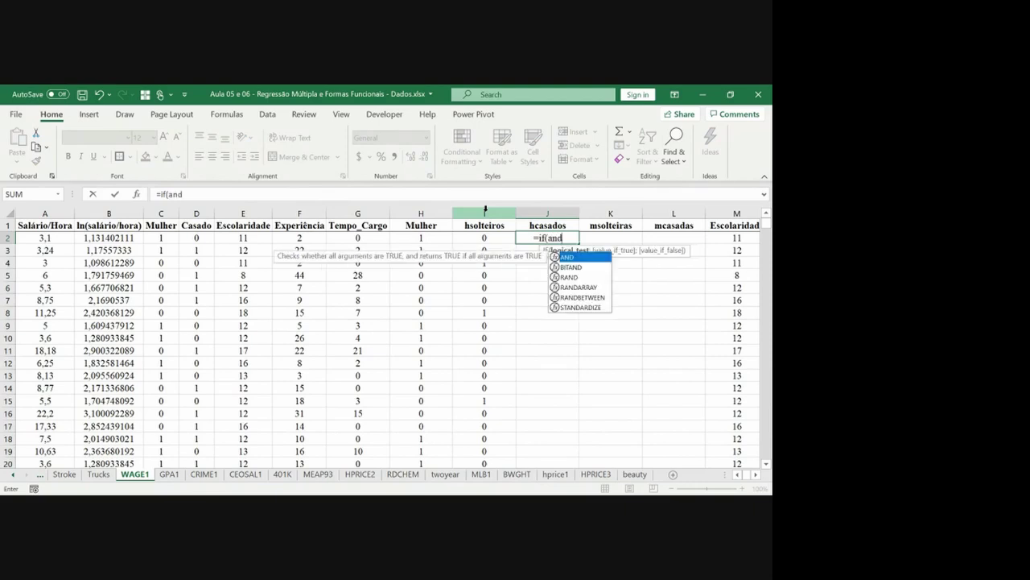
text(()
key(Left)
key(Left)
key(Left)
key(Left)
key(Left)
key(Left)
key(Left)
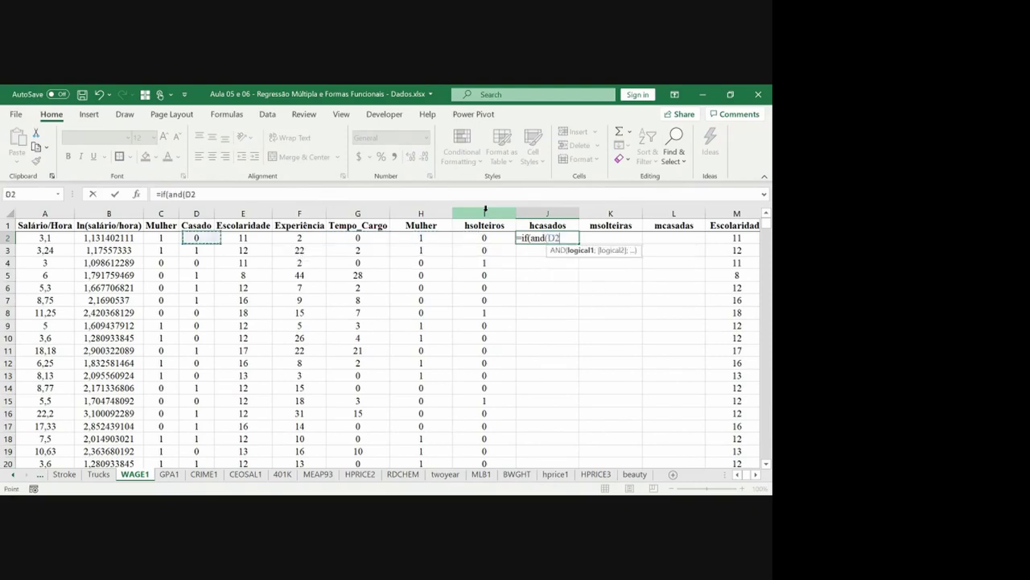
text(=)
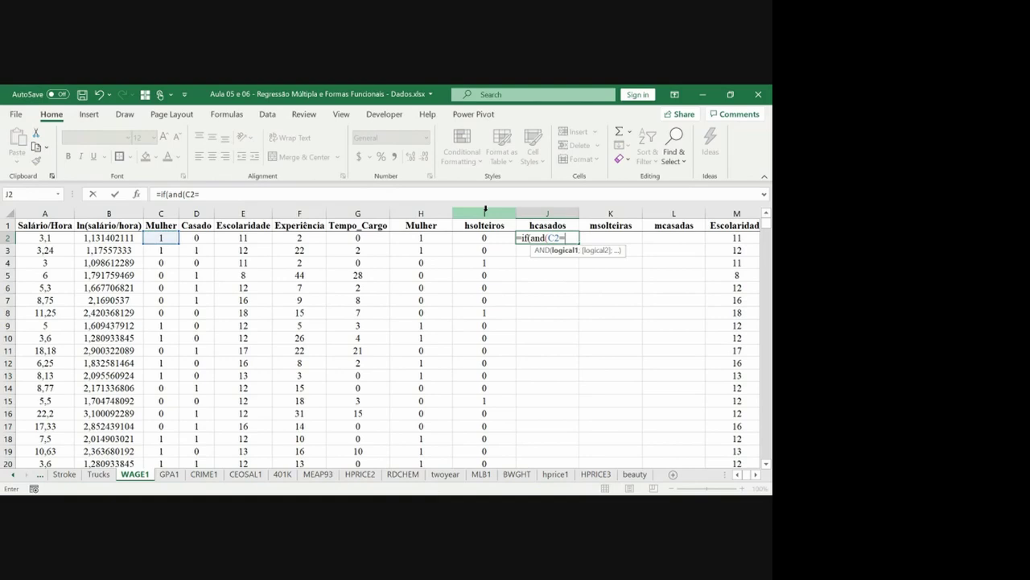
text(0;)
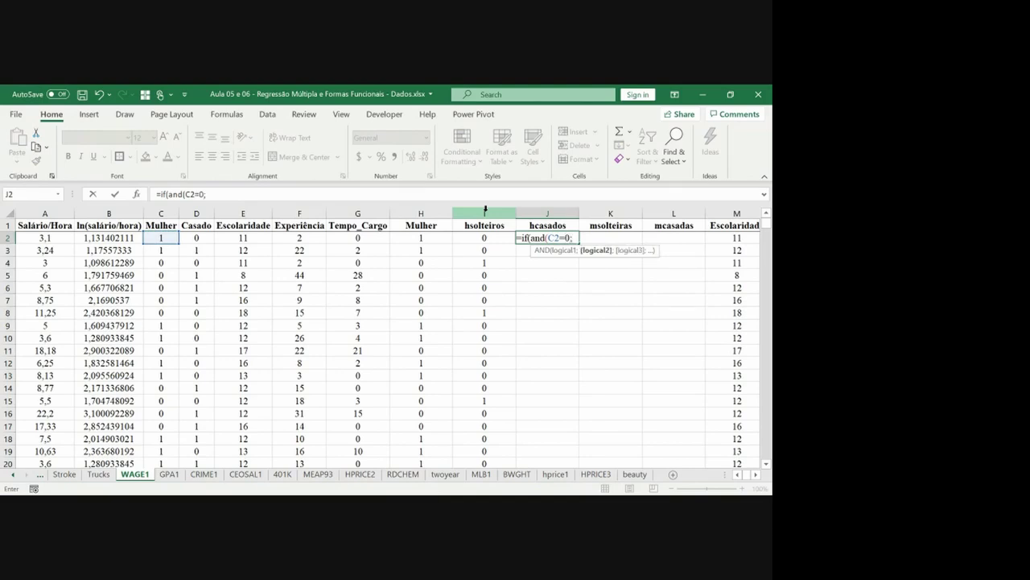
key(Left)
key(Left)
key(Left)
key(Left)
key(Left)
key(Left)
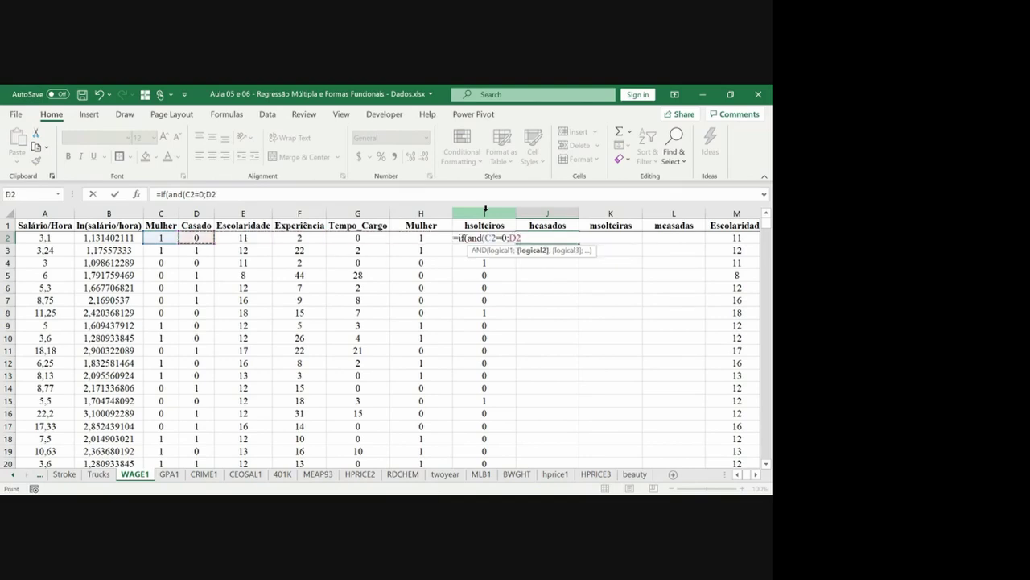
text(-)
text(=1)
text())
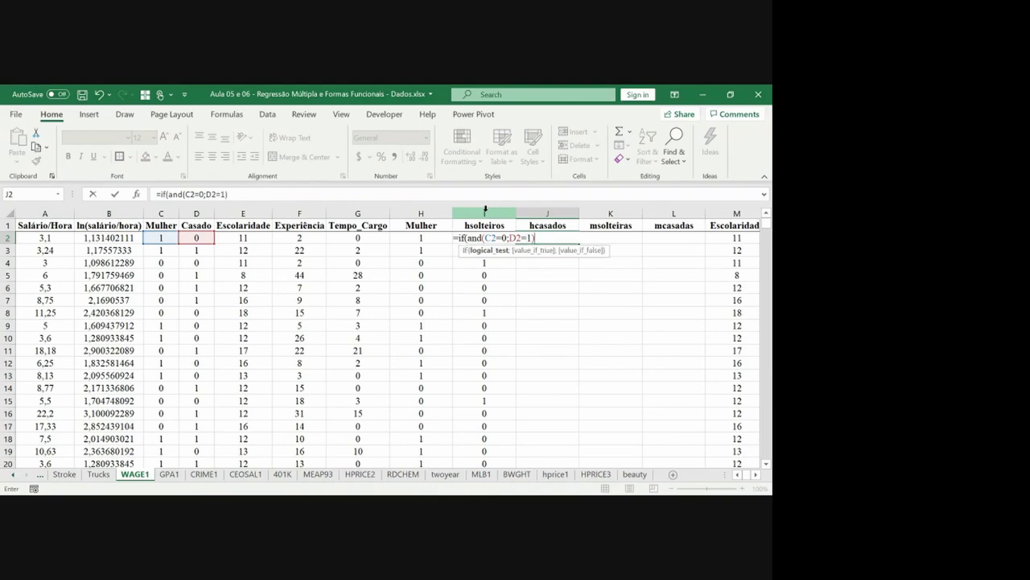
text(;1;)
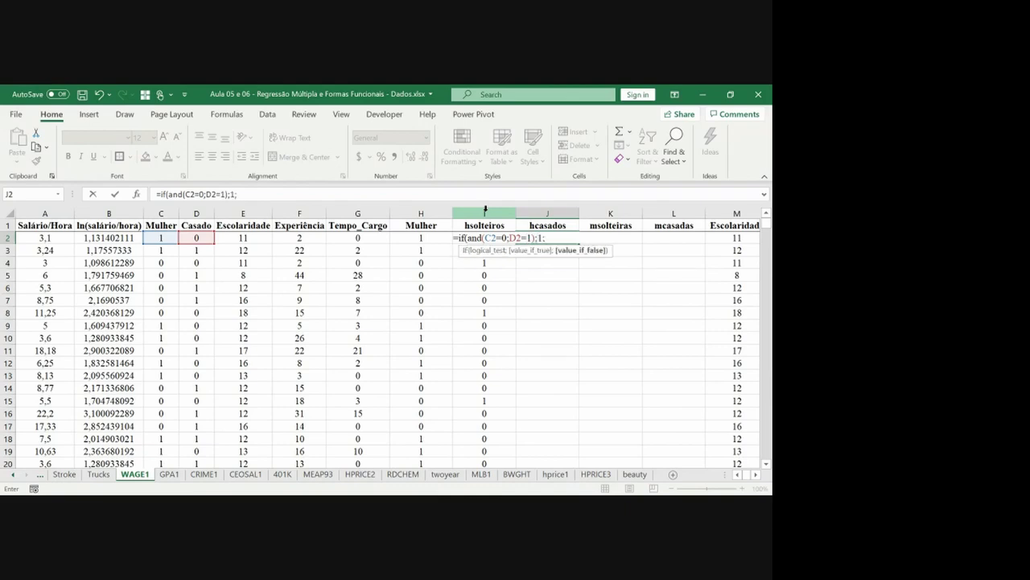
text(0)
key(Return)
key(Return)
Step: Copy the hcasados formula from J2 down the column to the last data row
key(ctrl+c)
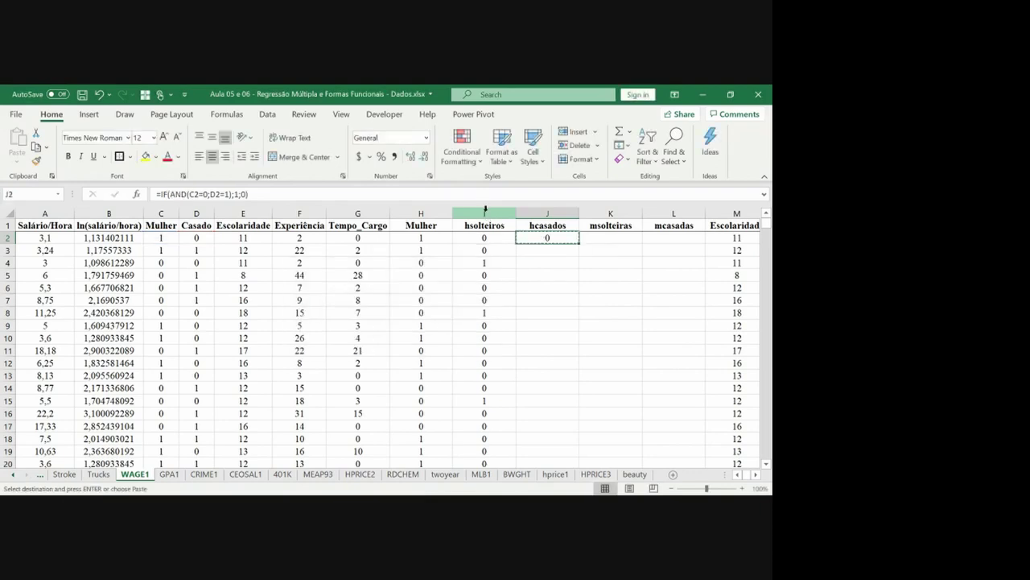
key(Left)
key(ctrl+Down)
key(Right)
key(ctrl+shift+Up)
key(ctrl+v)
key(ctrl+Up)
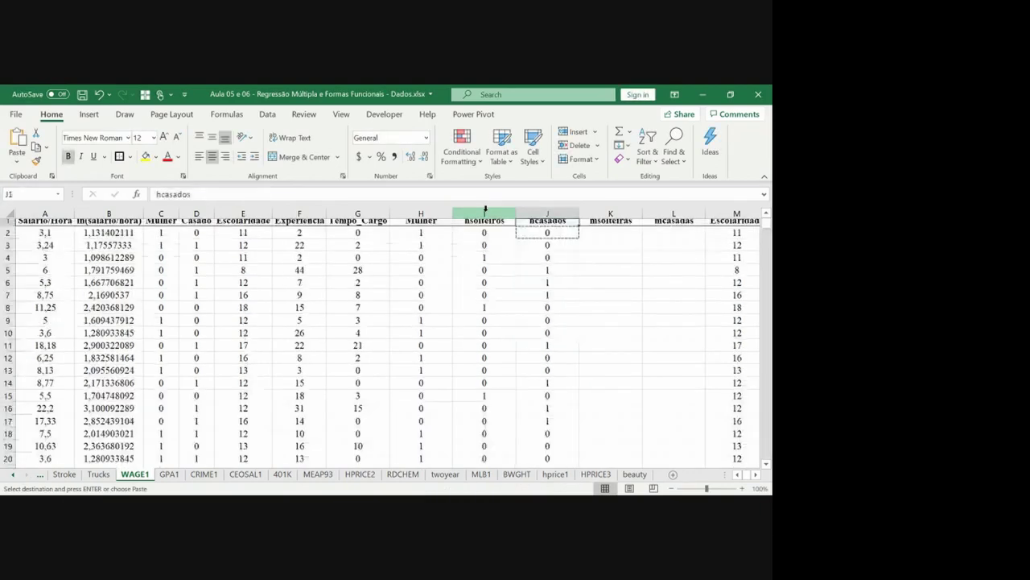
key(Escape)
Step: Enter =IF(AND(C2=1;D2=0);1;0) in K2 to build the msolteiras dummy
key(Down)
key(Right)
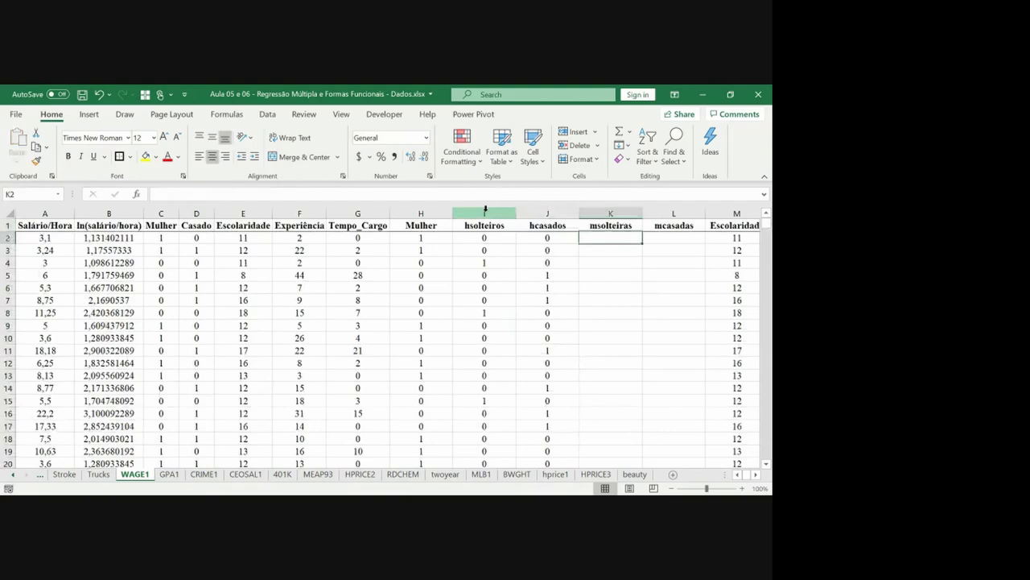
text(=)
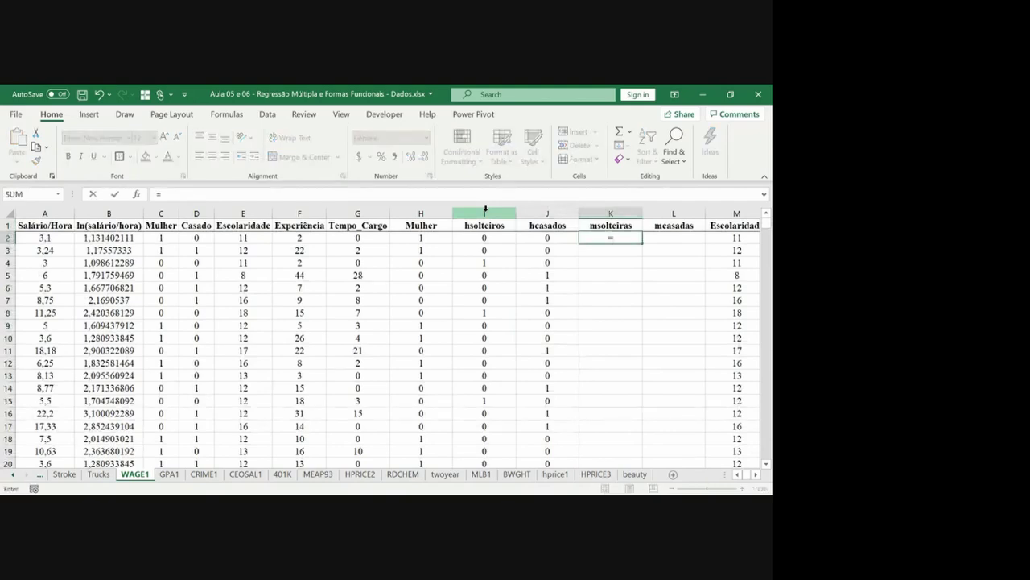
text(if()
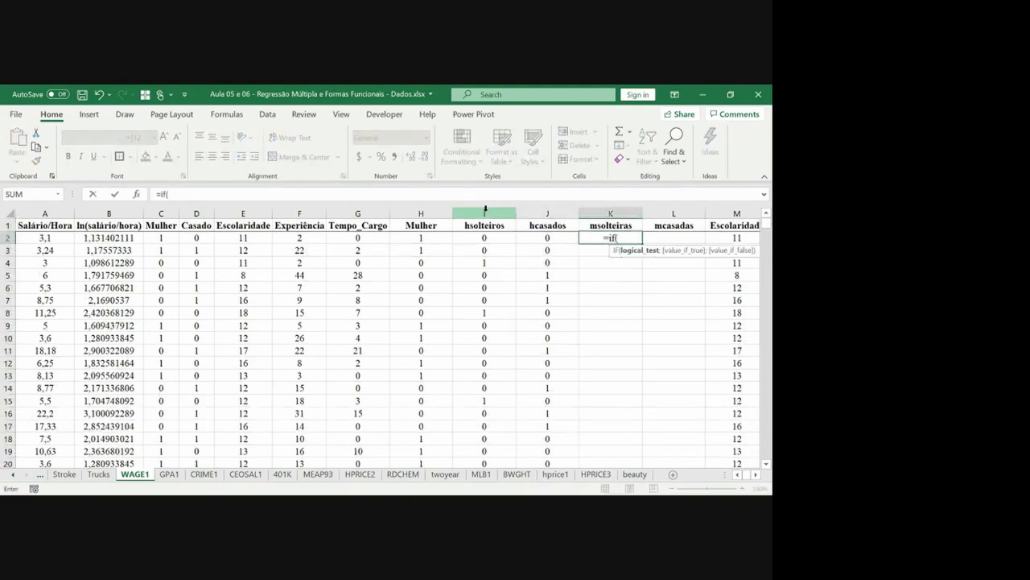
text(and()
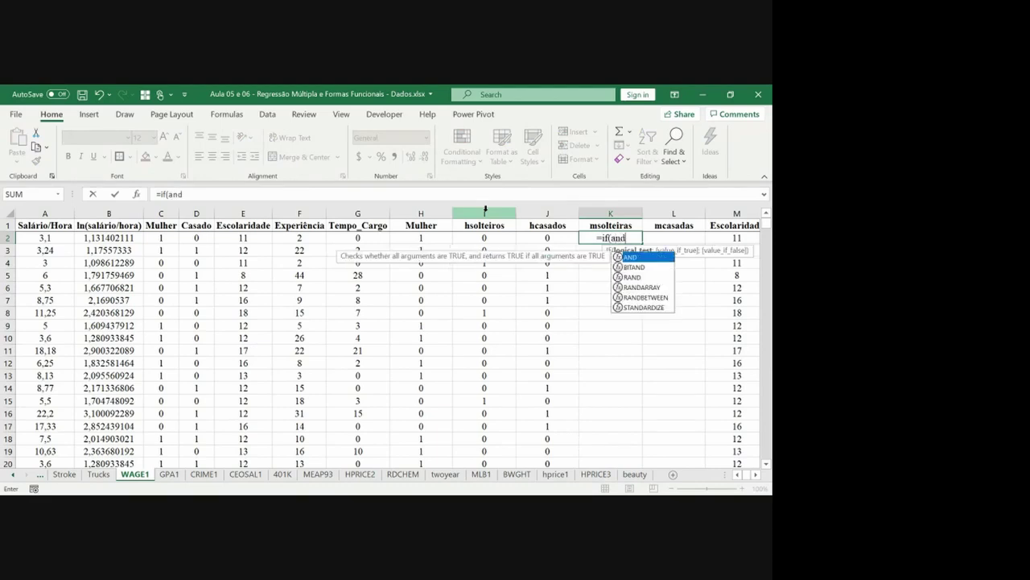
key(Left)
key(Left)
key(Left)
key(Left)
key(Left)
key(Left)
key(Left)
key(Left)
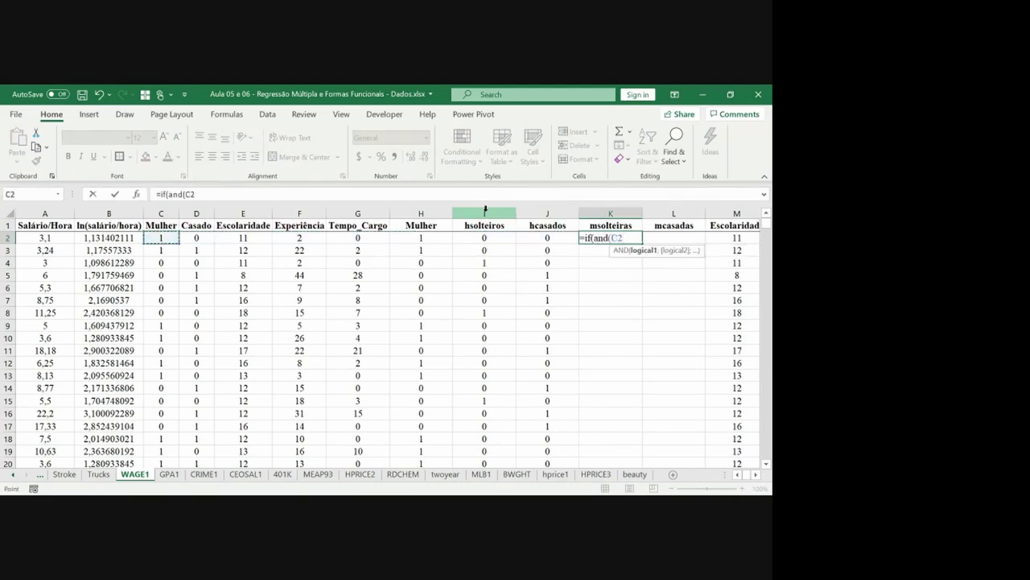
text(=)
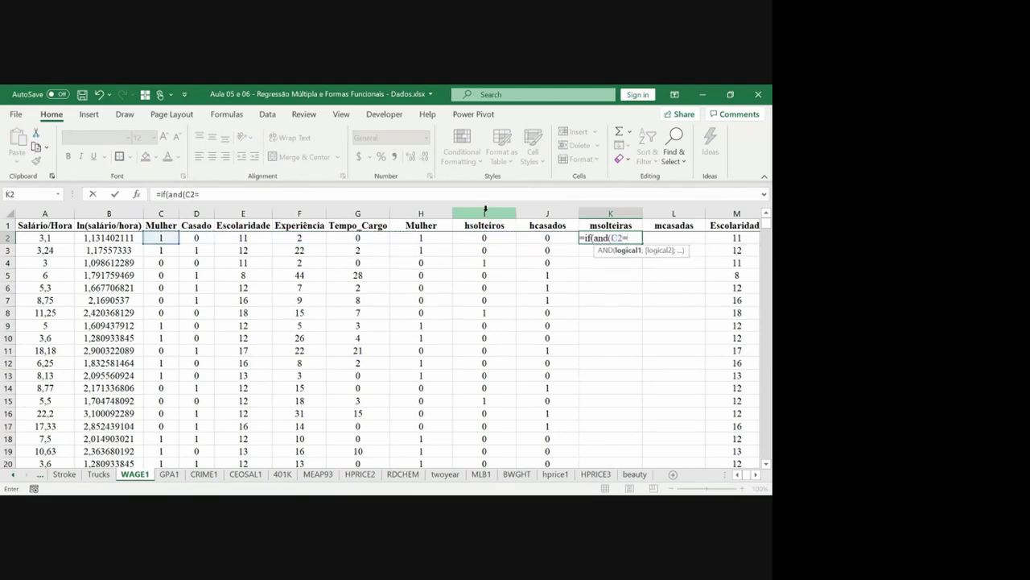
text(1;)
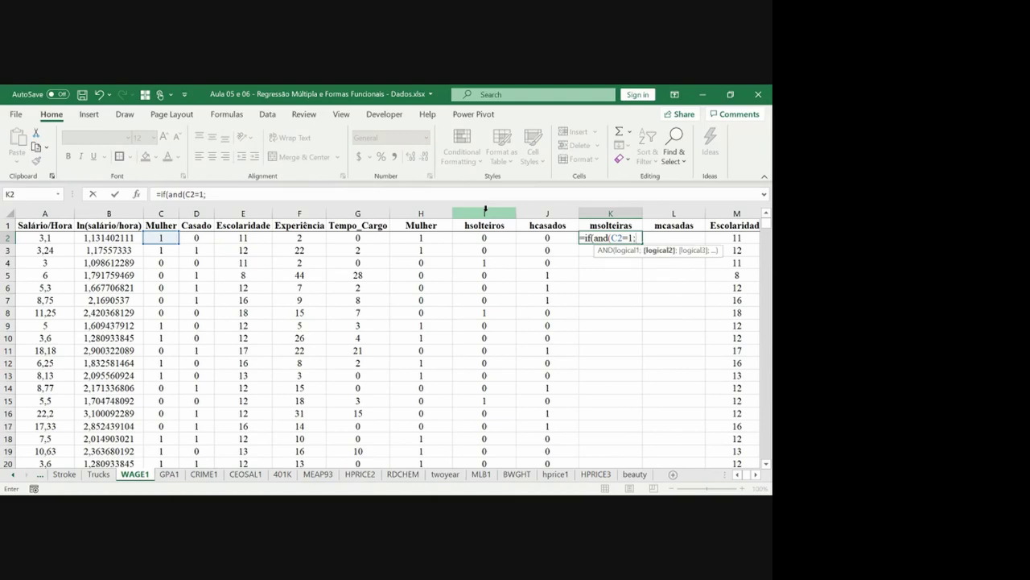
key(Left)
key(Left)
key(Left)
key(Left)
key(Left)
key(Left)
key(Left)
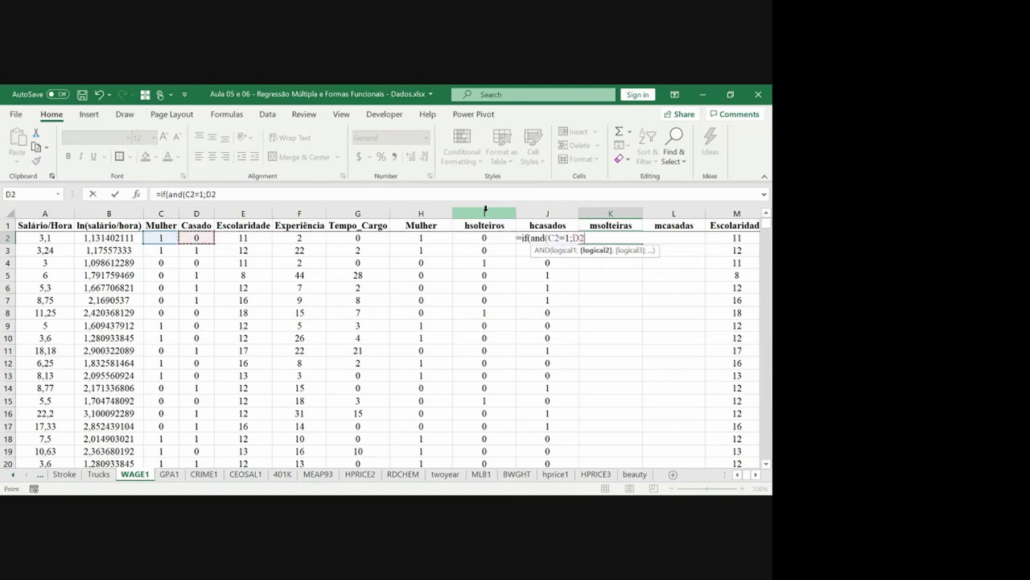
text(;)
key(BackSpace)
text(=0);)
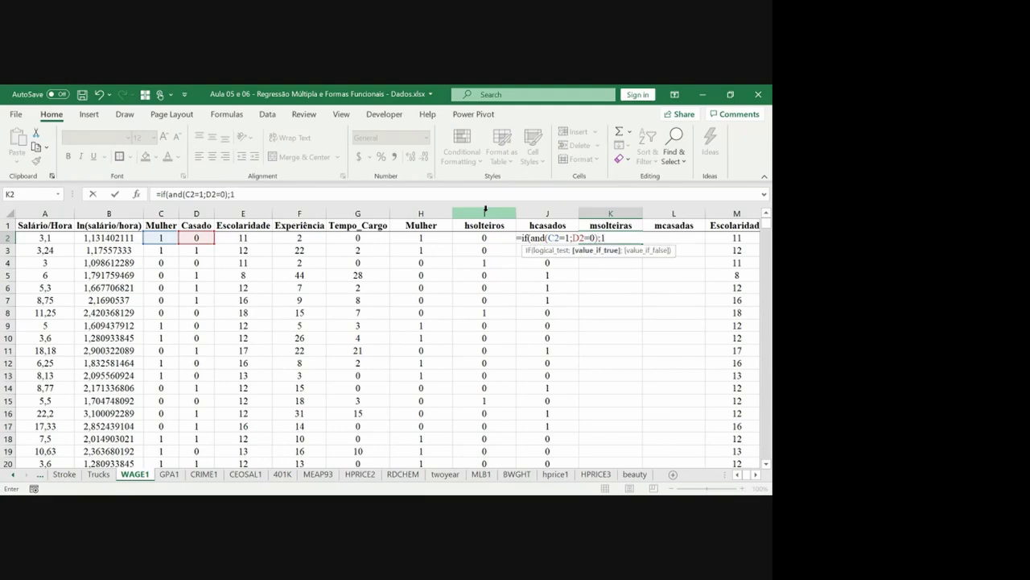
text(1;)
text(0)
key(Return)
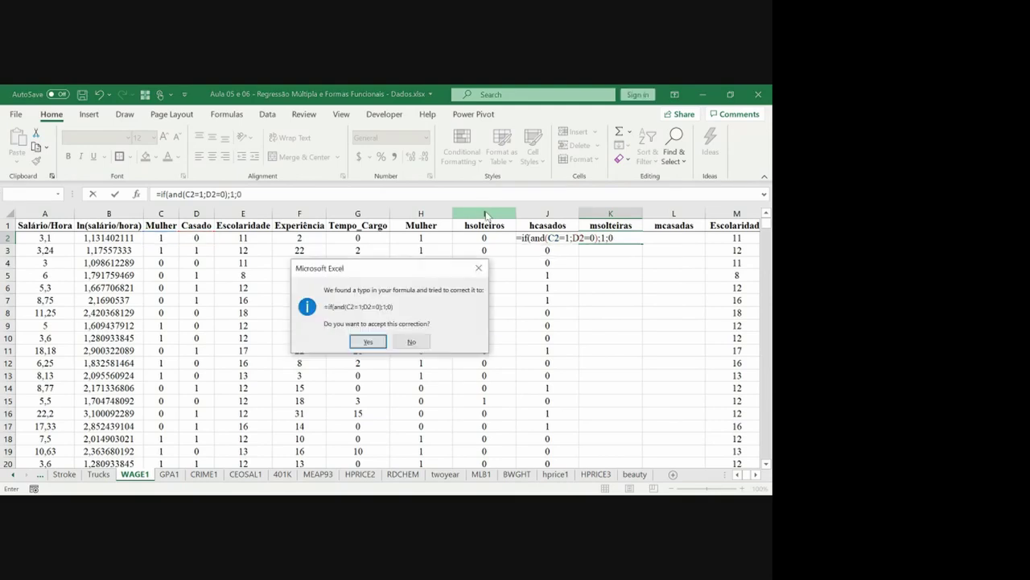
key(Return)
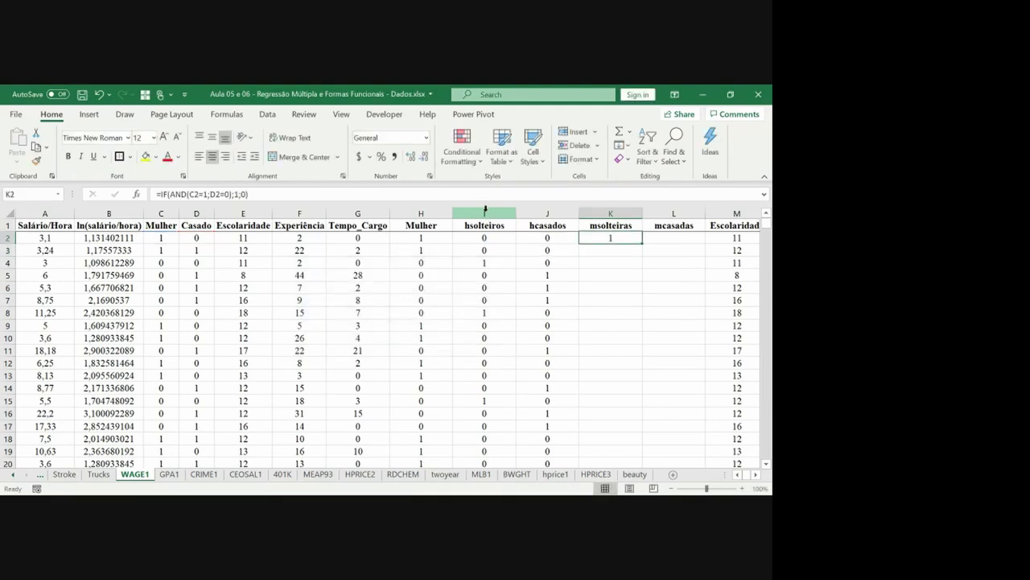
Step: Copy the msolteiras formula from K2 down the column to the last data row, 527
key(ctrl+c)
key(Left)
key(ctrl+Down)
key(Right)
key(ctrl+shift+Up)
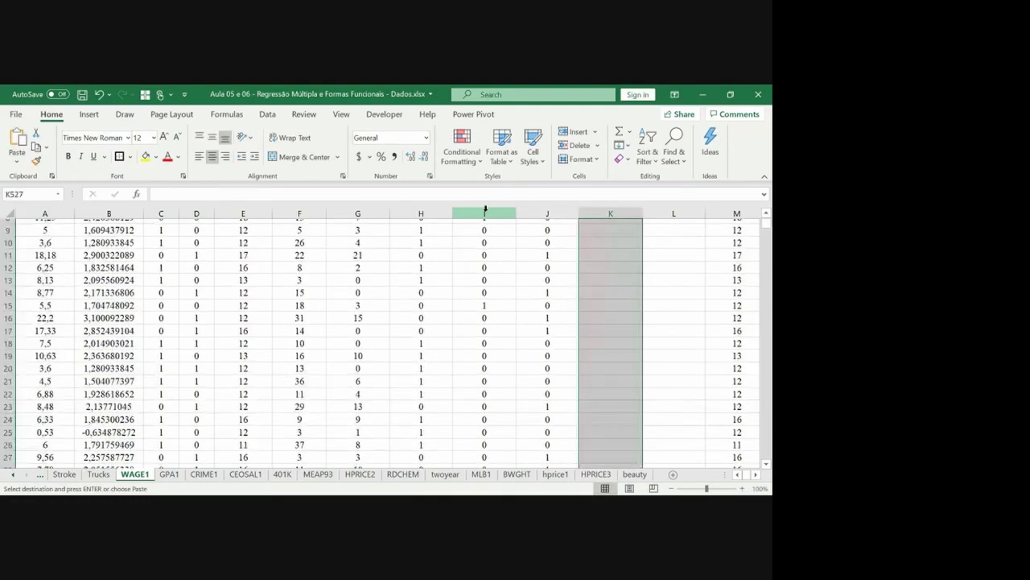
key(ctrl+v)
key(ctrl+Up)
key(Down)
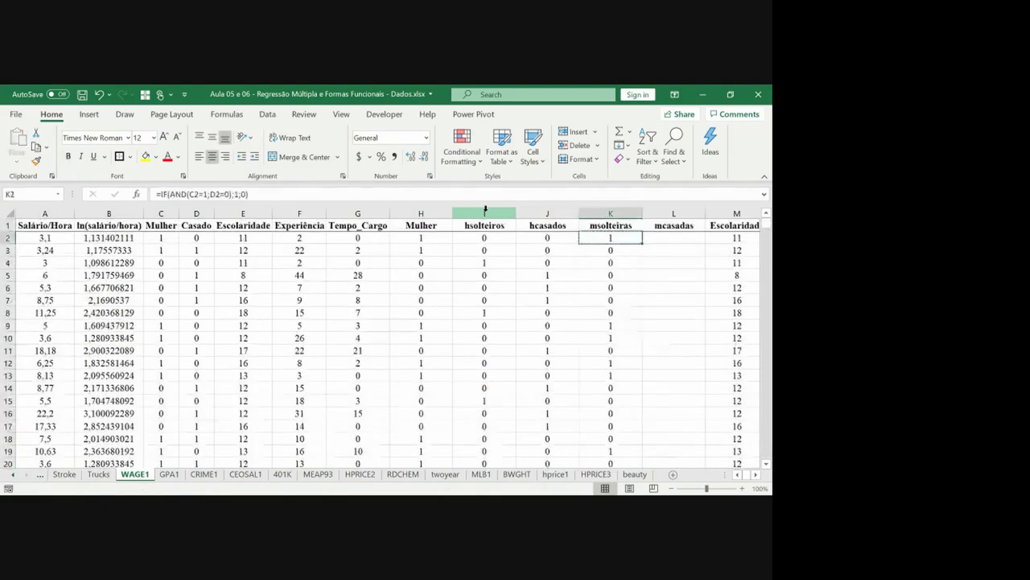
key(Escape)
Step: Enter =IF(AND(C2=1;D2=1);1;0) in L2 to build the mcasadas dummy
key(Right)
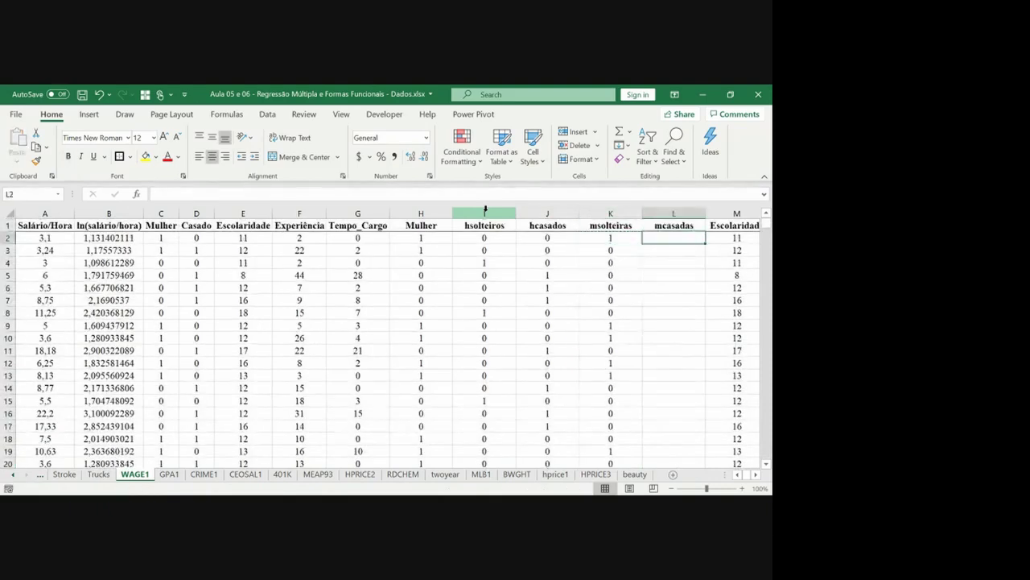
text(=)
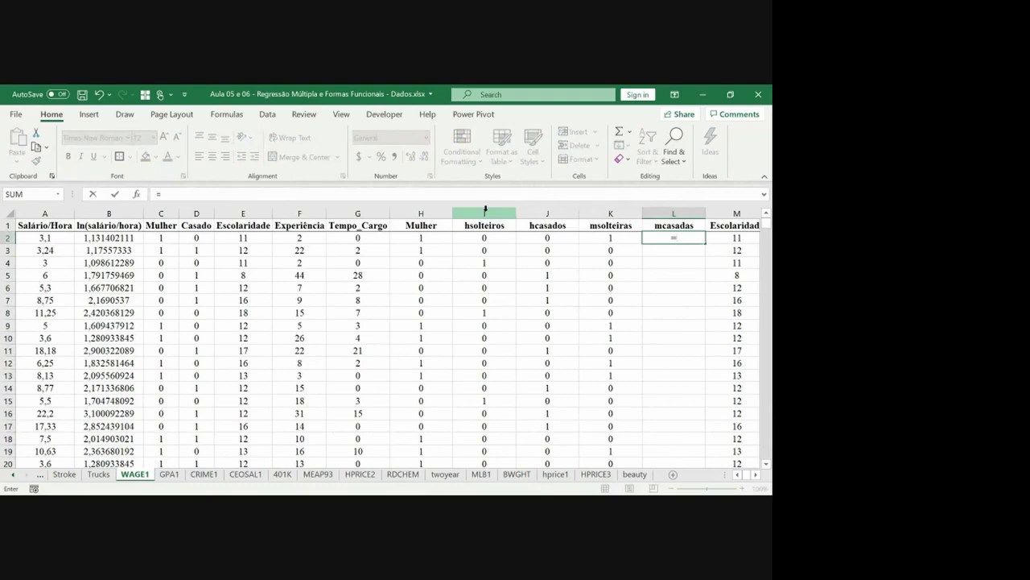
text(if()
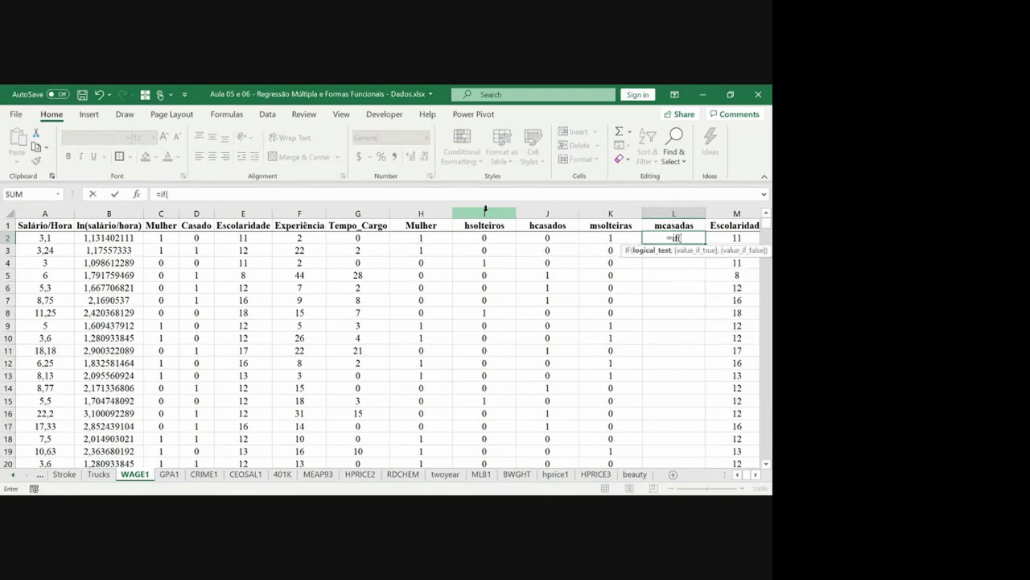
text(and()
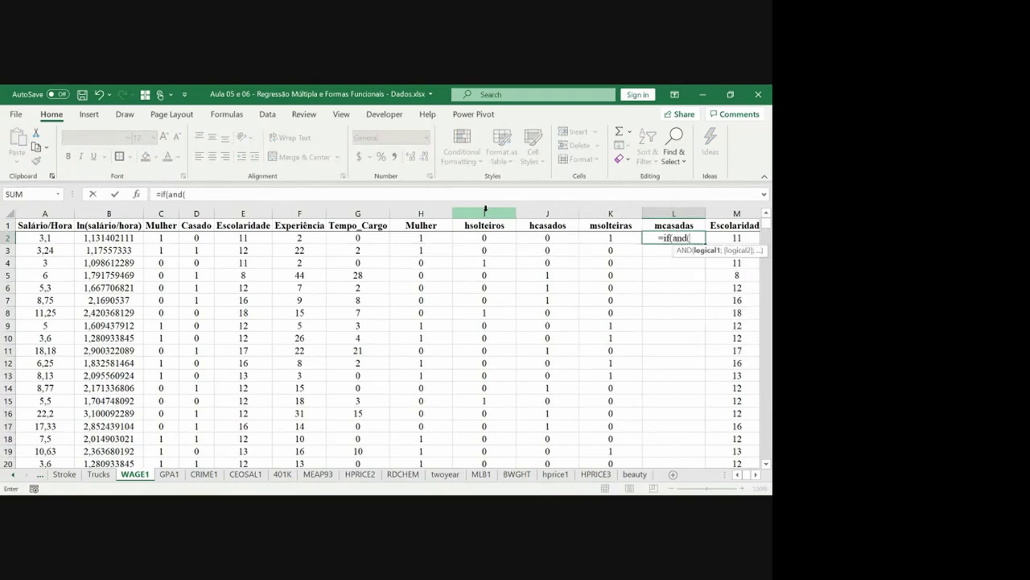
key(Left)
key(Left)
key(Left)
key(Left)
key(Left)
key(Left)
key(Left)
key(Left)
key(Left)
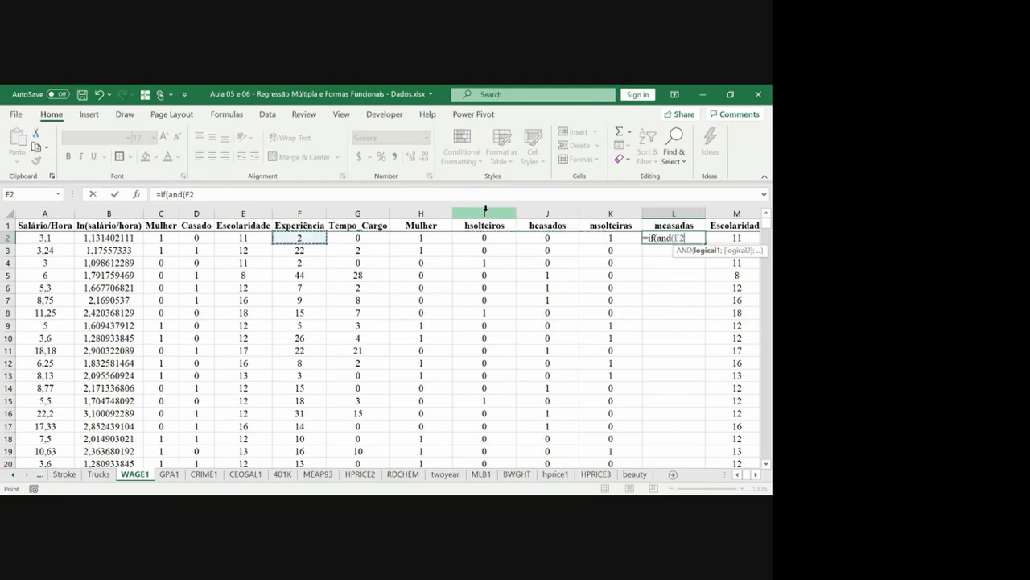
text(=1)
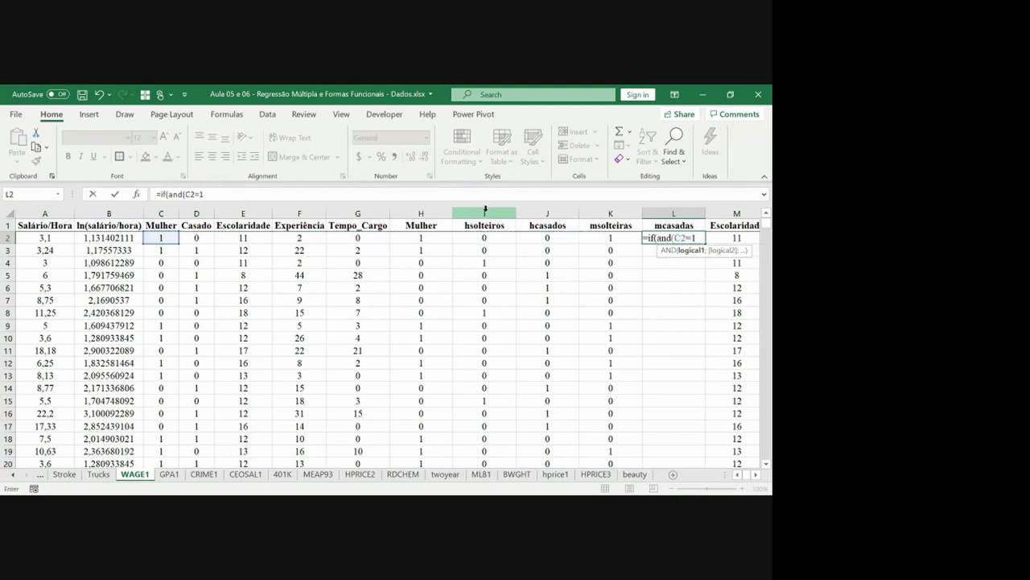
text(;)
key(Left)
key(Left)
key(Left)
key(Left)
key(Left)
key(Left)
key(Left)
key(Left)
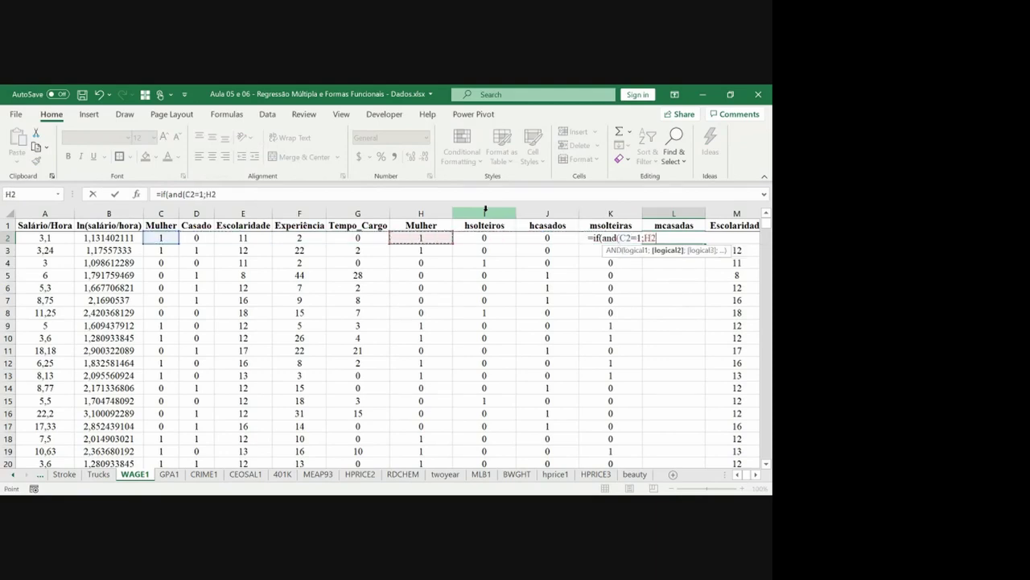
text(=1)
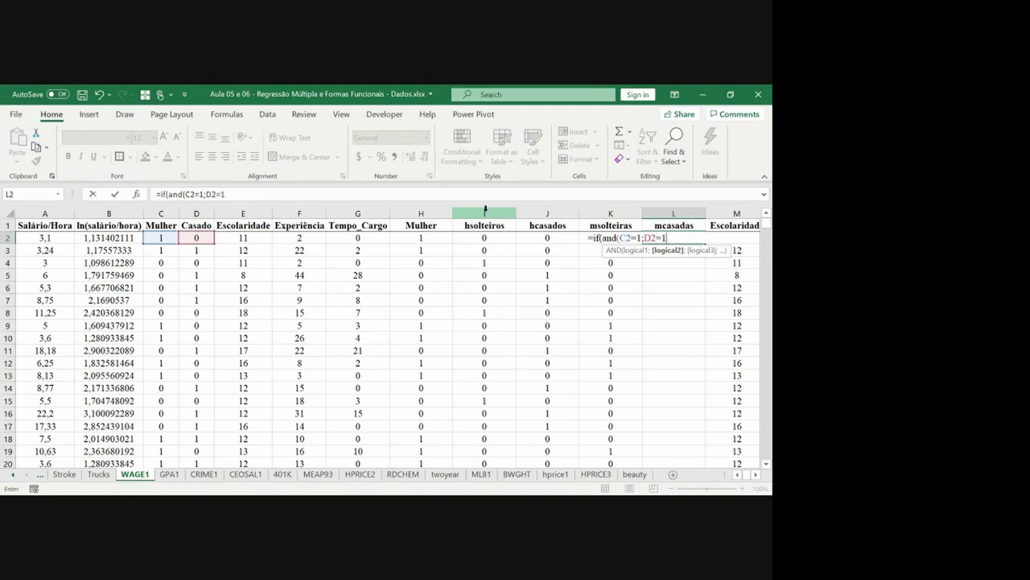
text())
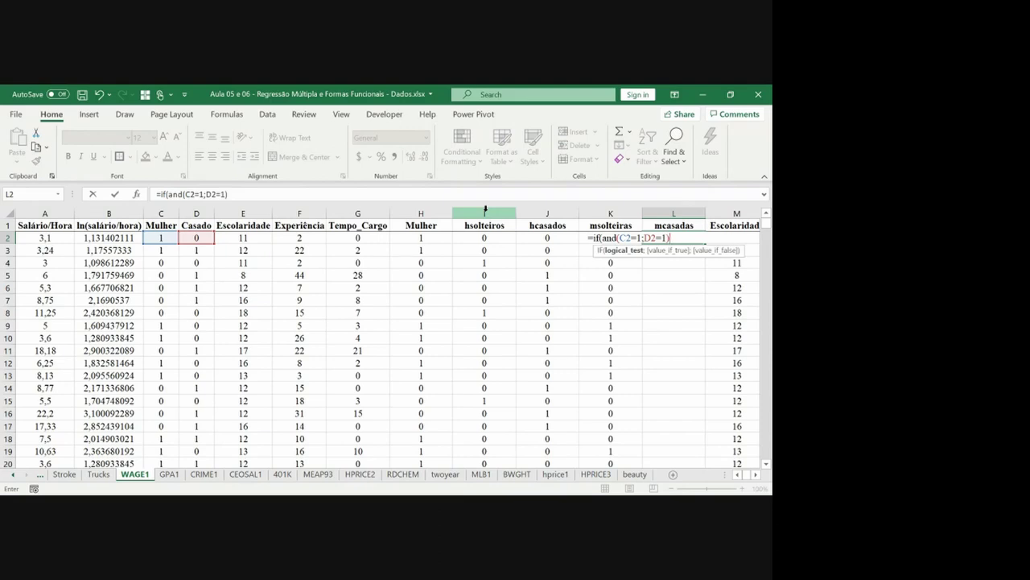
text(;1;0)
key(Return)
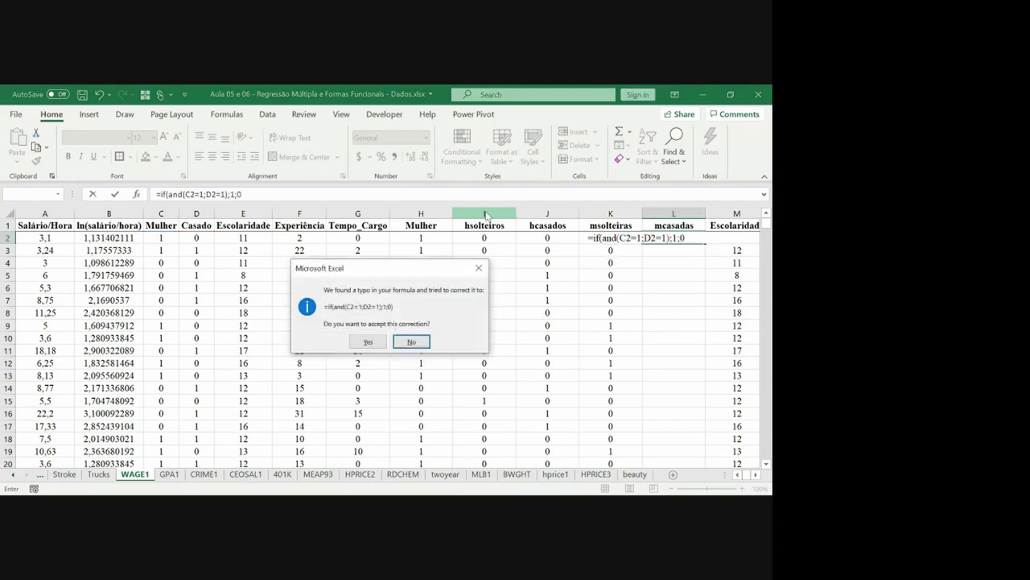
key(Left)
key(Return)
Step: Copy the mcasadas formula from L2 down the column to the last data row, 527
key(Up)
key(ctrl+c)
key(Left)
key(ctrl+Down)
key(Right)
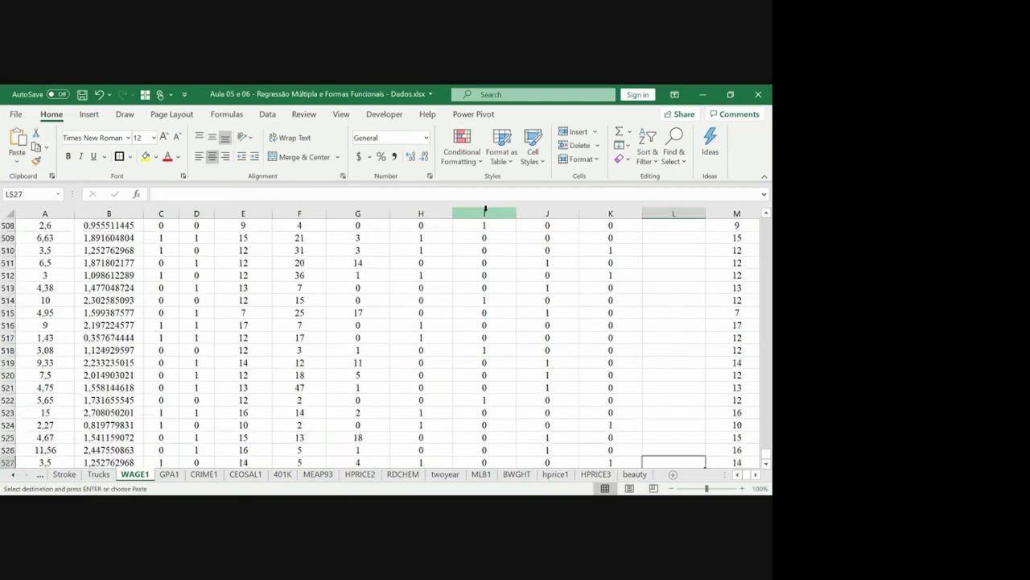
key(ctrl+shift+Up)
key(ctrl+v)
key(ctrl+Up)
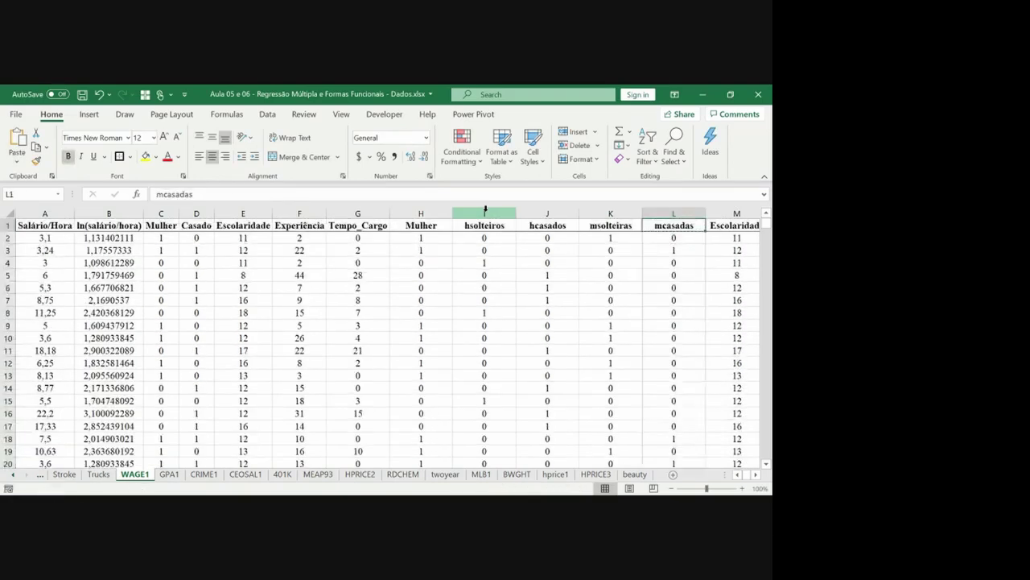
key(Escape)
Step: Start a Regression from the data analysis tools with the ln(salário/hora) column, $B$1:$B$527, as the Y range
key(Left)
key(Left)
key(Left)
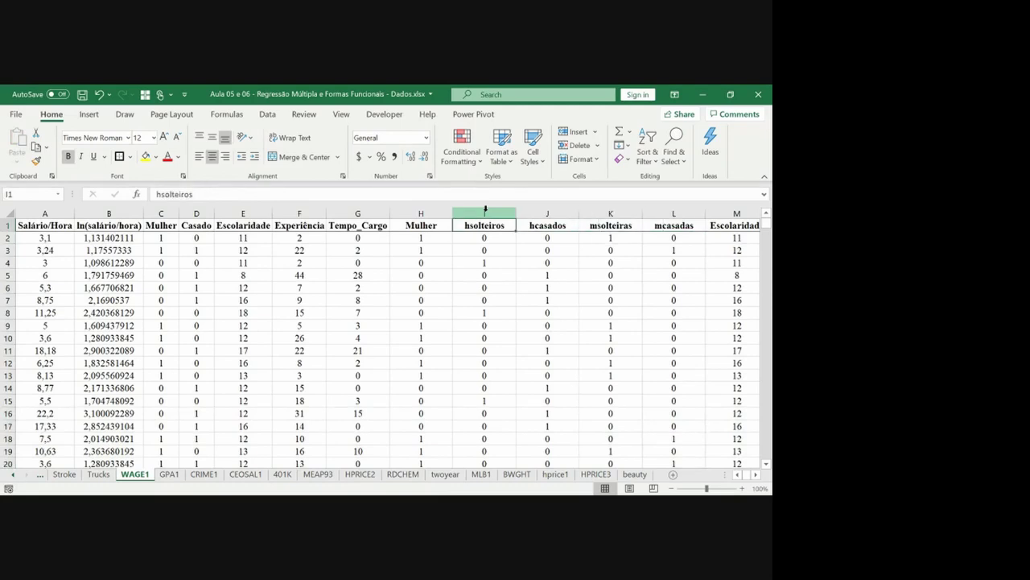
key(alt)
key(a)
click(694, 131)
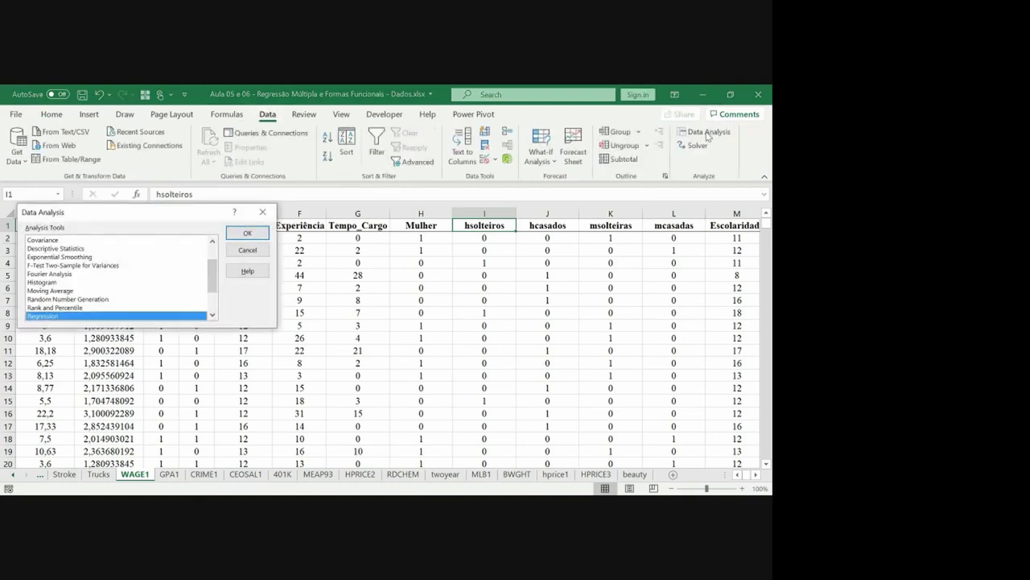
click(247, 232)
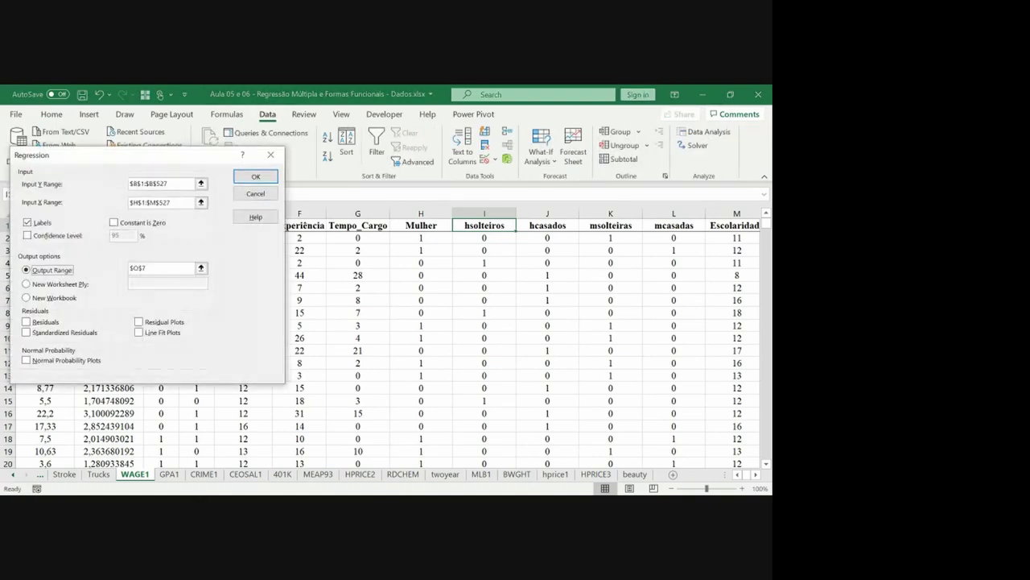
click(201, 184)
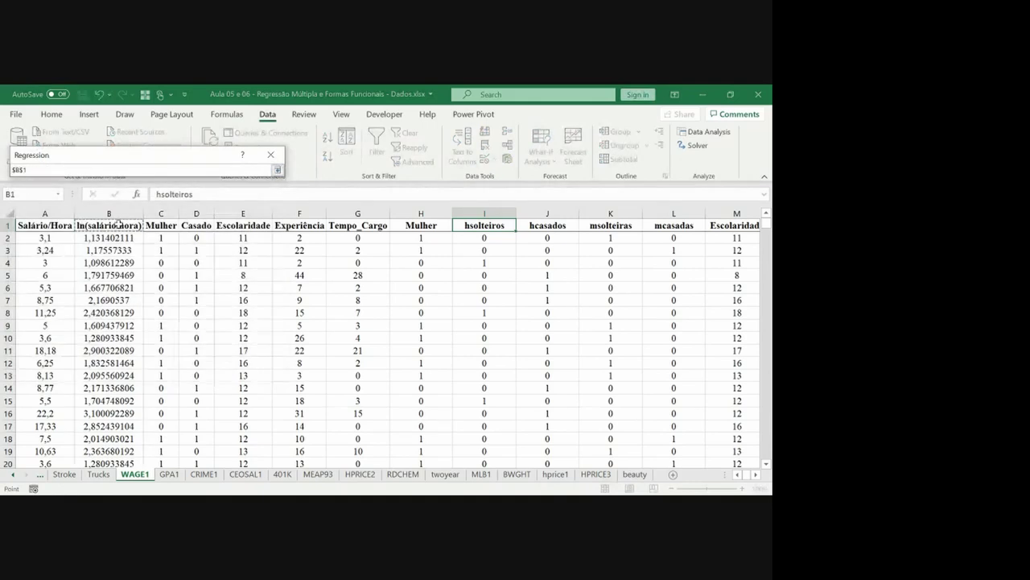
key(Return)
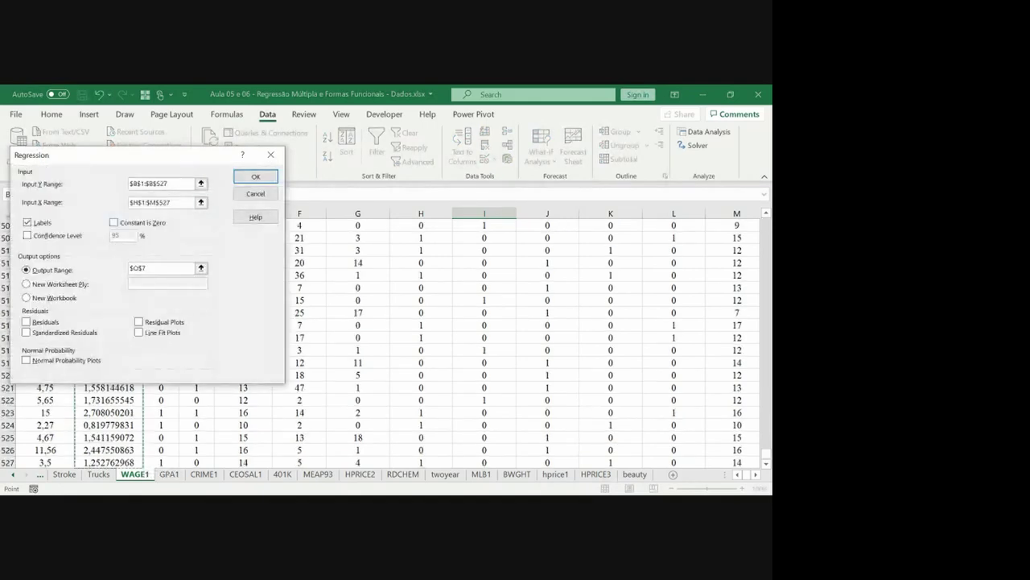
Step: Set the regression's X range to $J$1:$Q$527, covering hcasados through Tempo_Cargo^2 and leaving out hsolteiros
click(201, 202)
click(425, 226)
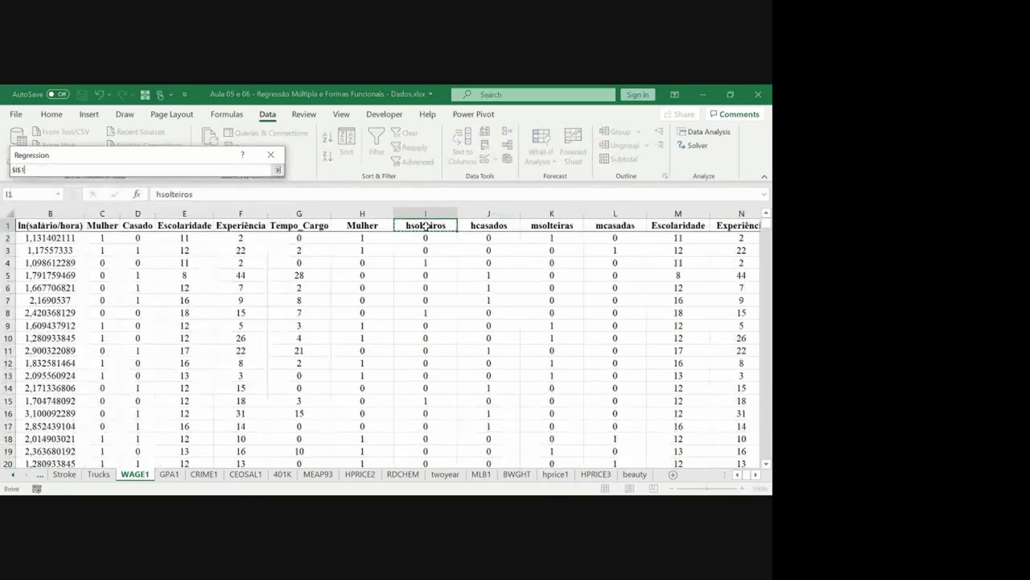
key(shift+Right)
key(shift+Right)
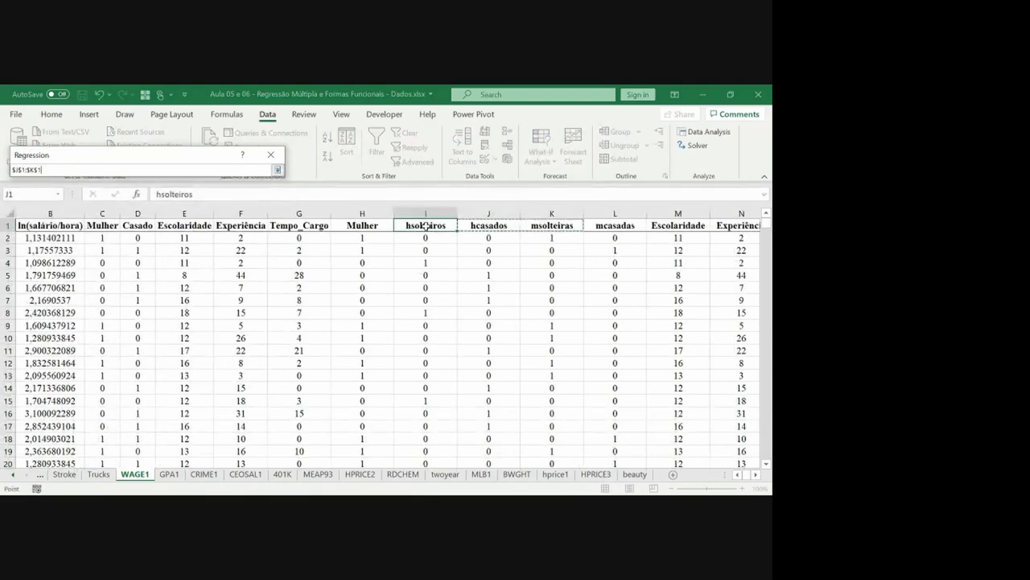
key(shift+Right)
key(shift+Right)
key(shift+Right)
key(shift+Right)
key(shift+Right)
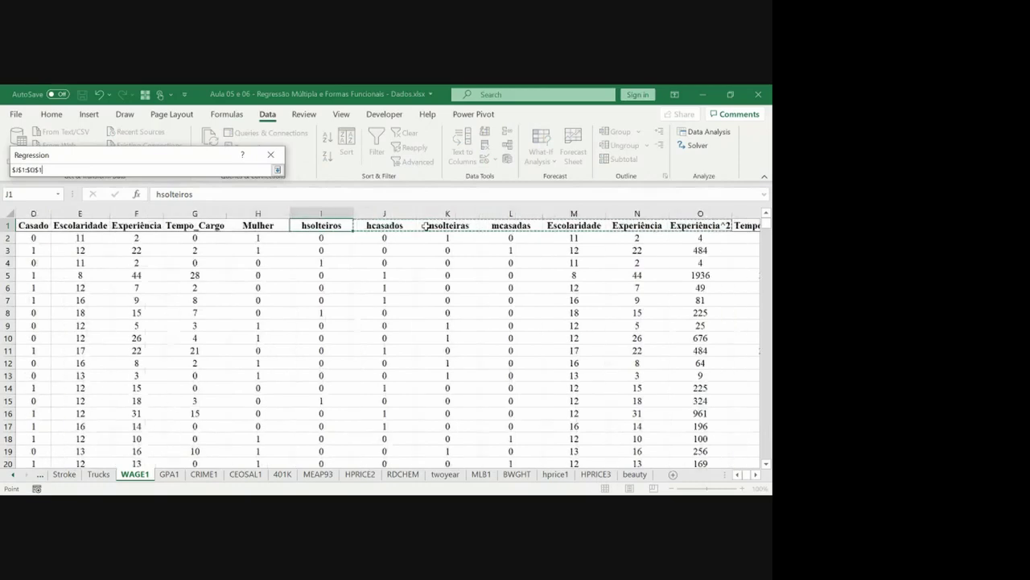
key(shift+Right)
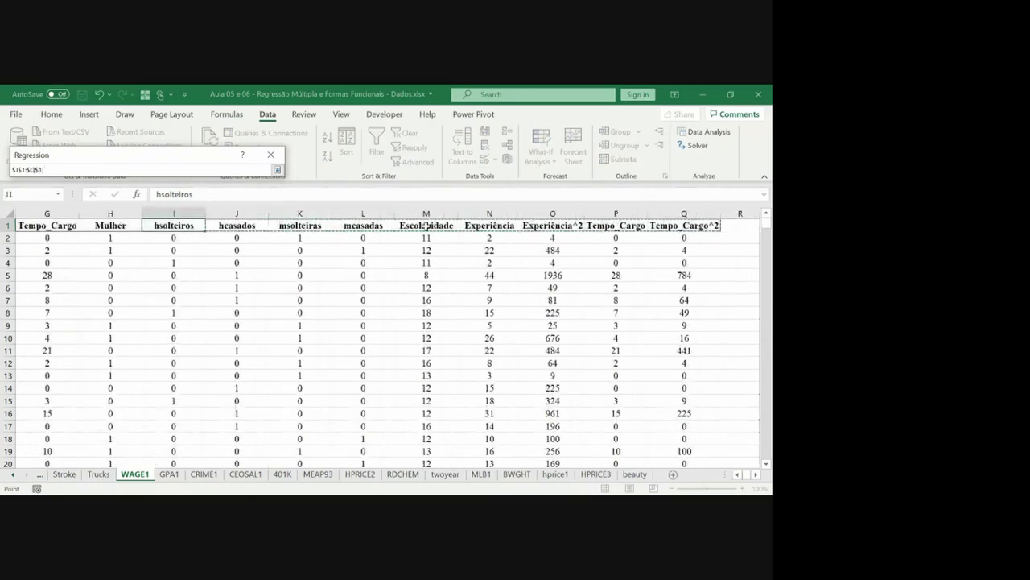
key(ctrl+shift+Down)
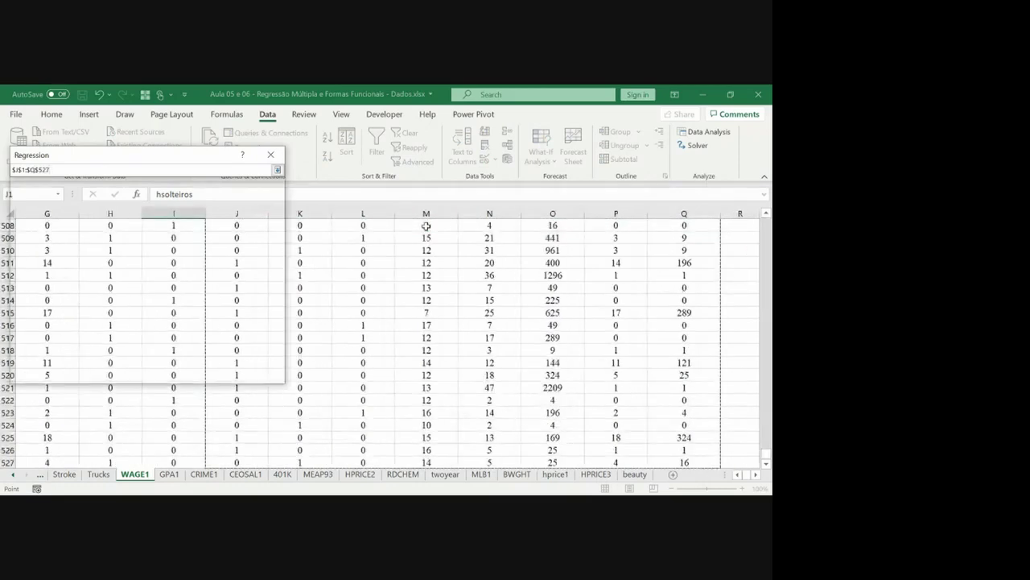
Step: Set the regression's output range to start at $S$31, below the earlier summary output, and run the regression
key(Return)
click(204, 267)
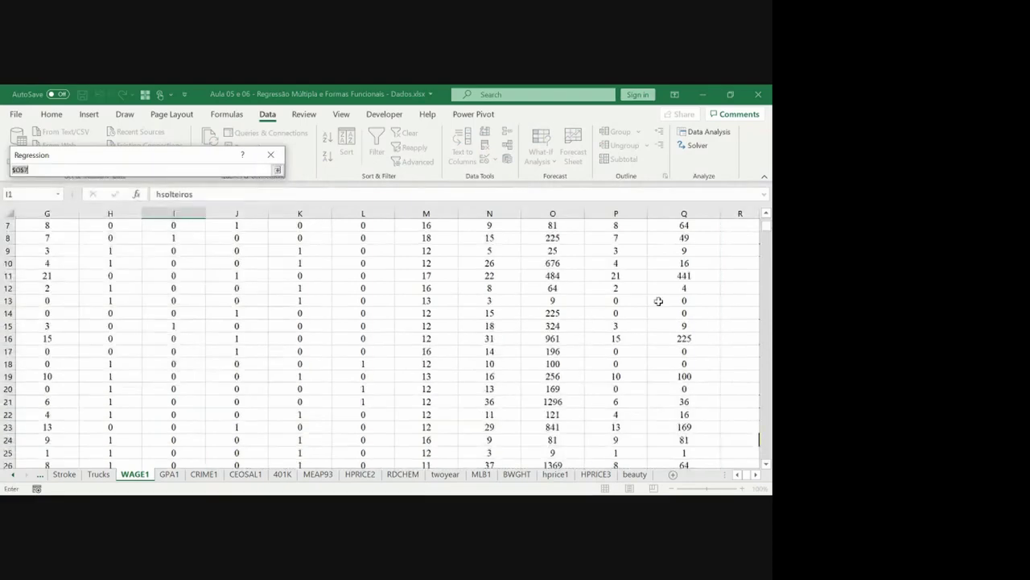
click(658, 301)
key(Right)
key(Right)
key(Down)
key(Down)
key(Down)
key(Down)
key(Down)
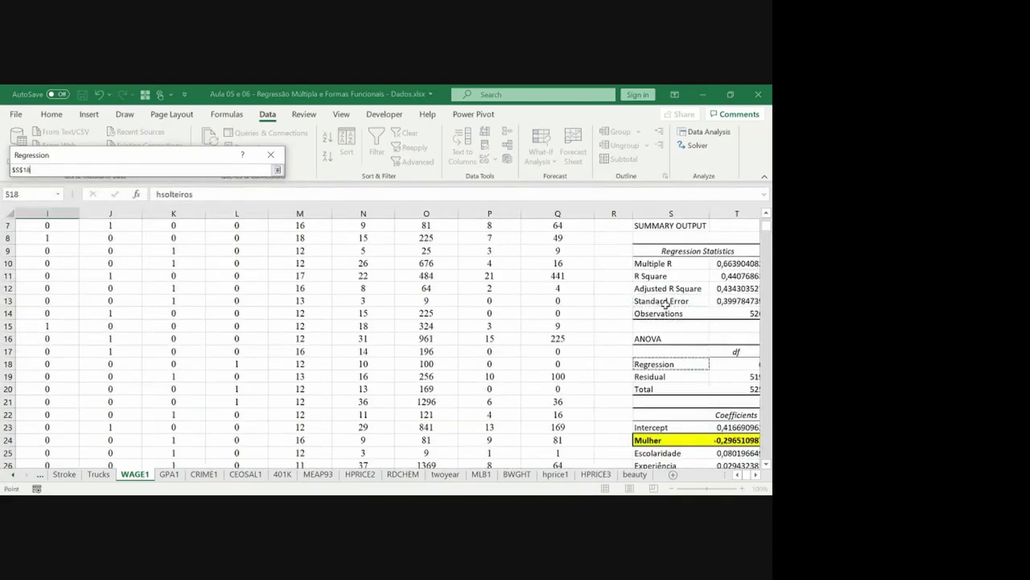
key(Down)
key(Down)
key(Down)
key(Down)
key(Down)
key(Down)
key(Down)
key(Down)
key(Down)
key(Down)
key(Down)
key(Down)
key(Down)
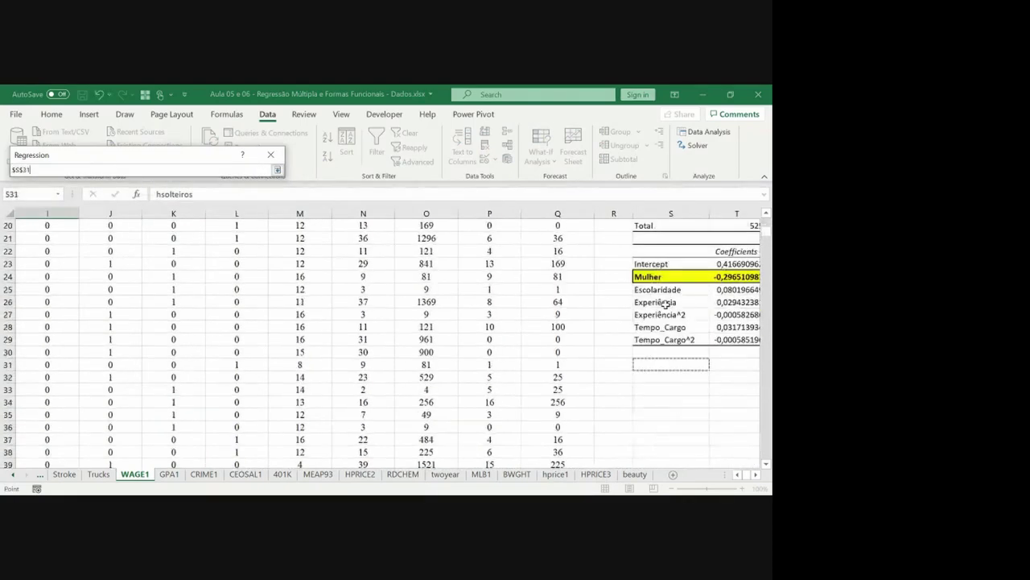
key(Return)
key(Return)
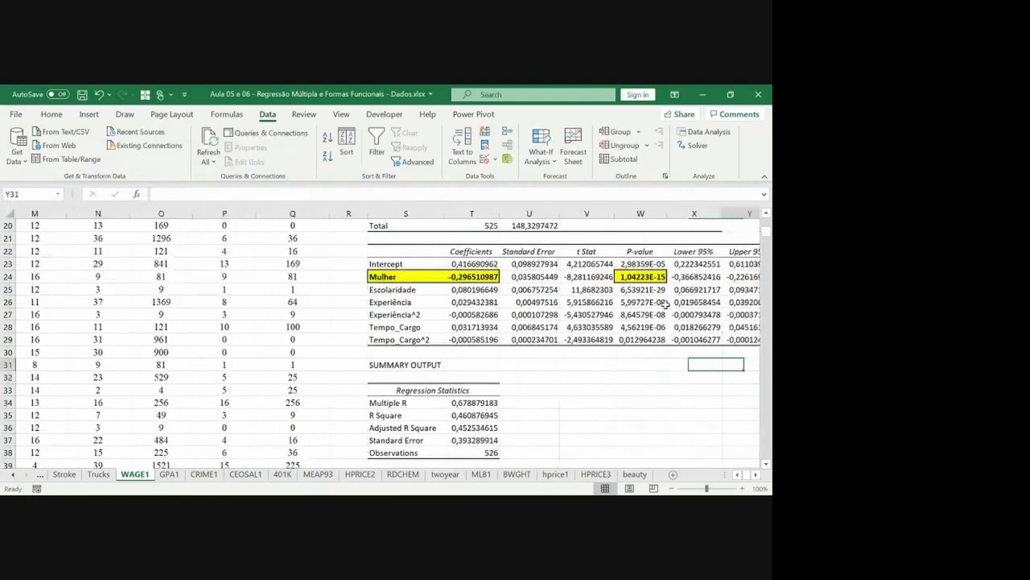
Step: Examine the new regression output below row 31, from the summary statistics to the coefficients and p-values of every covariate
key(Down)
key(Down)
key(Down)
key(Down)
key(Down)
key(Down)
key(Down)
key(Down)
key(Down)
key(Down)
key(Down)
key(Down)
key(Down)
key(Down)
key(Down)
key(Down)
key(Down)
key(Down)
key(Down)
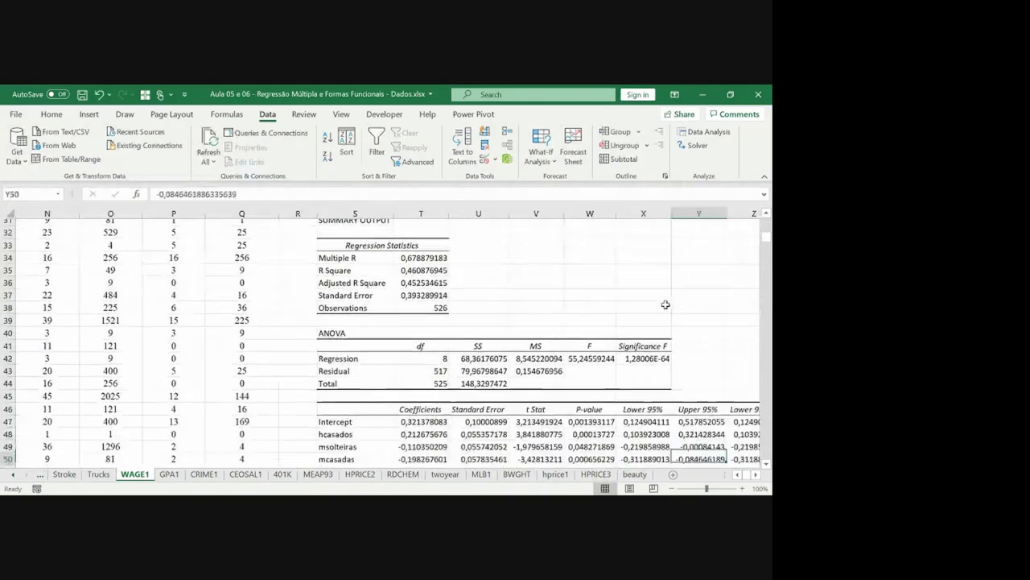
key(Down)
key(Down)
key(Down)
key(Down)
key(Down)
key(Left)
key(Left)
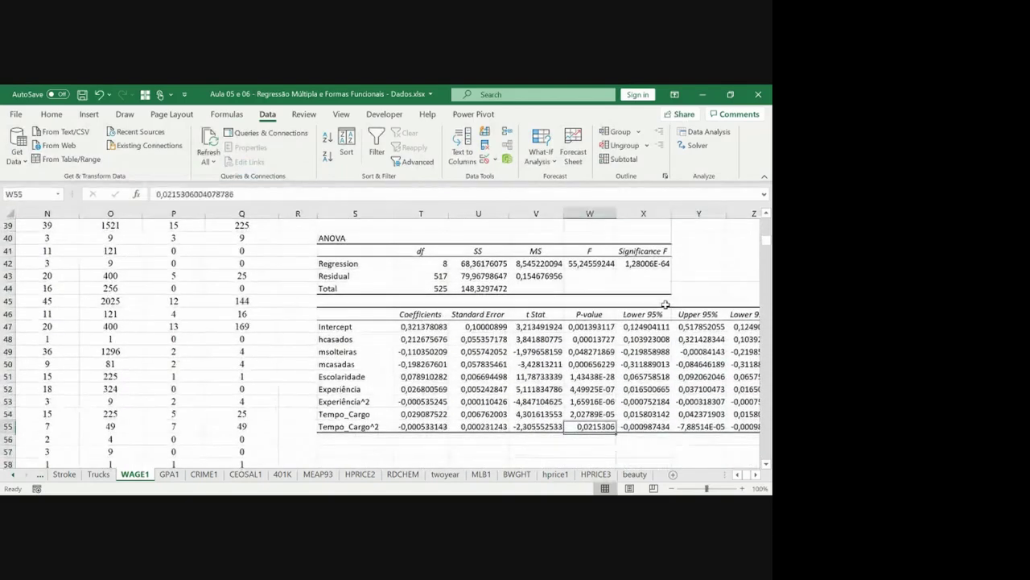
key(Left)
key(Left)
key(Left)
key(Up)
key(Up)
key(Up)
key(Up)
key(Up)
key(Left)
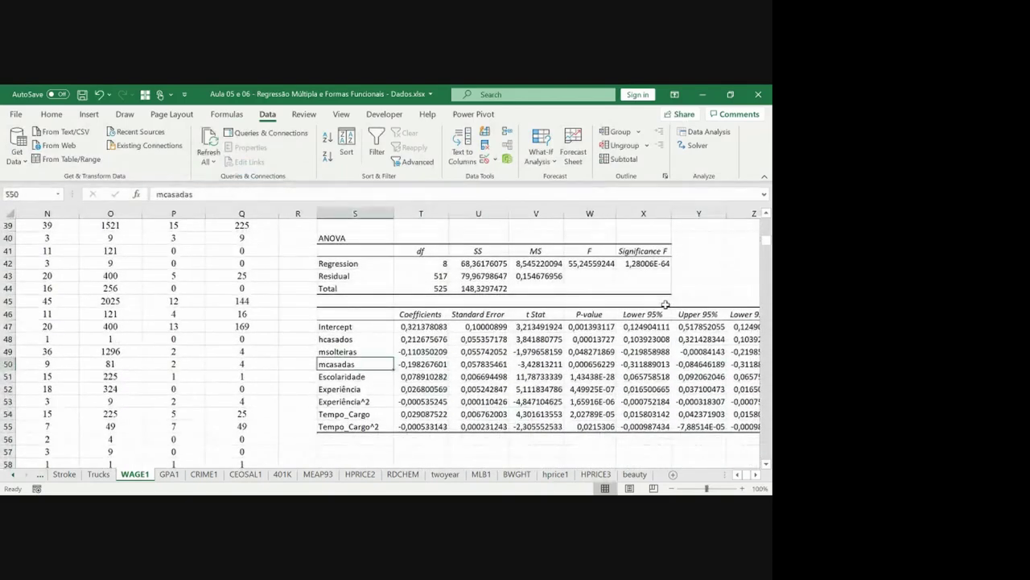
Step: Highlight the hcasados, msolteiras and mcasadas labels and coefficients, S48:T50, with yellow fill and an outside border
key(Right)
key(Up)
key(Left)
key(Up)
key(shift+Down)
key(shift+Down)
key(shift+Right)
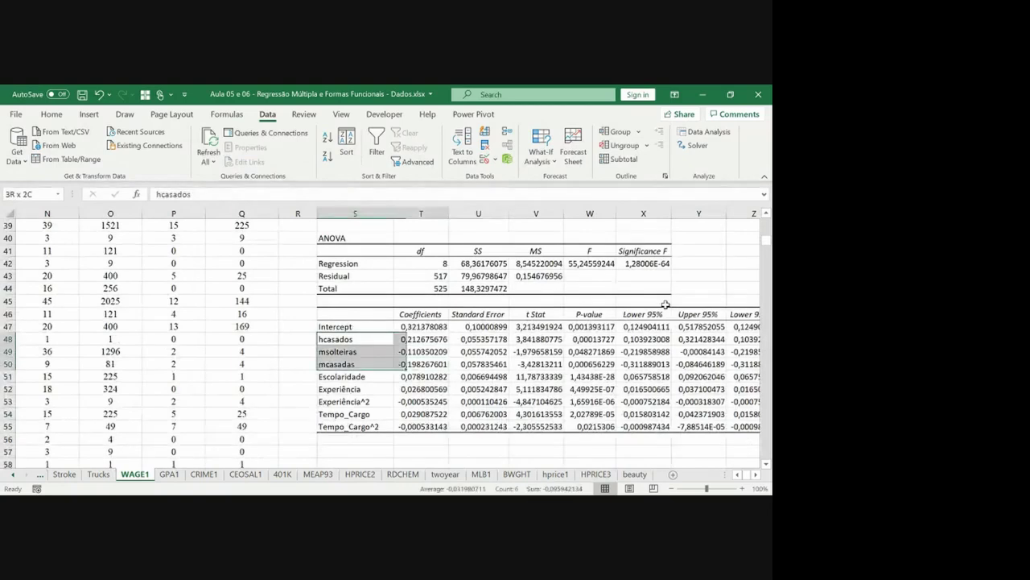
key(ctrl+v)
click(68, 116)
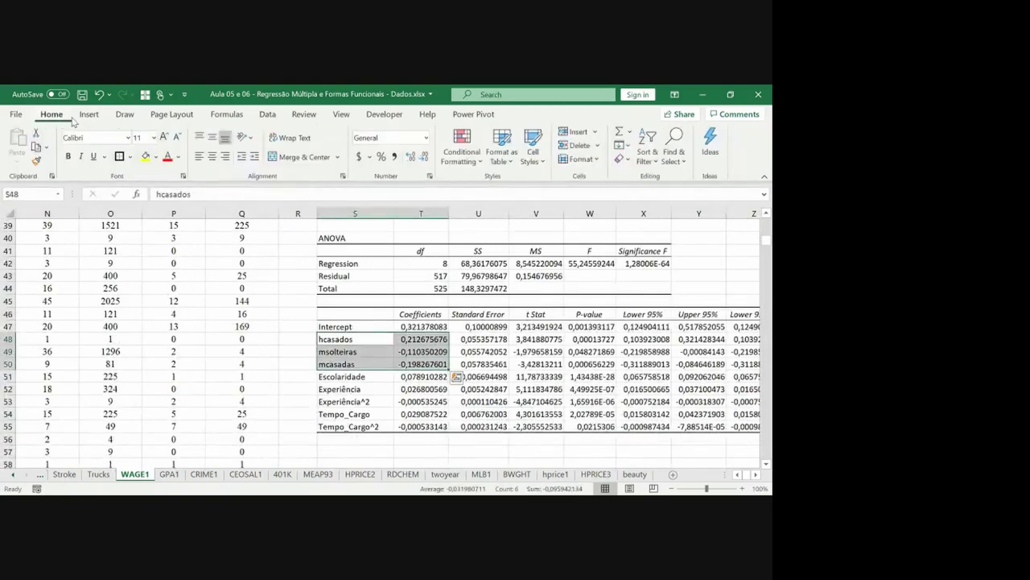
click(144, 157)
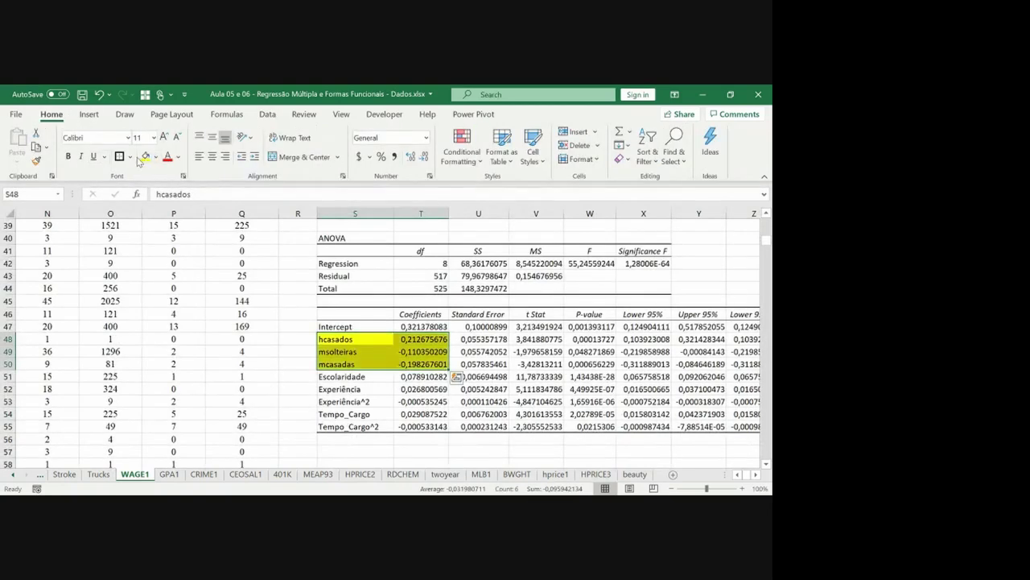
click(119, 157)
Step: Highlight the p-values of the three dummies, W48:W50, with the same yellow fill and outside border
key(Right)
key(Right)
key(Right)
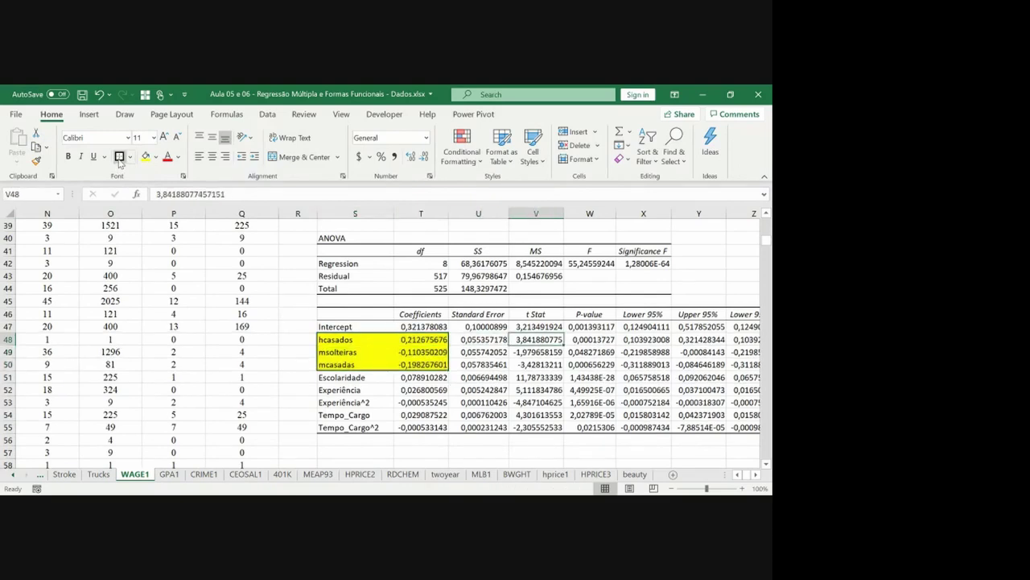
key(Right)
key(shift+Down)
key(shift+Down)
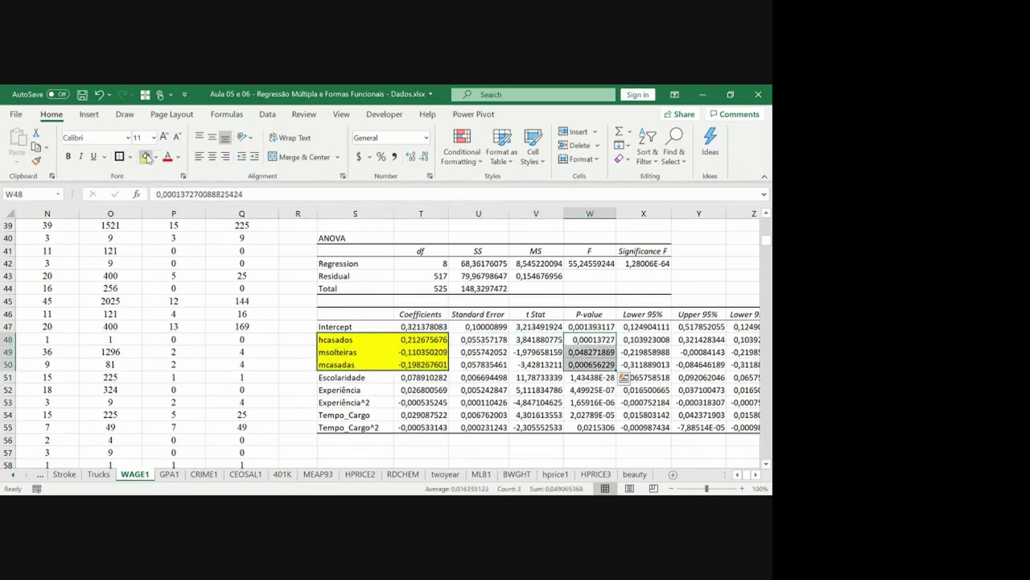
click(145, 157)
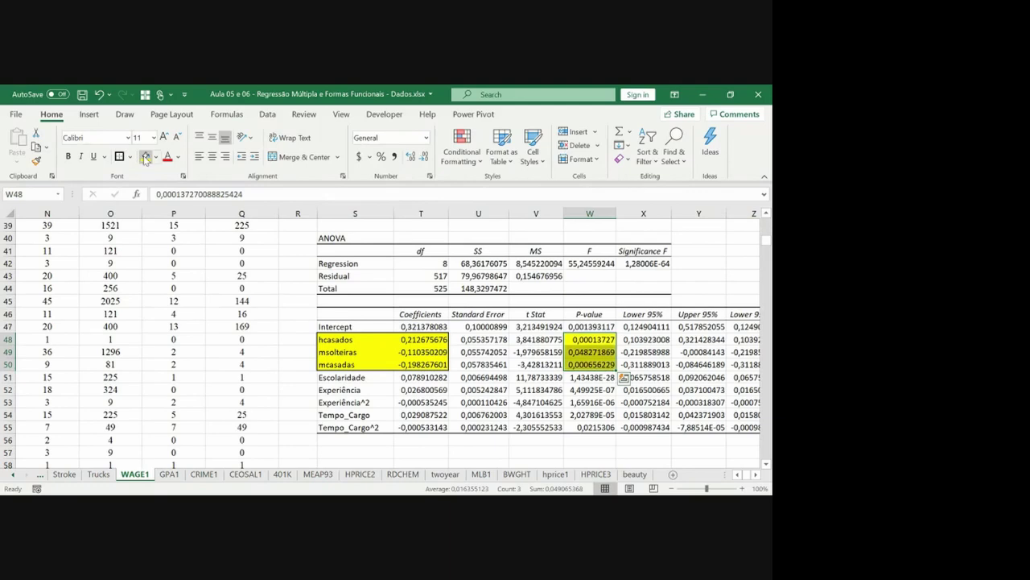
key(Right)
key(Left)
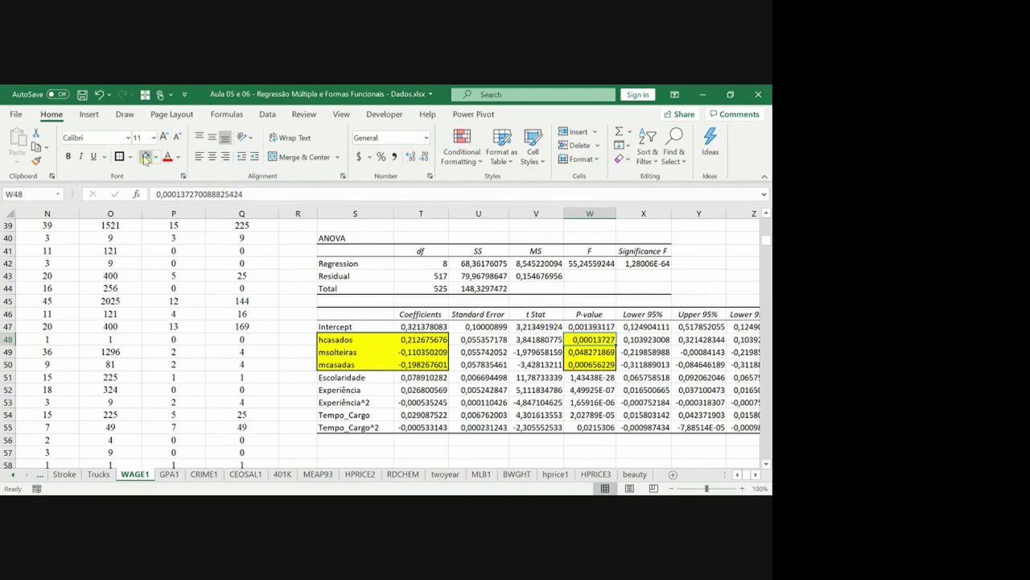
Step: Compare the coefficients and p-values of hcasados, msolteiras and mcasadas one row at a time
key(Left)
key(Left)
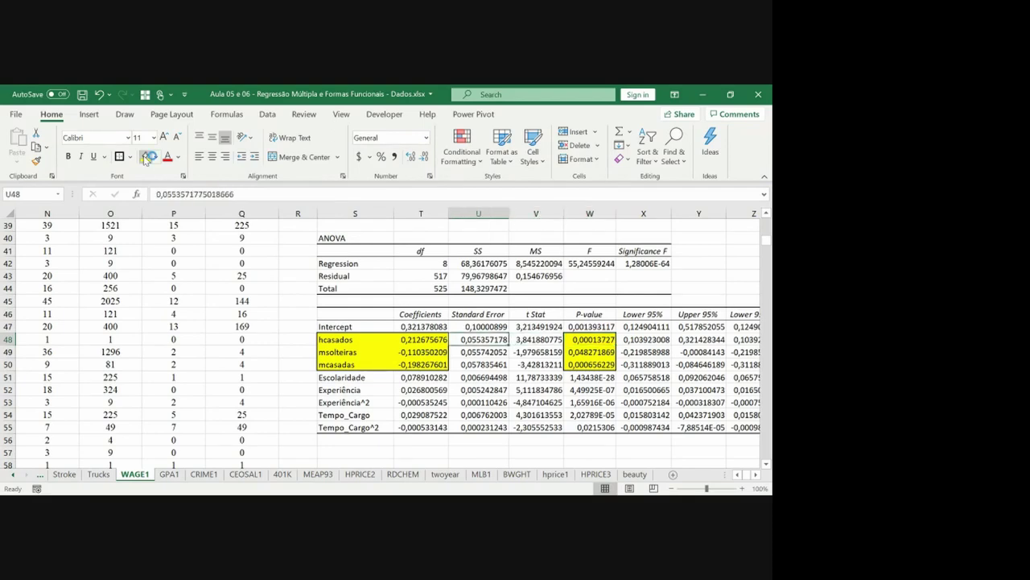
key(Down)
key(Left)
key(Right)
key(Right)
key(Right)
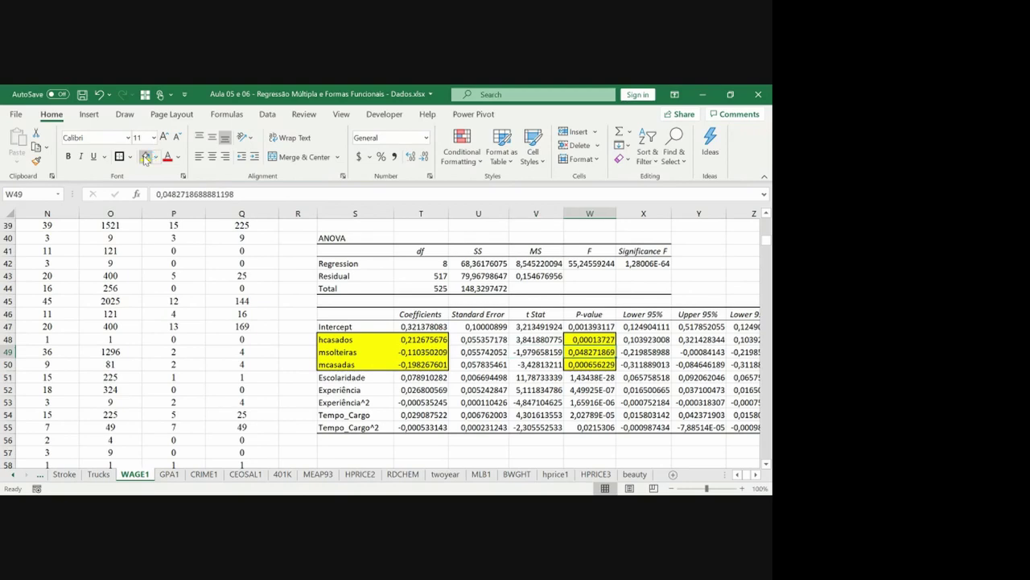
key(Down)
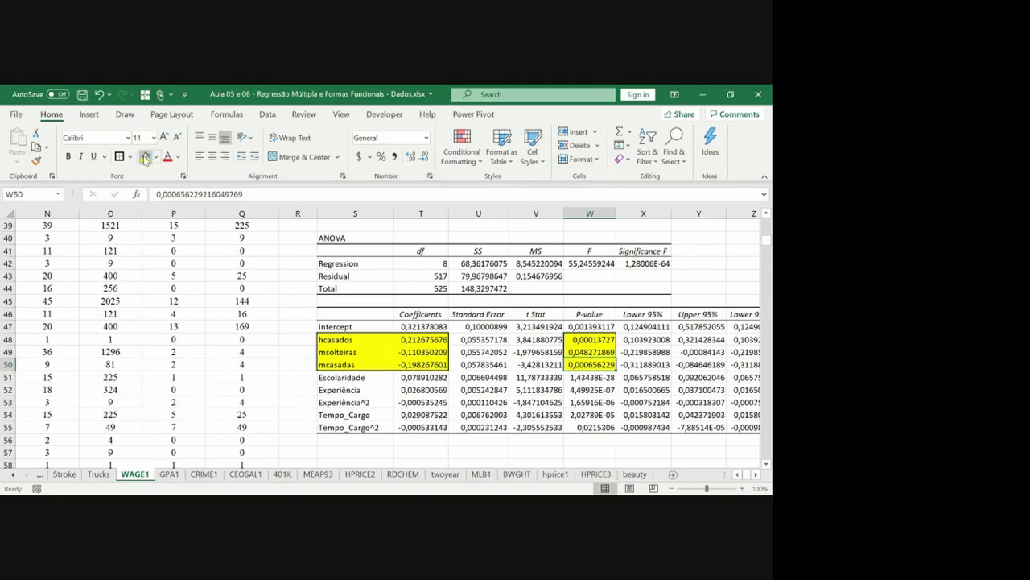
key(Left)
key(Left)
key(Left)
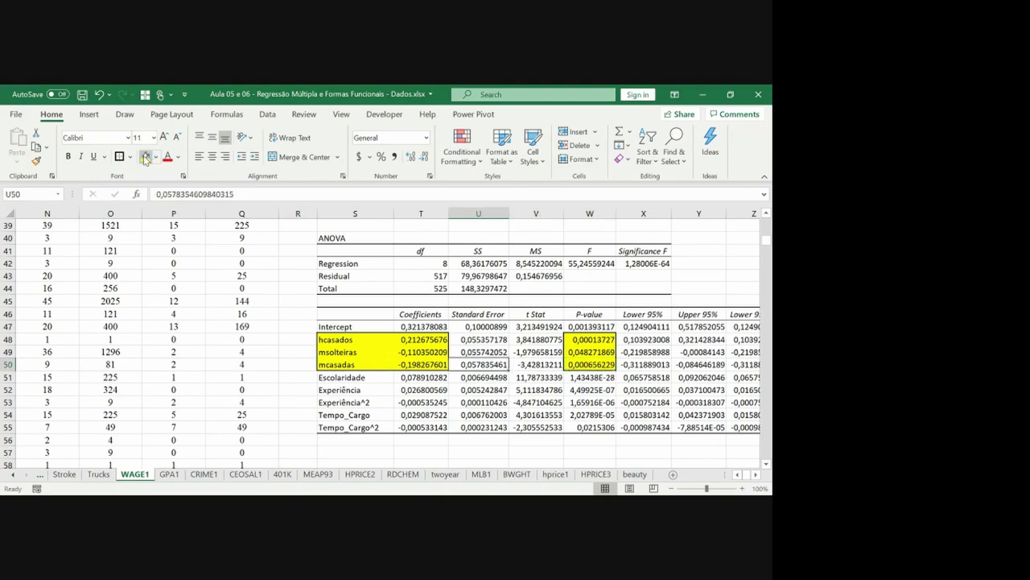
Step: Make the hcasados, msolteiras and mcasadas labels and coefficients in S48:T50 bold, and select their p-values in W48:W50
key(Up)
key(Up)
key(Left)
key(shift+Down)
key(shift+Down)
key(shift+Right)
key(ctrl+b)
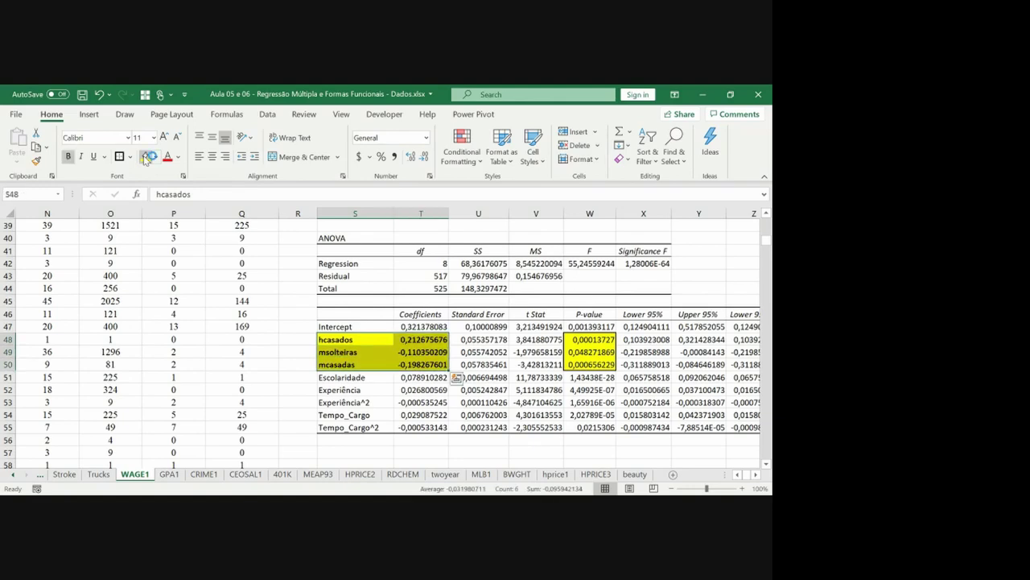
key(Right)
key(Right)
key(Right)
key(Right)
key(shift+Down)
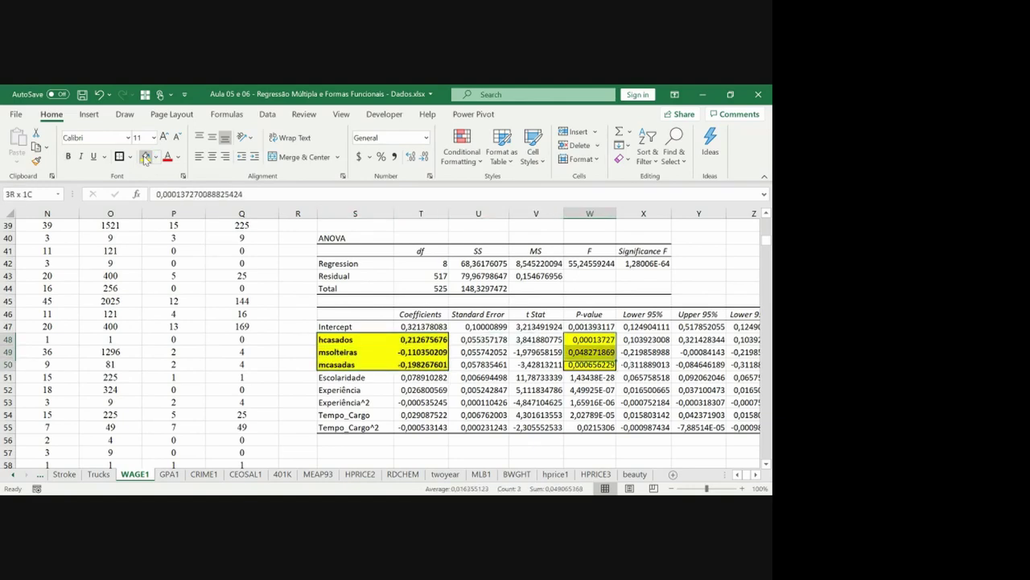
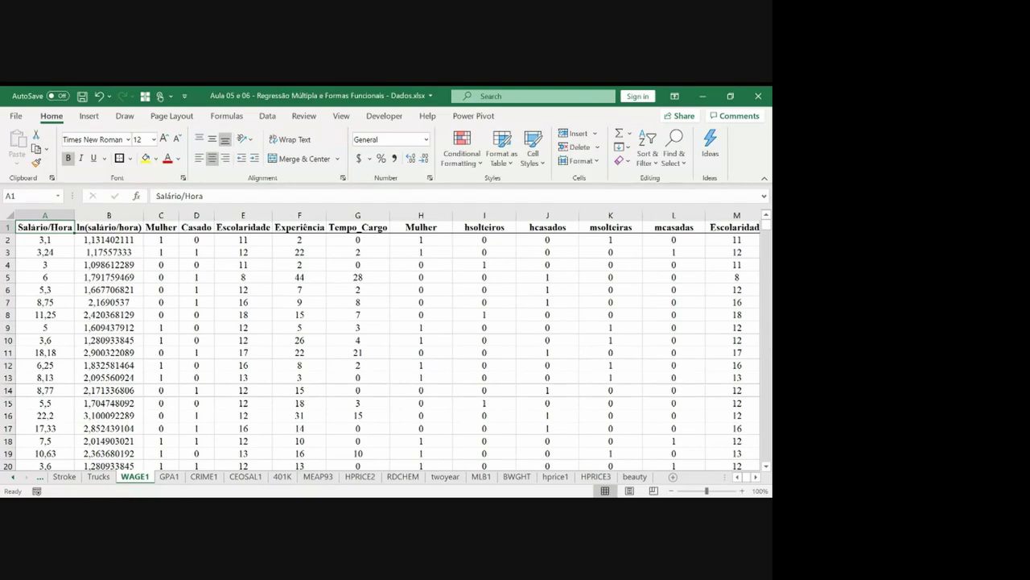
Step: Insert three blank columns between mcasadas and the second Escolaridade column, starting at column M
click(716, 214)
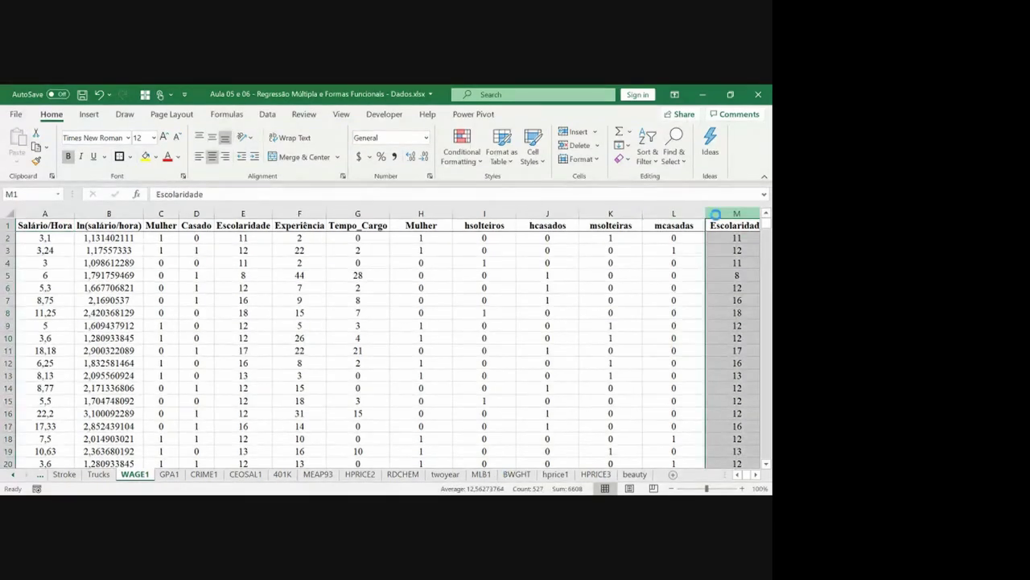
scroll(716, 215, right, 5)
key(ctrl+plus)
key(ctrl+plus)
key(ctrl+plus)
Step: Copy the original Mulher and Casado columns, C1:D527, into the blank columns M and N, starting at M1
key(Left)
key(Left)
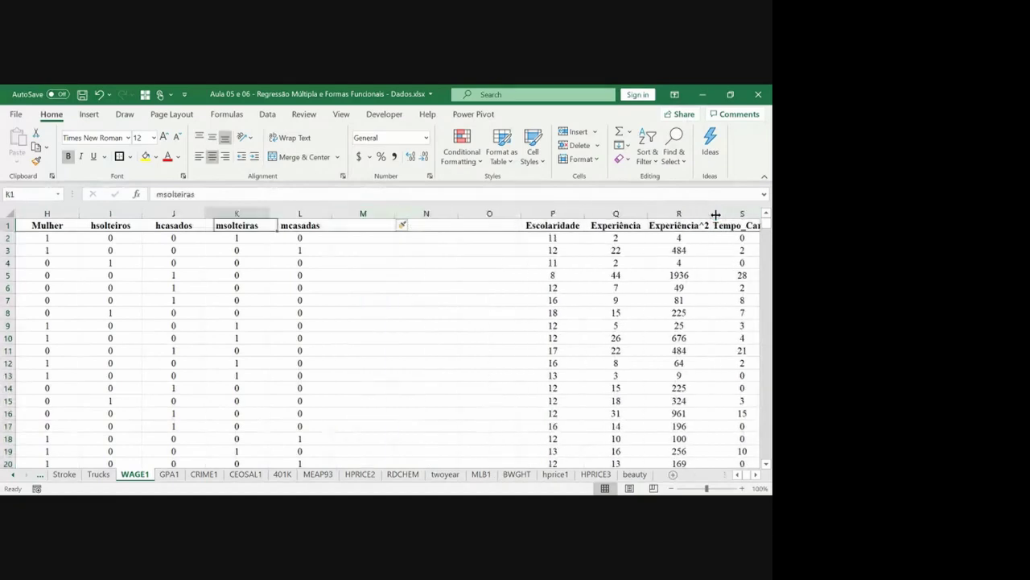
key(Left)
key(Left)
key(Left)
key(Left)
key(Left)
key(Left)
key(Left)
key(Right)
key(Right)
key(Right)
key(Right)
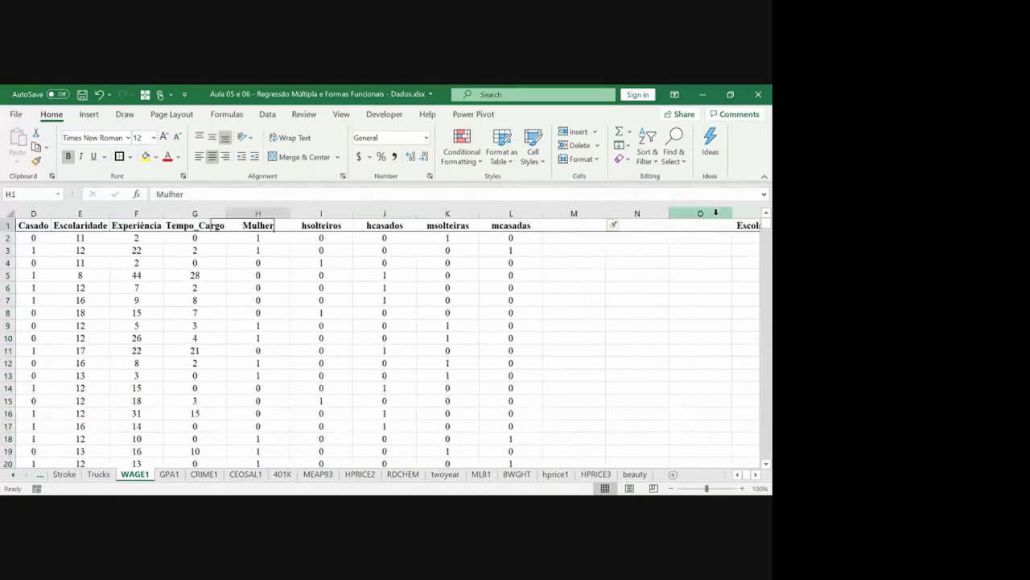
key(Left)
key(Left)
key(Right)
key(Right)
key(Left)
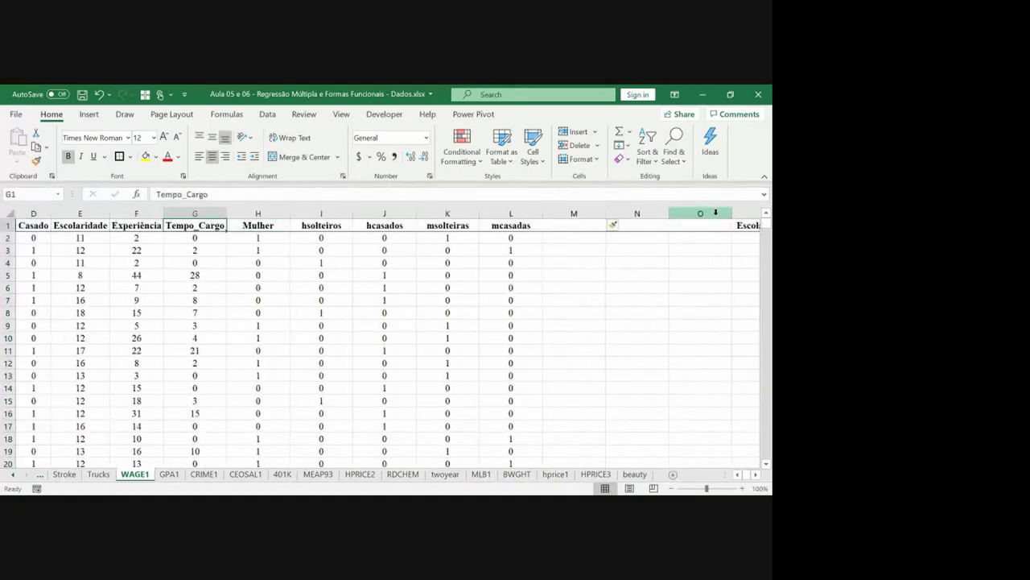
key(Left)
key(Left)
key(Left)
key(Left)
key(Left)
key(Right)
key(ctrl+shift+Down)
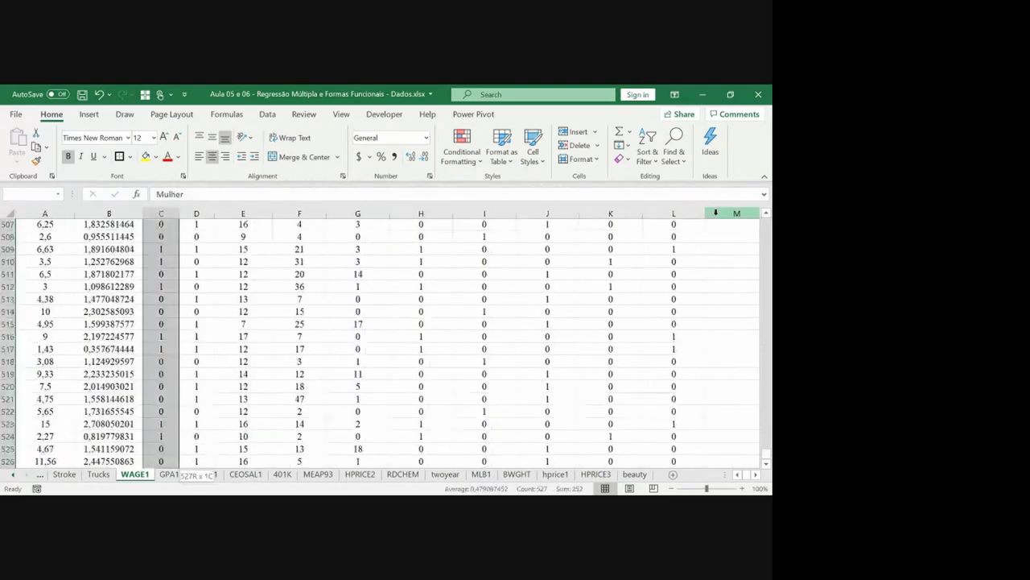
key(shift+Right)
key(ctrl+c)
key(Right)
key(Right)
key(Right)
key(Right)
key(Right)
key(Right)
key(Right)
key(Right)
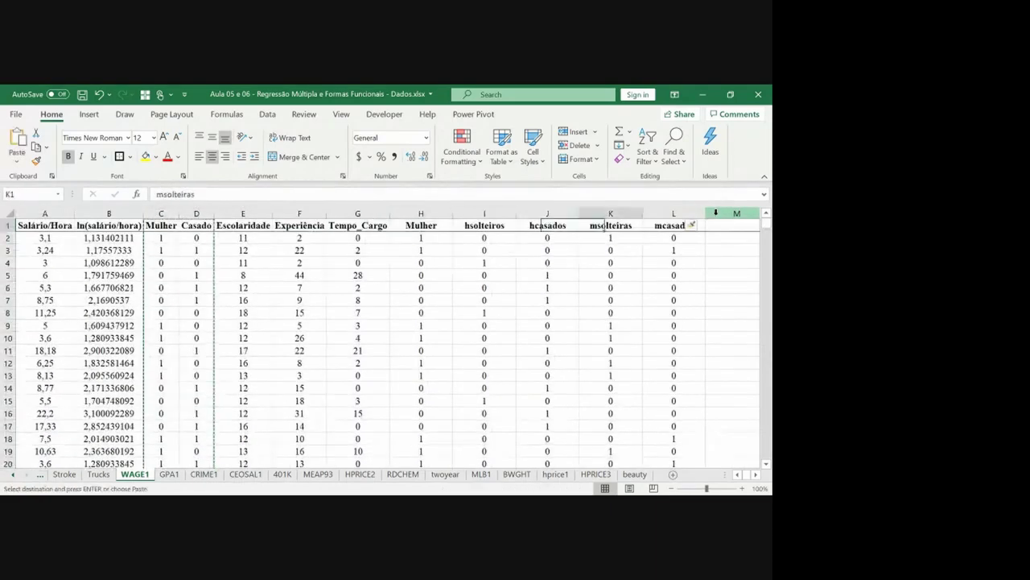
key(Right)
key(Right)
key(ctrl+v)
Step: Enter the header Mulher*Casado in O1 and fit column O's width to it
key(Right)
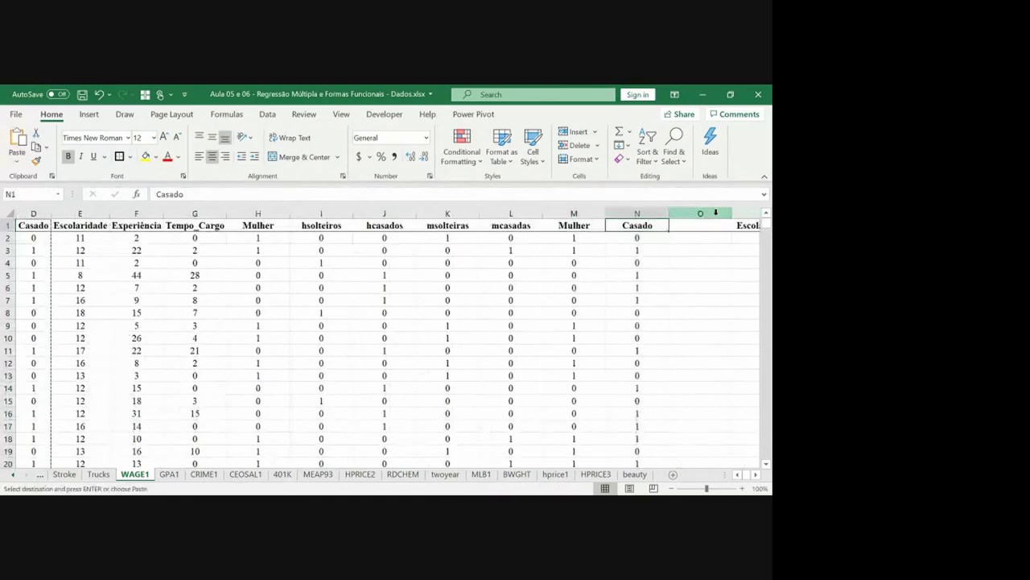
key(Right)
scroll(715, 215, right, 3)
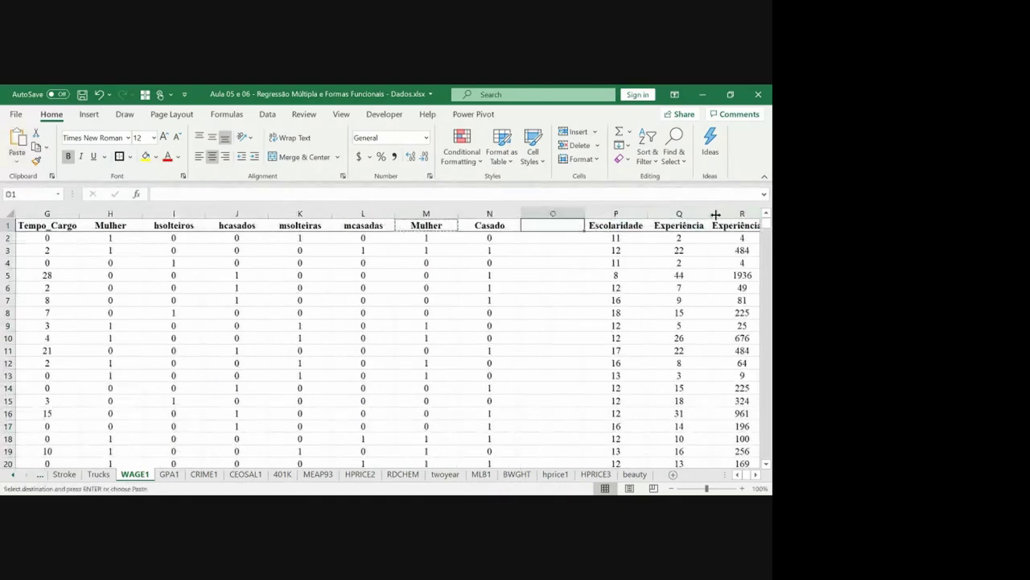
text(Mulher*)
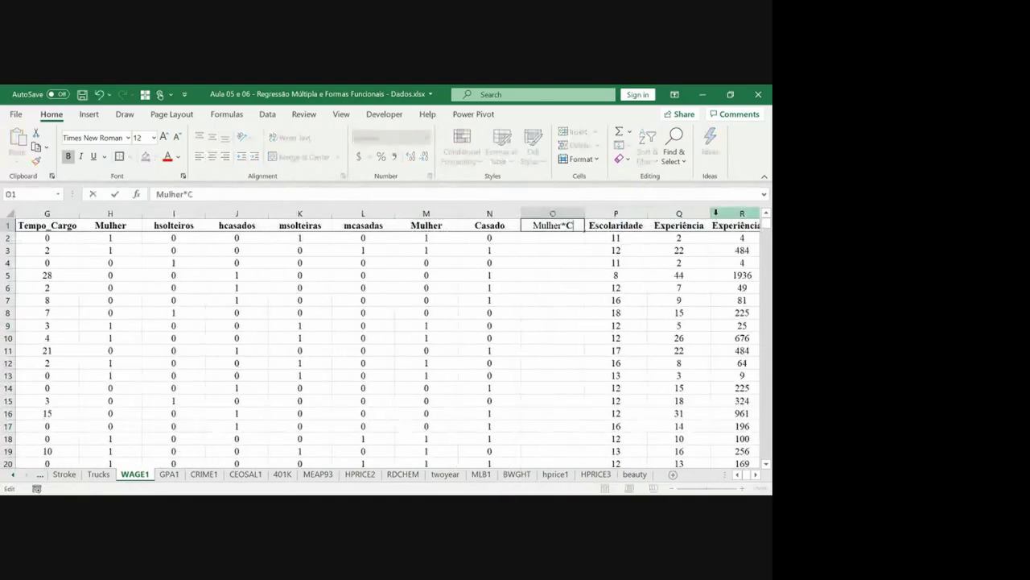
text(Cas)
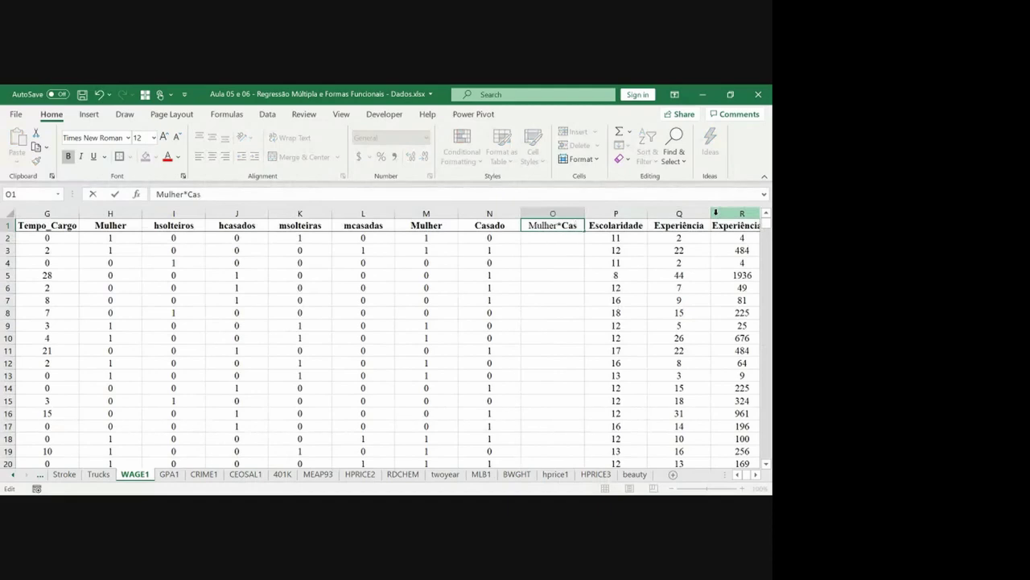
text(ado)
key(Return)
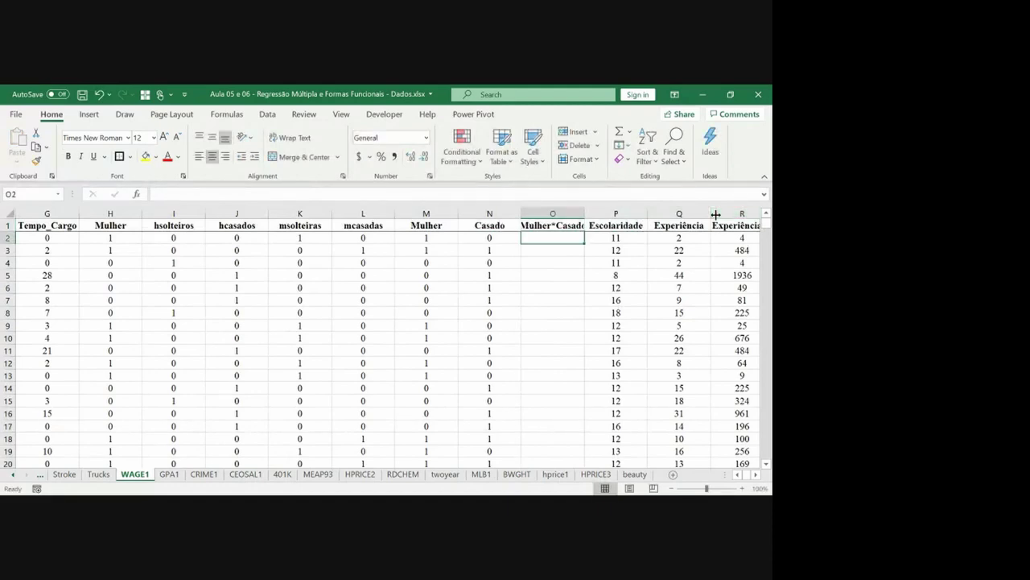
double_click(585, 217)
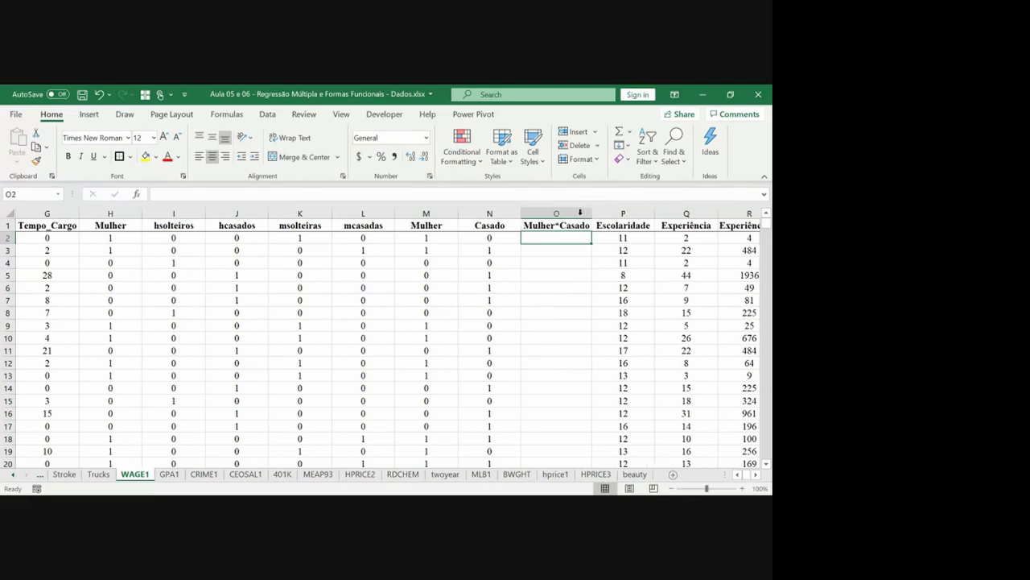
Step: Enter =M2*N2 in O2 to calculate the interaction between Mulher and Casado
text(=M2*N2)
key(Return)
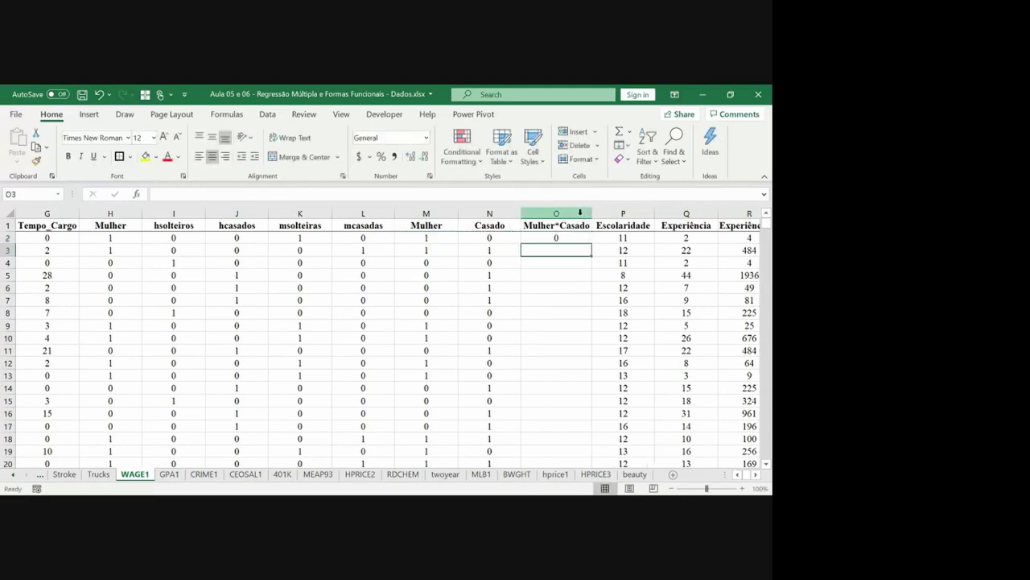
Step: Fill the Mulher*Casado formula from O2 down through O527
key(Up)
key(ctrl+c)
key(Left)
key(ctrl+Down)
key(Right)
key(ctrl+shift+Up)
key(ctrl+v)
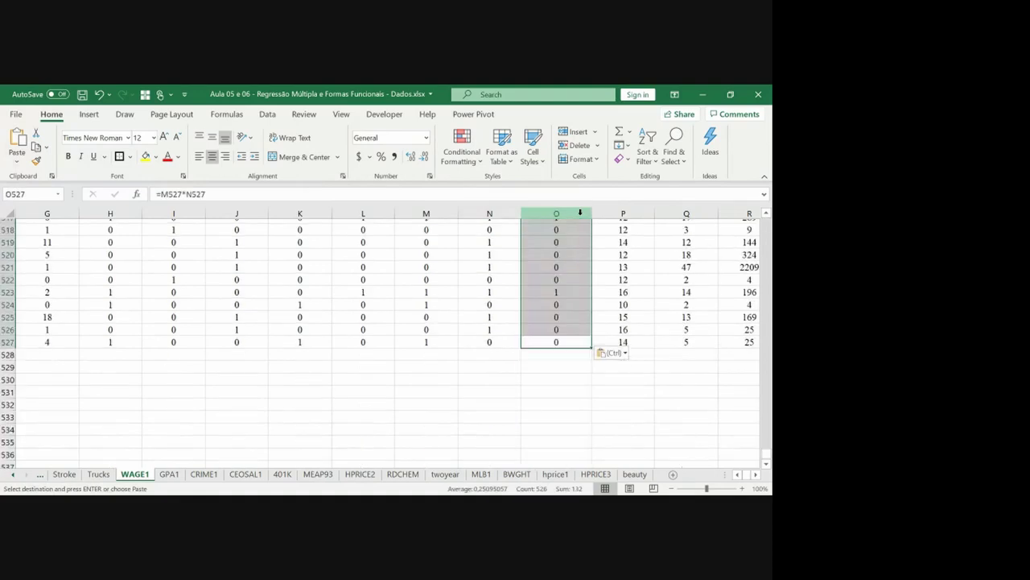
key(ctrl+Up)
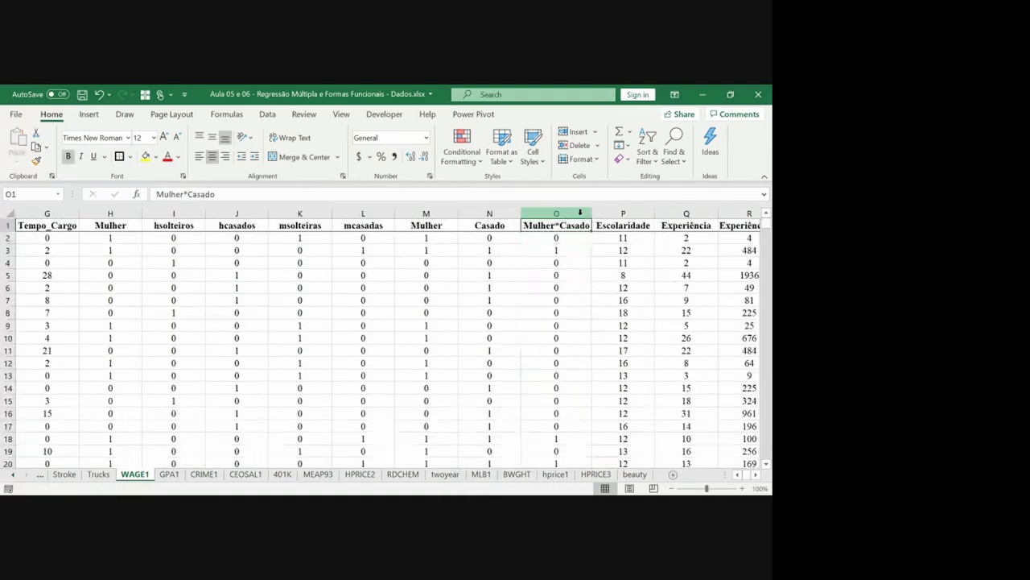
Step: Start a new Regression analysis and set its Y range to the ln(salário/hora) column, B1:B527
key(Right)
key(Right)
key(Right)
key(Right)
key(Right)
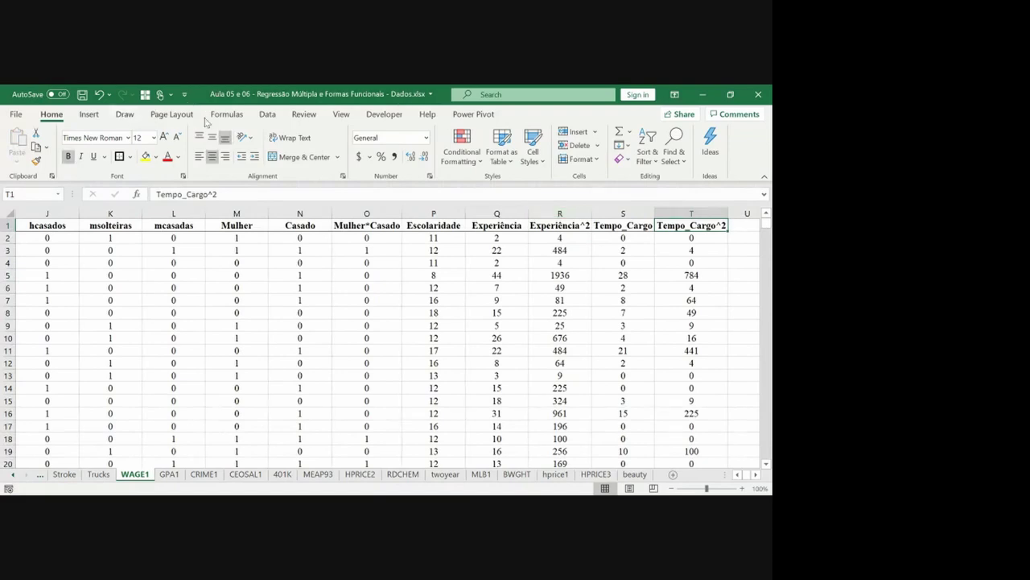
click(268, 114)
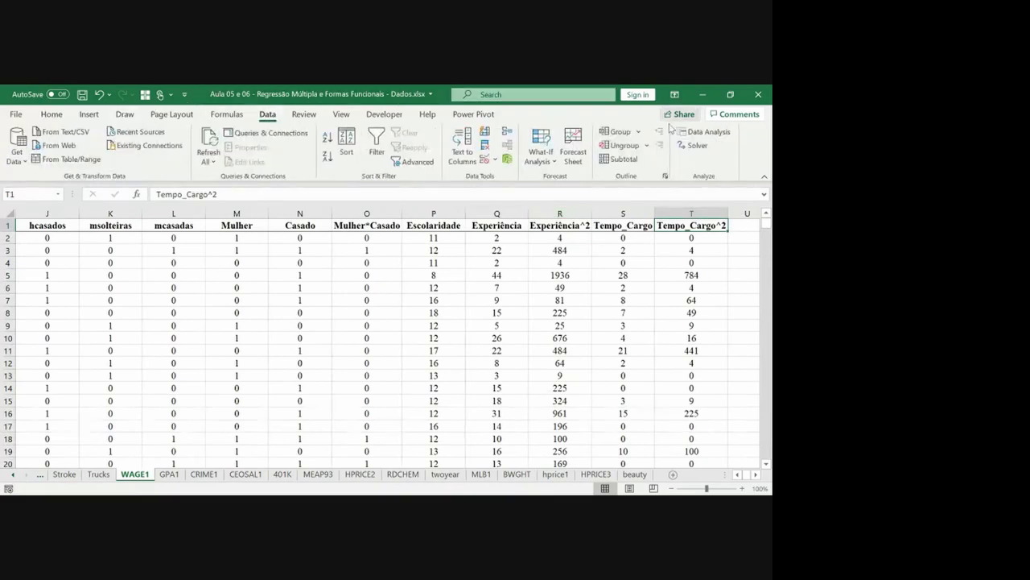
click(706, 131)
key(Return)
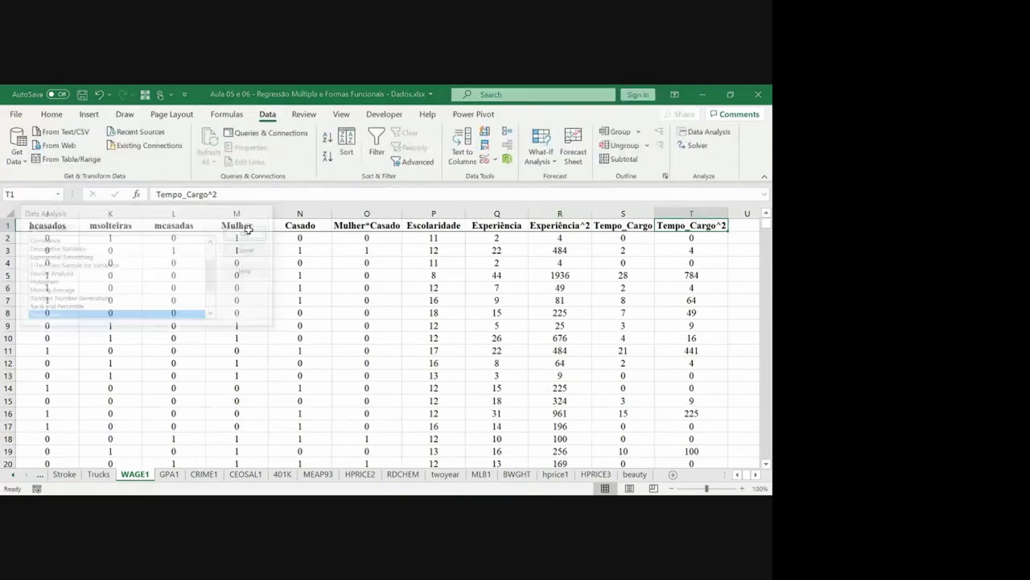
click(202, 183)
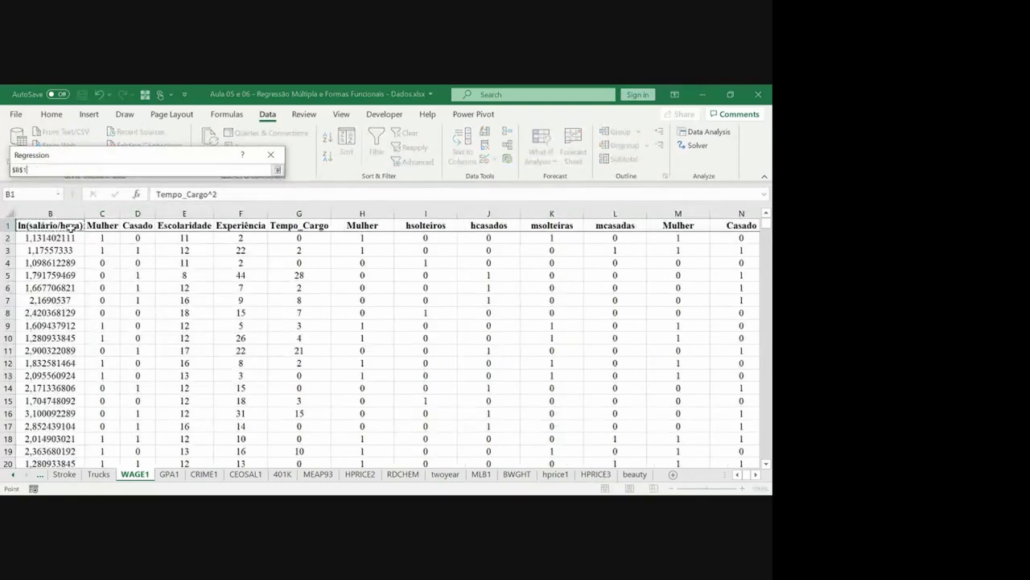
key(Return)
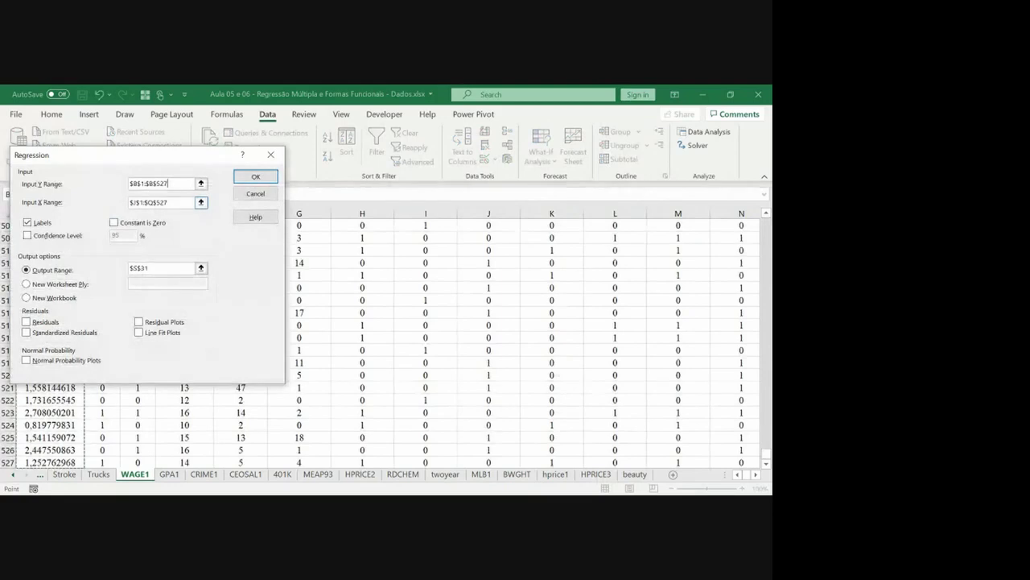
Step: Set the regression's X range to M1:T527, covering Mulher, Casado, Mulher*Casado and the remaining regressors through Tempo_Cargo^2
click(201, 202)
click(452, 226)
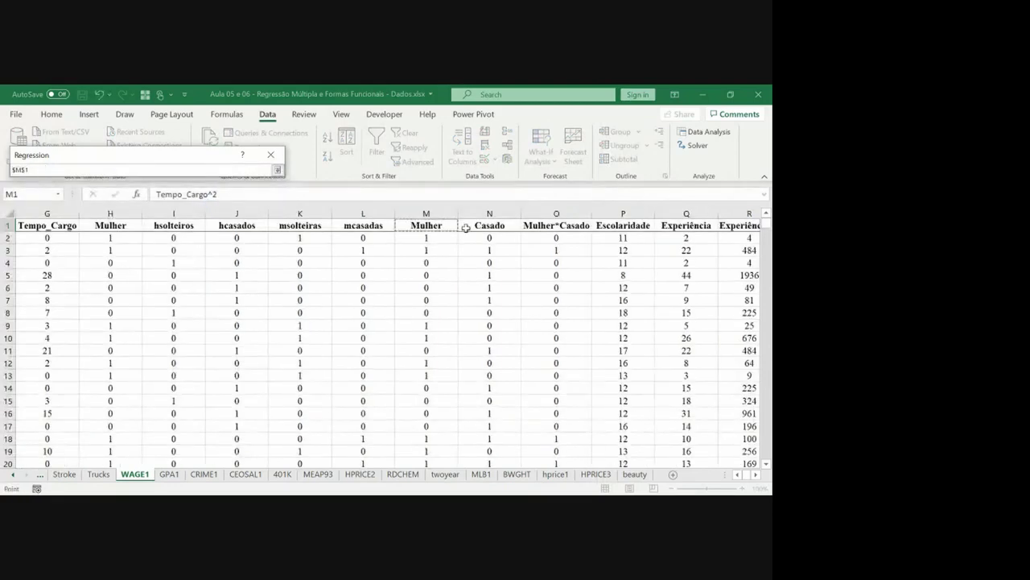
drag(466, 228, 465, 228)
key(shift+Right)
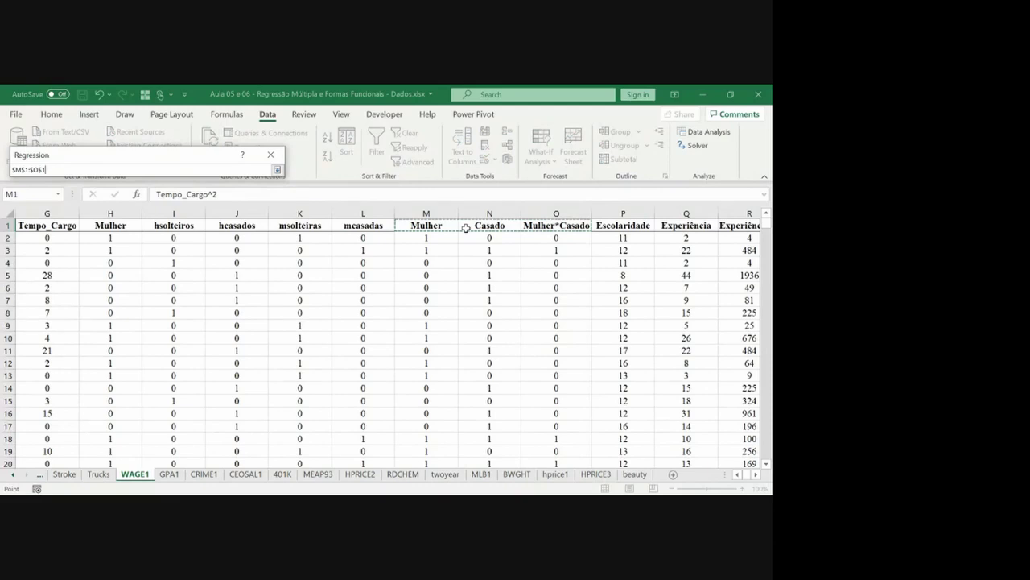
key(shift+Right)
key(shift+Right)
key(shift+Right)
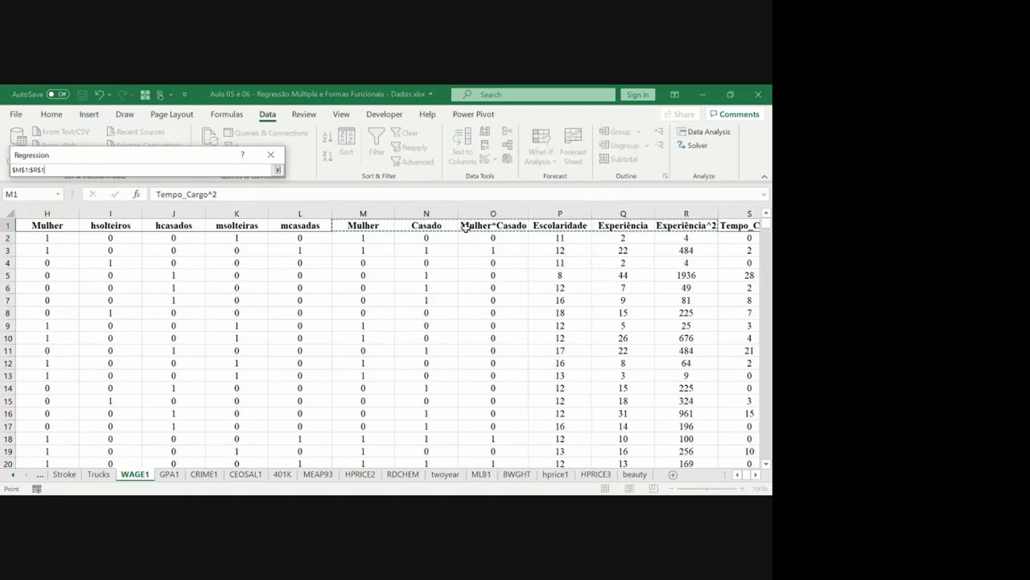
key(shift+Right)
key(shift+Right)
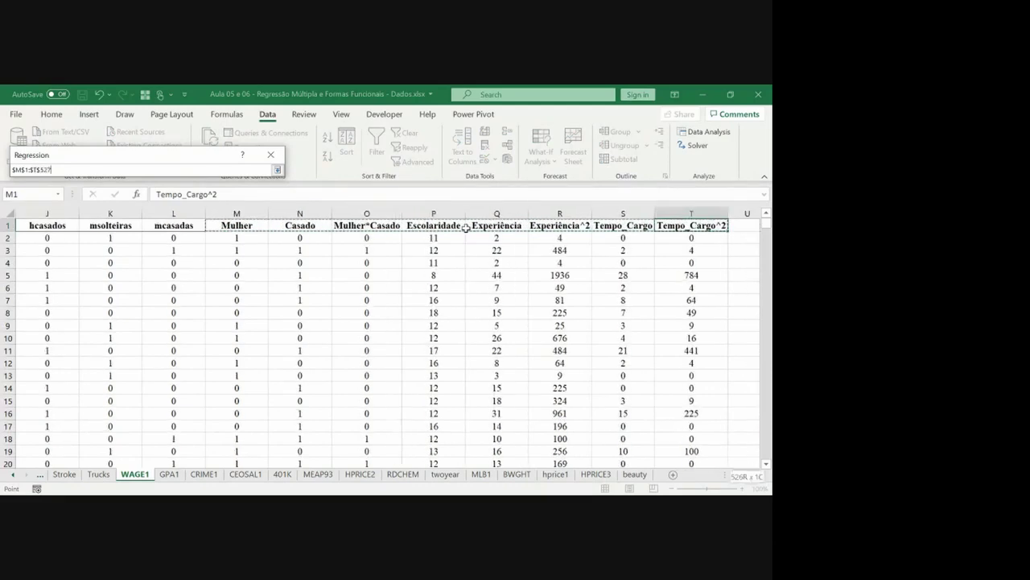
key(ctrl+shift+Down)
key(Return)
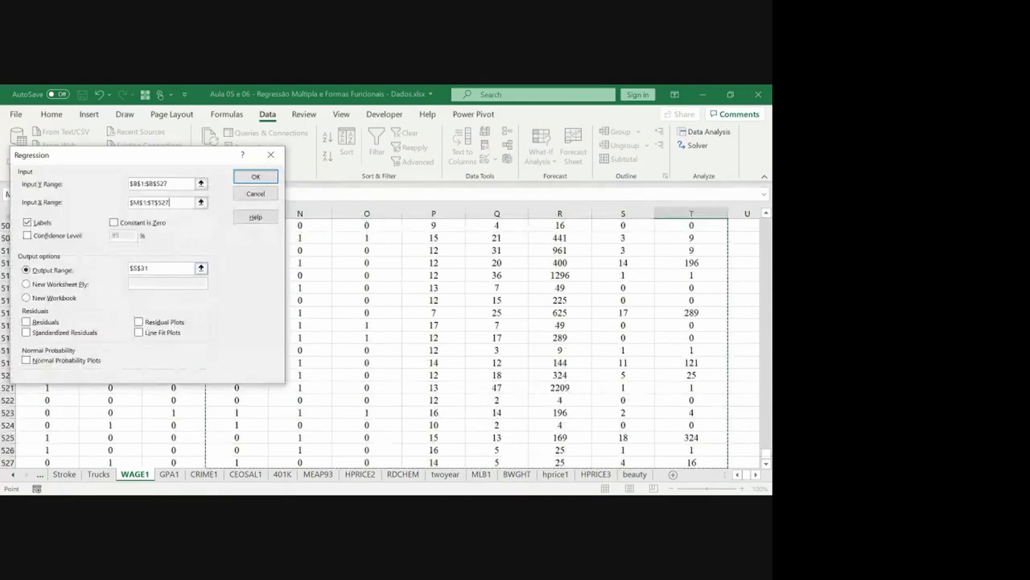
Step: Set the regression's output location to V57, below the previous summary output, and run the analysis
click(201, 268)
click(642, 315)
key(Right)
key(Right)
key(Right)
key(Right)
key(Down)
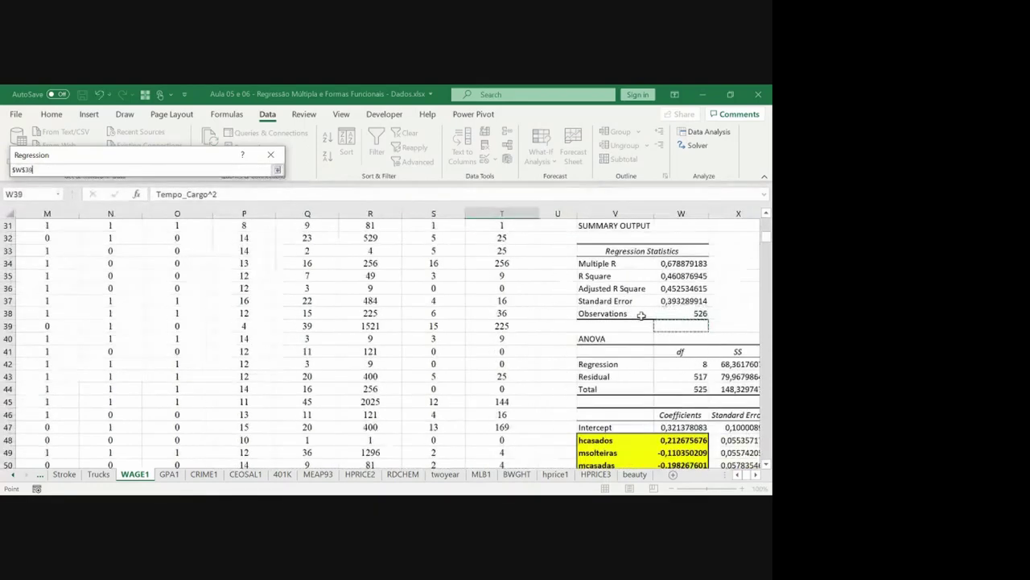
key(Down)
key(Down)
key(Down)
key(Down)
key(Down)
key(Down)
key(Down)
key(Down)
key(Down)
key(Down)
key(Down)
key(Down)
key(Down)
key(Down)
key(Down)
key(Down)
key(Down)
key(Down)
key(Down)
key(Down)
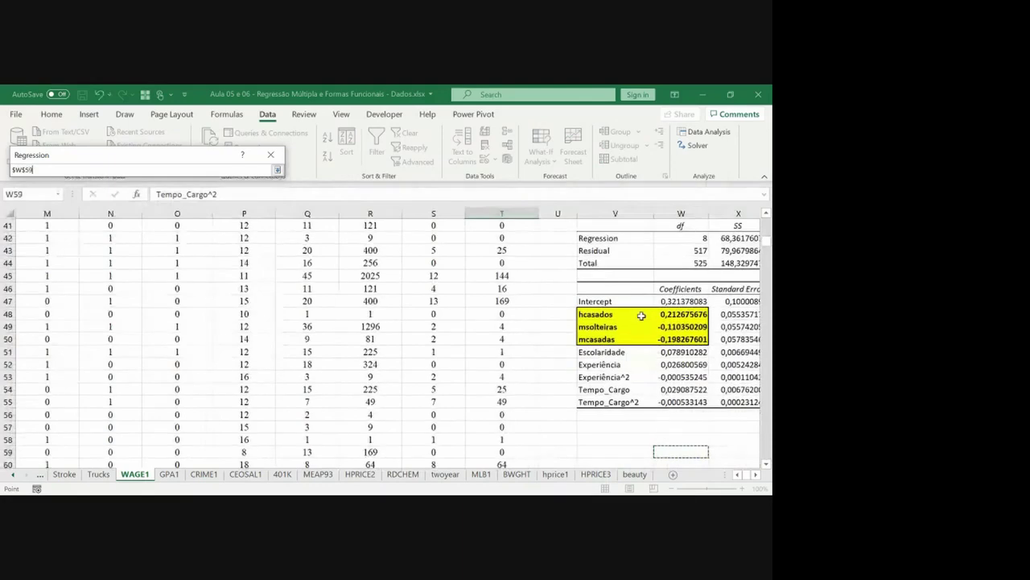
key(Return)
key(Return)
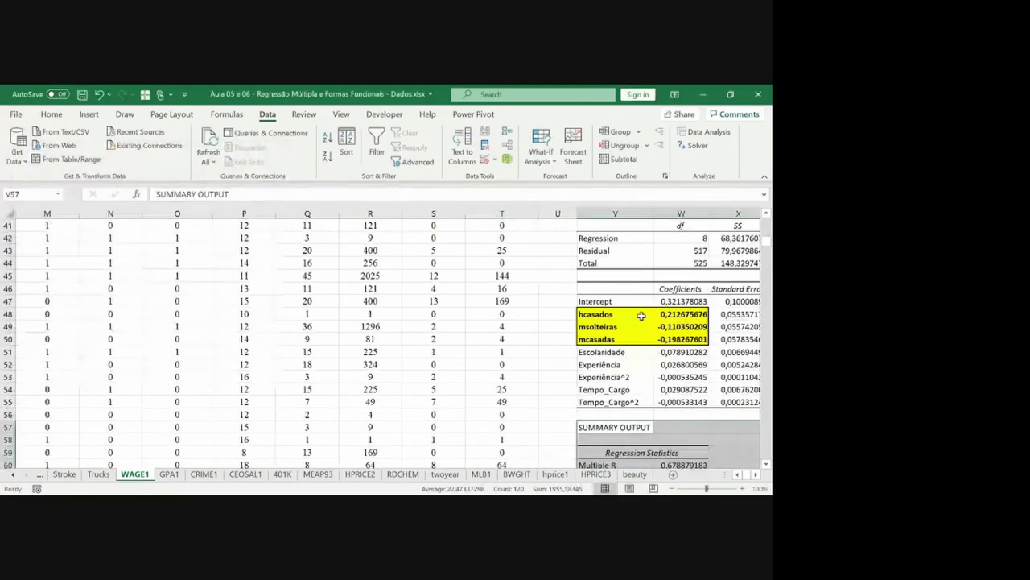
Step: Examine the new regression output, from the summary statistics and ANOVA table to the Mulher, Casado and Mulher*Casado coefficients
key(Down)
key(Down)
key(Down)
key(Down)
key(Down)
key(Down)
key(Down)
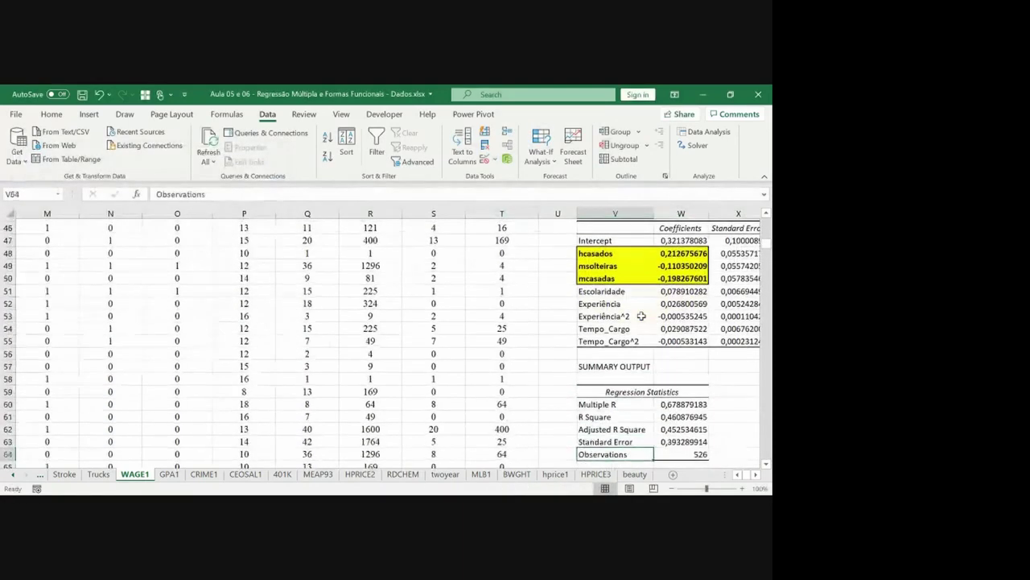
key(Down)
key(Right)
key(Right)
key(Down)
key(Down)
key(Down)
key(Down)
key(Down)
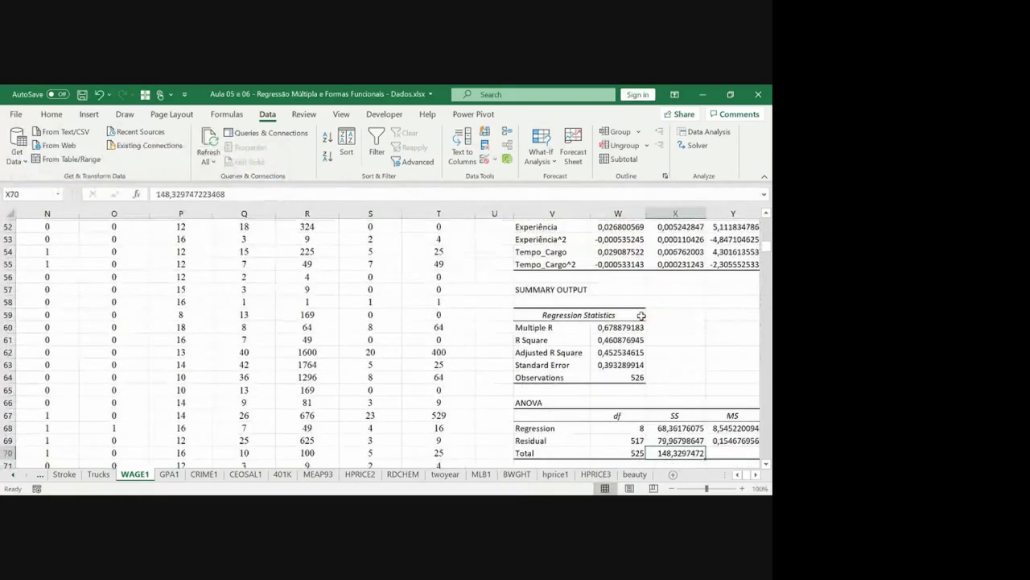
key(Left)
key(Left)
key(Down)
key(Down)
key(Down)
key(Down)
key(Down)
key(Down)
key(Down)
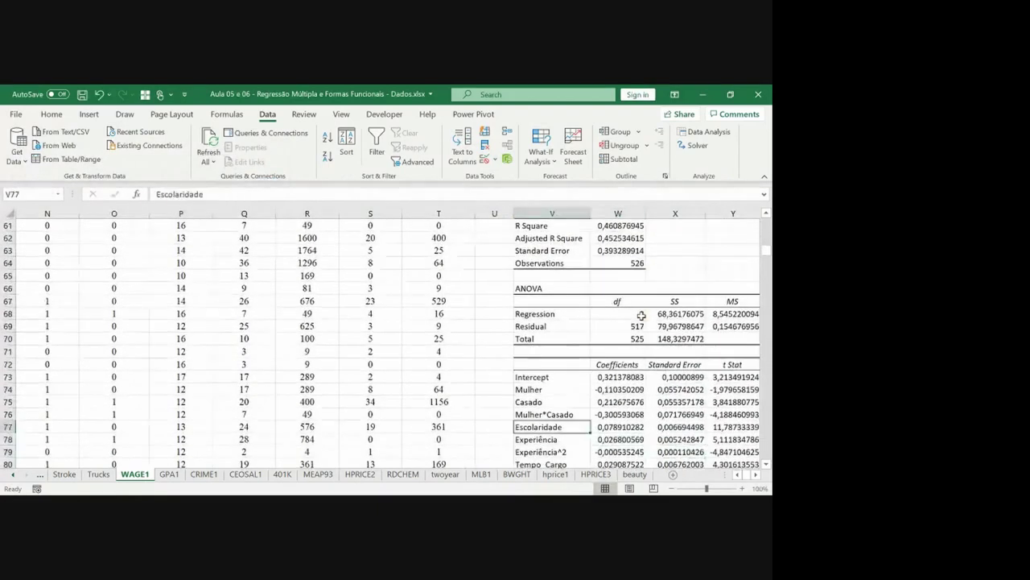
Step: Enter a formula in U73, beside the new Intercept row, referencing the Intercept coefficient of the previous regression output
key(Left)
key(Up)
key(Up)
key(Up)
key(Up)
text(=)
key(Up)
key(Right)
key(Up)
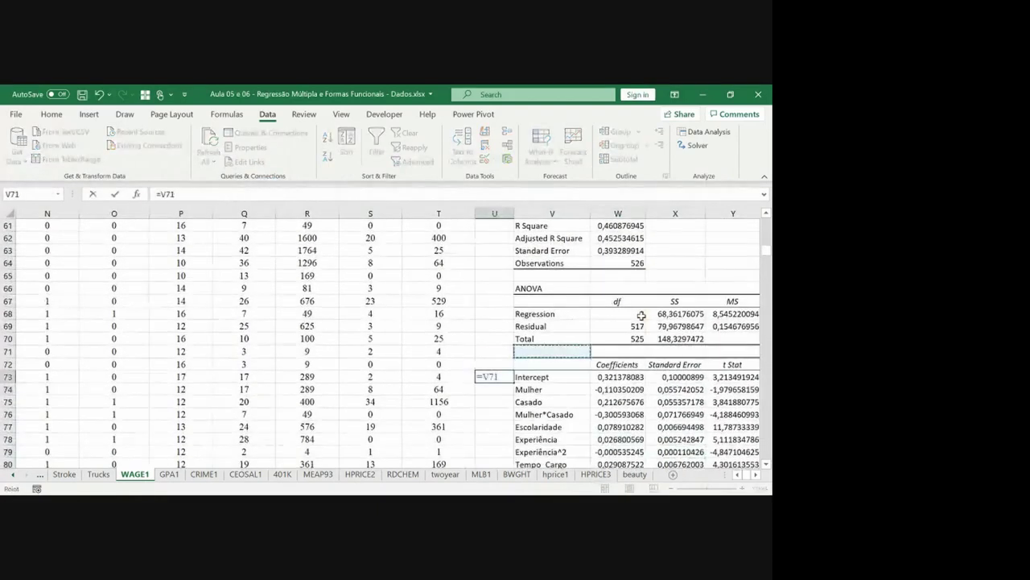
key(Up)
key(Up)
key(Up)
key(Up)
key(Up)
key(Up)
key(Up)
key(Up)
key(Up)
key(Up)
key(Up)
key(Up)
key(Up)
key(Up)
key(Up)
key(Up)
key(Up)
key(Up)
key(Up)
key(Up)
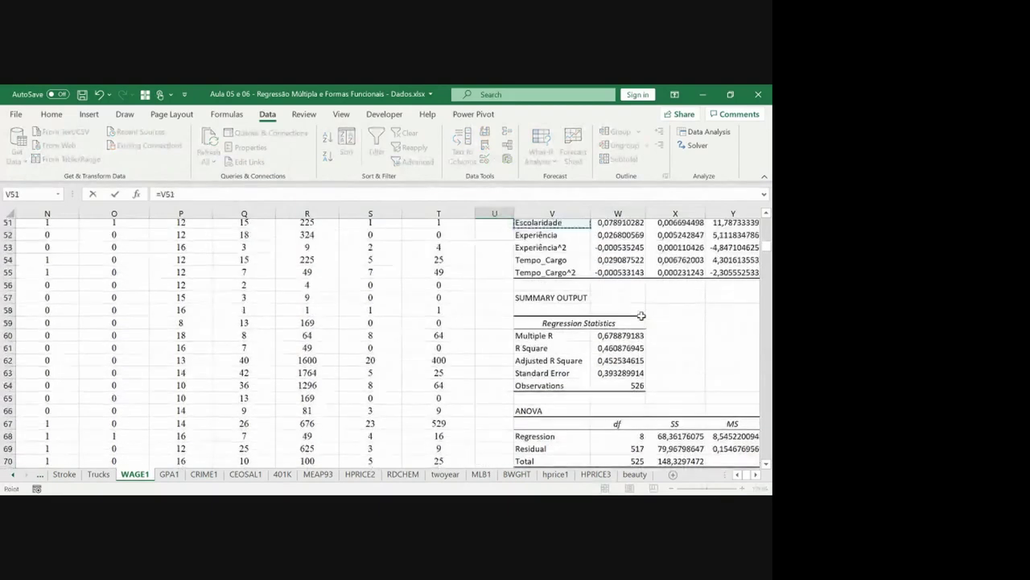
key(Down)
key(Down)
key(Down)
key(Down)
key(Down)
key(Down)
key(Down)
key(Down)
key(Down)
key(Down)
key(Down)
key(Down)
key(Down)
key(Down)
key(Down)
key(Down)
key(Down)
key(Down)
key(Down)
key(Down)
key(Right)
key(Return)
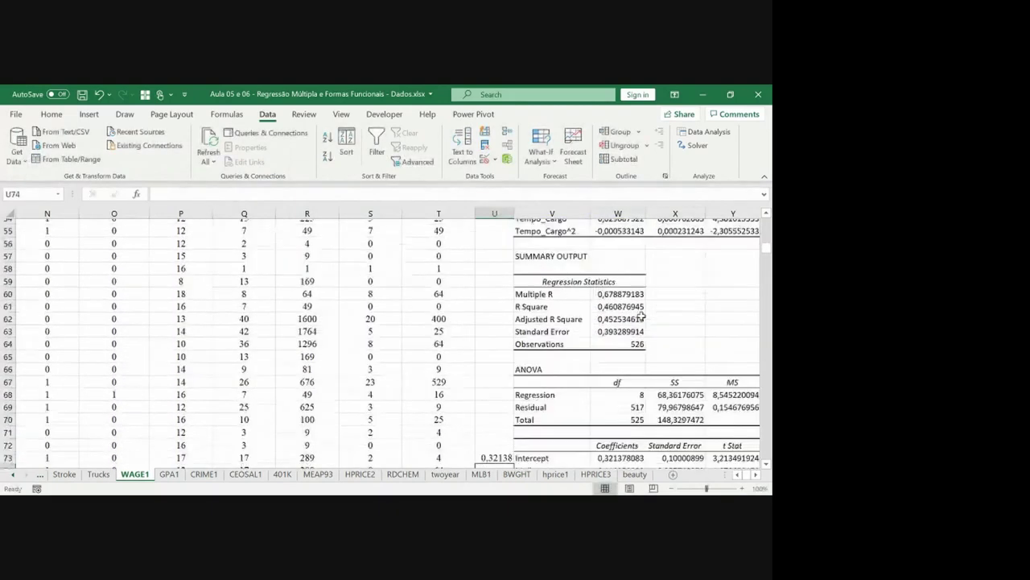
Step: Enter a formula in U77, beside the new Escolaridade row, referencing W52 in the previous regression output
key(Down)
key(Down)
key(Down)
text(=)
key(Right)
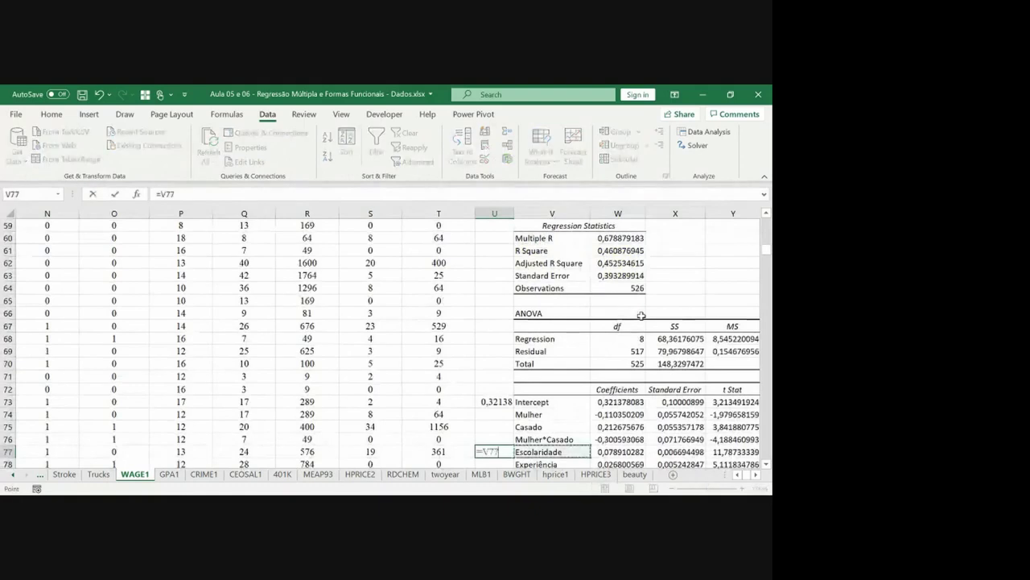
key(Up)
key(Up)
key(Up)
key(Up)
key(Up)
key(Up)
key(Up)
key(Up)
key(Up)
key(Up)
key(Up)
key(Up)
key(Up)
key(Up)
key(Up)
key(Up)
key(Up)
key(Up)
key(Up)
key(Up)
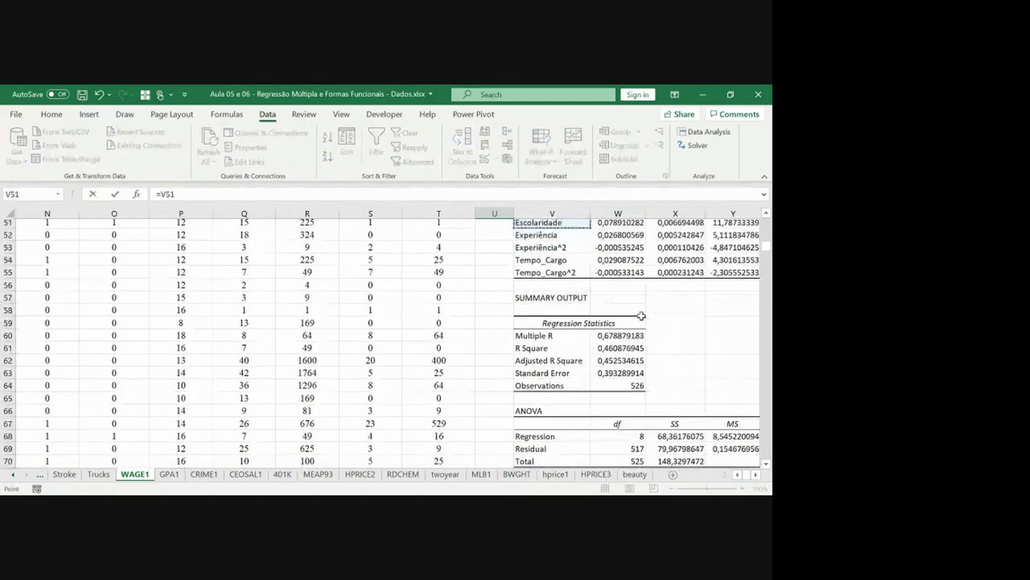
key(Down)
key(Down)
key(Down)
key(Right)
key(ctrl+Return)
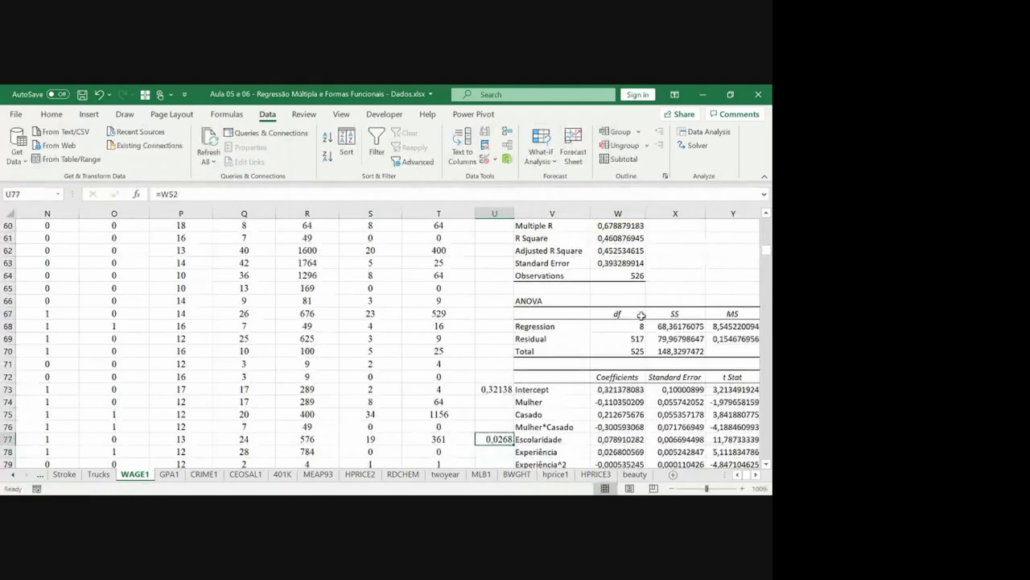
Step: Enter the formula =W51 in U77, so it references the Escolaridade coefficient of the previous regression output
text(=)
key(Up)
key(Up)
key(Up)
key(Up)
key(Up)
key(Up)
key(Up)
key(Up)
key(Up)
key(Up)
key(Up)
key(Up)
key(Up)
key(Up)
key(Up)
key(Up)
key(Up)
key(Up)
key(Up)
key(Up)
key(Up)
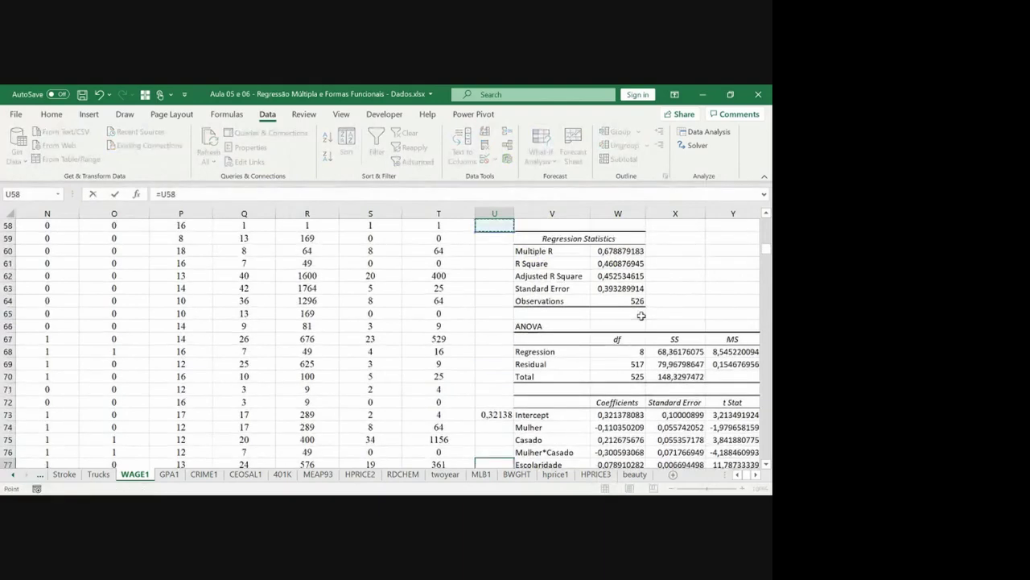
key(Down)
key(Right)
key(Right)
key(ctrl+Return)
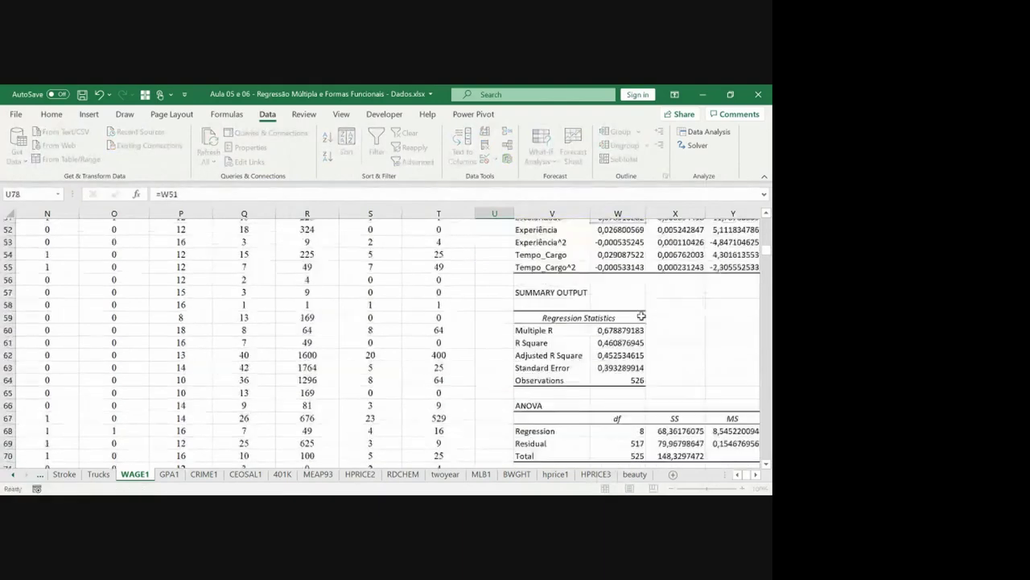
Step: Copy the U77 formula down to U78:U81, covering Experiência through Tempo_Cargo^2
key(ctrl+c)
key(Down)
key(ctrl+v)
key(Down)
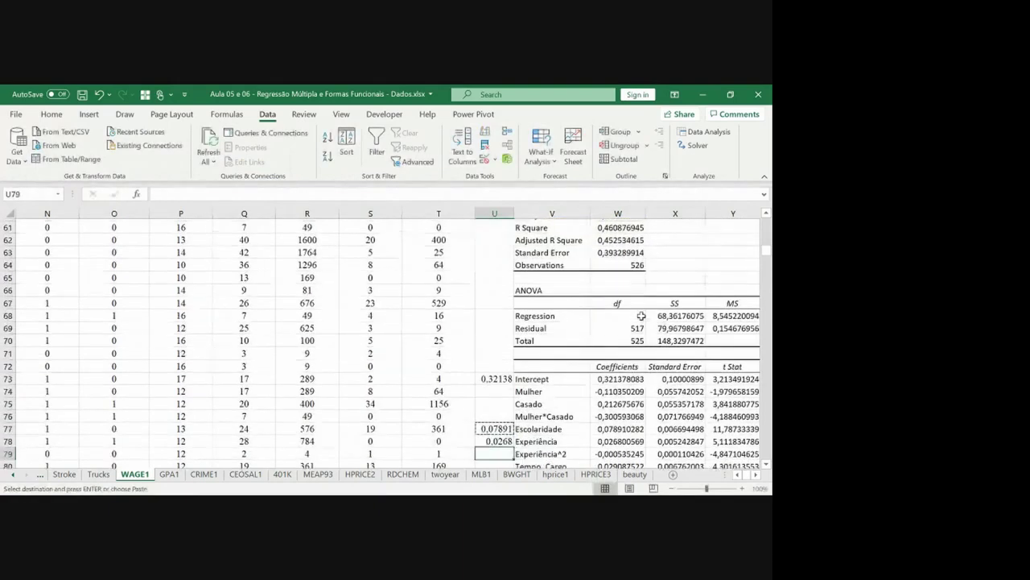
key(ctrl+v)
key(Down)
key(ctrl+v)
key(Down)
key(ctrl+v)
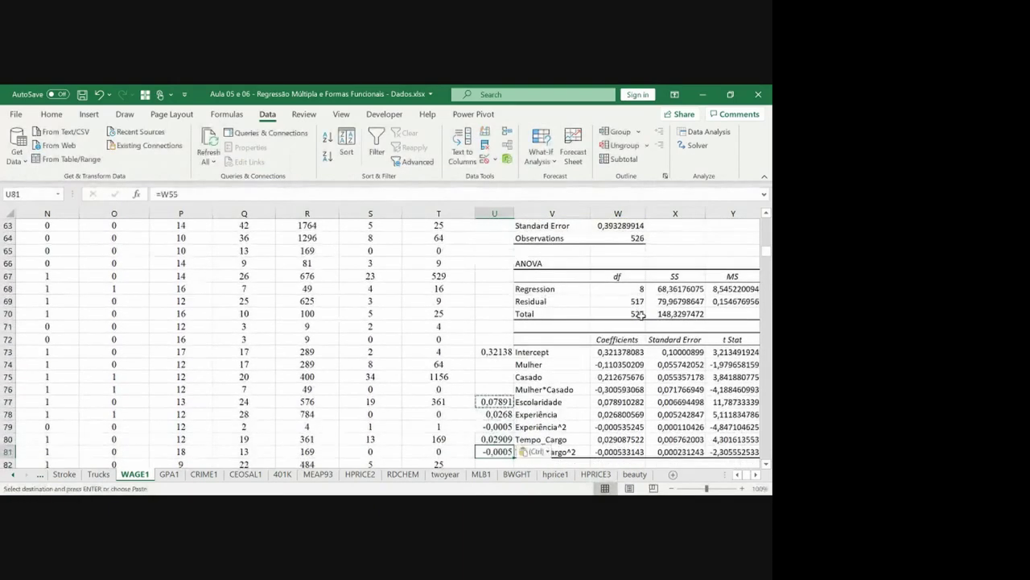
Step: Copy only the formatting of the new coefficients W73:W81 onto the comparison cells U73:U81
key(Escape)
key(Up)
key(Up)
key(Up)
key(Right)
key(Right)
key(Up)
key(Up)
key(Up)
key(Up)
key(Up)
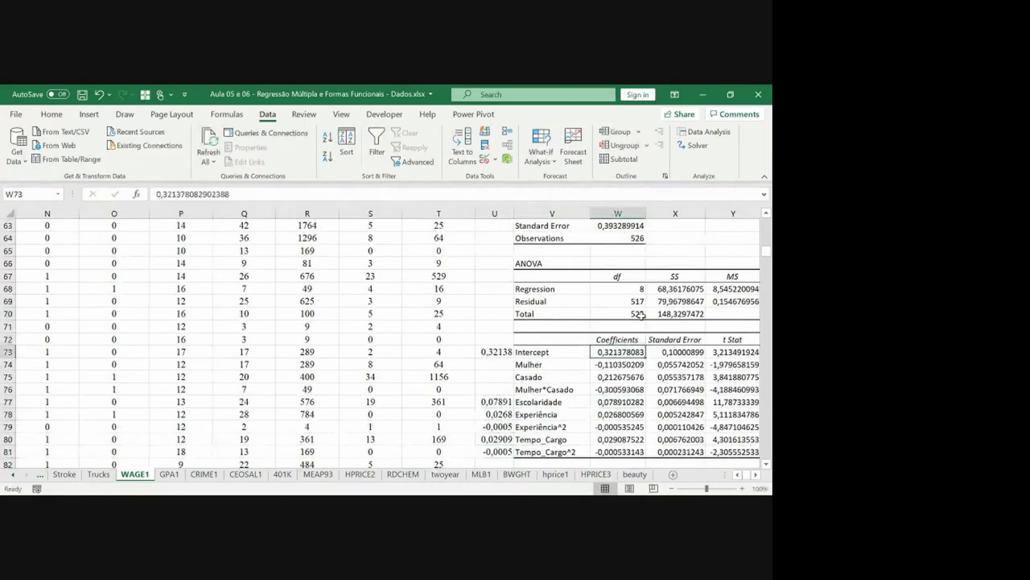
key(ctrl+shift+Down)
key(ctrl+c)
key(Left)
key(Left)
key(alt+e)
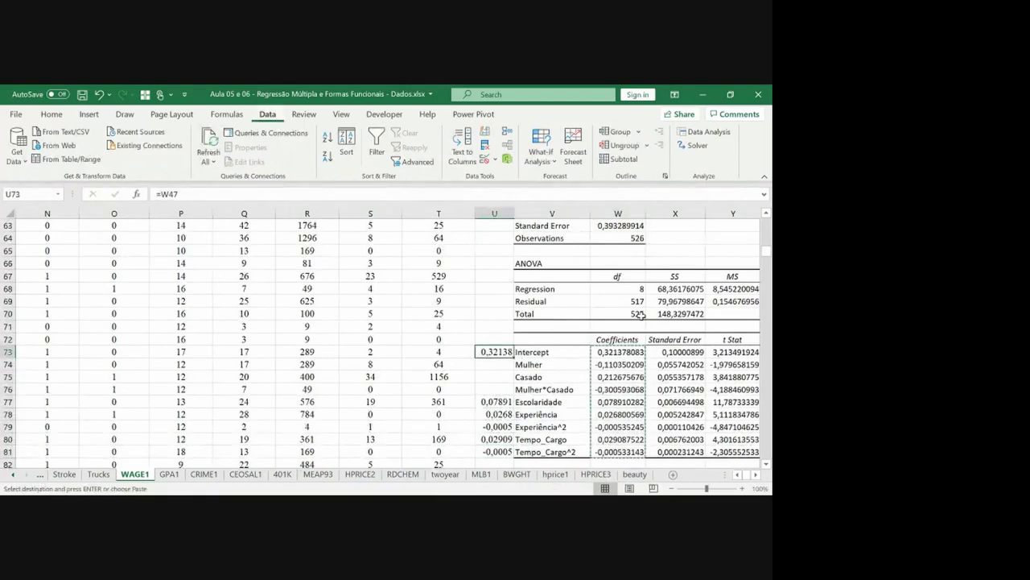
key(s)
key(t)
key(Return)
key(Escape)
Step: Highlight the Mulher, Casado and Mulher*Casado labels and coefficients in V74:W76 with yellow fill, an outside border and bold text
key(Right)
key(Right)
key(Right)
key(Right)
key(Right)
key(Right)
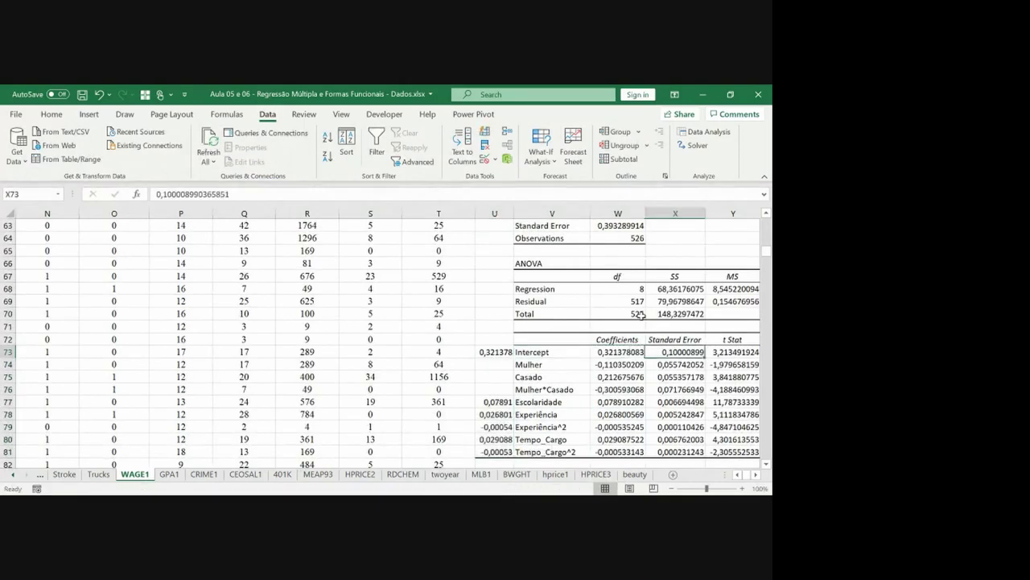
key(Right)
key(Right)
key(Left)
key(Left)
key(Left)
key(Left)
key(Left)
key(Left)
key(Left)
key(Down)
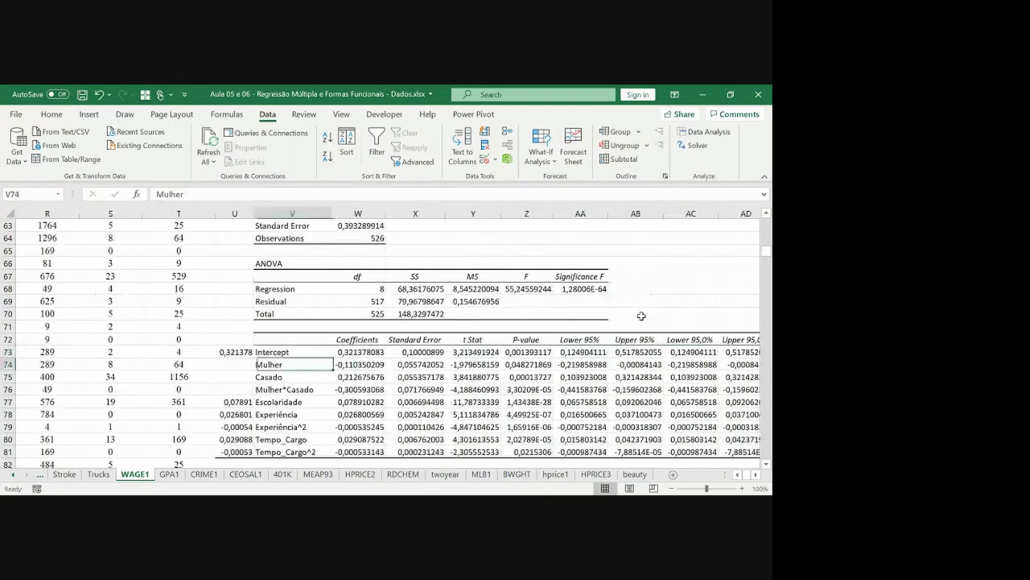
key(Left)
key(Right)
key(shift+Down)
key(shift+Right)
key(shift+Down)
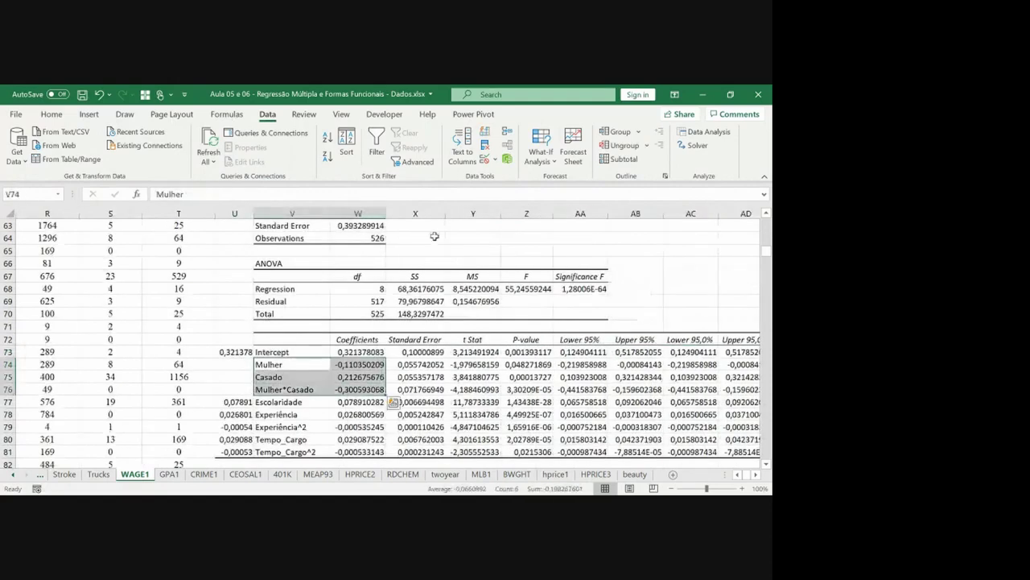
click(52, 115)
click(145, 157)
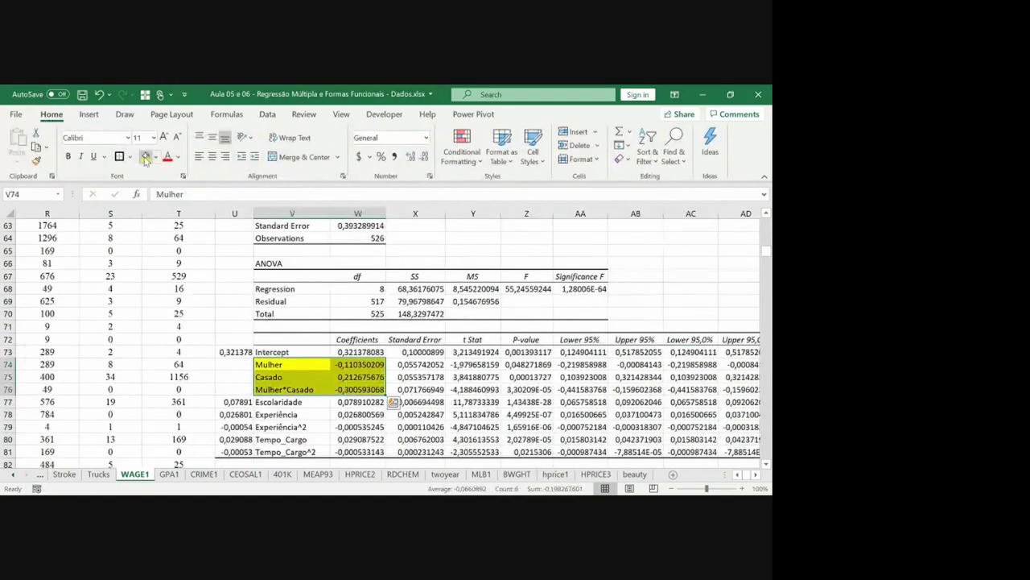
click(119, 156)
key(ctrl+b)
key(Right)
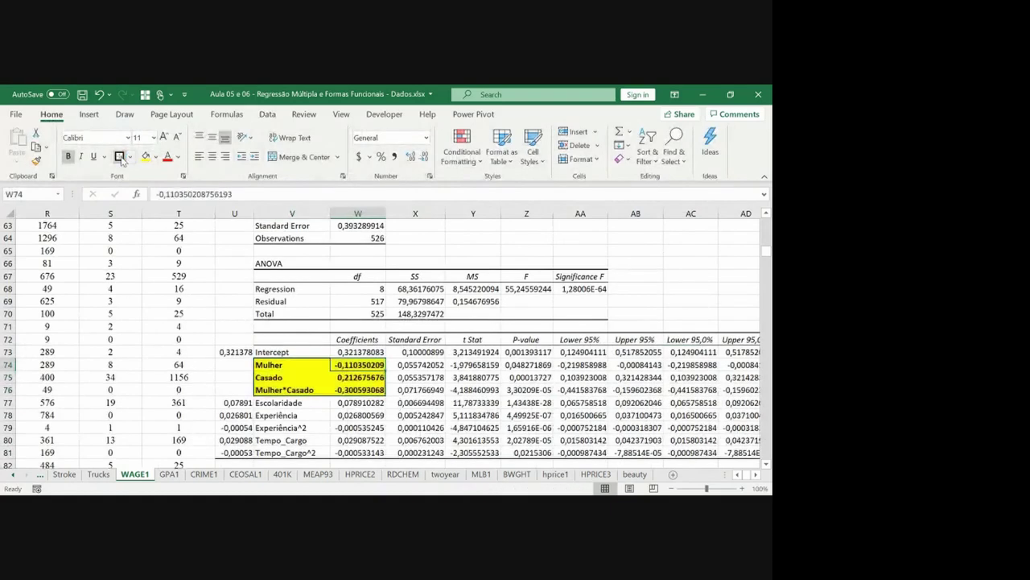
Step: Highlight the P-values of Mulher, Casado and Mulher*Casado in Z74:Z76 with bold text, yellow fill and an outside border
key(Right)
key(Right)
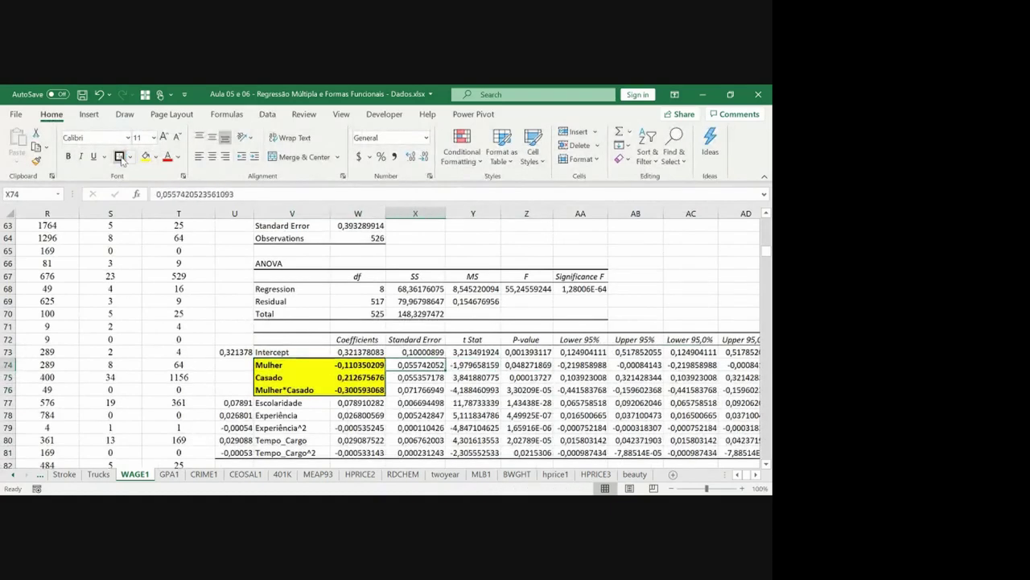
key(Right)
key(shift+Down)
key(shift+Down)
key(shift+Down)
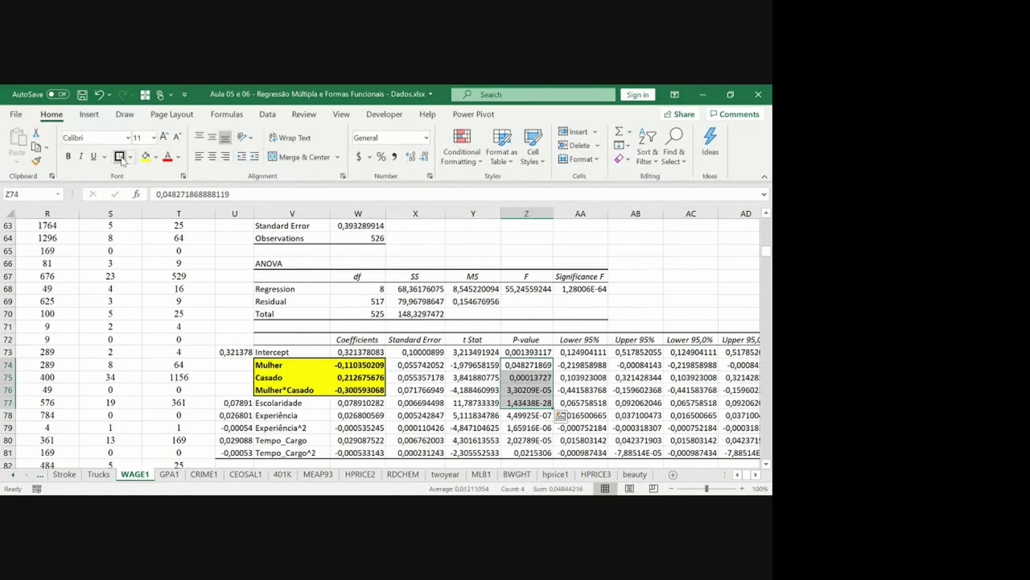
key(shift+Up)
key(ctrl+b)
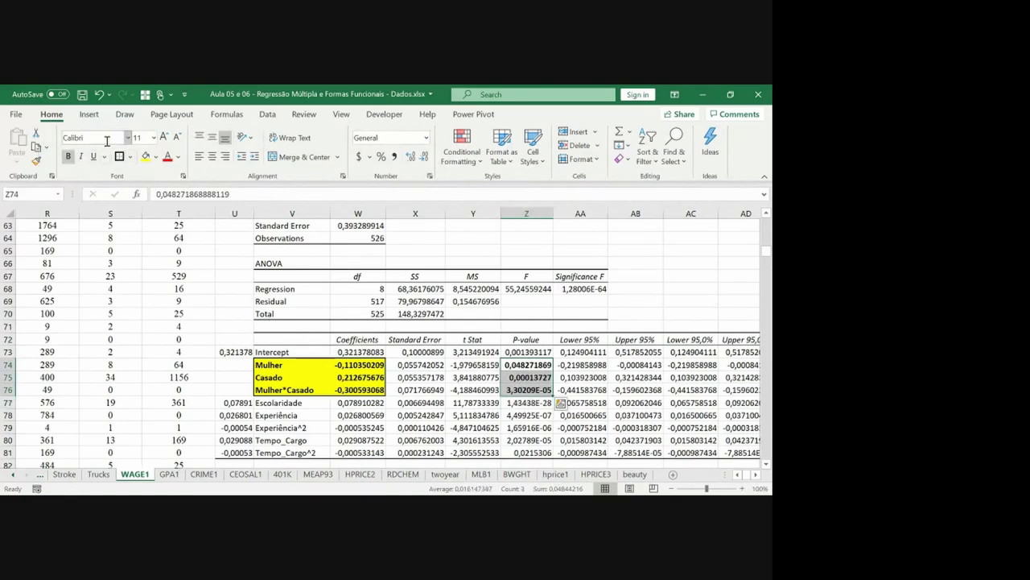
click(145, 156)
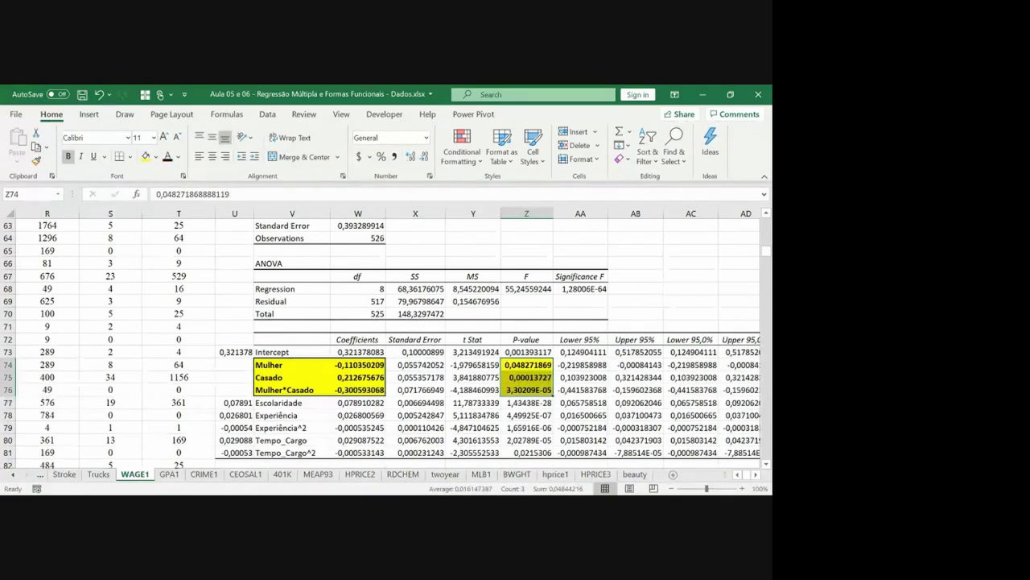
key(Left)
key(Right)
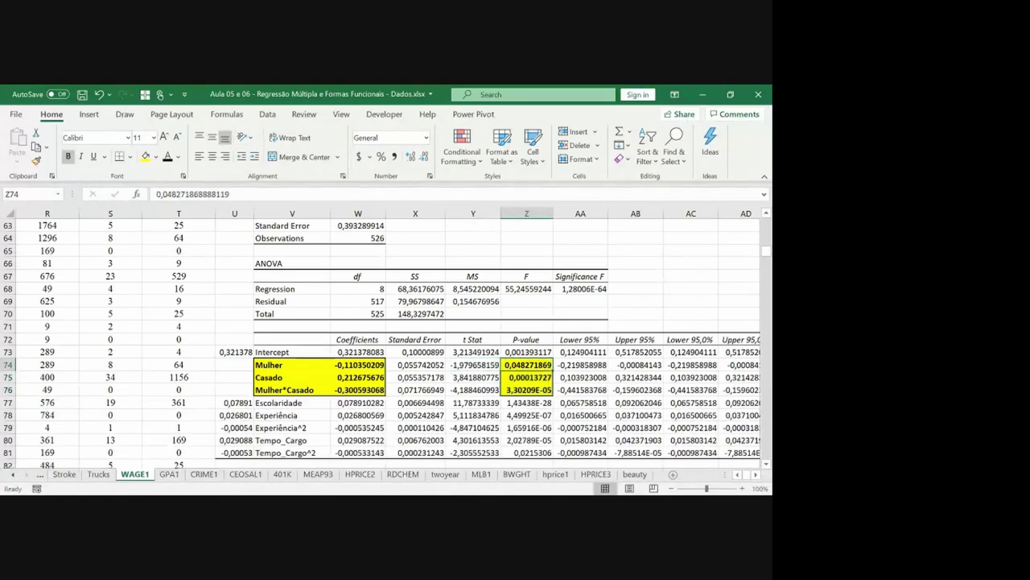
key(Down)
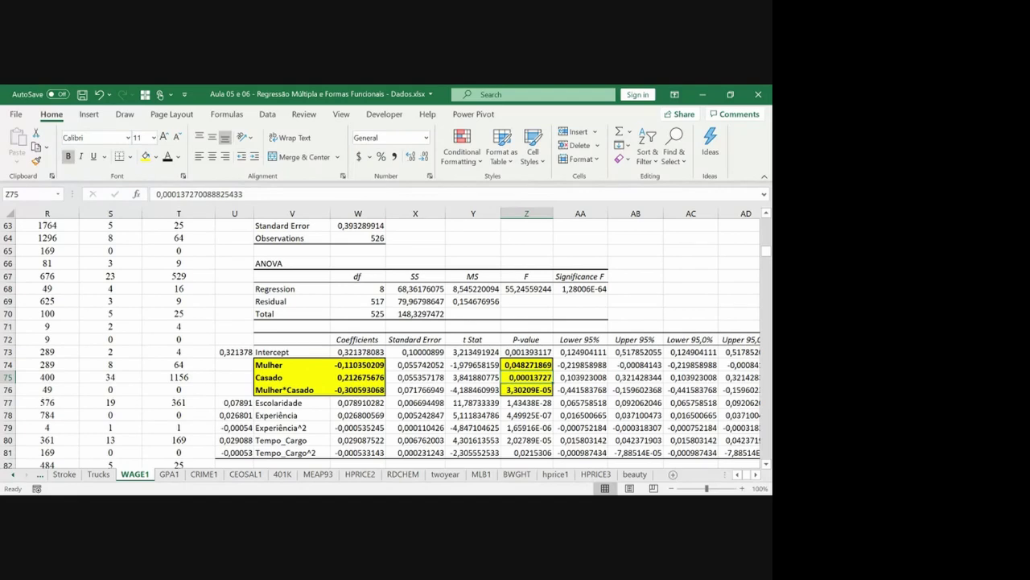
key(Down)
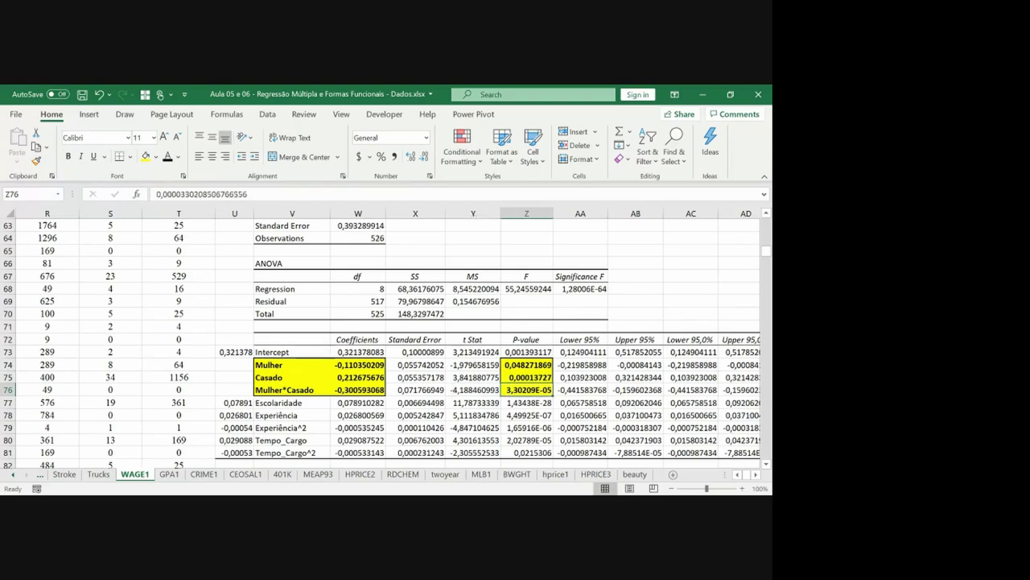
Step: Set the Mulher*Casado label and coefficient in V76:W76 apart with a dark orange fill and white text
key(Left)
key(Left)
key(Left)
key(Left)
key(shift+Right)
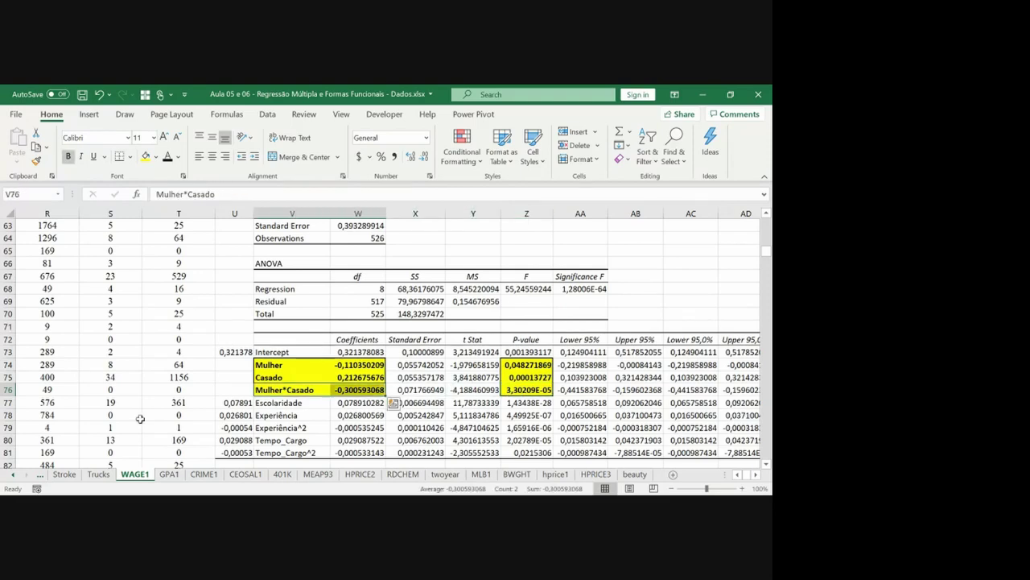
click(156, 156)
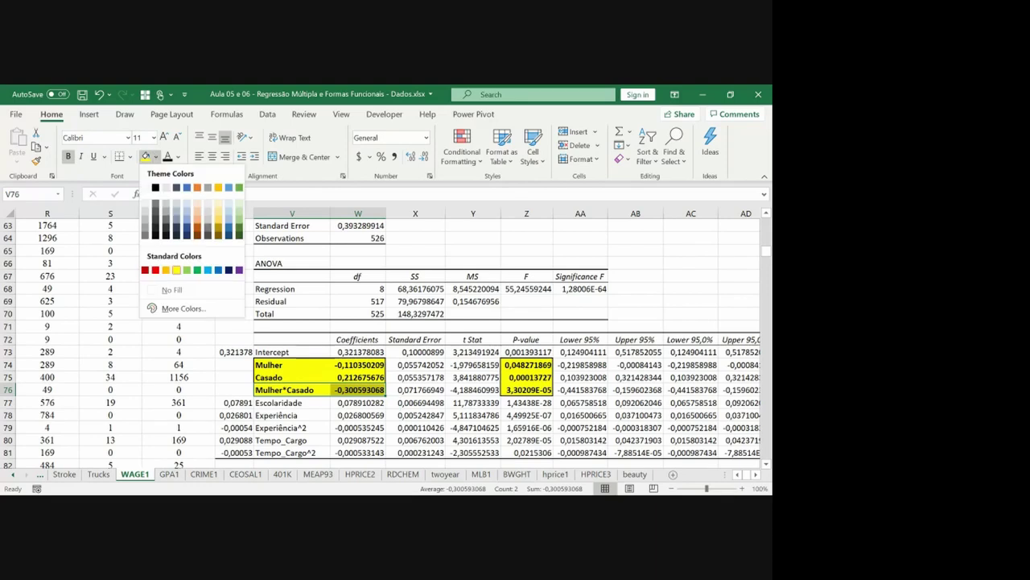
click(197, 227)
click(180, 157)
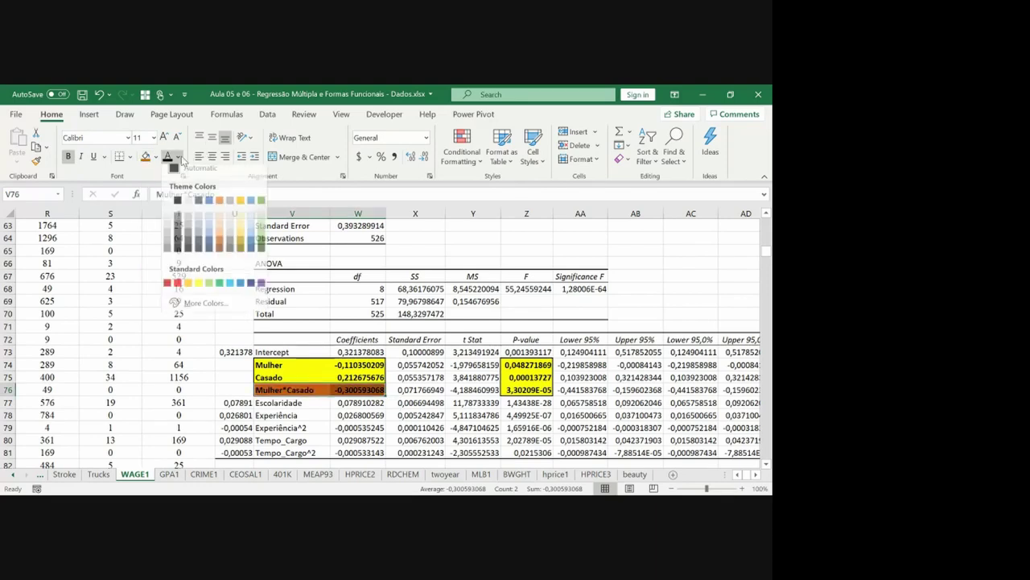
click(177, 200)
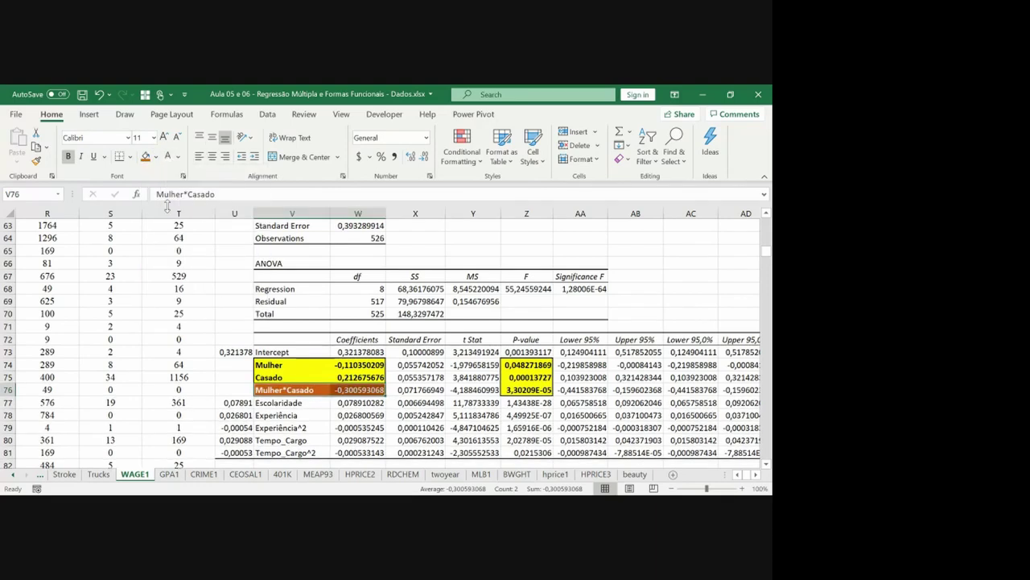
key(Down)
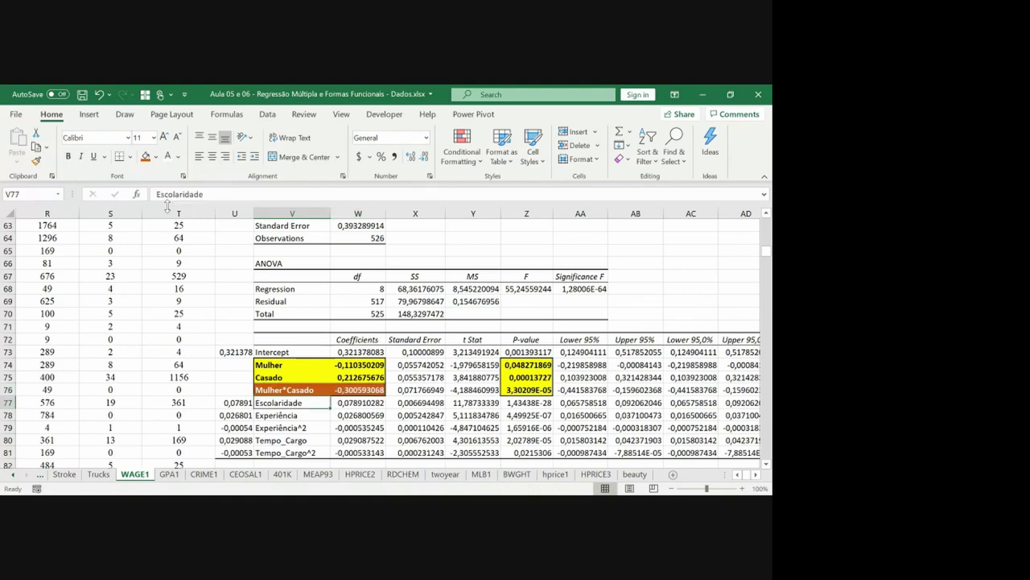
key(Up)
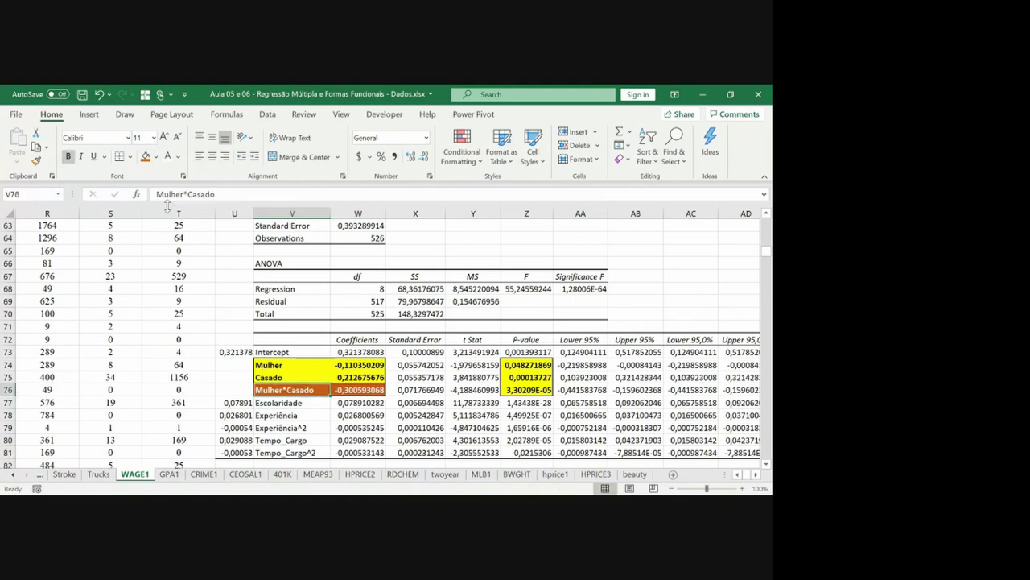
key(Right)
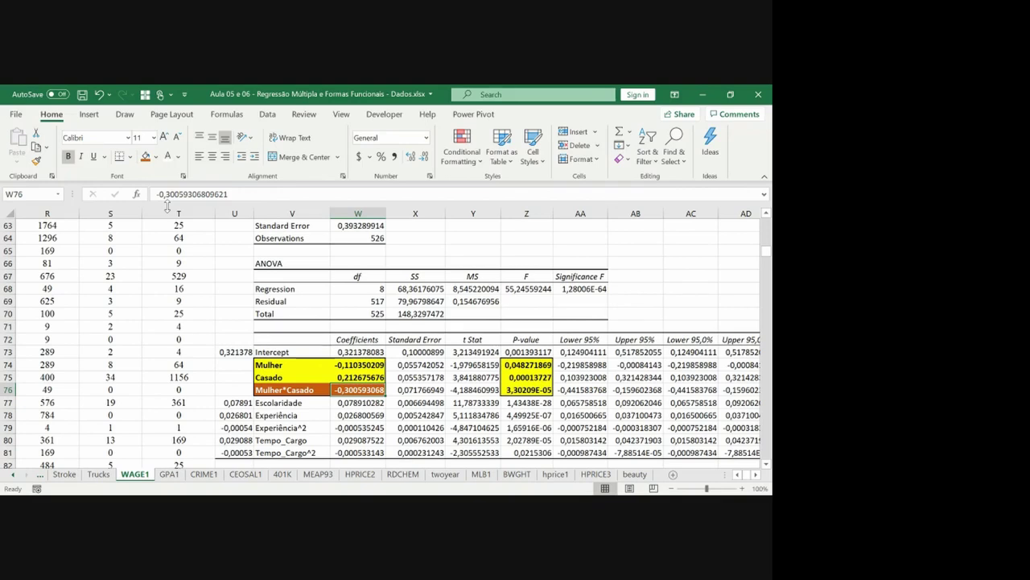
key(Left)
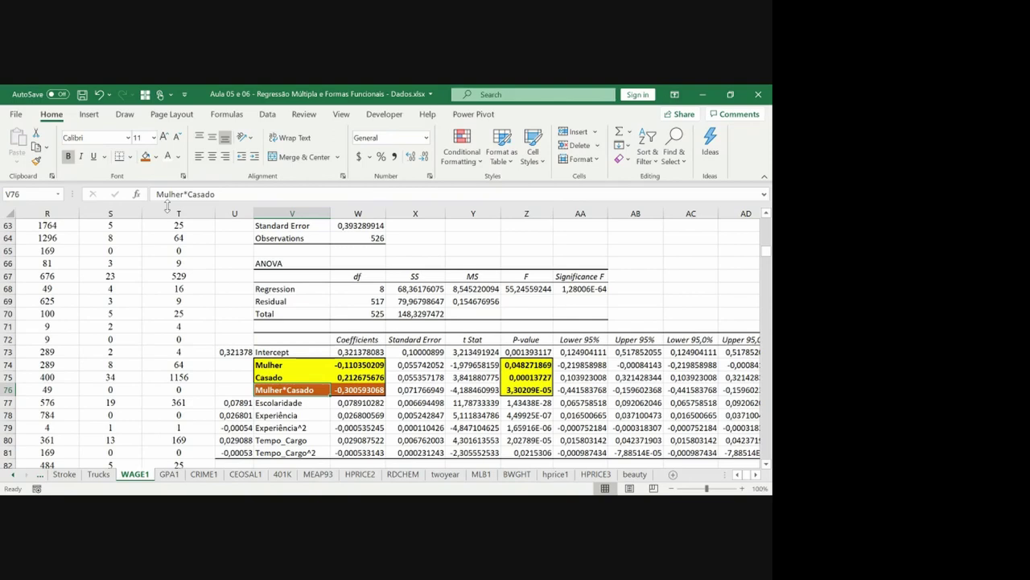
Step: Enter 1 in U75 and U76, beside the Casado and Mulher*Casado rows
key(Up)
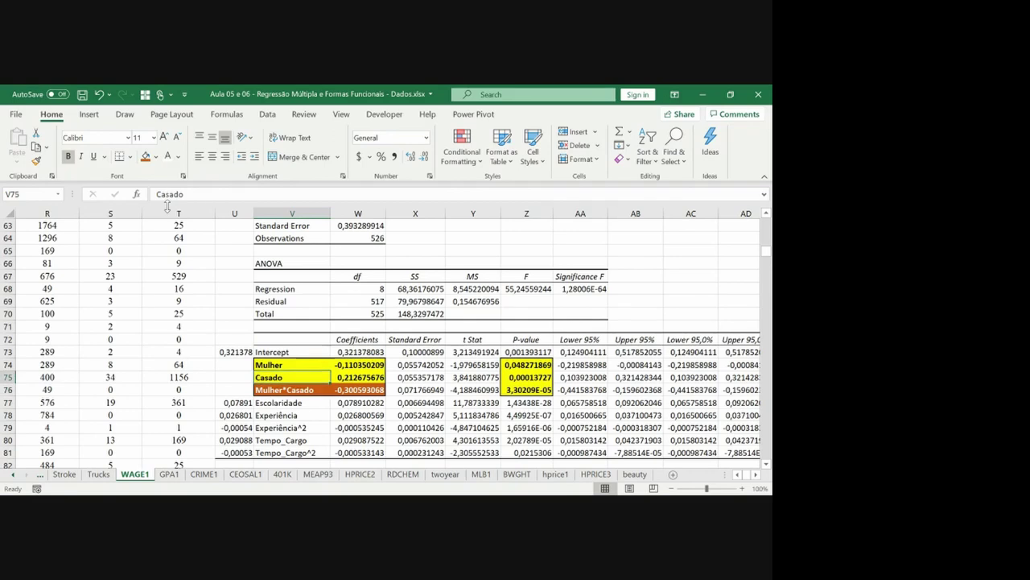
key(Left)
text(1)
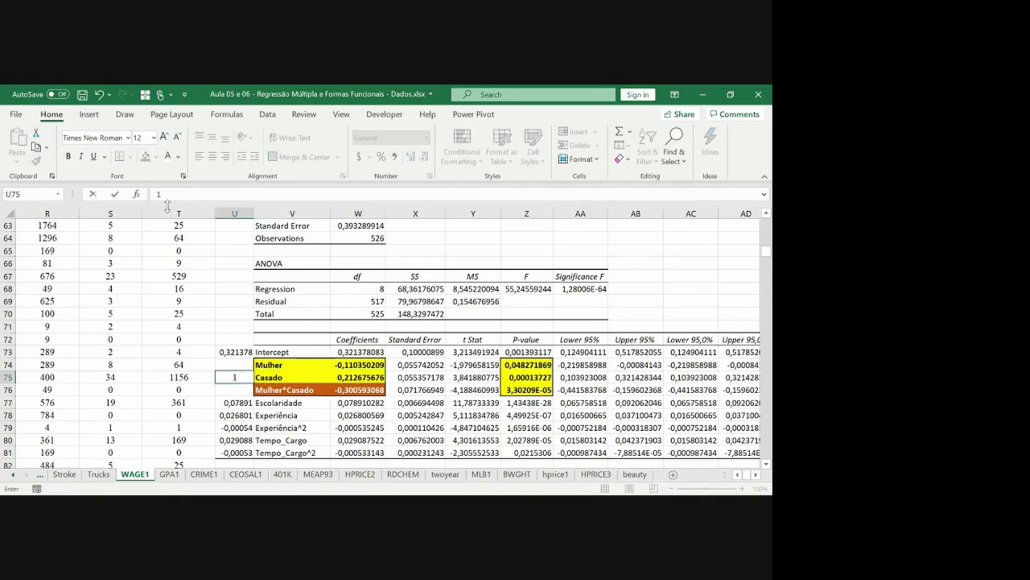
key(Return)
key(Right)
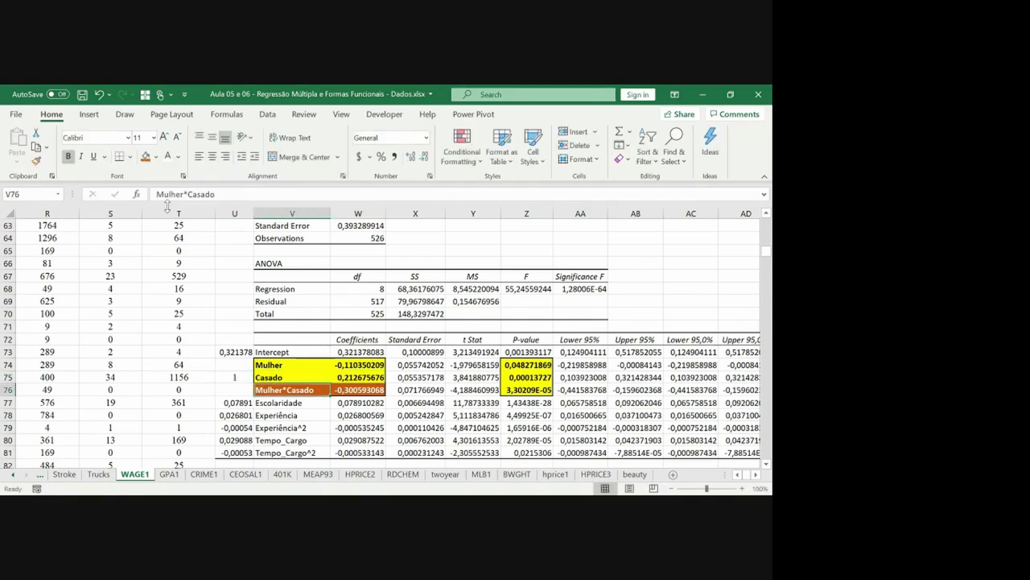
key(Left)
text(1)
key(Return)
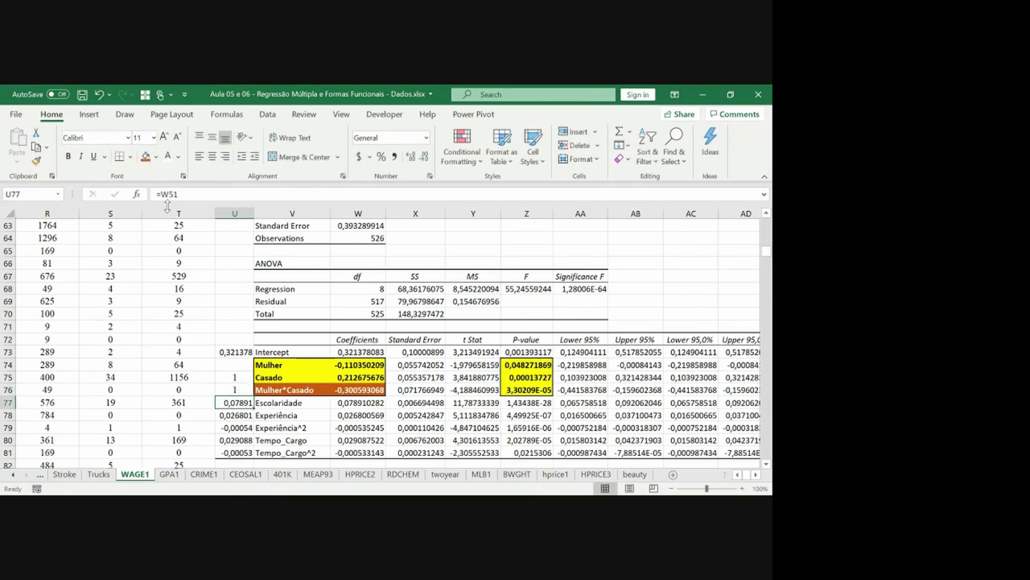
Step: Review the Casado and Mulher*Casado rows against the dummy values entered beside them in column U
key(Up)
key(Right)
key(Up)
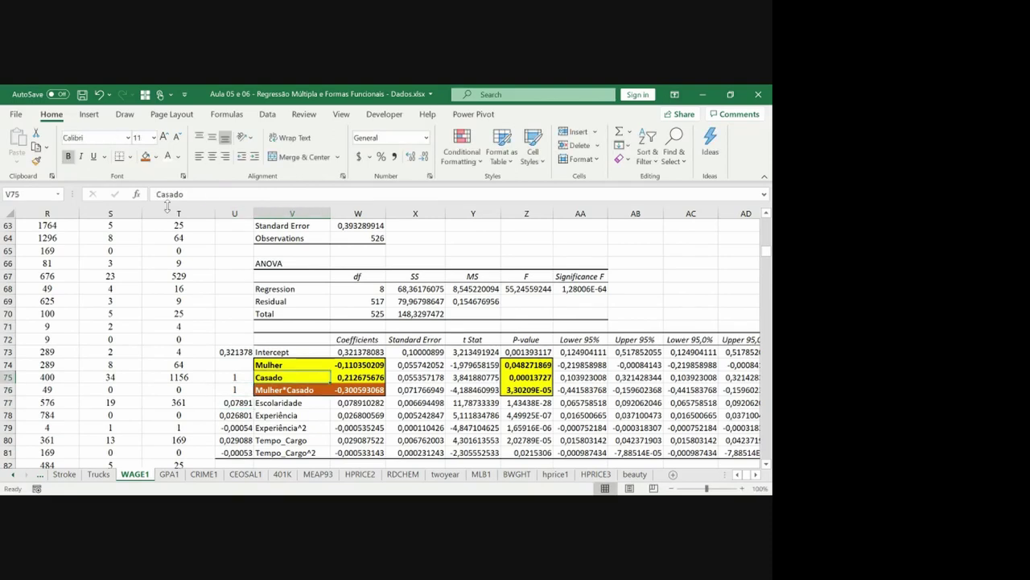
key(Left)
key(Right)
key(Down)
key(Left)
key(Right)
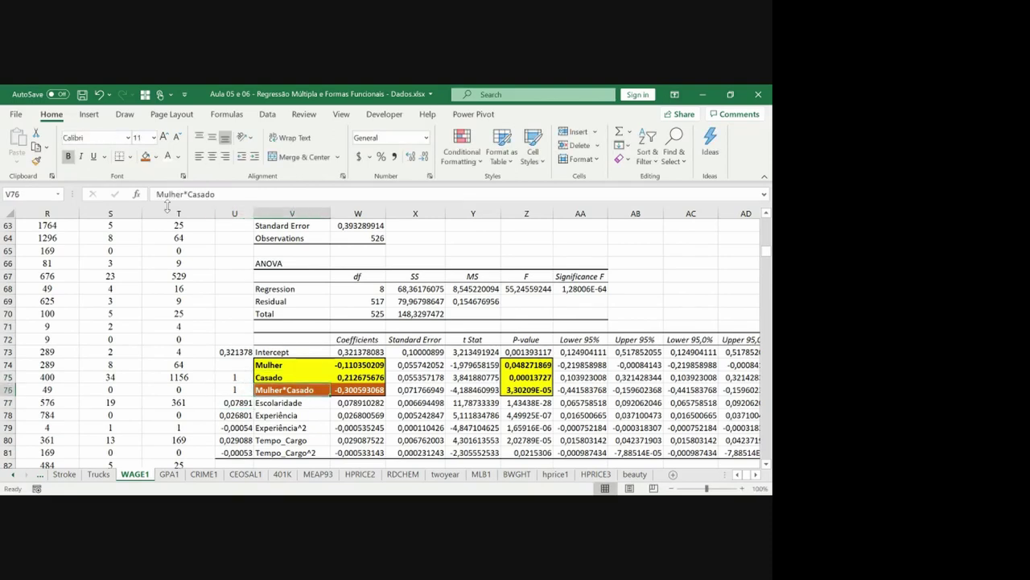
Step: Label cell V82, directly below the coefficient table, as CASADA
key(ctrl+Down)
key(Down)
text(CAsado)
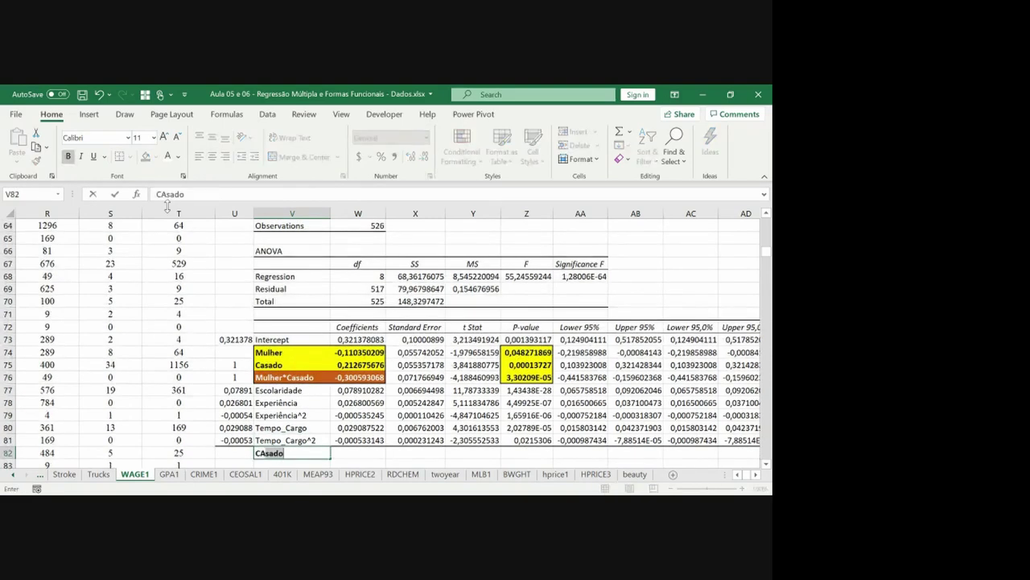
text(SADA)
key(Return)
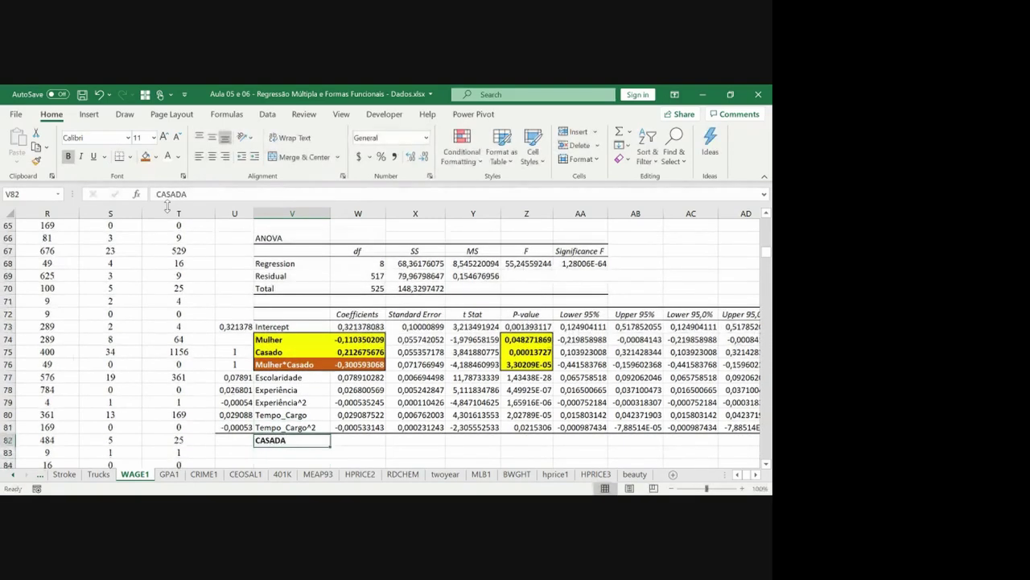
Step: Sum the Casado and Mulher*Casado coefficients in W82 with the formula =W75+W76
key(Right)
text(=)
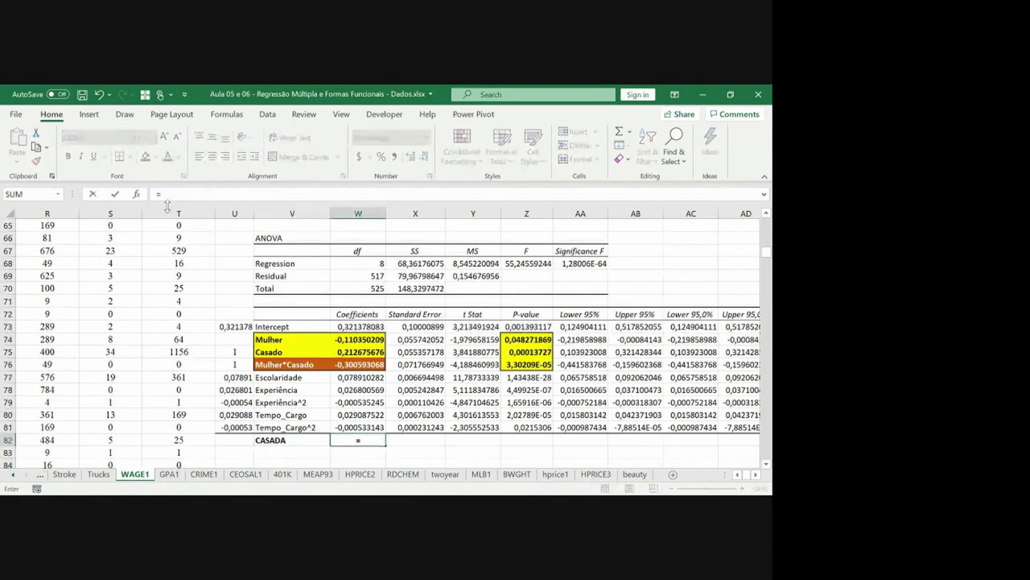
key(Up)
key(Up)
key(Up)
key(Up)
key(Up)
key(Up)
key(Up)
text(+)
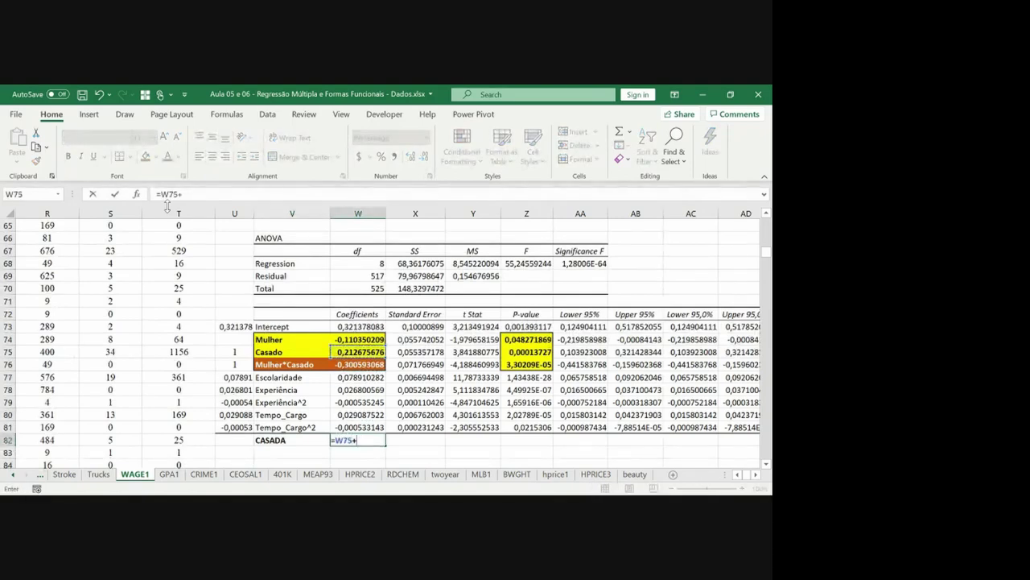
key(Up)
key(Up)
key(Up)
key(Up)
key(Up)
key(Up)
key(Return)
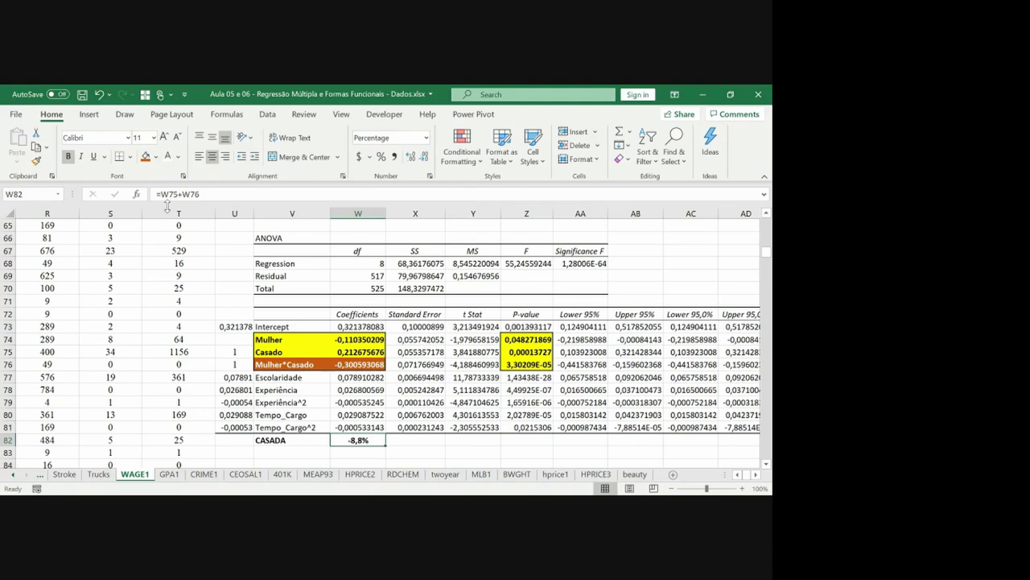
Step: Switch to the PowerPoint slide show, underline "grupo base" in red ink and write 0 above feminino, casado and both interaction factors in the fitted equation
key(alt+Tab)
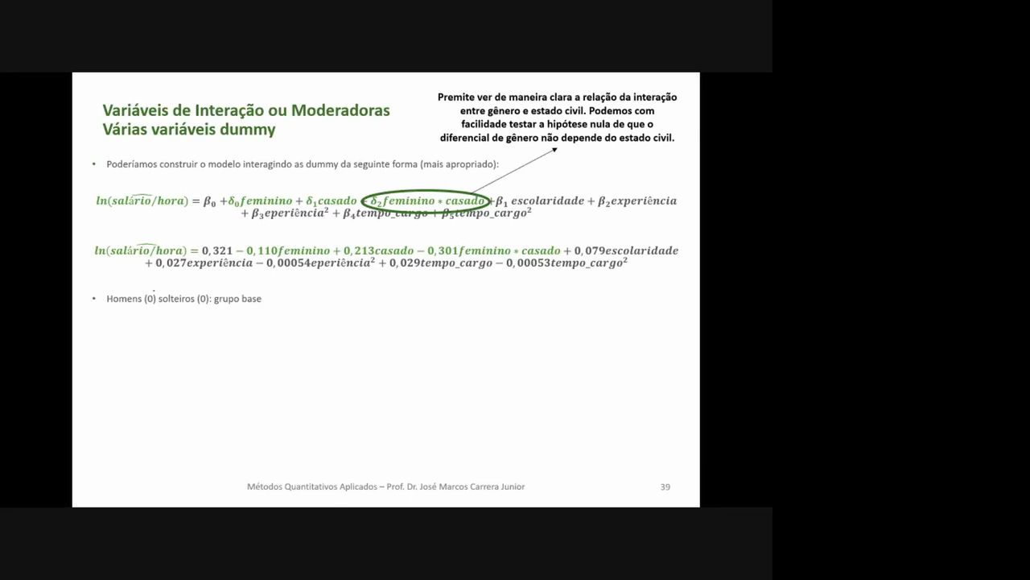
drag(217, 309, 259, 309)
drag(297, 237, 292, 239)
drag(387, 238, 395, 241)
drag(482, 236, 531, 243)
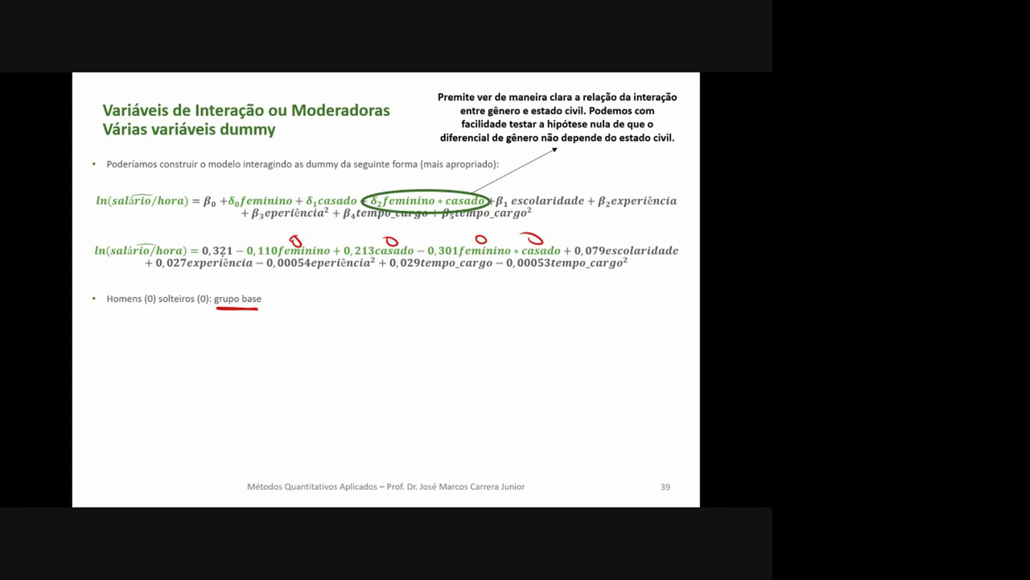
Step: Circle the intercept 0,321 in the fitted equation and reveal the next content under the base group bullet
drag(223, 243, 231, 253)
key(Right)
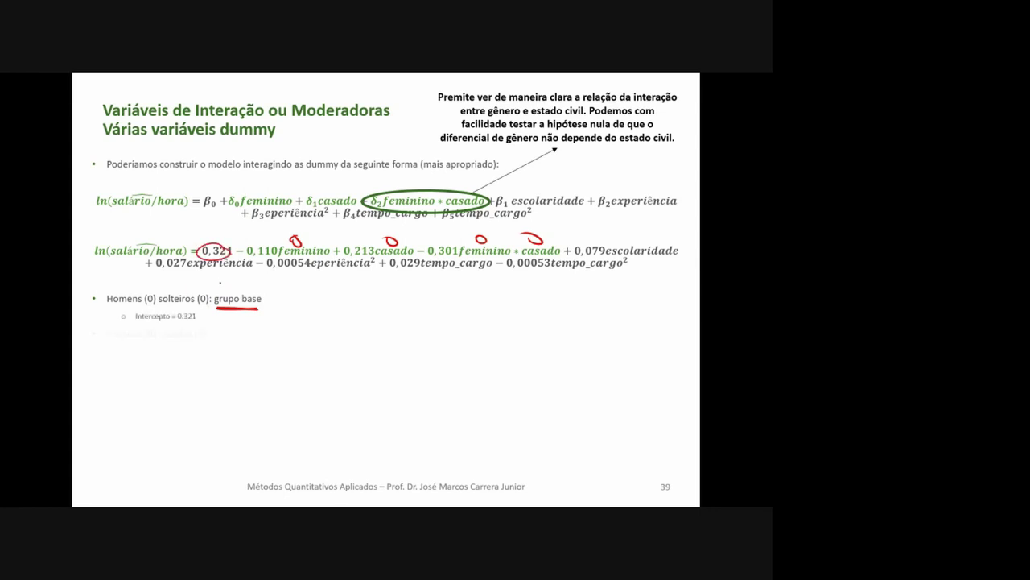